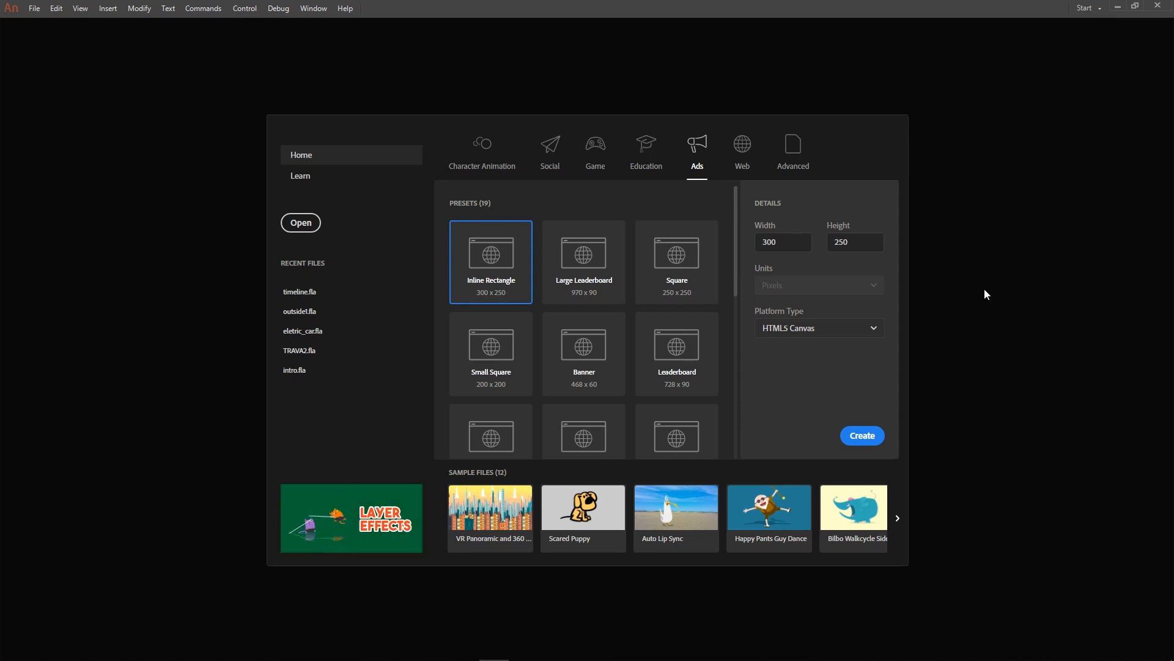
Create a new HTML5 Canvas document from the Inline Rectangle ads preset, 300 x 250.
left_click(555, 161)
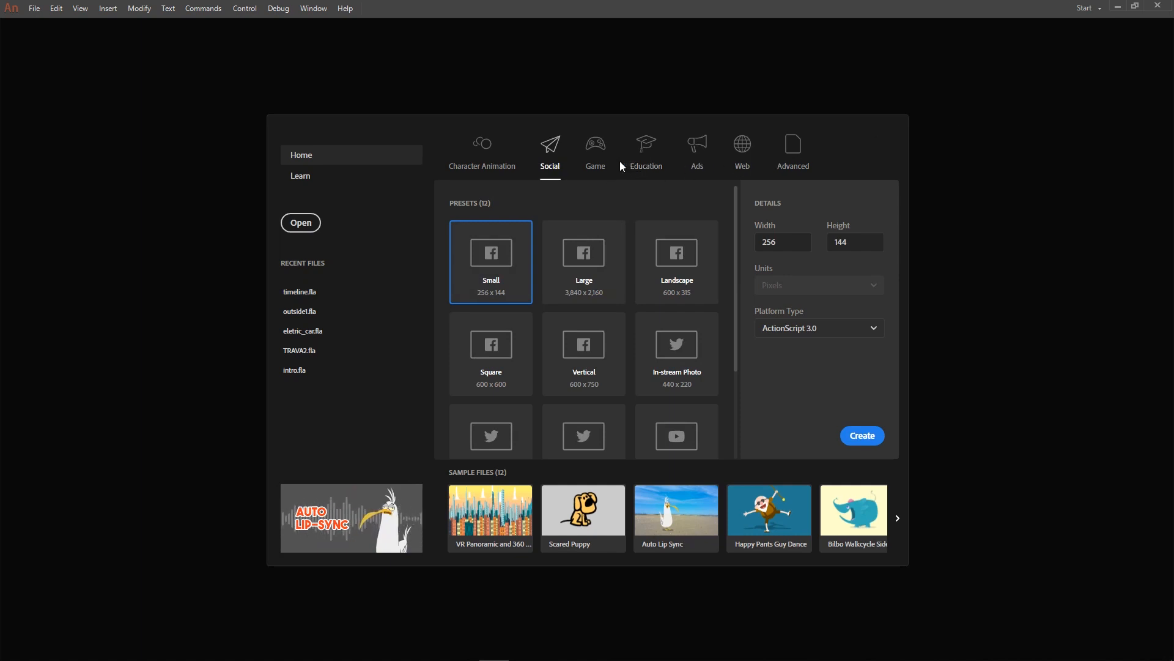
left_click(700, 152)
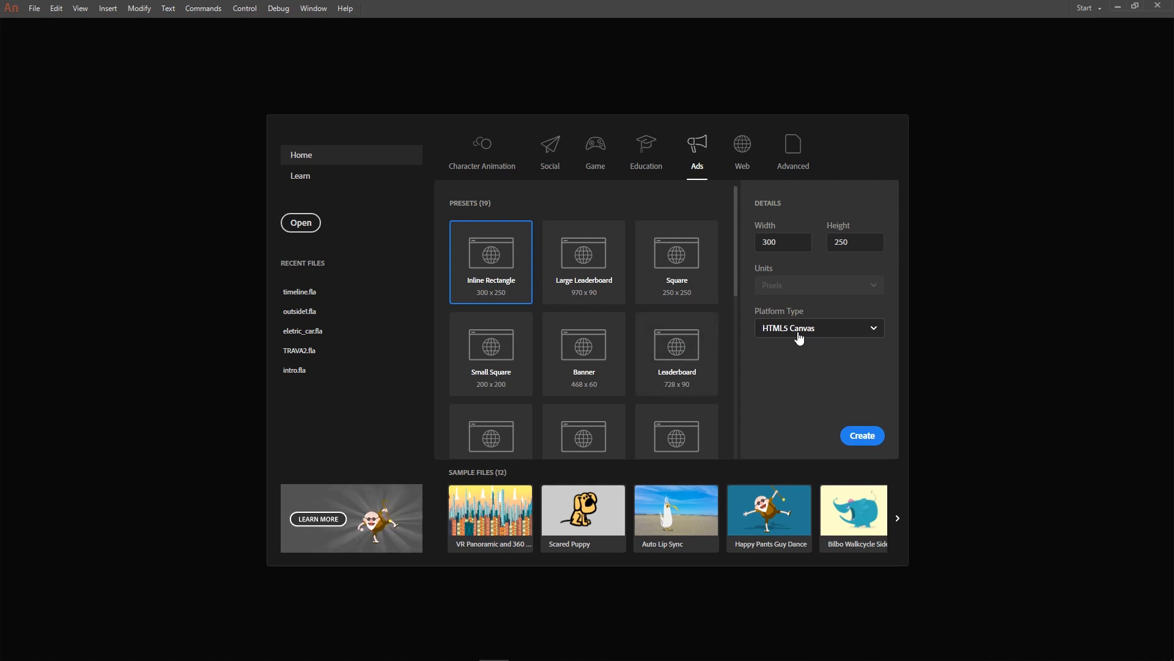
left_click(876, 334)
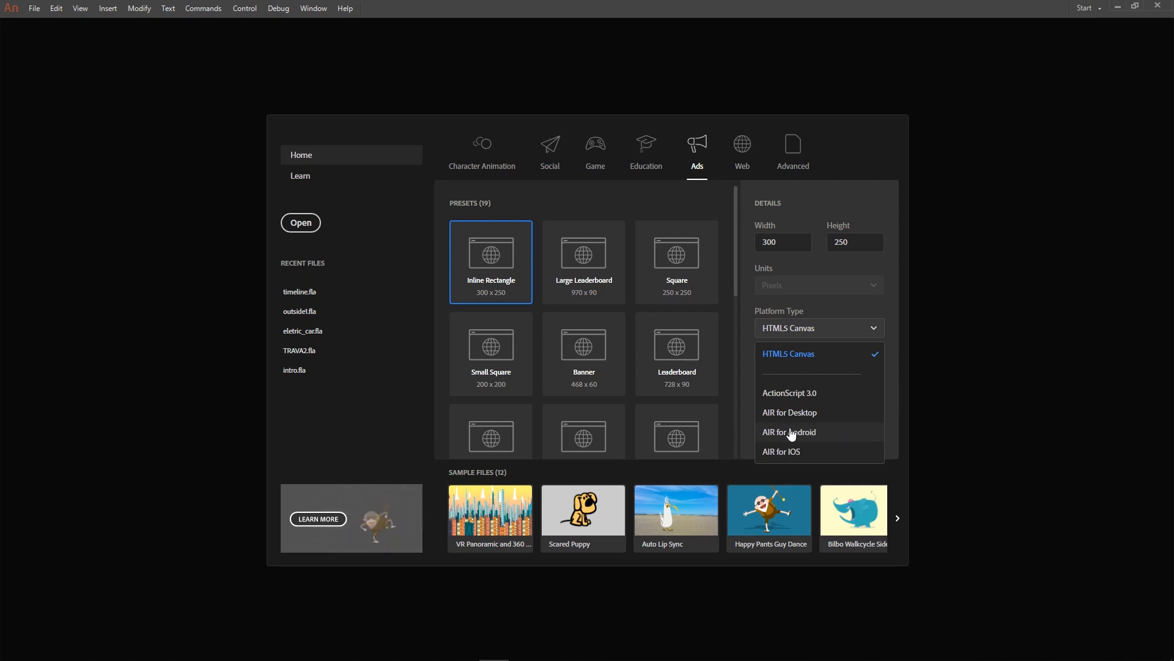
left_click(830, 312)
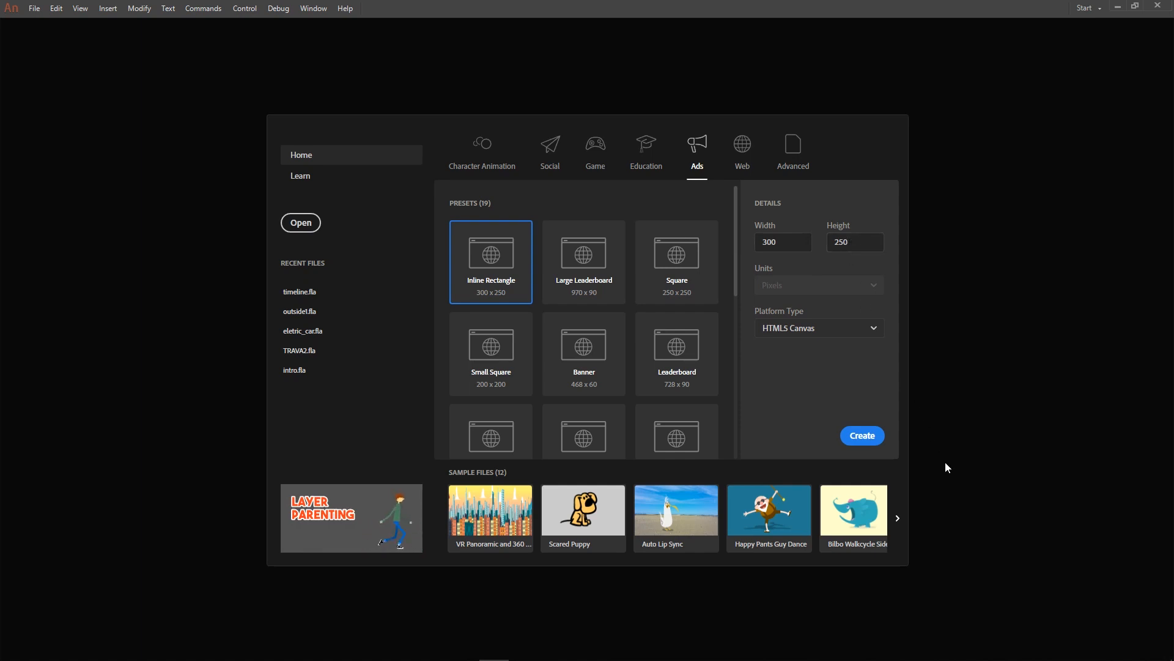
left_click(866, 438)
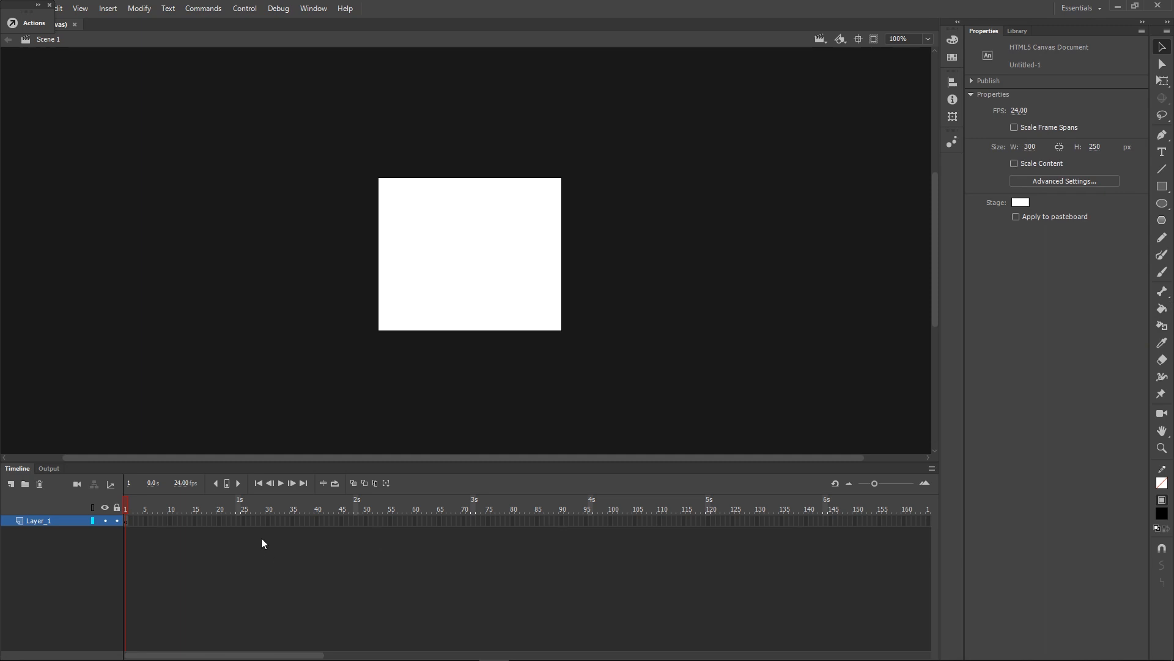
left_click(314, 8)
mouse_move(414, 429)
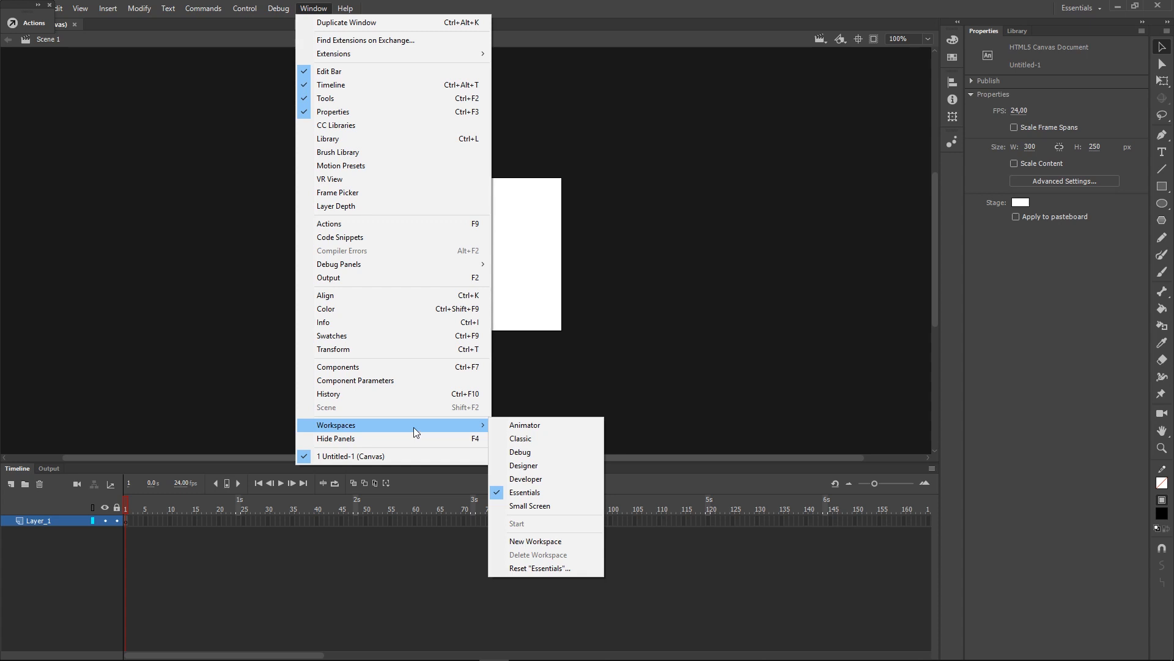
left_click(539, 97)
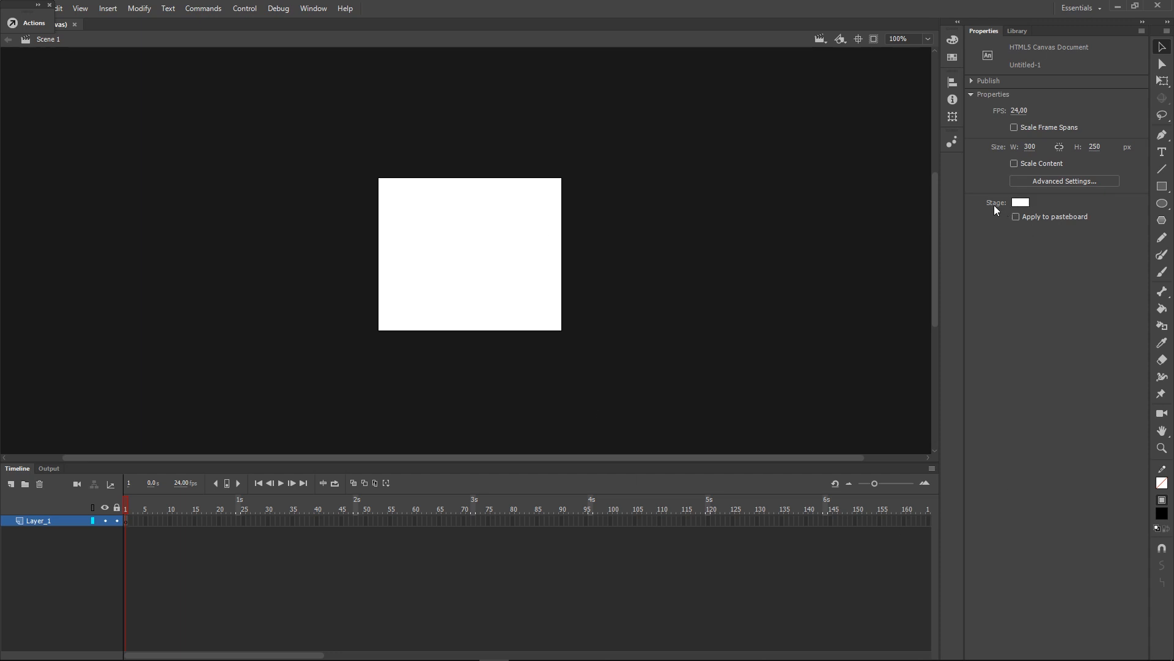
Set the stage background to the custom pale blue colour EBF1F8.
left_click(1024, 205)
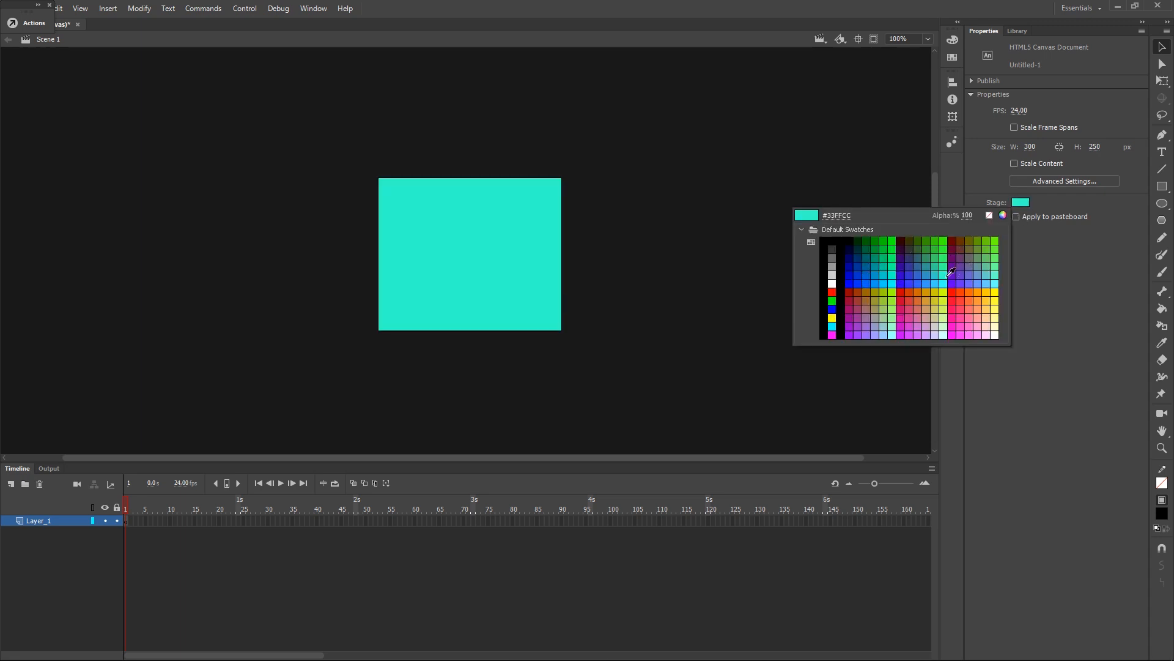
left_click(1003, 215)
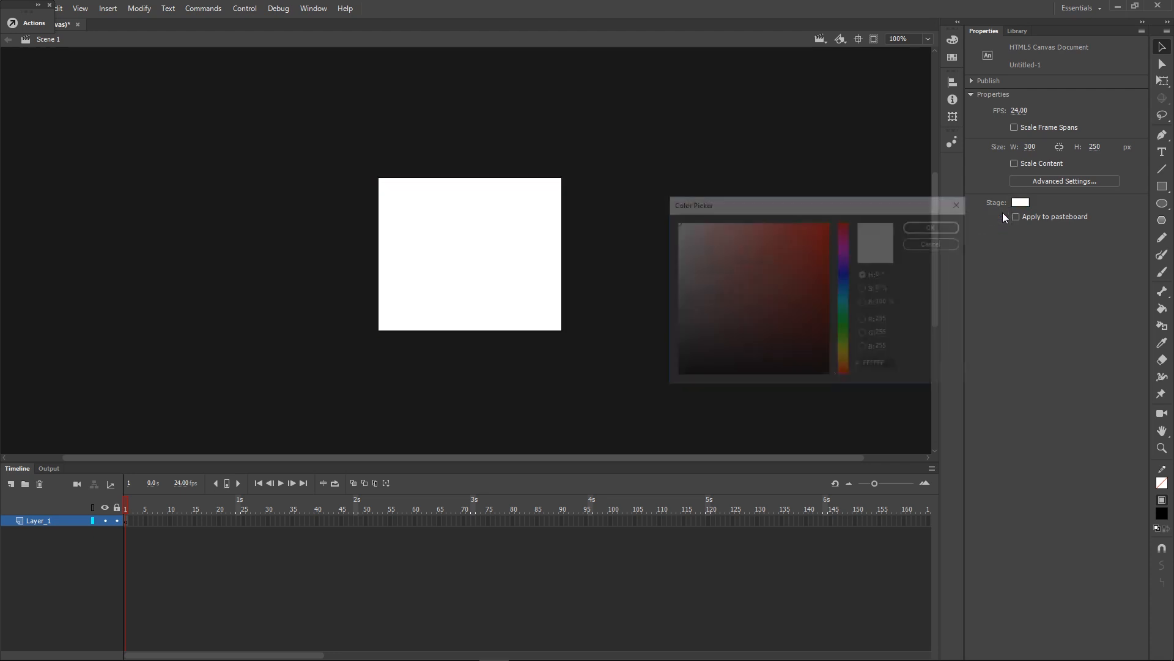
left_click_drag(730, 244, 715, 222)
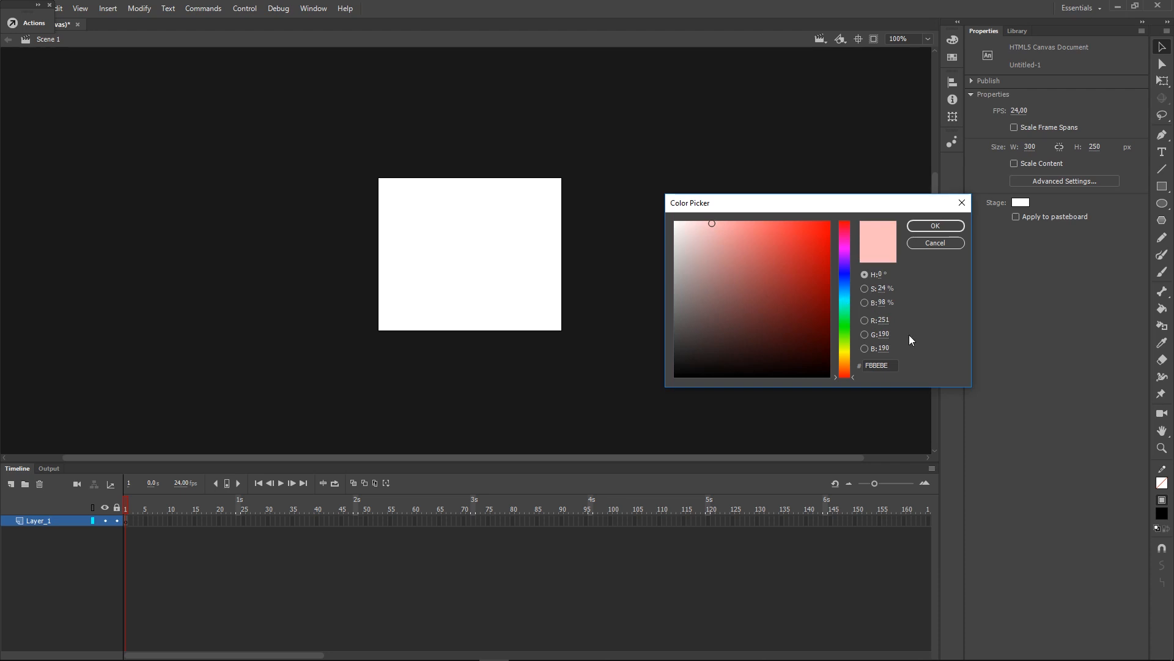
left_click(865, 319)
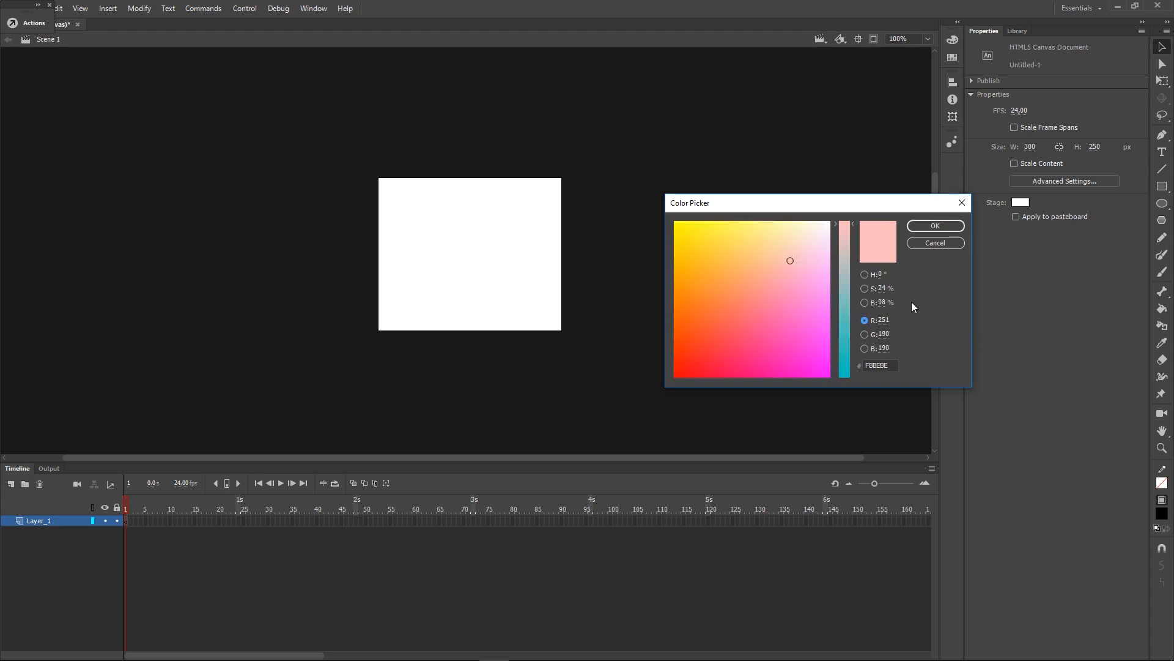
left_click(863, 275)
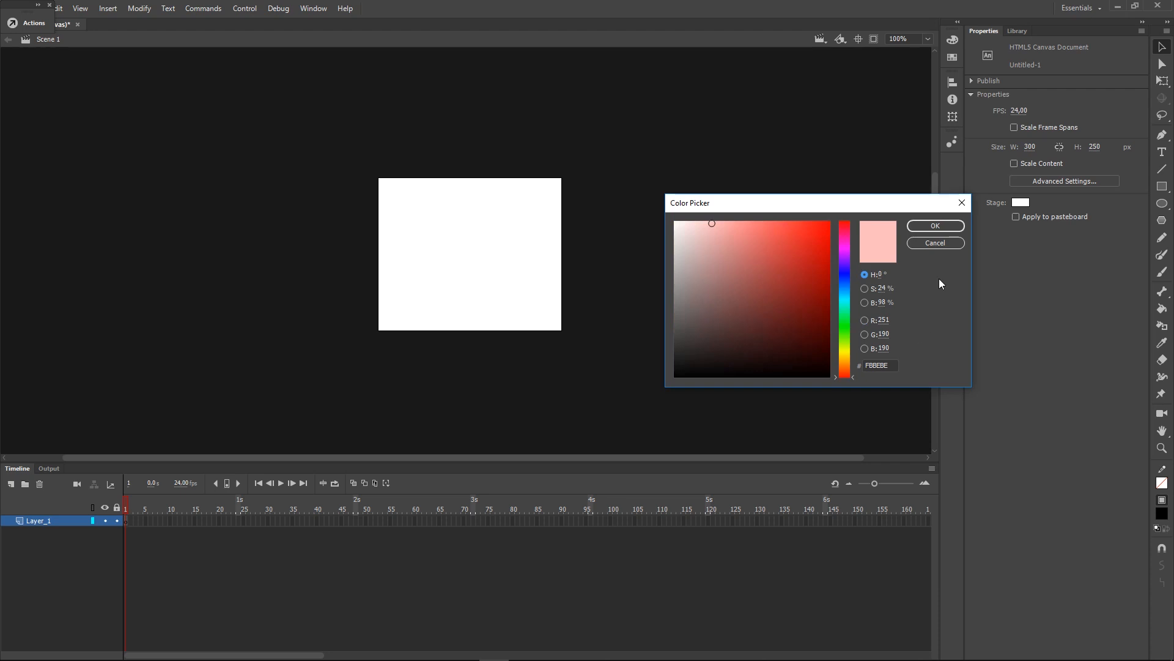
left_click(843, 284)
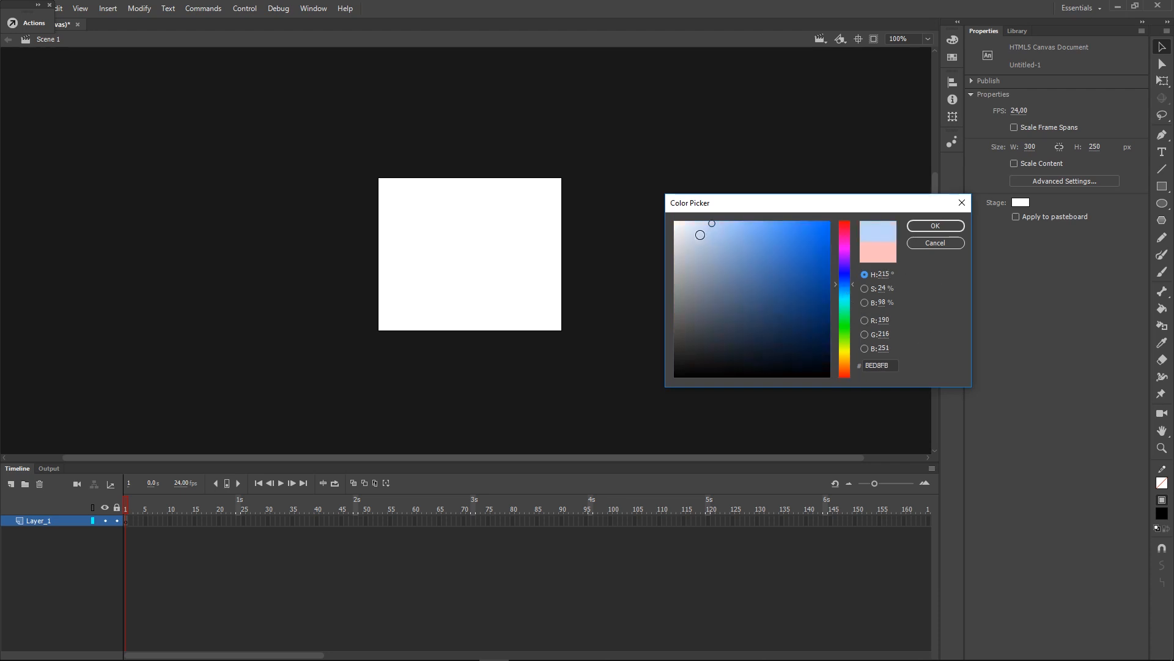
left_click(682, 225)
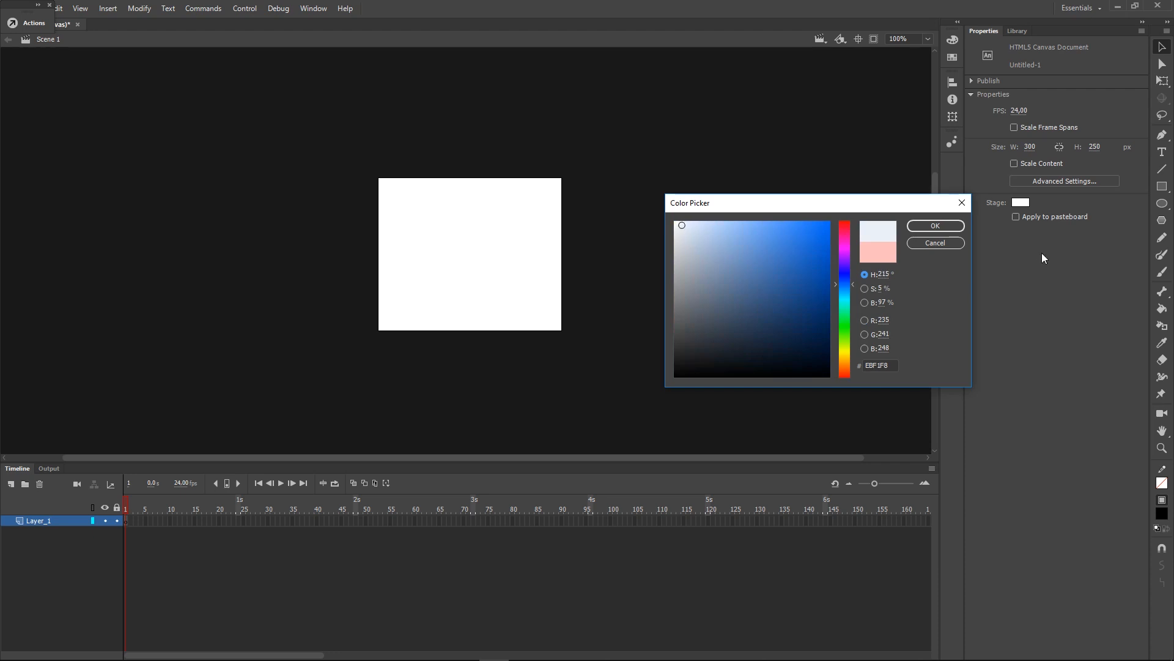
left_click(941, 226)
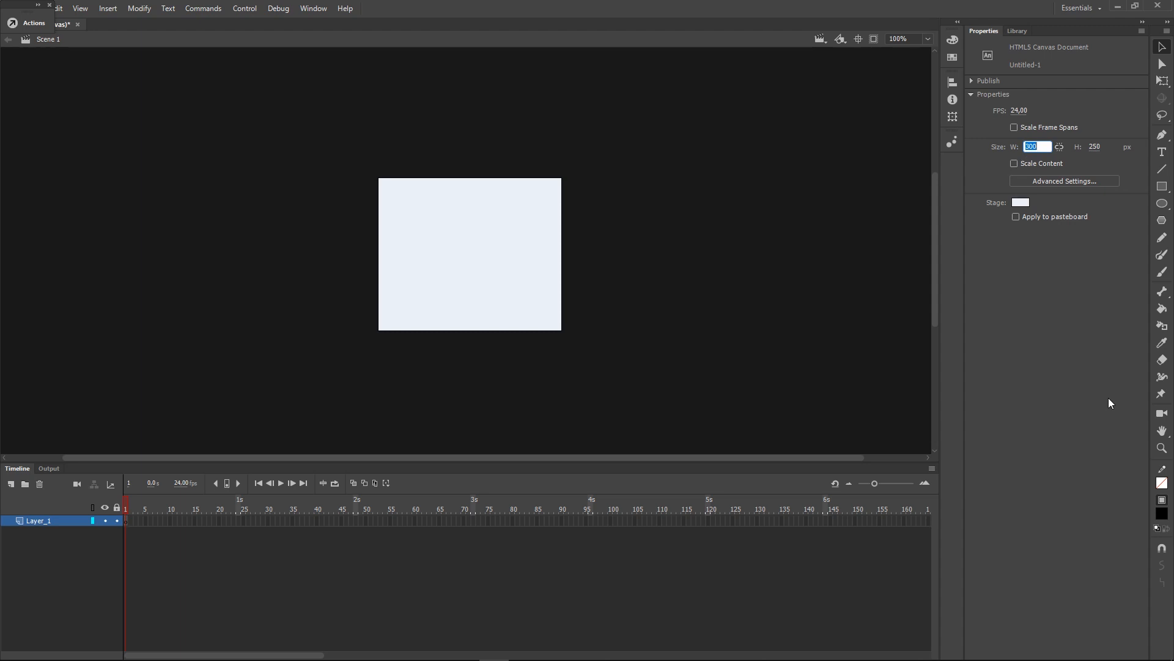
Set the stage size to 500 px wide and 500 px high.
type("5")
left_click(1094, 147)
type("500")
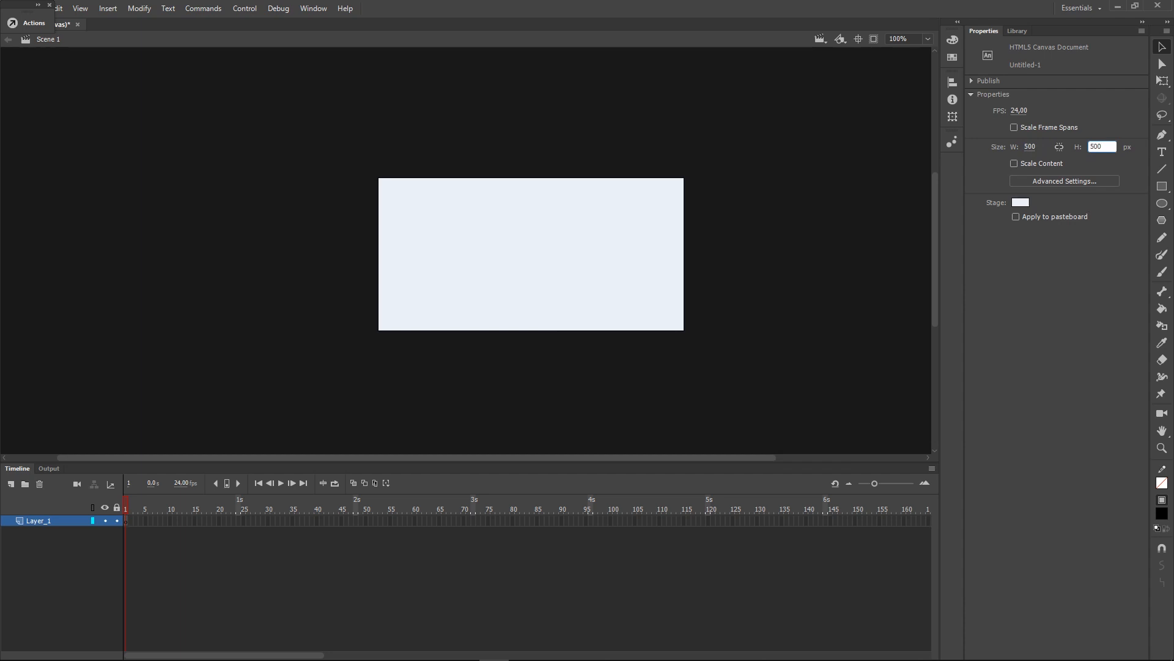
left_click(1025, 318)
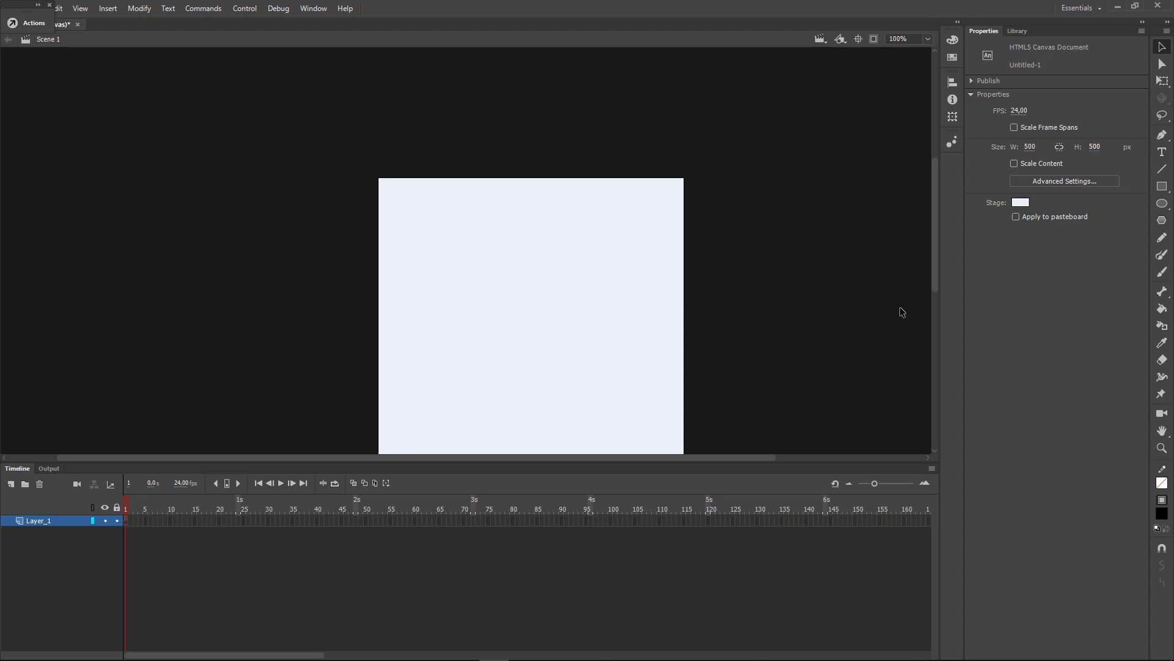
Pan around the pasteboard, re-centre the stage in the view and examine it at different zoom levels.
left_click_drag(787, 334, 655, 258)
left_click_drag(364, 235, 512, 280)
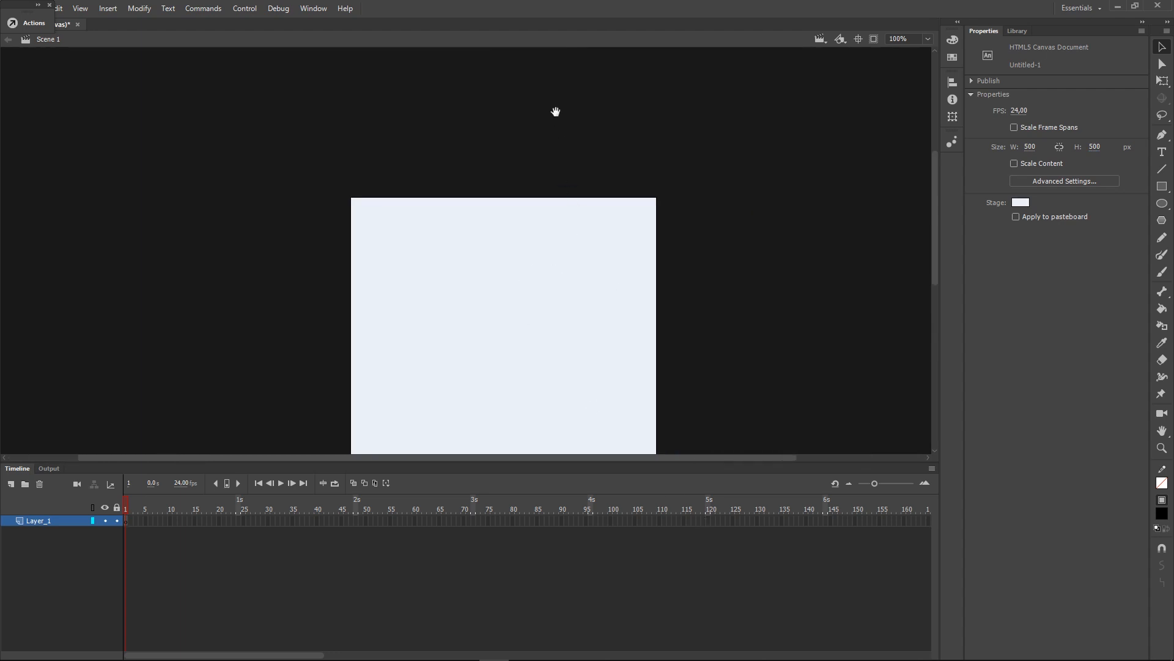
left_click_drag(547, 131, 564, 244)
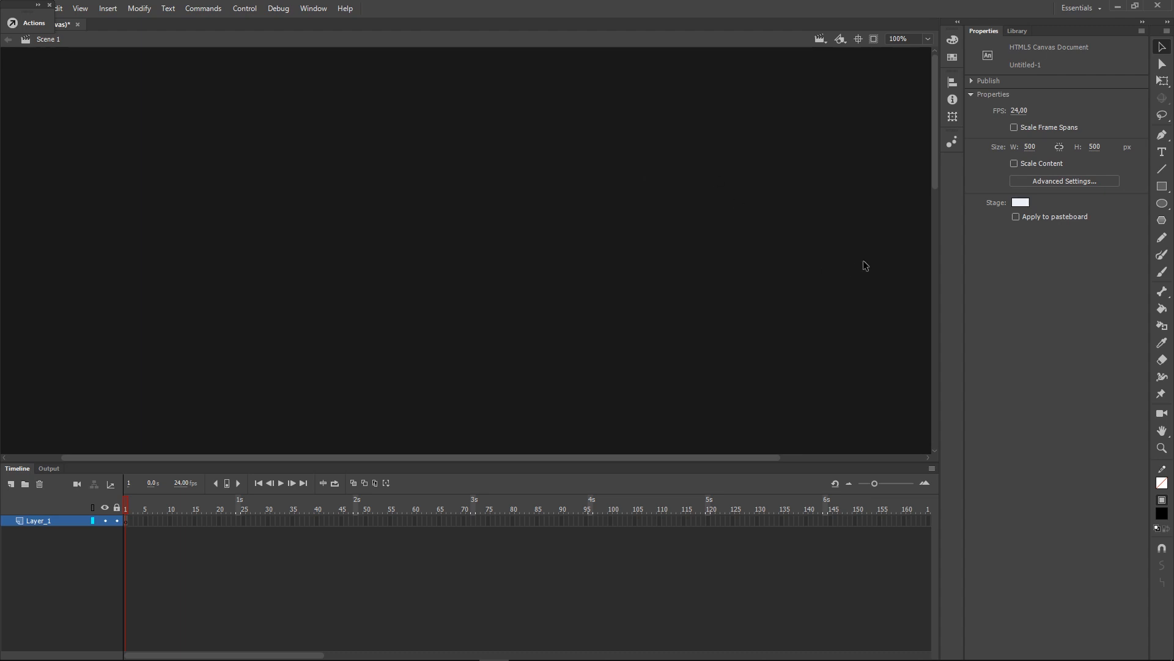
left_click(860, 39)
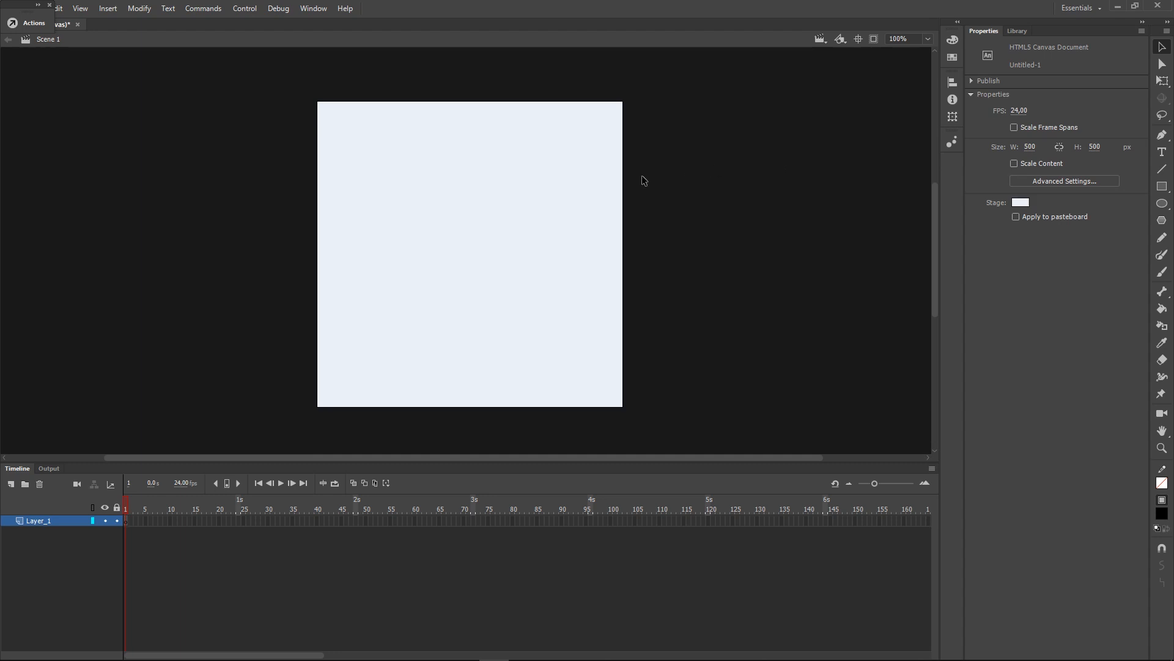
scroll(526, 195, "down", 3)
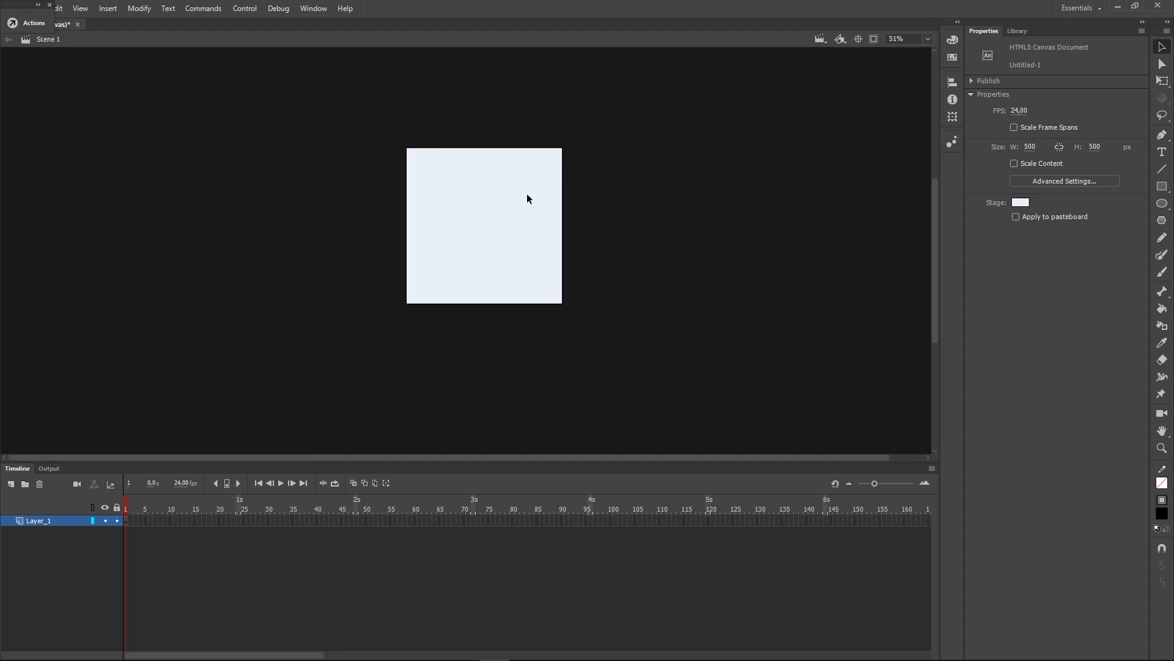
scroll(527, 194, "up", 4)
scroll(527, 195, "down", 1)
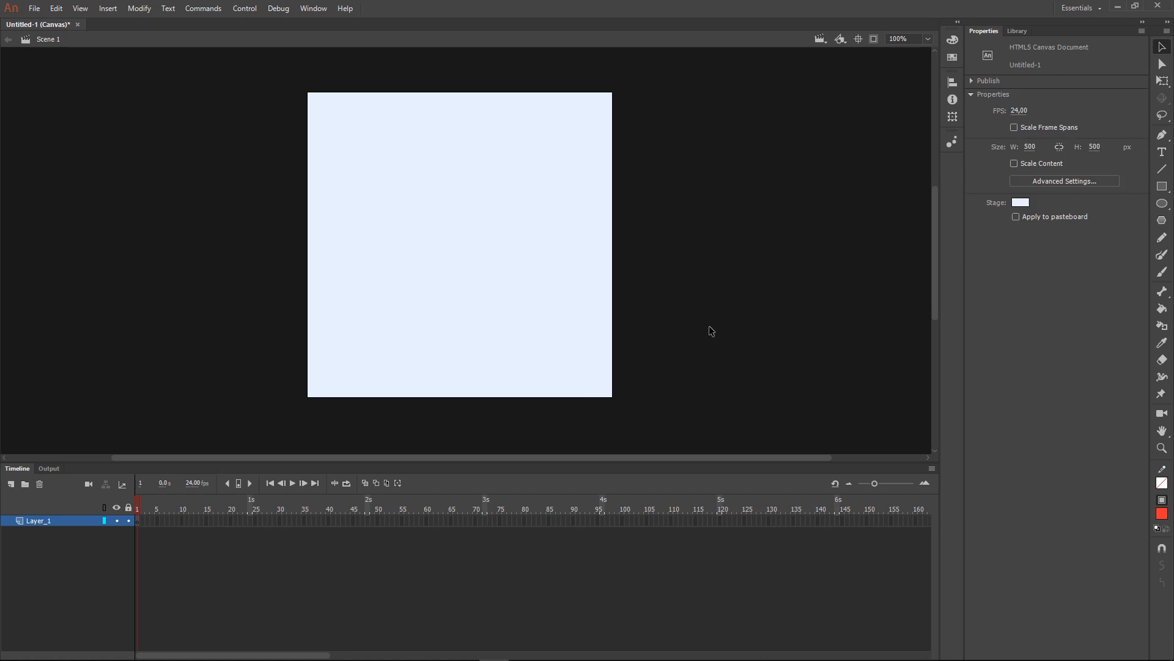
Choose the Rectangle tool and set its fill to the custom light red FF6969.
left_click(1166, 190)
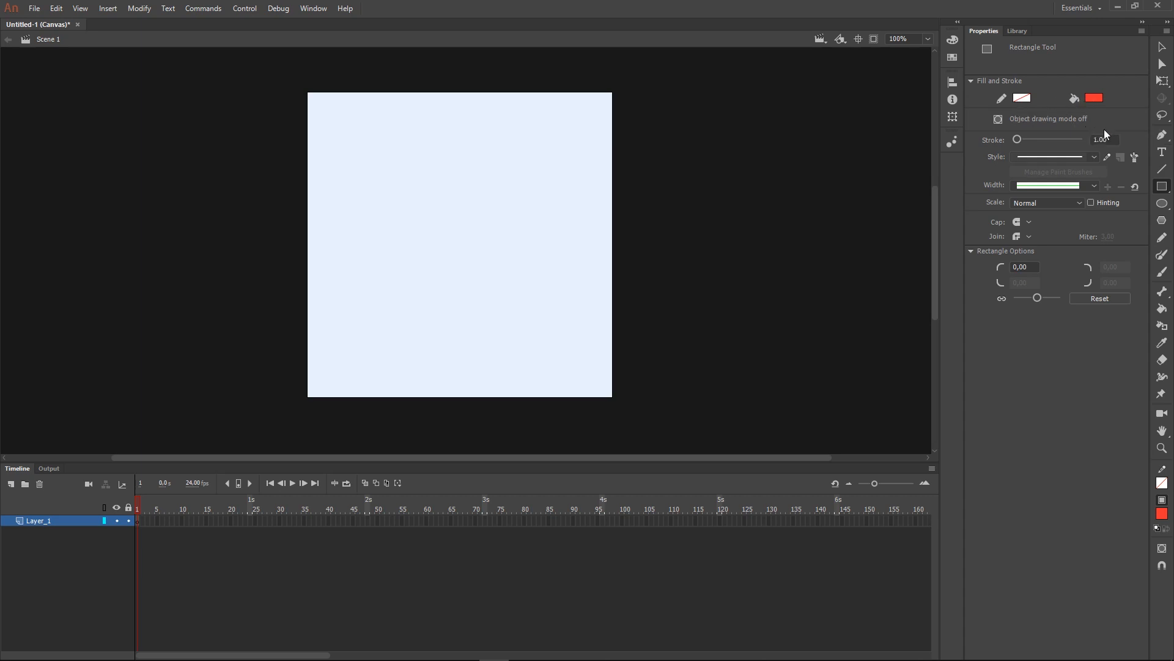
left_click(1095, 99)
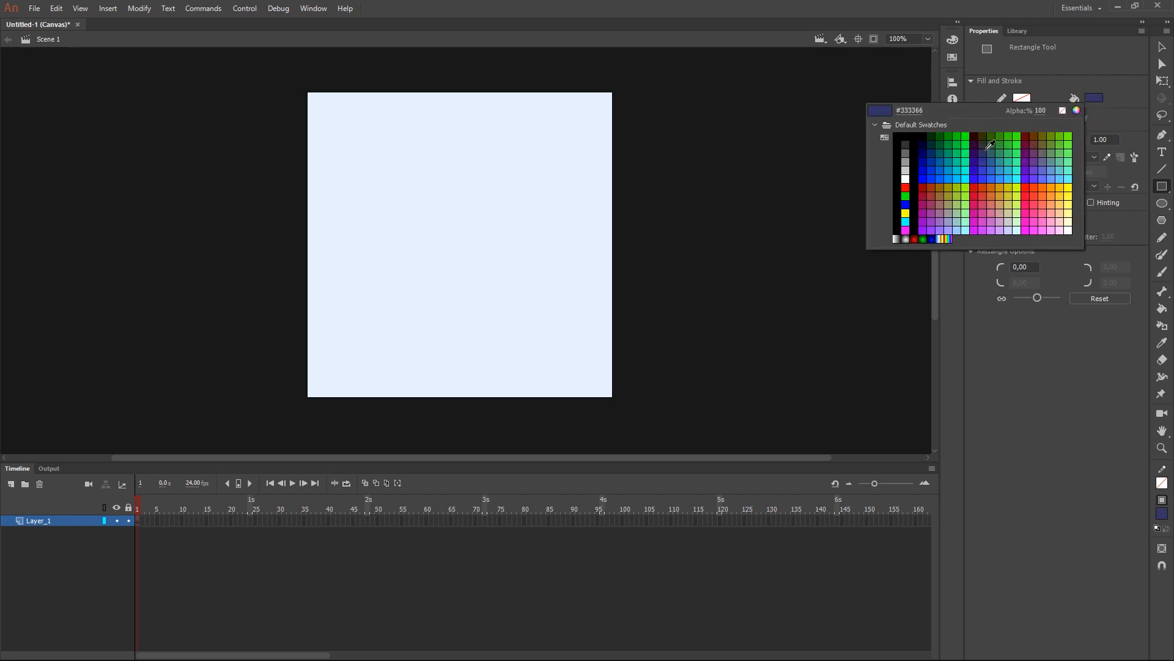
left_click(1076, 110)
left_click(765, 221)
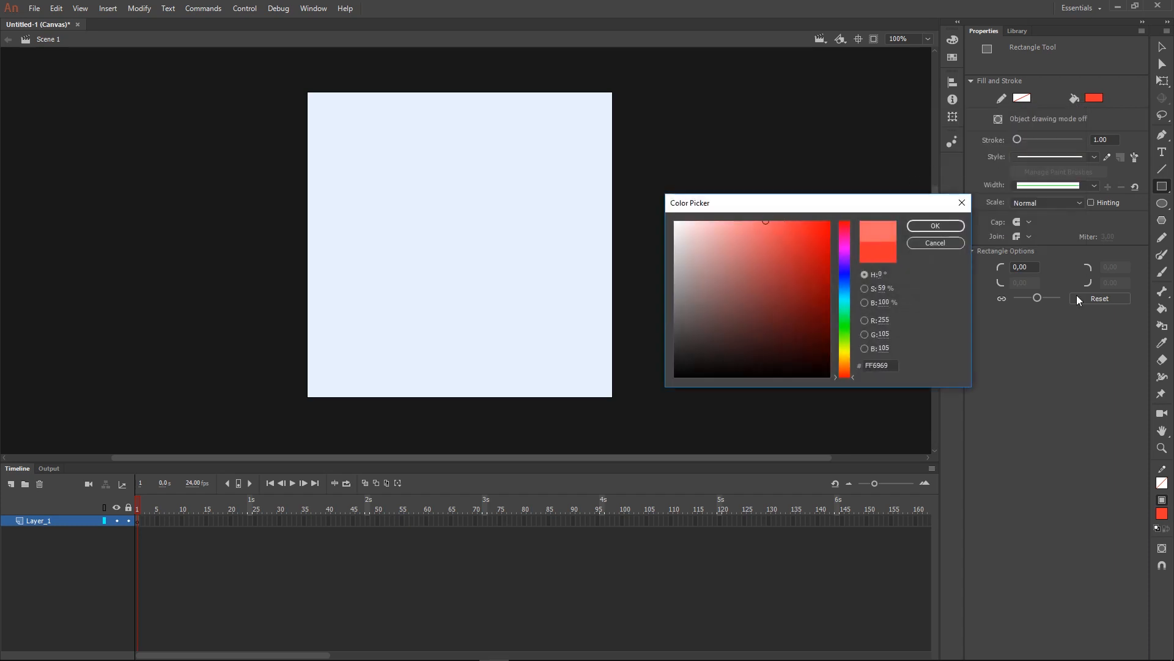
left_click(948, 226)
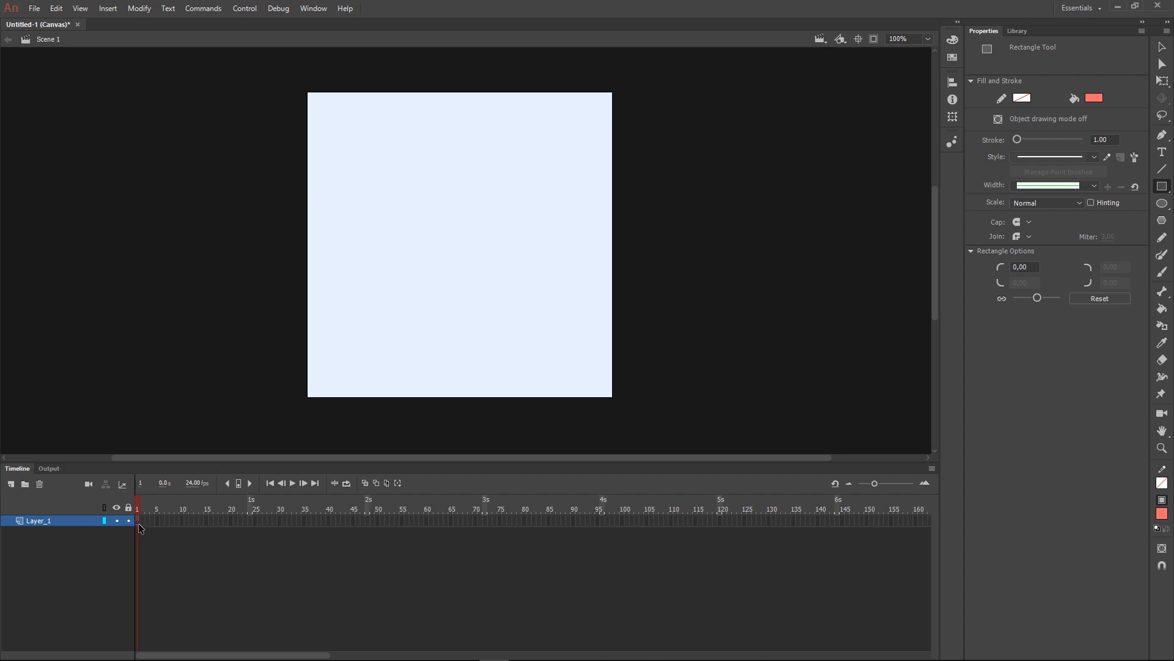
Draw a rectangle about 364 px wide and 94 px high, and move it to about X 60, Y 179 on the stage.
left_click_drag(347, 129, 569, 187)
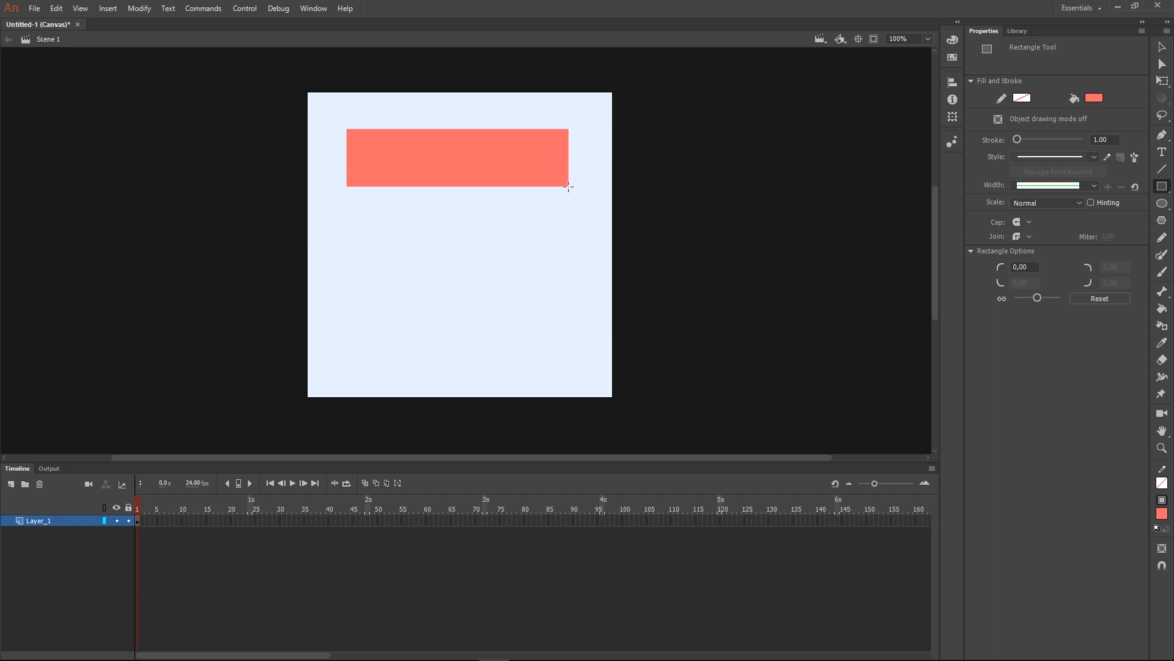
left_click(1162, 46)
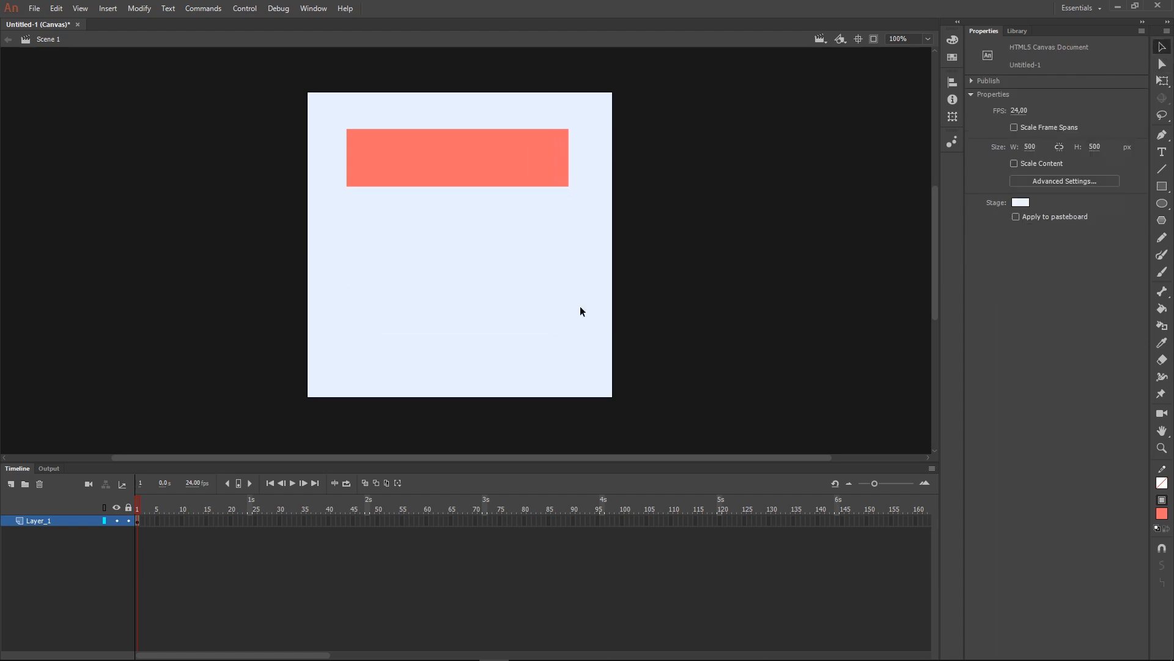
left_click_drag(473, 169, 474, 319)
left_click_drag(475, 318, 471, 235)
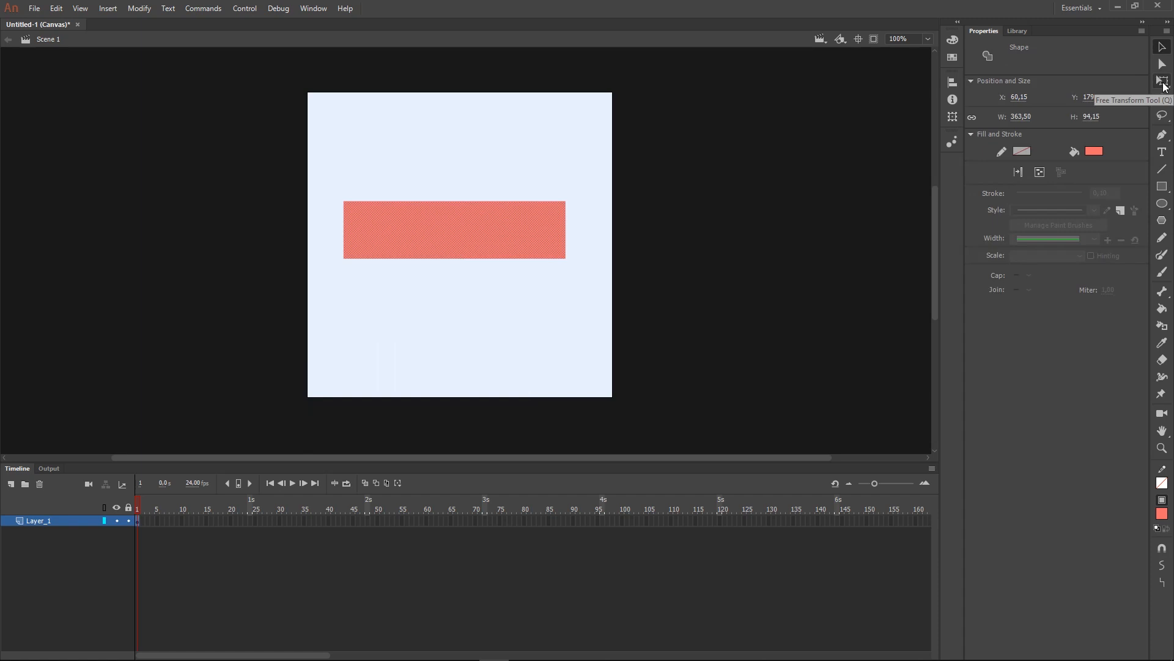
Resize the rectangle with Free Transform to about 257 px wide and 317 px high, and delete it from the stage.
left_click(1163, 83)
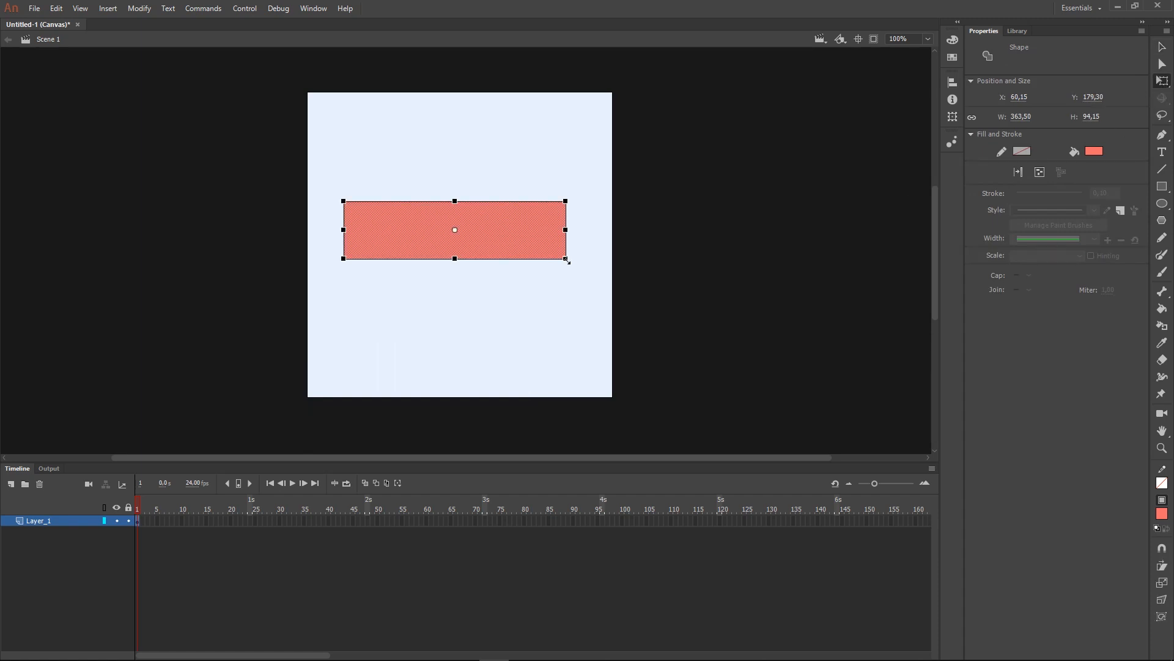
mouse_move(566, 258)
left_mouse_down()
mouse_move(596, 287)
mouse_move(549, 252)
mouse_move(567, 274)
left_mouse_up()
left_click_drag(571, 202, 538, 196)
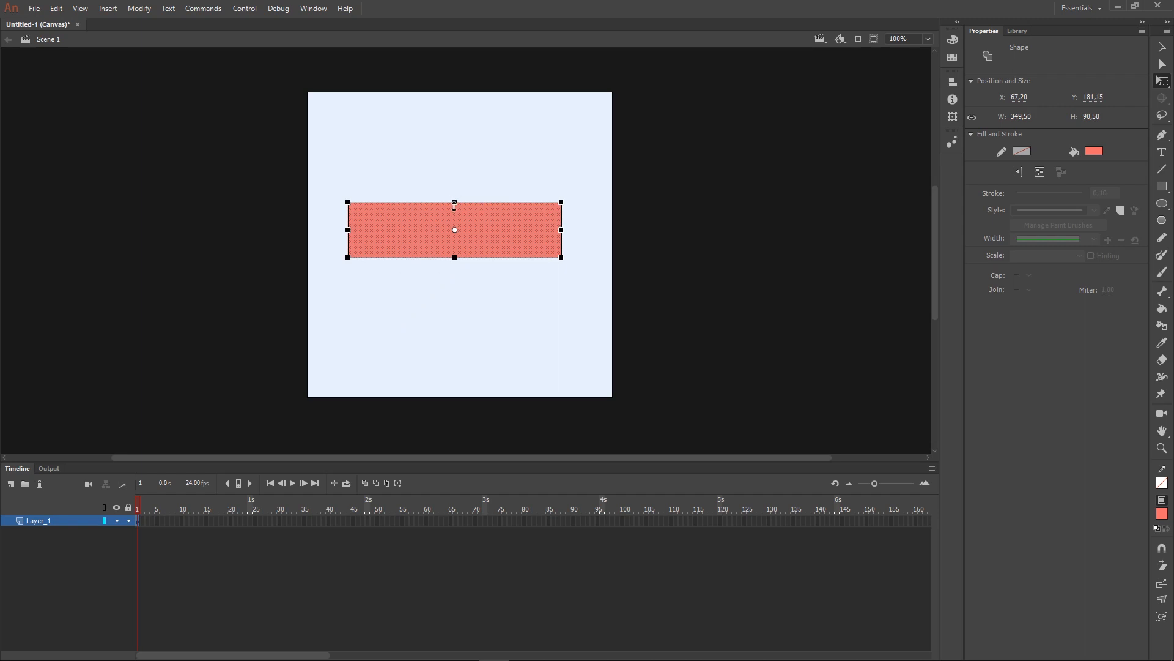
left_click_drag(456, 200, 455, 132)
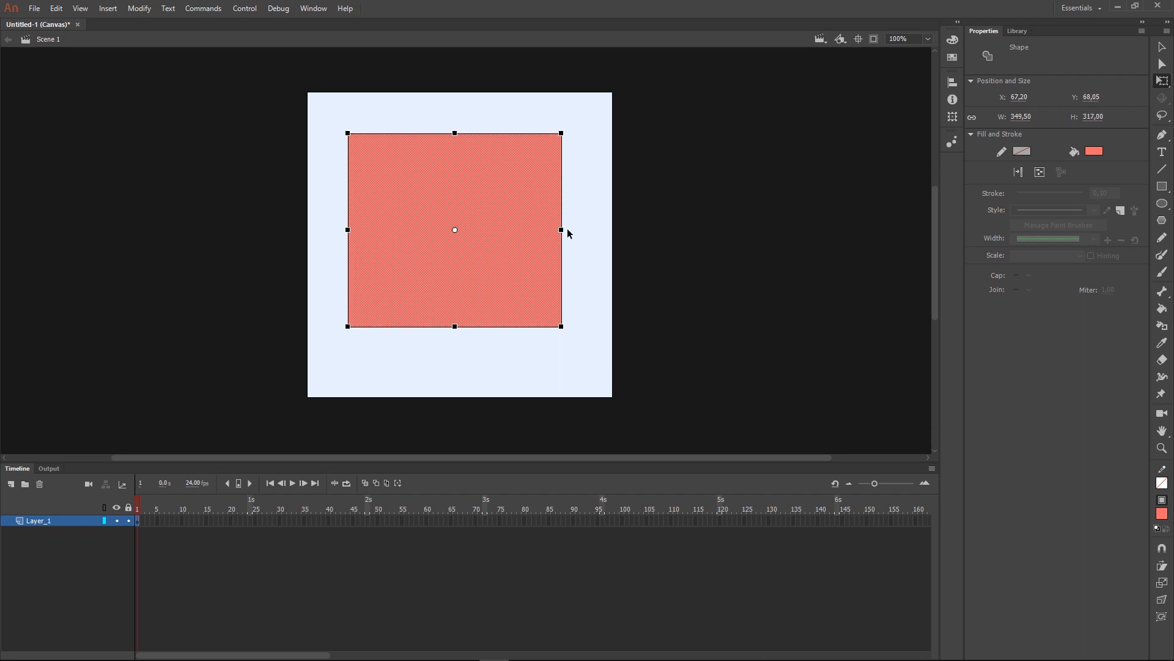
left_click_drag(562, 230, 529, 237)
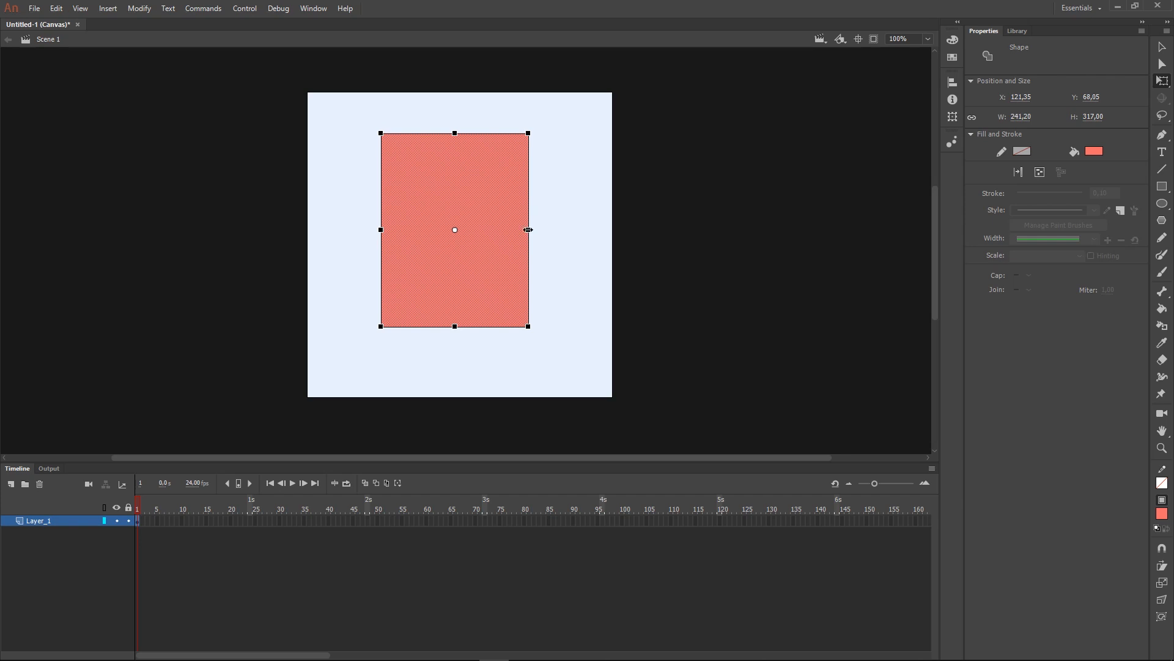
mouse_move(528, 230)
left_mouse_down()
mouse_move(736, 229)
mouse_move(477, 231)
mouse_move(525, 232)
left_mouse_up()
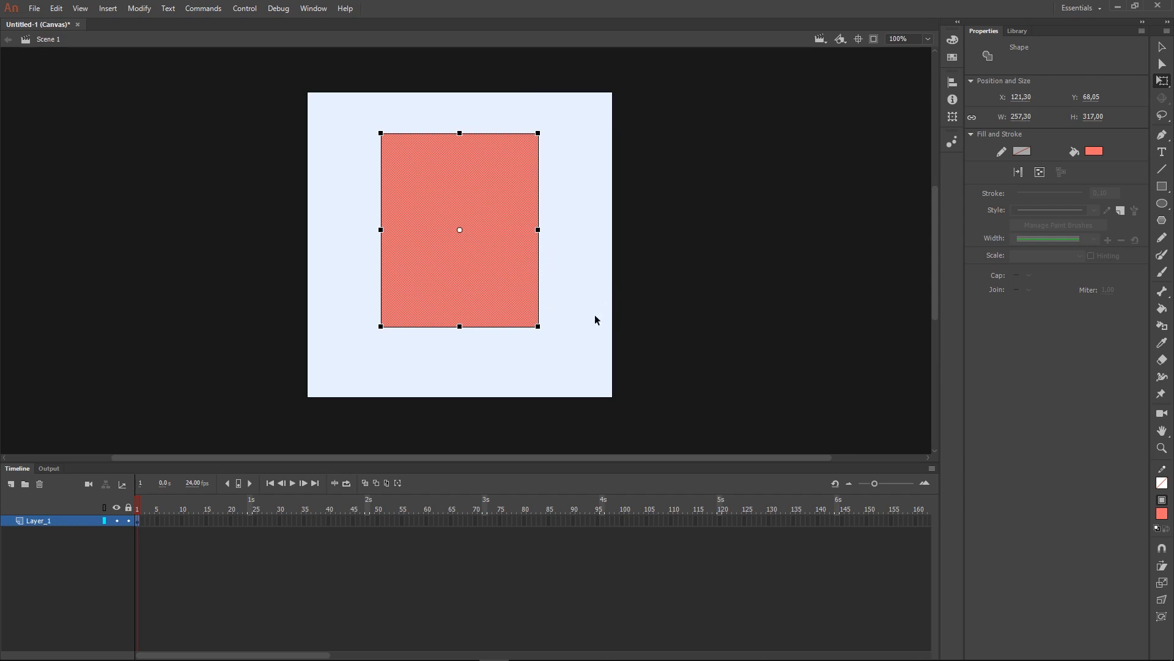
left_click_drag(591, 358, 361, 90)
key("Delete")
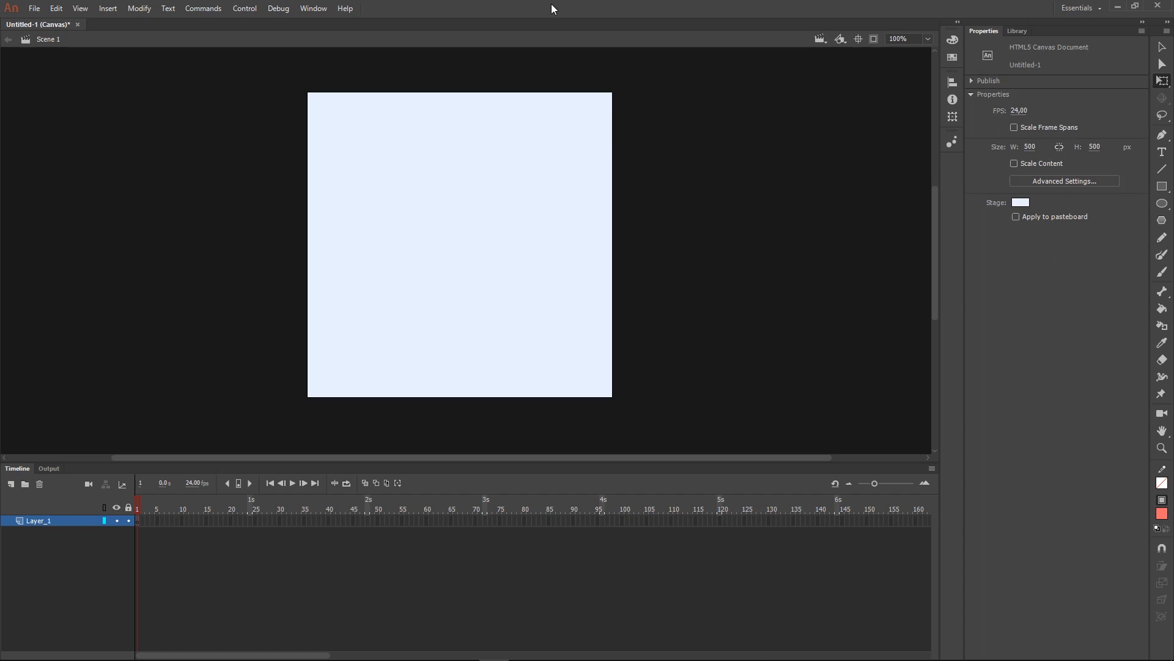
Draw a rectangle about 409 px wide and 238 px high with a black stroke of 5 in the stage's upper half.
left_click(1166, 189)
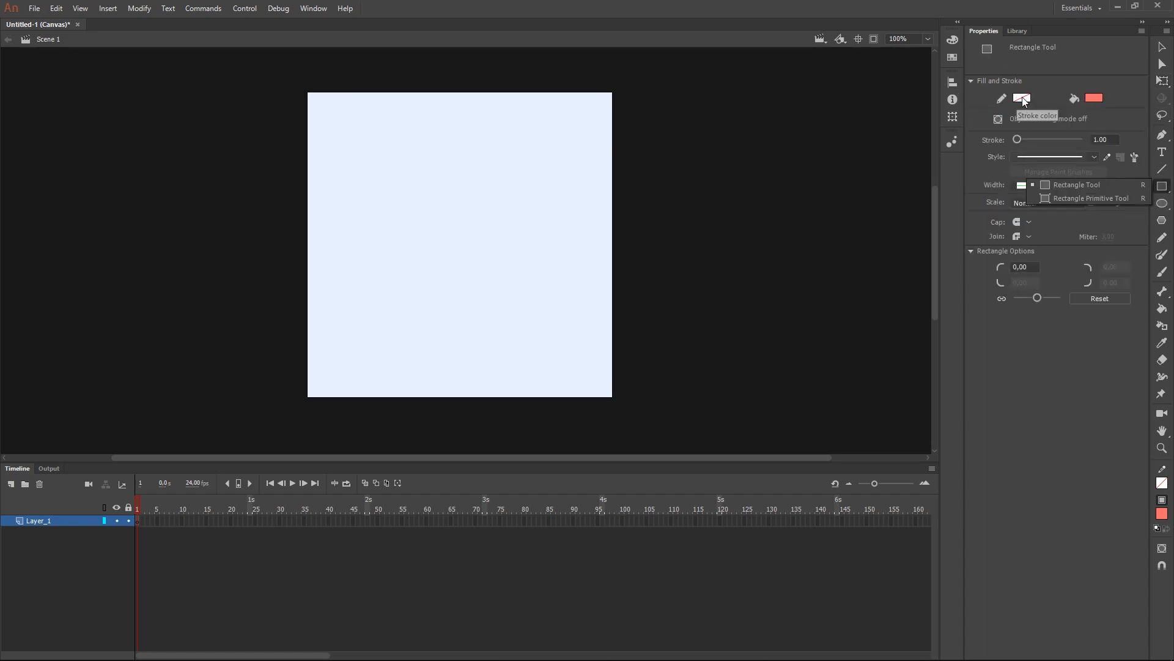
left_click(1023, 100)
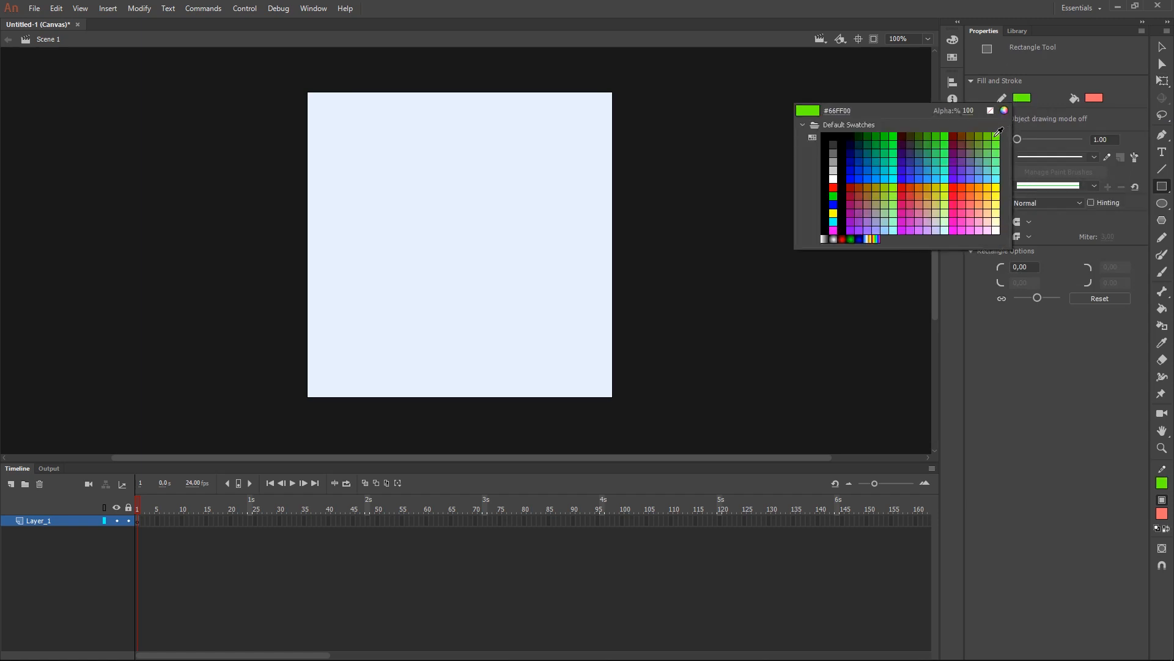
left_click(834, 133)
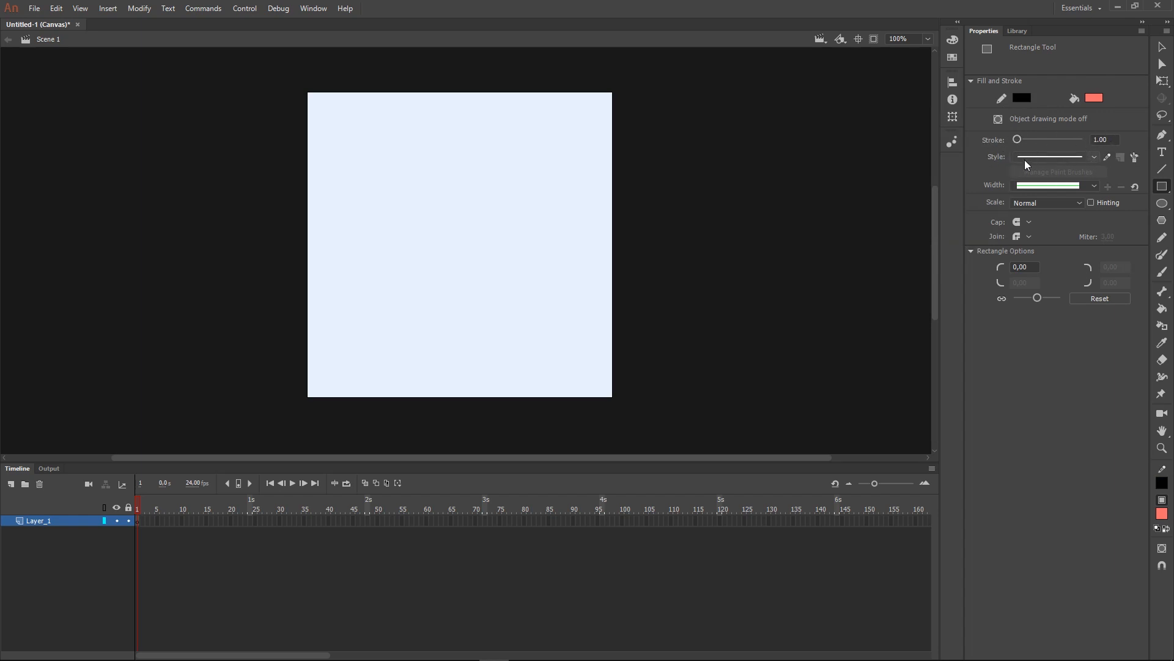
left_click(1110, 139)
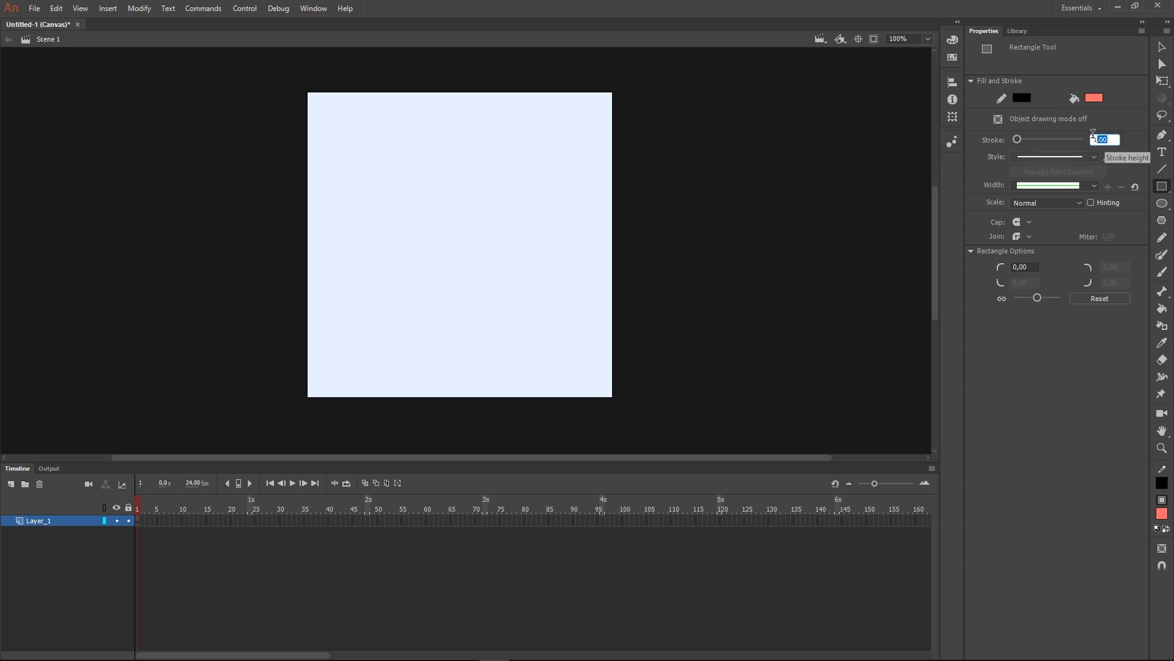
type("5")
key("Return")
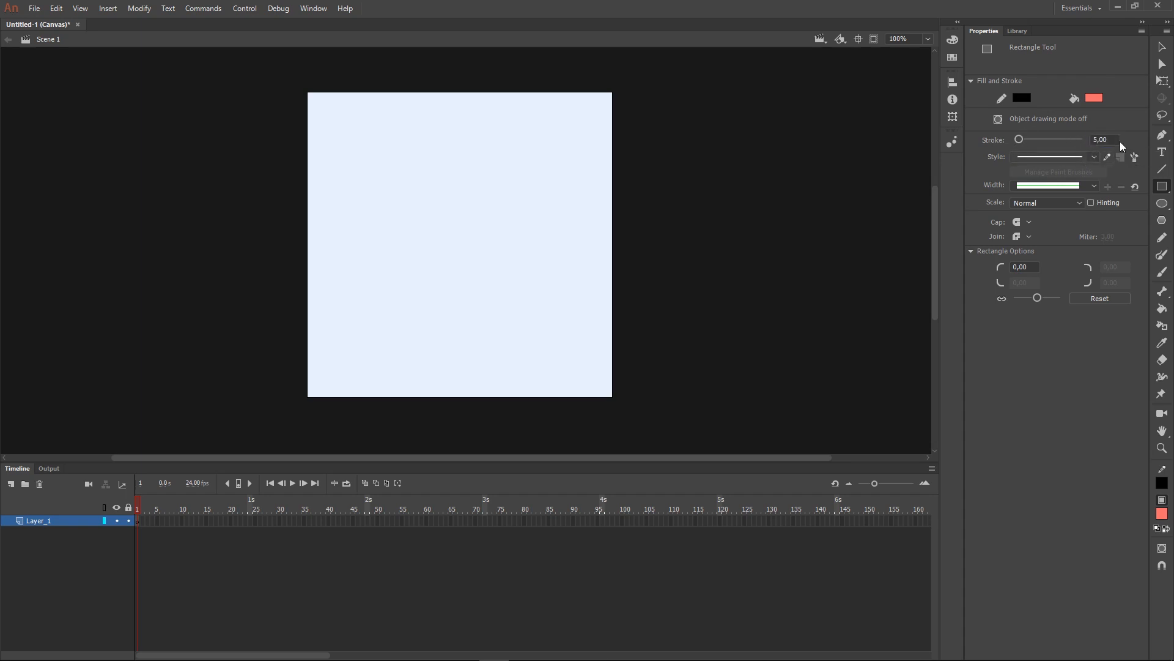
mouse_move(331, 137)
left_mouse_down()
mouse_move(423, 244)
mouse_move(592, 335)
mouse_move(574, 355)
mouse_move(581, 281)
left_mouse_up()
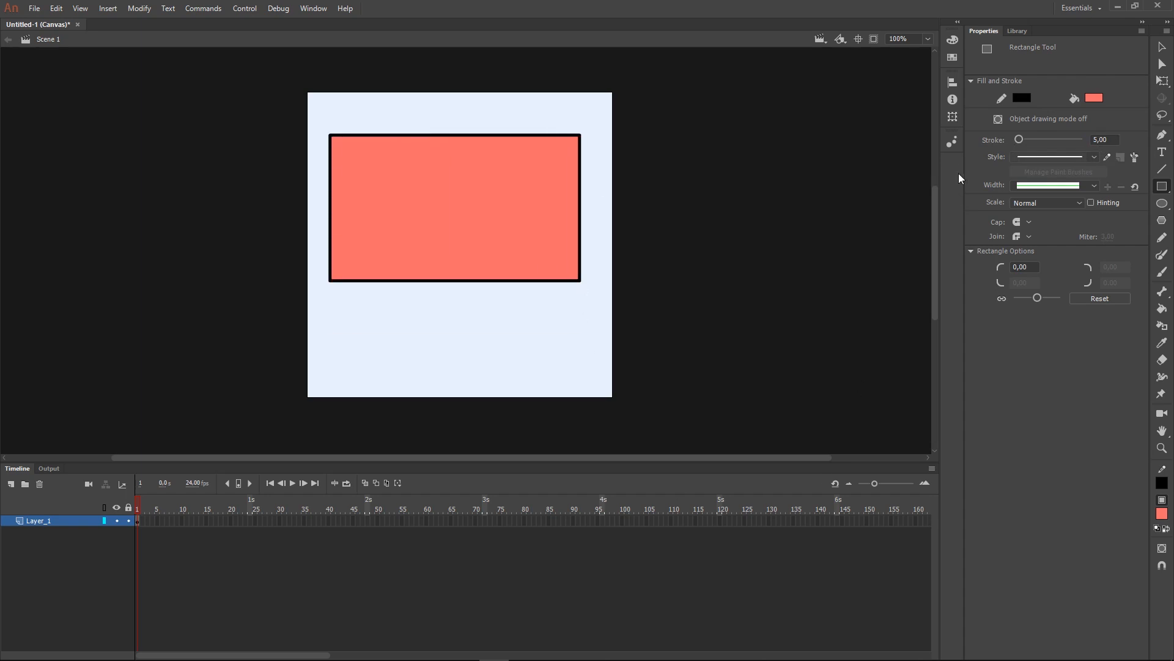
Try to move only the rectangle's fill downward, away from its outline.
left_click(1163, 51)
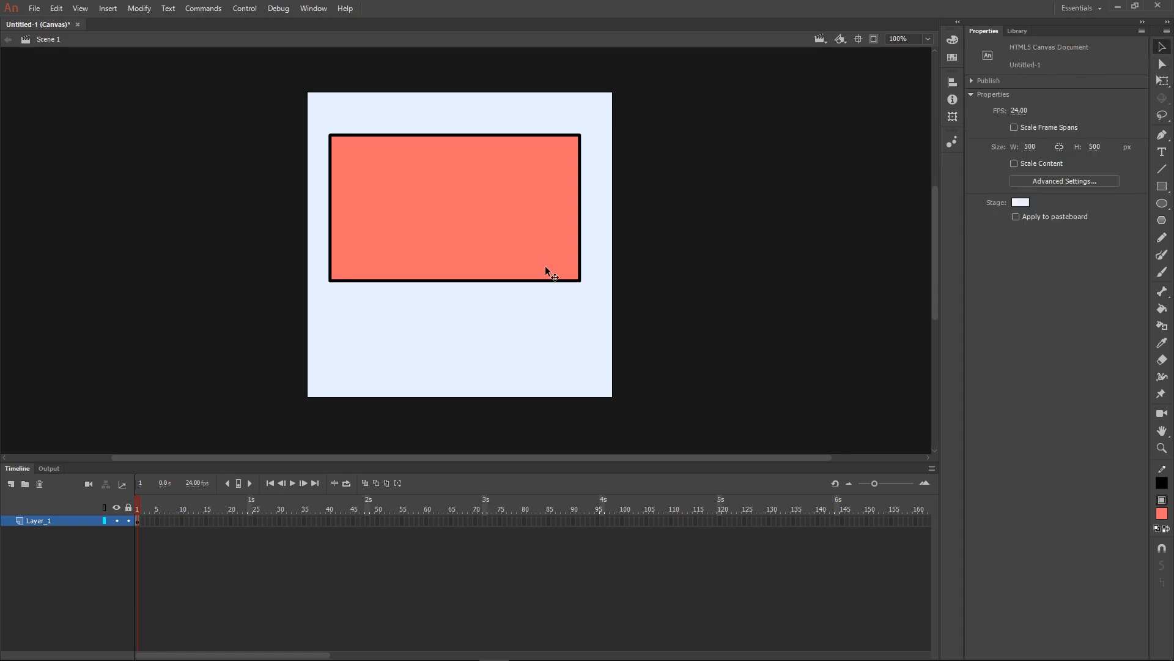
left_click(487, 214)
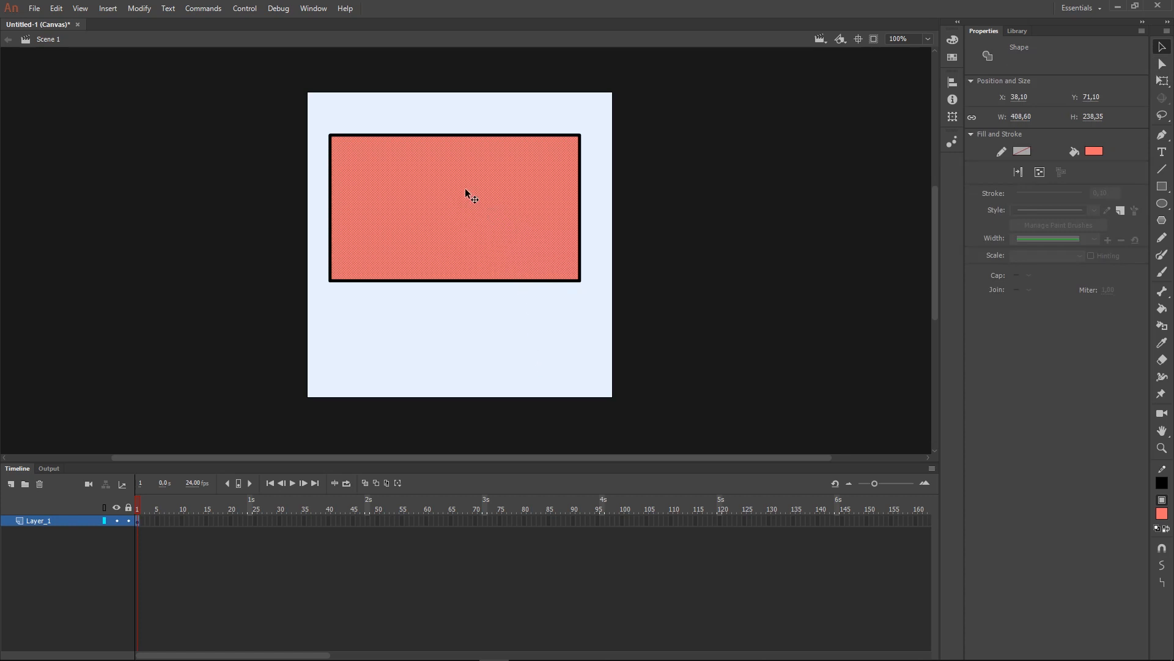
left_click_drag(465, 193, 447, 298)
left_click(554, 357)
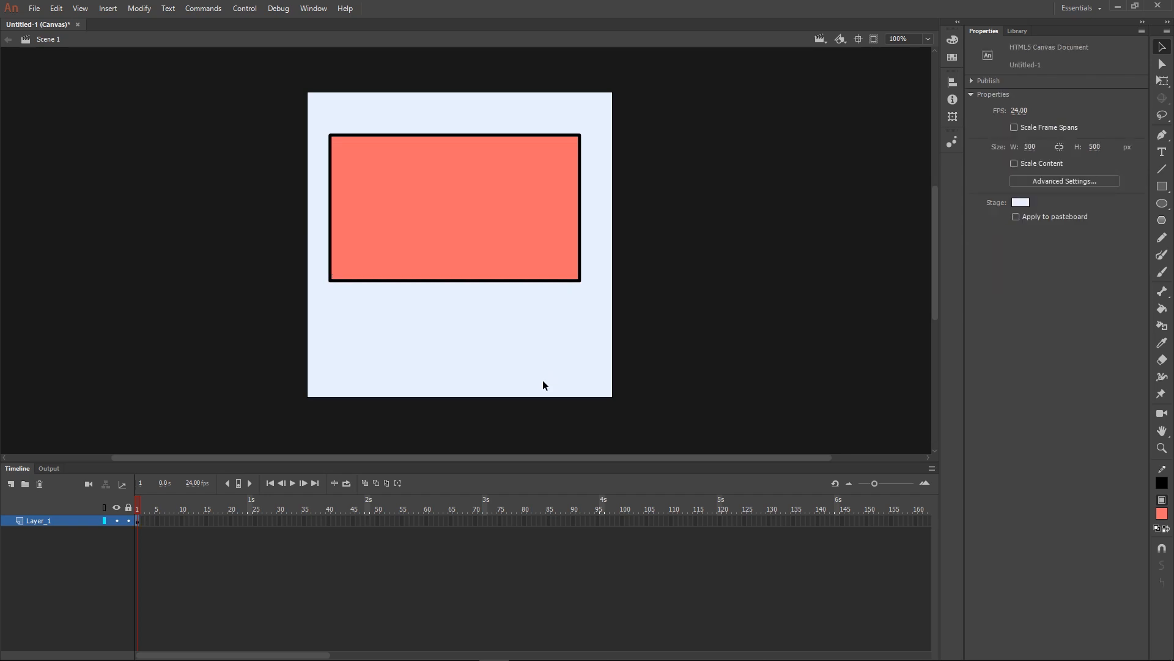
Select the rectangle's fill and outline together, and compare this with selecting the fill alone.
double_click(508, 200)
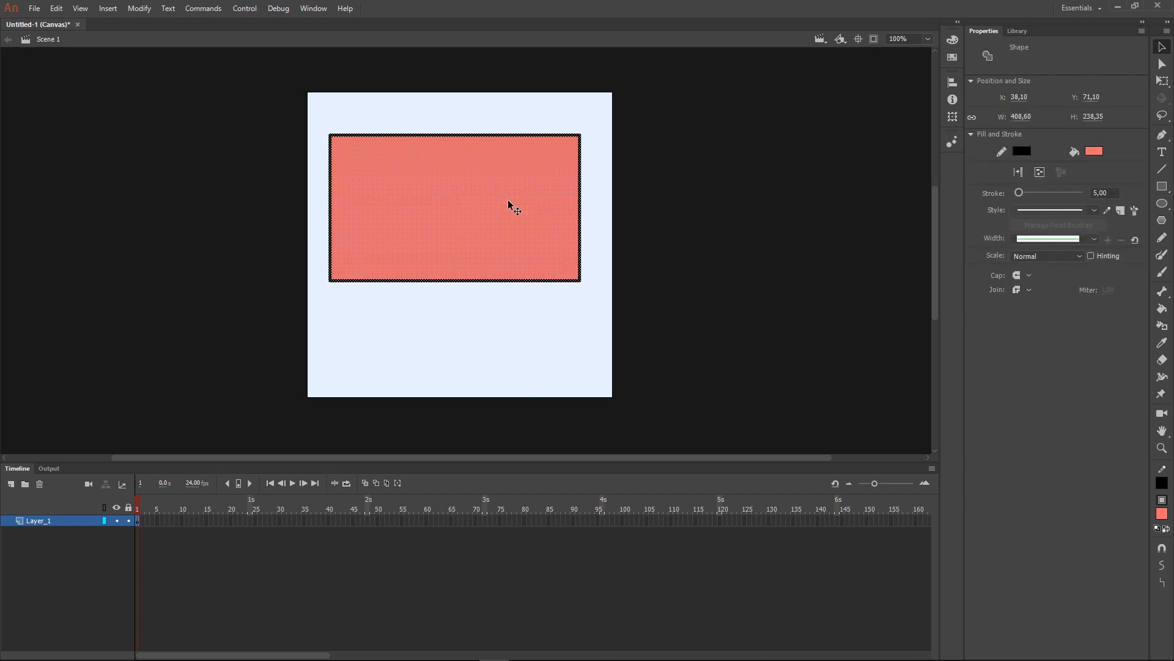
left_click(511, 335)
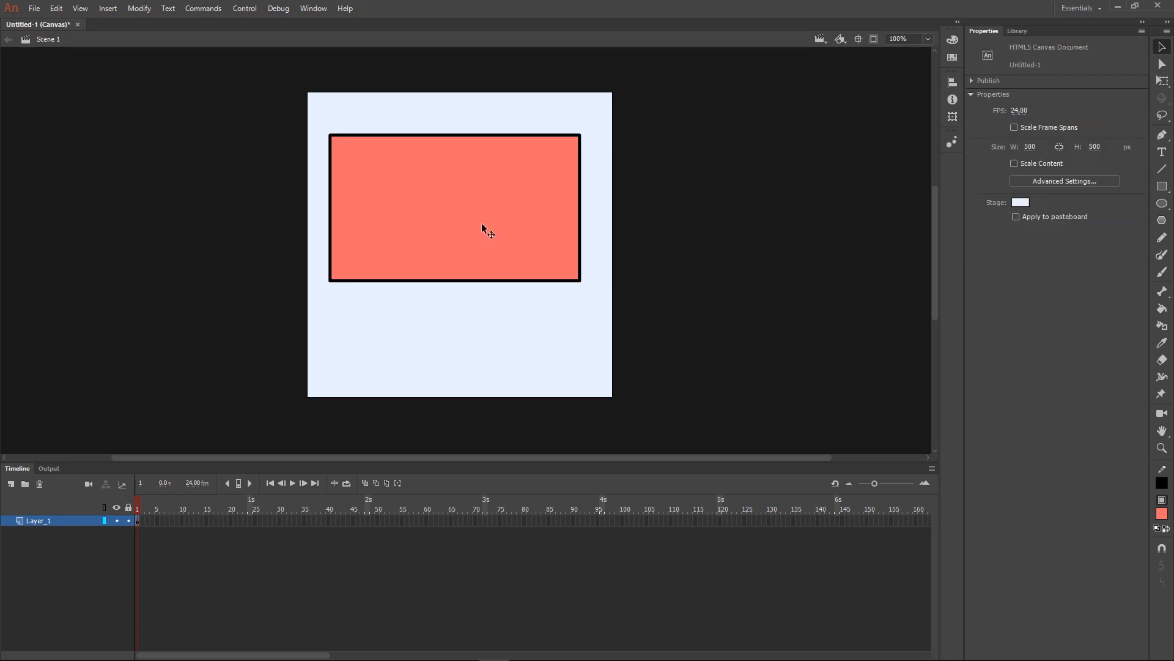
left_click(484, 229)
left_click(493, 322)
left_click(487, 254)
left_click(490, 330)
Try to move the outline's upper segment up and away from the fill, and undo the move.
left_click(444, 135)
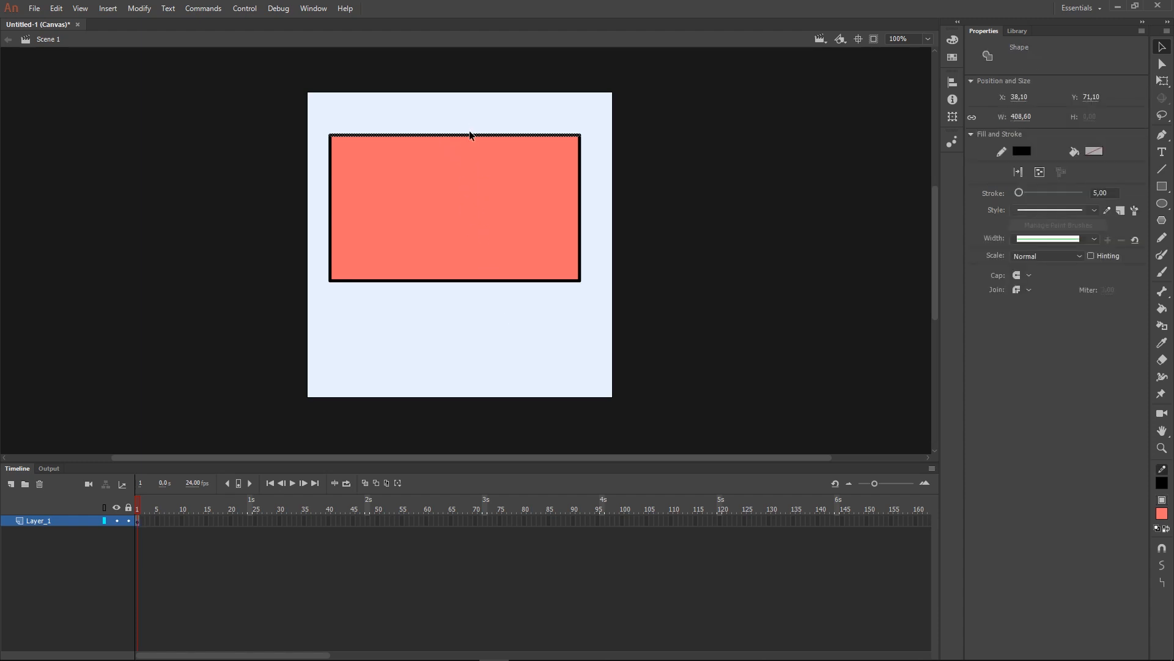
left_click_drag(470, 135, 467, 113)
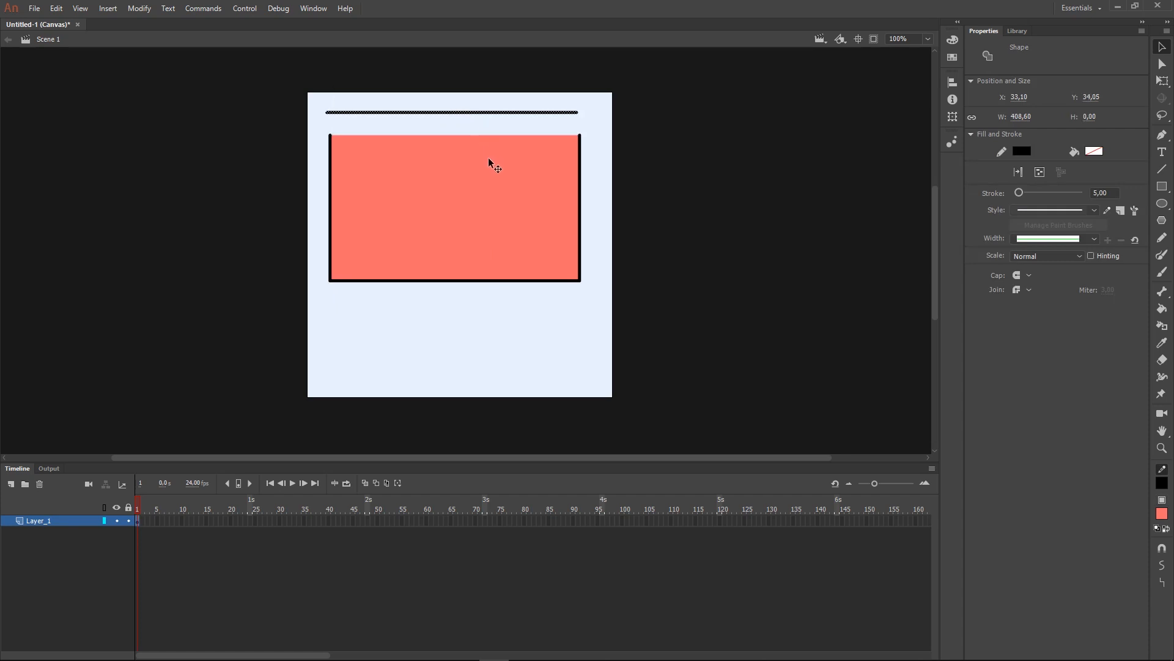
key("ctrl+z")
left_click(515, 307)
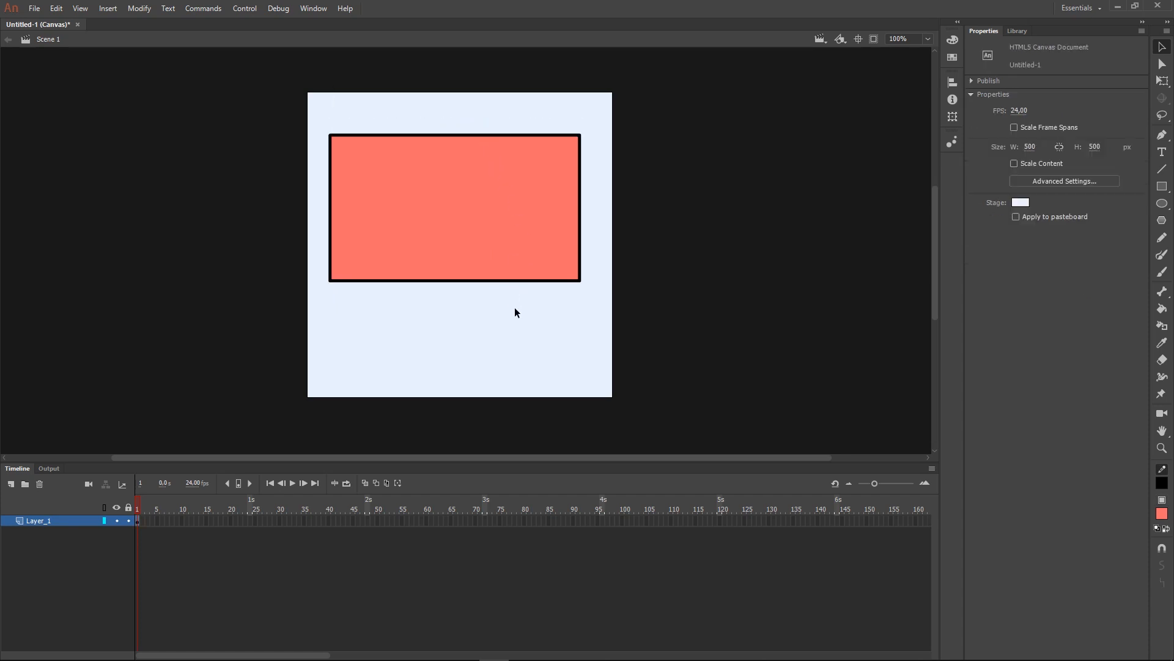
Try selecting the entire outline alone, and both outline and fill with a marquee around the rectangle.
double_click(500, 135)
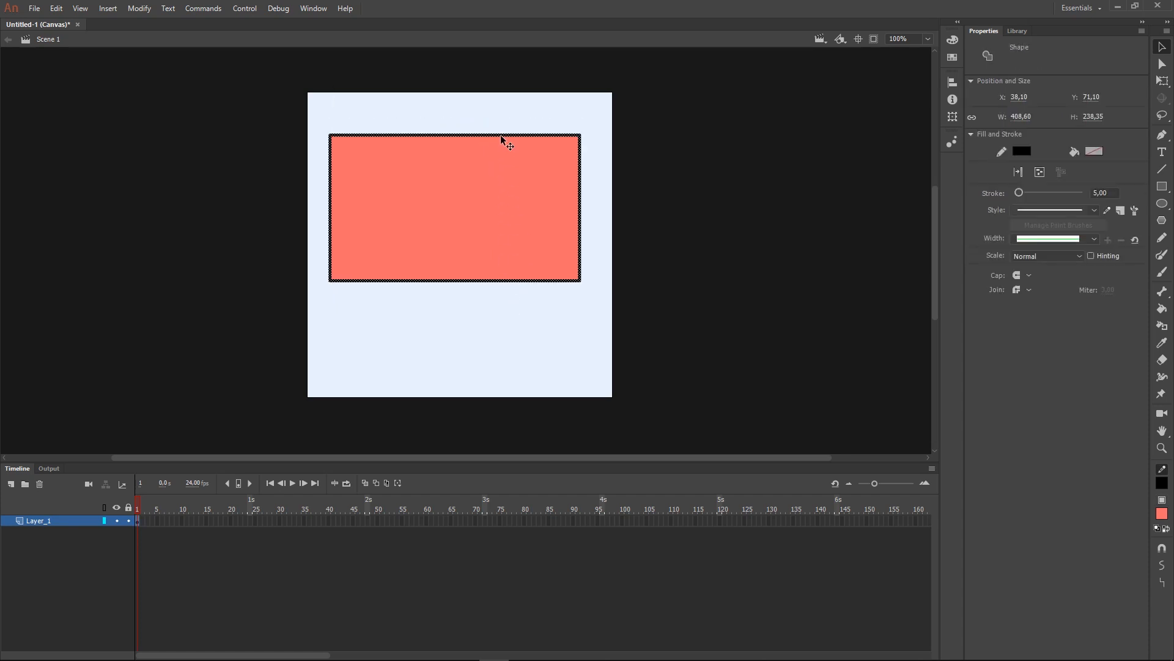
left_click(519, 327)
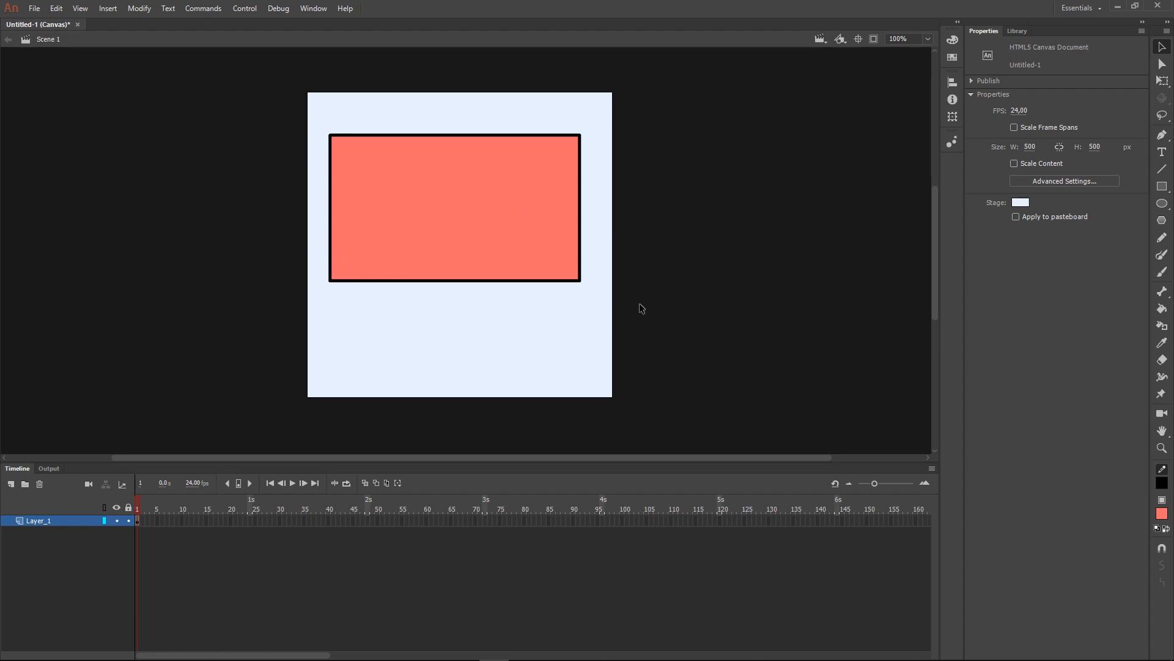
left_click_drag(640, 304, 289, 96)
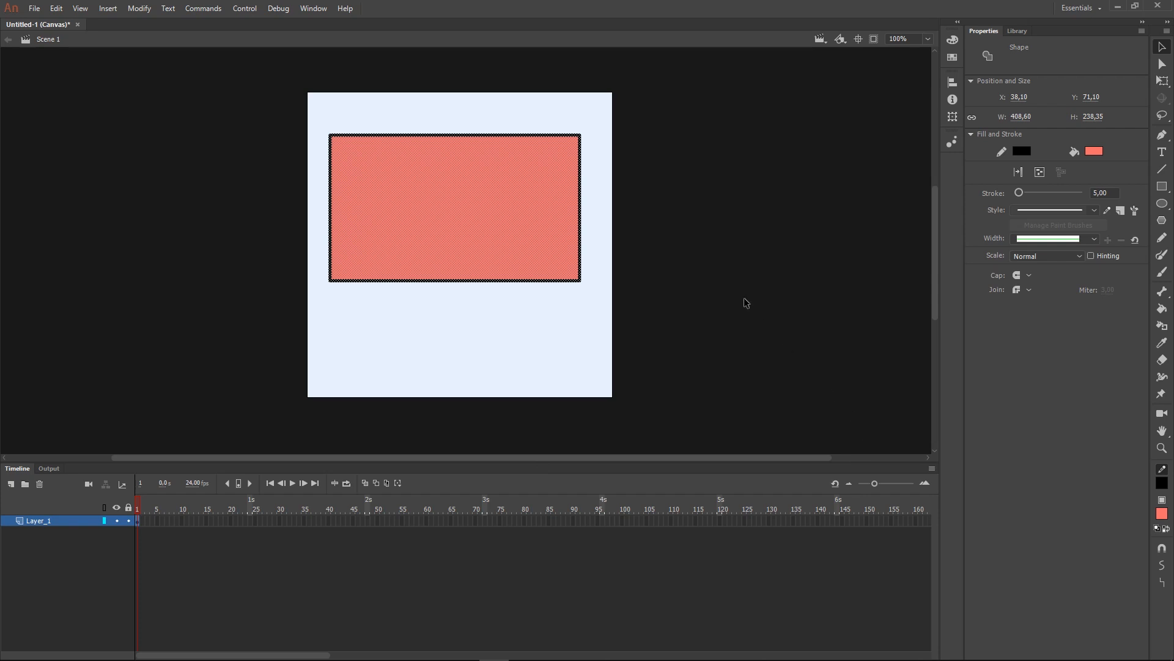
left_click(726, 284)
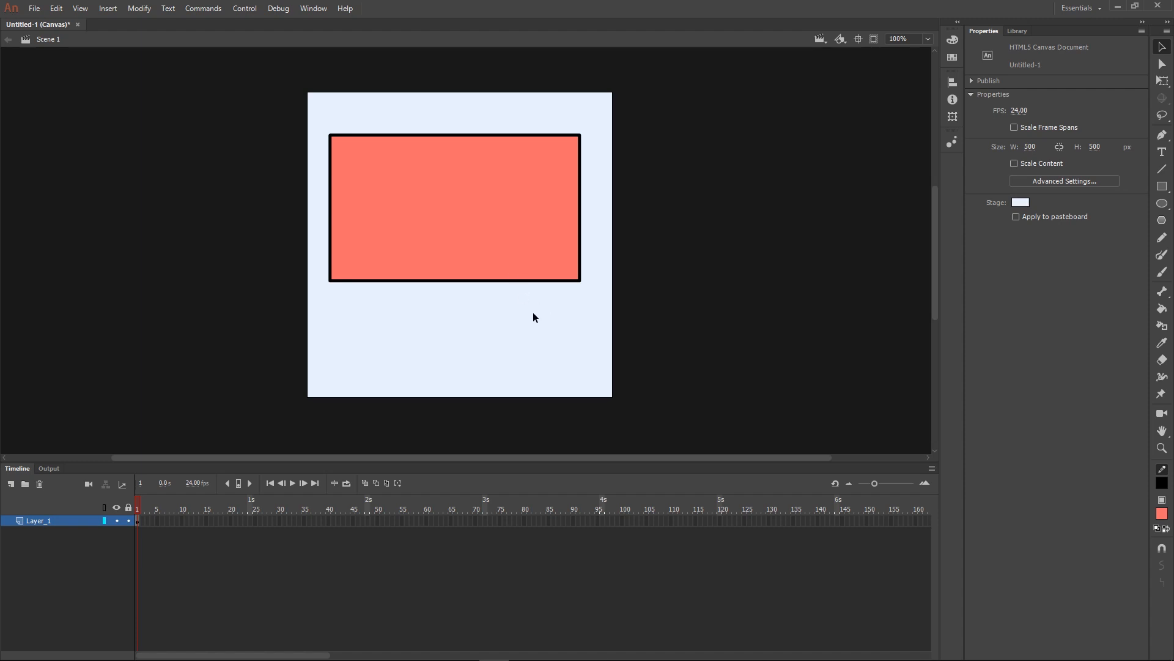
Group the rectangle's fill and outline, and move the group to about X 44, Y 75 on the stage.
double_click(470, 216)
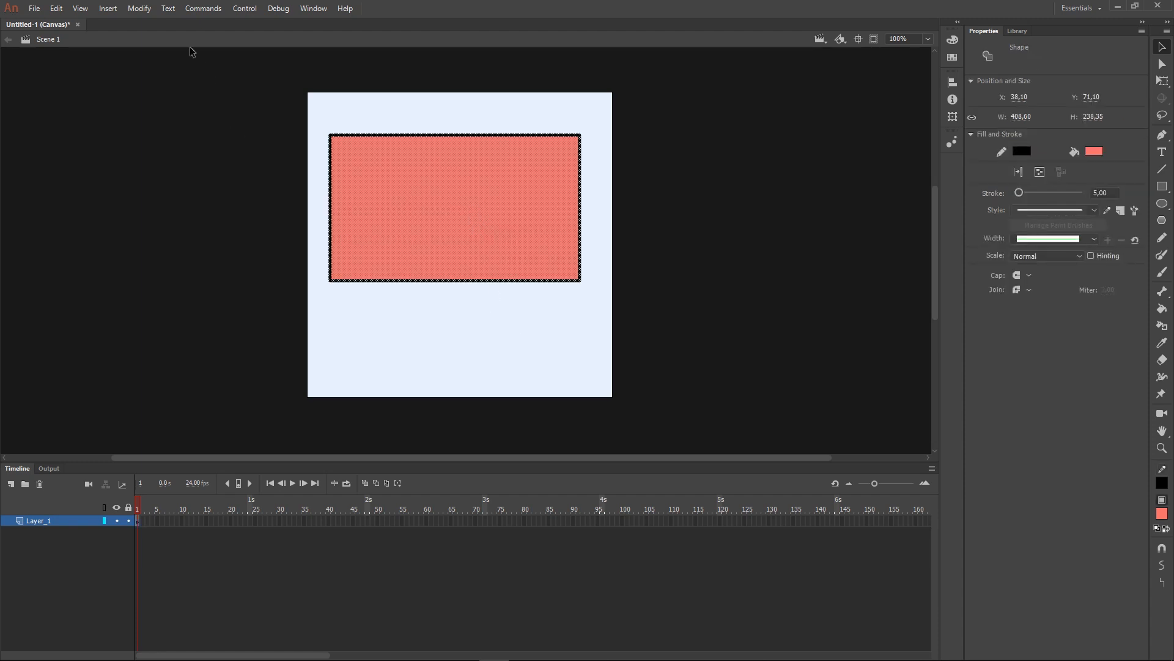
left_click(139, 8)
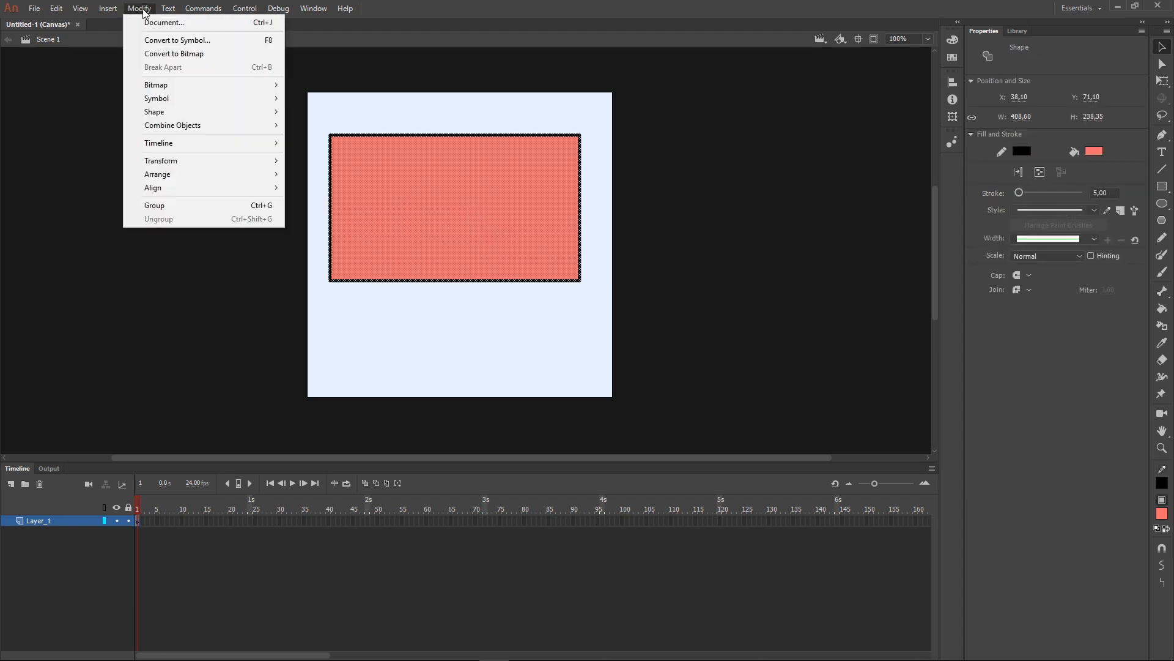
left_click(213, 205)
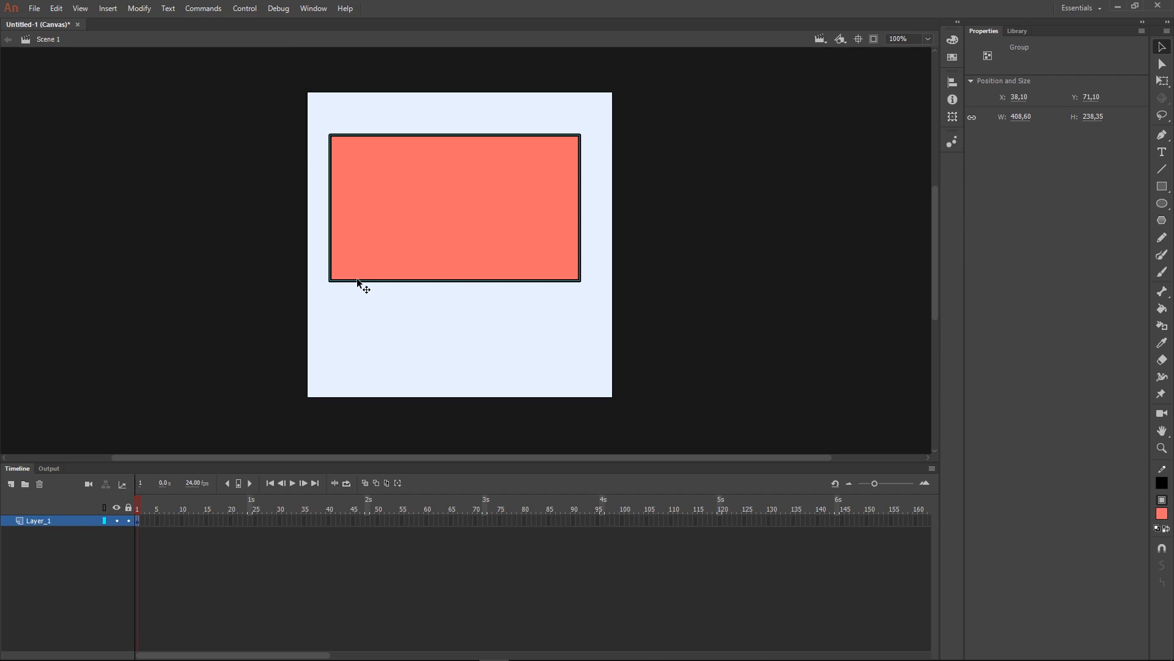
left_click_drag(511, 227, 518, 282)
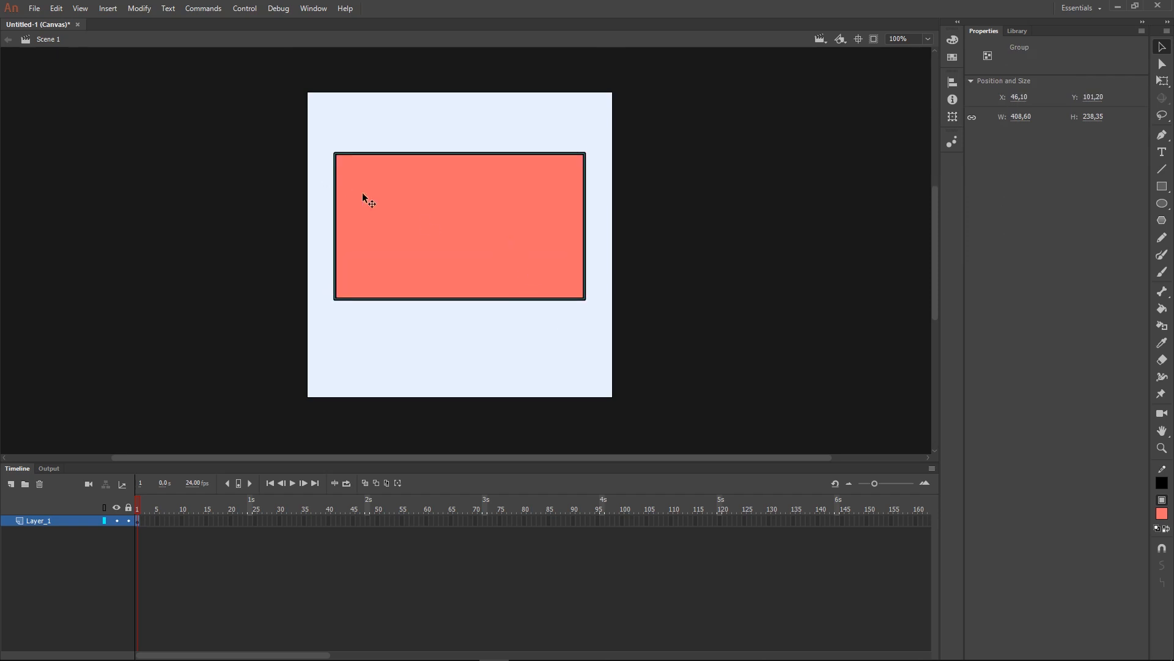
mouse_move(428, 229)
left_mouse_down()
mouse_move(438, 182)
mouse_move(443, 245)
left_mouse_up()
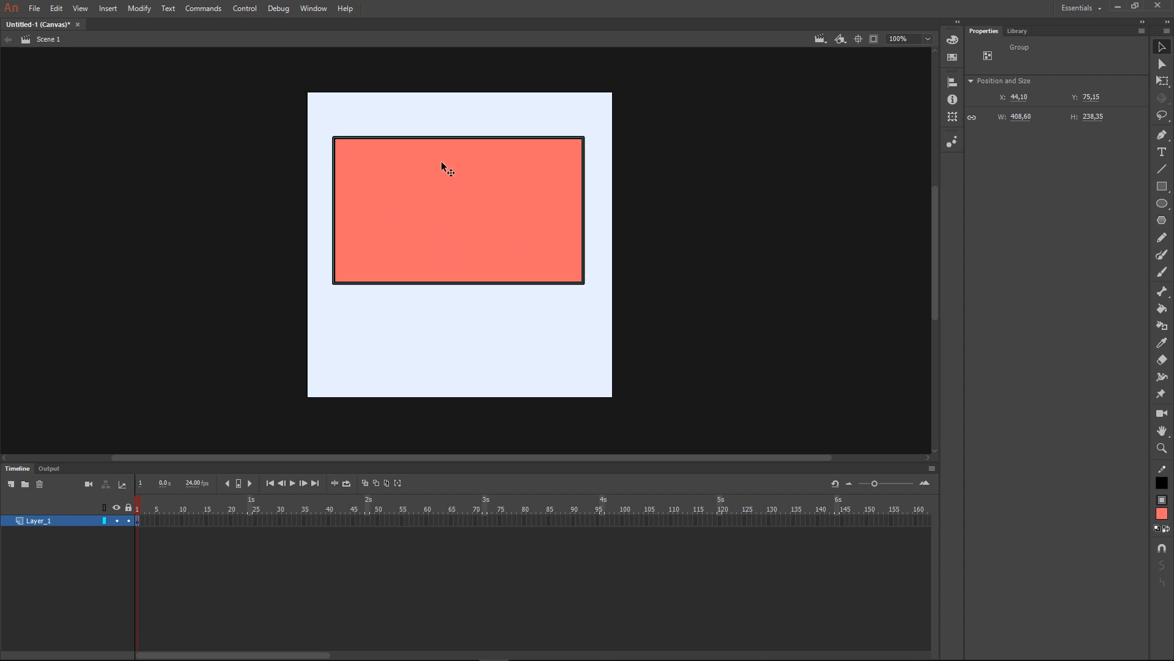
left_click(537, 113)
left_click(541, 205)
Enter the group and return to Scene 1, and move the group to about X 41, Y 57.
double_click(436, 209)
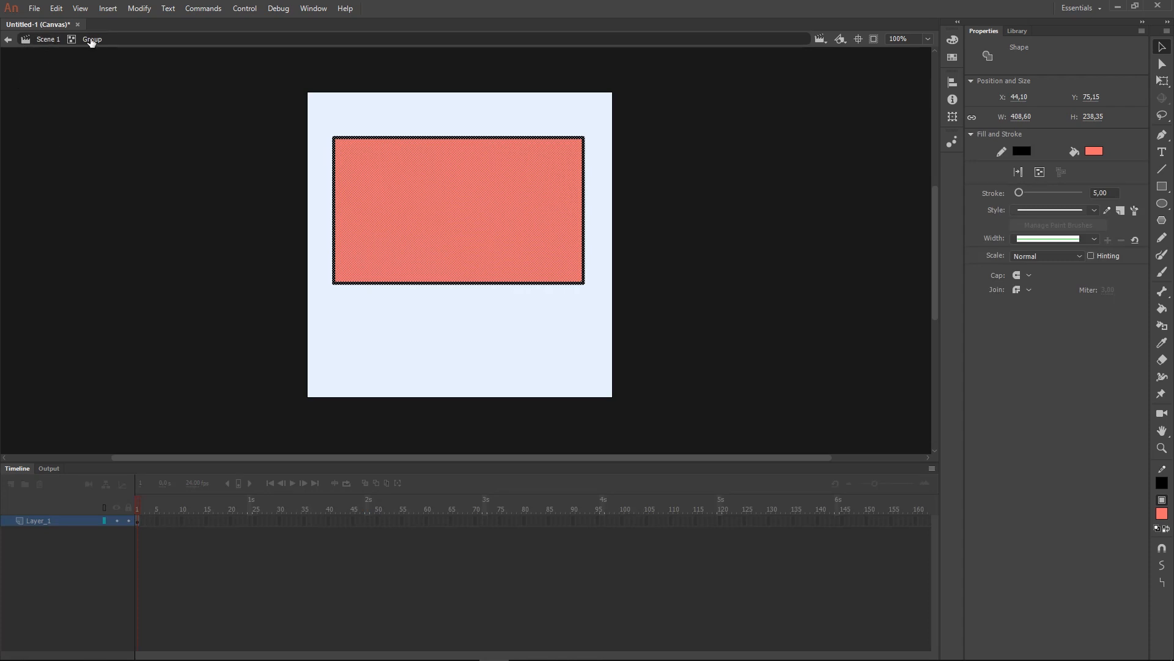
left_click(45, 44)
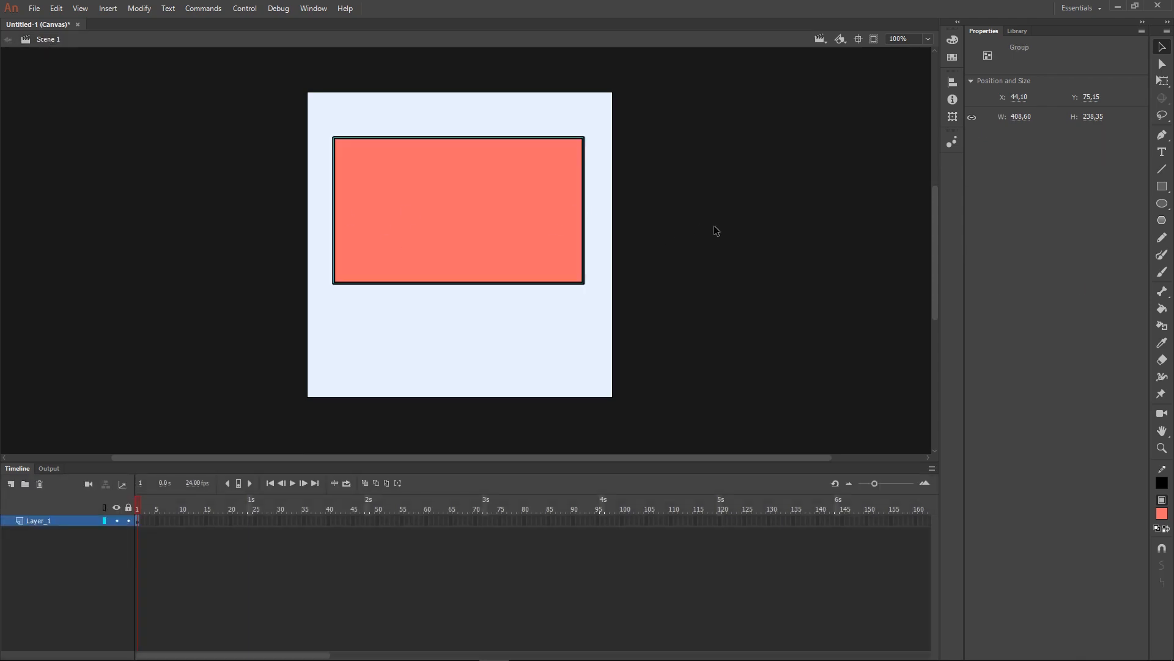
left_click_drag(488, 169, 474, 211)
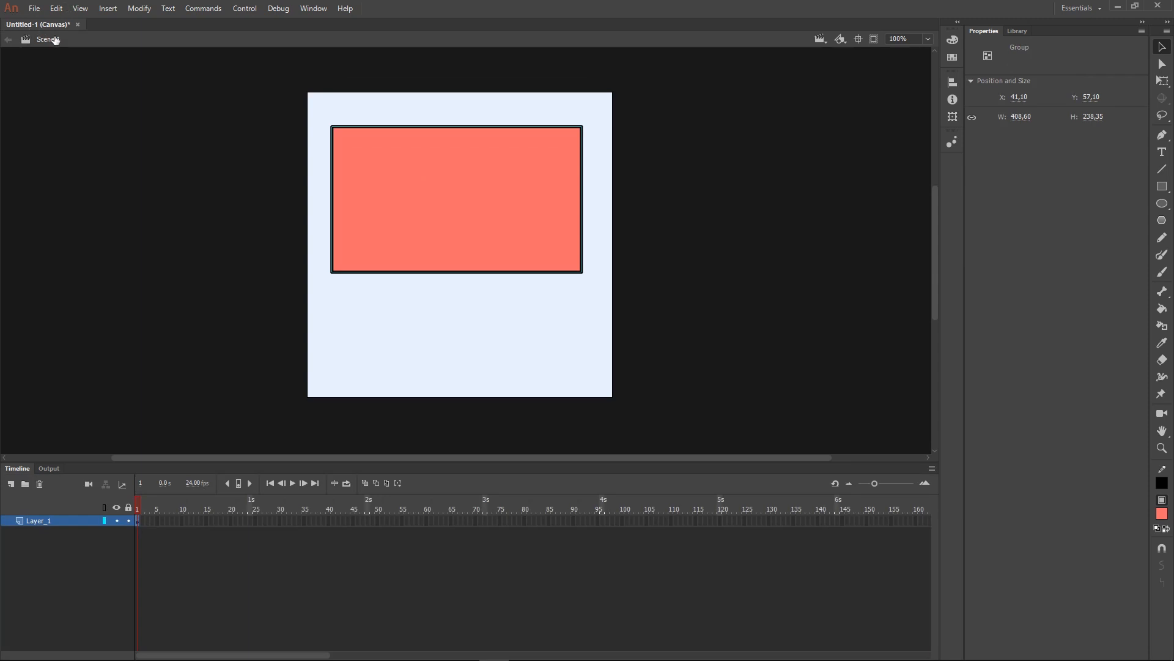
Open the group for editing and change the rectangle's fill colour to bright green 66FF00.
double_click(465, 177)
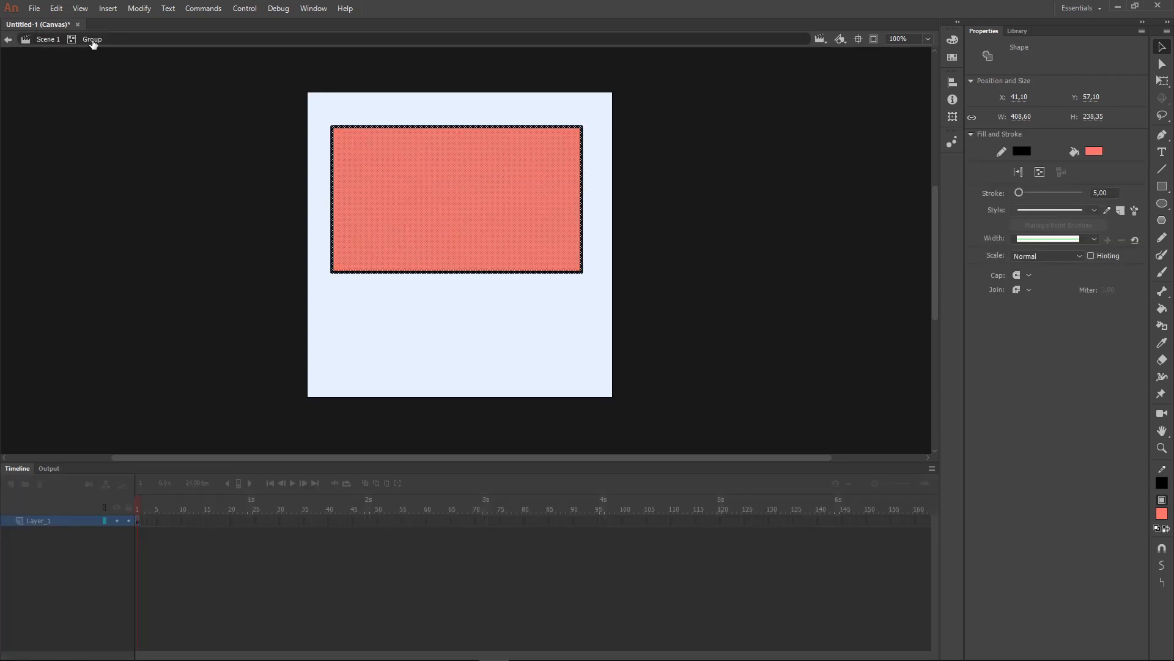
left_click(406, 108)
left_click(471, 233)
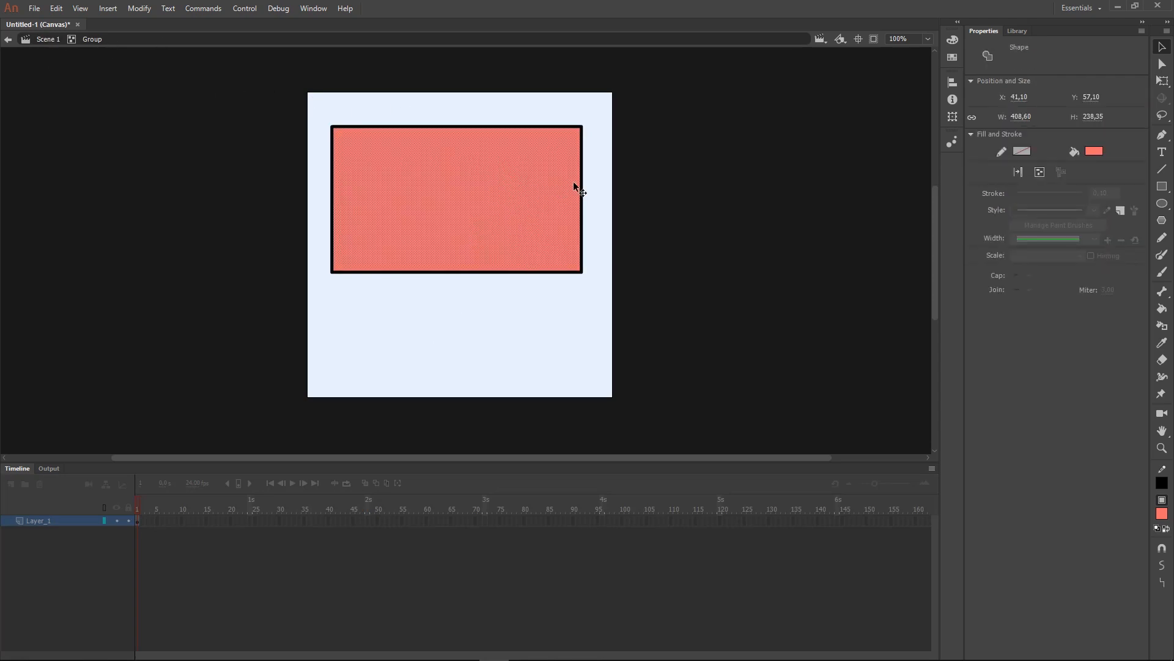
left_click(1094, 151)
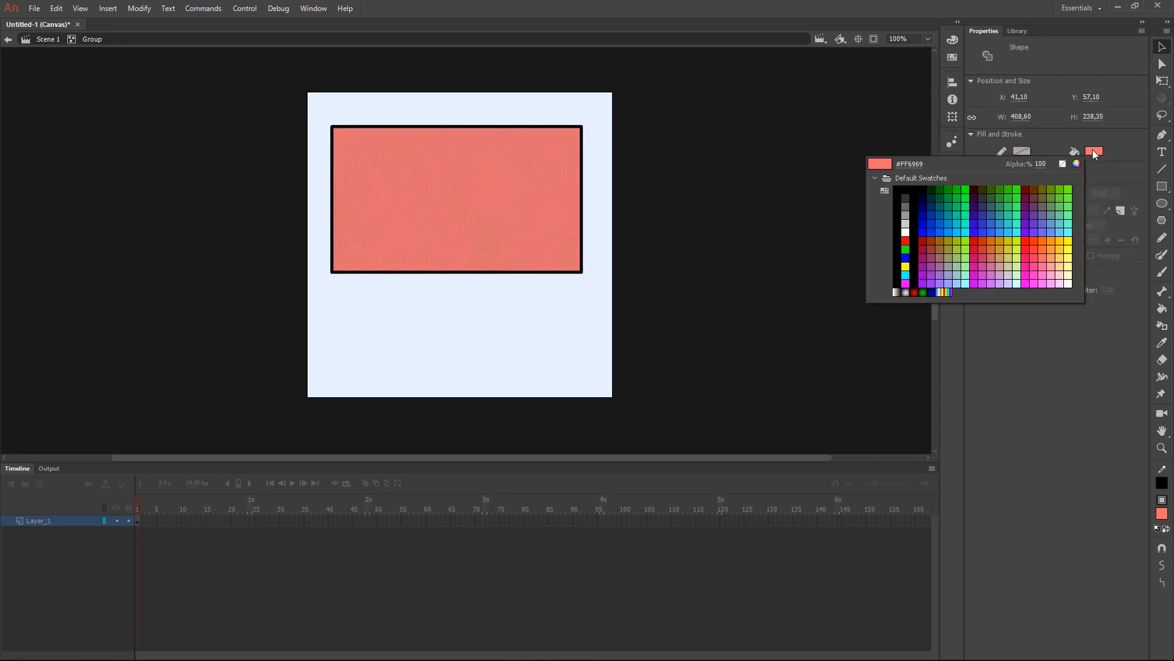
left_click(1071, 188)
left_click(605, 178)
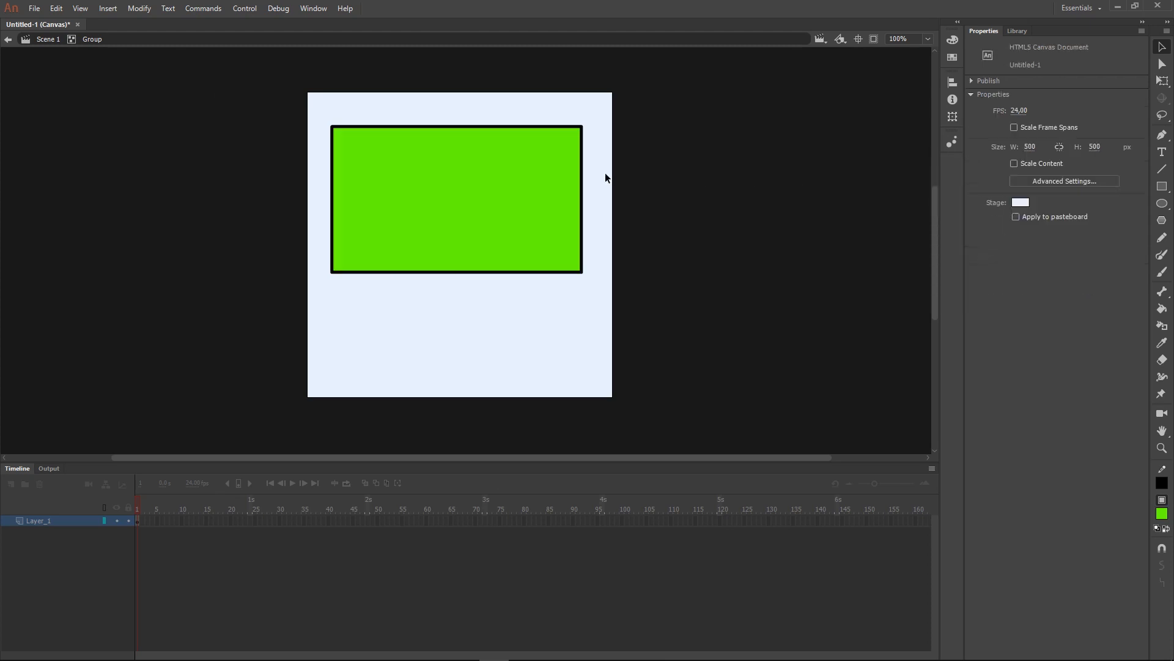
Recolour the rectangle's entire outline purple, and leave the group to return to Scene 1 with nothing selected.
double_click(485, 127)
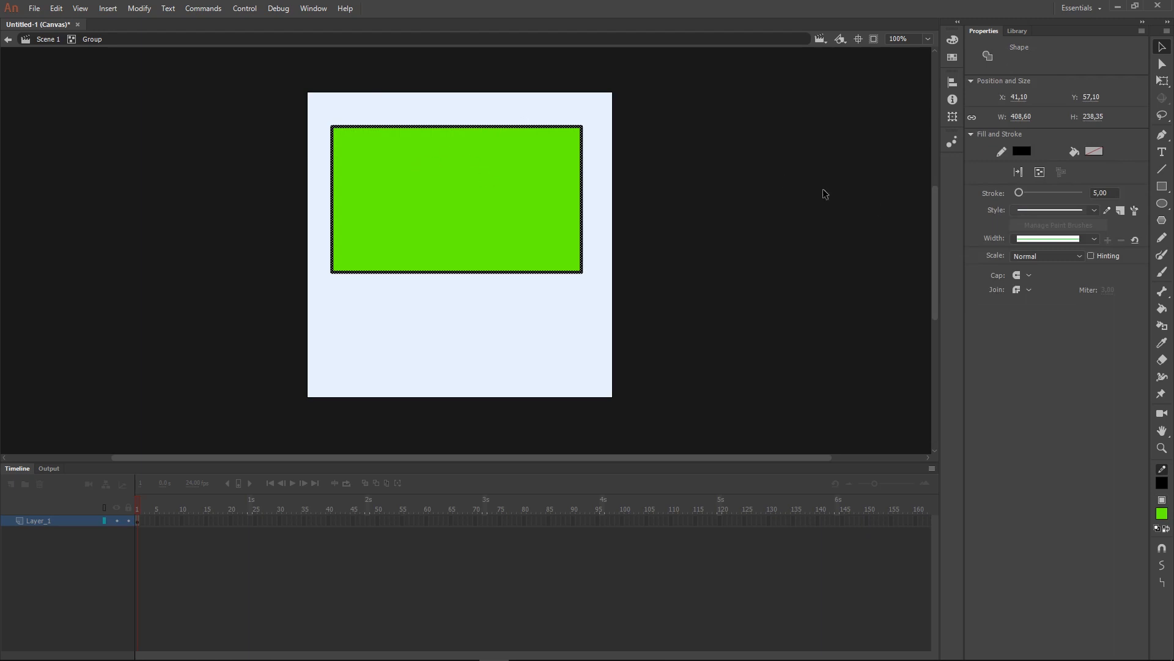
left_click(1022, 152)
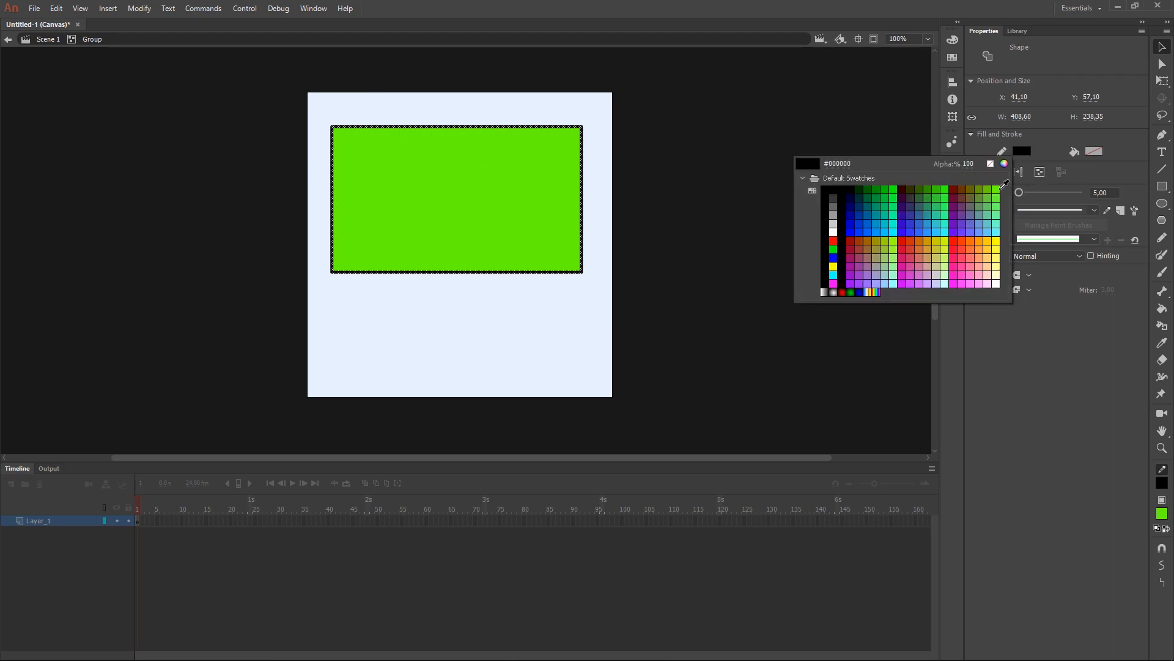
left_click(954, 232)
left_click(224, 121)
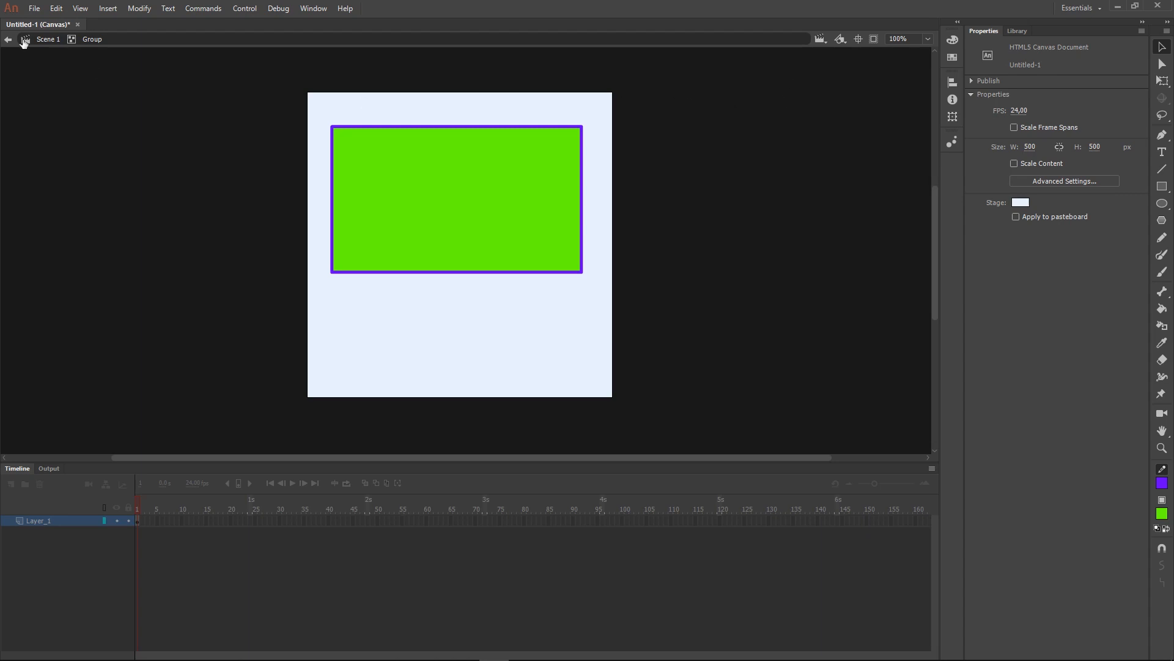
double_click(726, 108)
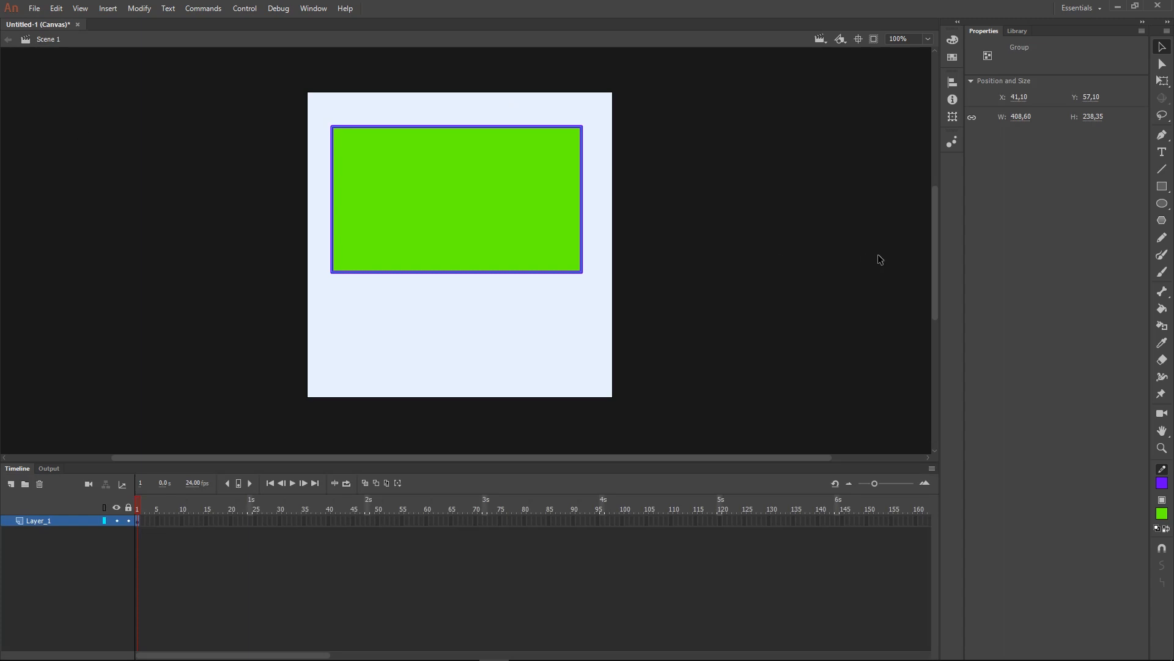
left_click(791, 295)
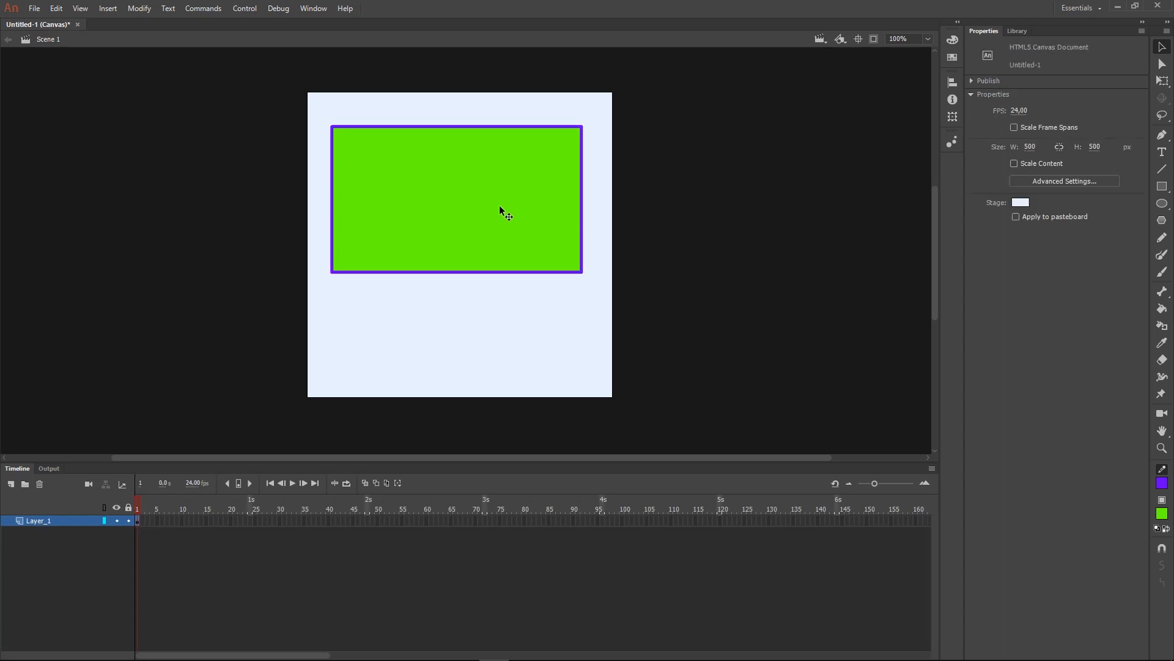
Scale the rectangle group down to about 262 x 153 px and move it to about X 113, Y 10.
mouse_move(533, 233)
left_mouse_down()
mouse_move(517, 210)
mouse_move(533, 222)
left_mouse_up()
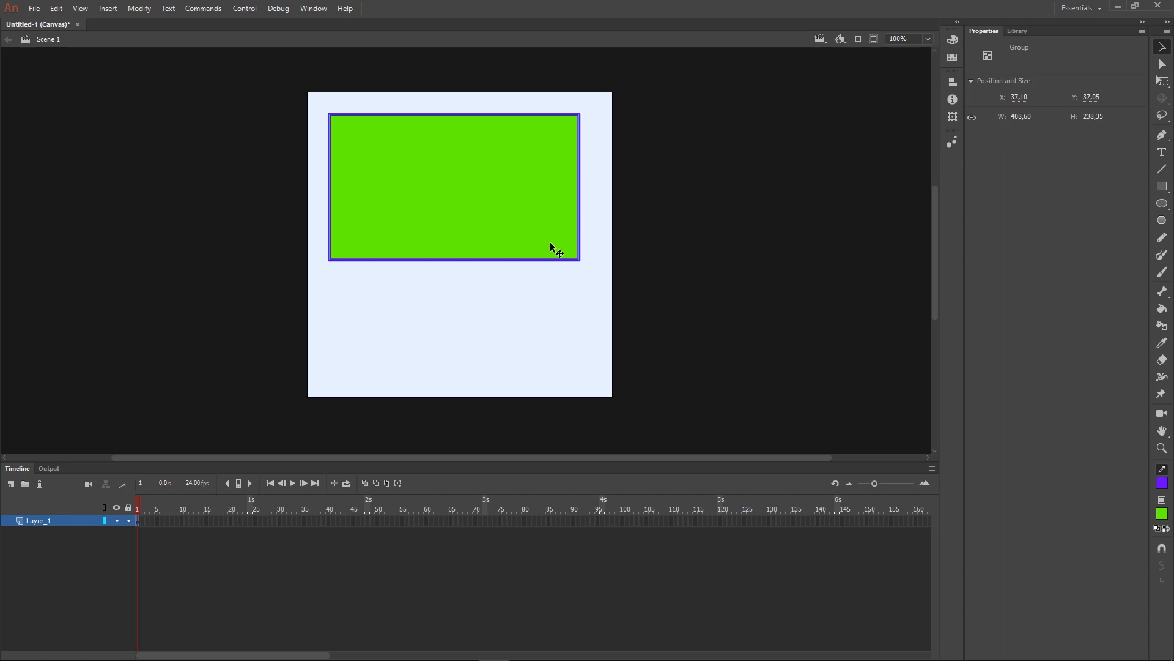
key("q")
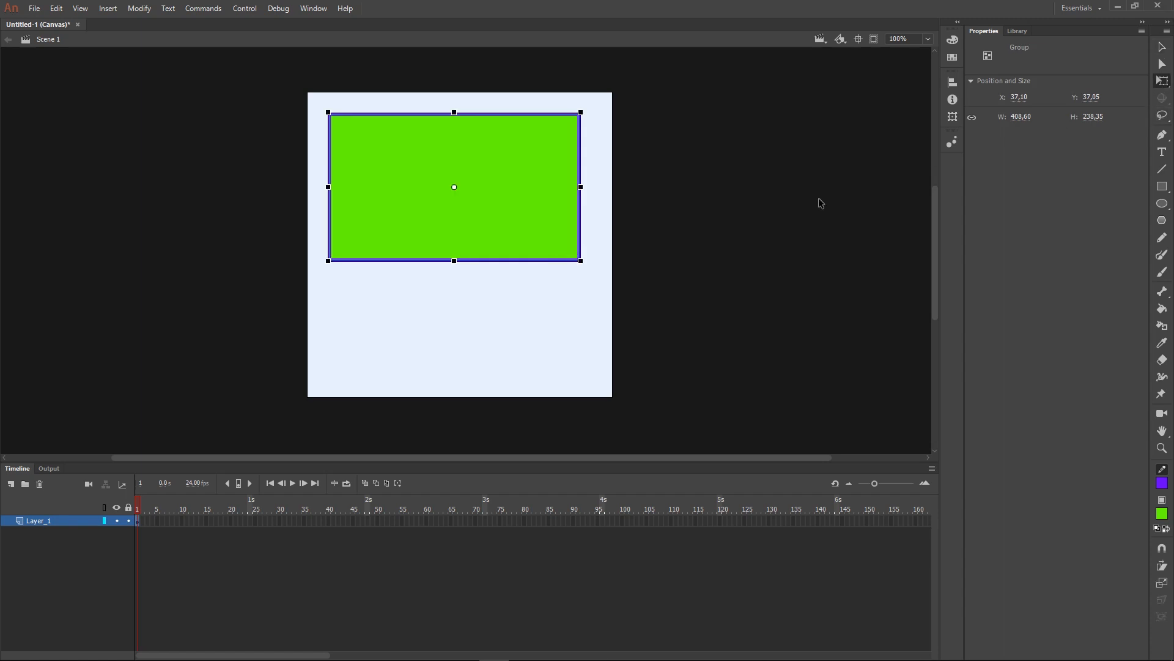
left_click_drag(580, 261, 539, 235)
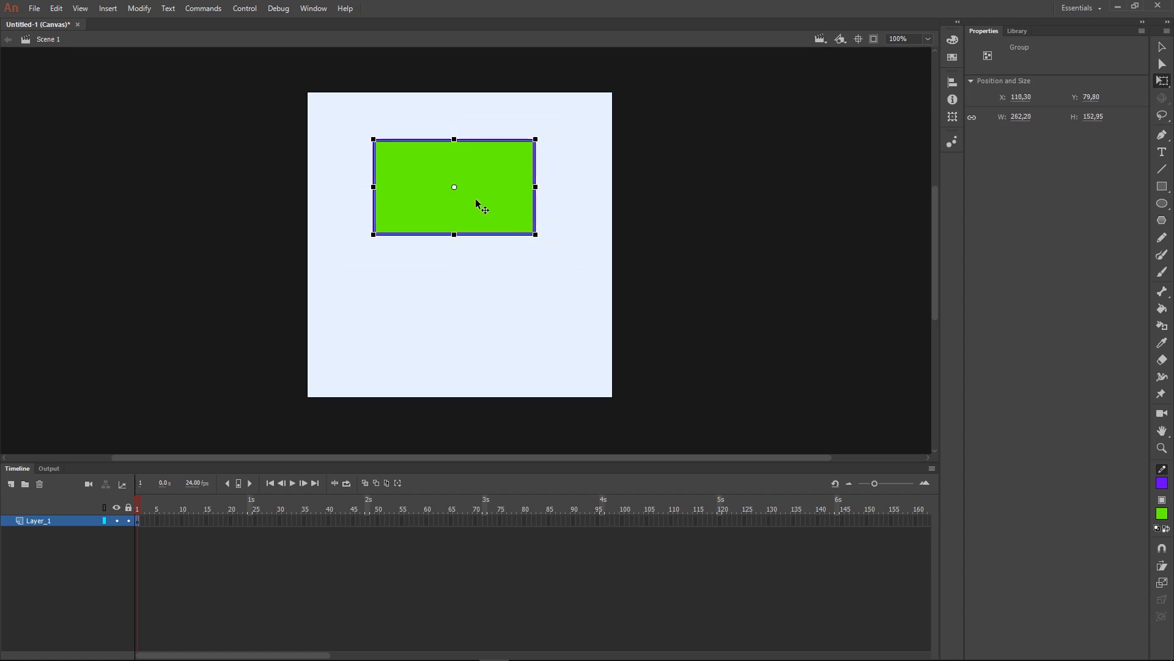
left_click_drag(475, 198, 477, 155)
left_click(549, 255)
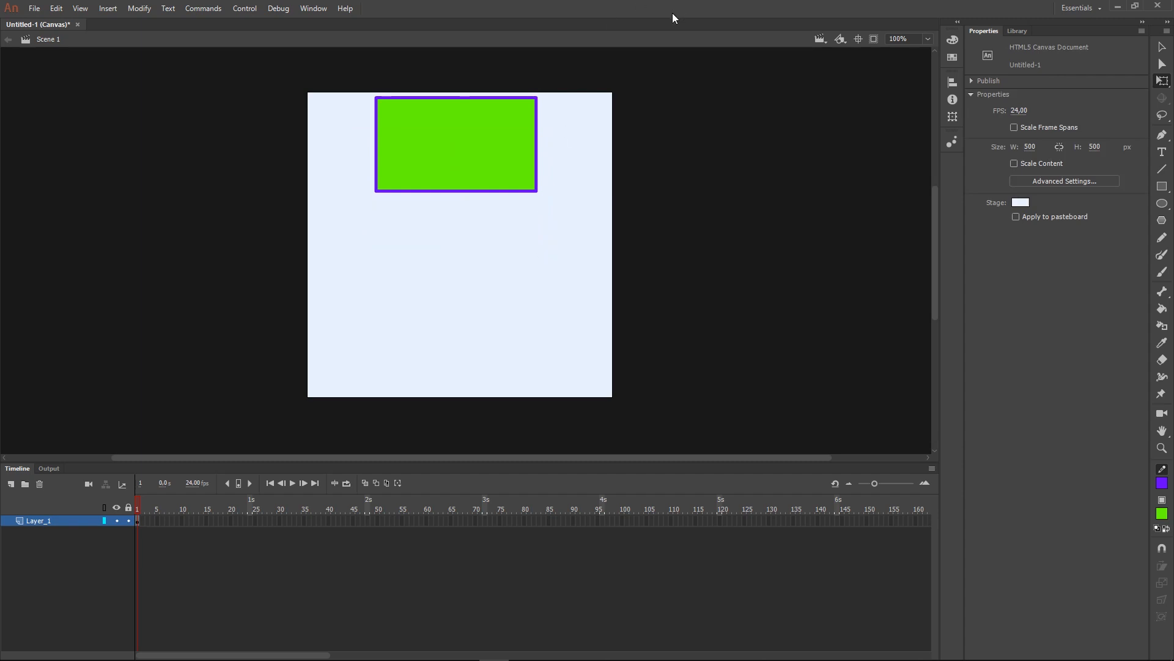
Draw a circle about 246 px wide below the rectangle, with a red fill and a bright green 66FF00 outline.
left_click(1162, 204)
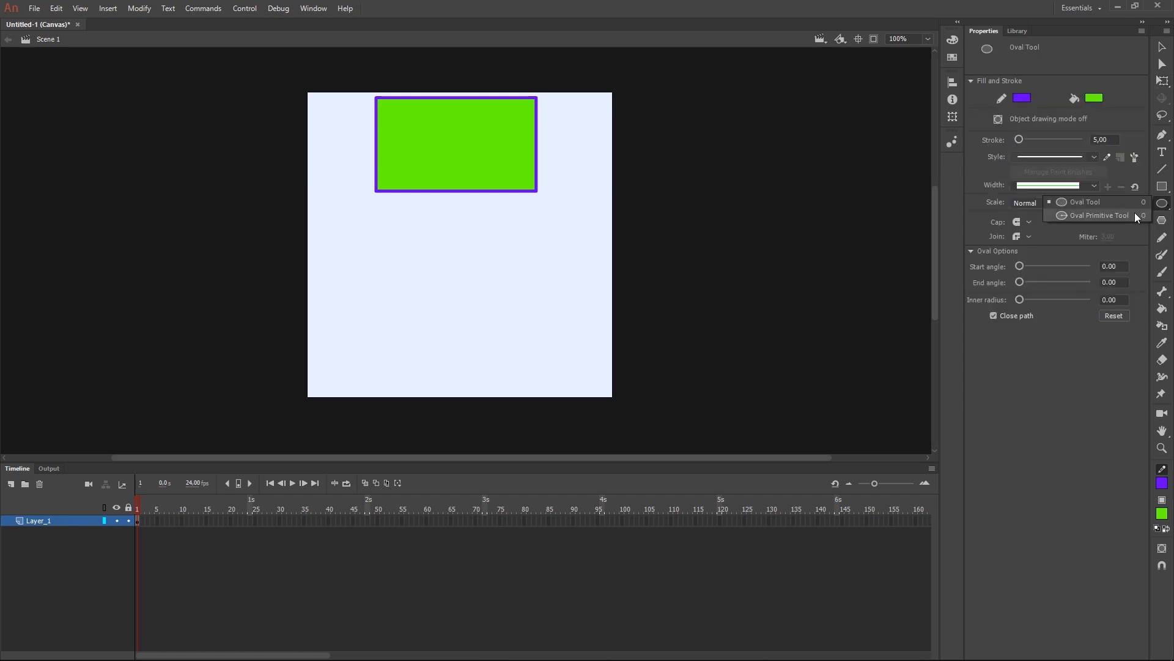
left_click(1089, 202)
left_click(1096, 101)
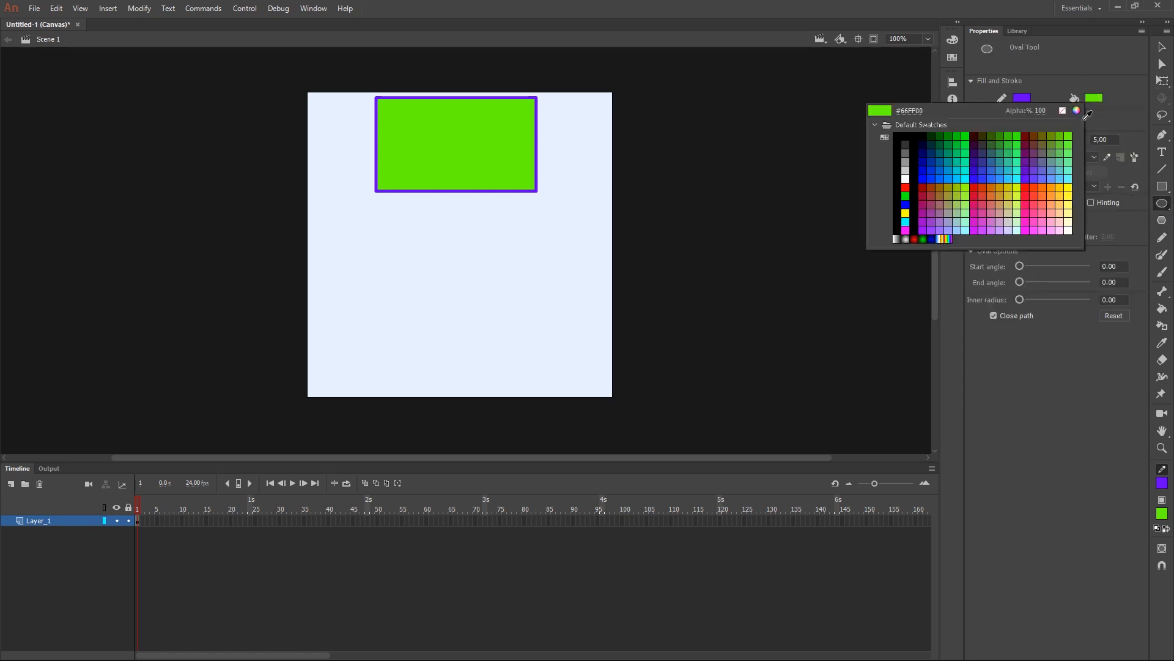
left_click(1025, 186)
left_click(1020, 103)
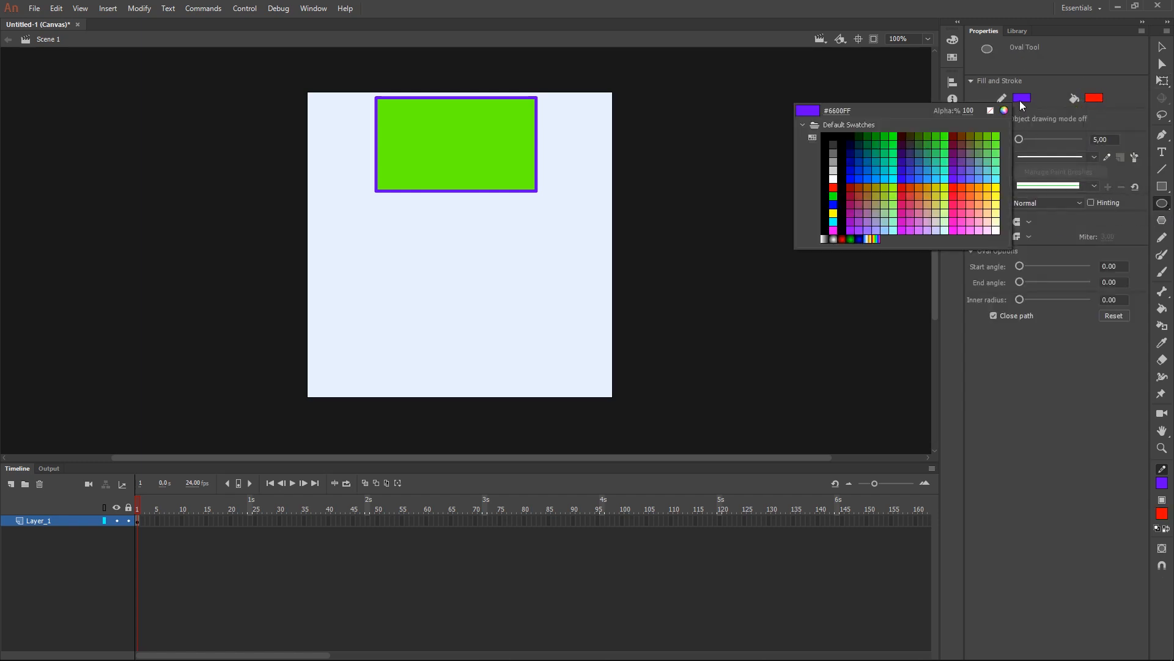
left_click(1000, 134)
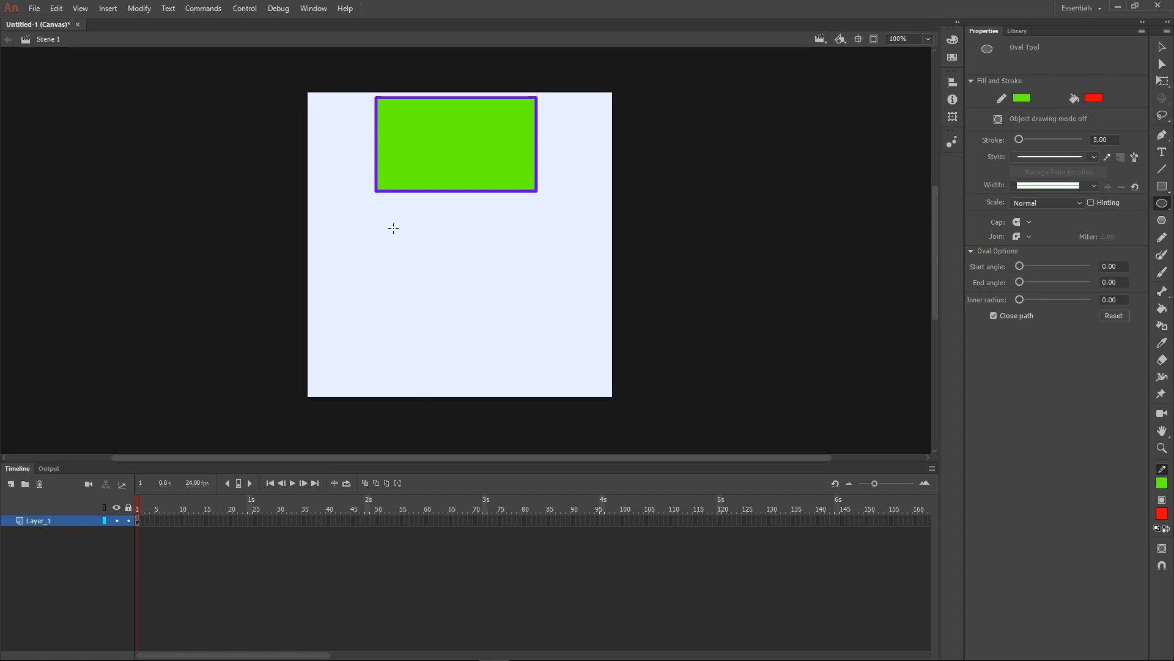
left_click_drag(390, 227, 543, 349)
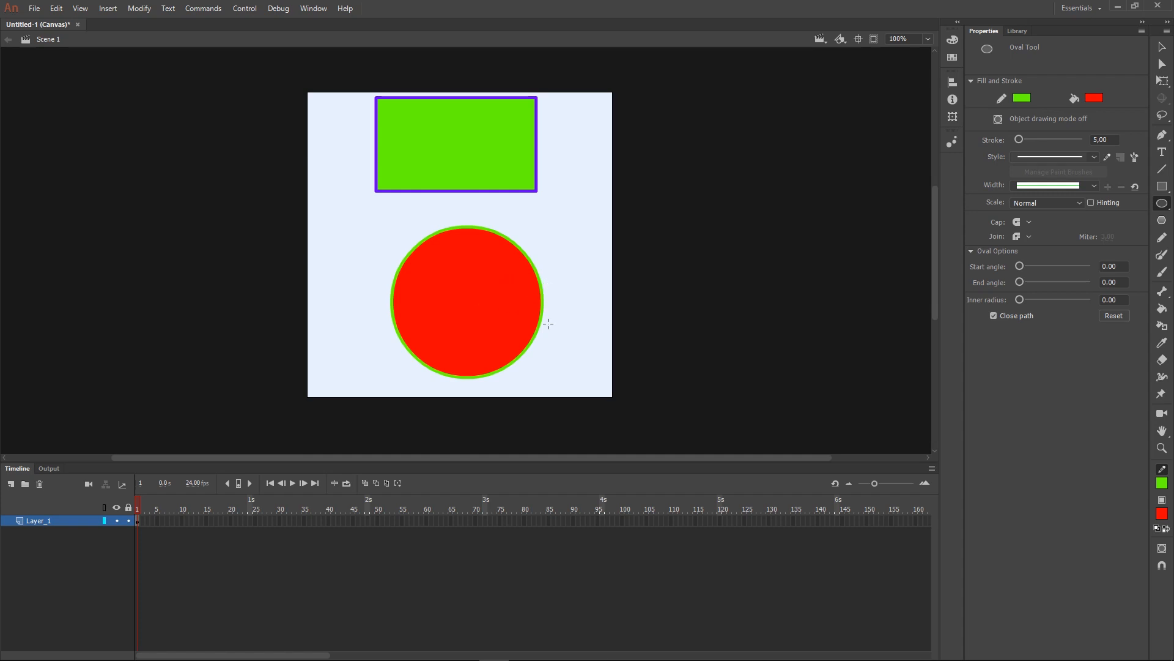
Select the ungrouped circle's outline on its own twice, clearing the selection each time.
left_click(1162, 47)
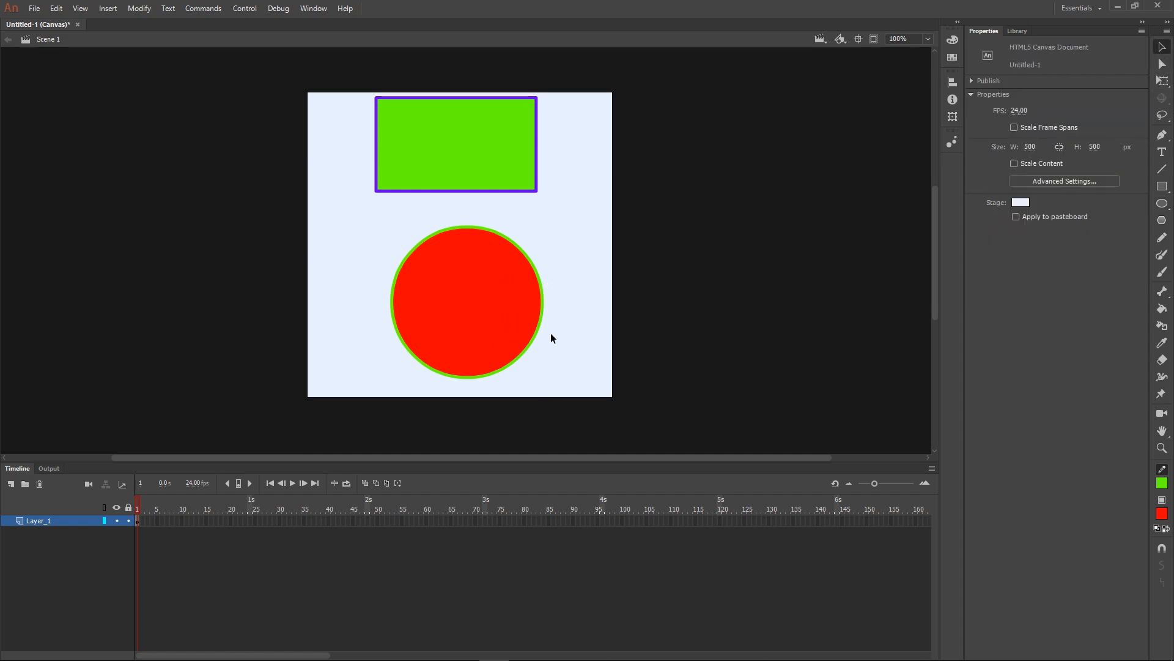
left_click(446, 230)
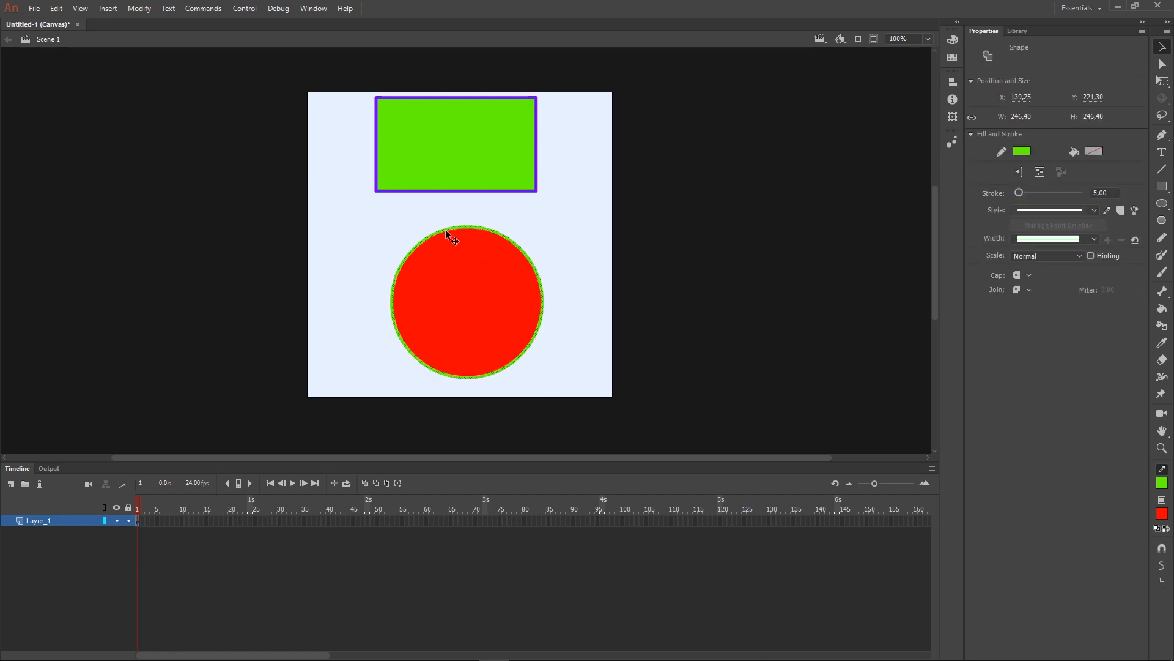
left_click(592, 218)
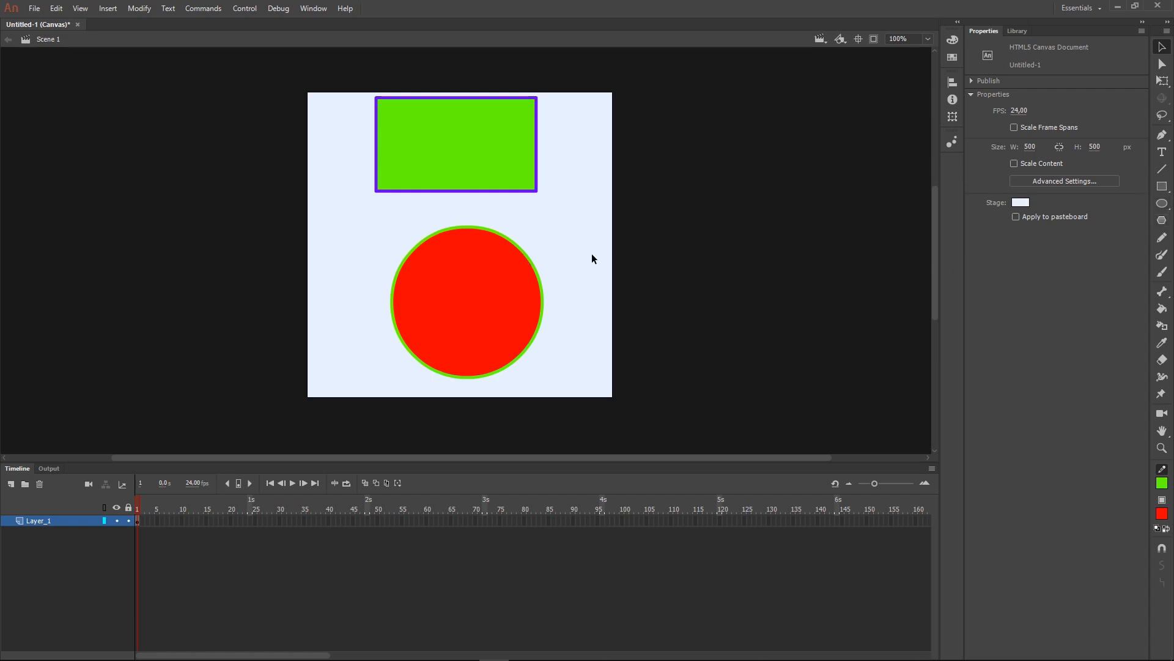
left_click(449, 230)
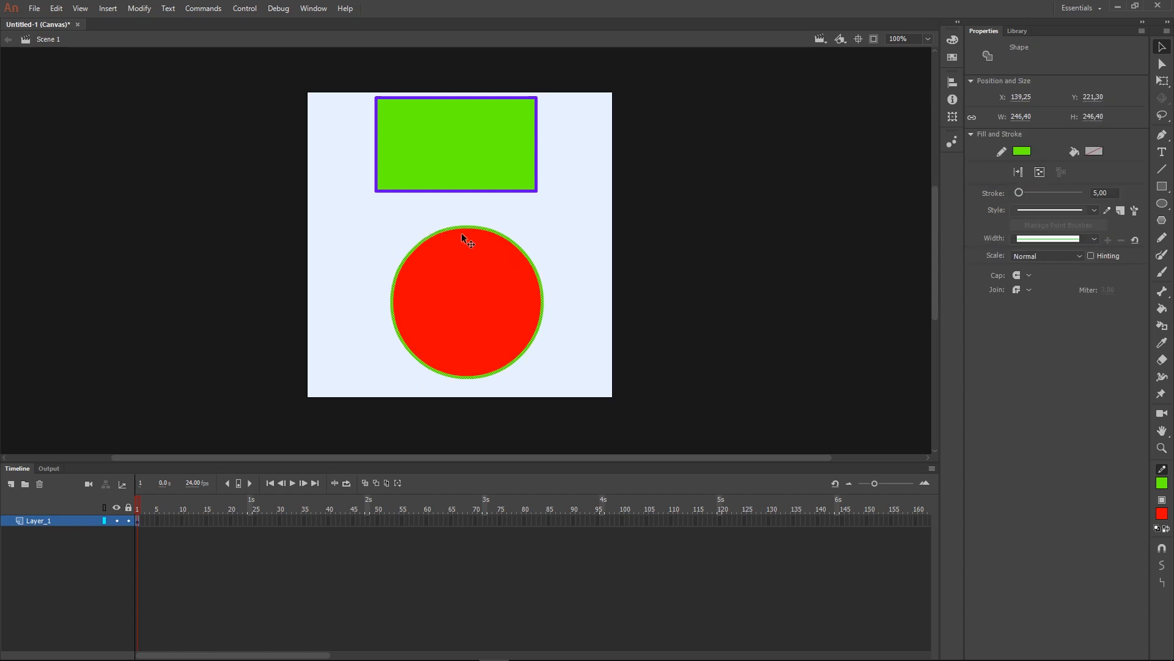
left_click(441, 215)
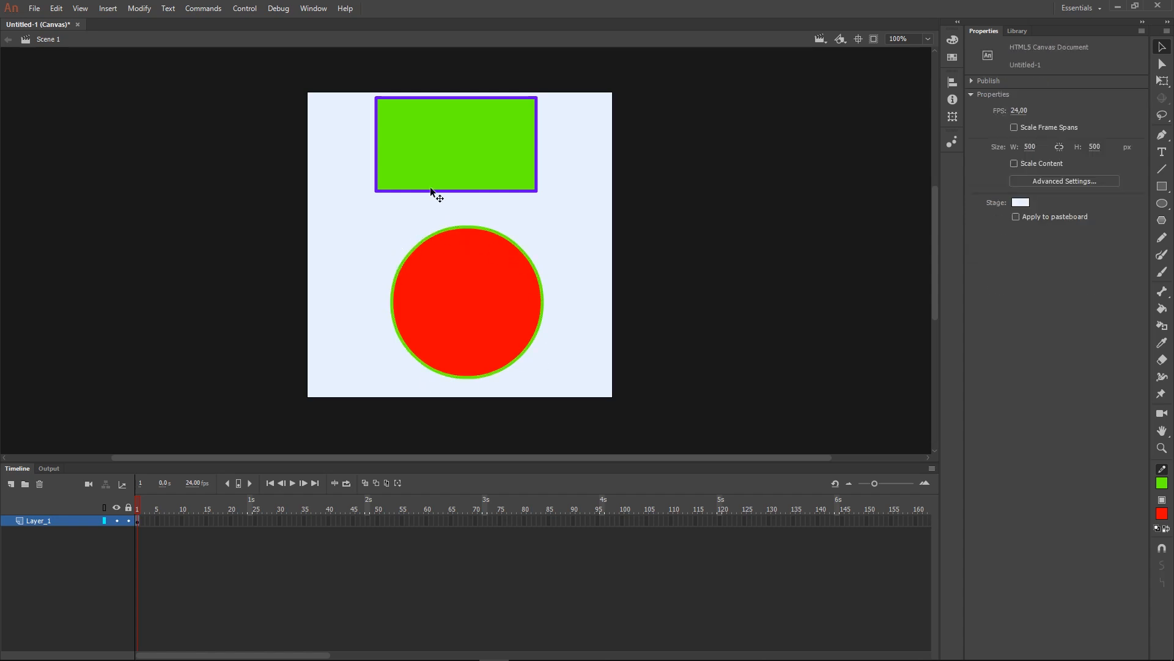
Select the rectangle group, open it to pick its outline separately, and return to Scene 1.
left_click(429, 193)
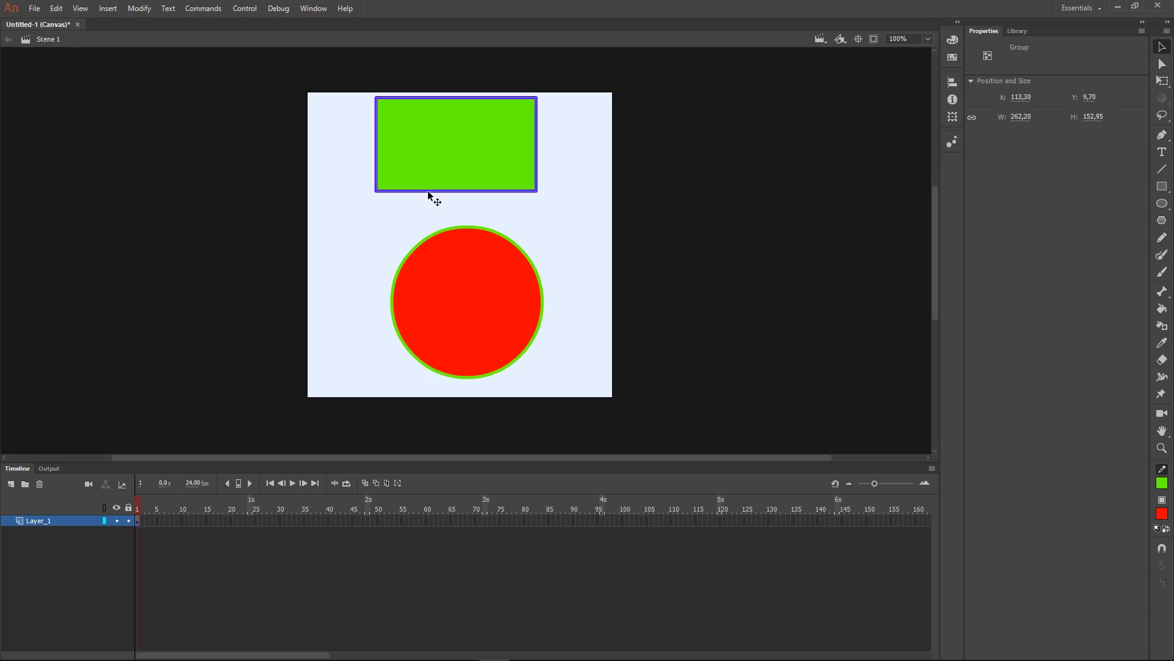
double_click(469, 165)
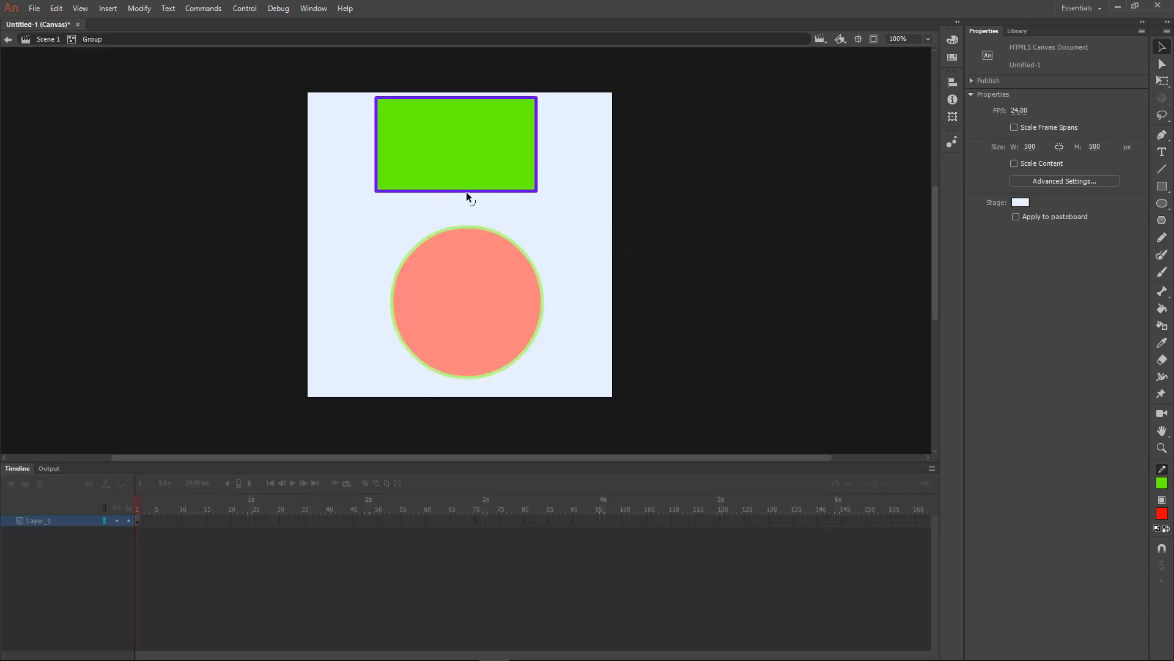
left_click(466, 192)
left_click(582, 225)
left_click(48, 39)
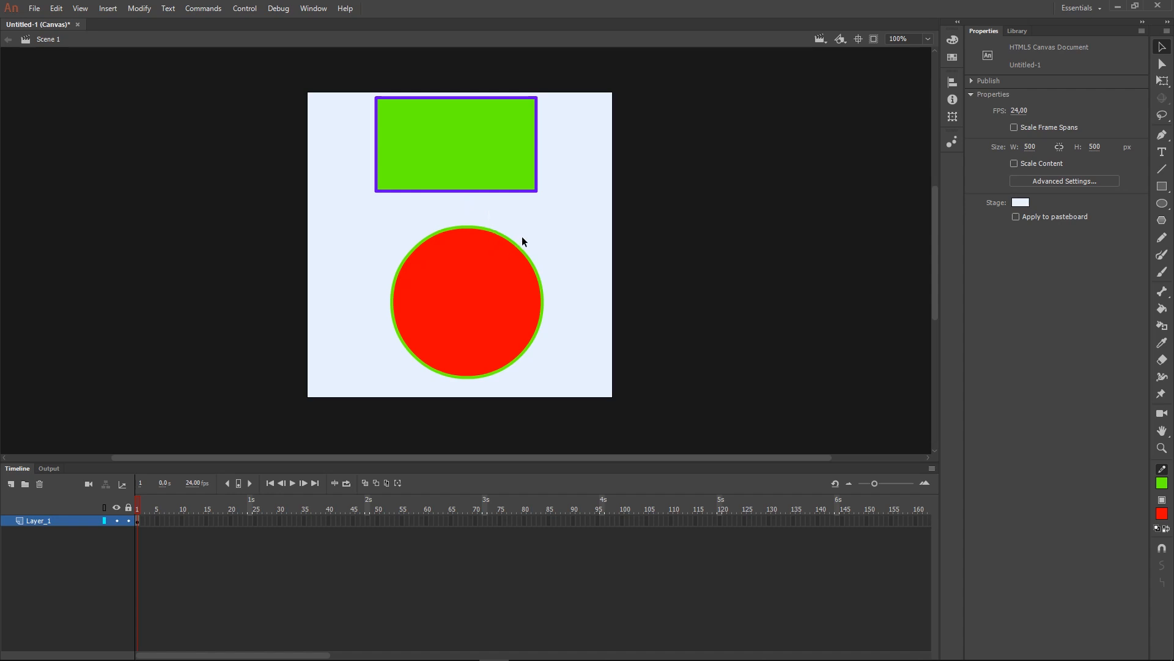
Compare how the circle's outline, the rectangle group and the circle's fill are selected.
left_click(535, 275)
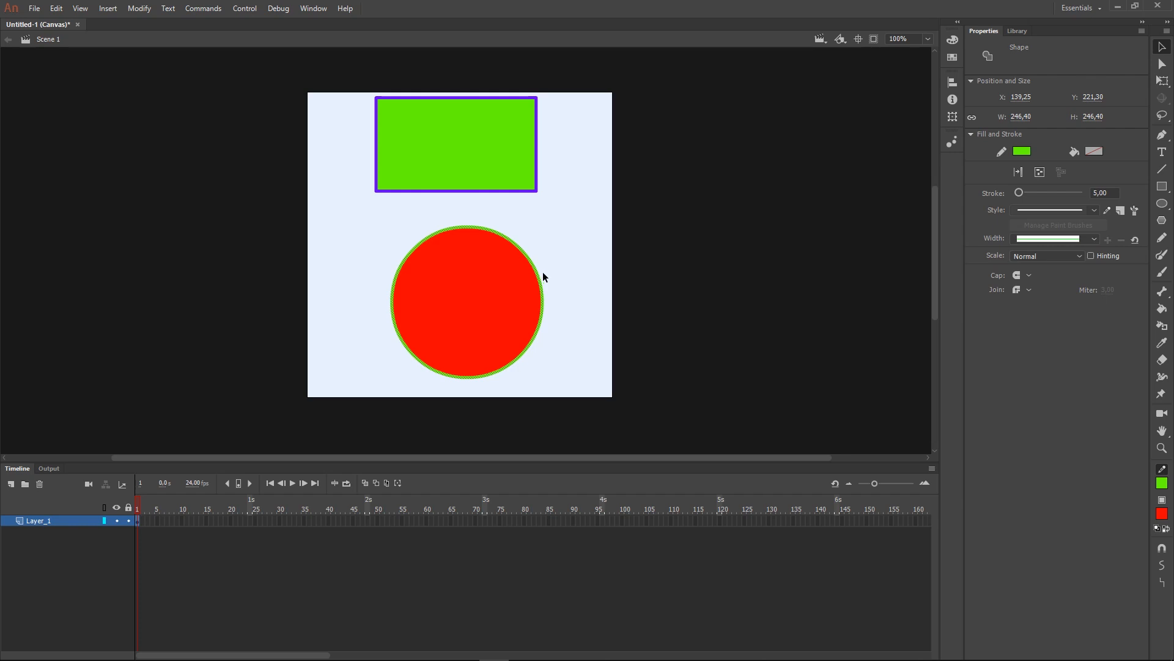
left_click(597, 256)
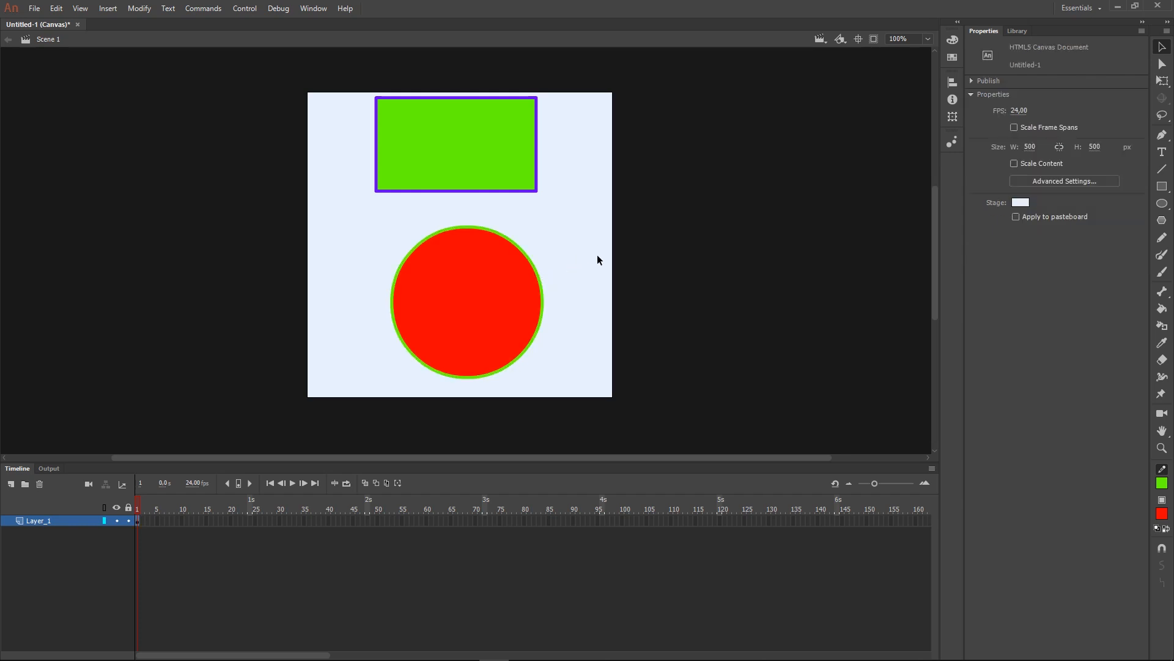
left_click(463, 160)
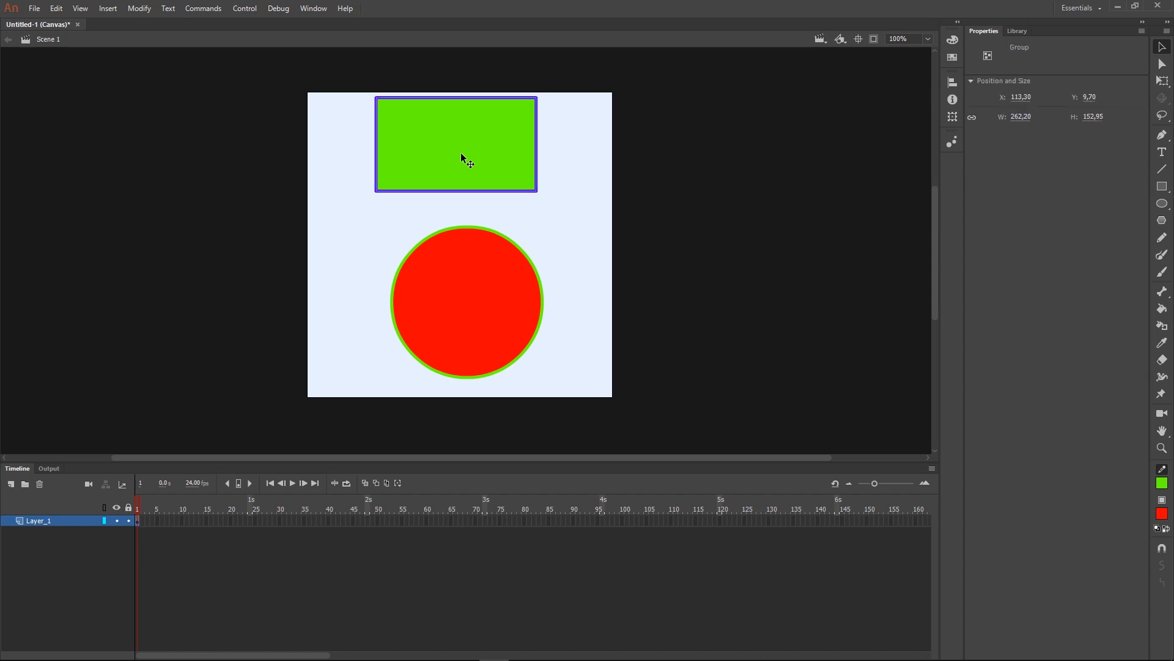
left_click(471, 307)
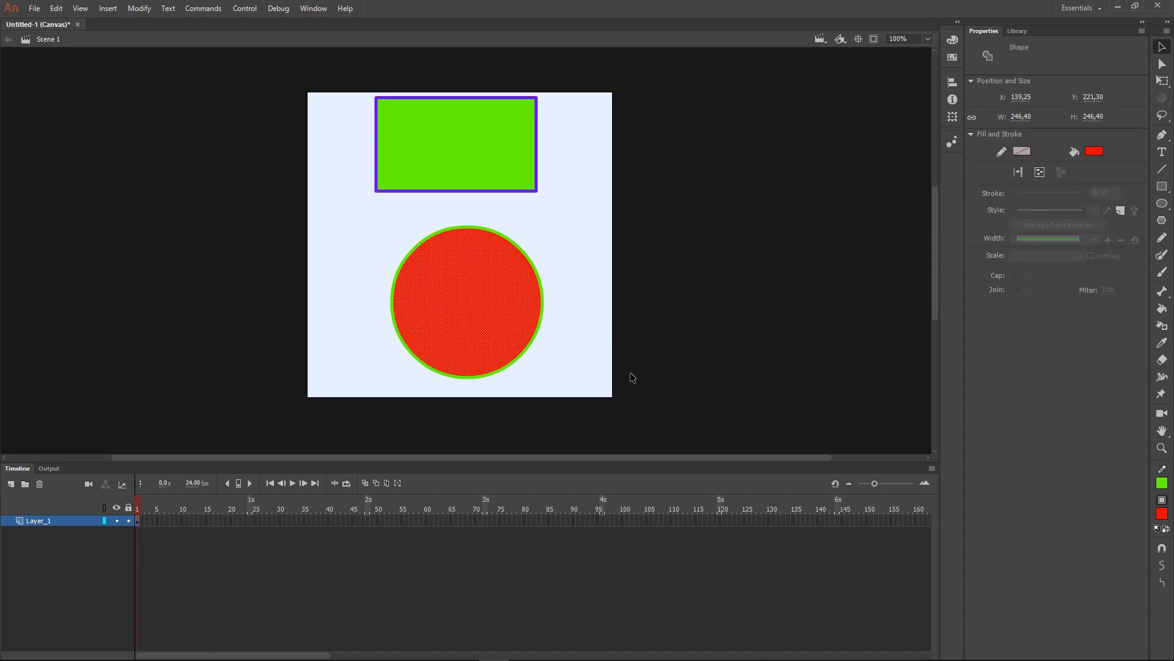
Group the circle's fill and outline together, and clear the selection.
left_click(585, 406)
left_click_drag(590, 423, 340, 214)
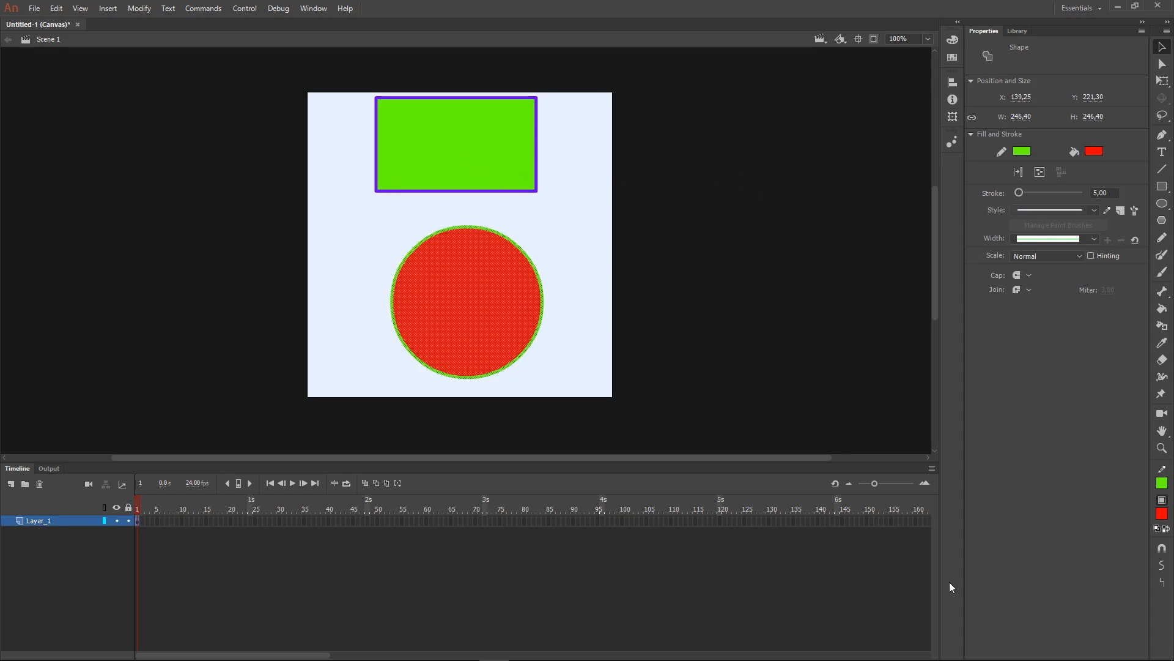
key("ctrl+g")
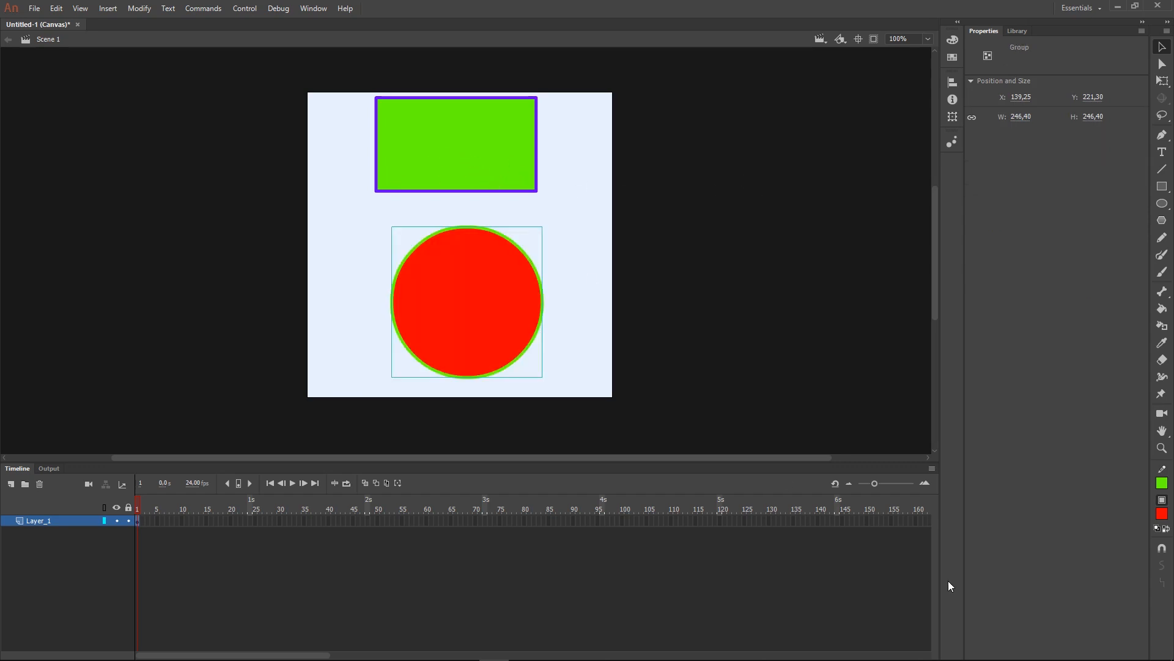
left_click(702, 337)
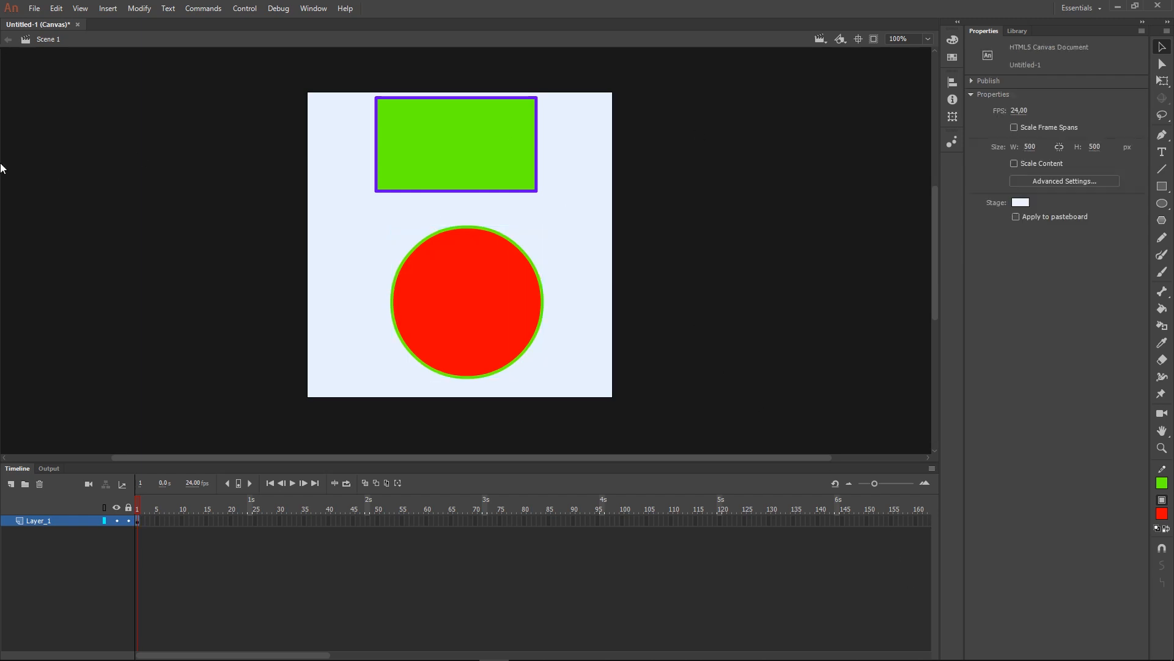
Open the rectangle group and try to select and move the circle from inside it, ending back in Scene 1.
left_click(457, 164)
double_click(451, 146)
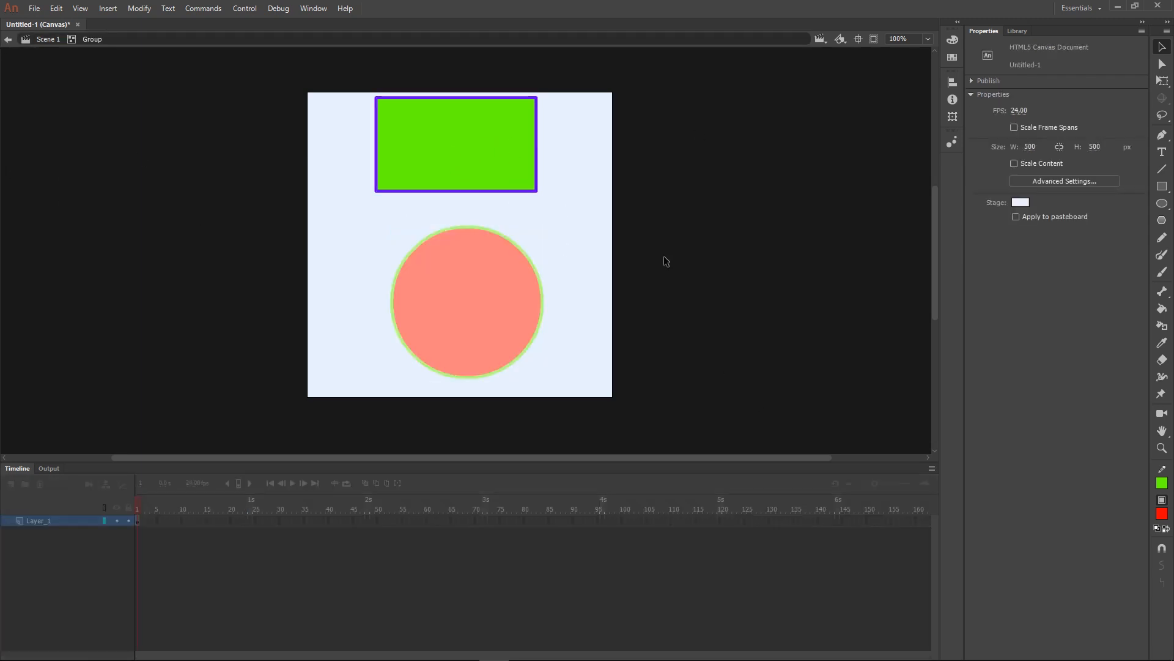
left_click_drag(614, 388, 191, 156)
left_click(468, 290)
left_click_drag(461, 292, 448, 328)
left_click(45, 41)
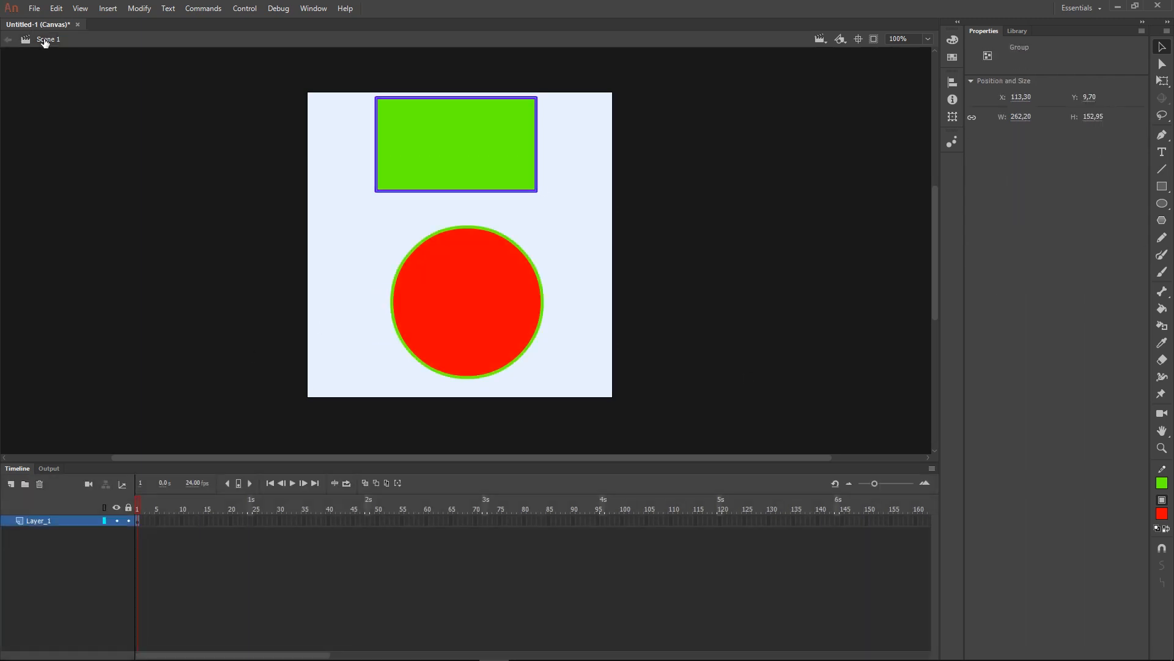
left_click(772, 315)
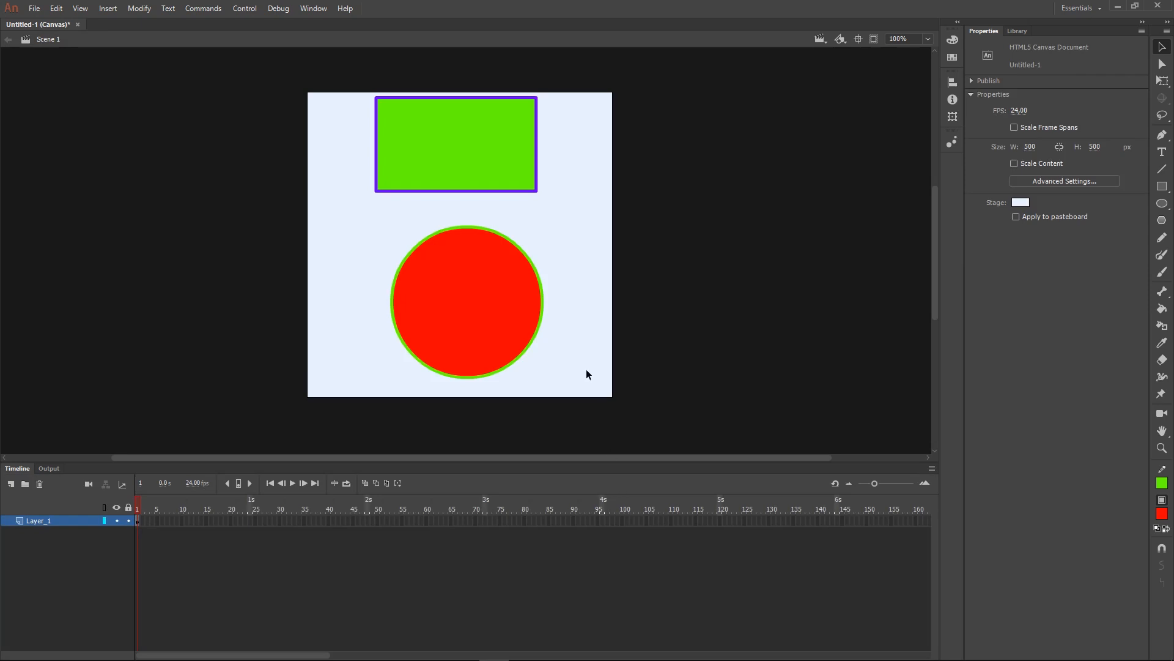
Open the circle's group for editing and try to move the rectangle from inside it.
double_click(468, 310)
left_click(772, 287)
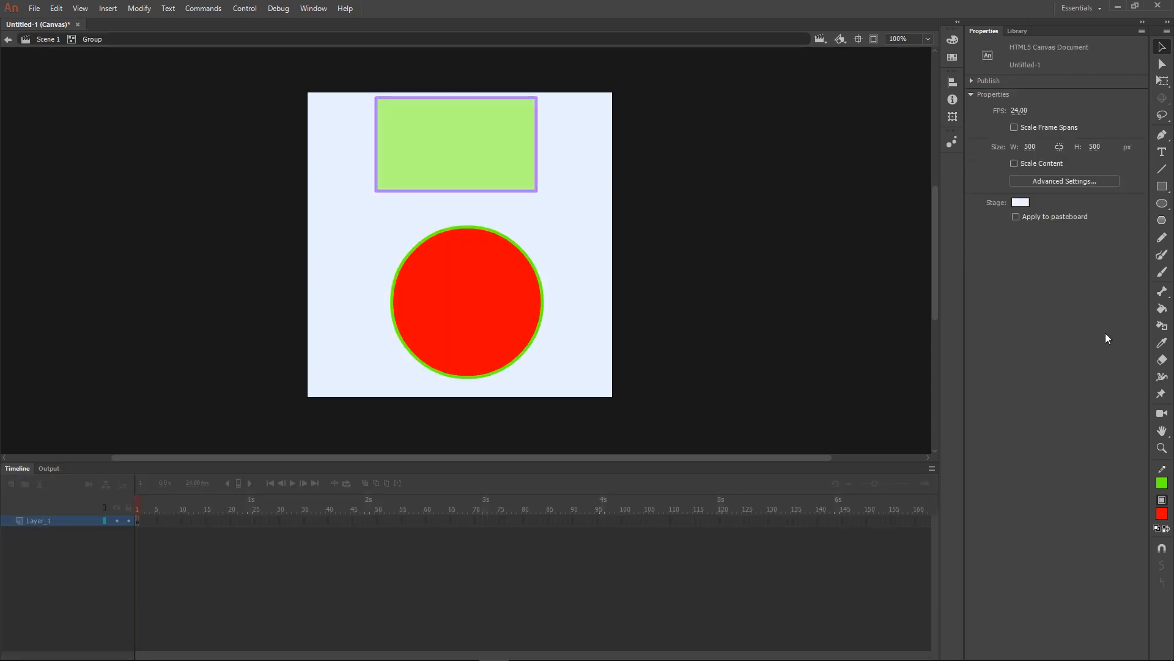
left_click_drag(496, 149, 452, 147)
left_click_drag(538, 144, 399, 141)
Recolour the circle's outline black, and return to Scene 1 with nothing selected.
left_click(464, 329)
left_click(543, 297)
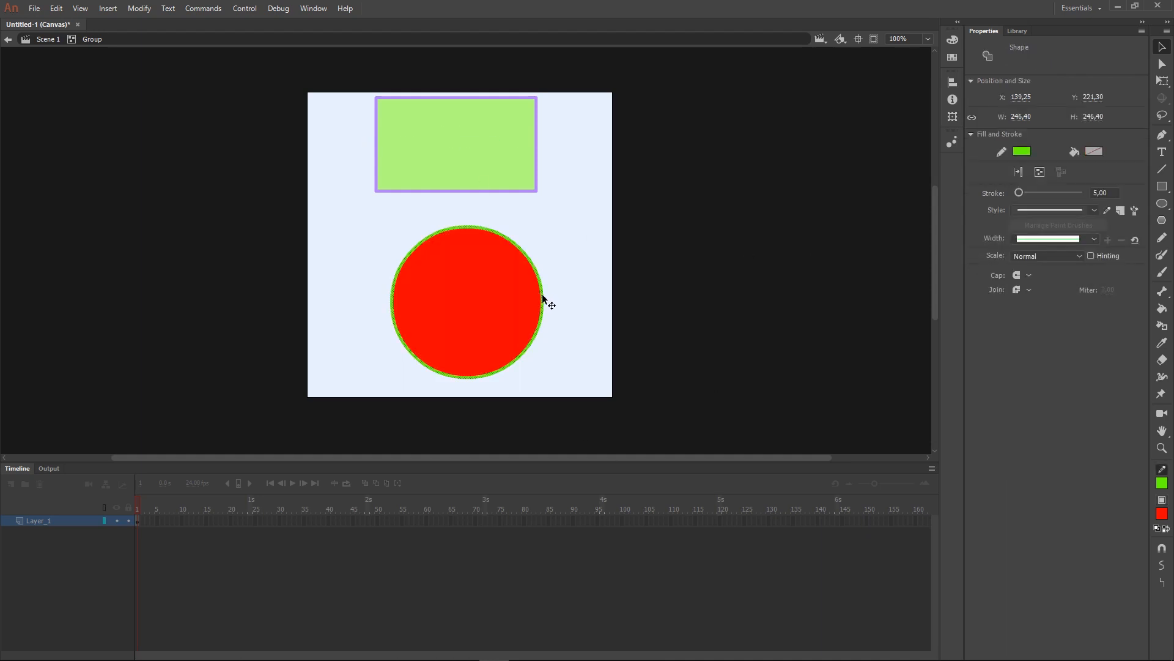
left_click(1022, 151)
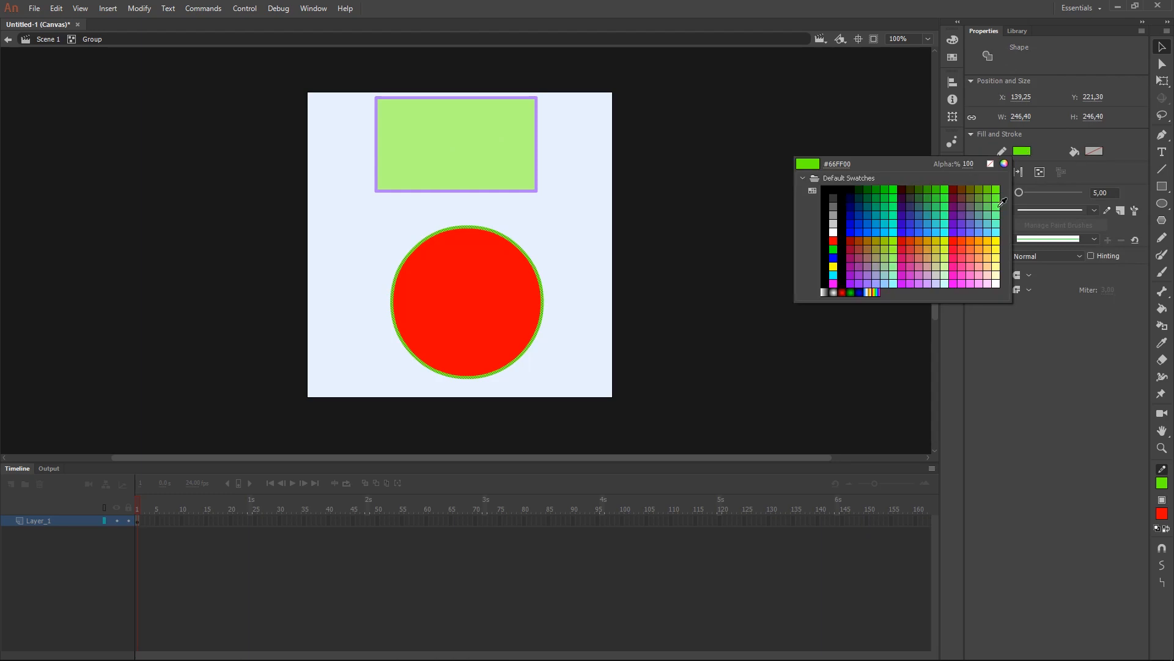
left_click(850, 196)
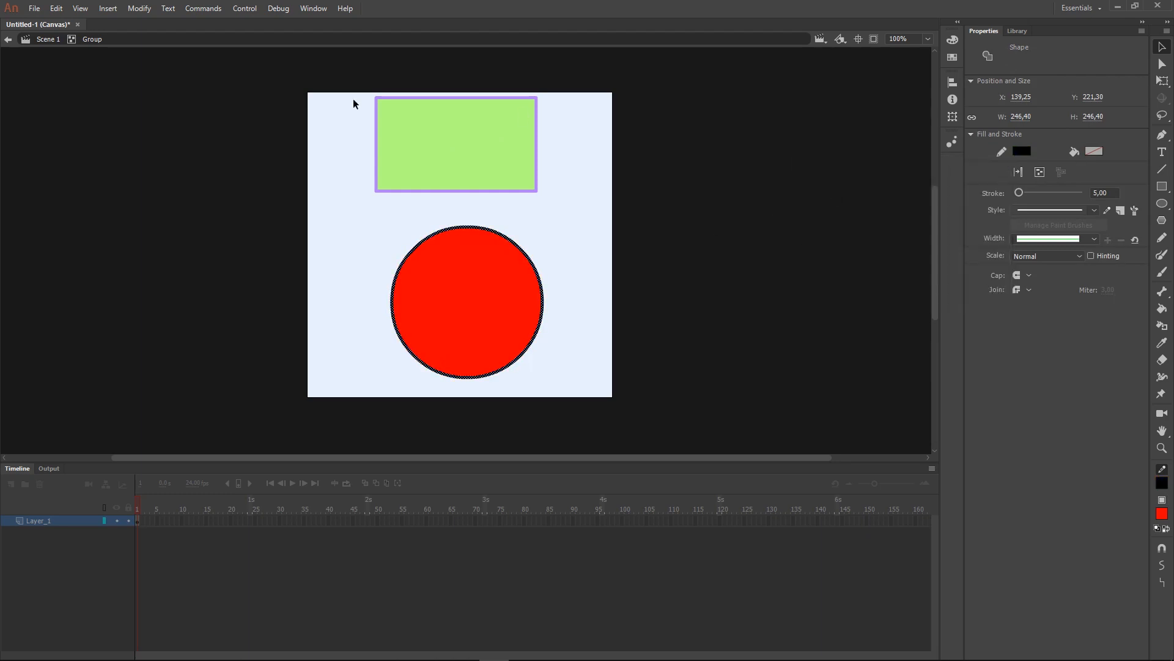
left_click(41, 40)
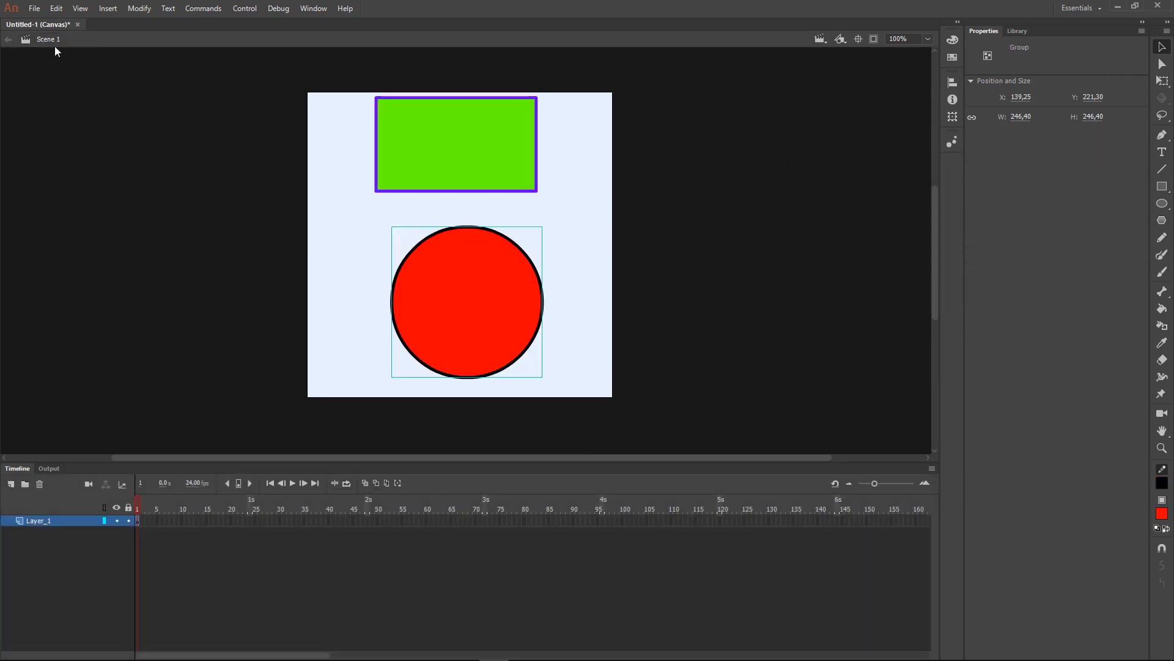
left_click(728, 315)
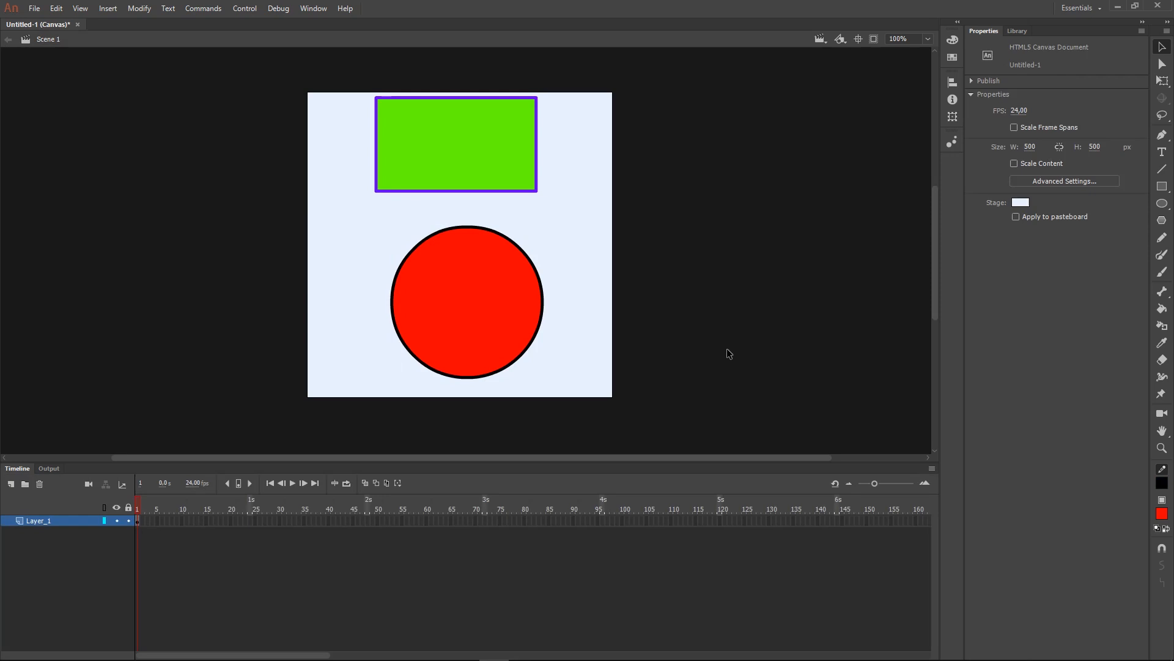
Combine the rectangle group and the circle group into one larger group.
left_click_drag(671, 404, 250, 92)
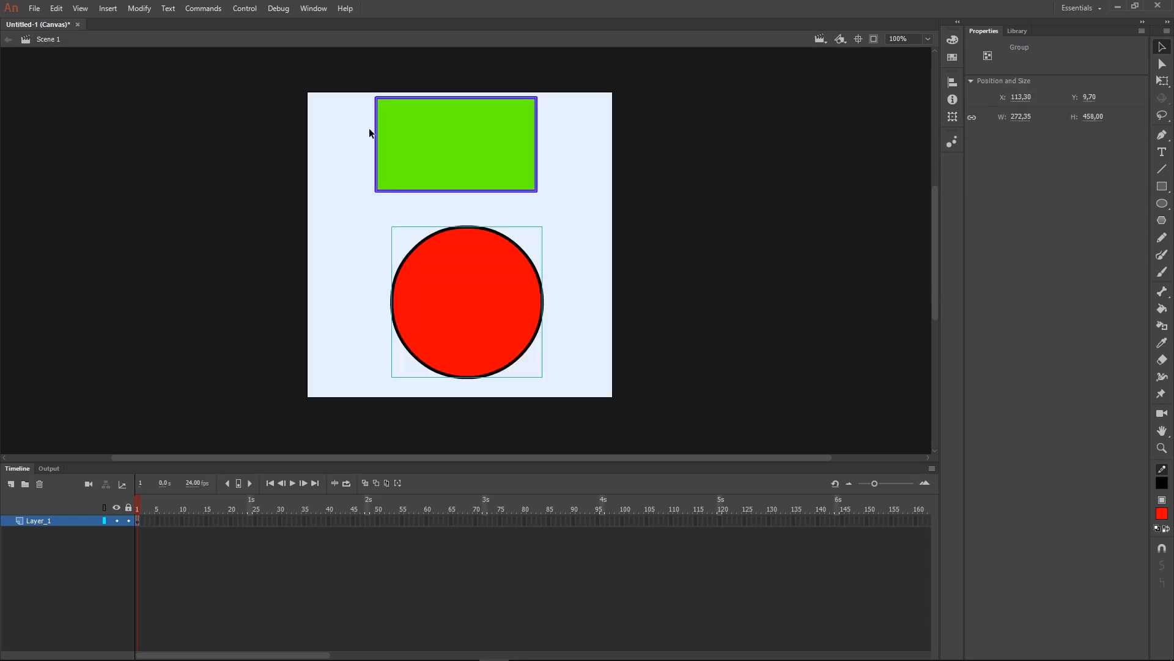
key("ctrl+g")
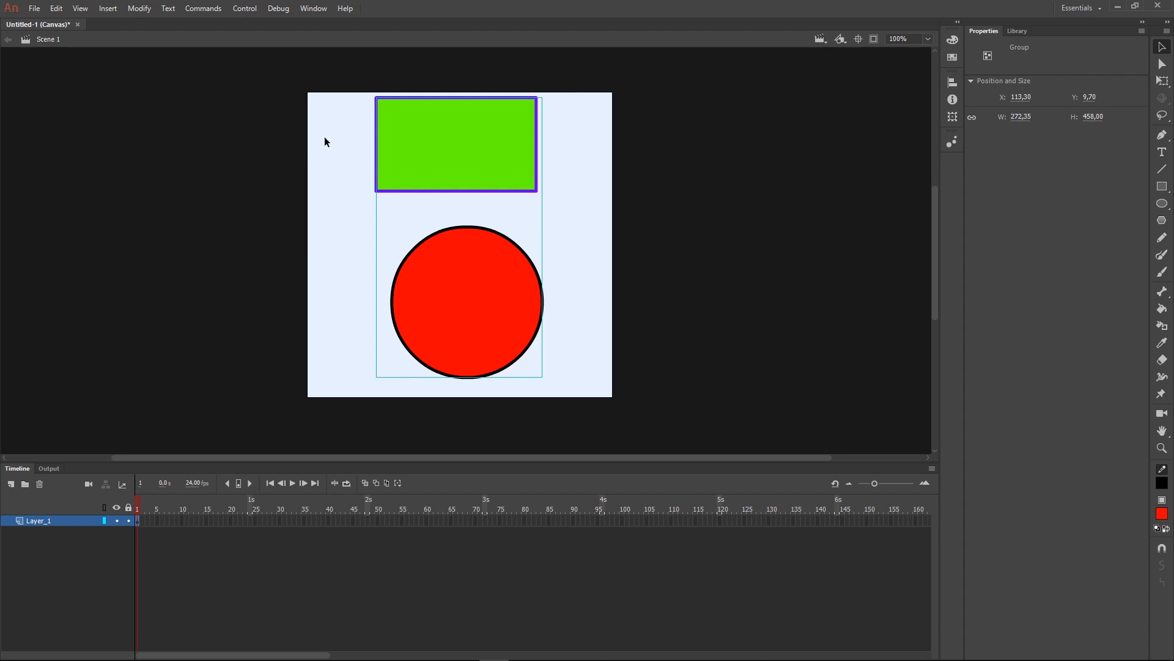
Reposition the combined group on the stage and scale it proportionally to about 190 x 320 px, leaving nothing selected.
mouse_move(490, 150)
left_mouse_down()
mouse_move(499, 167)
mouse_move(486, 161)
left_mouse_up()
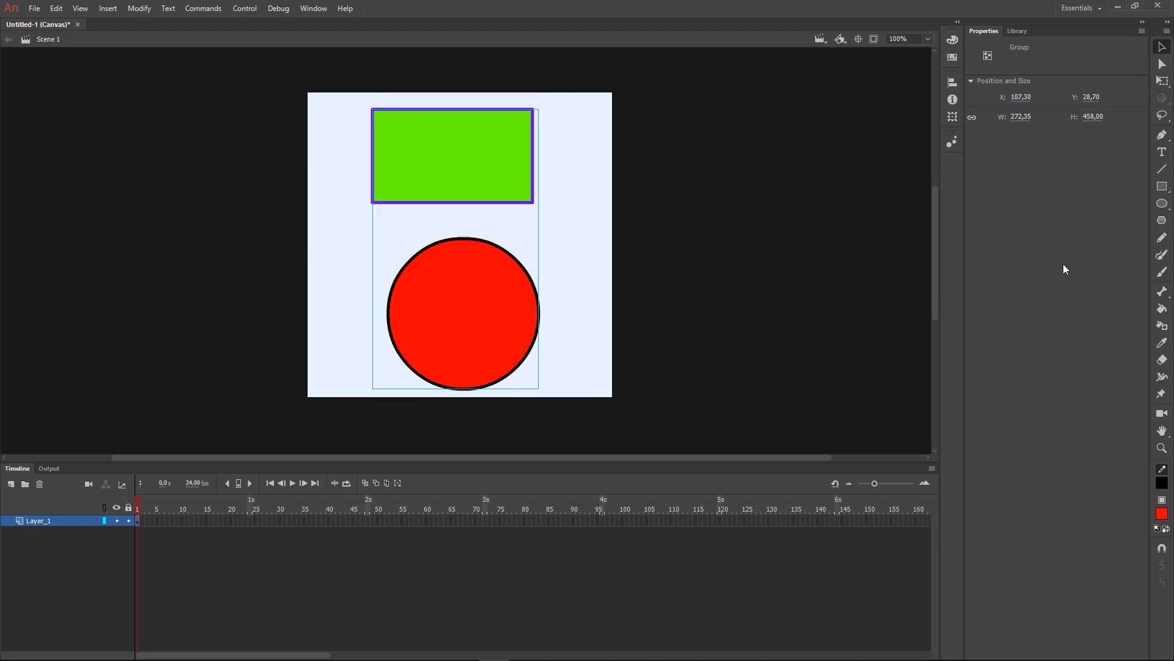
key("q")
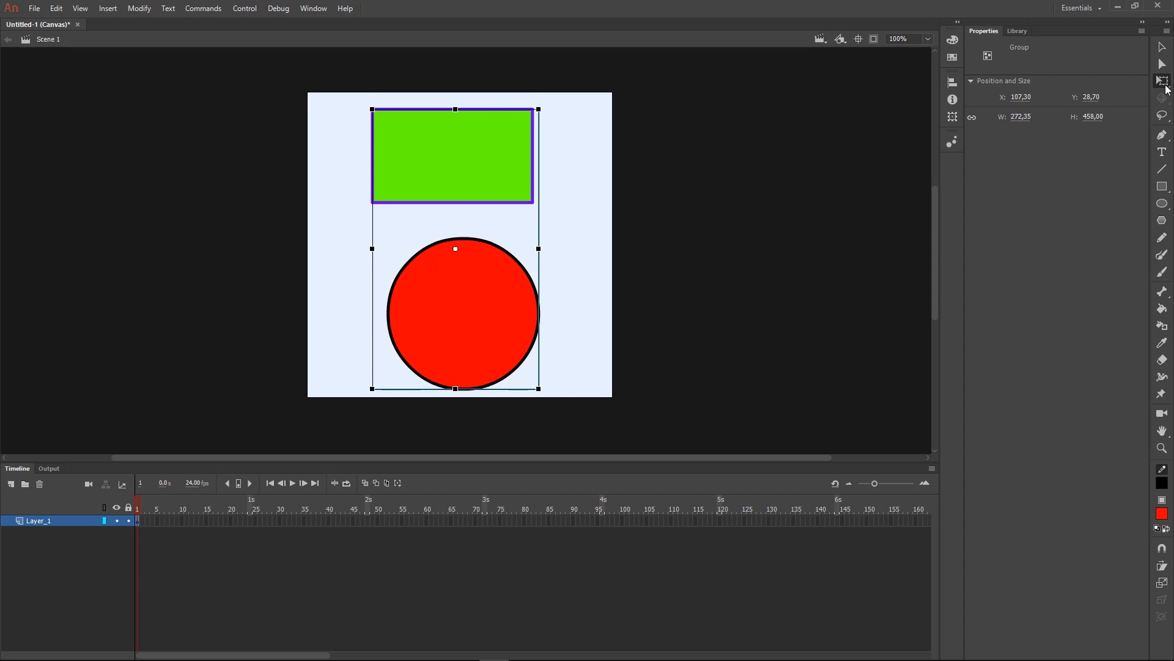
left_click_drag(538, 388, 512, 354)
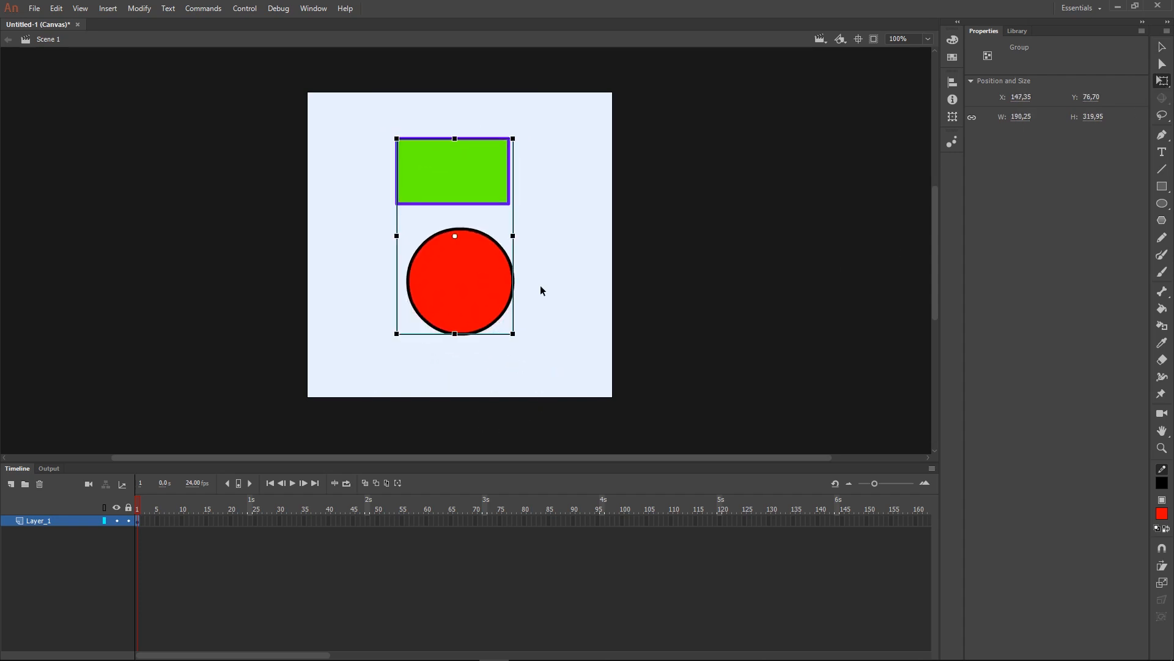
left_click(697, 267)
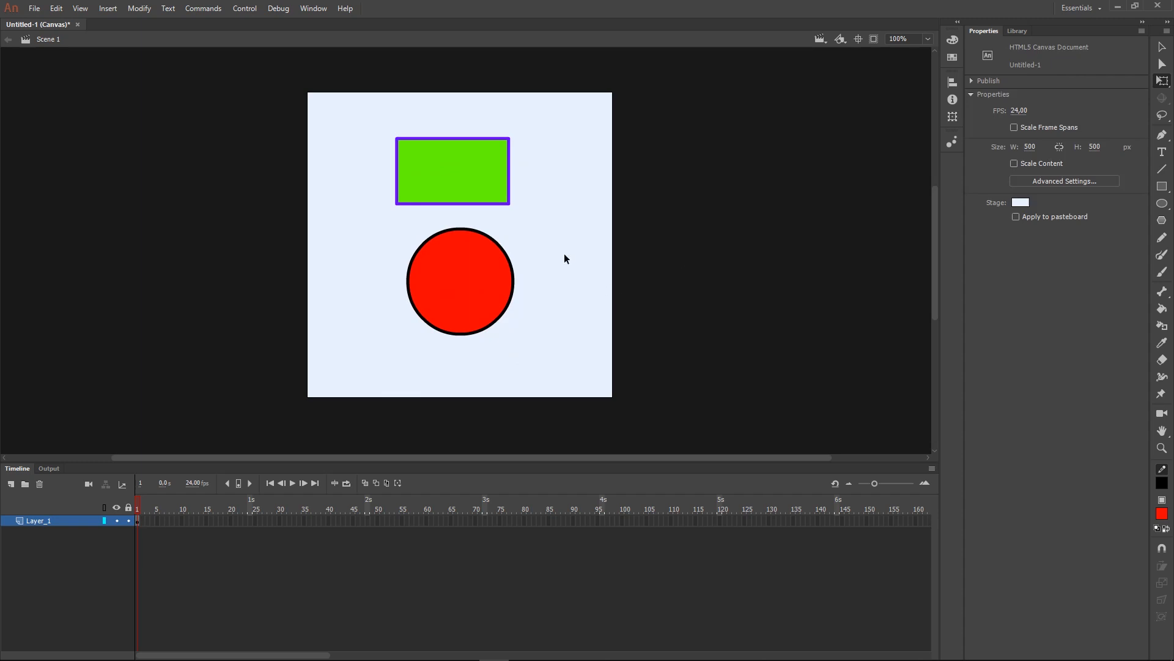
Open the combined group for editing and move the rectangle up and the circle down to widen the gap between them.
double_click(444, 180)
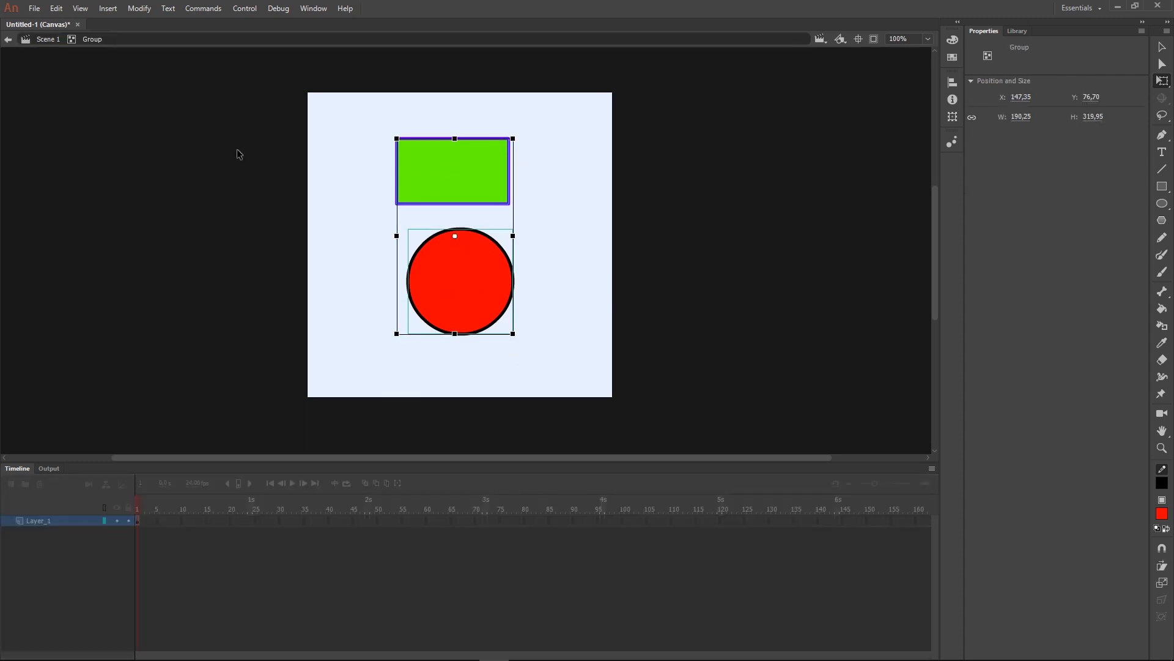
left_click(734, 210)
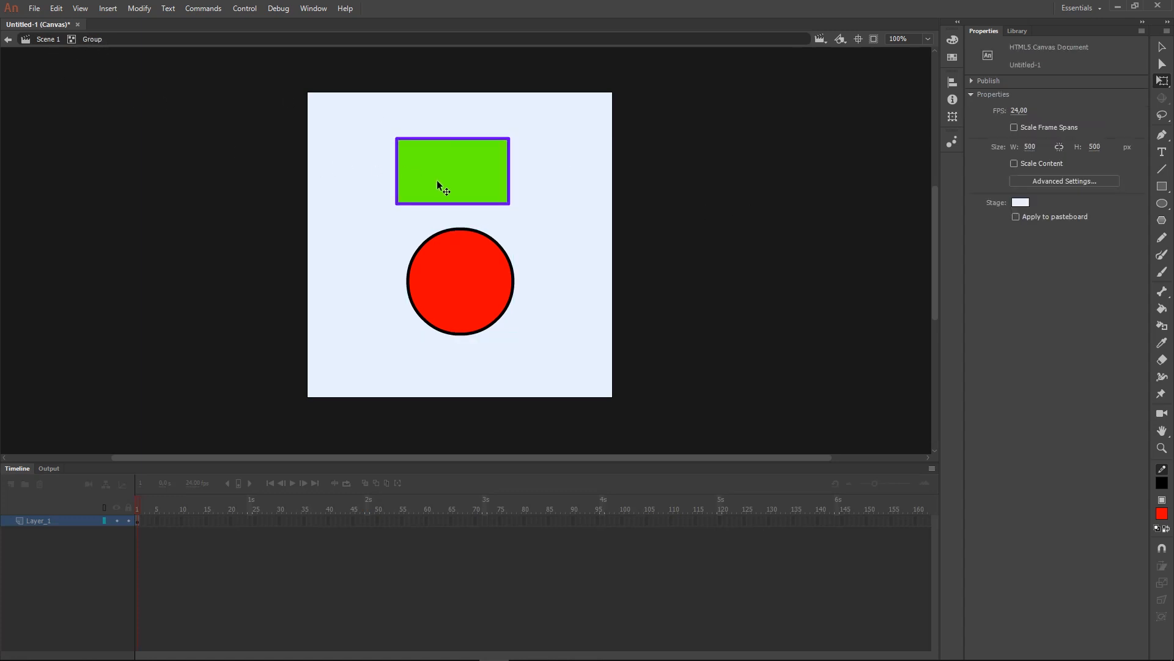
left_click_drag(436, 180, 429, 151)
left_click_drag(459, 242, 497, 276)
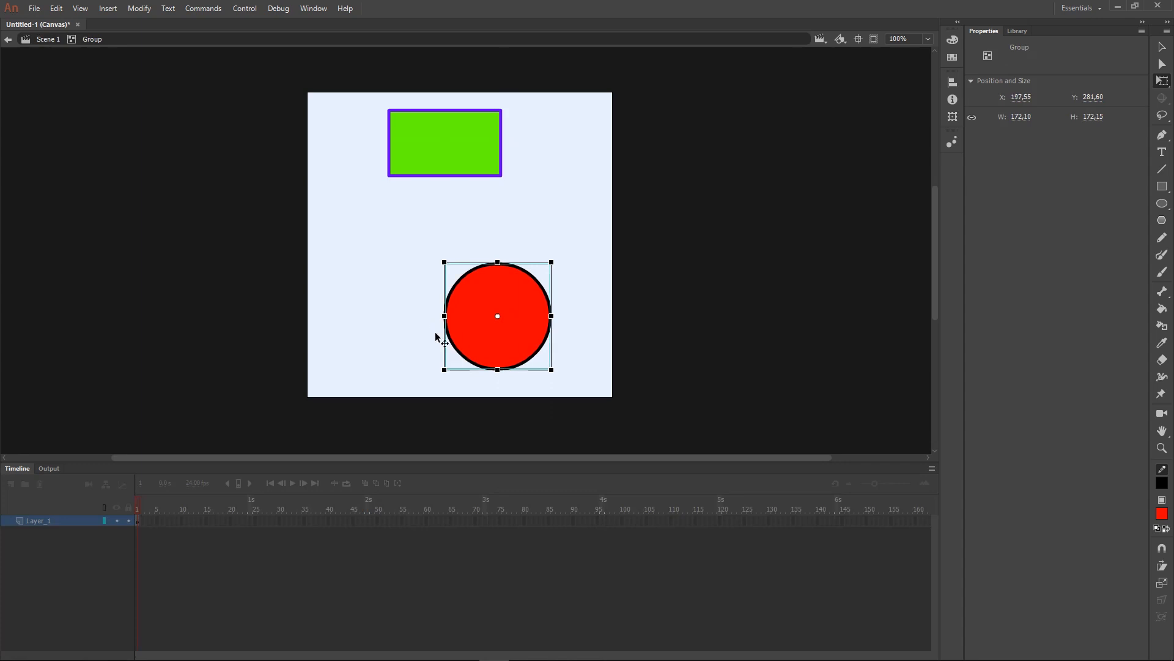
left_click_drag(435, 332, 390, 332)
left_click(646, 366)
Open the nested rectangle group, inspect its fill and outline by selecting them, and step back out to Scene 1.
left_click(460, 144)
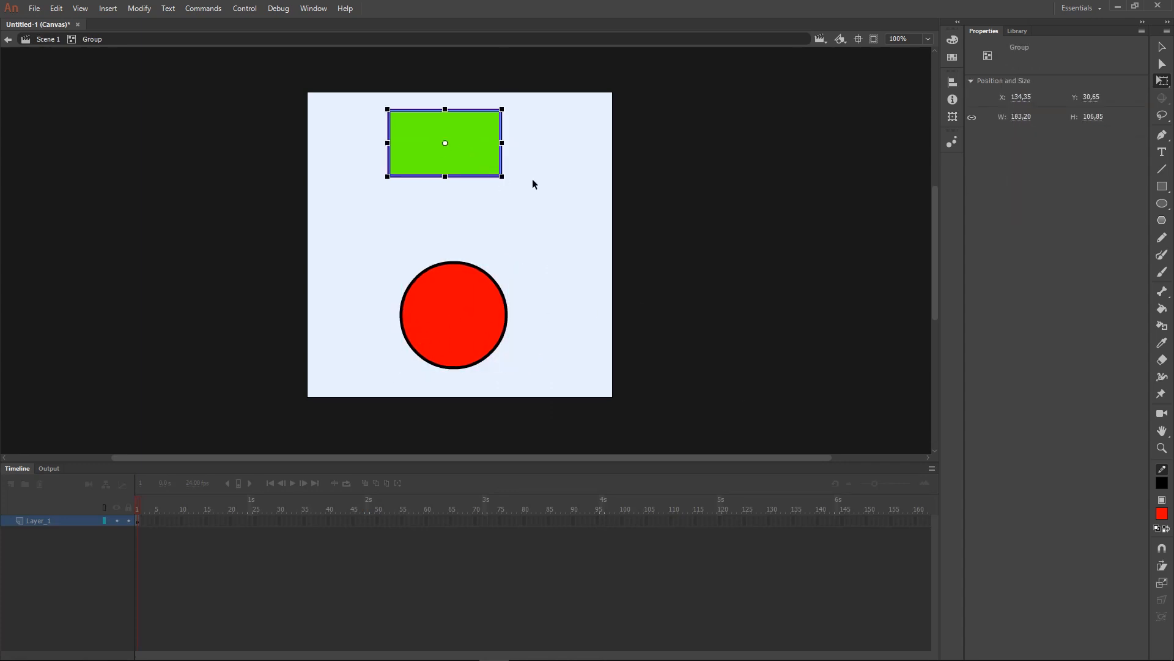
double_click(461, 141)
left_click(459, 162)
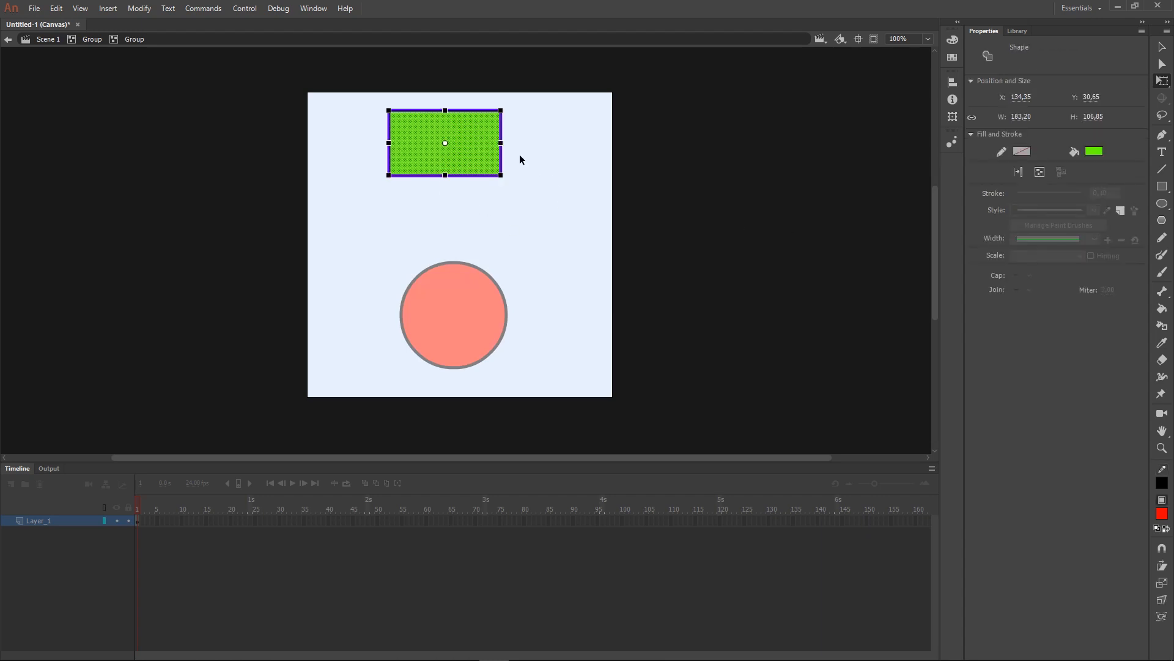
left_click(501, 158)
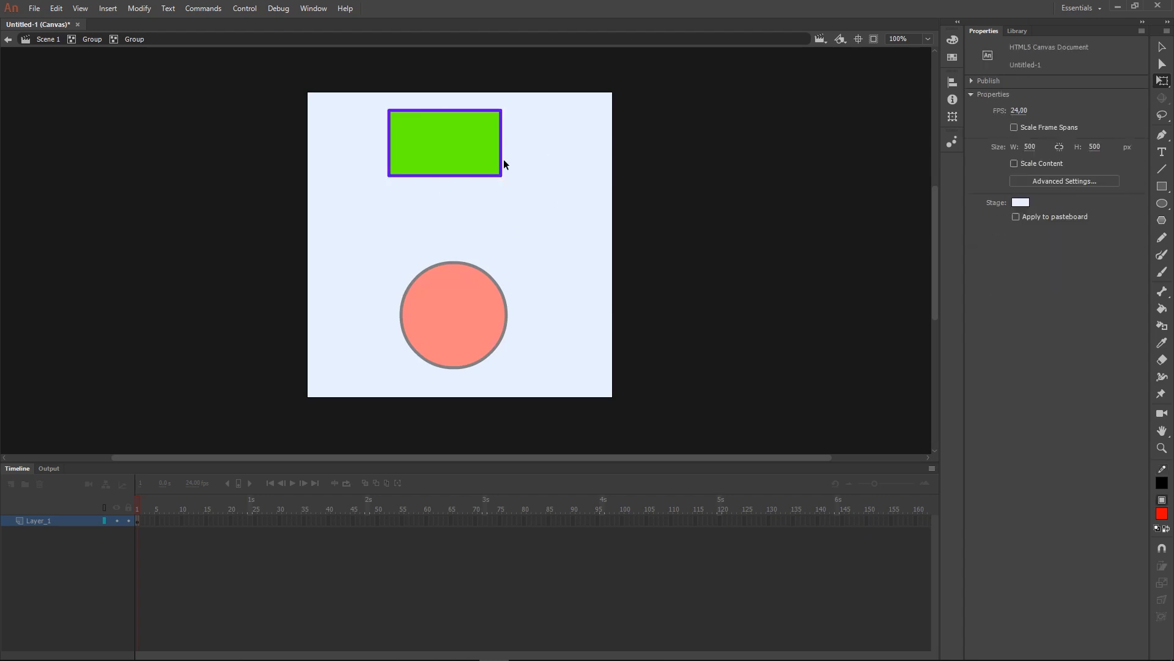
left_click(534, 170)
double_click(394, 145)
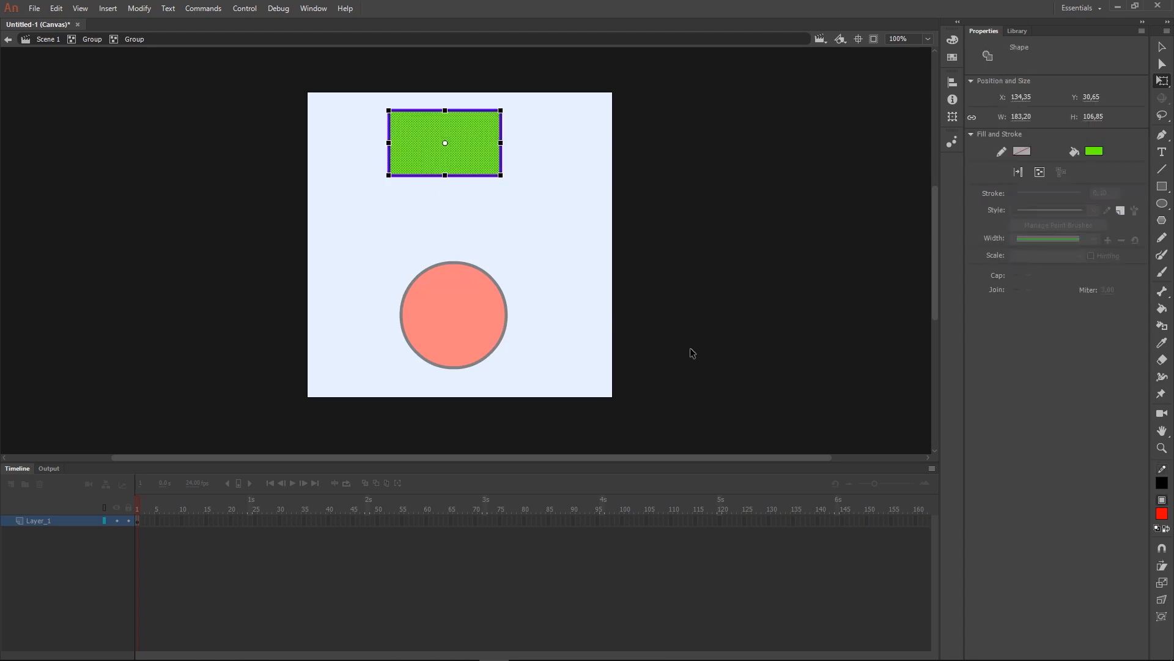
left_click(691, 150)
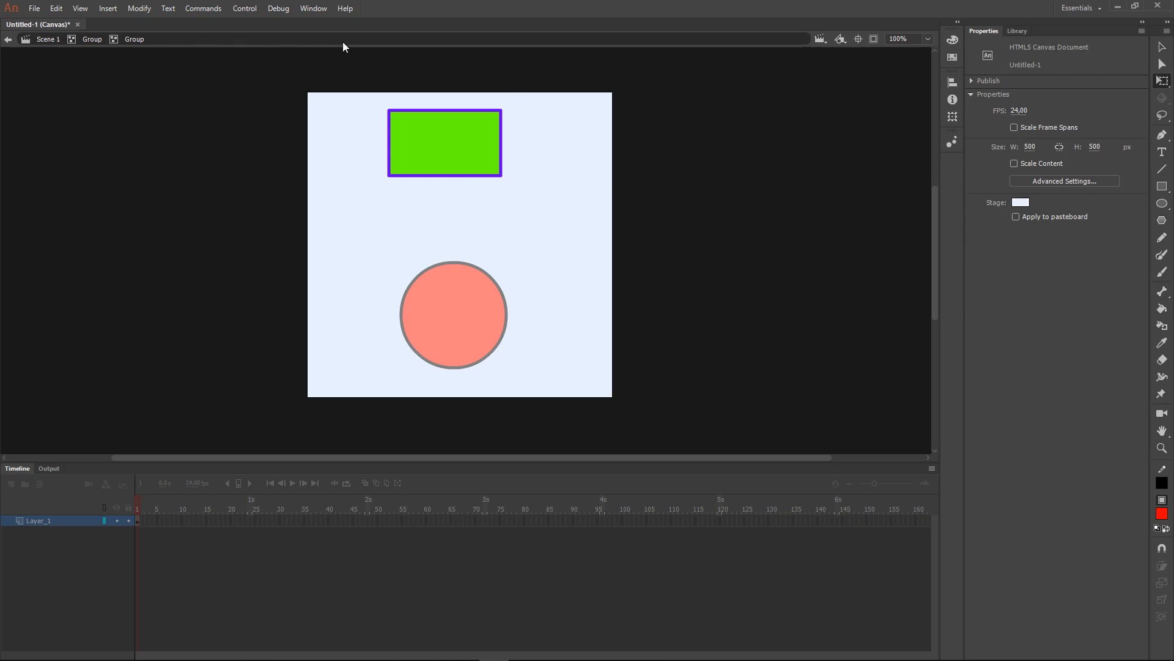
double_click(718, 98)
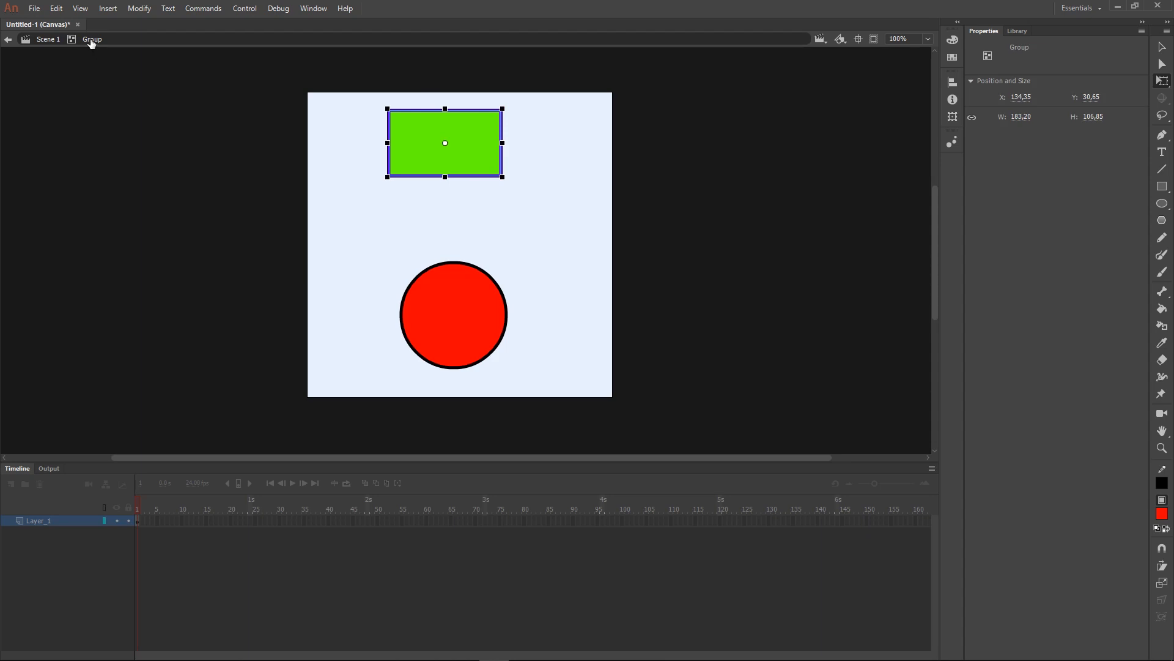
double_click(733, 125)
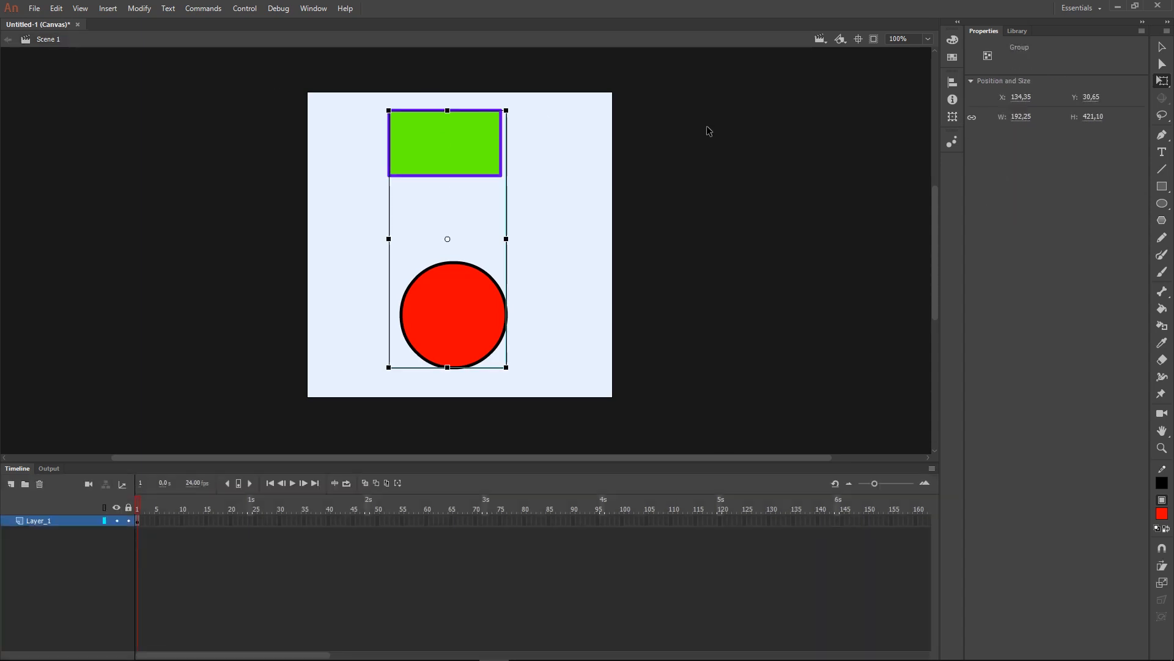
Step in and out of the outer group and nested rectangle group, returning to Scene 1 with nothing selected.
double_click(468, 140)
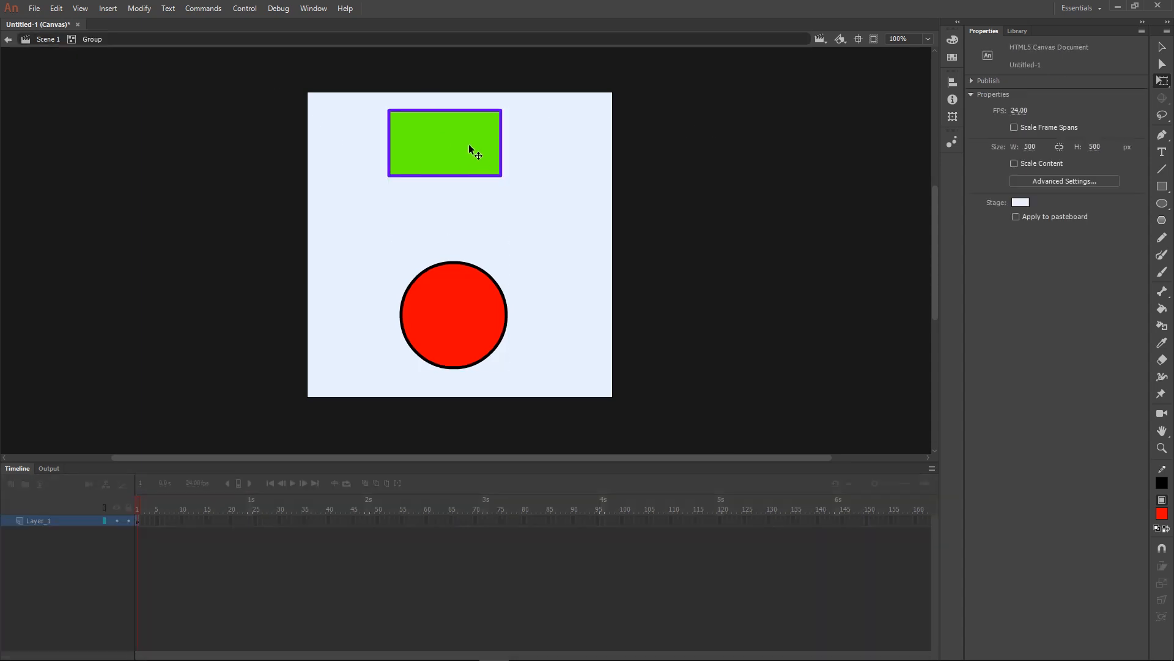
double_click(469, 145)
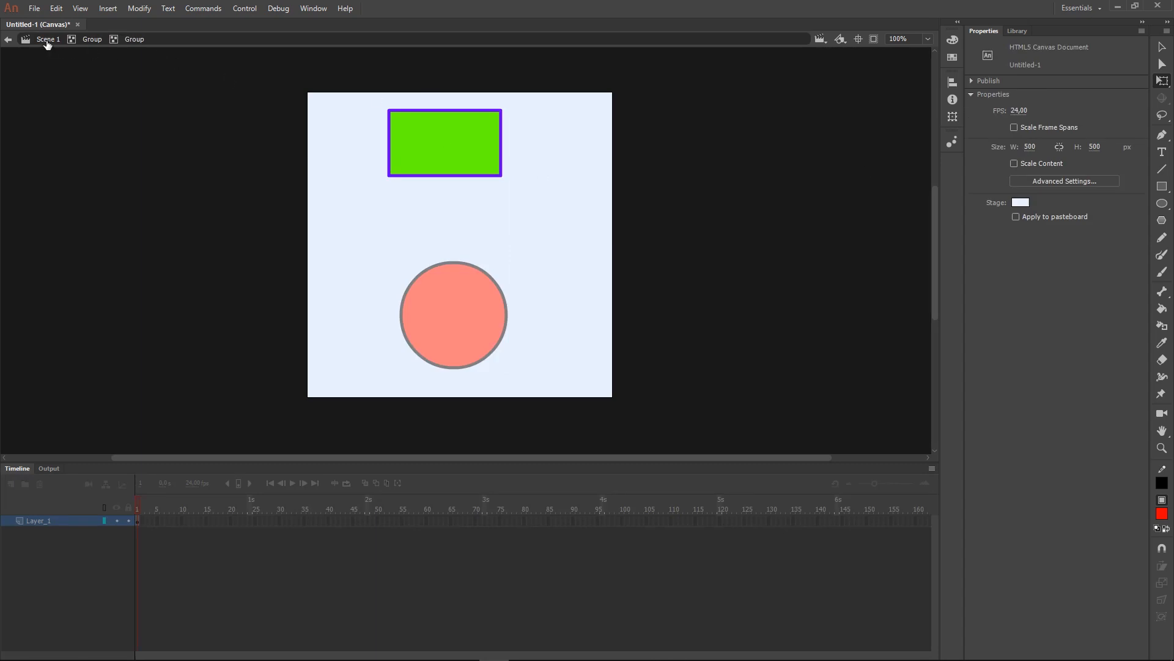
left_click(91, 39)
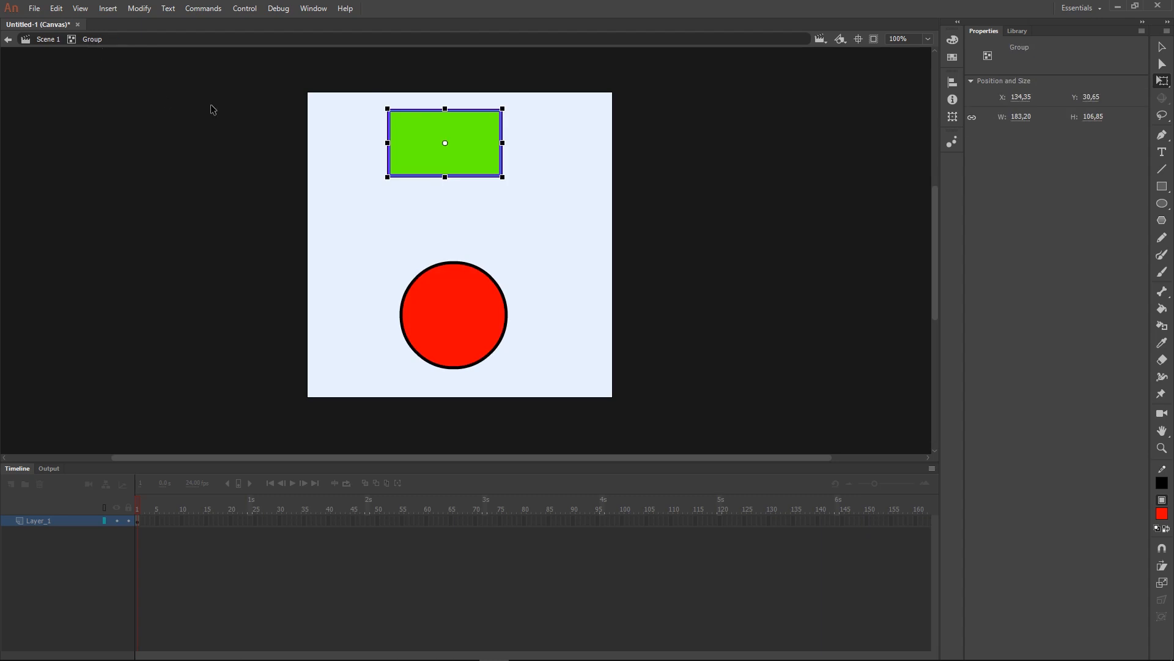
double_click(472, 126)
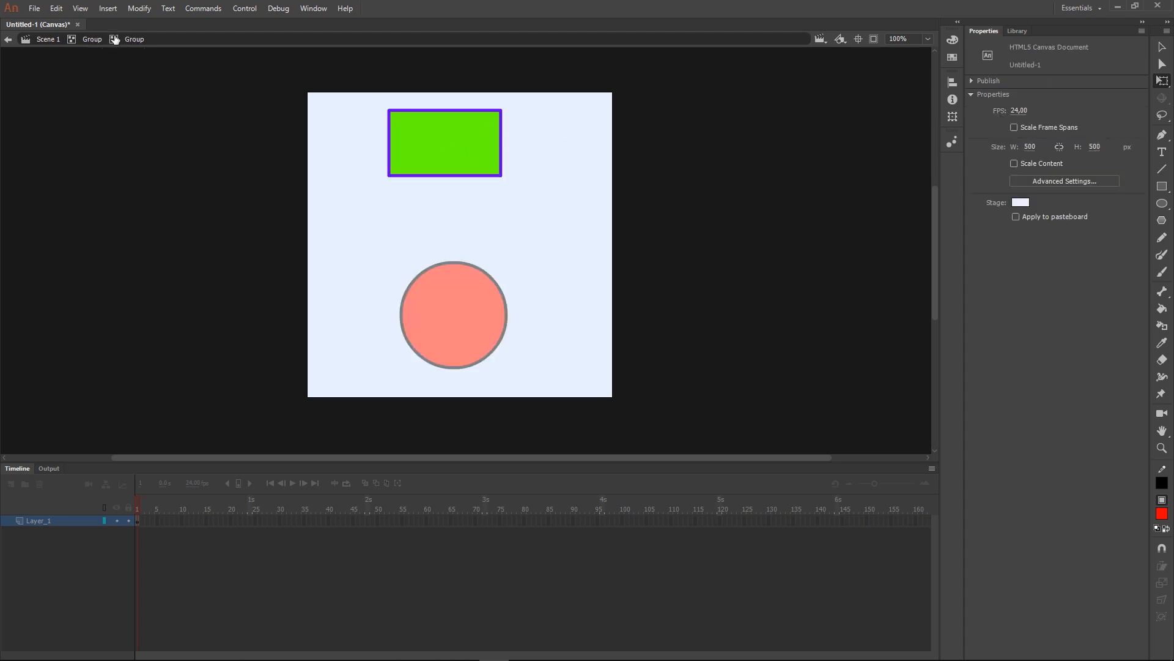
left_click(43, 39)
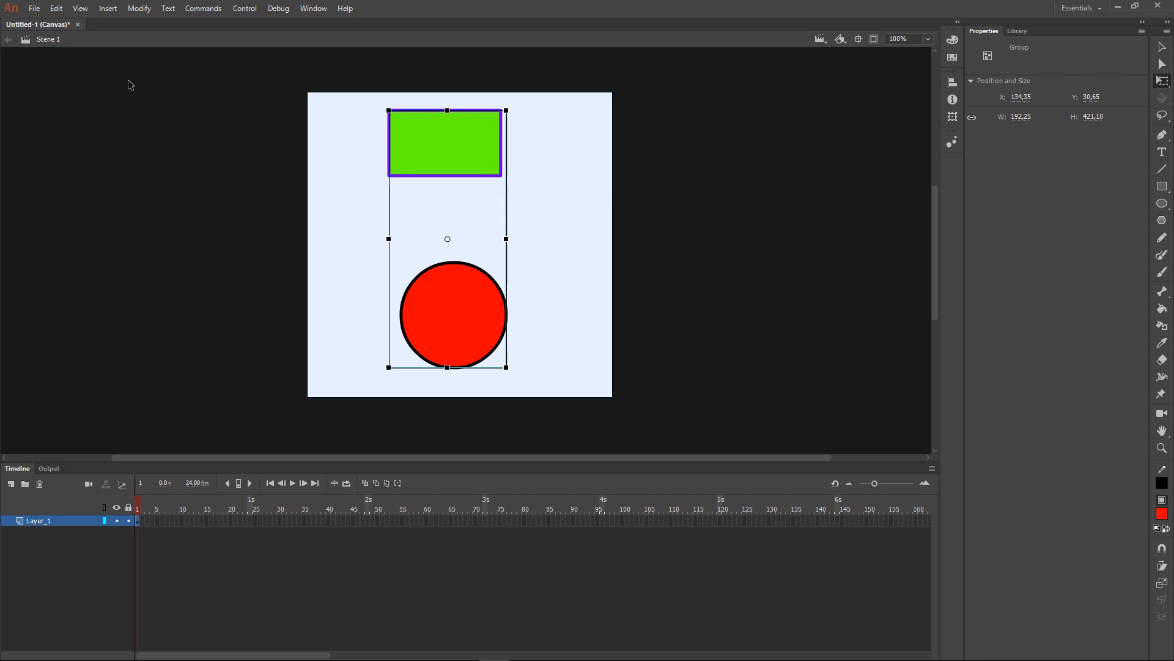
left_click(842, 332)
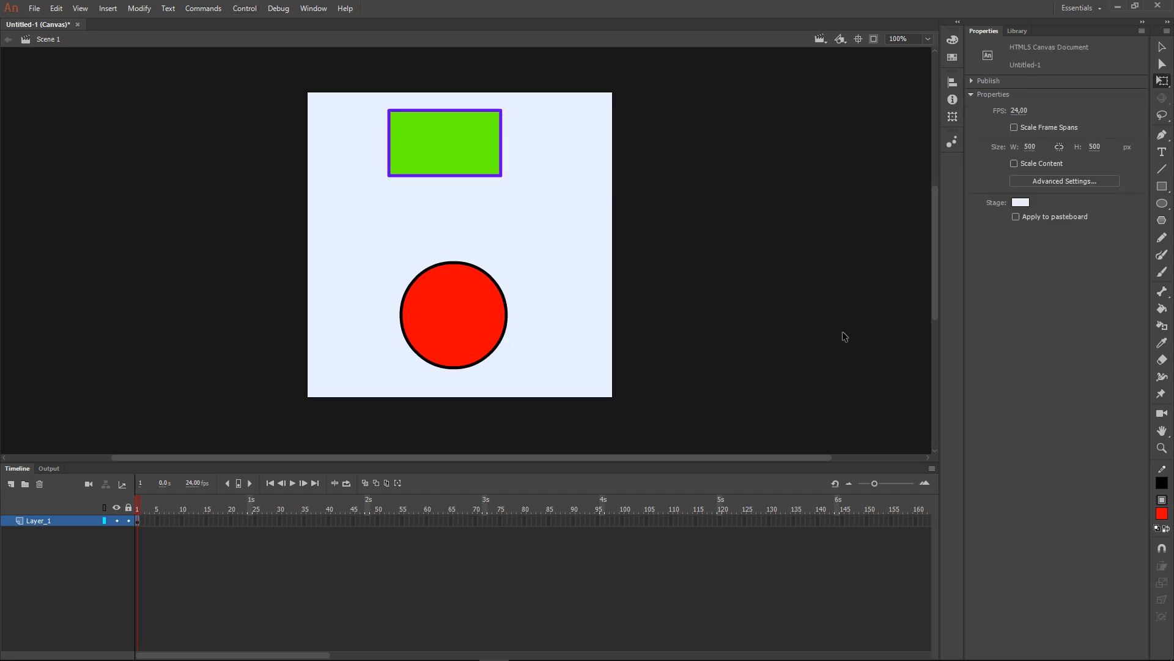
Ungroup the combined group into separate rectangle and circle groups.
left_click(469, 329)
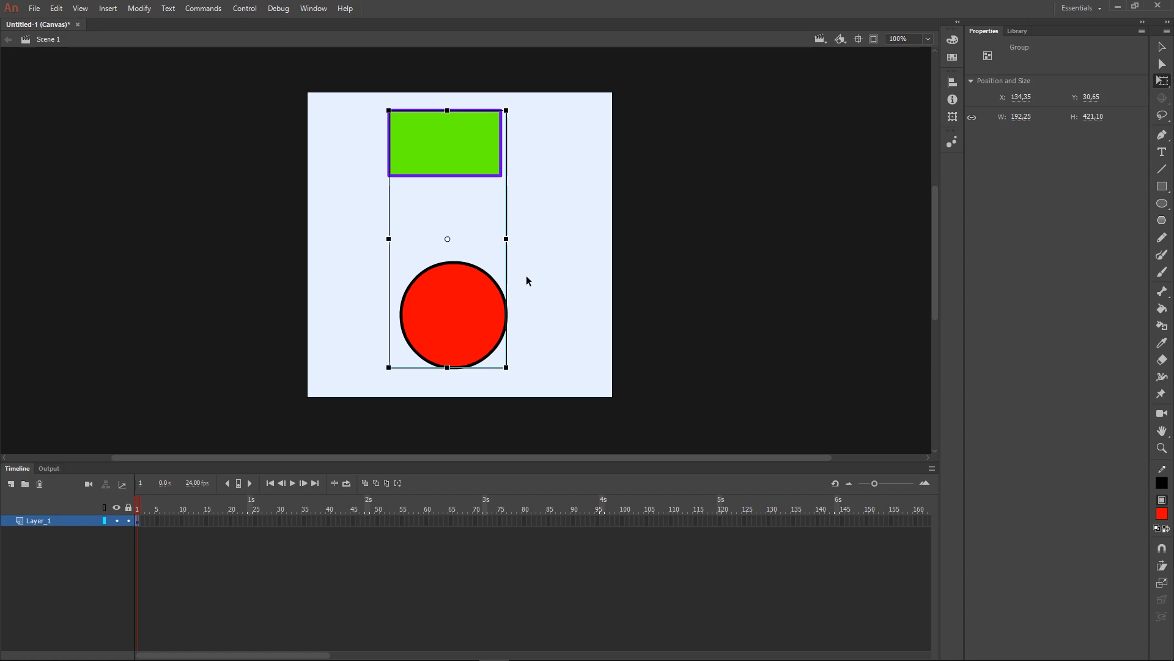
left_click(140, 9)
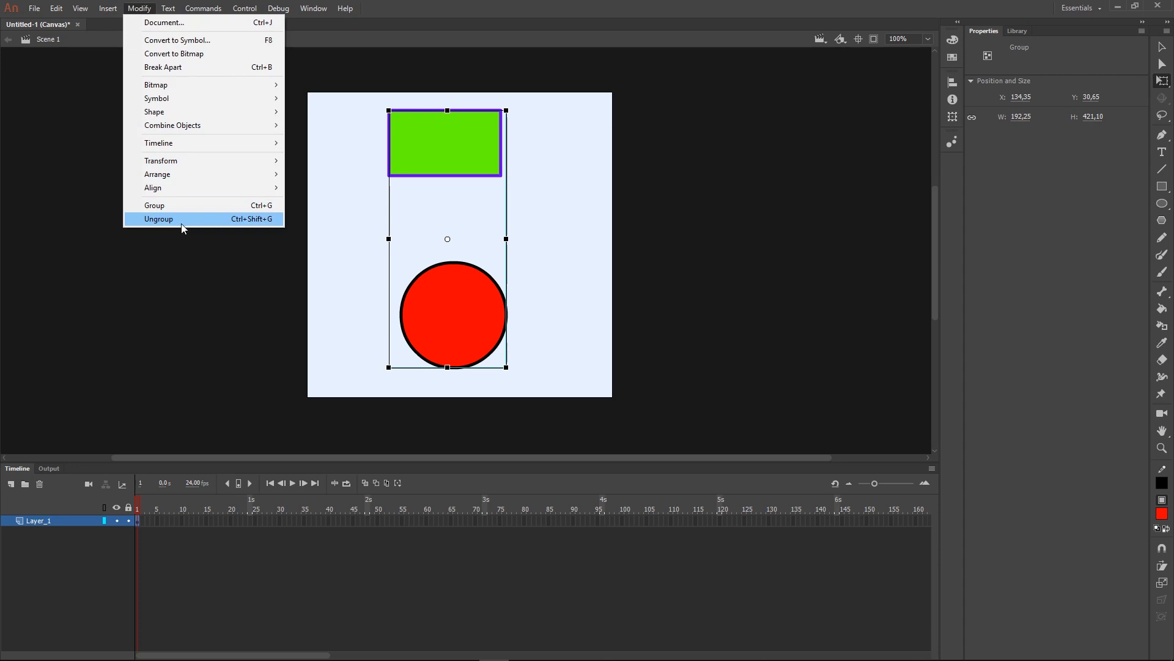
left_click(239, 219)
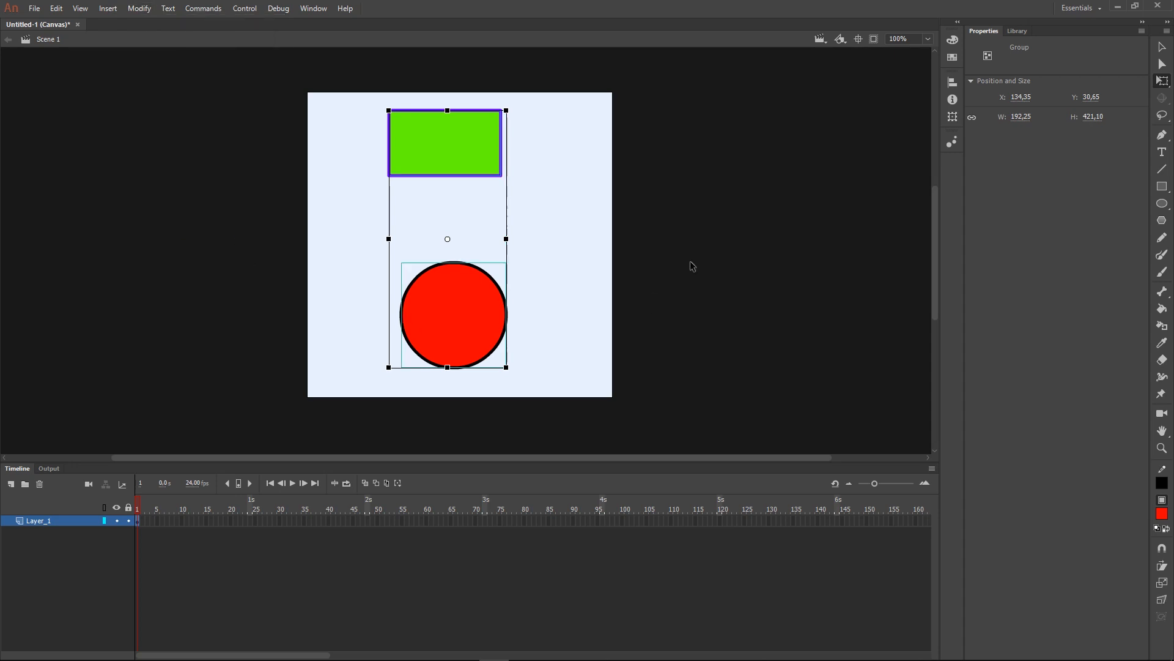
Move the rectangle over the stage's upper-left corner and the circle to the upper-right edge, leaving nothing selected.
left_click(504, 145)
left_click_drag(476, 167, 368, 130)
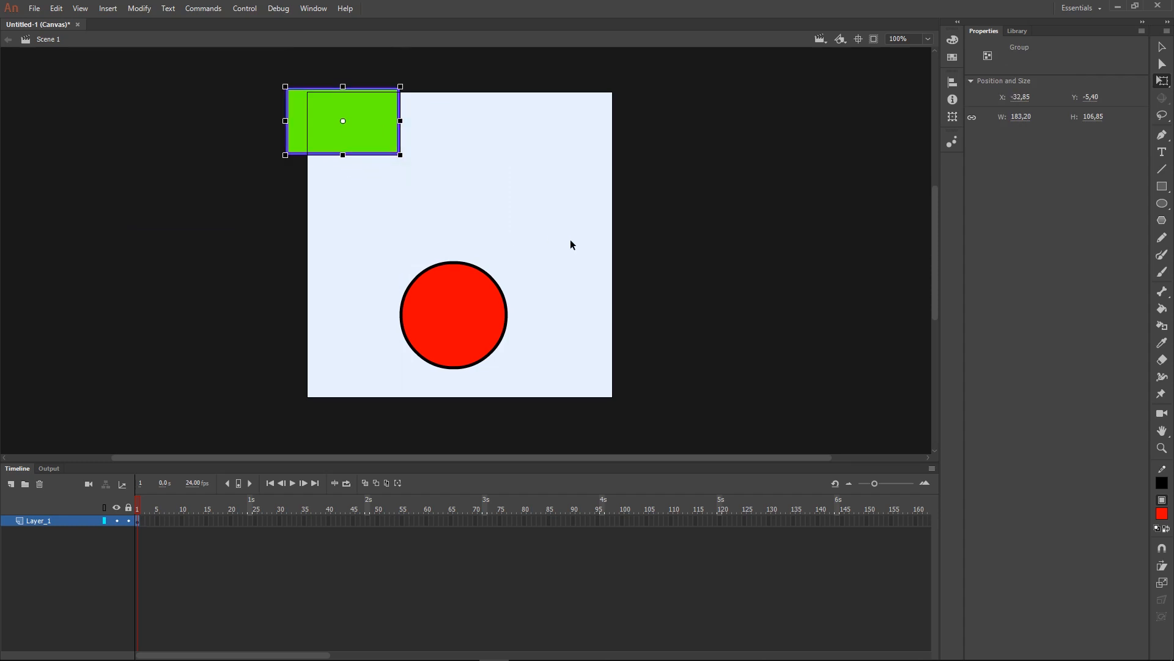
left_click(485, 288)
left_click(462, 317)
left_click_drag(462, 316, 537, 126)
left_click(734, 206)
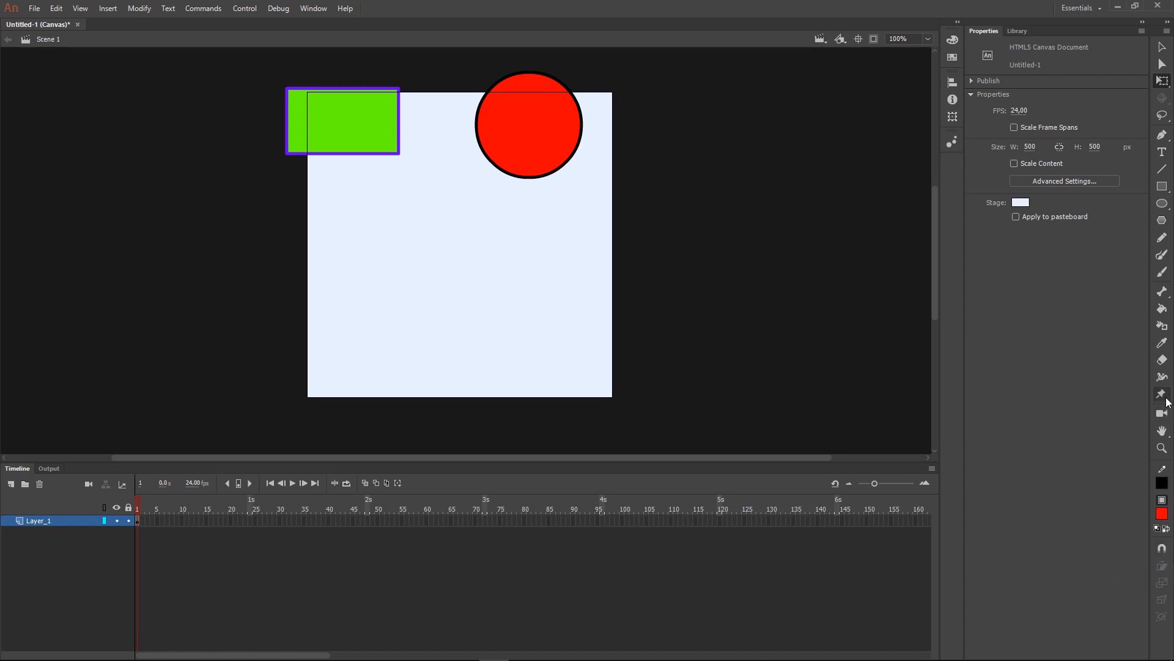
Draw a closed six-sided polygon about 277 x 244 px with the Pen tool below the shapes, using a blue stroke.
left_click(1164, 137)
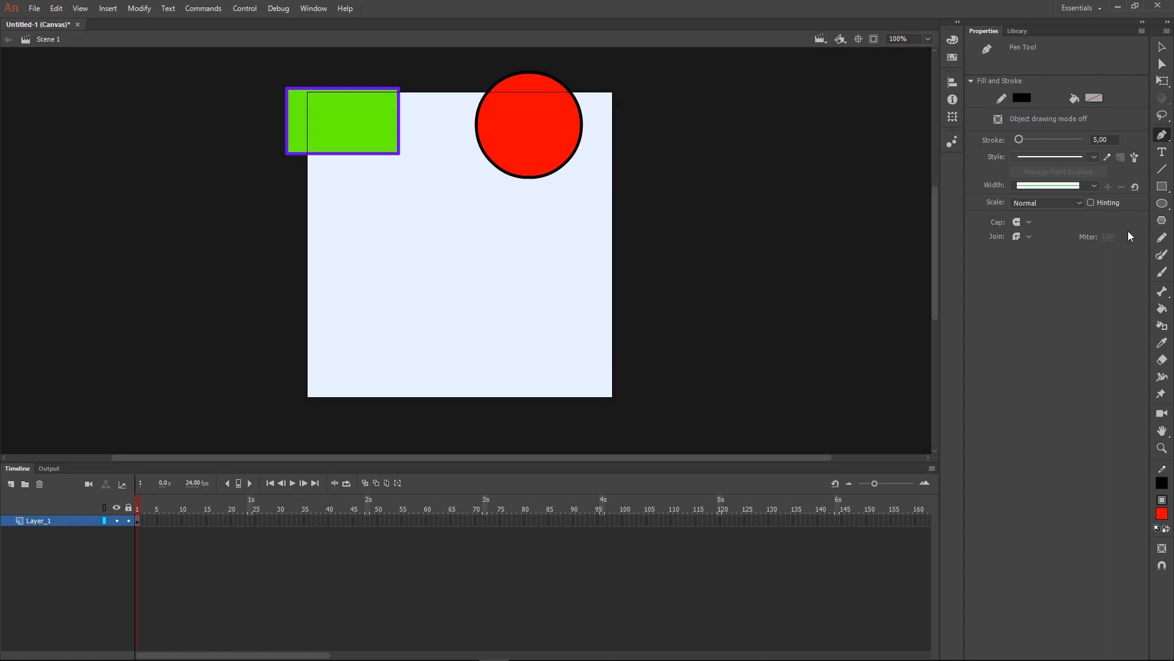
left_click(1022, 99)
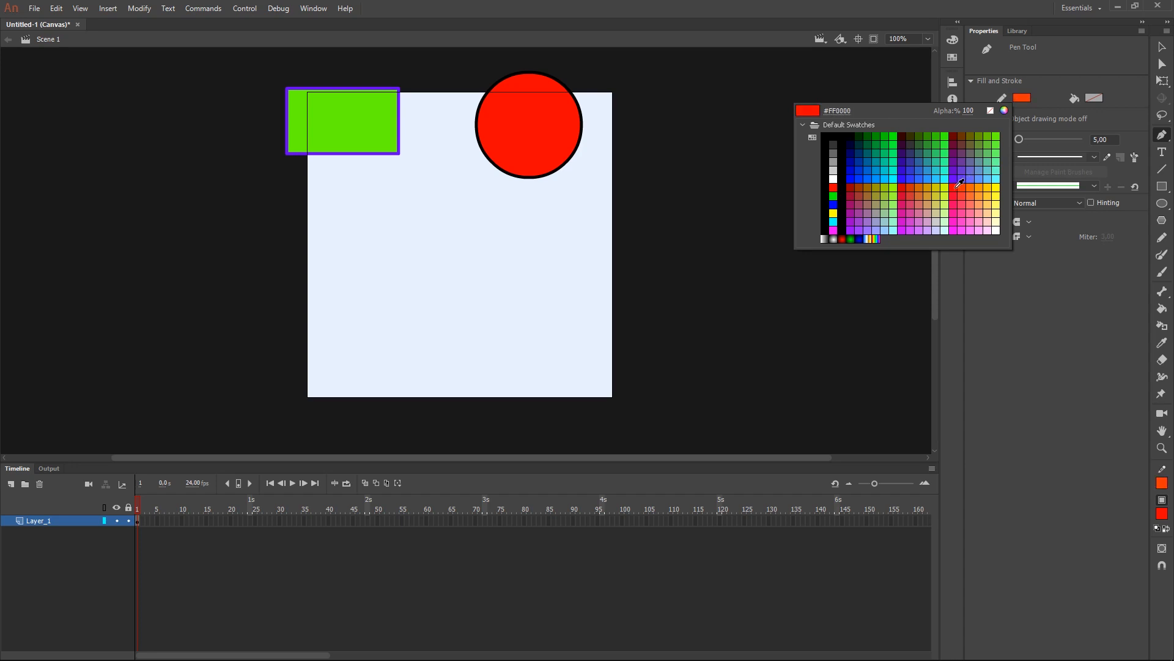
left_click(909, 176)
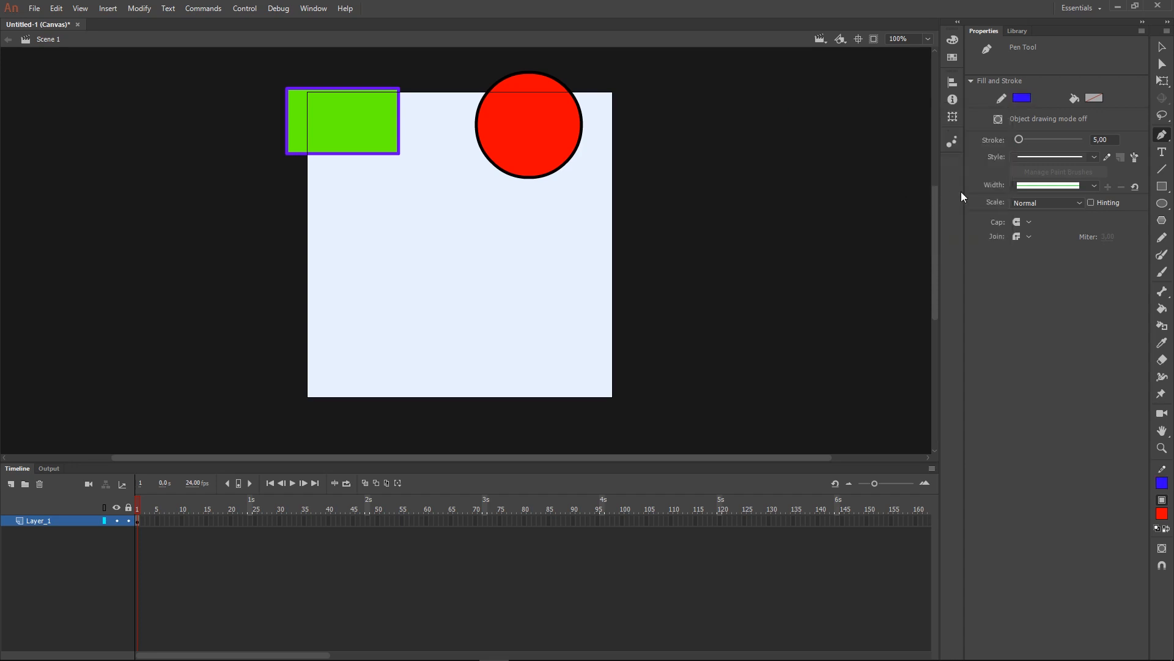
left_click(462, 214)
left_click(392, 268)
left_click(407, 347)
left_click(540, 362)
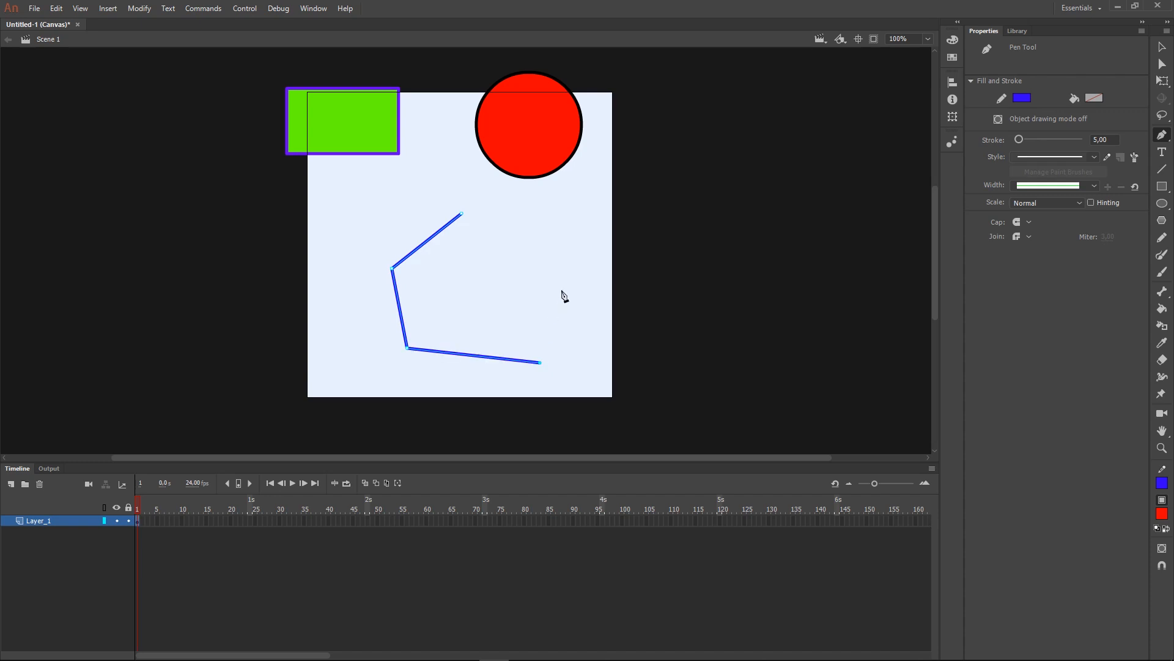
left_click(561, 289)
left_click(531, 235)
left_click(462, 214)
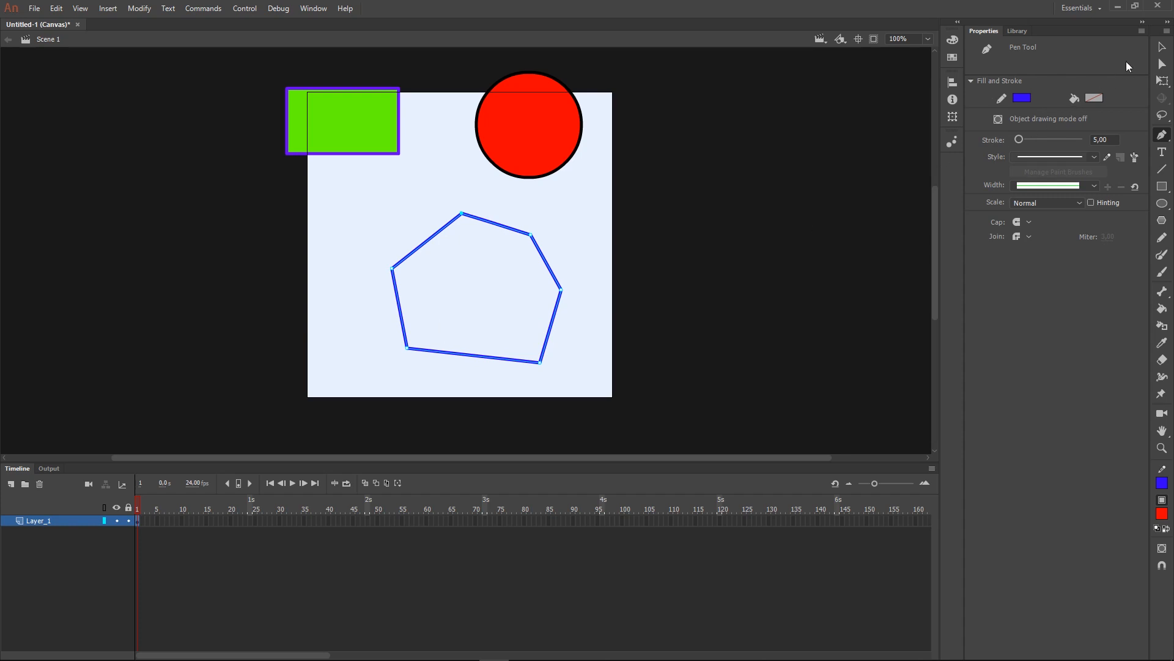
Select the polygon's whole outline to check its stroke and fill settings, and deselect it.
left_click(1163, 47)
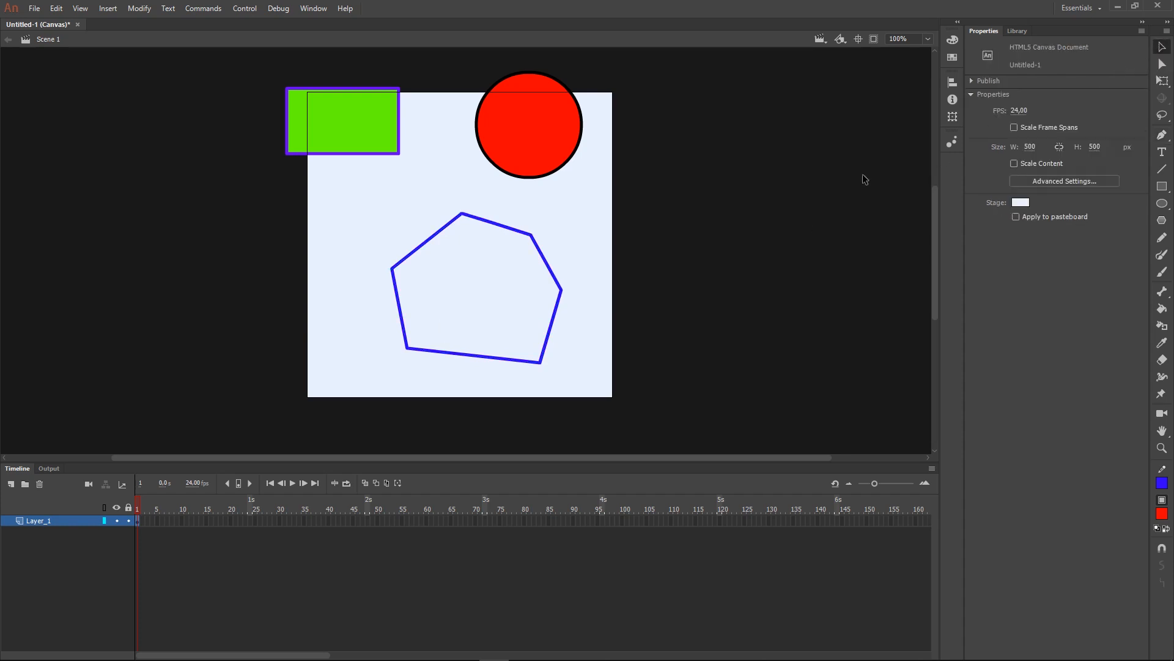
double_click(542, 255)
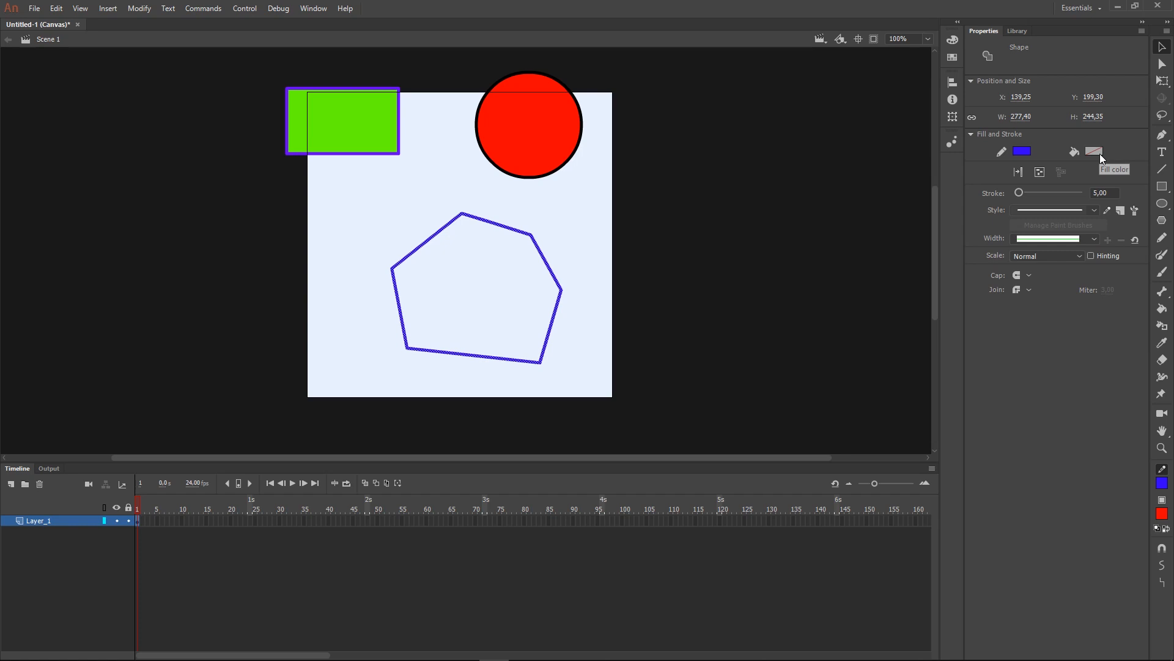
left_click(709, 222)
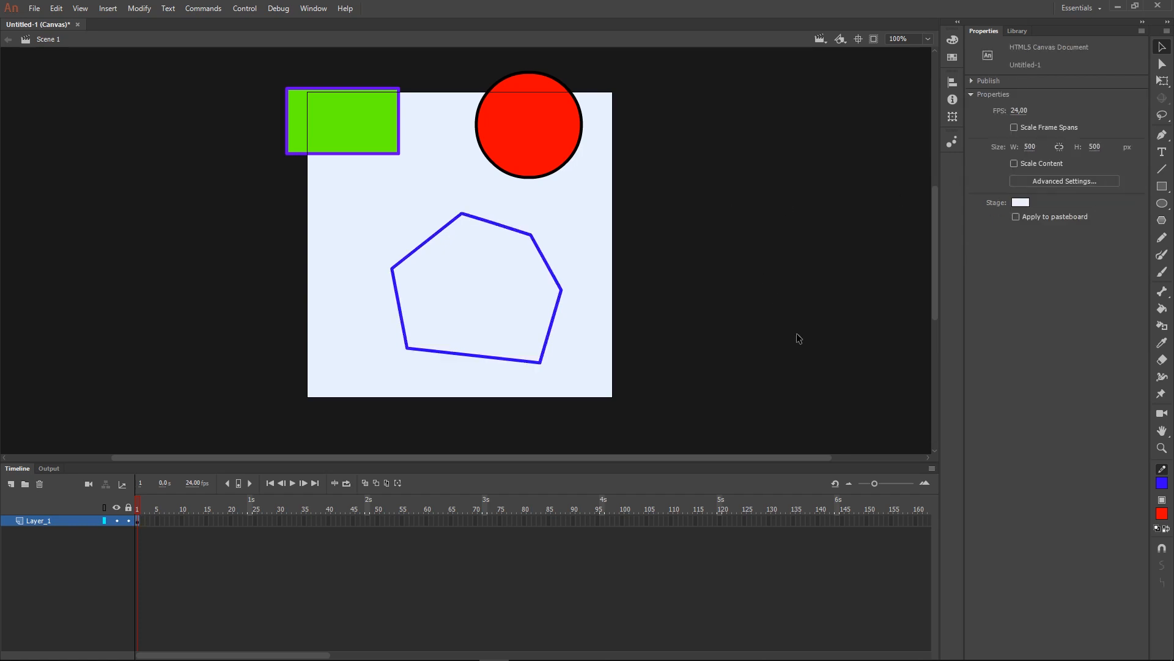
Fill the blue-outlined polygon with yellow using the Paint Bucket tool.
left_click(1167, 311)
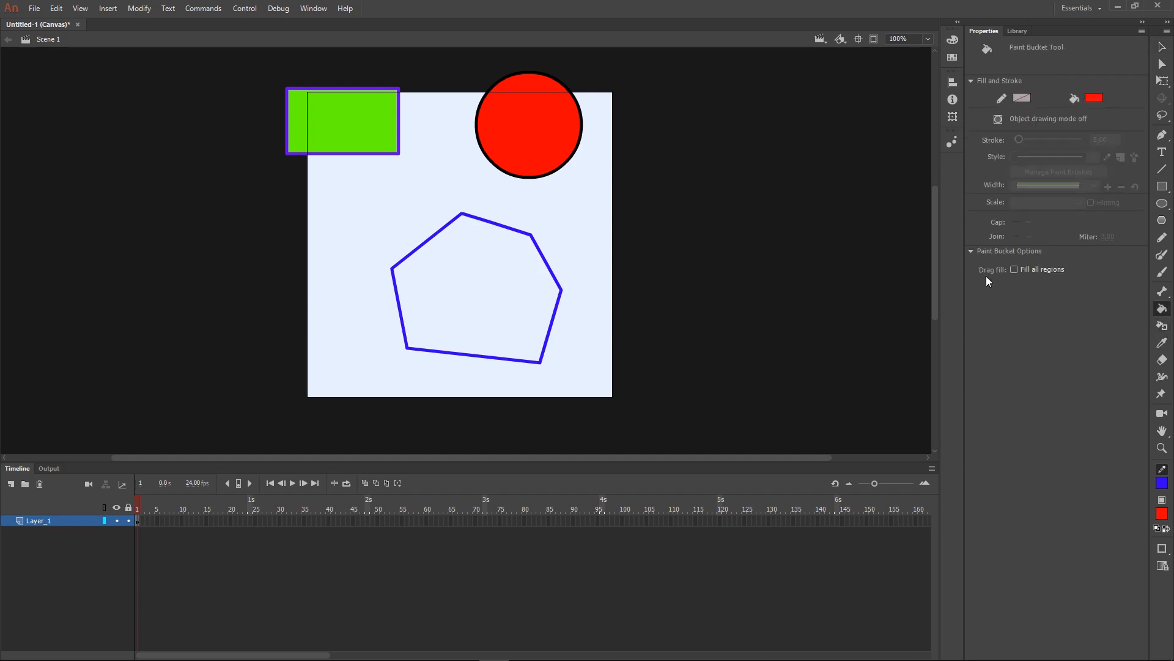
left_click(1096, 99)
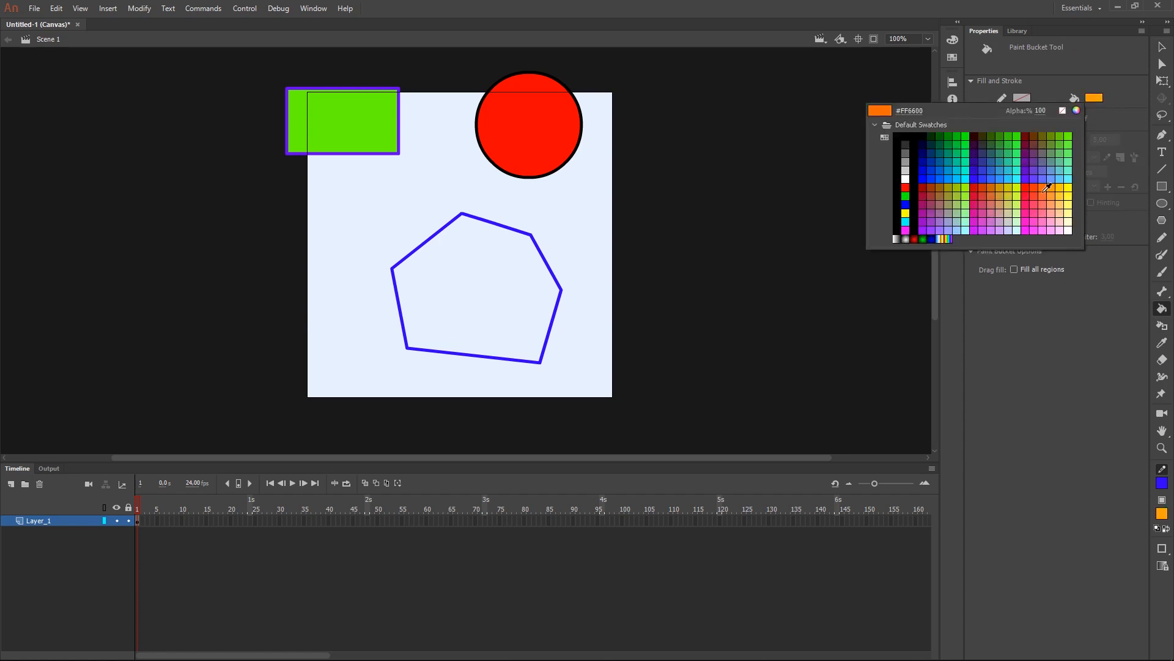
left_click(1067, 186)
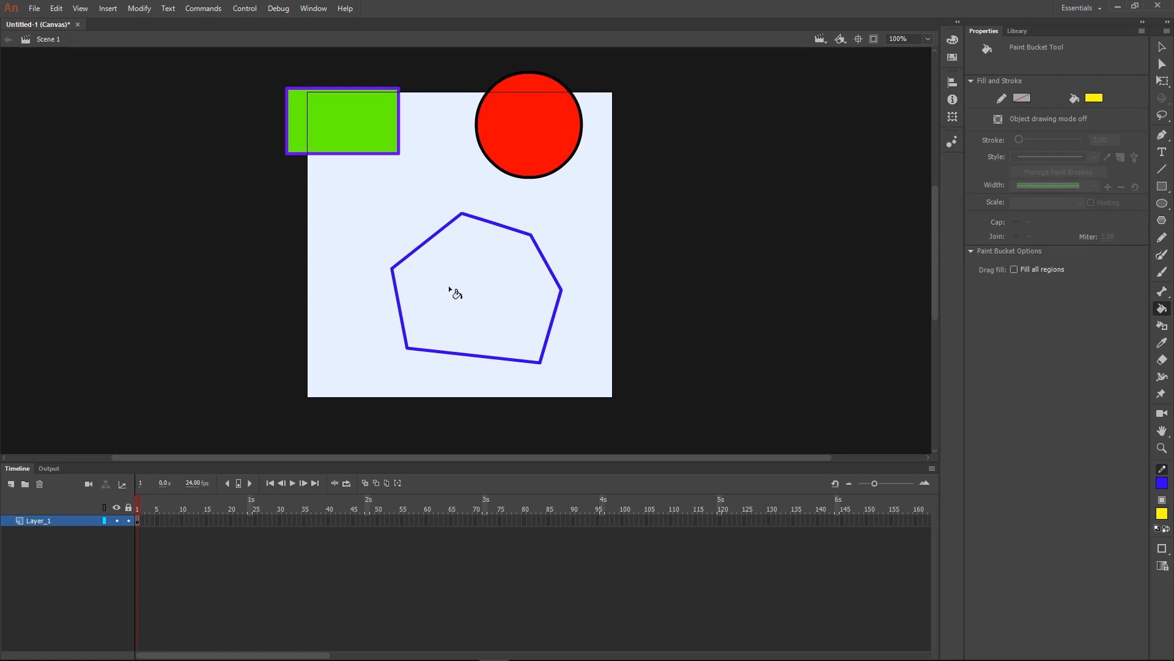
left_click(473, 260)
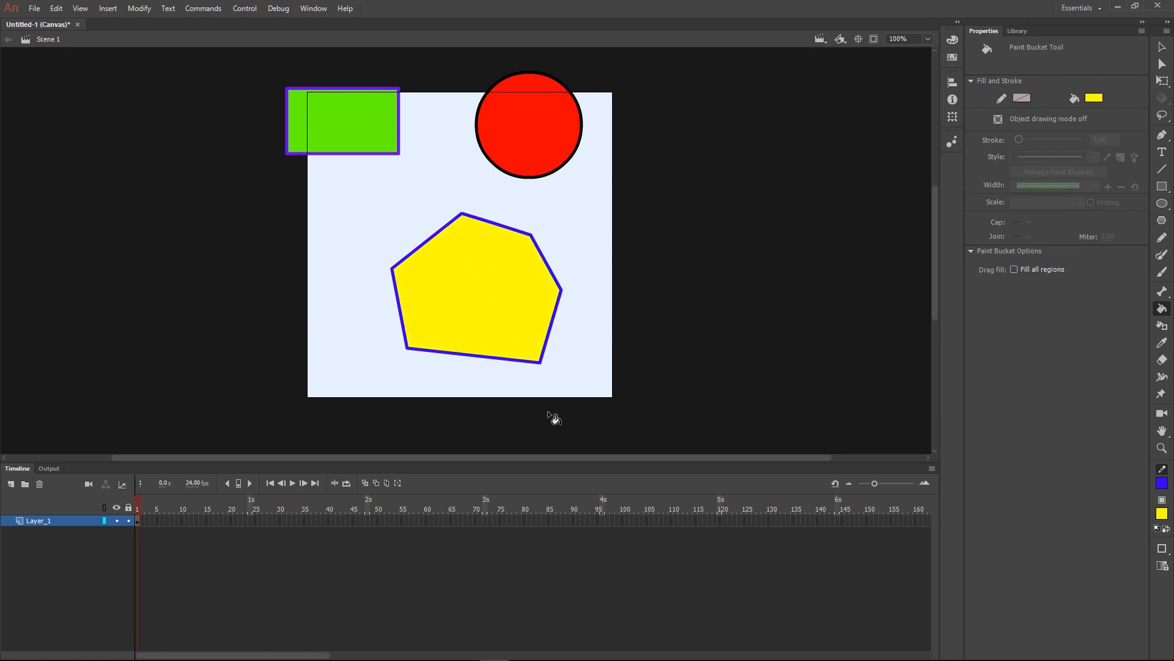
Select the polygon's entire blue outline and remove its stroke, leaving only the yellow fill.
left_click(1165, 50)
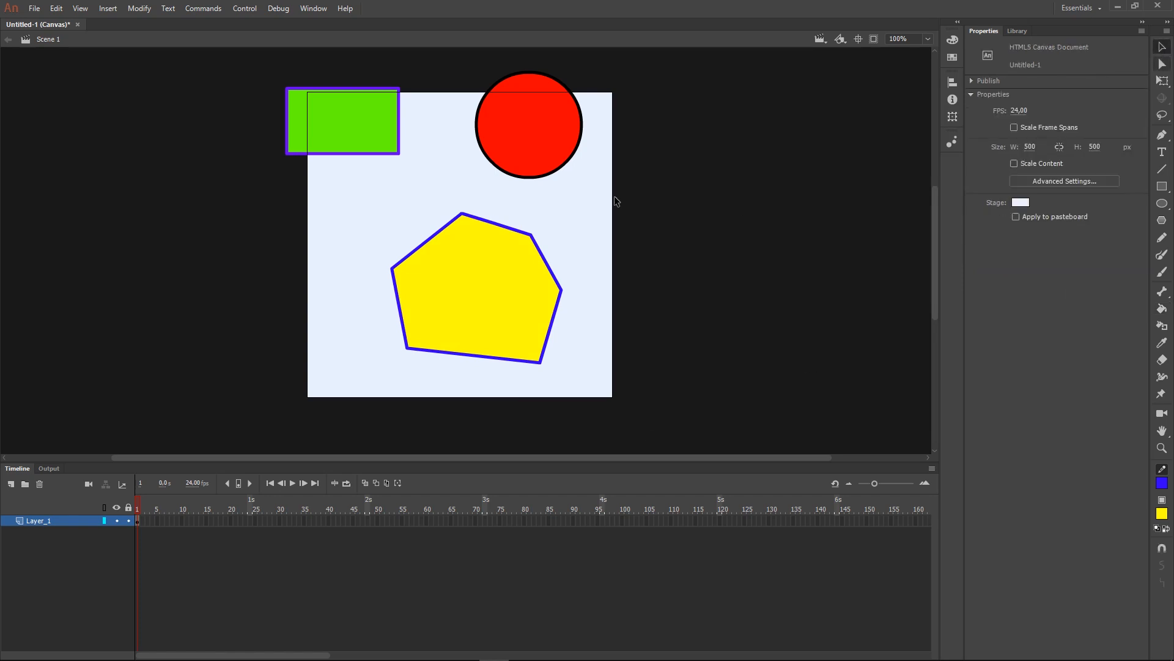
left_click(540, 250)
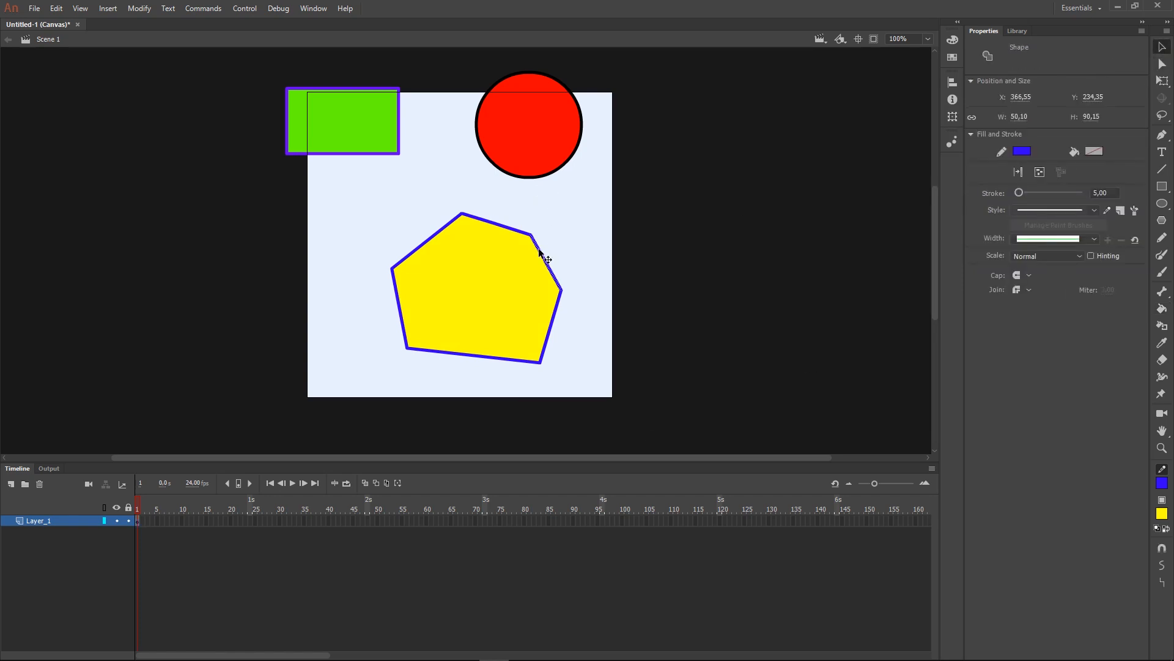
double_click(539, 251)
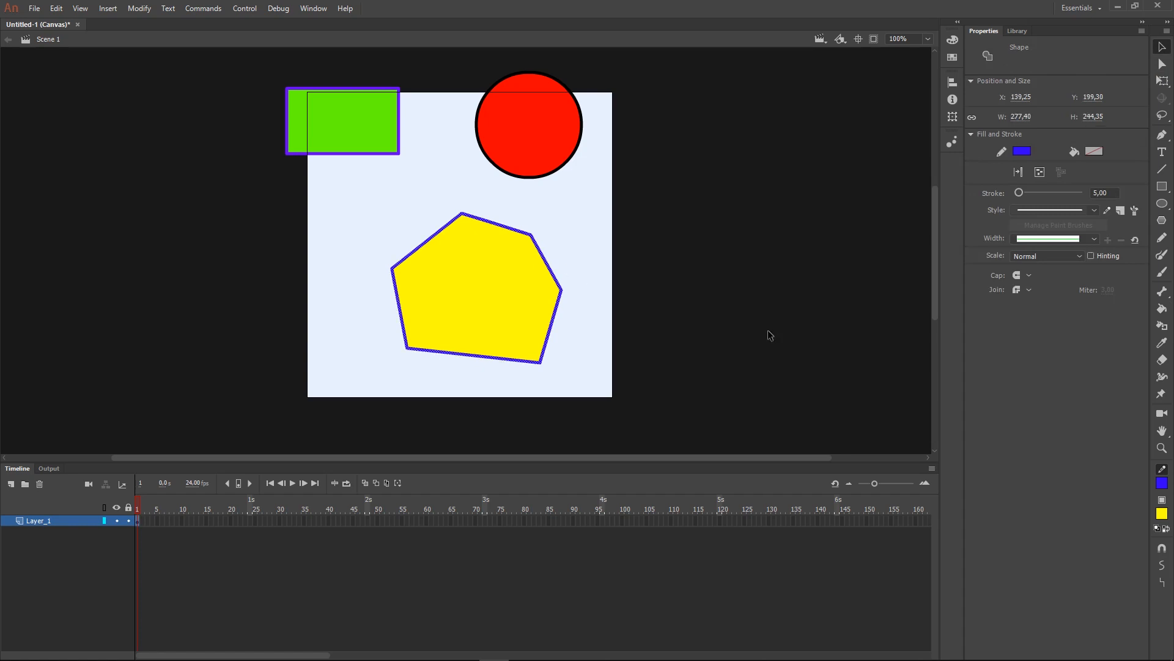
left_click(1023, 152)
left_click(991, 163)
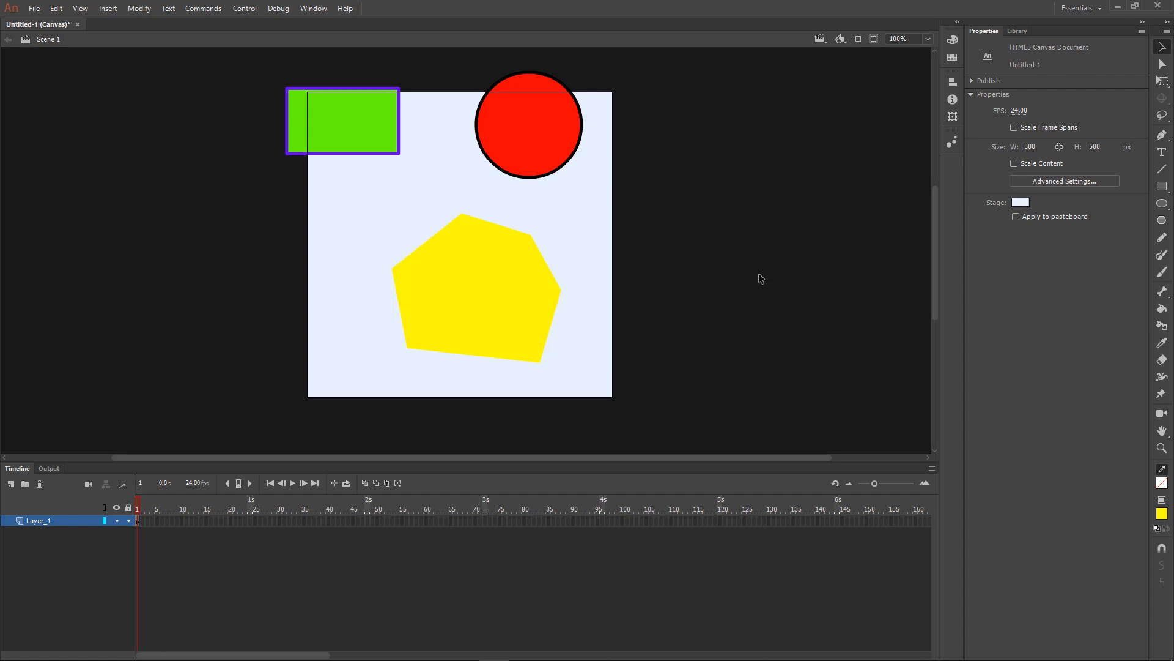
Move the yellow polygon over the stage's left edge and draw a strokeless yellow rectangle about 195 x 146 px to its right.
left_click(496, 308)
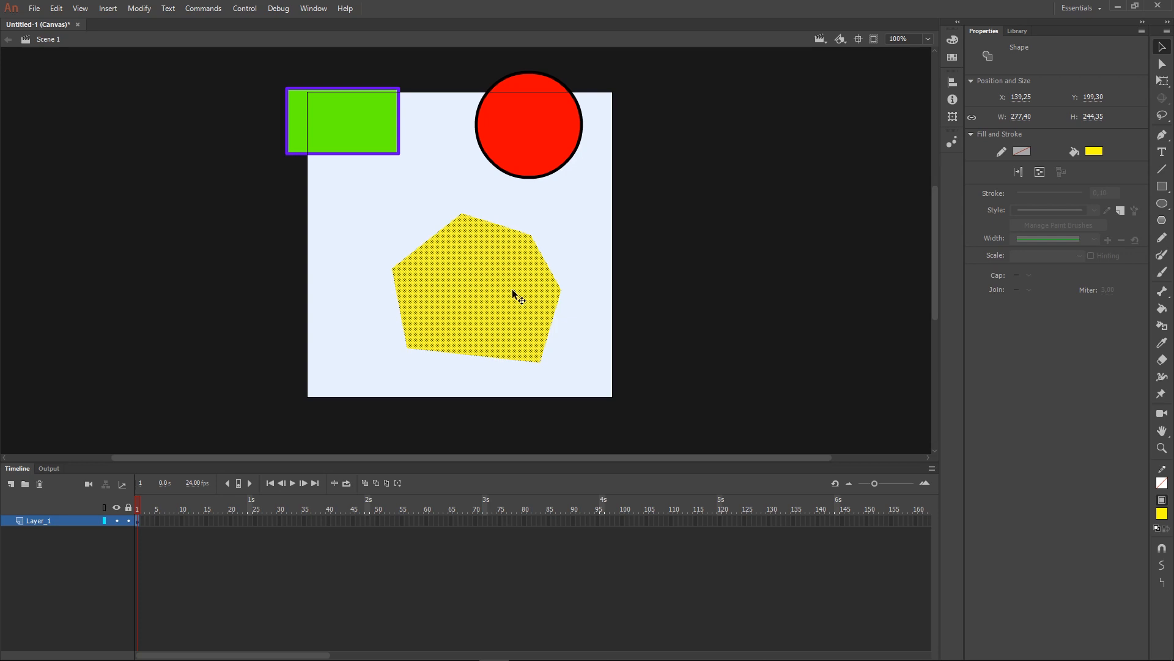
left_click_drag(512, 289, 345, 301)
left_click(1160, 192)
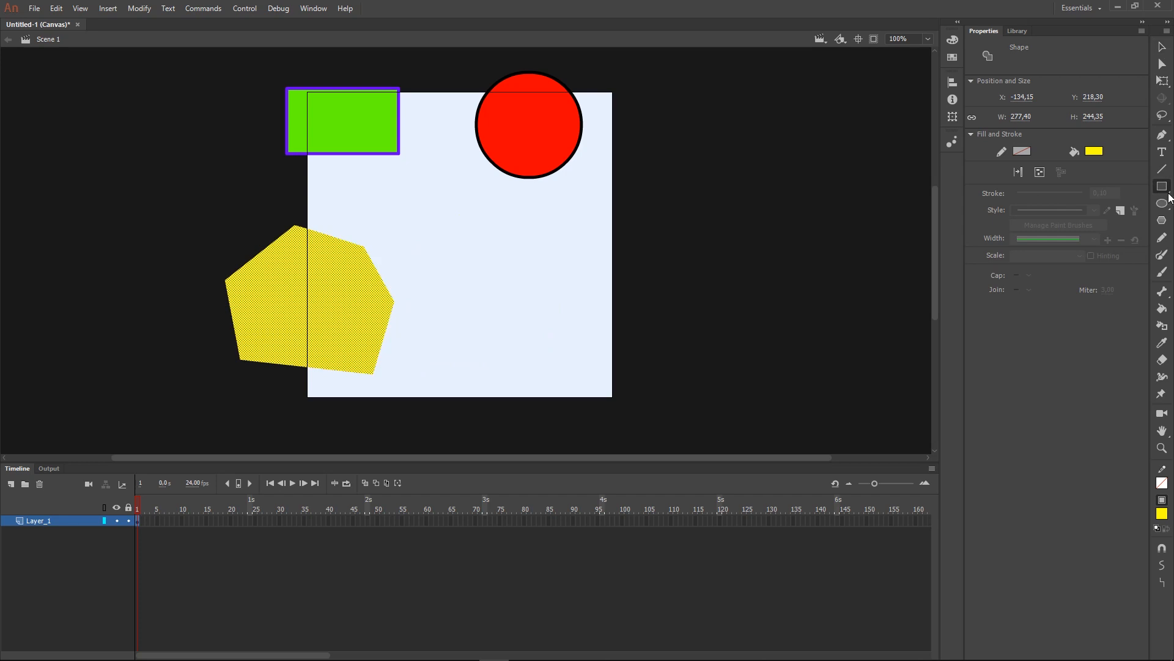
left_click(1100, 186)
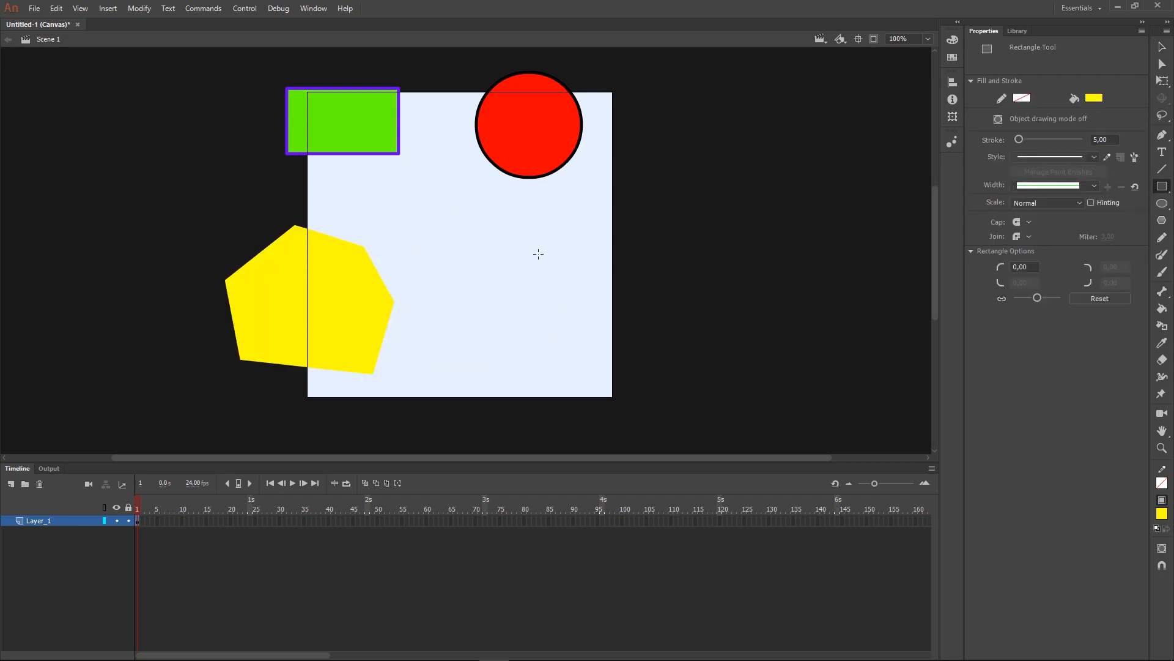
left_click_drag(479, 259, 599, 347)
Select the new yellow rectangle and the polygon in turn to check their stroke and fill settings.
left_click(1162, 47)
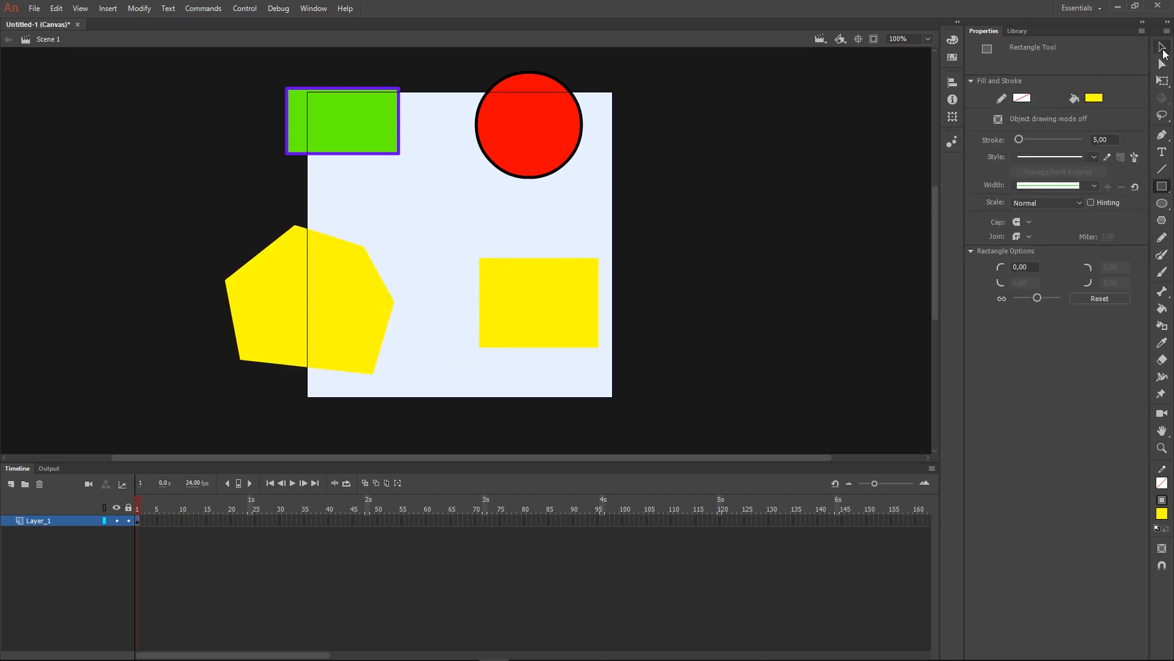
left_click(578, 303)
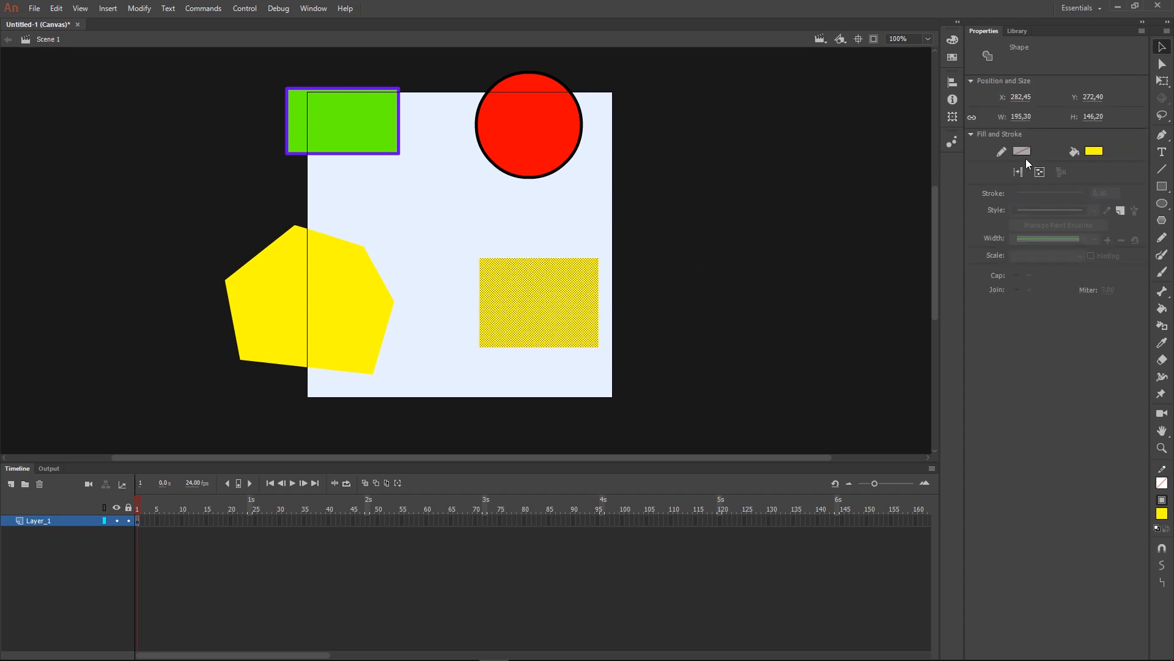
left_click(367, 310)
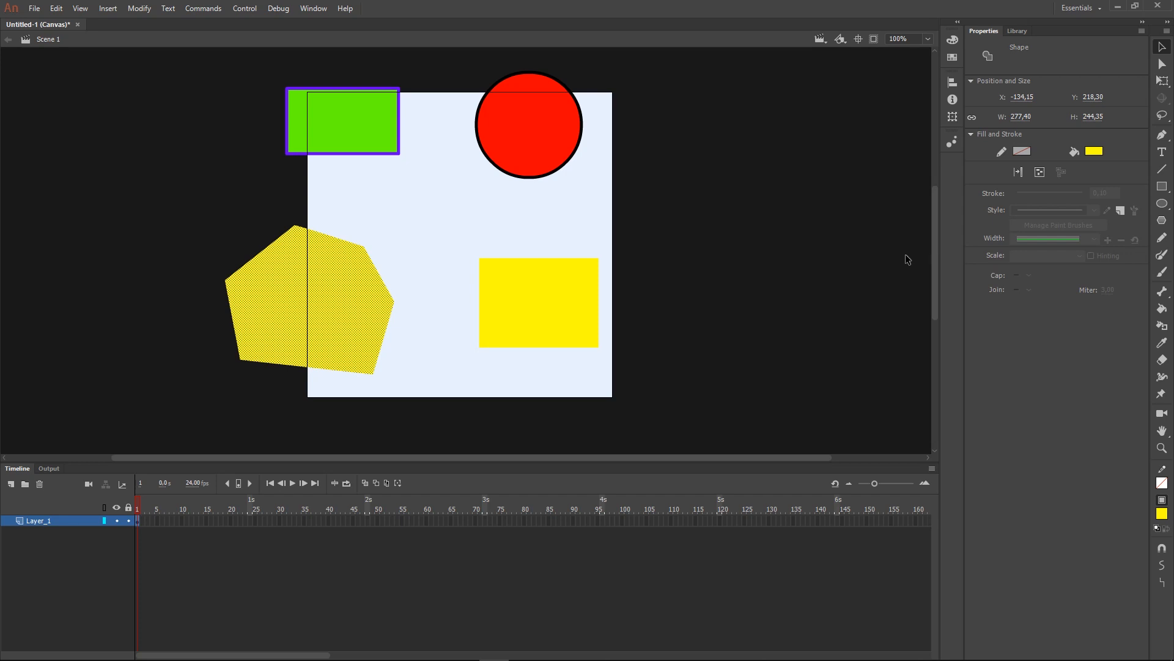
Add a red outline to the yellow polygon and the yellow rectangle with the Ink Bottle tool.
left_click(1163, 331)
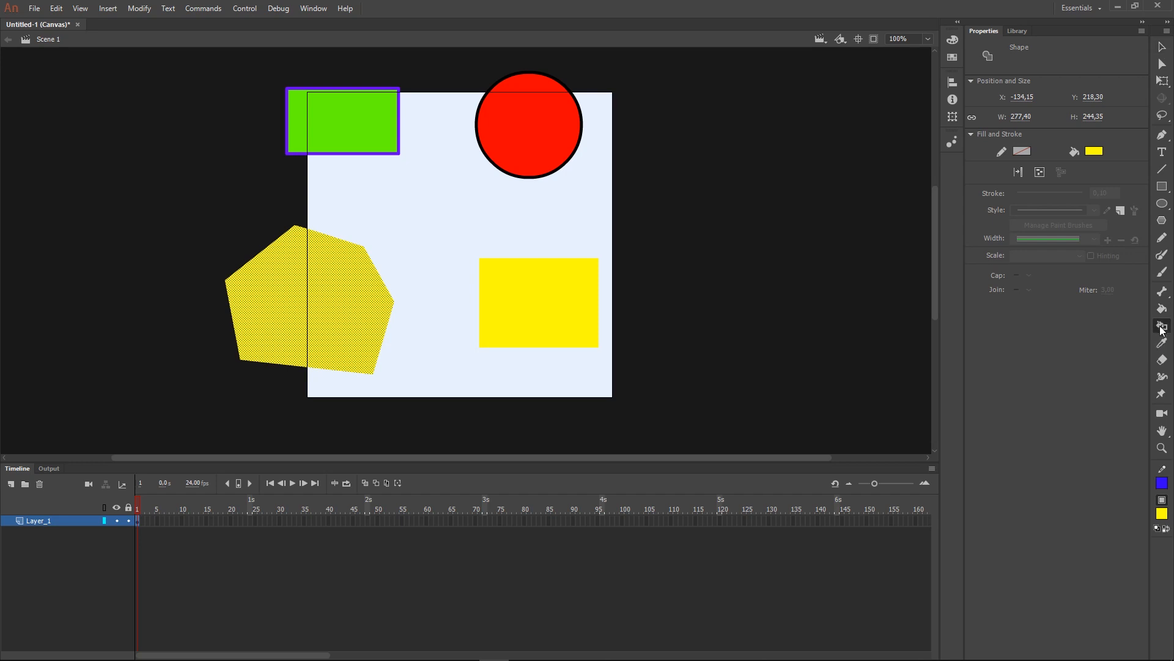
left_click(1162, 484)
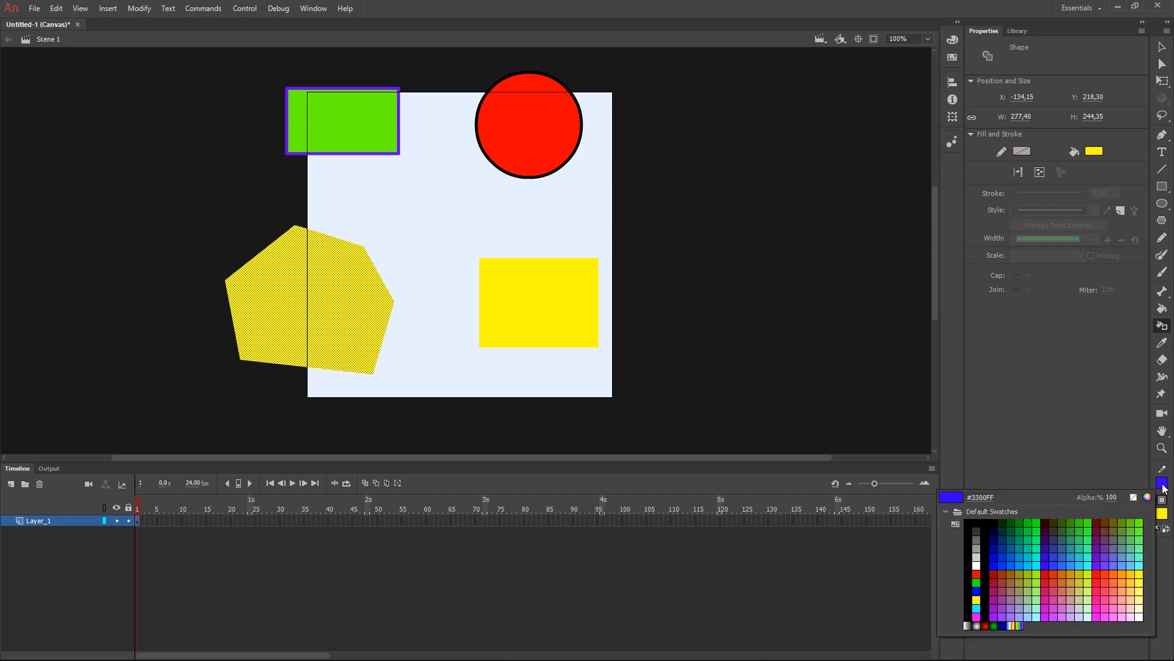
left_click(977, 574)
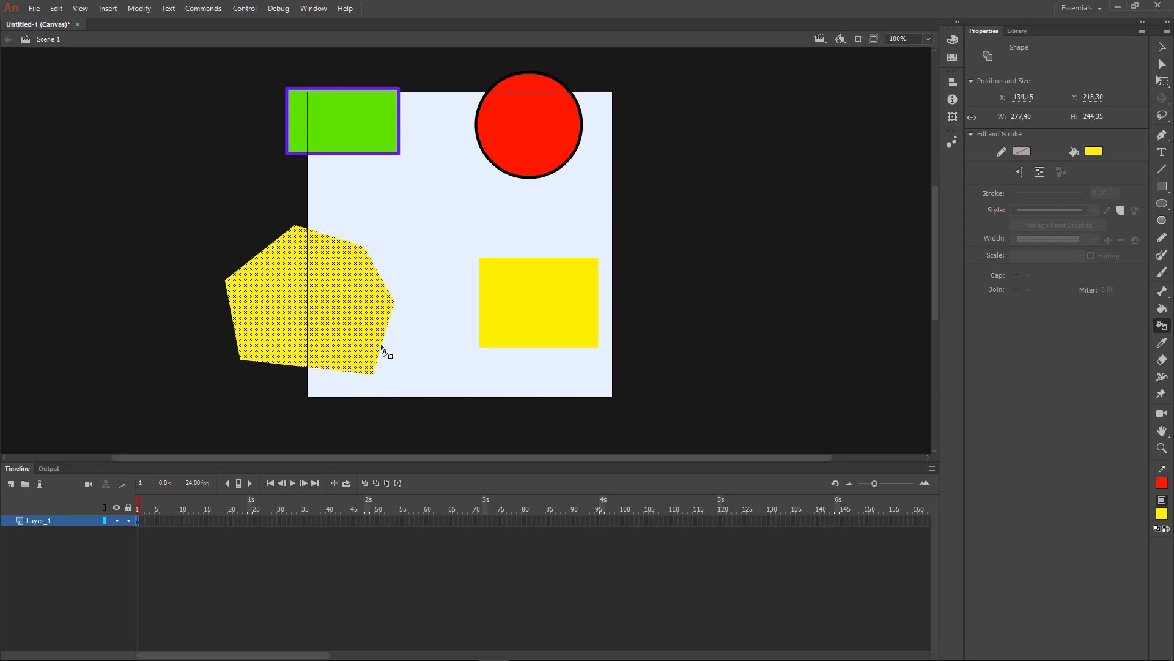
left_click(383, 283)
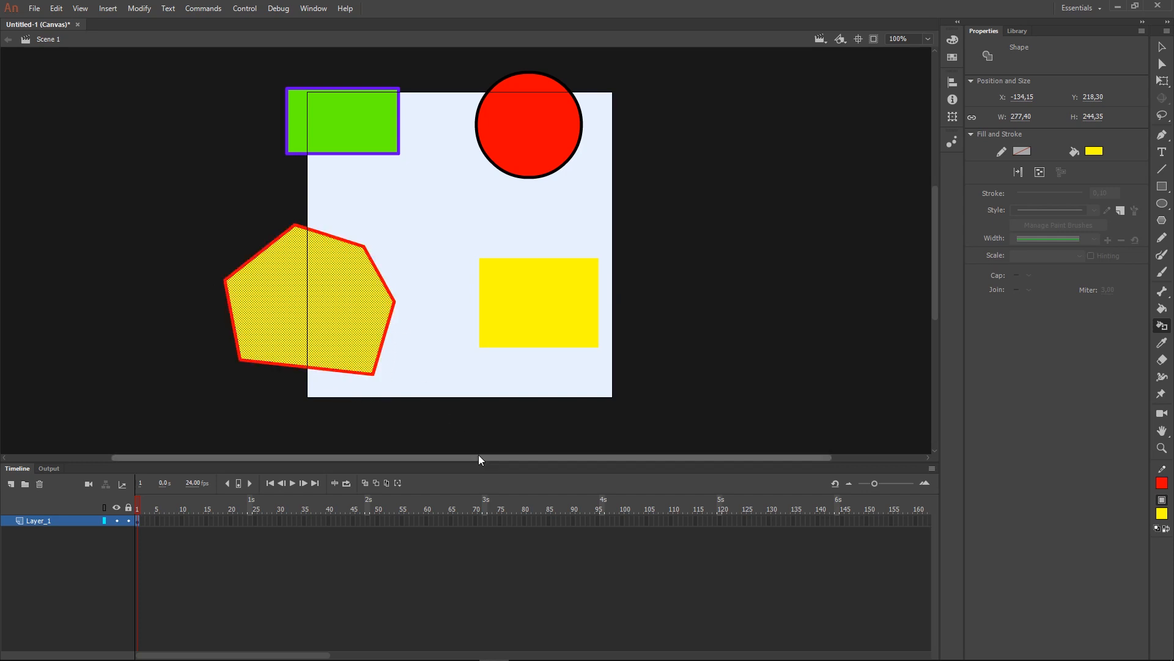
left_click(531, 258)
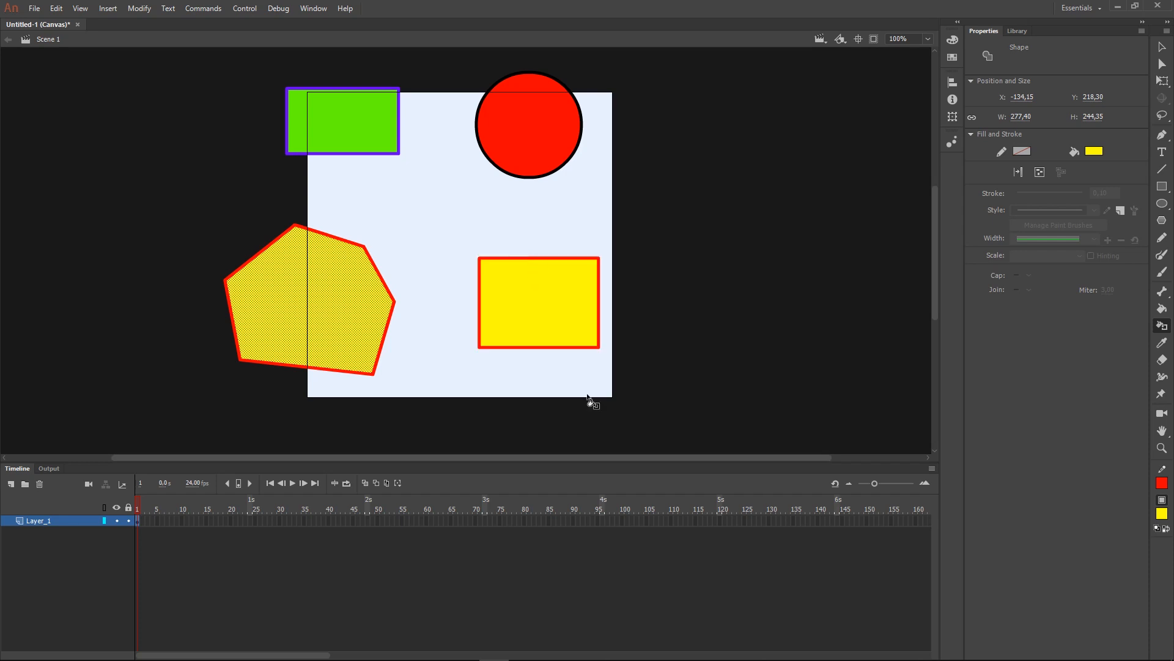
Select all the shapes on and around the stage and delete them.
left_click(1162, 47)
left_click(488, 314)
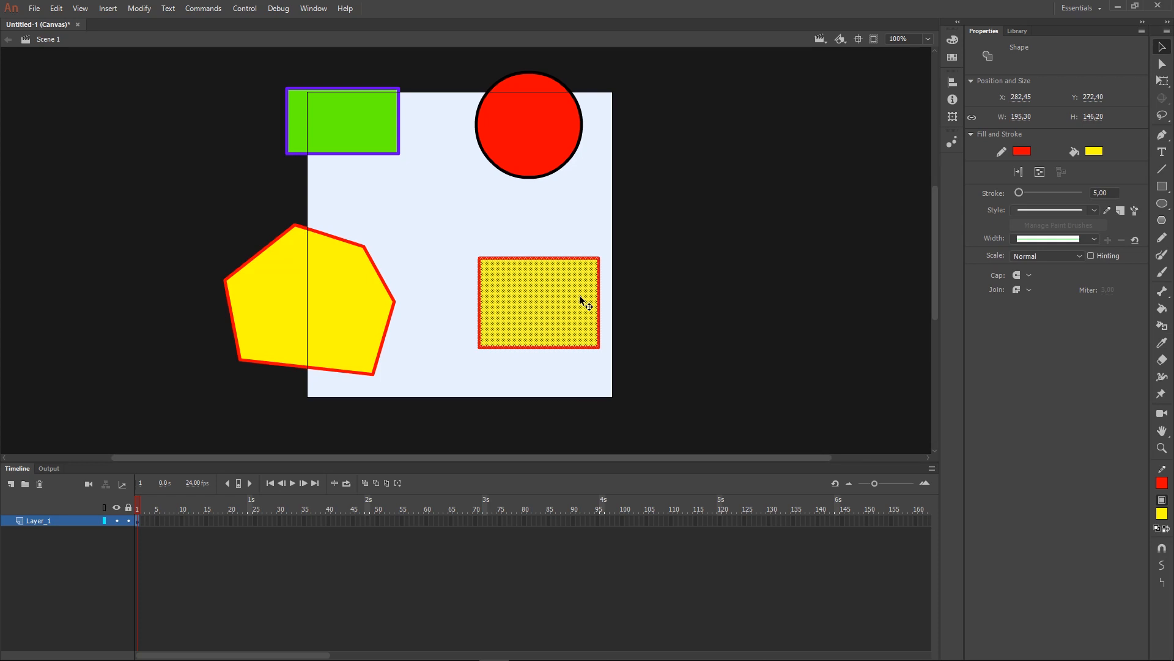
left_click(700, 398)
left_click_drag(723, 408, 211, 85)
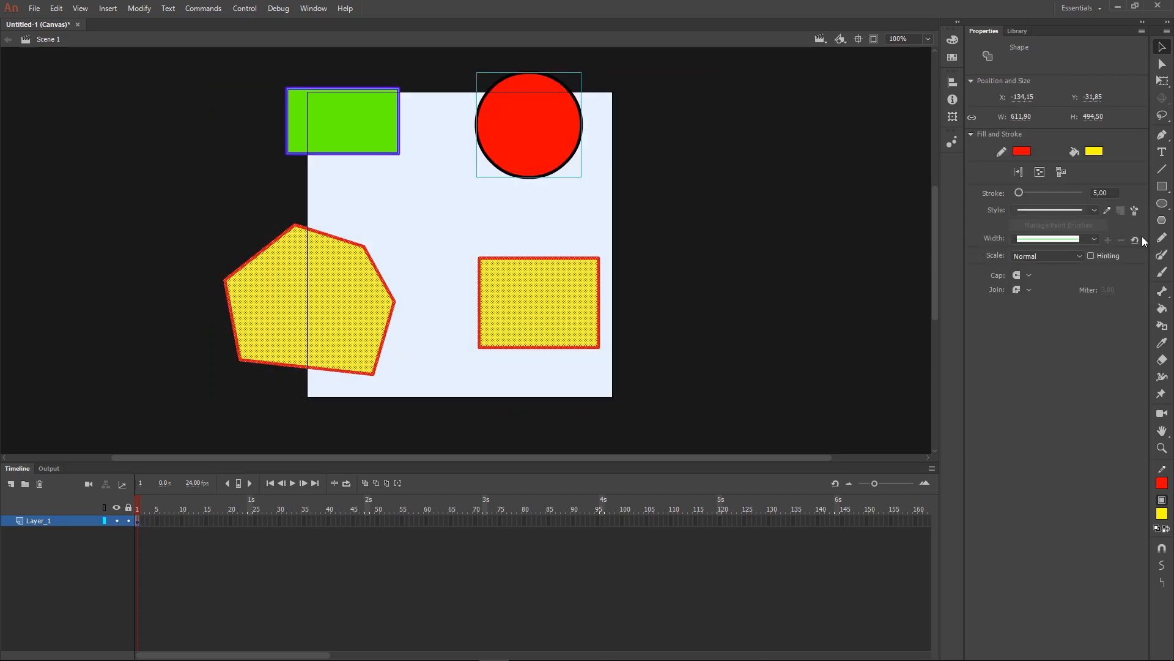
key("Delete")
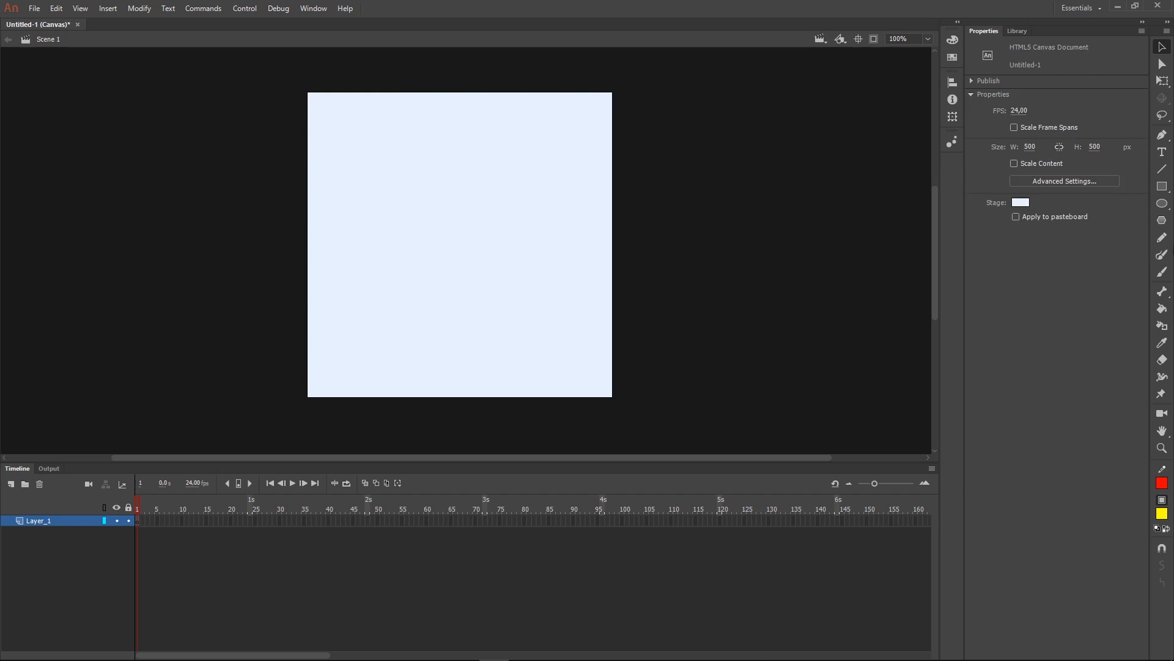
Draw a yellow rectangle with a red stroke, about 335 x 255 px, in the middle of the stage.
left_click(1162, 186)
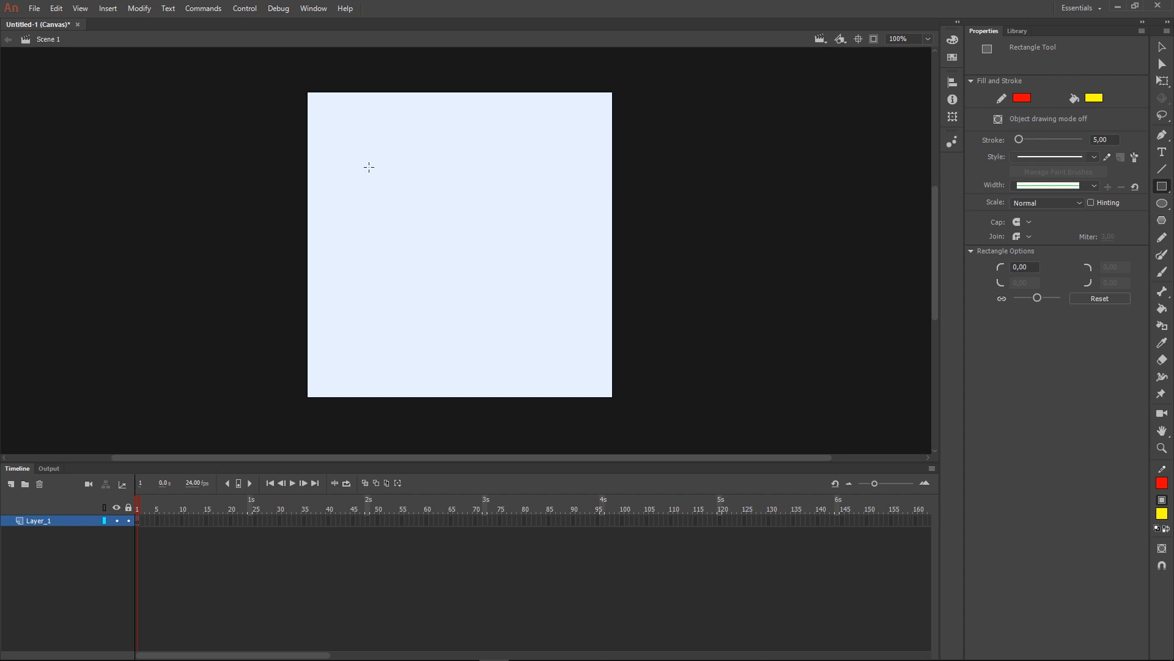
mouse_move(365, 167)
left_mouse_down()
mouse_move(538, 315)
mouse_move(573, 323)
left_mouse_up()
key("v")
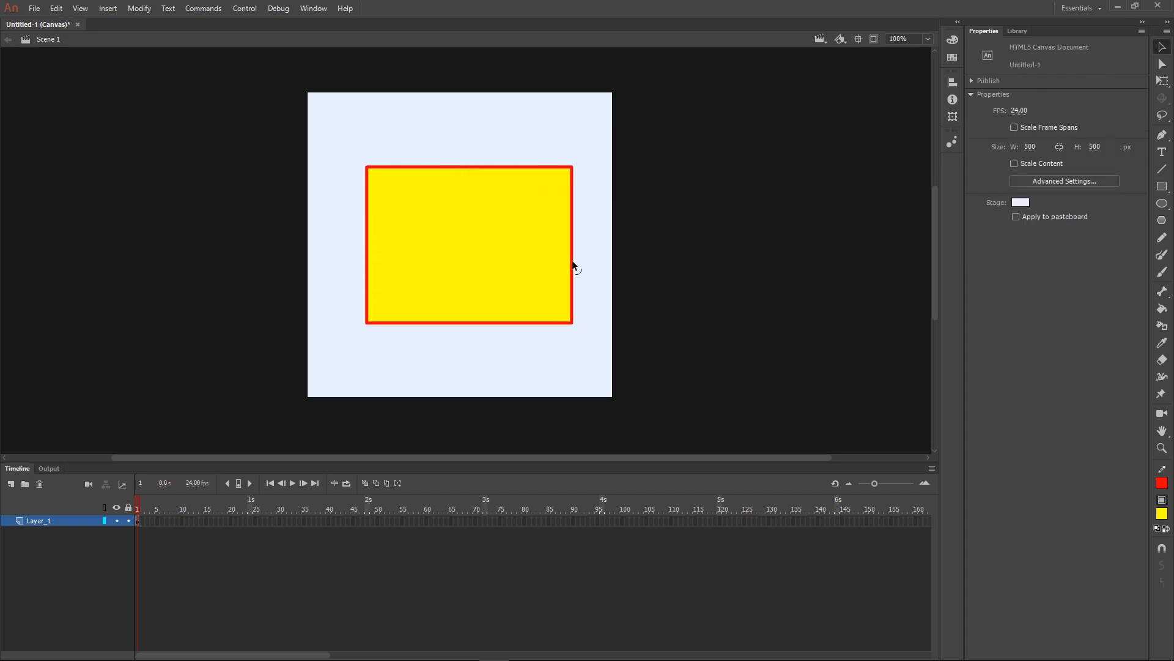
Examine how the rectangle's fill, single top edge, whole outline and complete shape are selected separately, clearing the selection at the end.
left_click(560, 306)
left_click(509, 164)
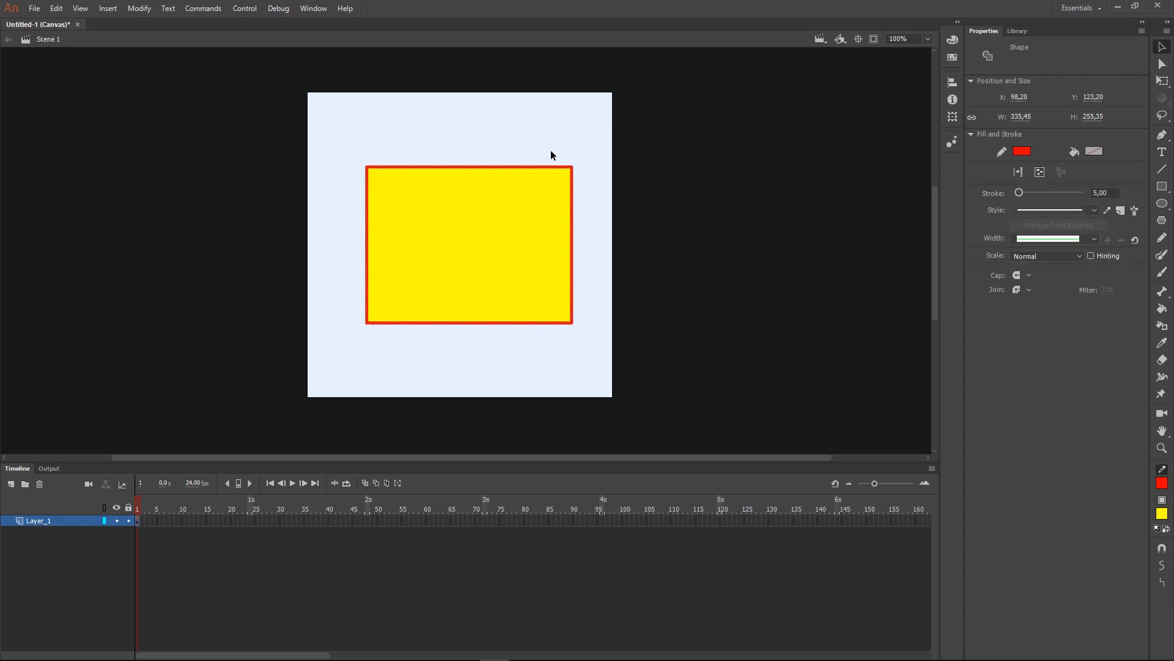
left_click(552, 151)
double_click(518, 254)
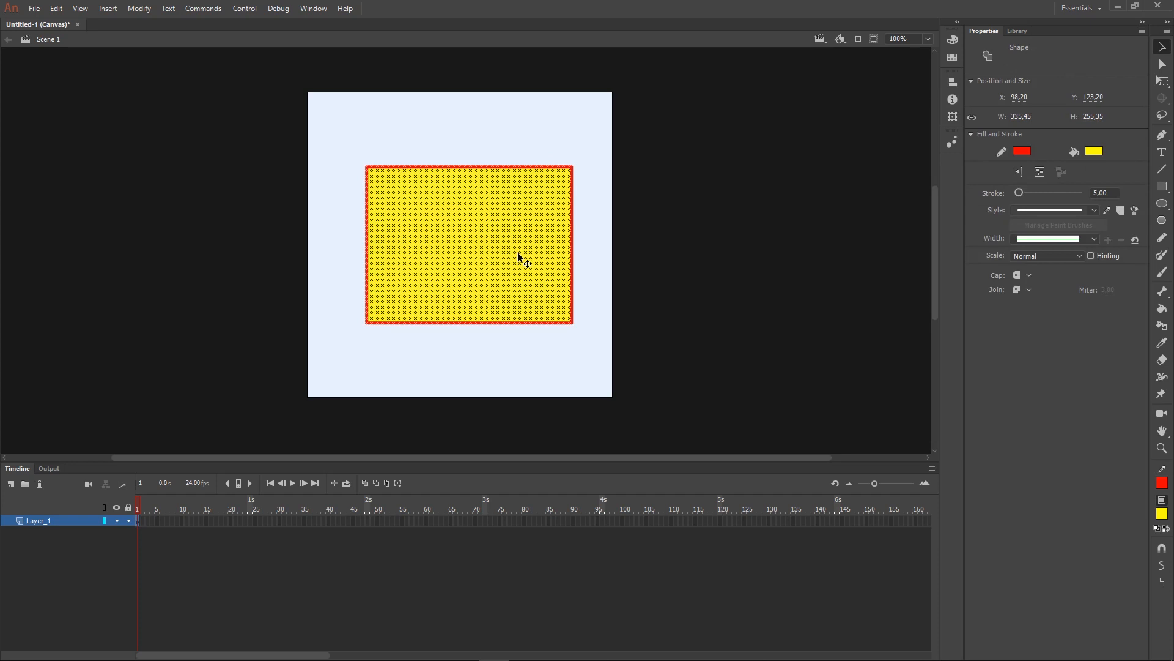
left_click(522, 151)
left_click(509, 166)
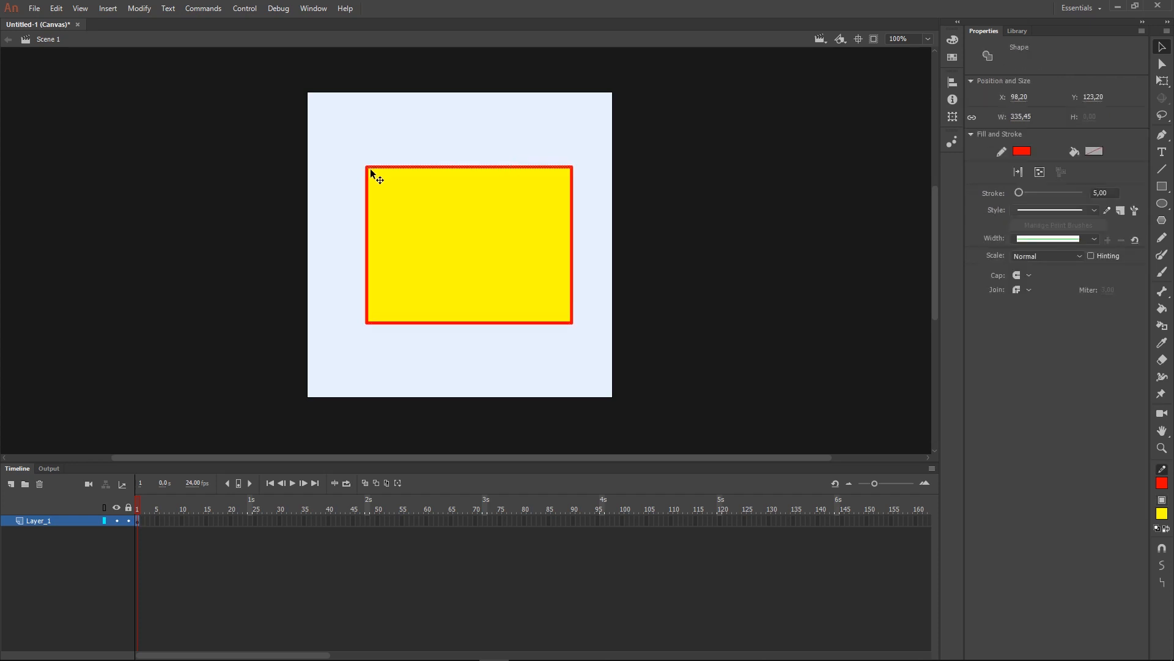
left_click(509, 153)
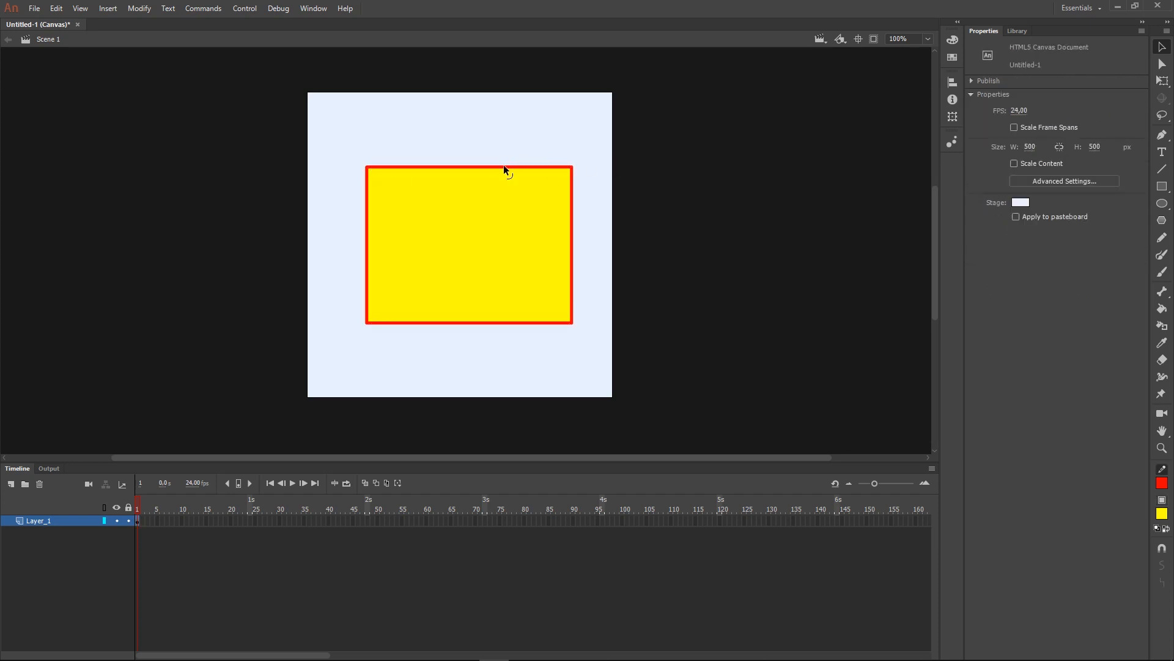
double_click(505, 166)
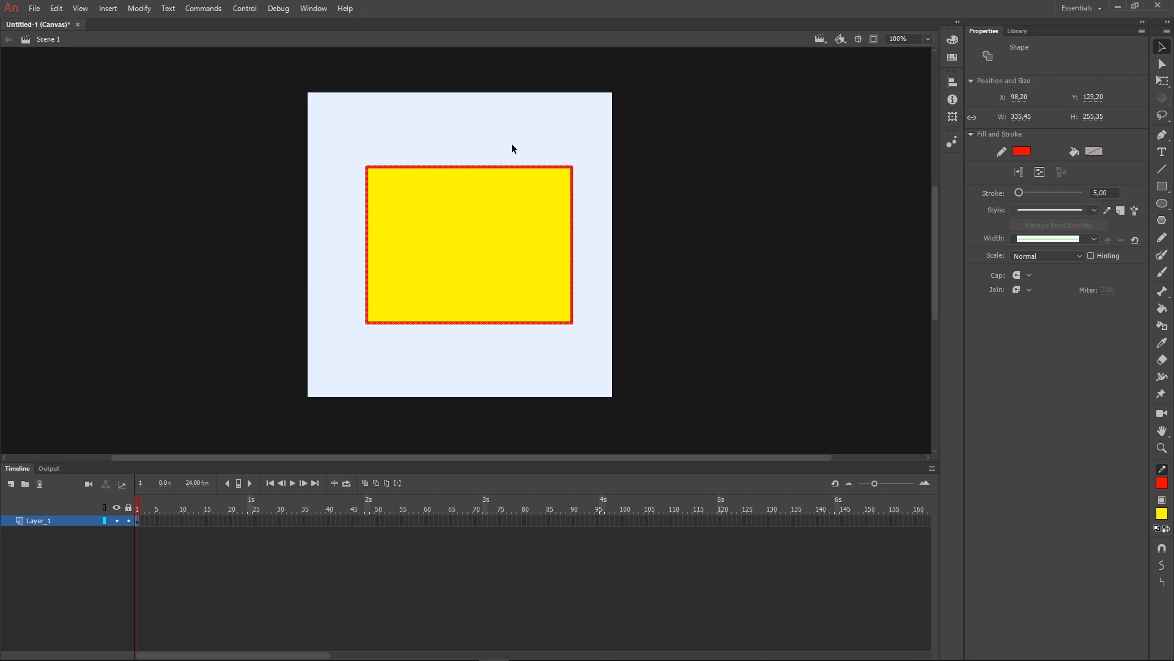
left_click(512, 144)
Delete the rectangle's whole outline and add a red outline back with the Ink Bottle tool.
double_click(519, 166)
key("Delete")
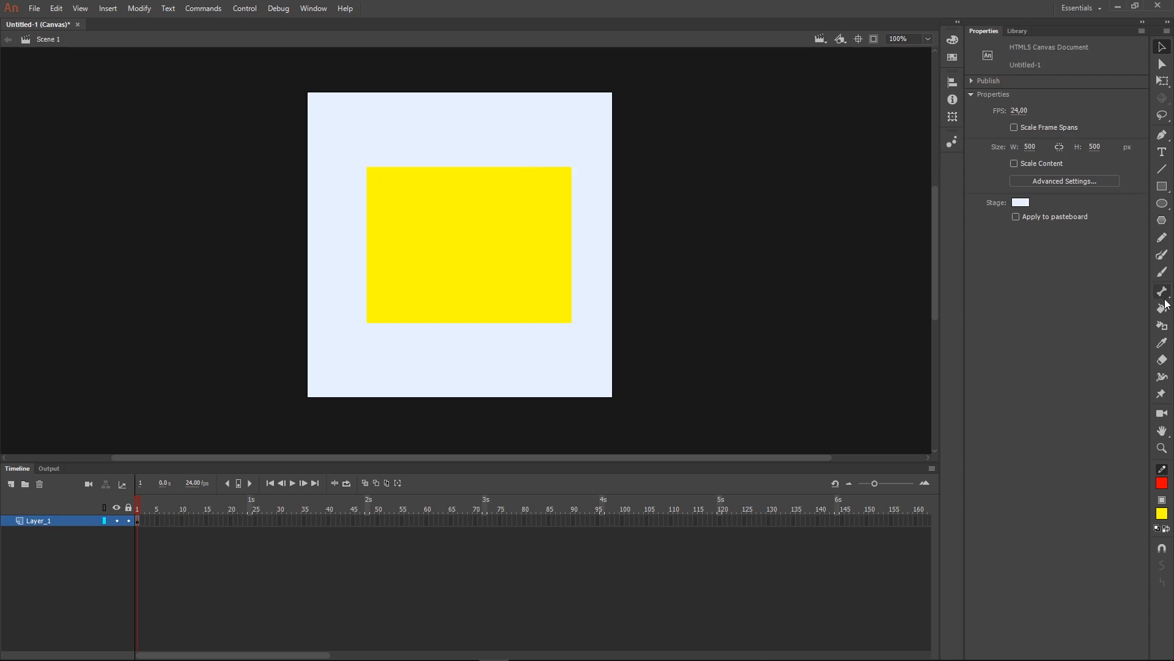
left_click(1165, 330)
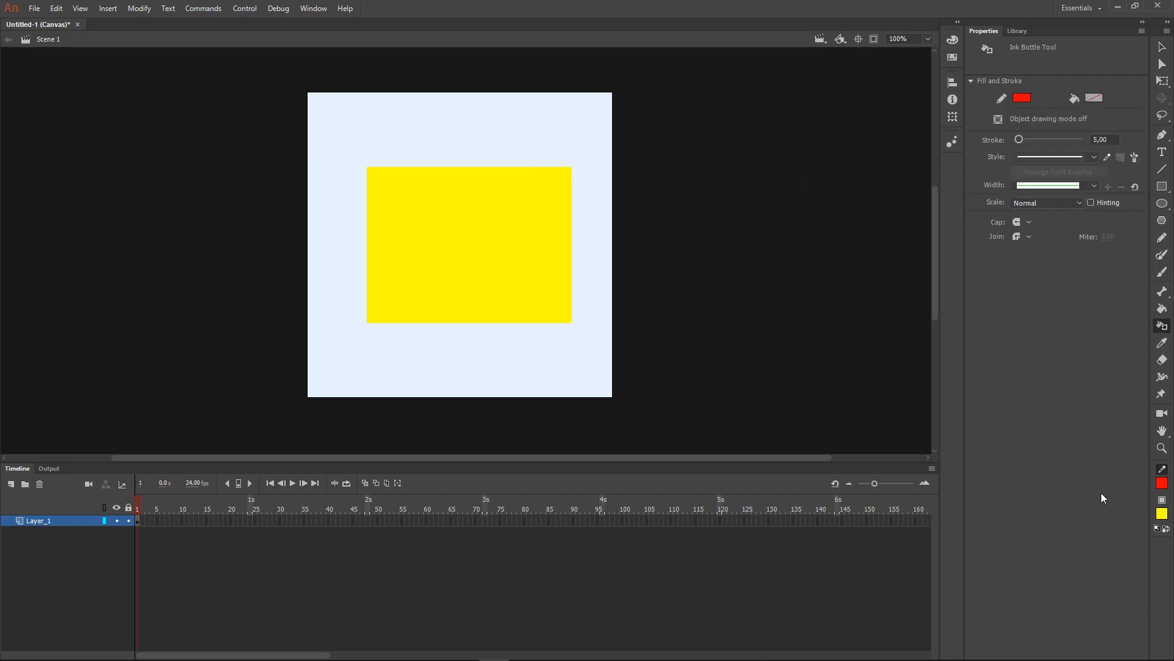
left_click(531, 174)
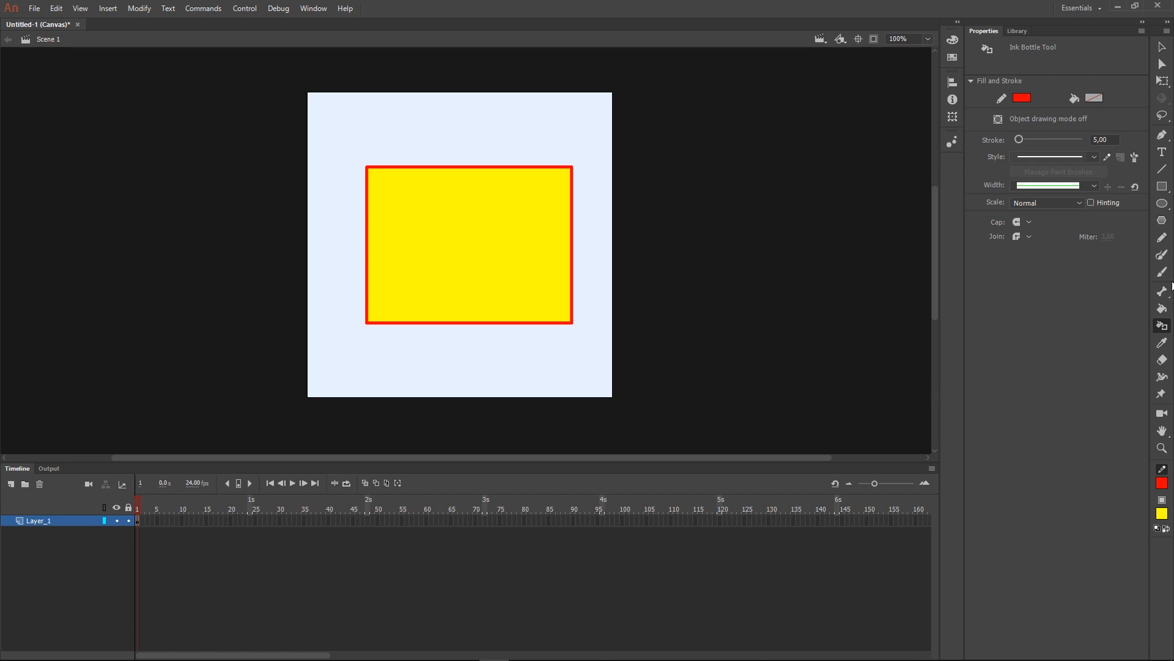
Draw a closed five-point red outline with a curved lower-right corner above the rectangle, crossing the stage's top edge, using the Pen tool.
left_click(1166, 140)
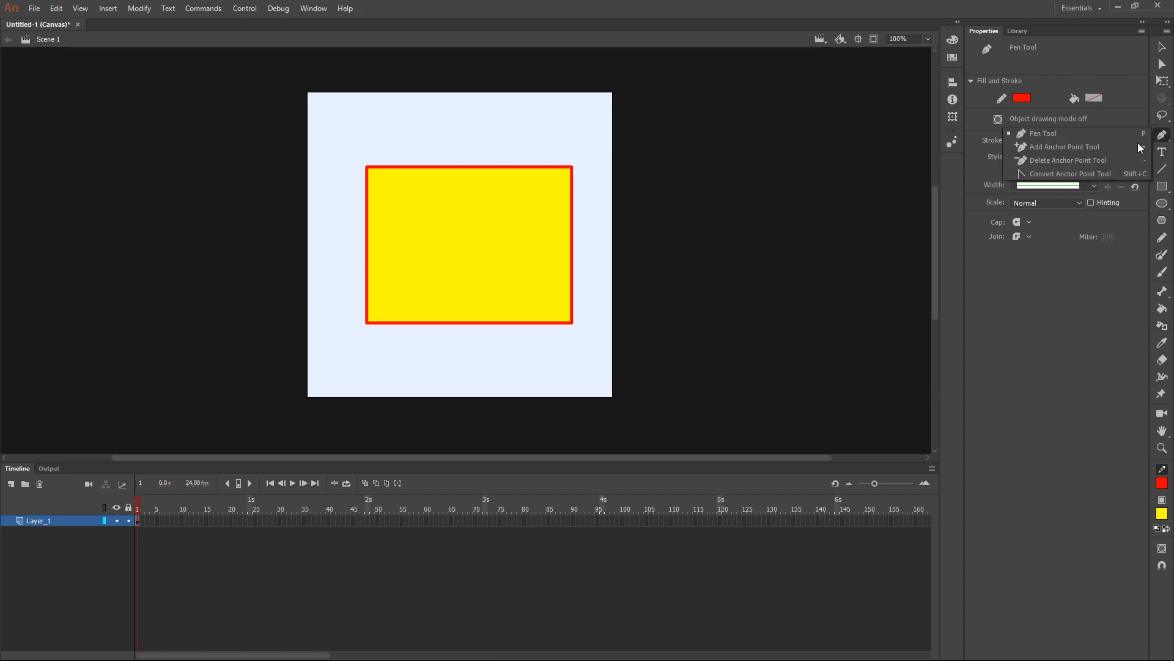
left_click(1046, 133)
left_click(505, 88)
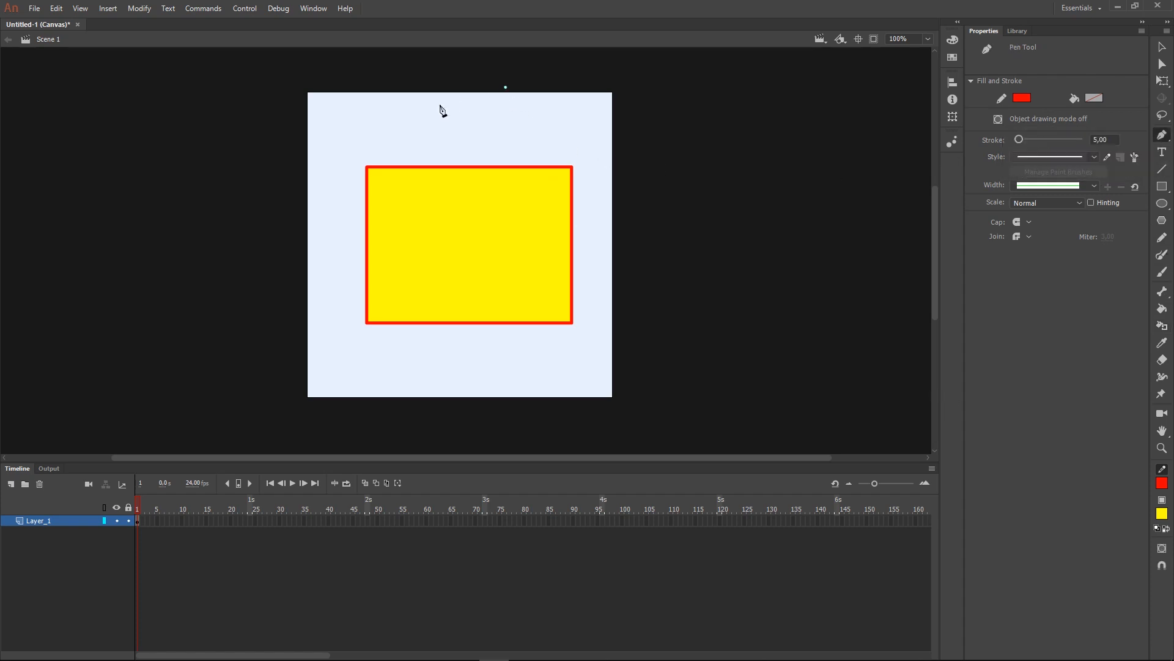
double_click(436, 105)
left_click(496, 136)
left_click(581, 142)
left_click(587, 98)
left_click(505, 87)
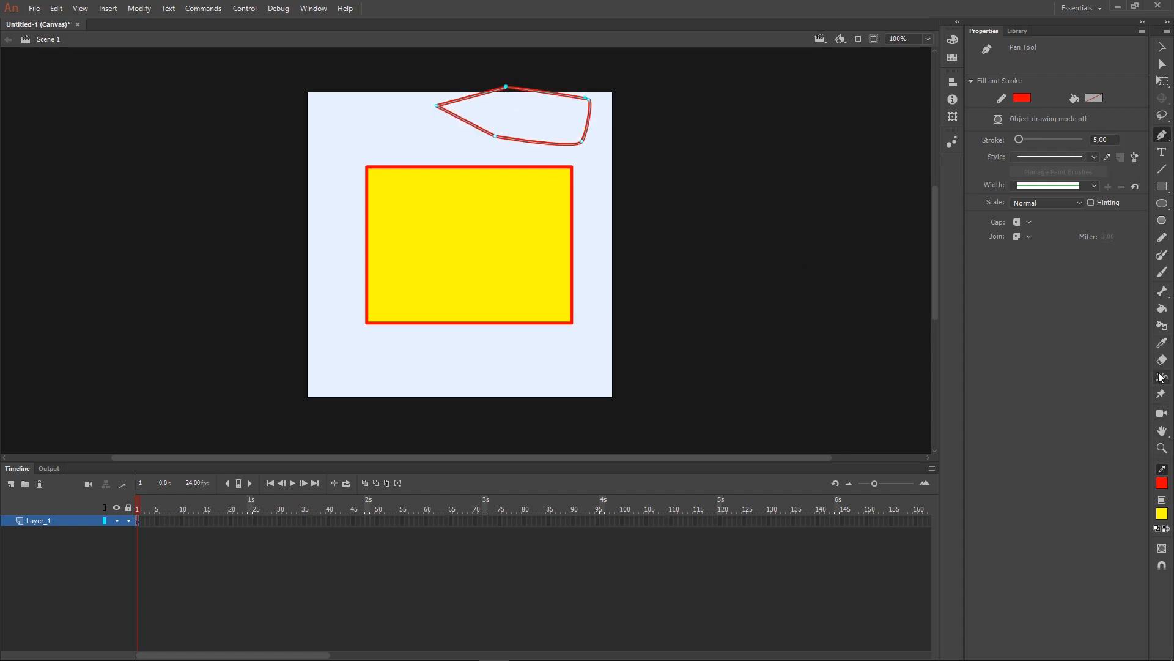
Fill the Pen-drawn five-point outline with green using the Paint Bucket tool.
left_click(1162, 310)
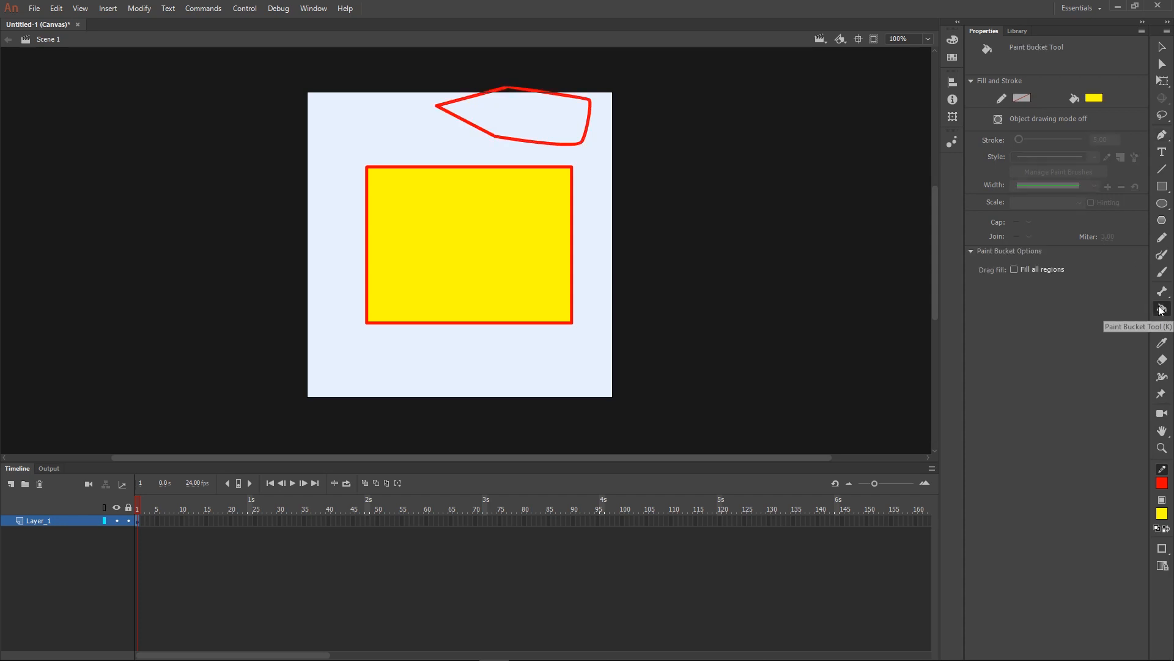
left_click(1091, 99)
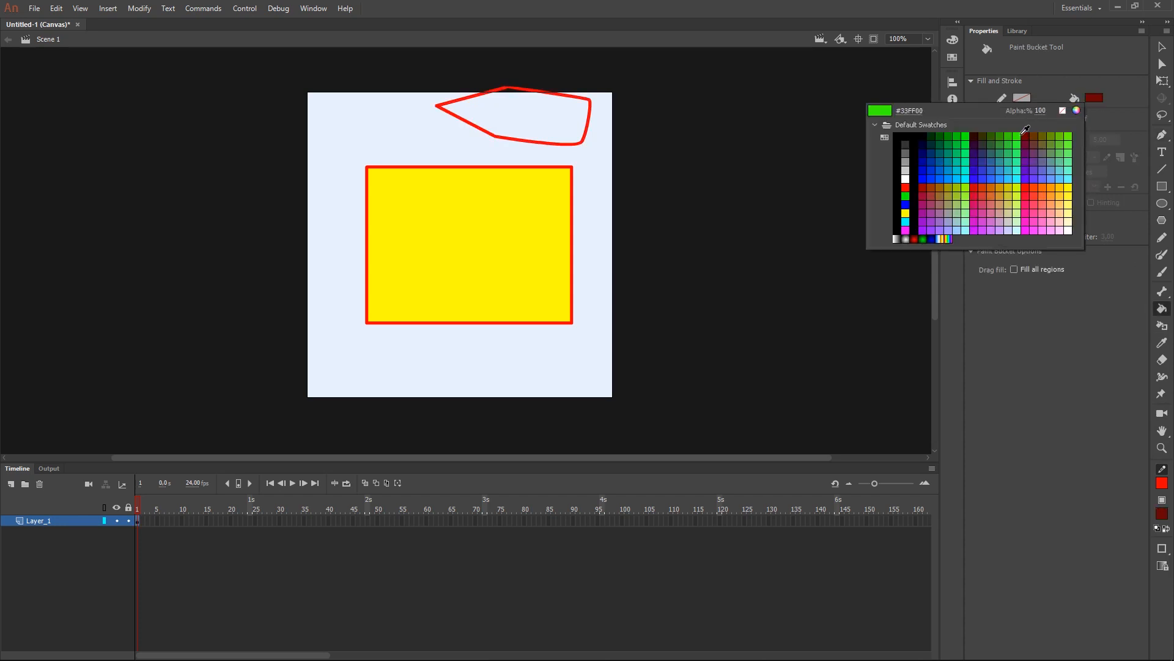
left_click(904, 177)
left_click(558, 120)
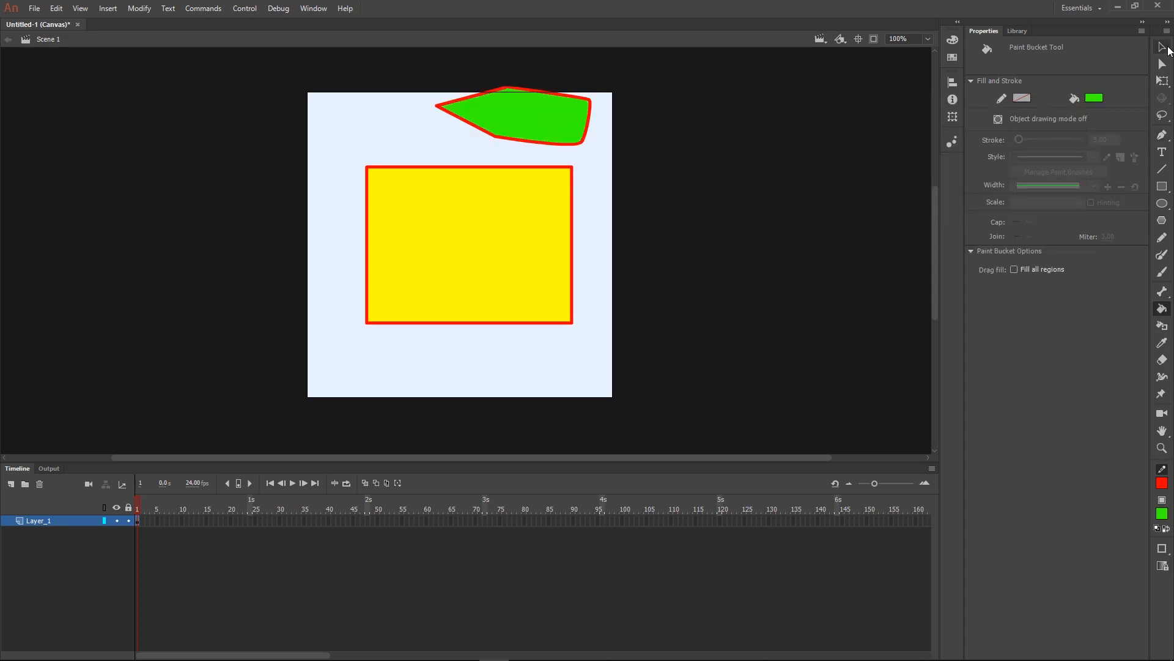
Delete the yellow rectangle and the green Pen-drawn shape from the stage.
left_click(1163, 48)
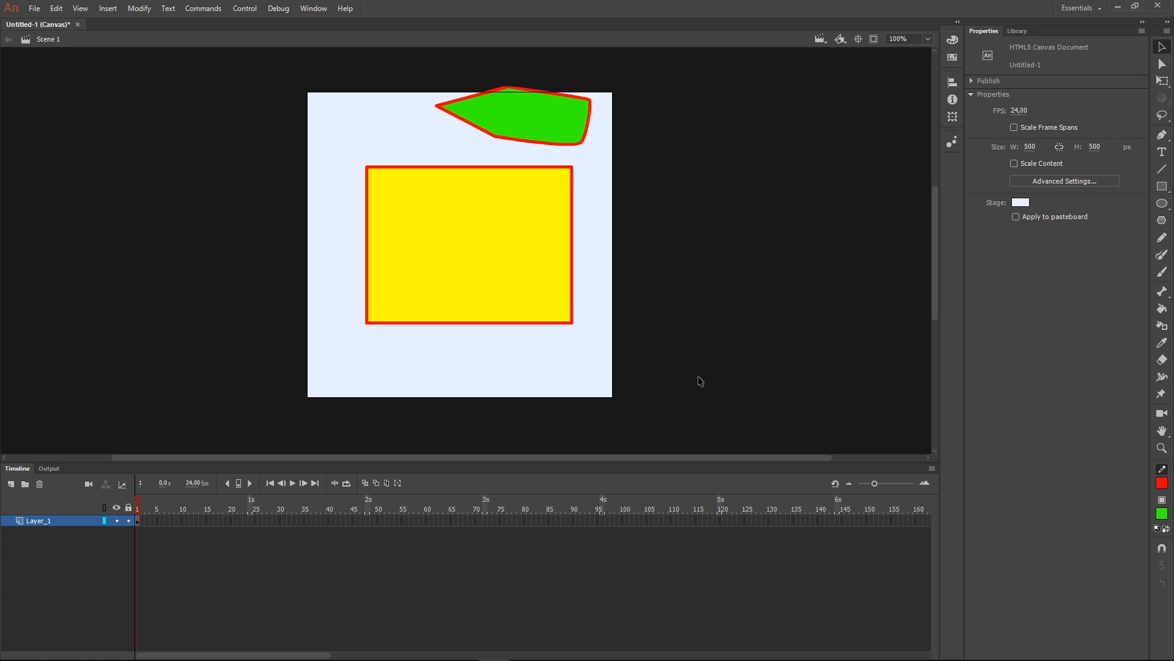
left_click_drag(670, 355, 339, 57)
key("Delete")
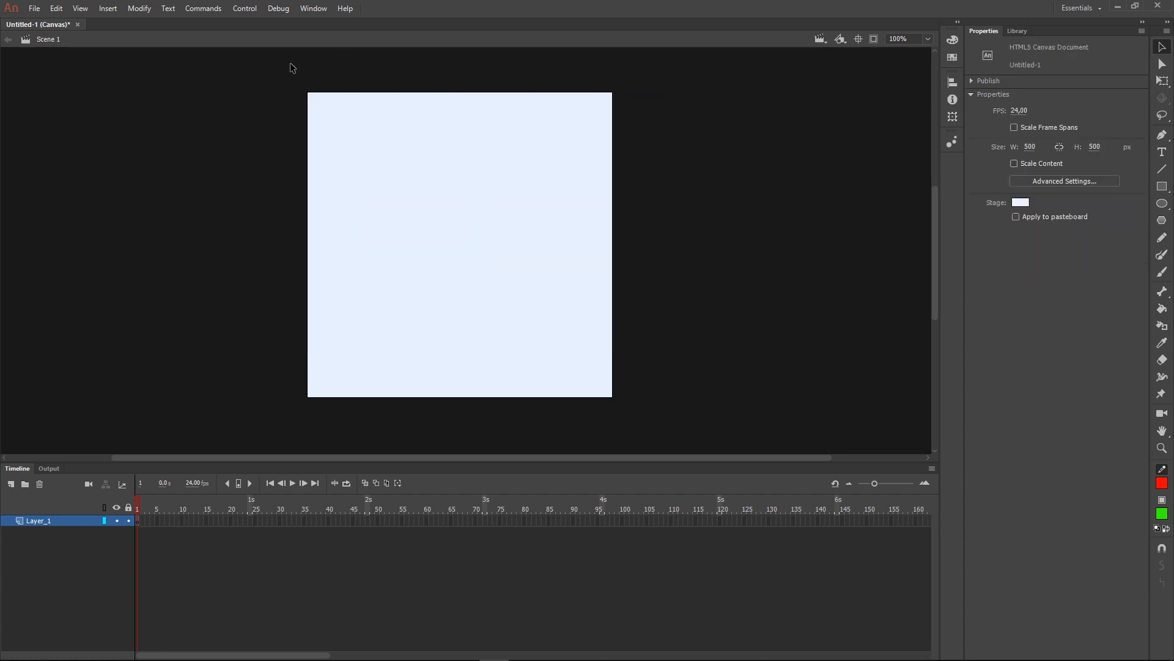
Draw a closed five-point red outline with straight sides in the stage's upper-left area using the Pen tool.
left_click(1163, 135)
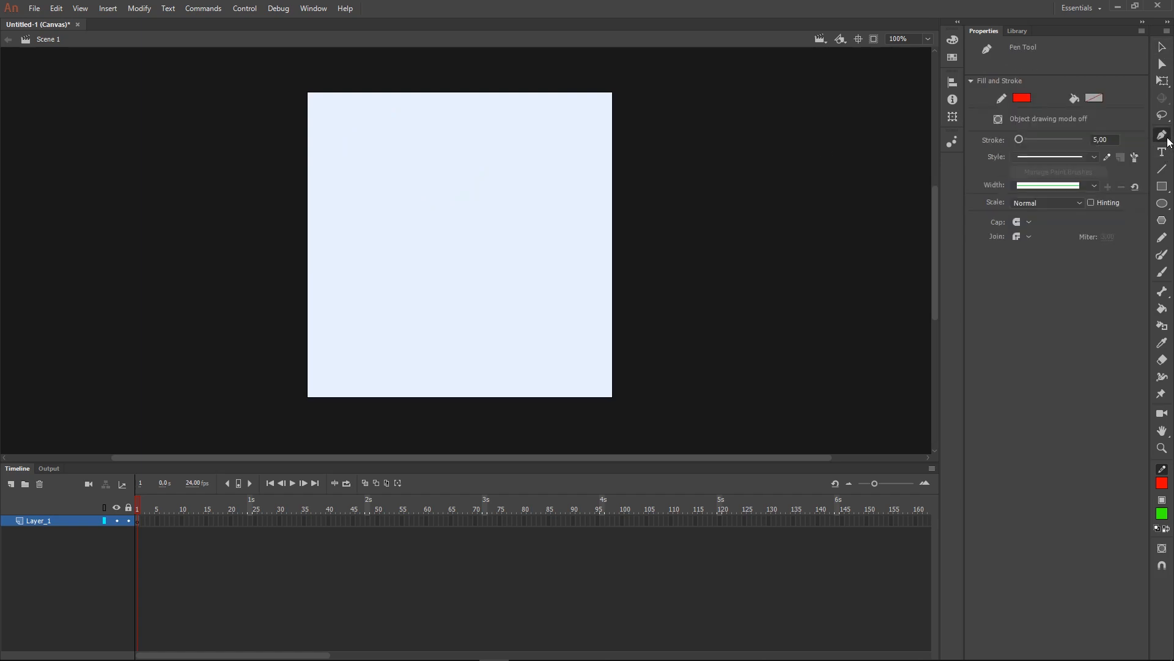
left_click(383, 118)
left_click(340, 206)
left_click(456, 251)
left_click(474, 169)
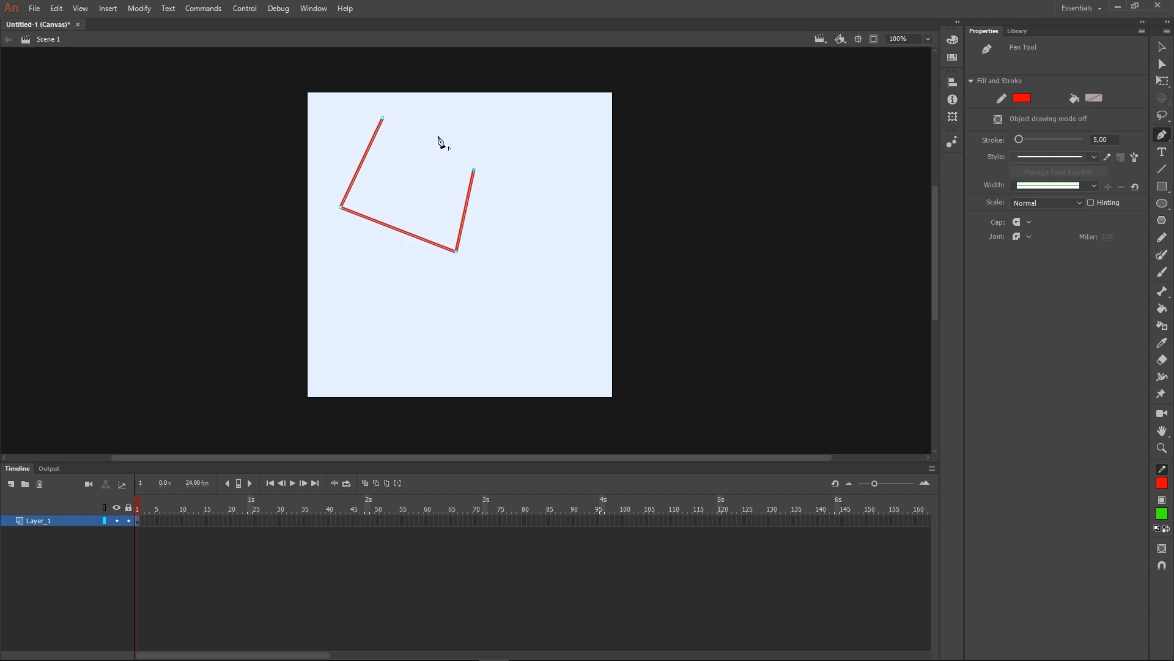
left_click(437, 135)
left_click(383, 119)
Draw a closed four-point red outline with curved sides and one upper corner point in the stage's lower middle using the Pen tool.
left_click(588, 302)
left_click_drag(398, 337, 397, 389)
left_click_drag(507, 375, 540, 364)
left_click_drag(564, 318, 558, 275)
left_click(515, 303)
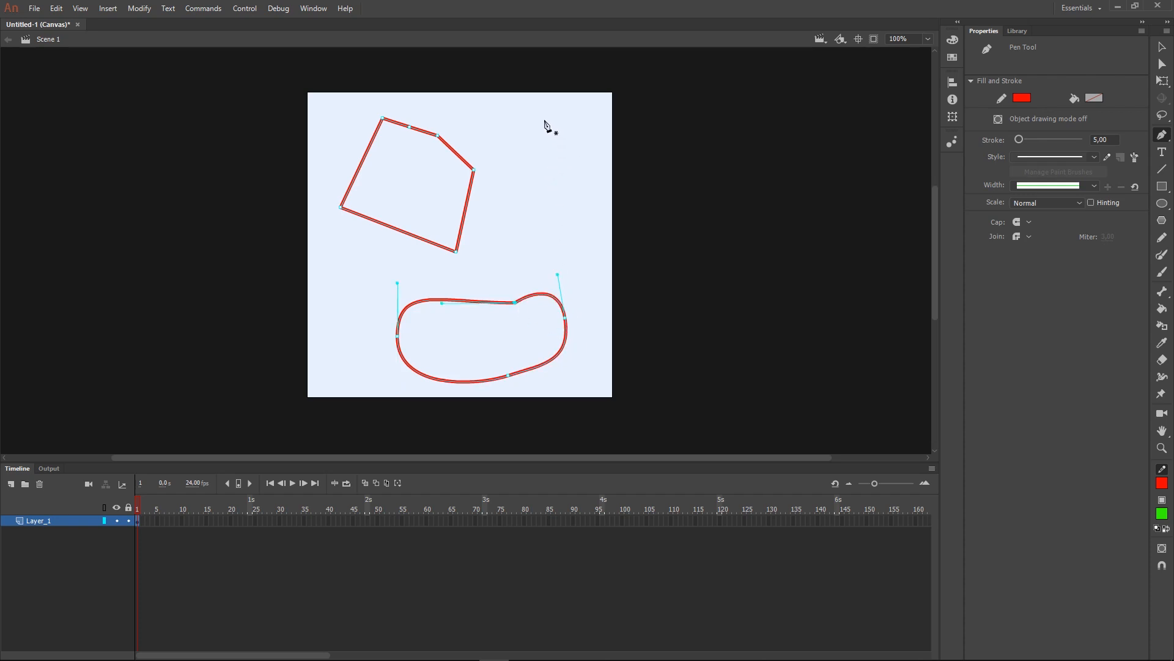
Draw a closed, rounded four-point red outline across the stage's upper-right corner, about 222 x 200 px, using the Pen tool.
left_click_drag(542, 116, 543, 189)
left_click_drag(623, 195, 661, 199)
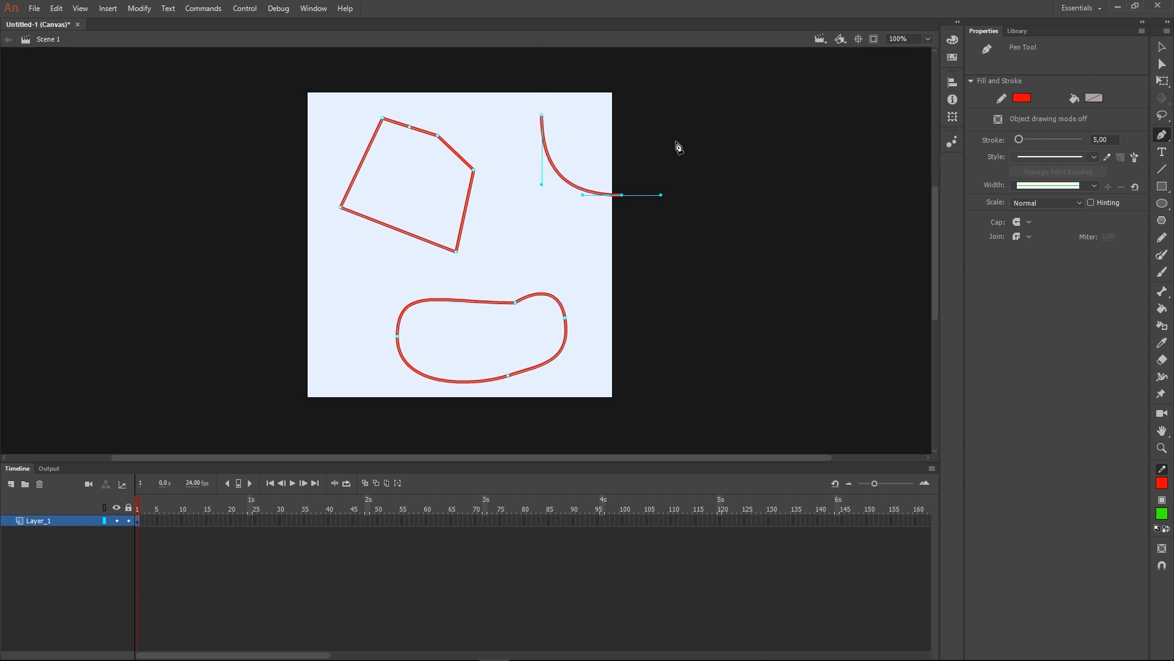
left_click_drag(677, 140, 678, 95)
left_click_drag(611, 73, 569, 73)
left_click_drag(542, 117, 544, 139)
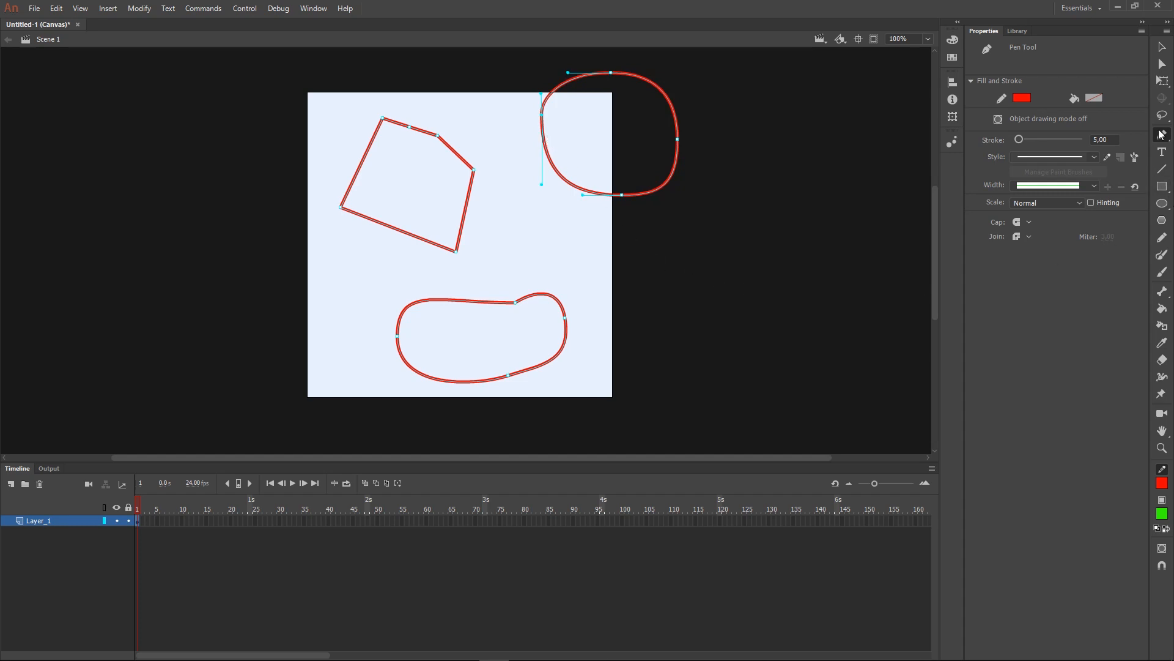
left_click(1163, 48)
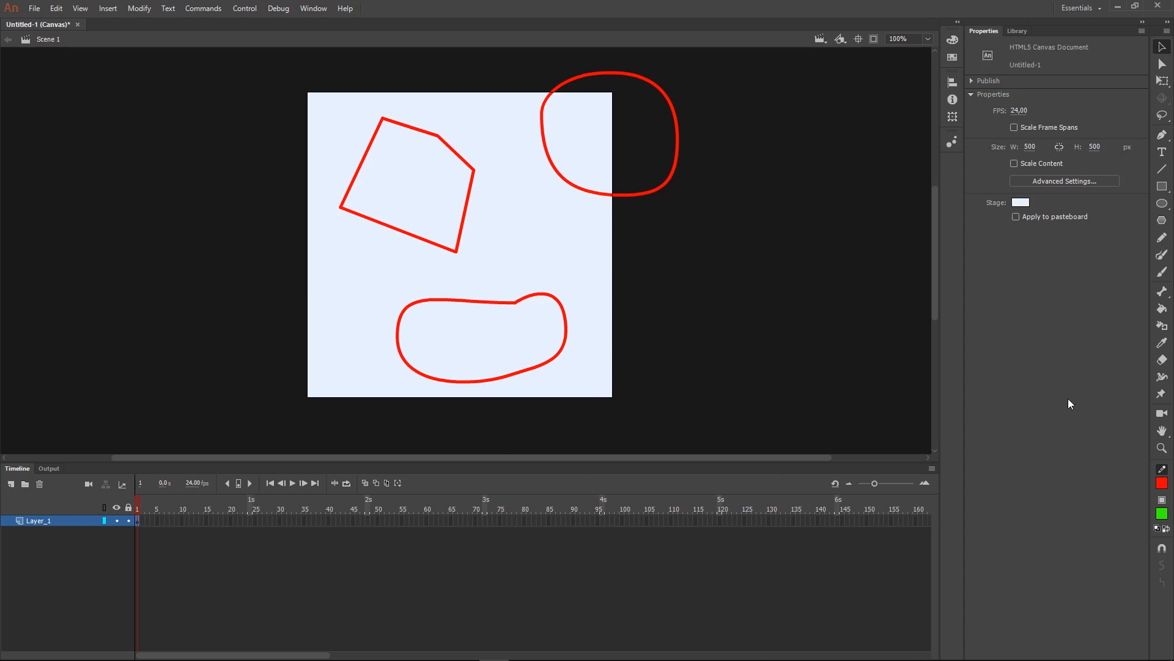
Fill the round outline with green, the straight-sided one with #6633FF and the lower curved one with pink using the Paint Bucket tool.
left_click(1163, 310)
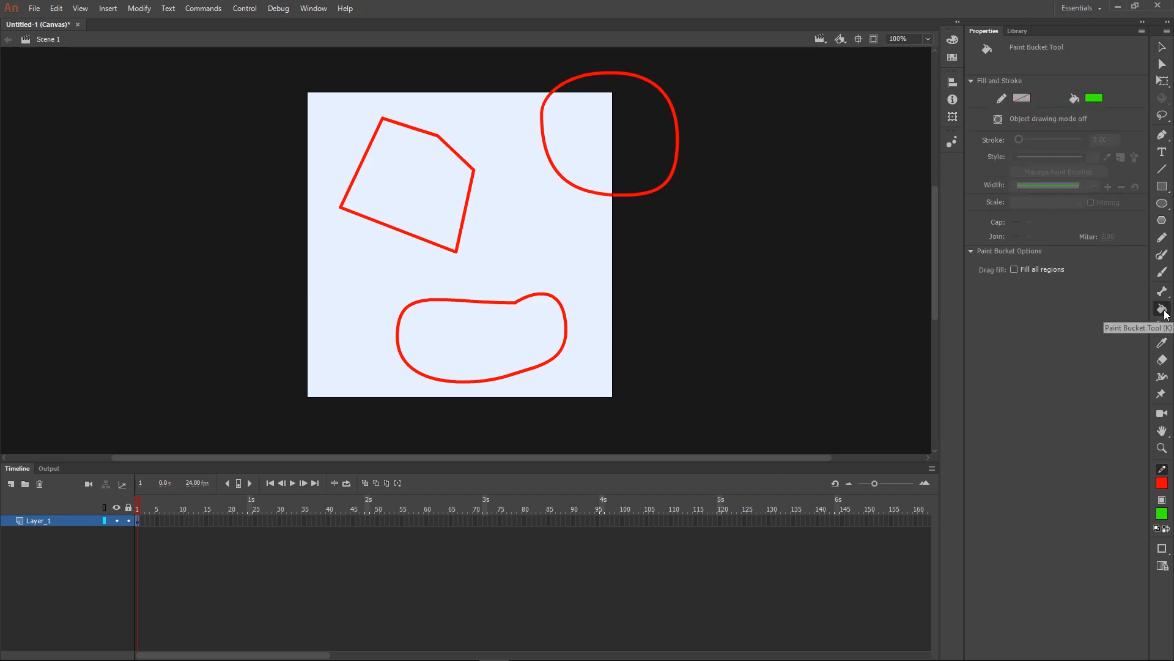
left_click(602, 141)
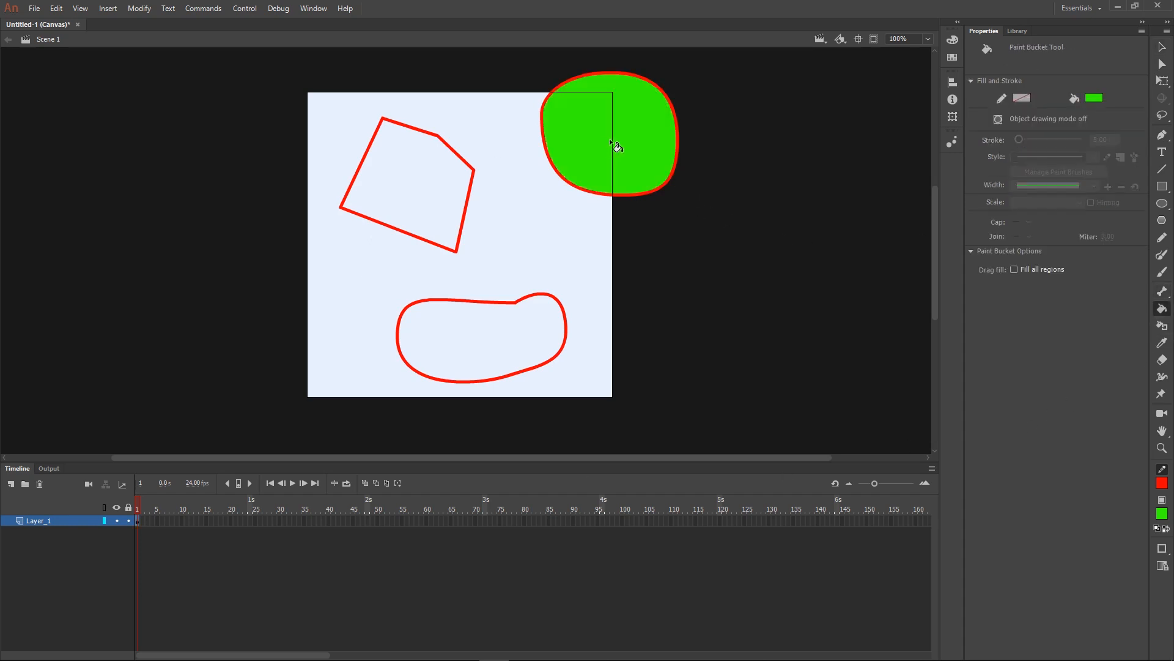
left_click(1095, 98)
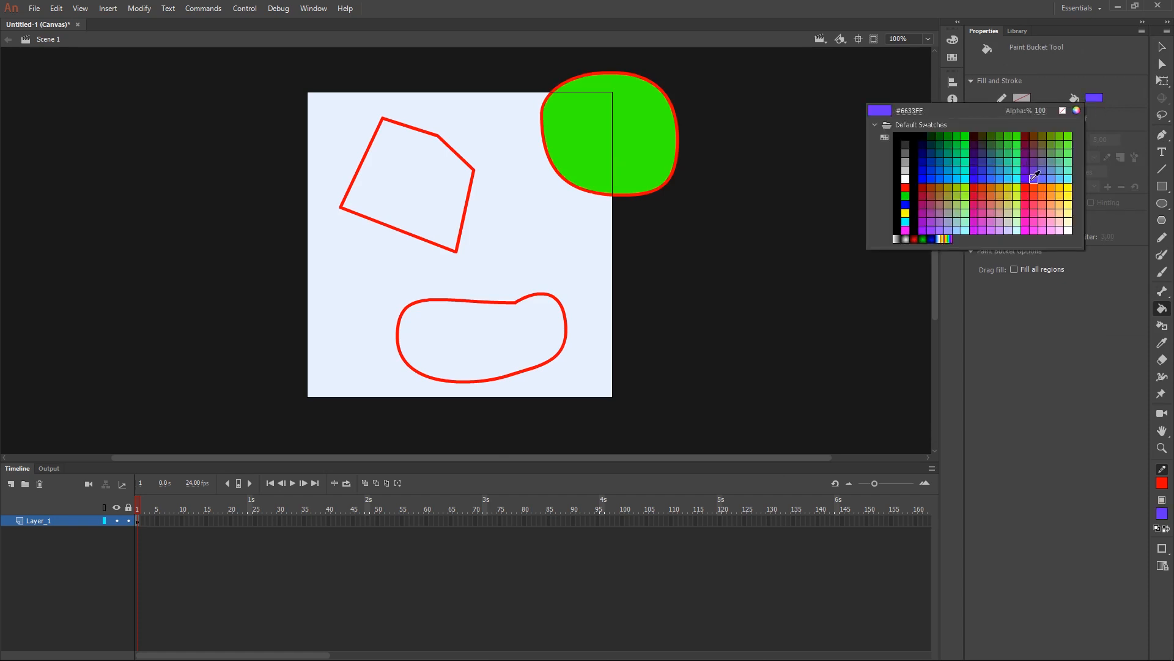
left_click(1034, 179)
left_click(401, 219)
left_click(1095, 97)
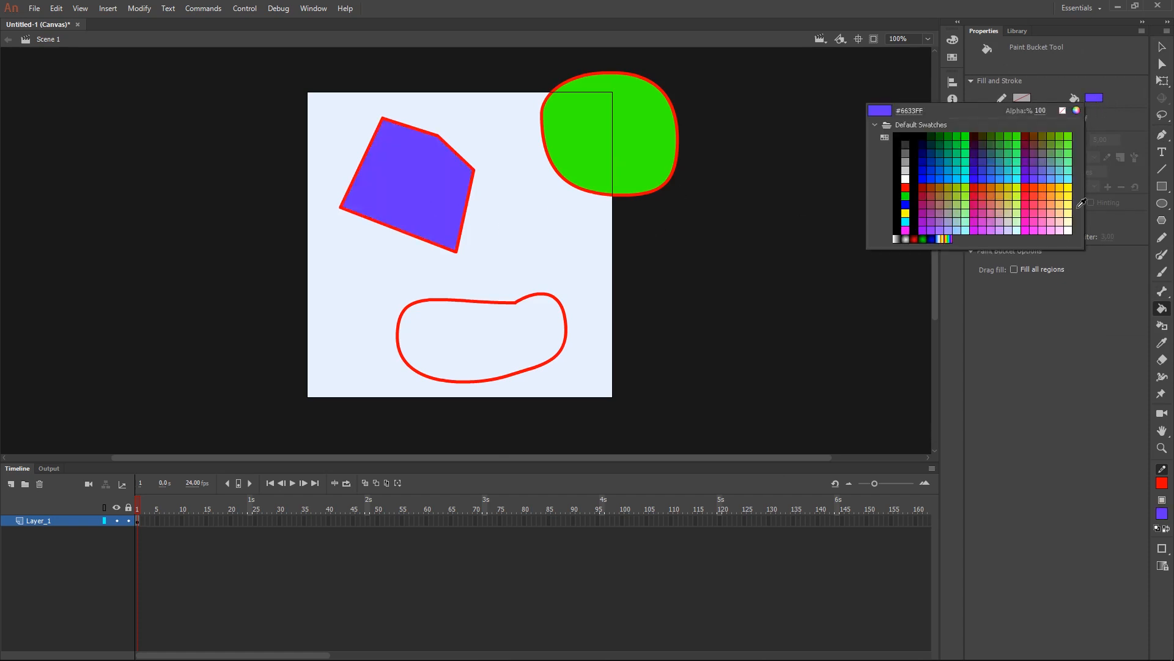
left_click(1043, 211)
left_click(521, 337)
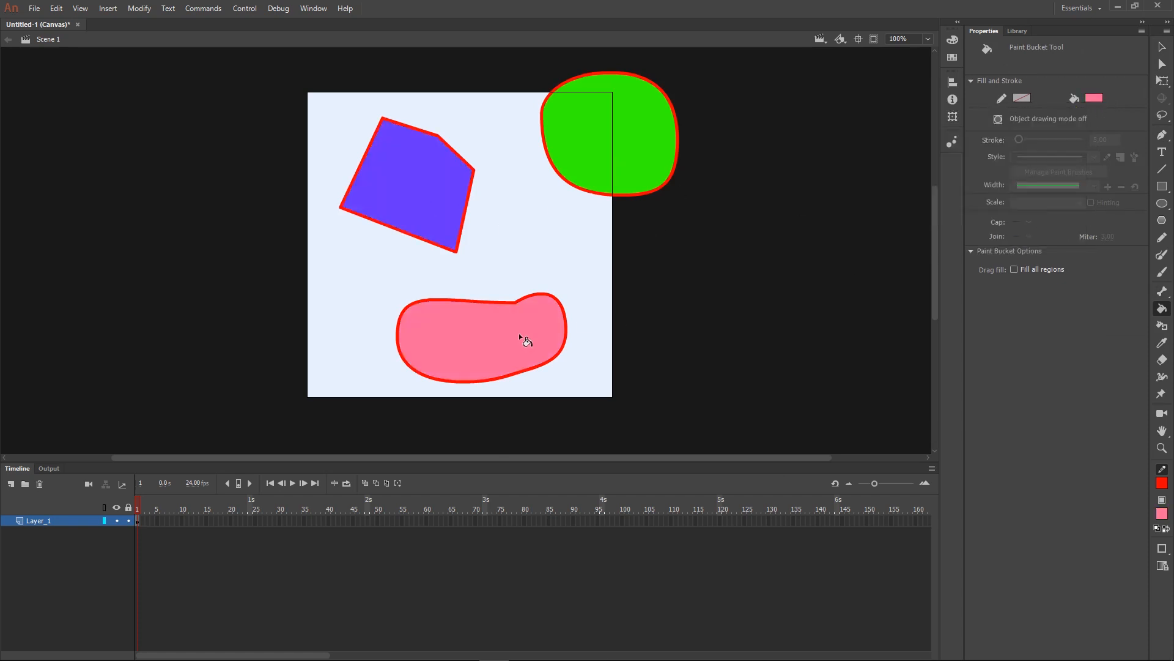
Remove the red outlines of the green round shape and the purple straight-sided shape by setting their stroke to no colour.
left_click(1162, 47)
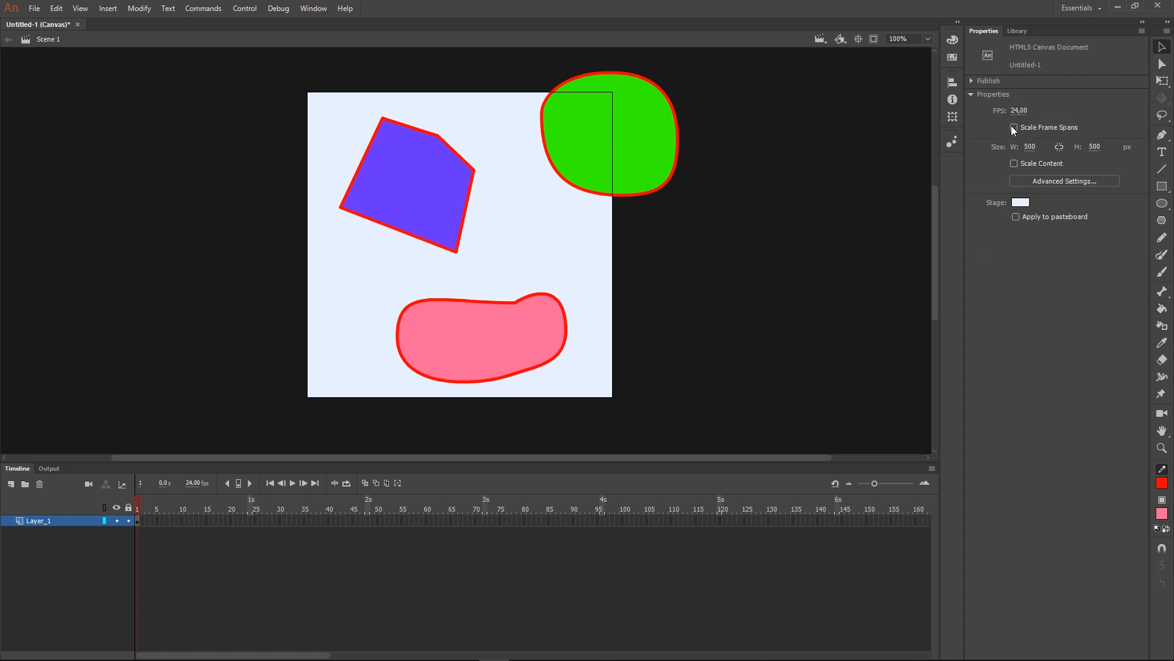
left_click(678, 136)
left_click(1025, 153)
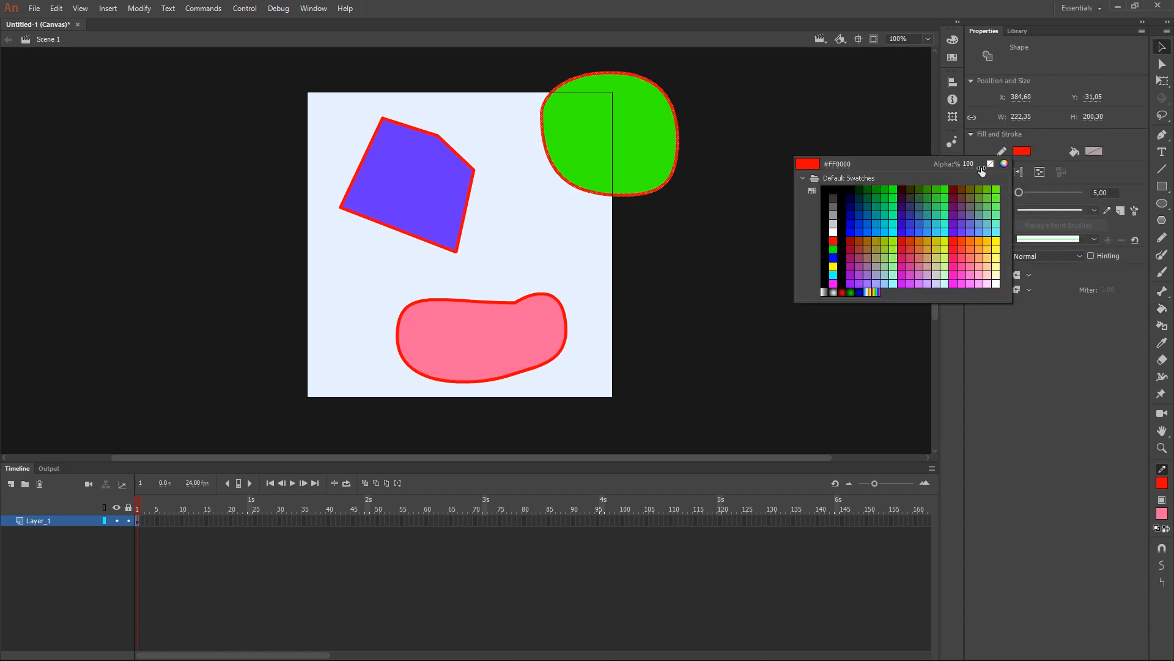
left_click(989, 167)
double_click(462, 162)
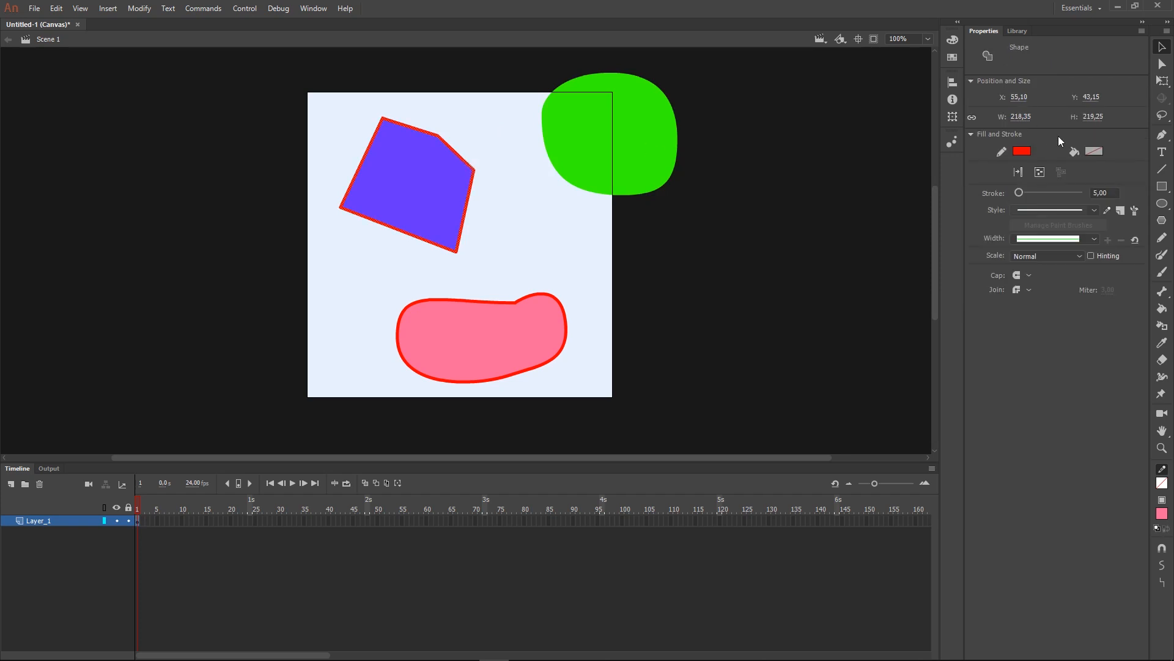
left_click(1020, 152)
left_click(991, 164)
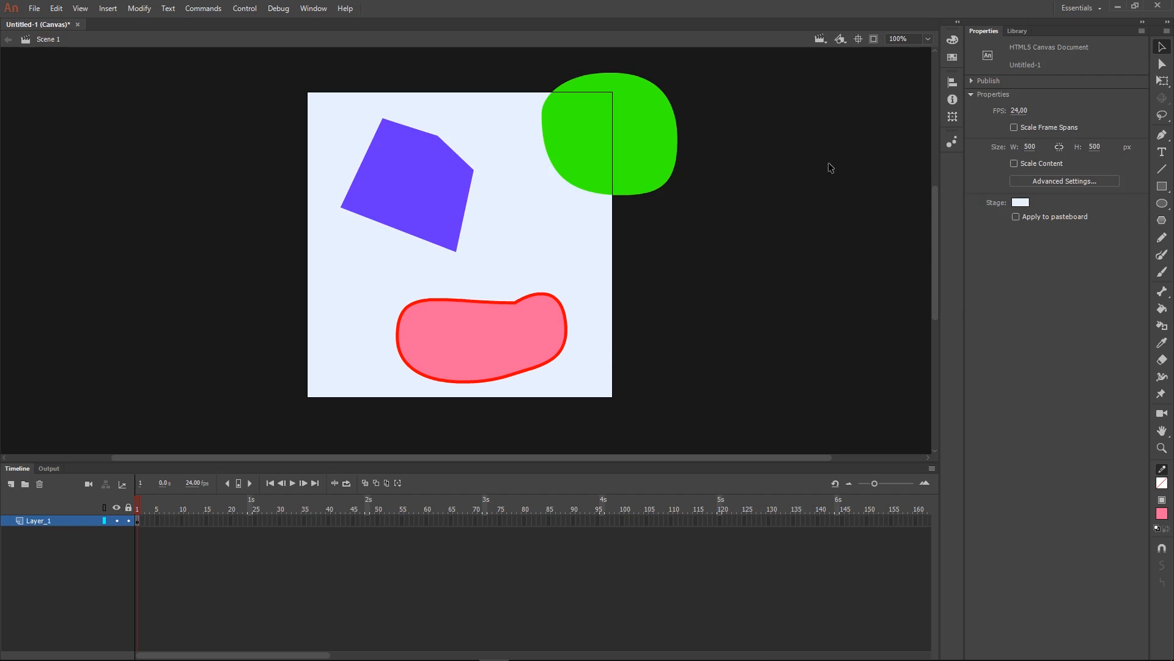
Delete all three filled shapes to empty the stage.
mouse_move(728, 63)
left_mouse_down()
mouse_move(588, 330)
mouse_move(209, 468)
left_mouse_up()
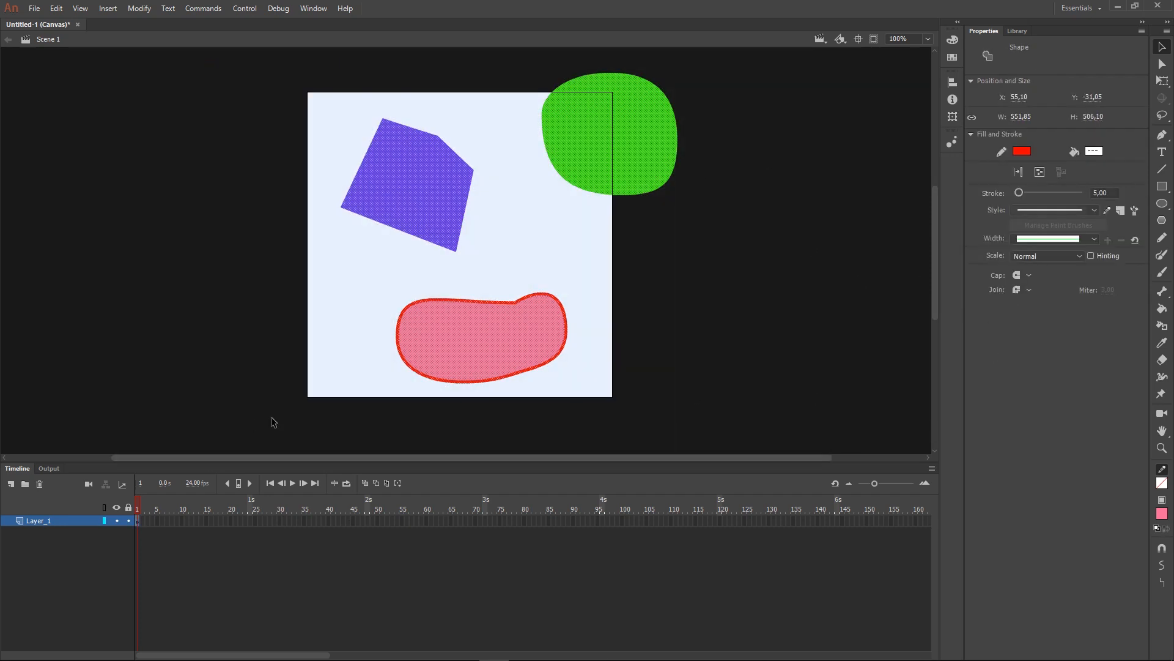
key("Delete")
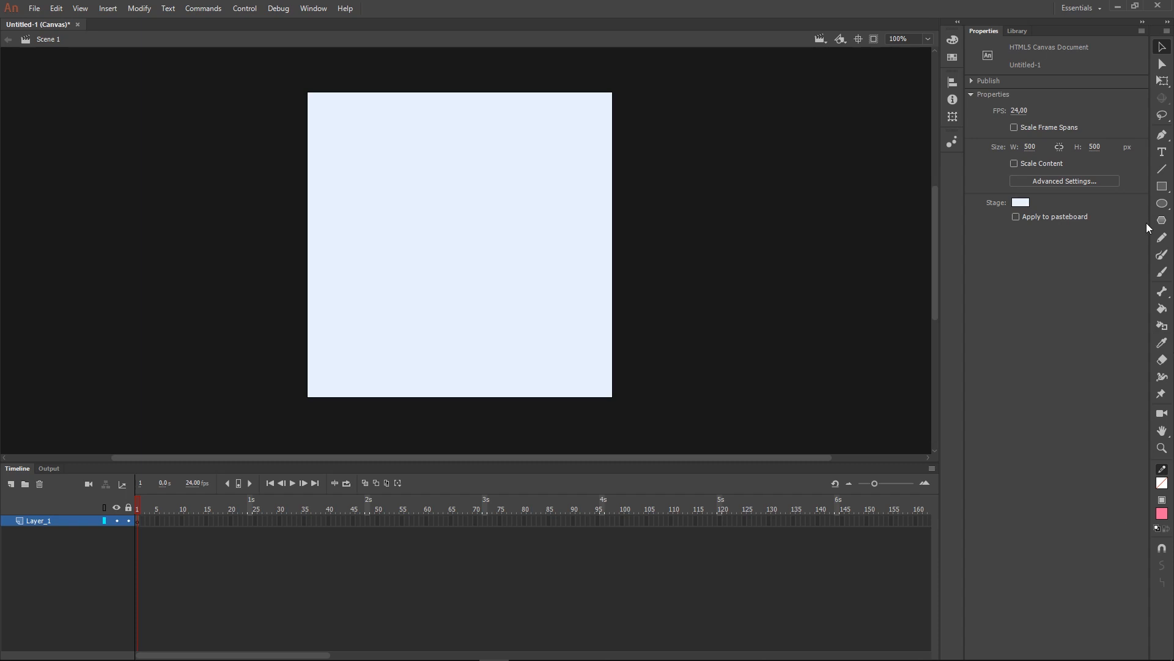
Set the Text tool to Static Text with a black text colour.
left_click(1164, 155)
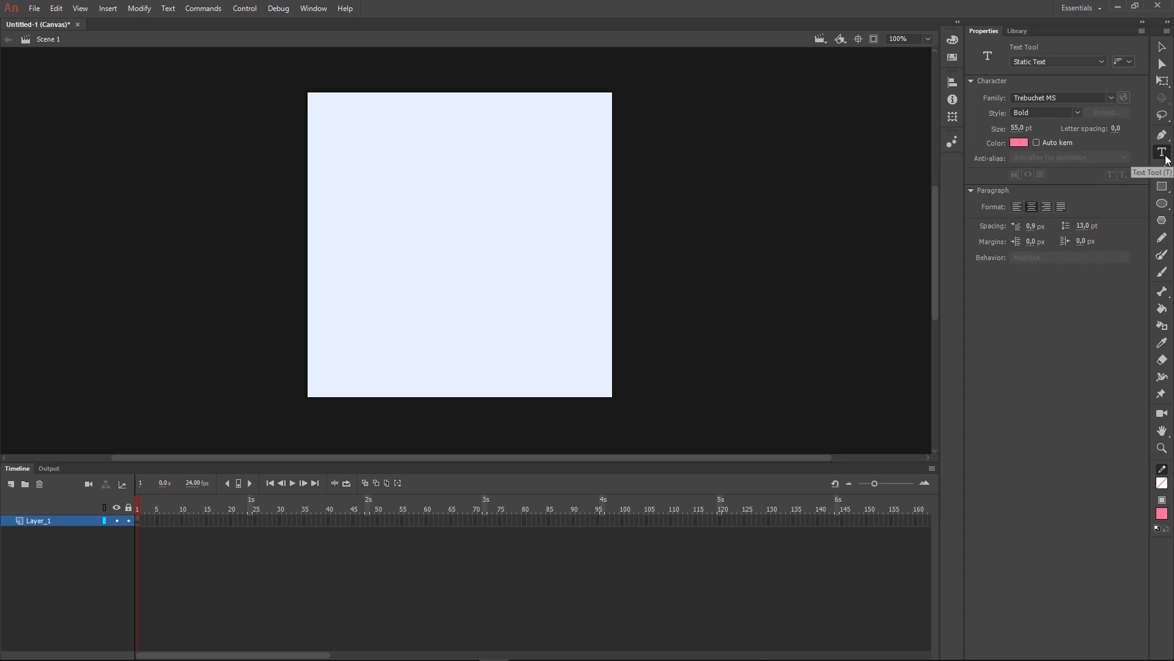
left_click(1102, 61)
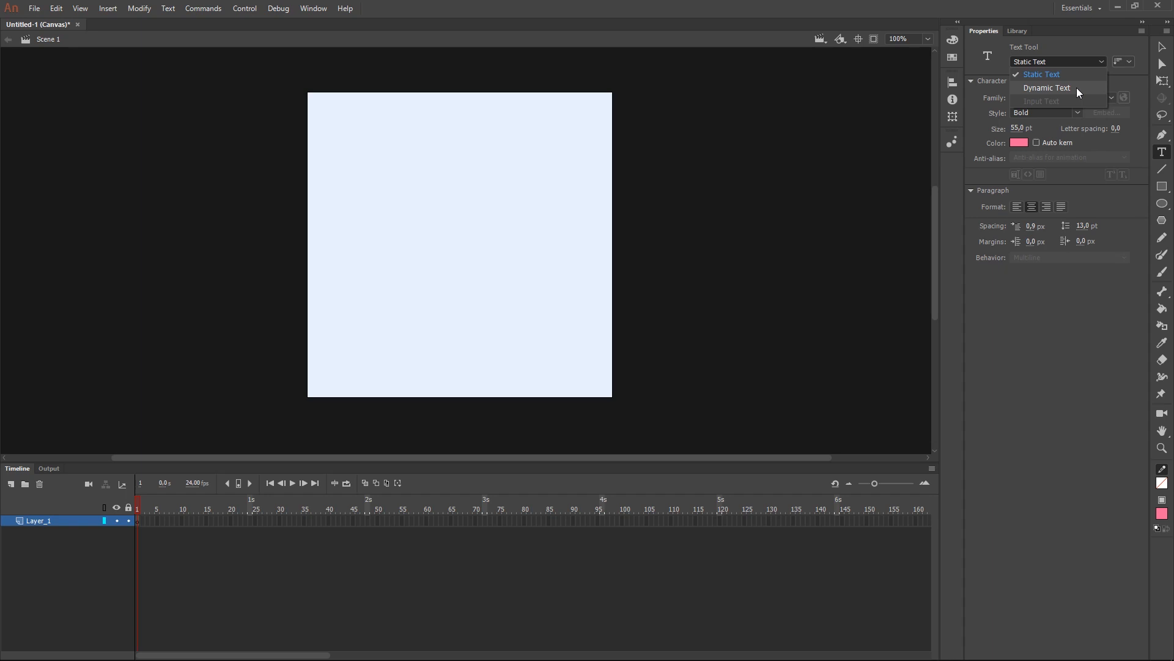
left_click(1029, 74)
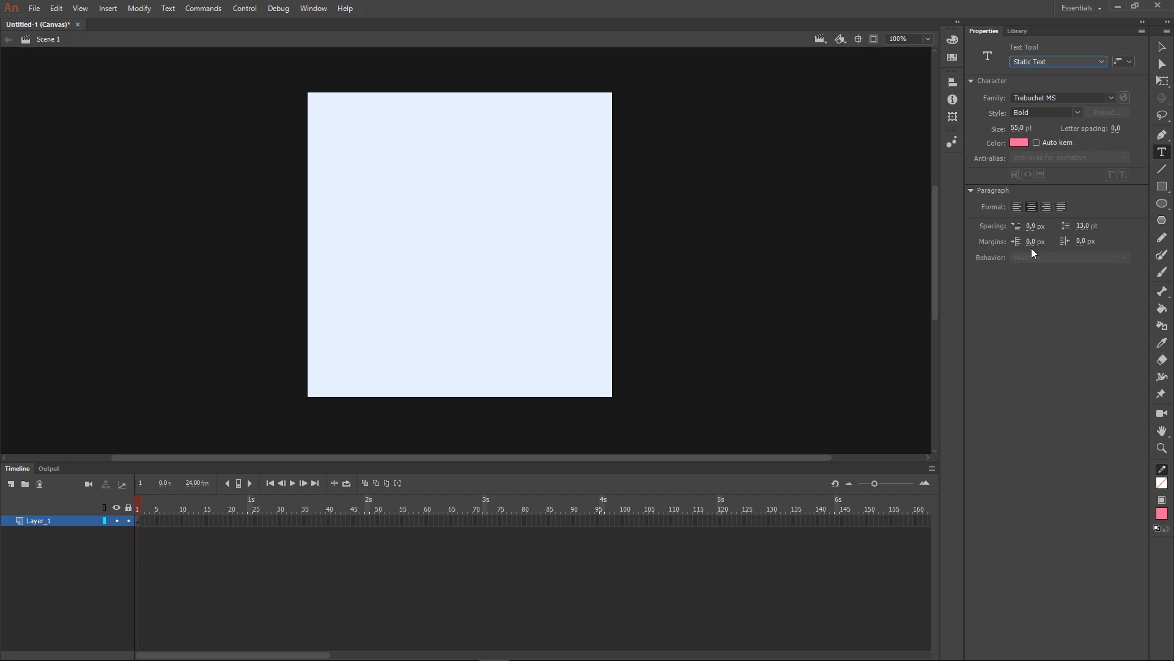
left_click(1016, 142)
left_click(834, 176)
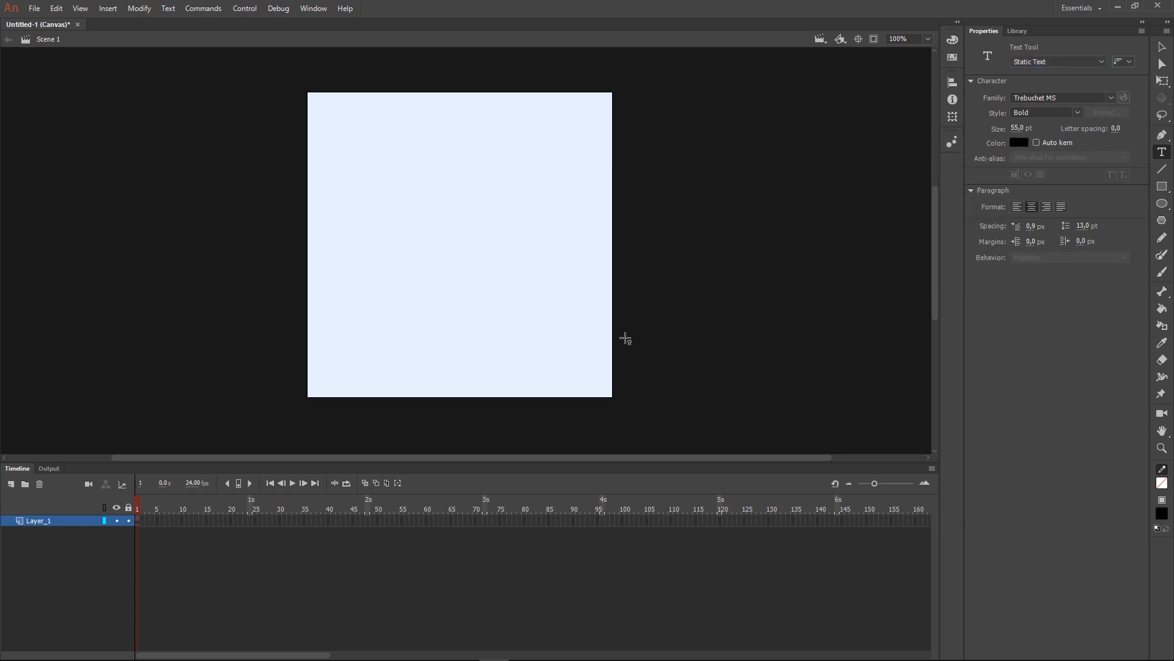
Add the text "thank you for watching" in the stage's upper-left area, with a line break before "for".
left_click(360, 185)
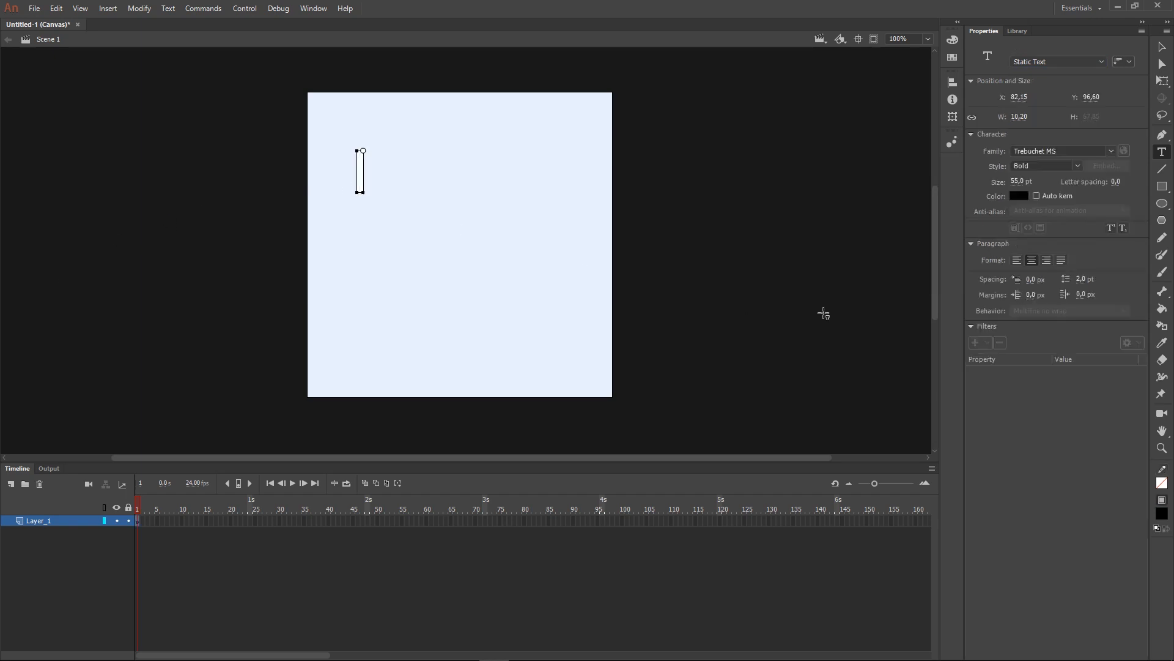
type("thank")
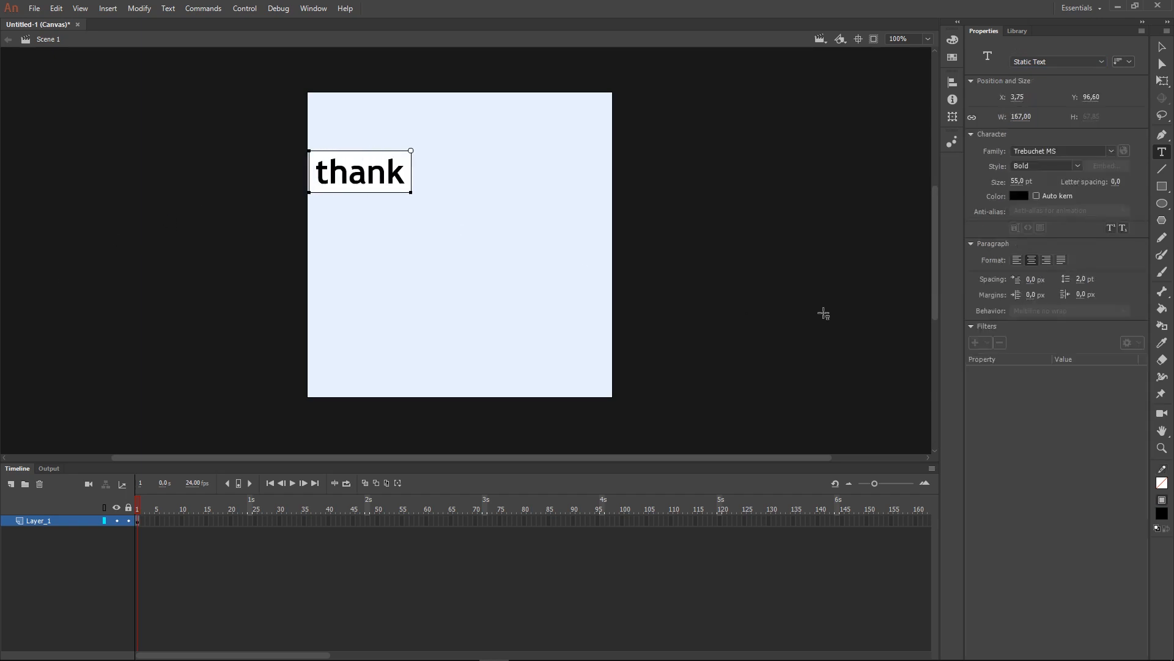
type(" you f")
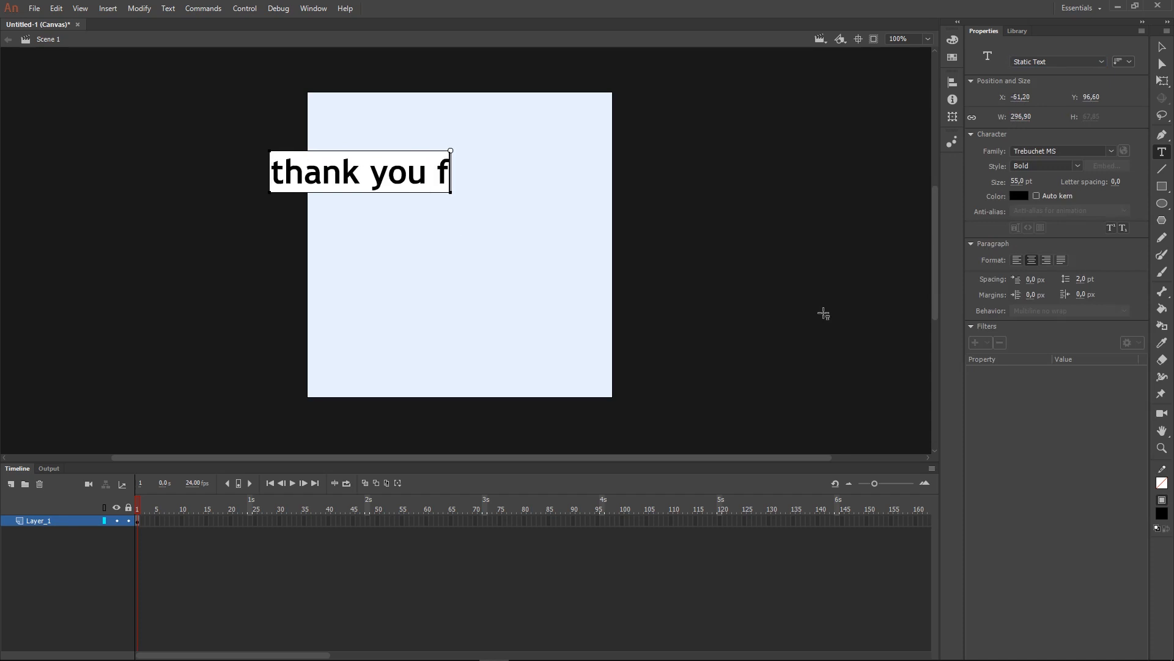
type("or watching")
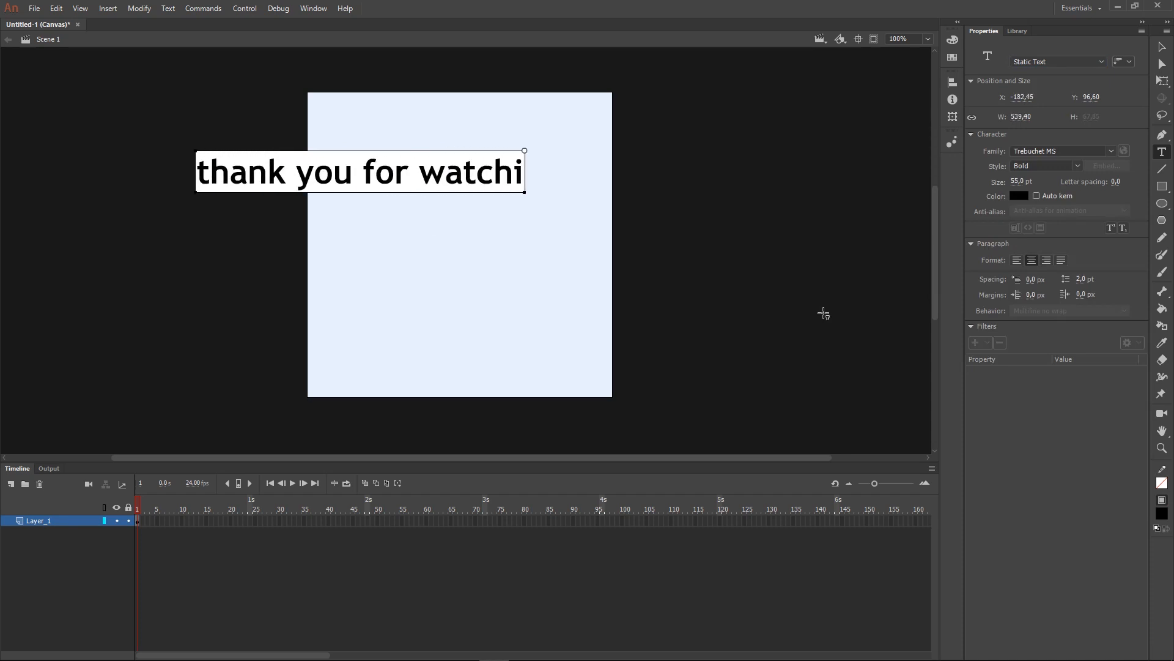
left_click(350, 174)
key("Return")
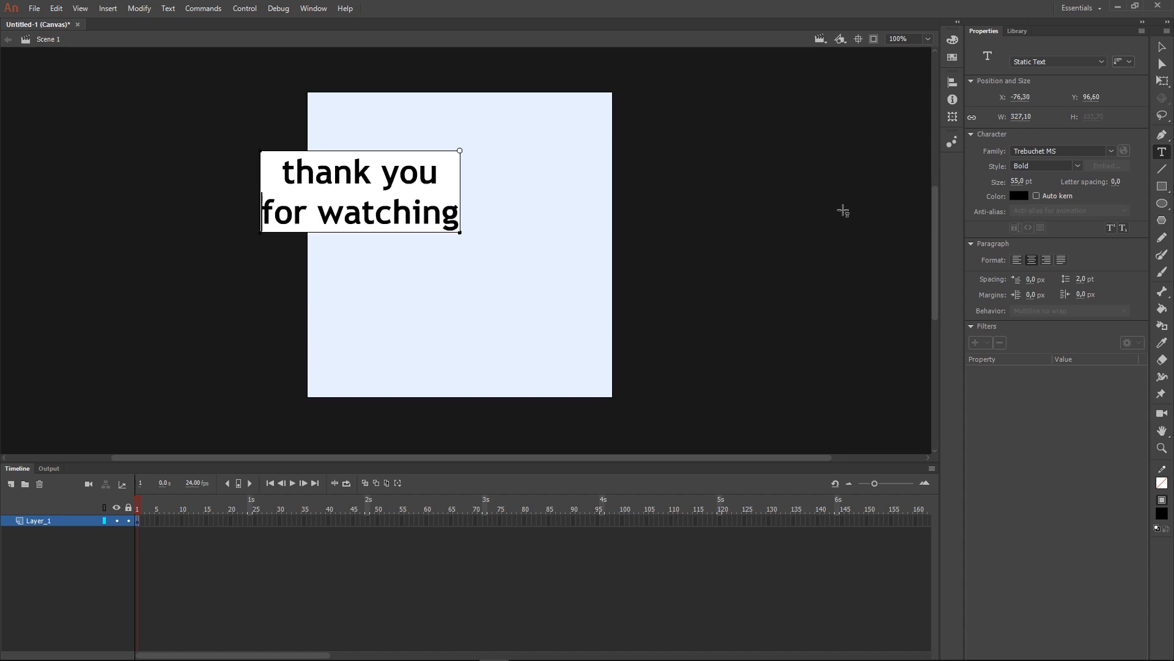
Move the two-line text to the stage's upper middle, at about X 92, Y 80, and deselect it.
left_click(1162, 47)
left_click_drag(414, 165, 516, 155)
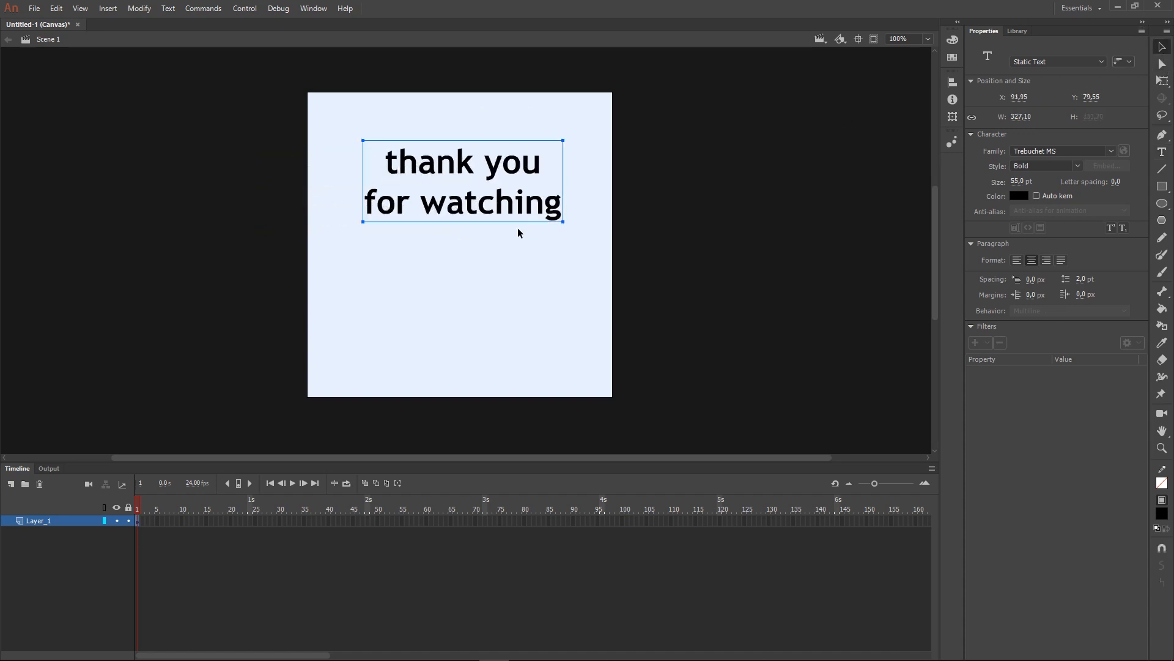
left_click(527, 270)
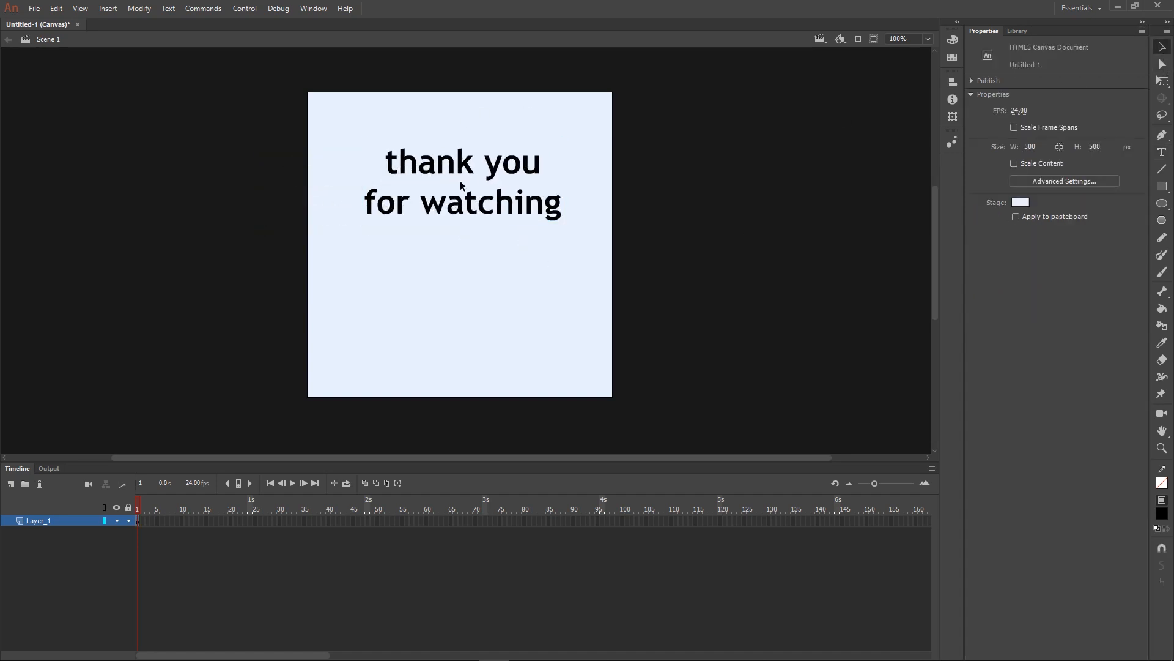
Format the "thank you for watching" text at 57 pt in dark green, with letter spacing 7 and line spacing 11 pt.
left_click(475, 178)
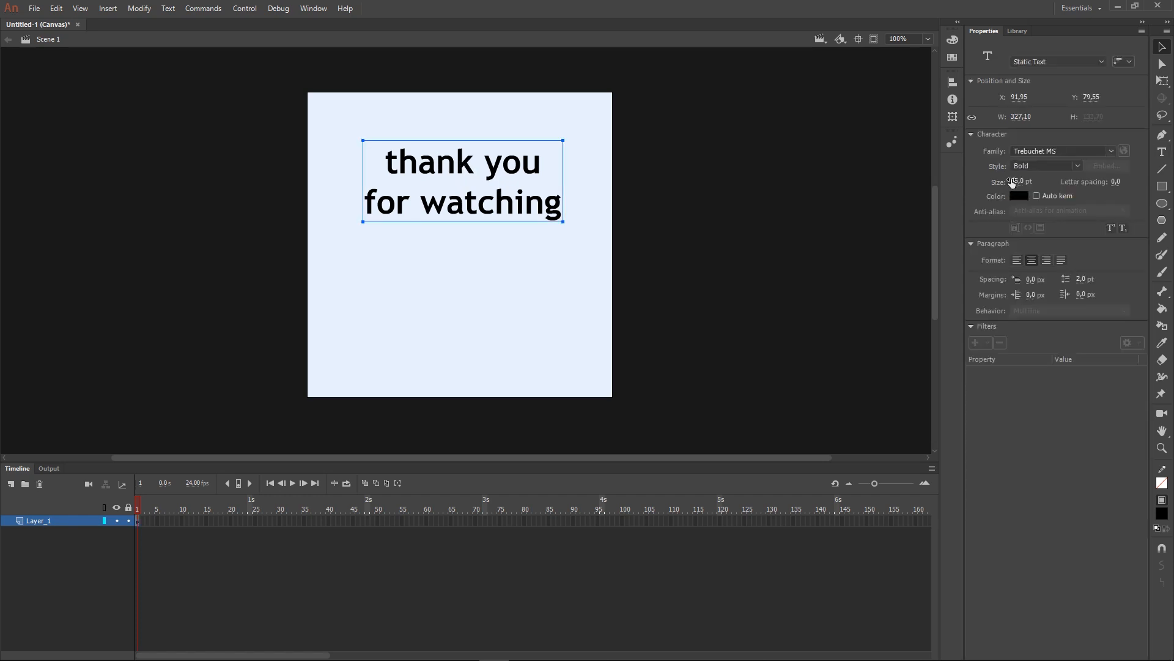
mouse_move(1013, 182)
left_mouse_down()
mouse_move(1027, 182)
mouse_move(1016, 183)
left_mouse_up()
left_click(1018, 196)
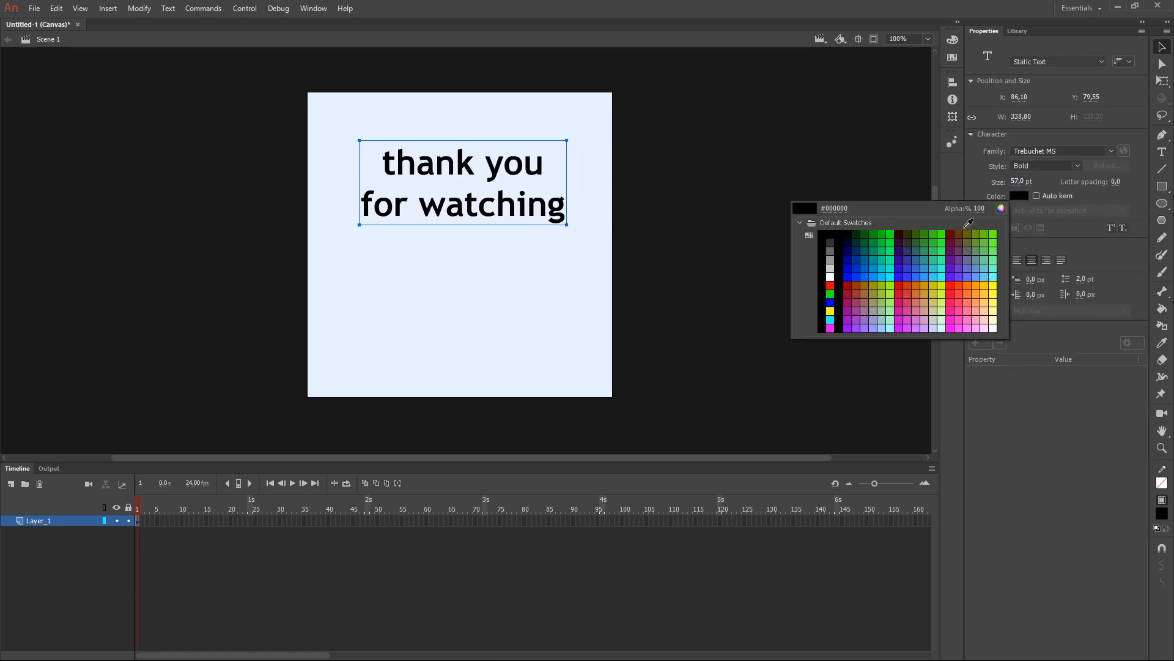
left_click(930, 234)
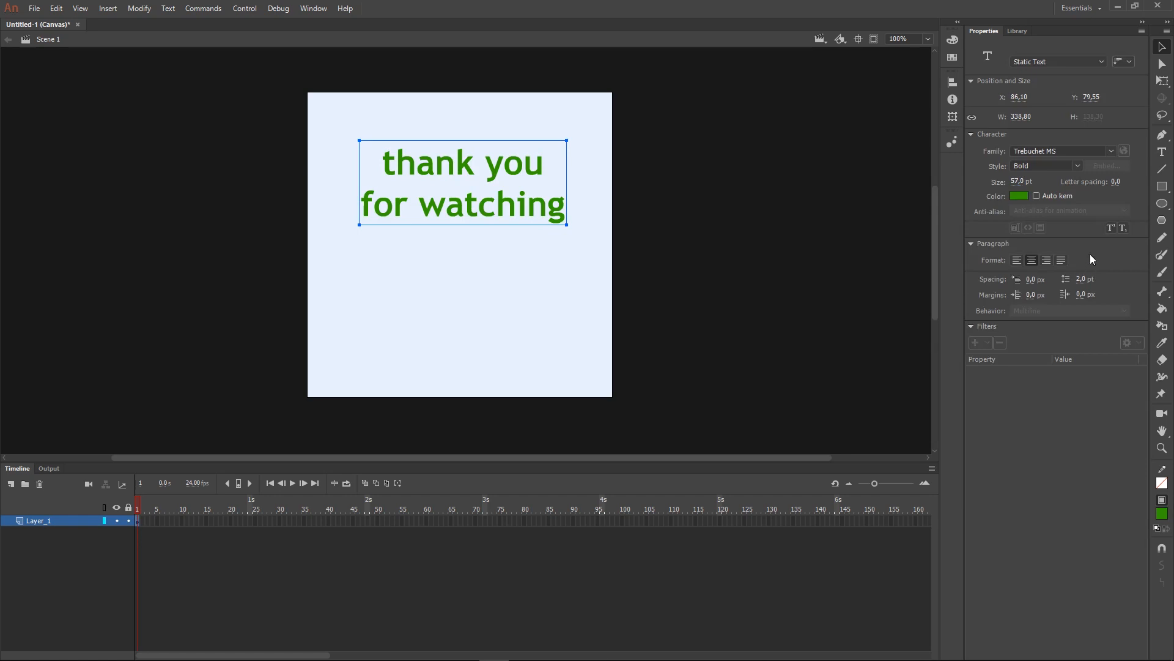
left_click_drag(1117, 181, 1123, 181)
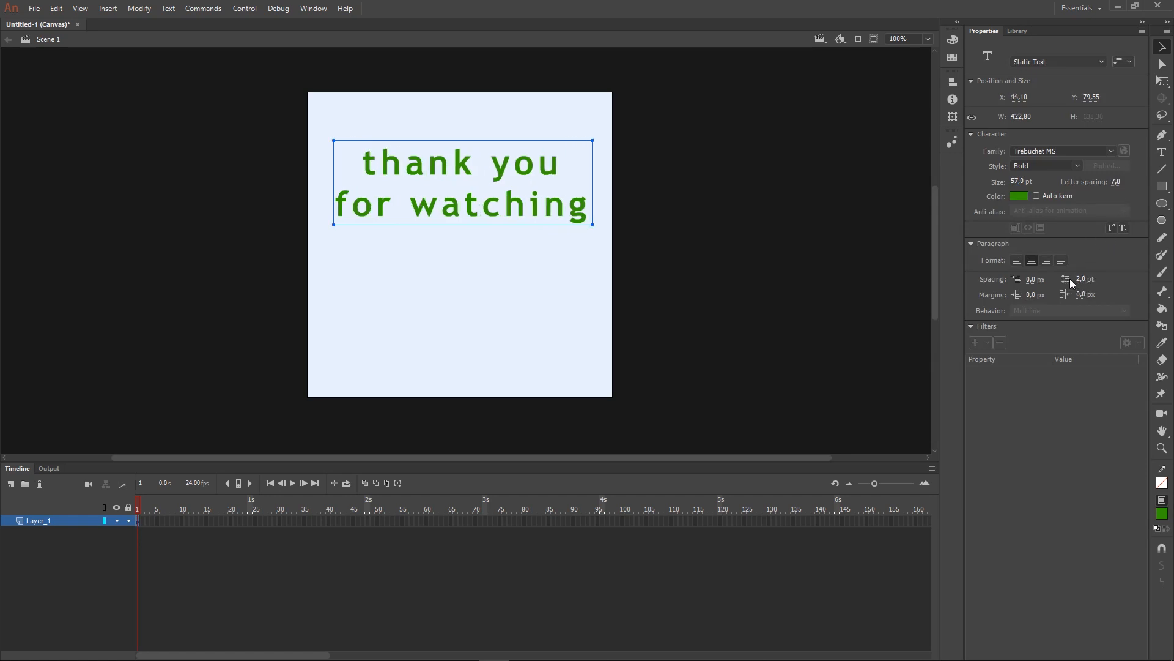
left_click_drag(1080, 278, 1027, 264)
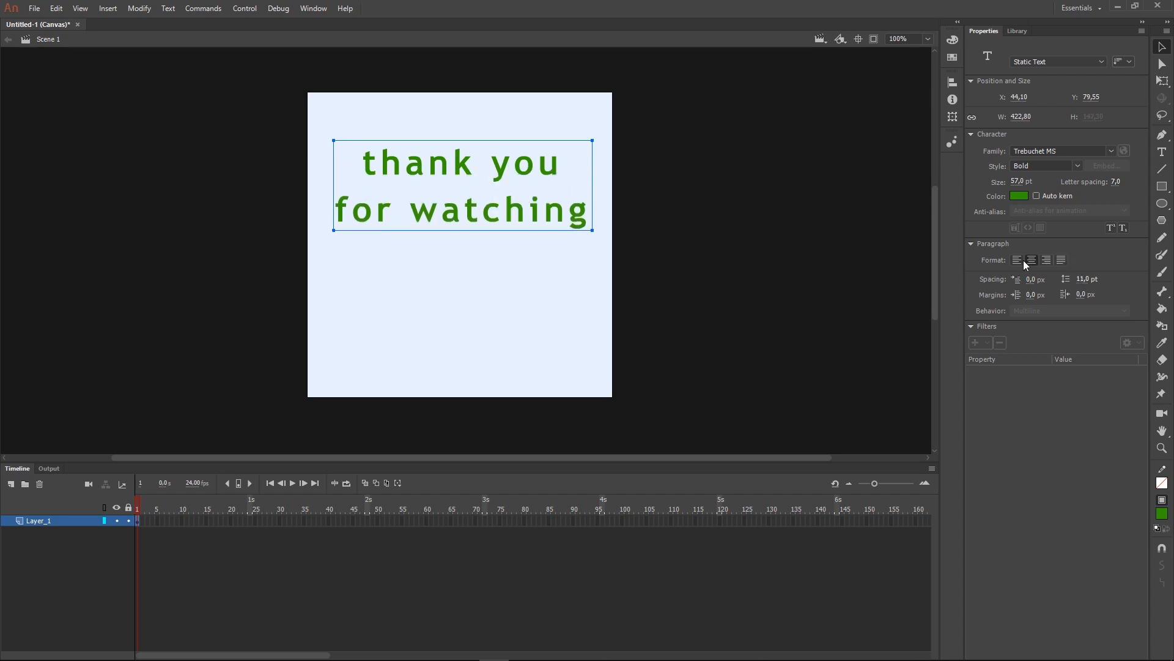
Try left and right paragraph alignment on the text, and return it to centred alignment.
left_click(1016, 261)
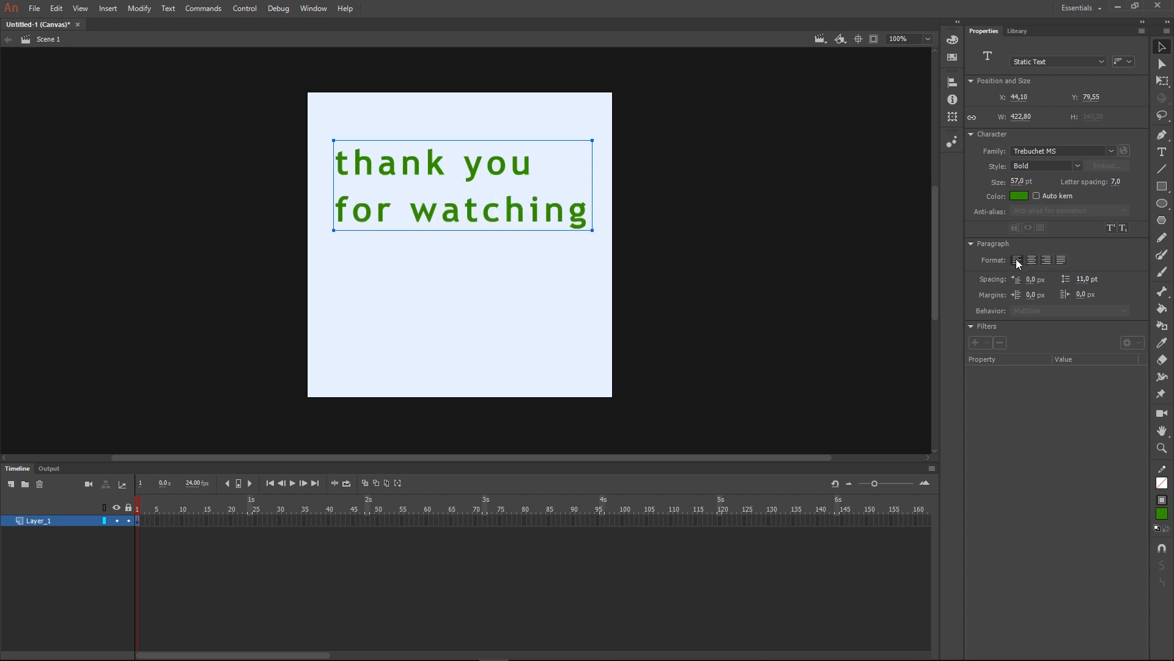
left_click(1032, 261)
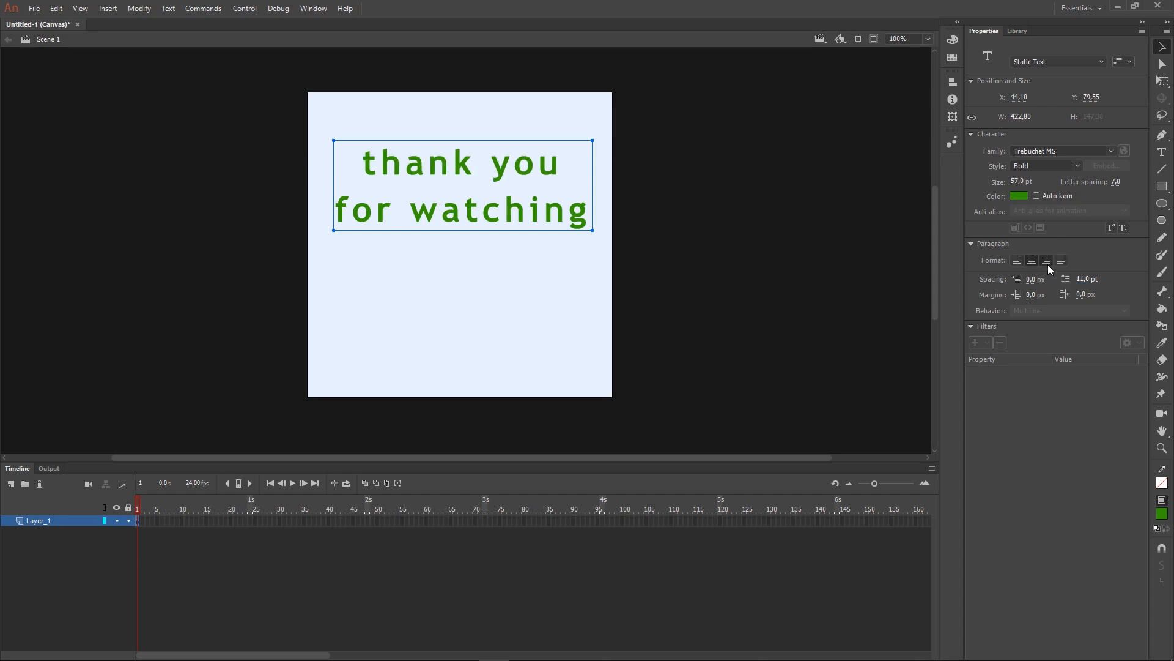
left_click(1047, 262)
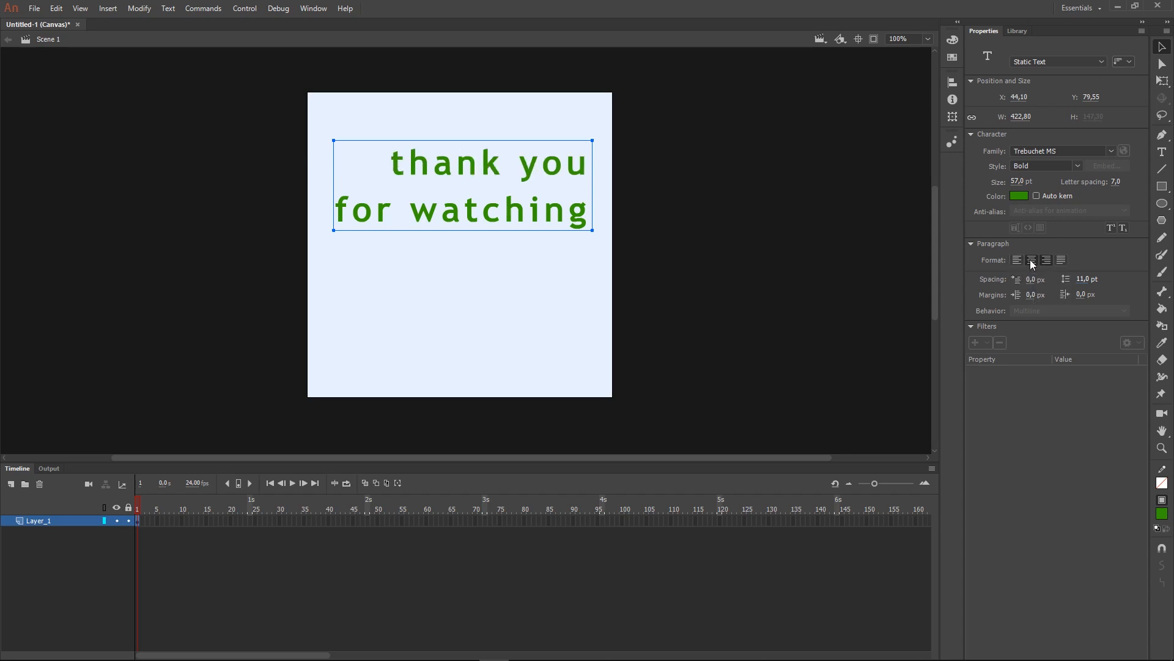
left_click(1032, 262)
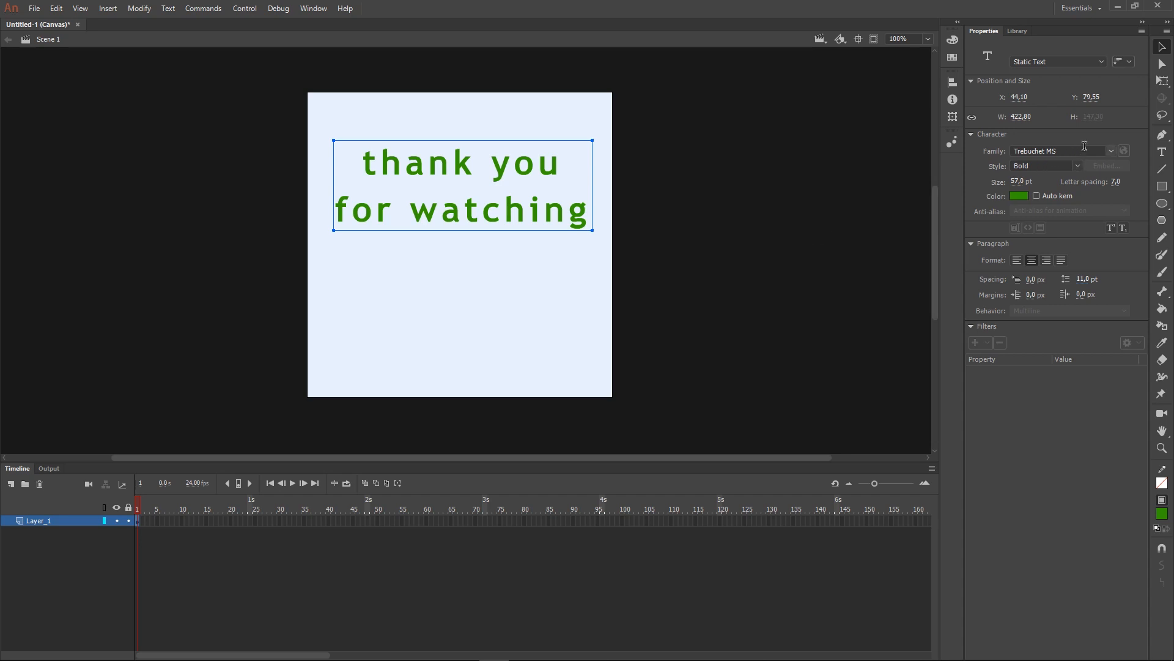
Scale the text down proportionally about its centre with Free Transform to about 239 px wide, keeping it selected.
left_click(1165, 86)
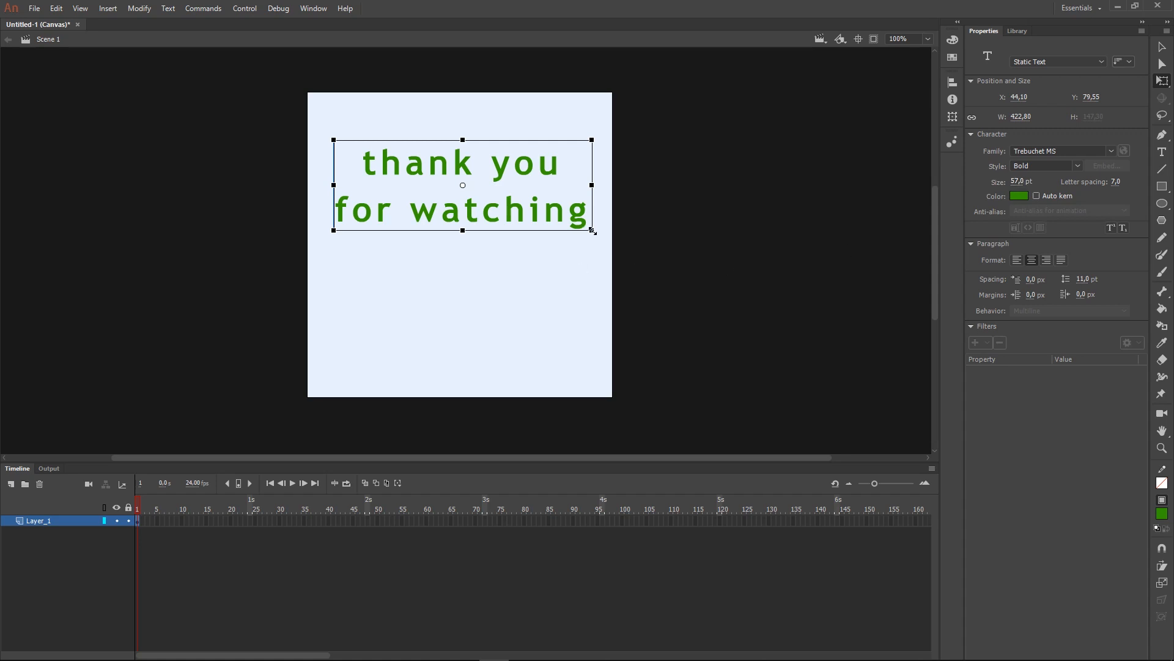
left_click_drag(592, 231, 548, 211)
left_click(548, 254)
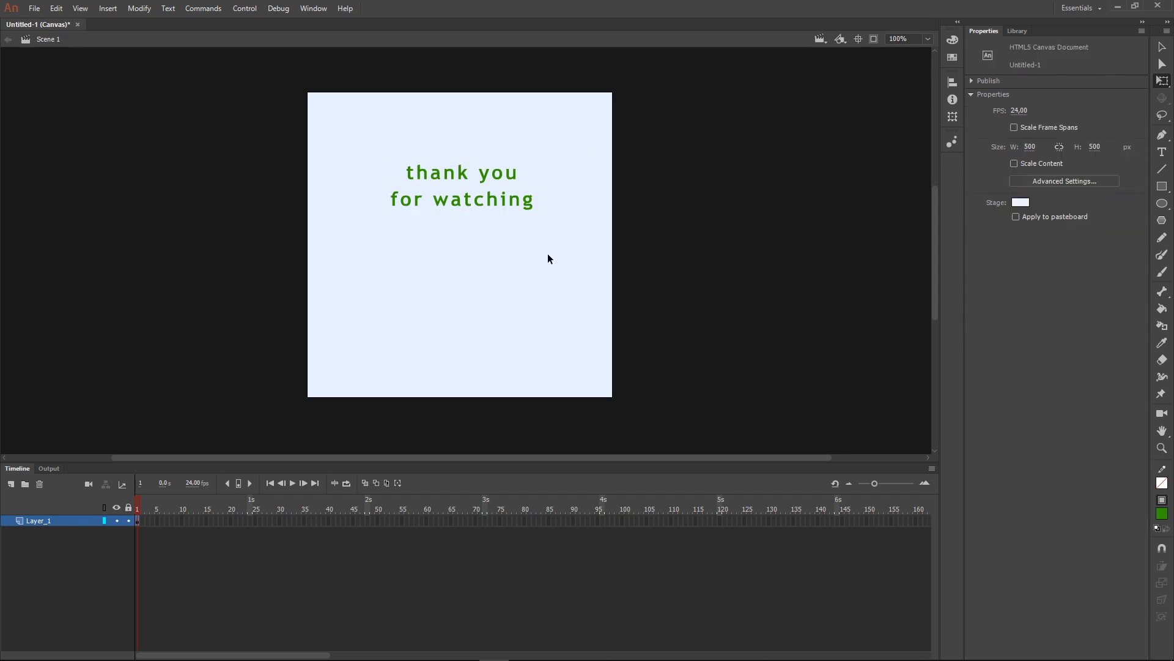
left_click(497, 176)
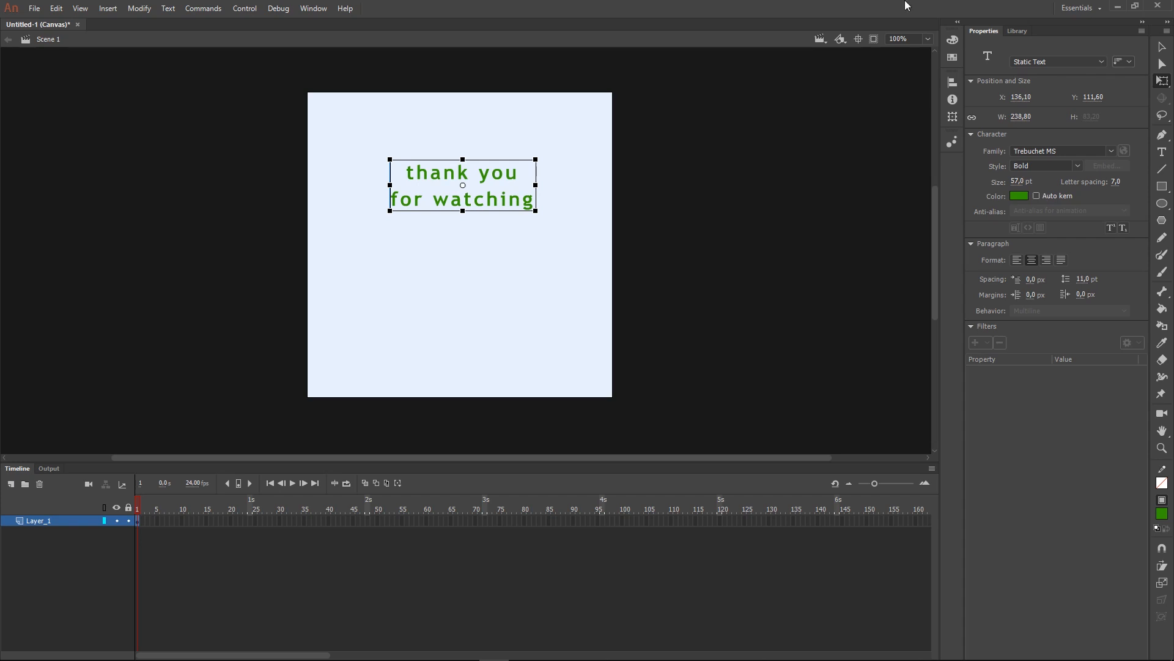
Move the text to about X 51, Y 103, and try aligning it to the stage's left edge, horizontal centre and right edge.
left_click_drag(477, 177, 427, 171)
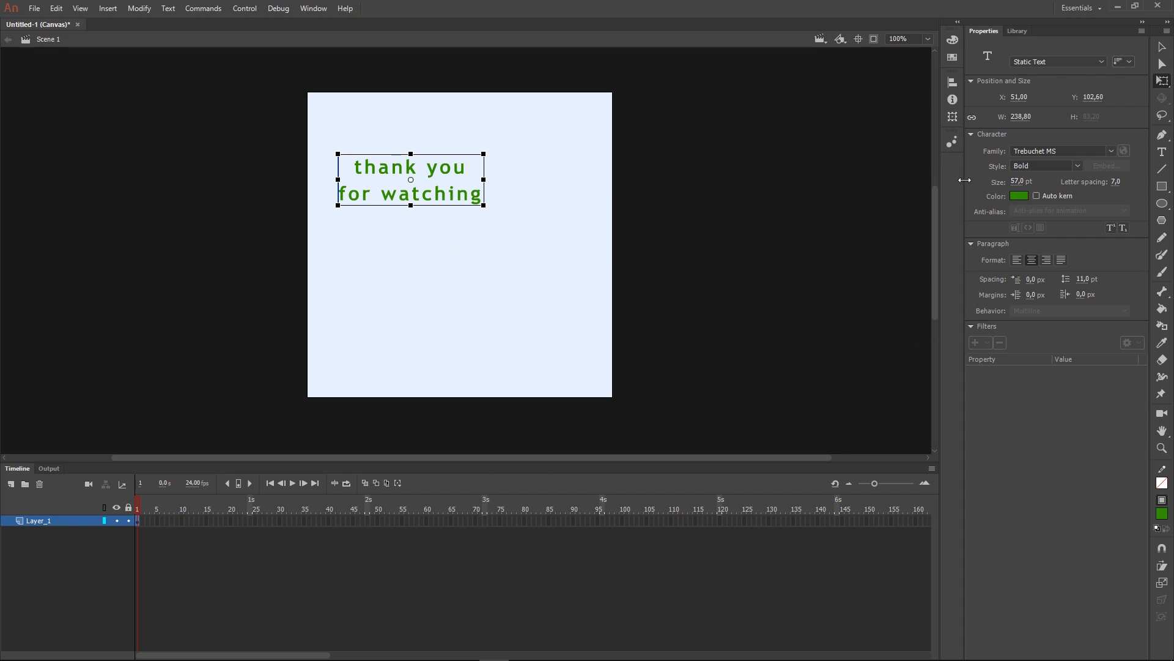
left_click(954, 83)
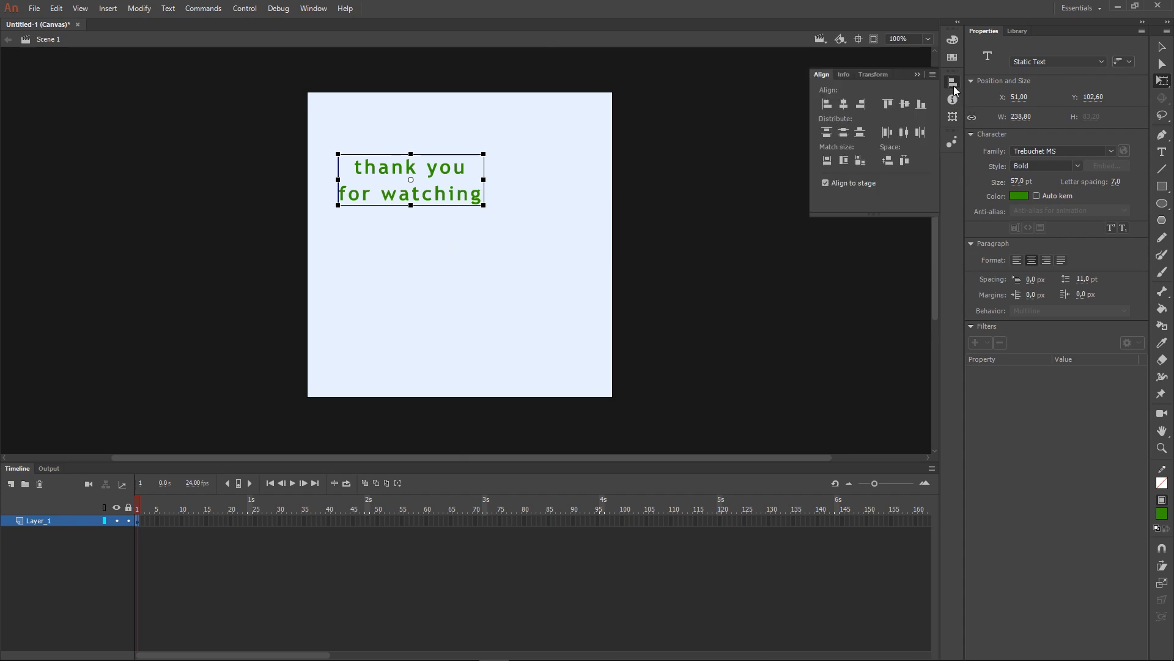
left_click(827, 105)
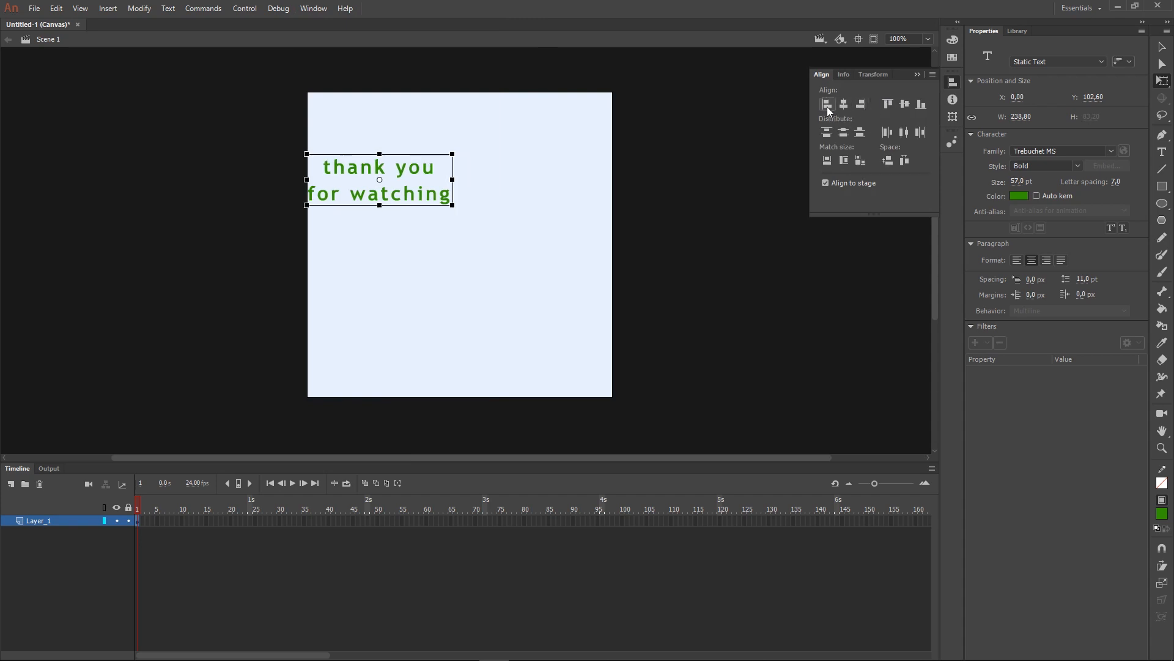
left_click(845, 105)
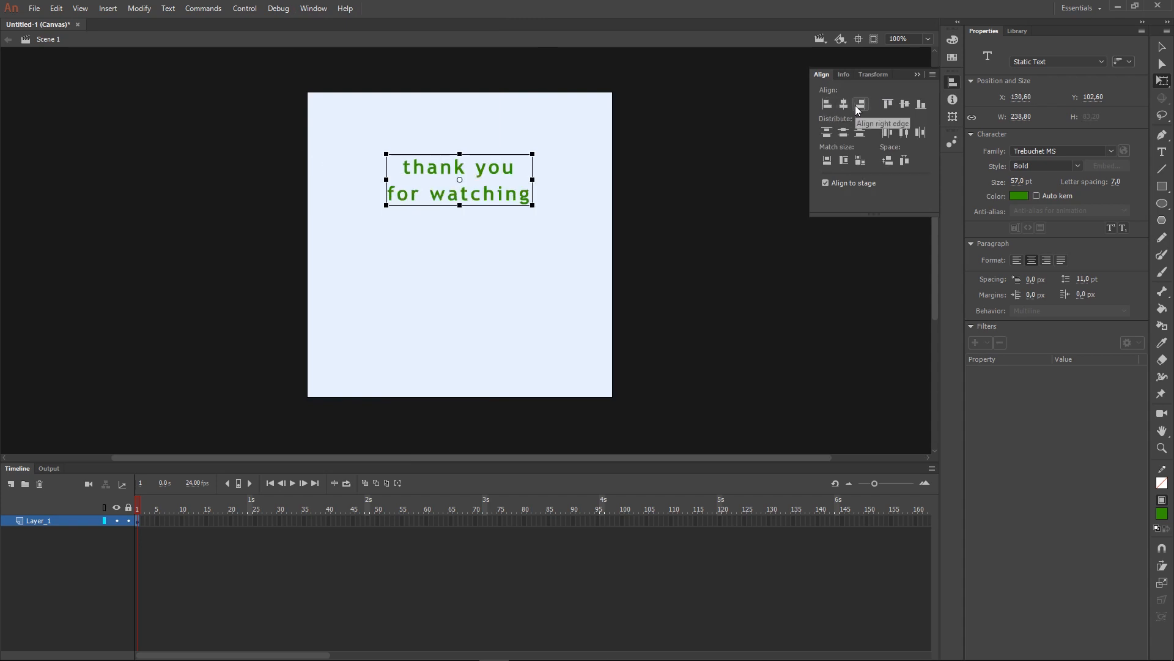
left_click(860, 106)
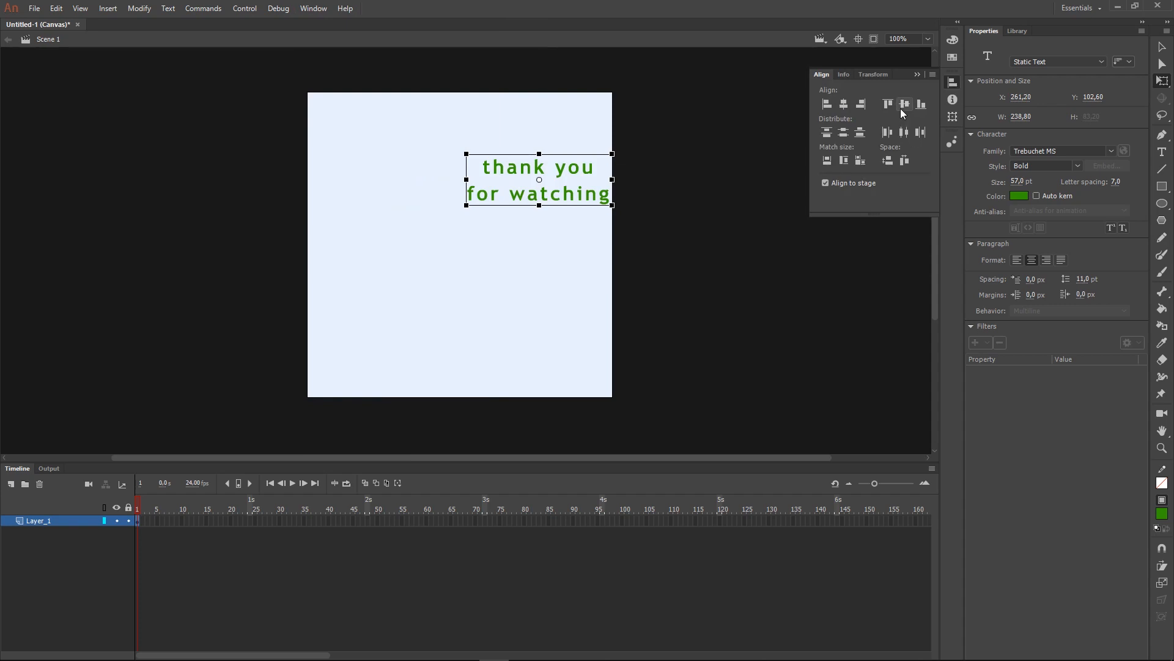
Try aligning the text to the stage's top and bottom edges, and centre it on the stage vertically and horizontally.
left_click(886, 104)
left_click(902, 104)
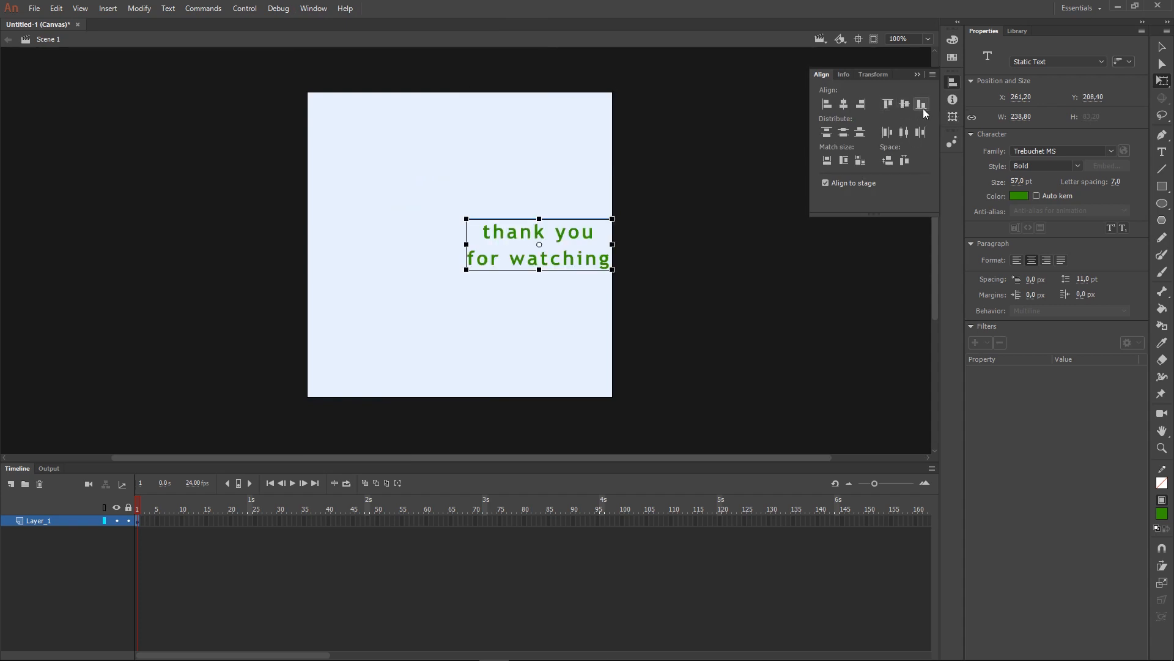
left_click(921, 106)
left_click(901, 104)
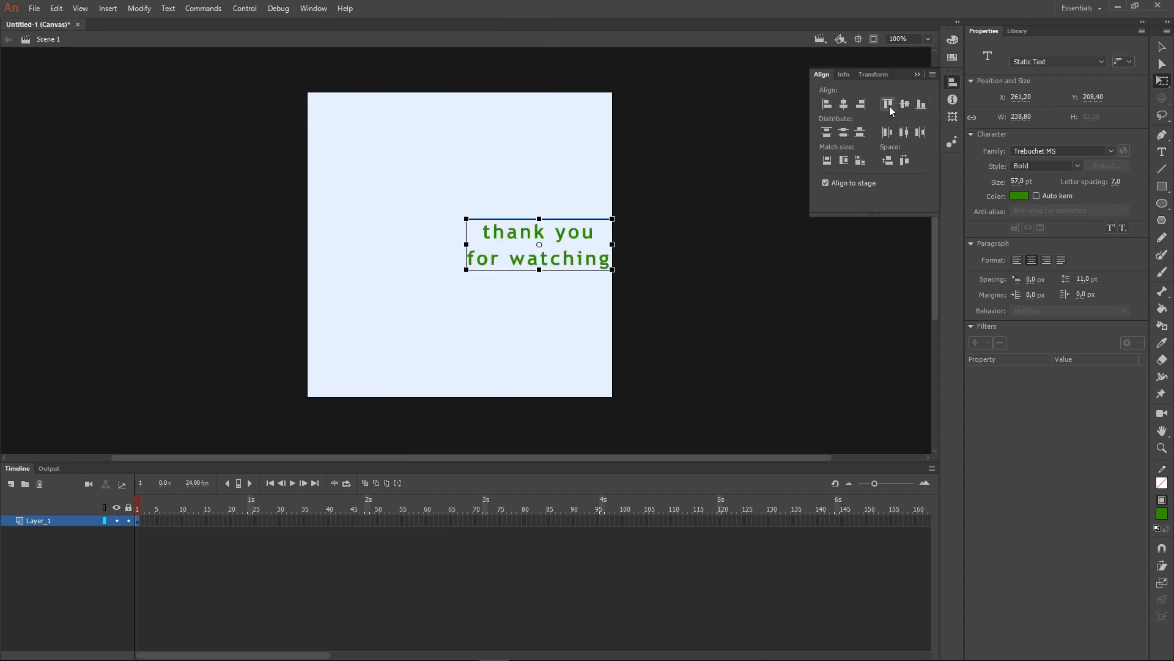
left_click(845, 105)
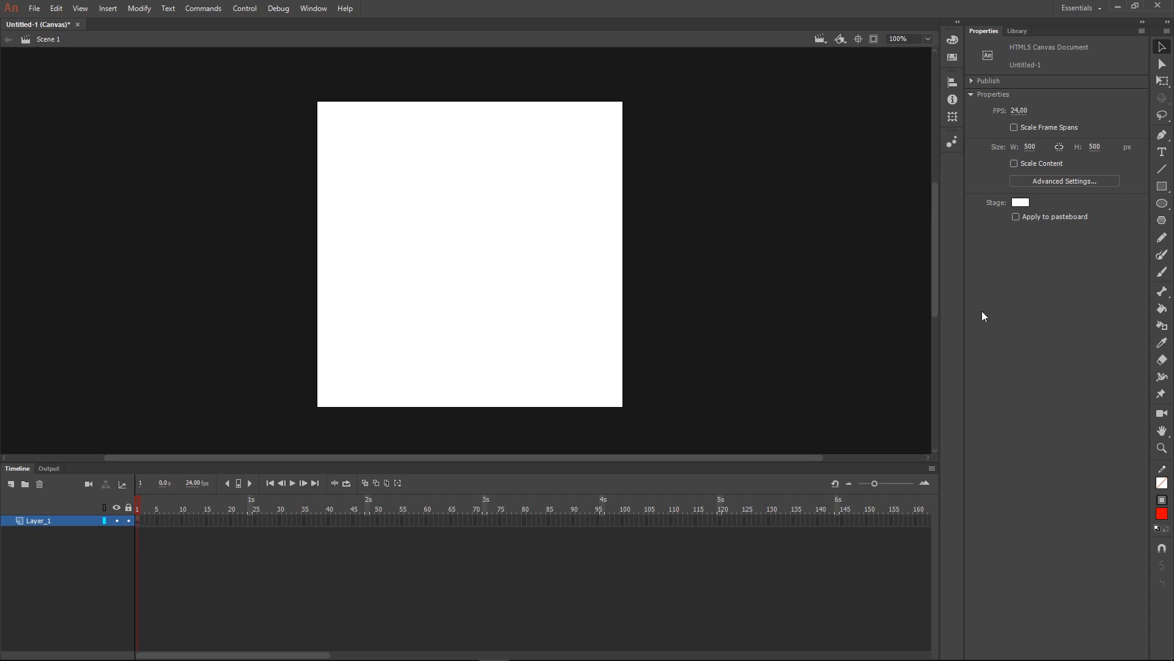
Draw a red rectangle without a stroke, about 354 x 244 px, in the upper part of the empty white stage.
left_click(1162, 186)
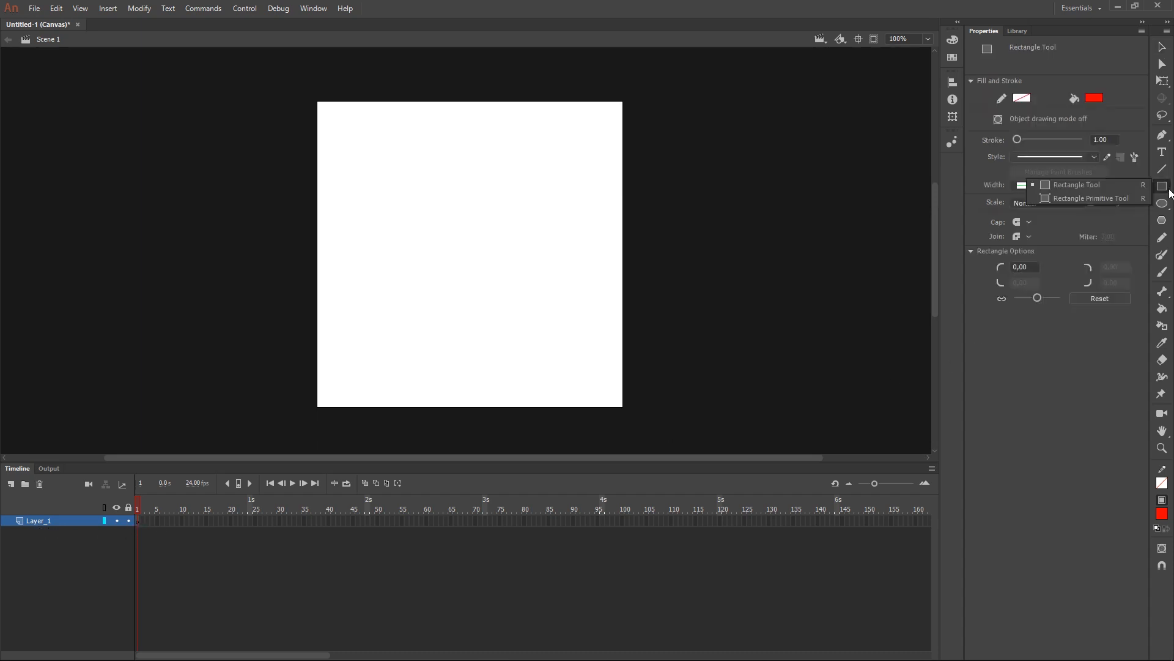
left_click(1088, 187)
left_click_drag(356, 130, 570, 279)
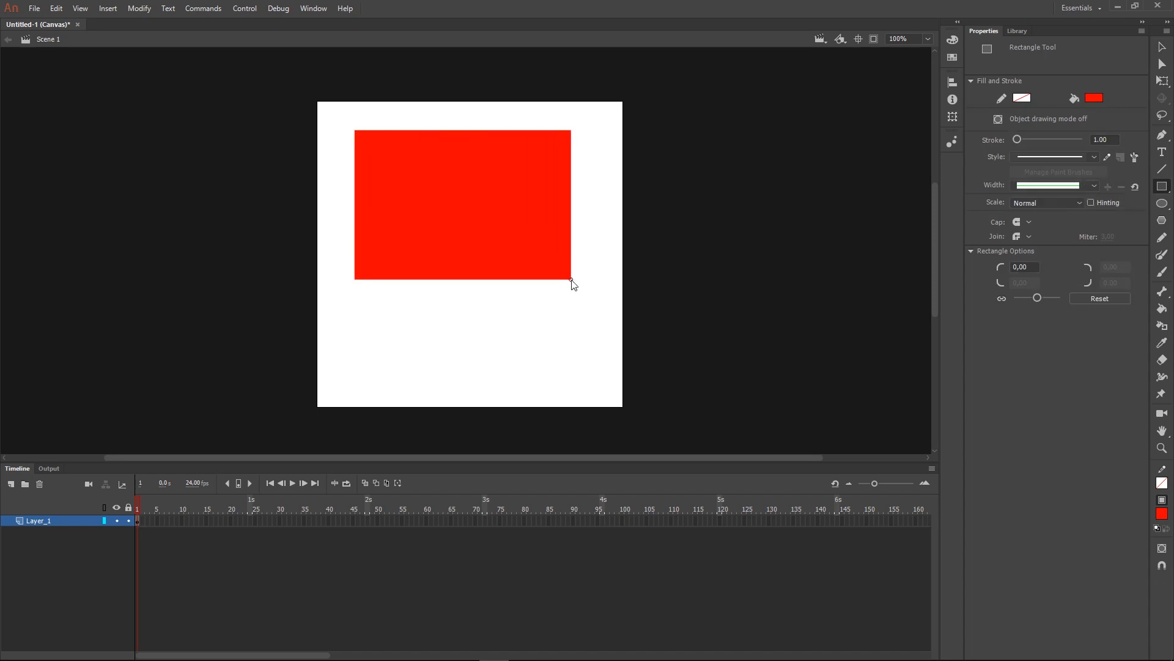
left_click(1162, 46)
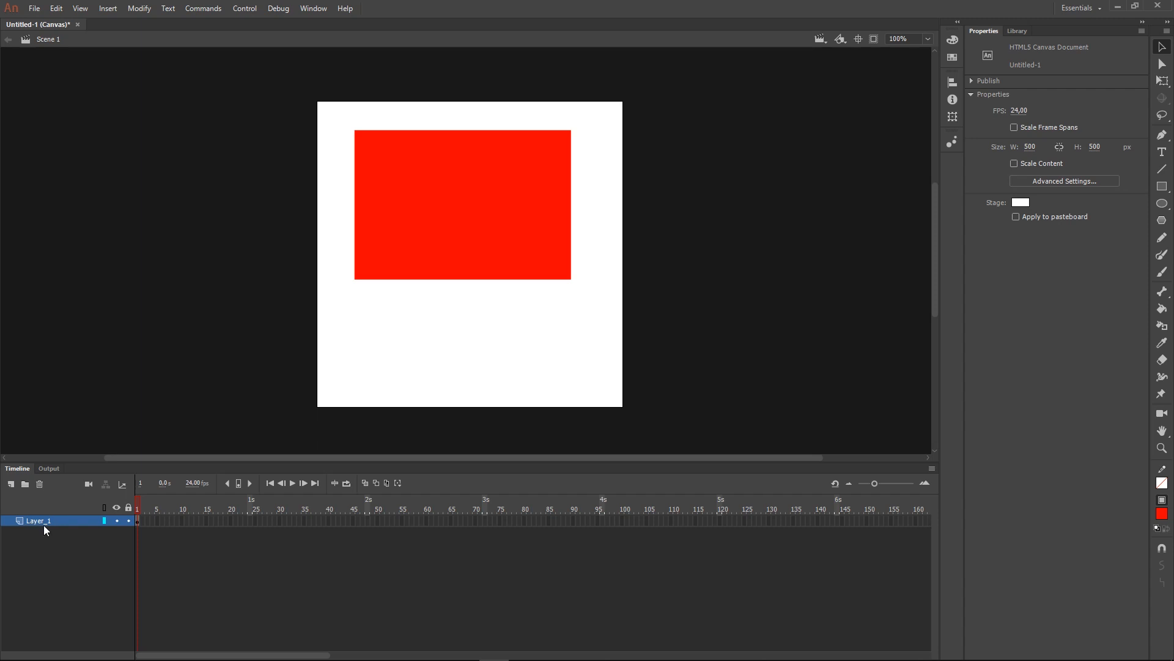
Draw a blue oval without a stroke, about 349 x 300 px, overlapping the lower part of the red rectangle.
left_click(1168, 209)
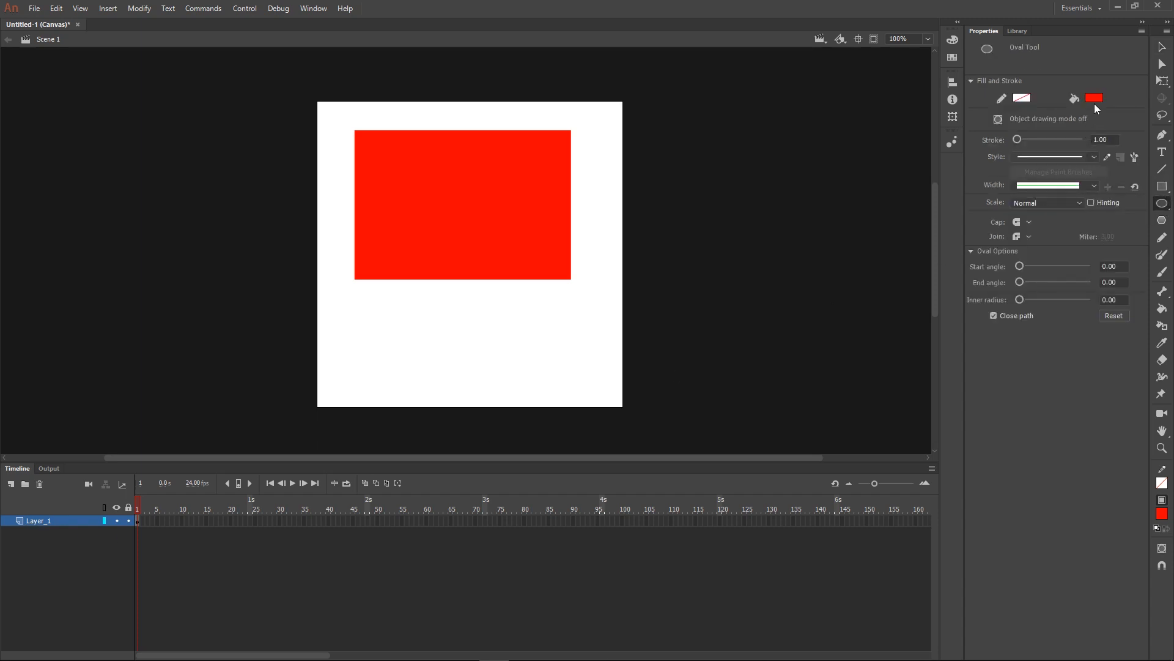
left_click(1095, 101)
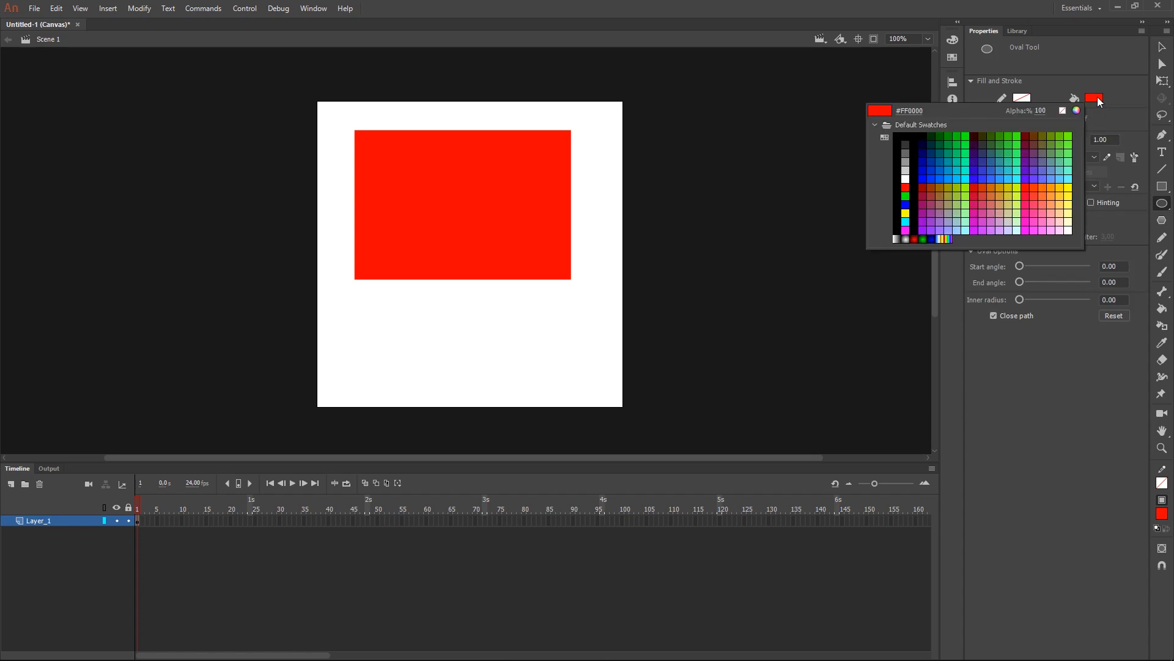
left_click(976, 178)
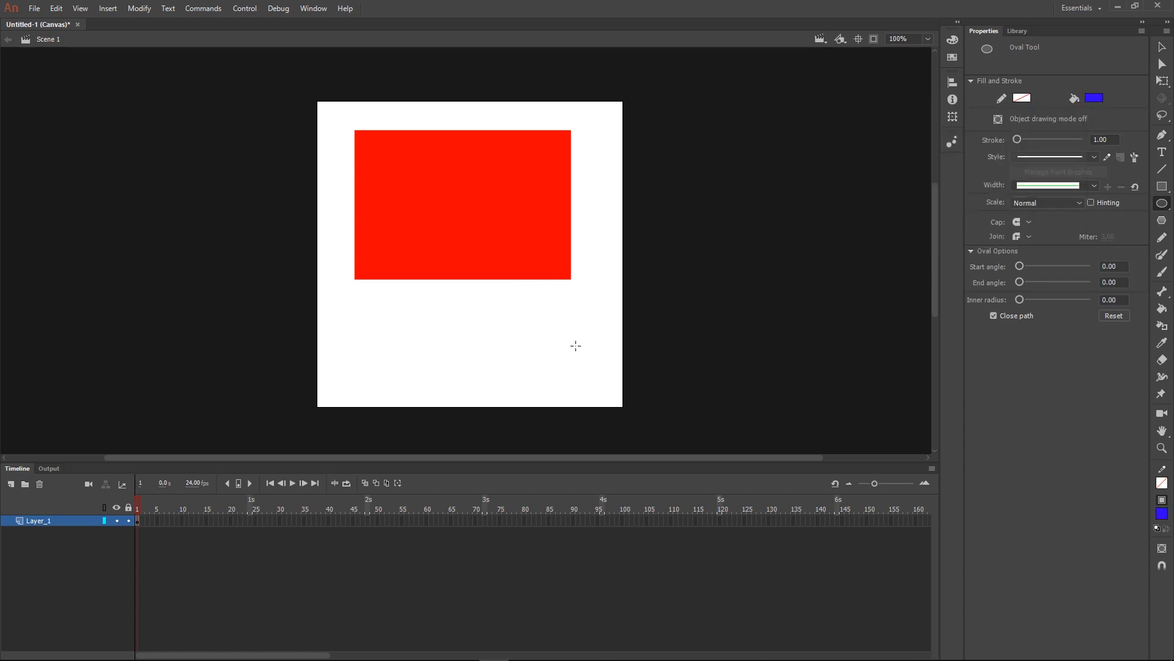
mouse_move(571, 355)
left_mouse_down()
mouse_move(488, 293)
mouse_move(393, 191)
mouse_move(359, 177)
left_mouse_up()
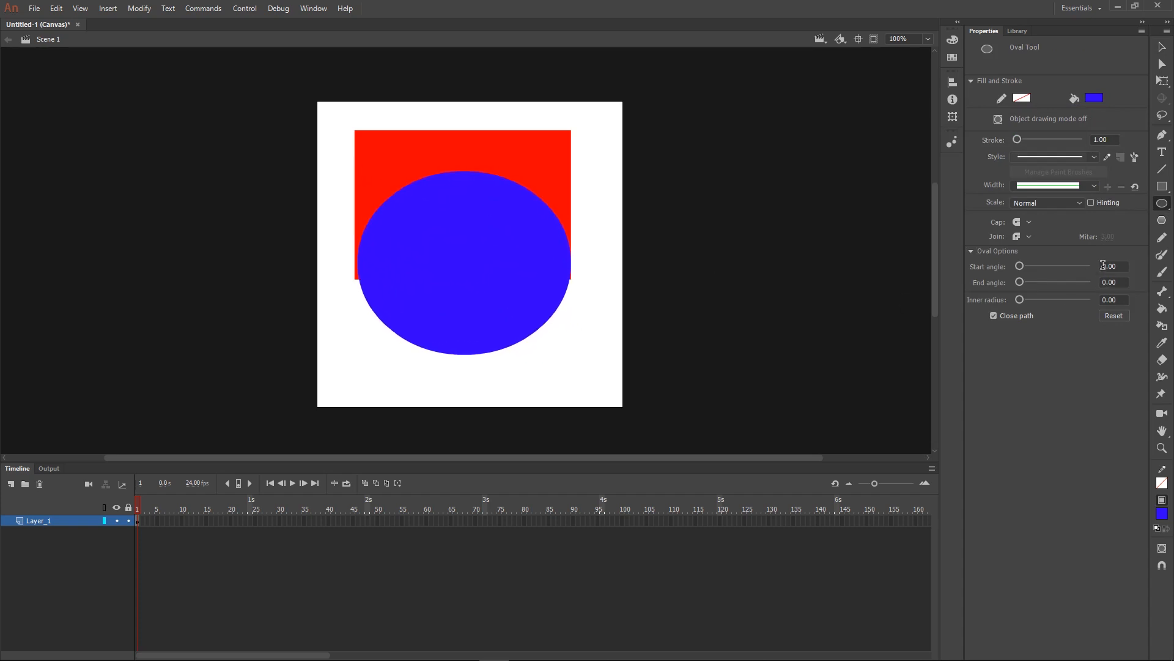
Move the blue oval down off the red rectangle to about X 62, Y 306.
left_click(1162, 47)
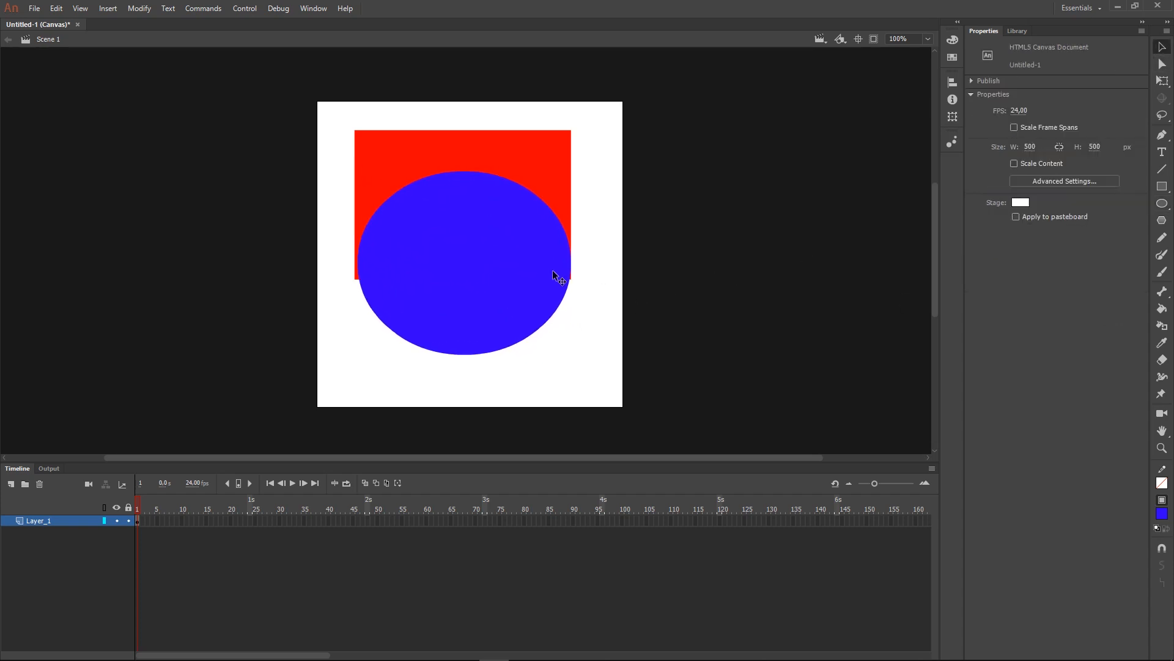
left_click(459, 244)
left_click_drag(479, 216, 477, 332)
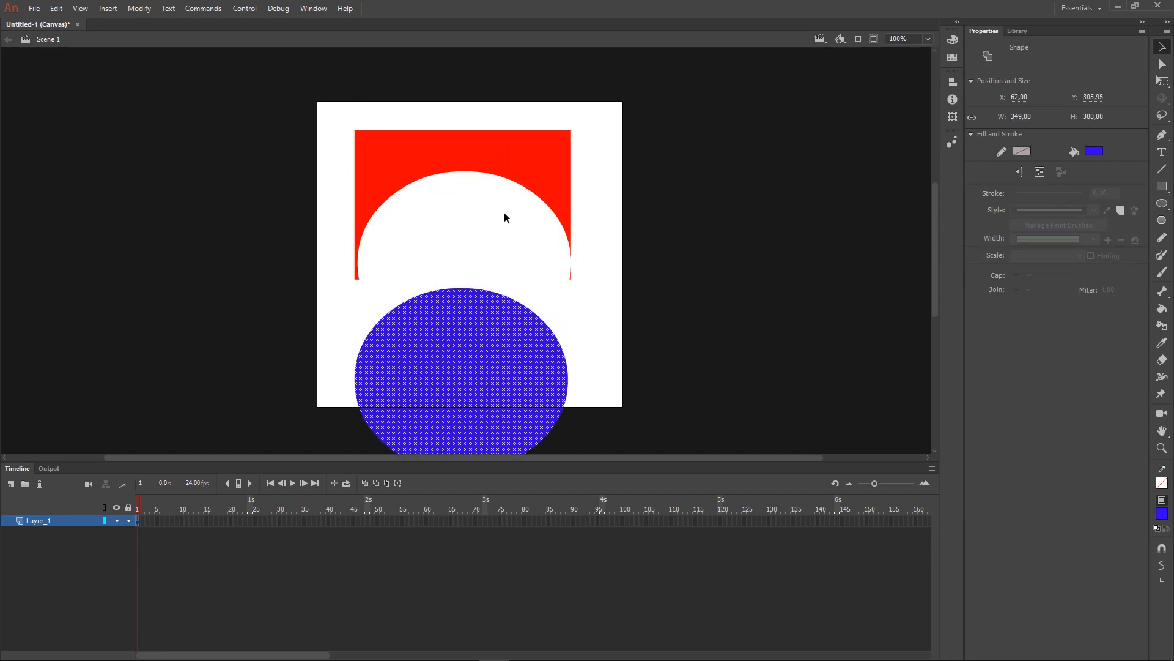
Delete the blue oval and the large remaining piece of the red rectangle.
key("Delete")
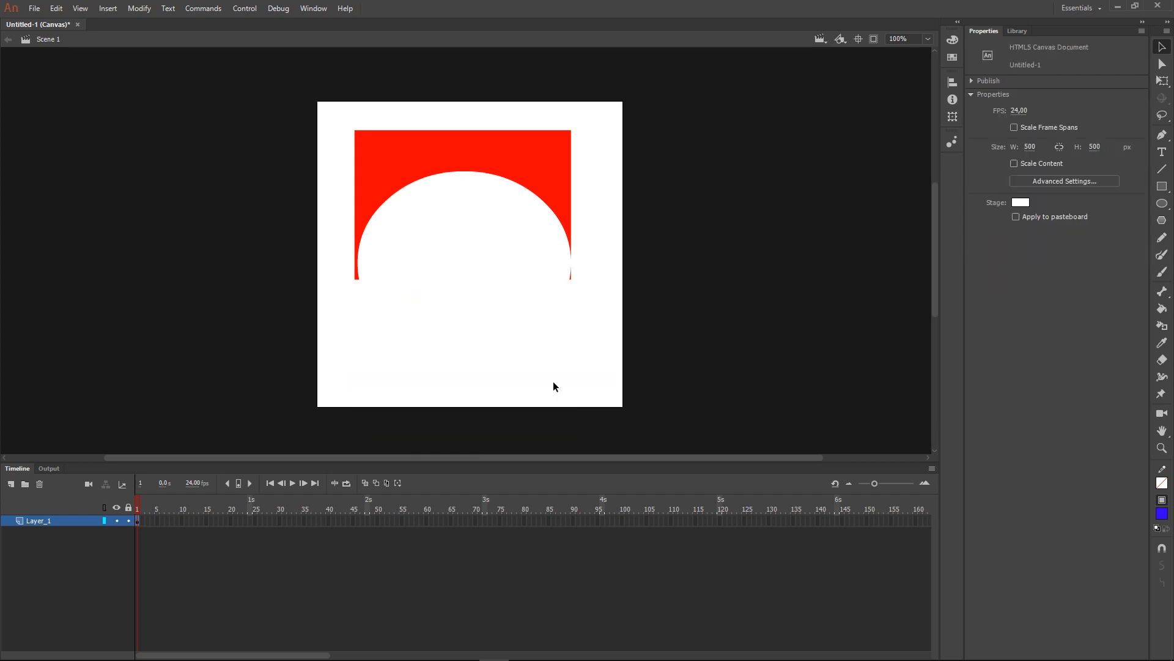
left_click(538, 166)
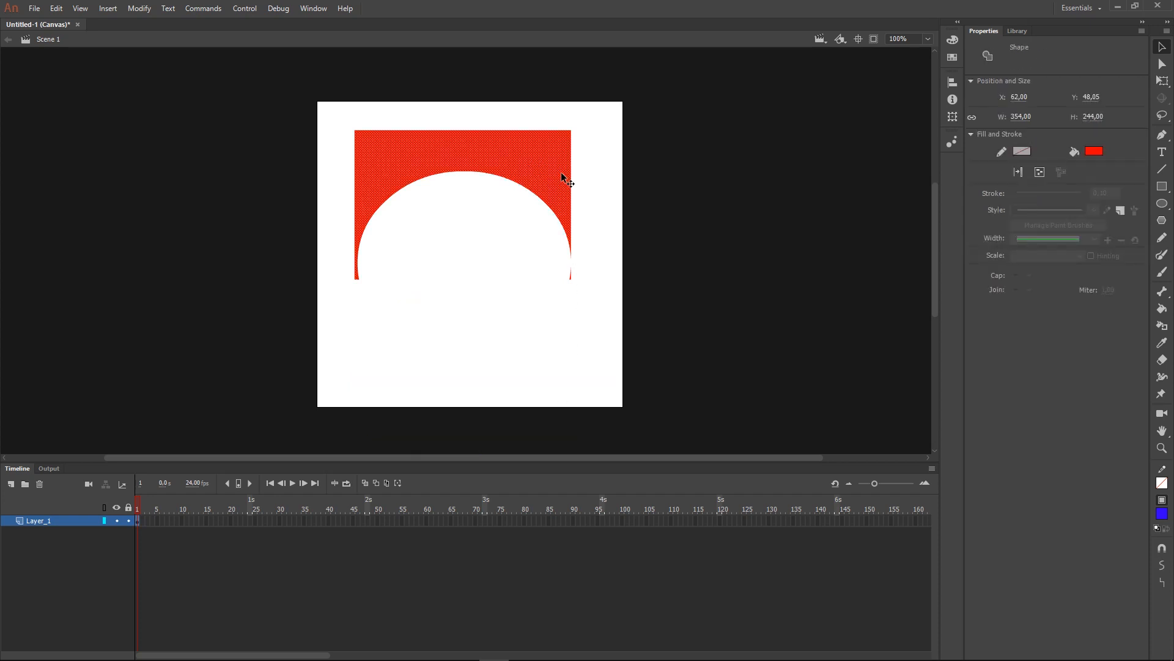
key("Delete")
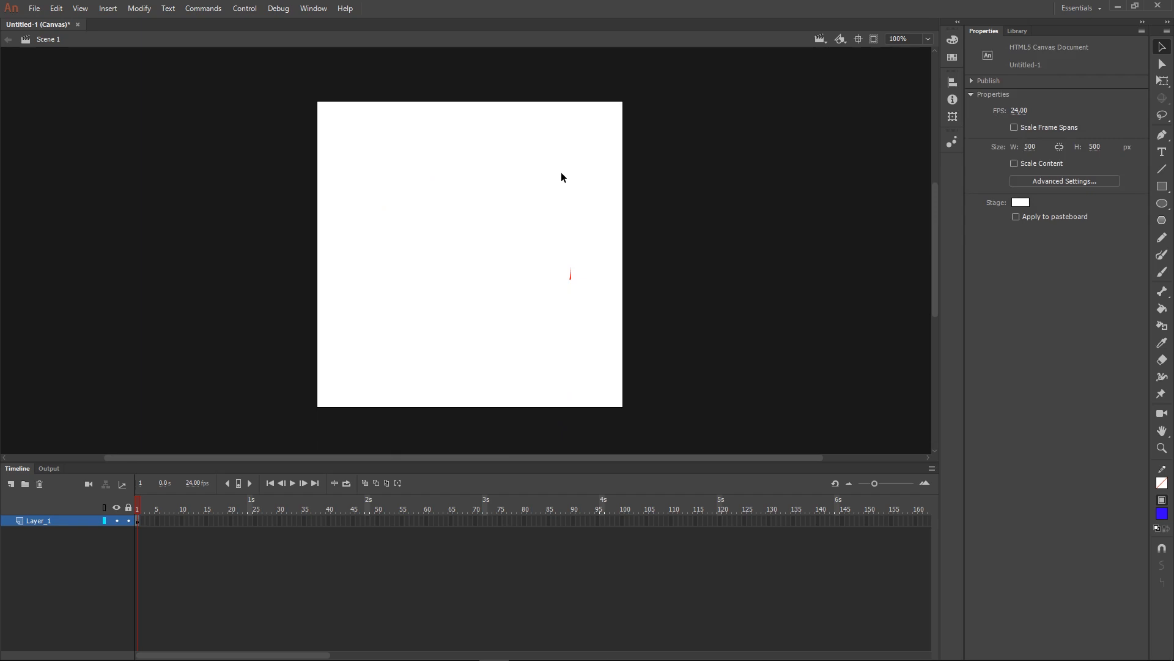
Draw a blue rectangle without a stroke across the upper half of the stage.
left_click(1162, 186)
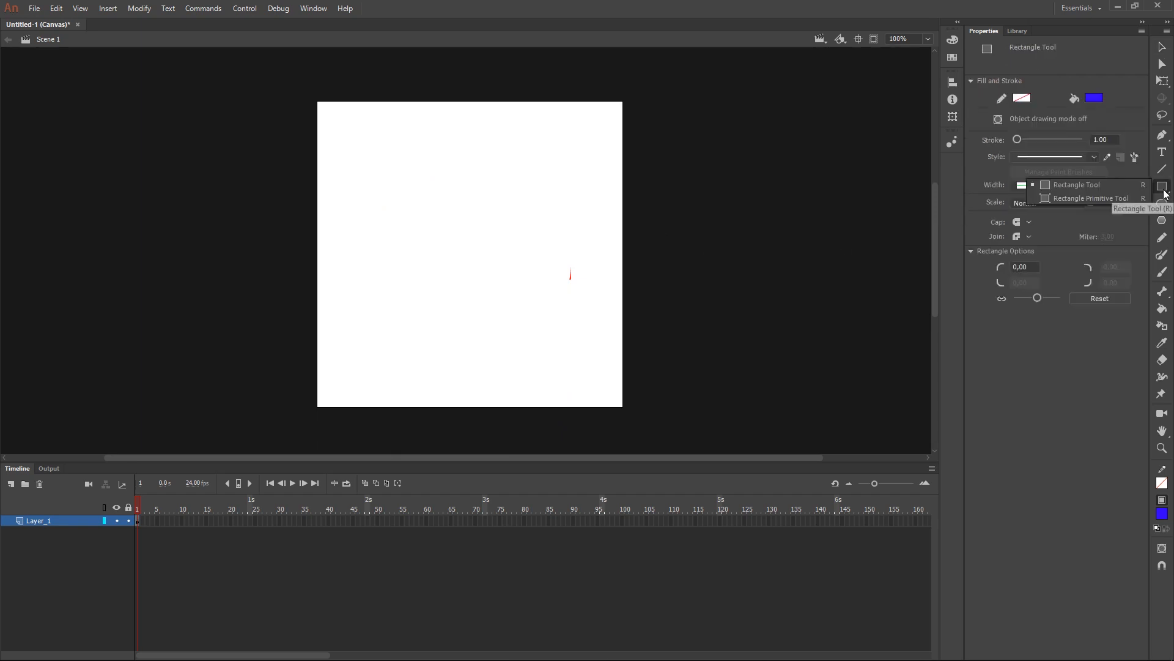
left_click_drag(351, 148, 586, 254)
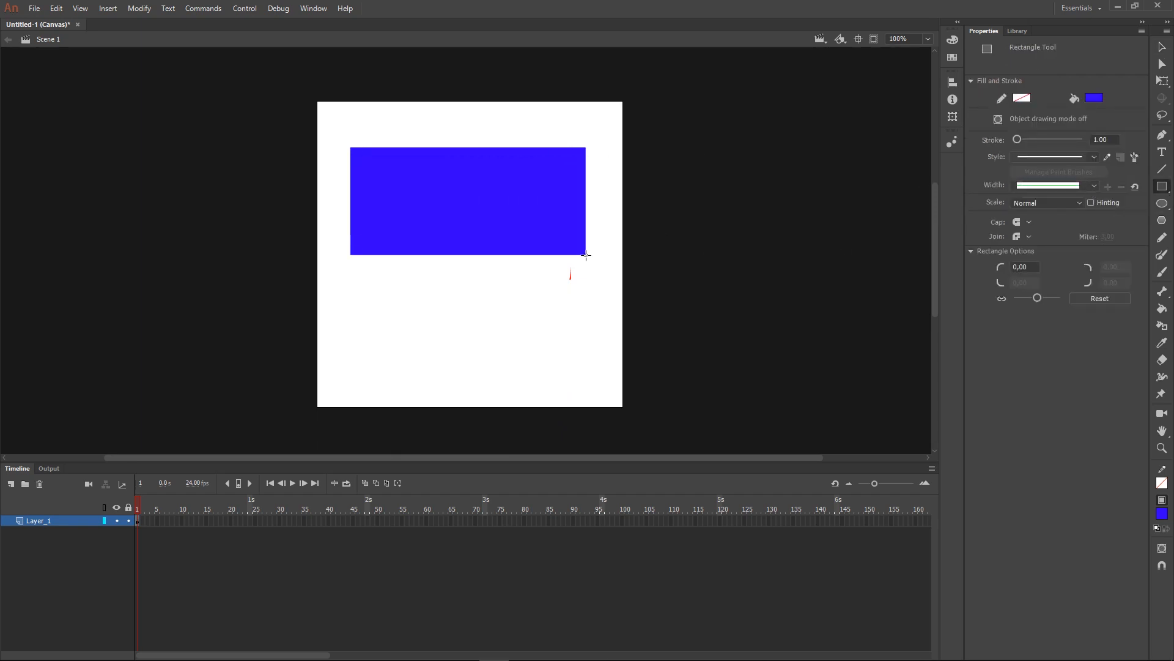
left_click(1160, 49)
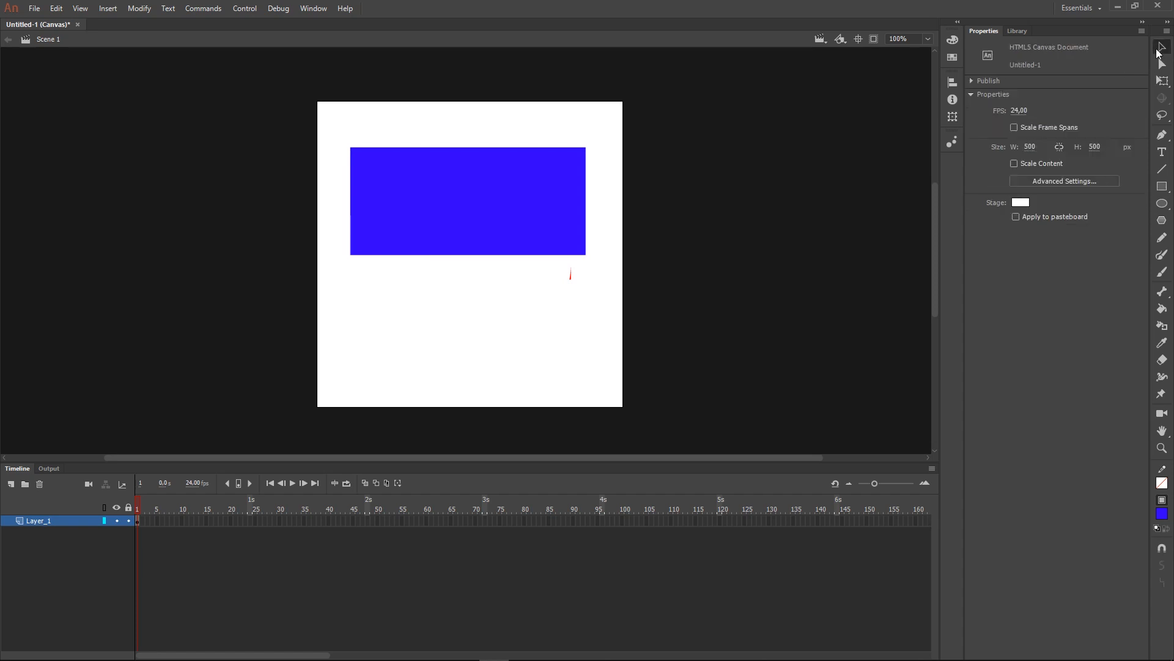
Group the blue rectangle and delete the small red fragment left below it.
left_click(551, 201)
key("ctrl+g")
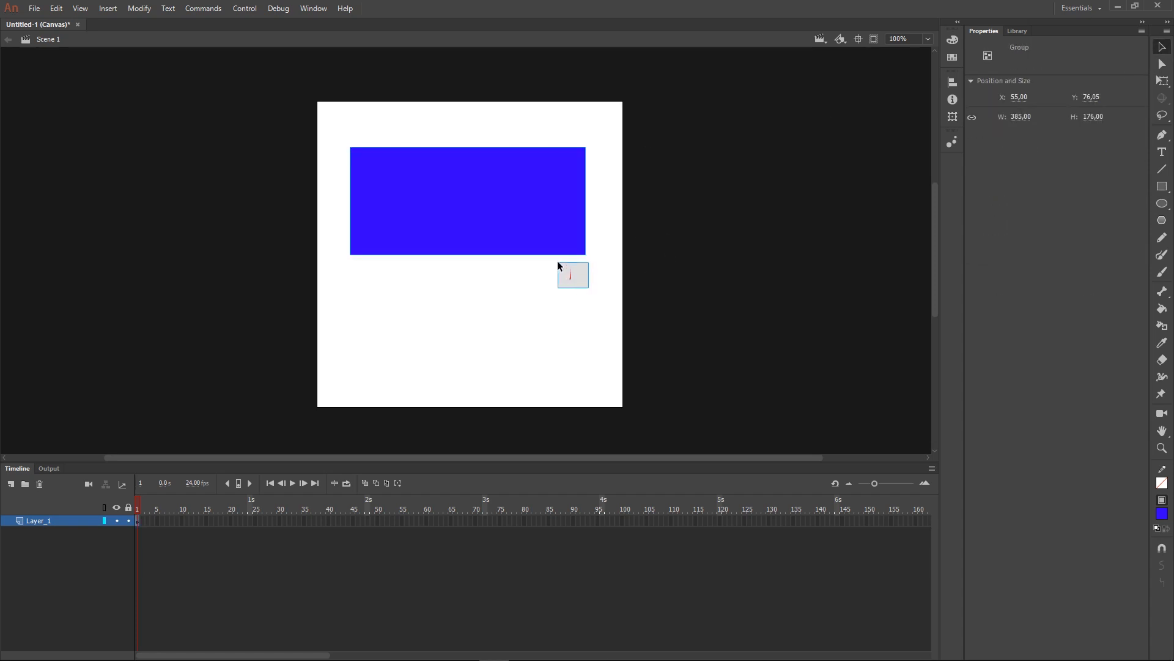
left_click_drag(558, 262, 557, 260)
key("Delete")
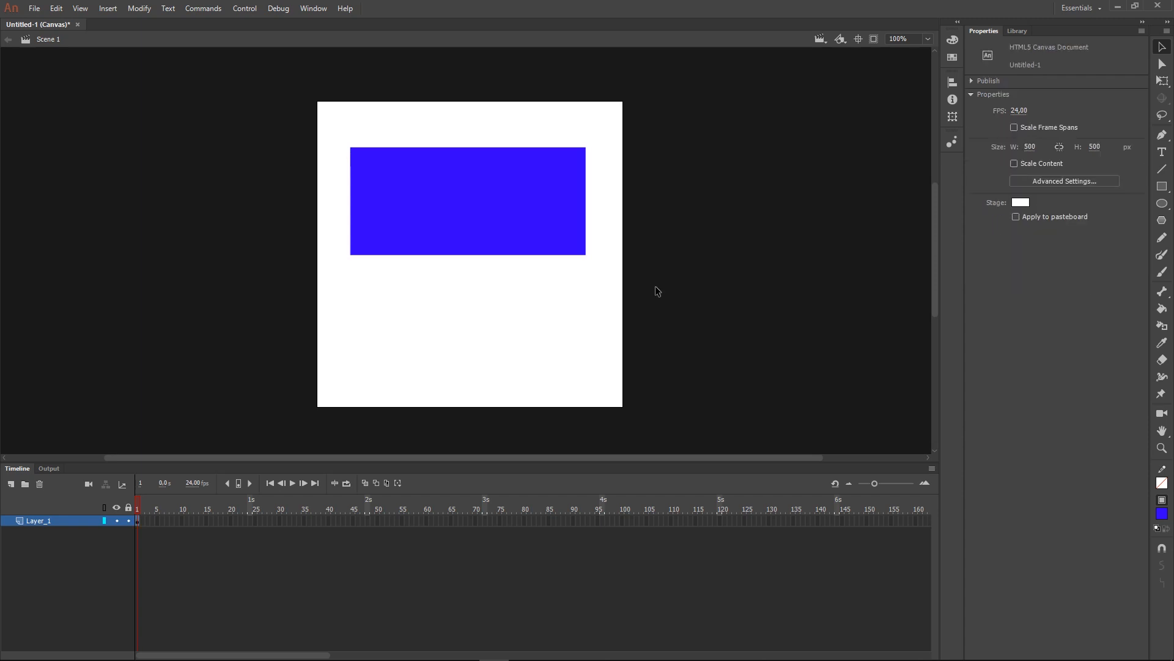
Draw a green rectangle without a stroke, about 342 x 220 px, overlapping the lower part of the blue group.
left_click(1170, 188)
left_click(1084, 185)
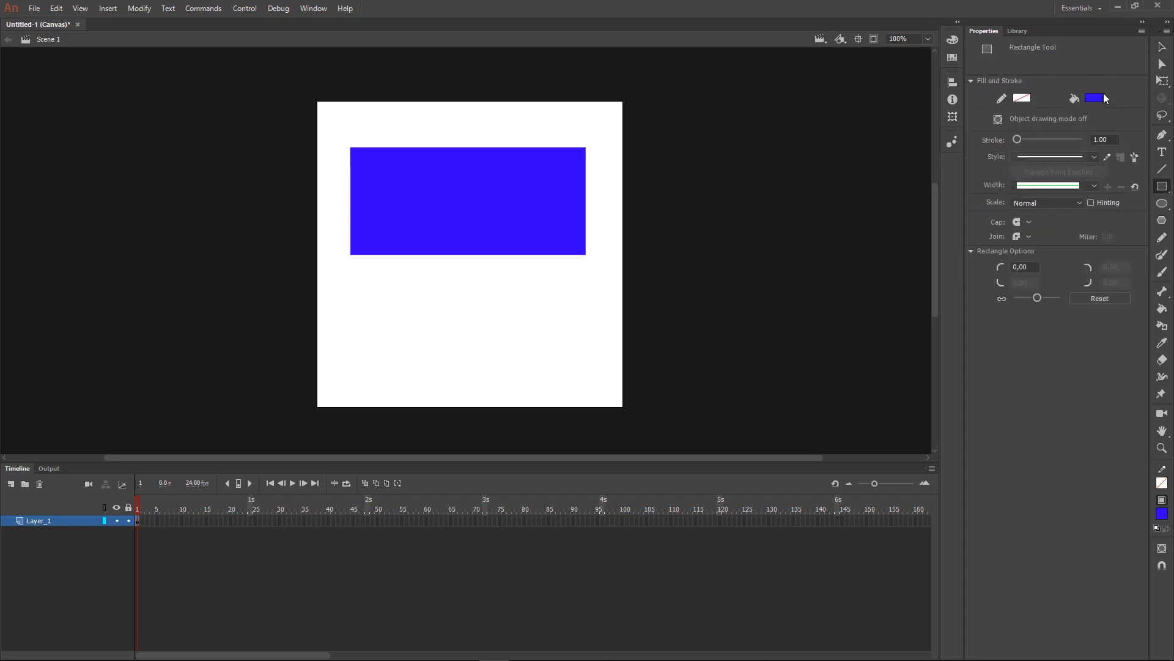
left_click(1100, 98)
left_click(1024, 140)
mouse_move(536, 352)
left_mouse_down()
mouse_move(460, 300)
mouse_move(435, 265)
mouse_move(383, 232)
mouse_move(316, 216)
mouse_move(328, 218)
left_mouse_up()
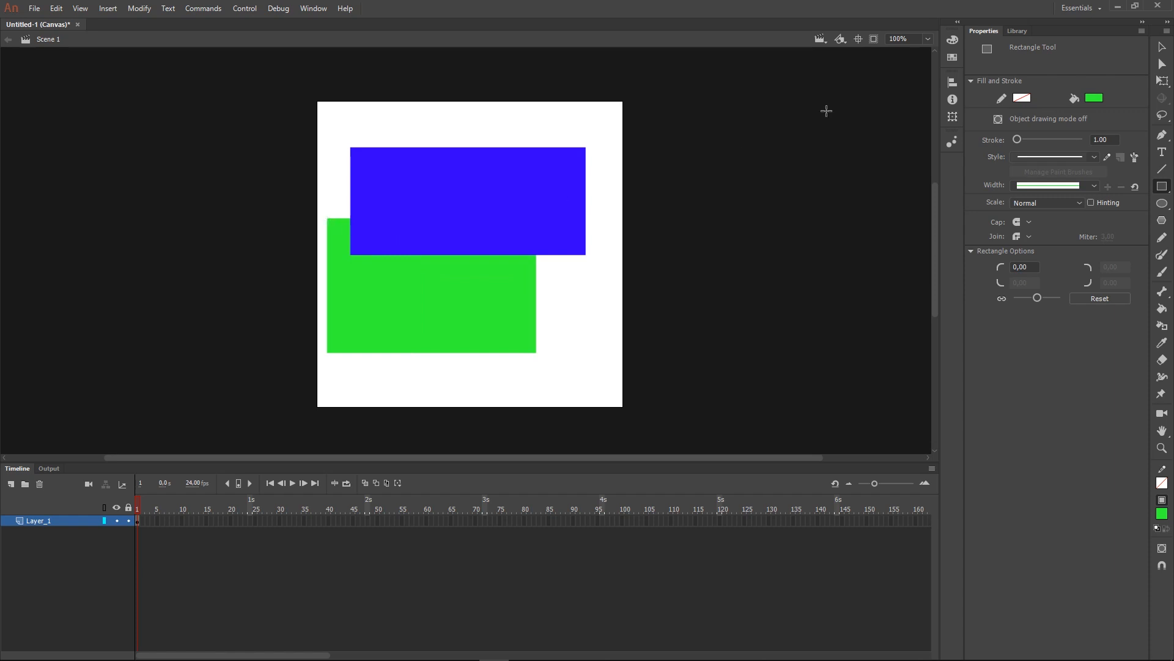
Move the green rectangle below the blue one to about X 75, Y 271, and group it.
key("v")
left_click_drag(474, 304, 508, 371)
mouse_move(503, 326)
left_mouse_down()
mouse_move(502, 285)
mouse_move(509, 340)
mouse_move(505, 325)
left_mouse_up()
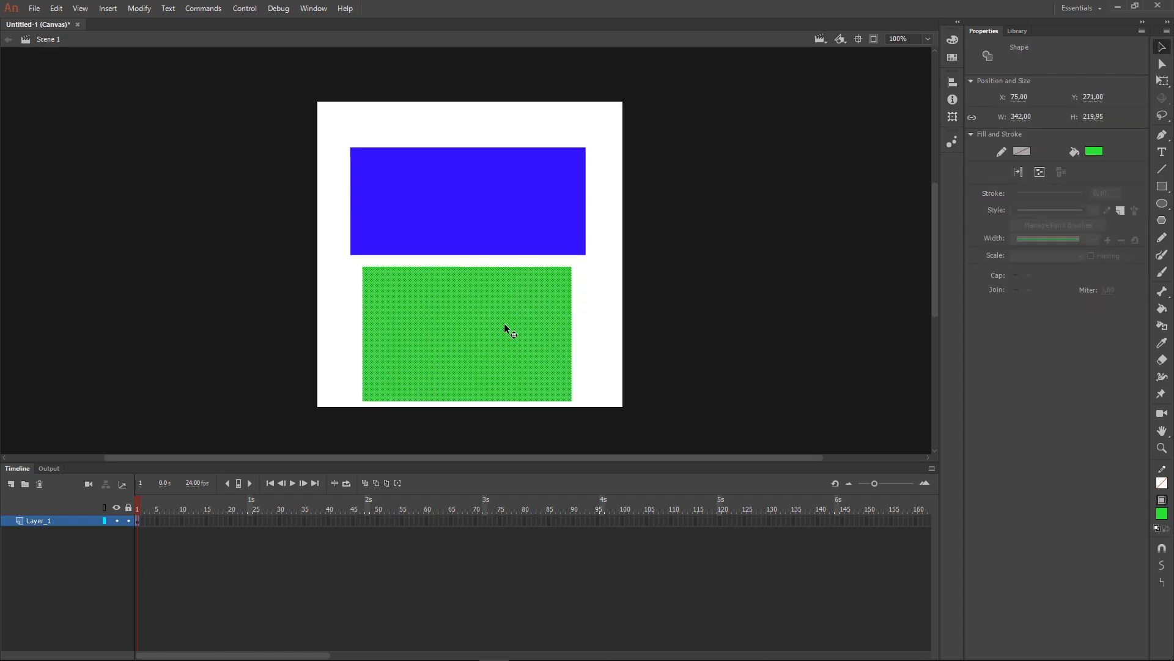
key("ctrl+g")
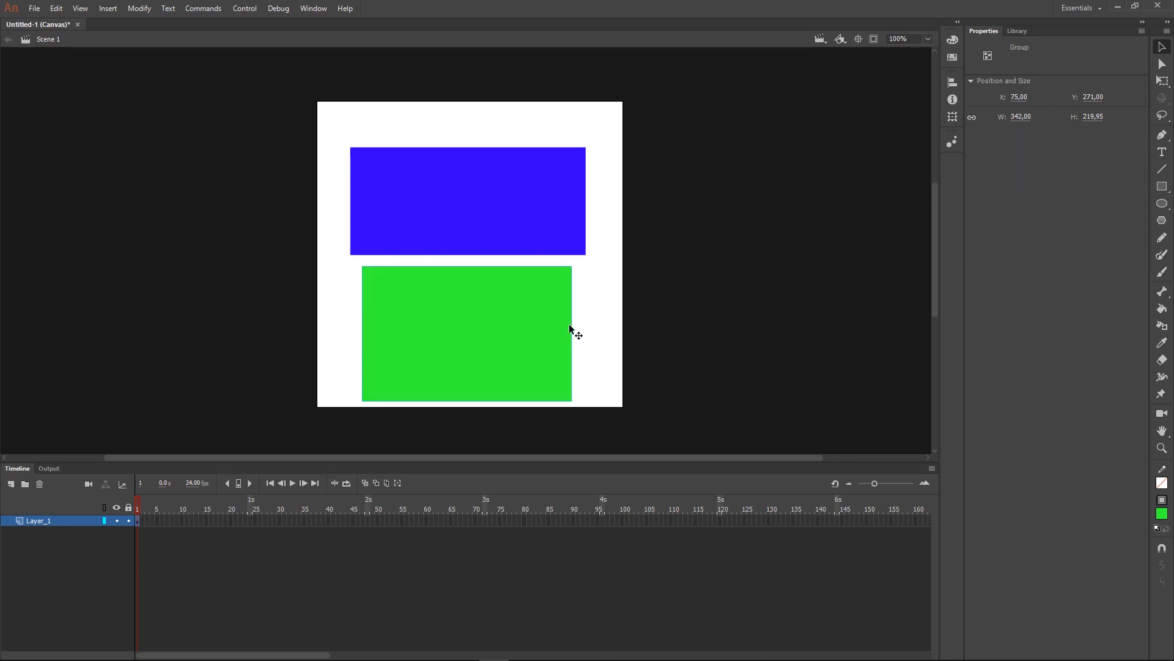
Shift the green group to about X 68, Y 266, and delete it.
mouse_move(501, 356)
left_mouse_down()
mouse_move(501, 299)
mouse_move(499, 349)
left_mouse_up()
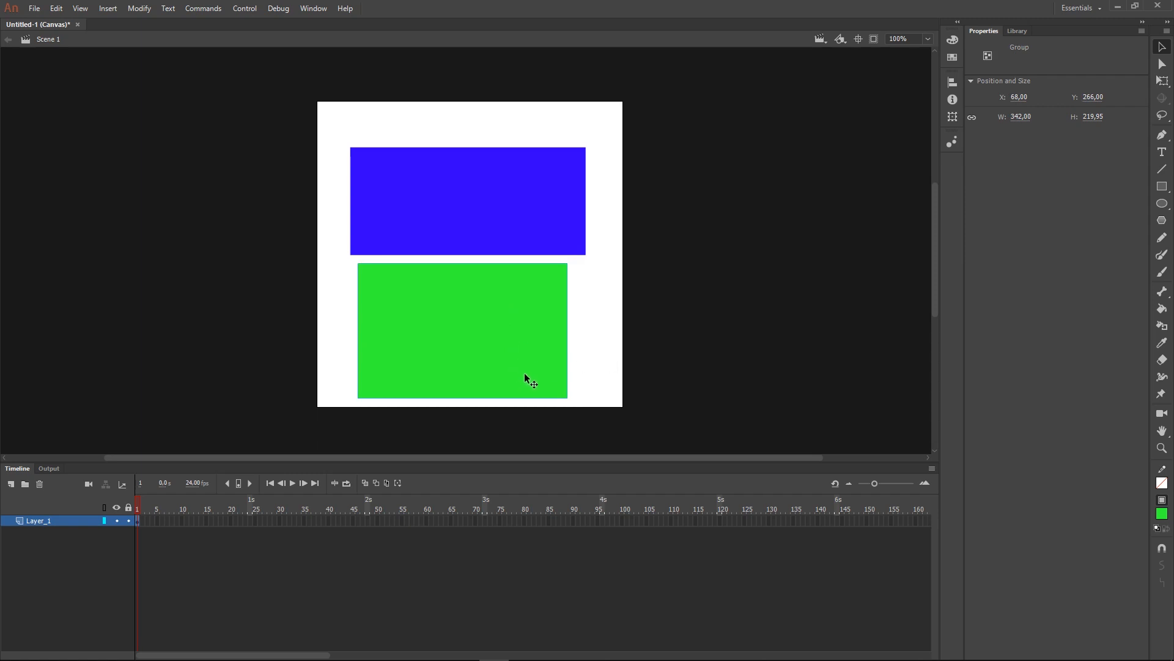
key("Delete")
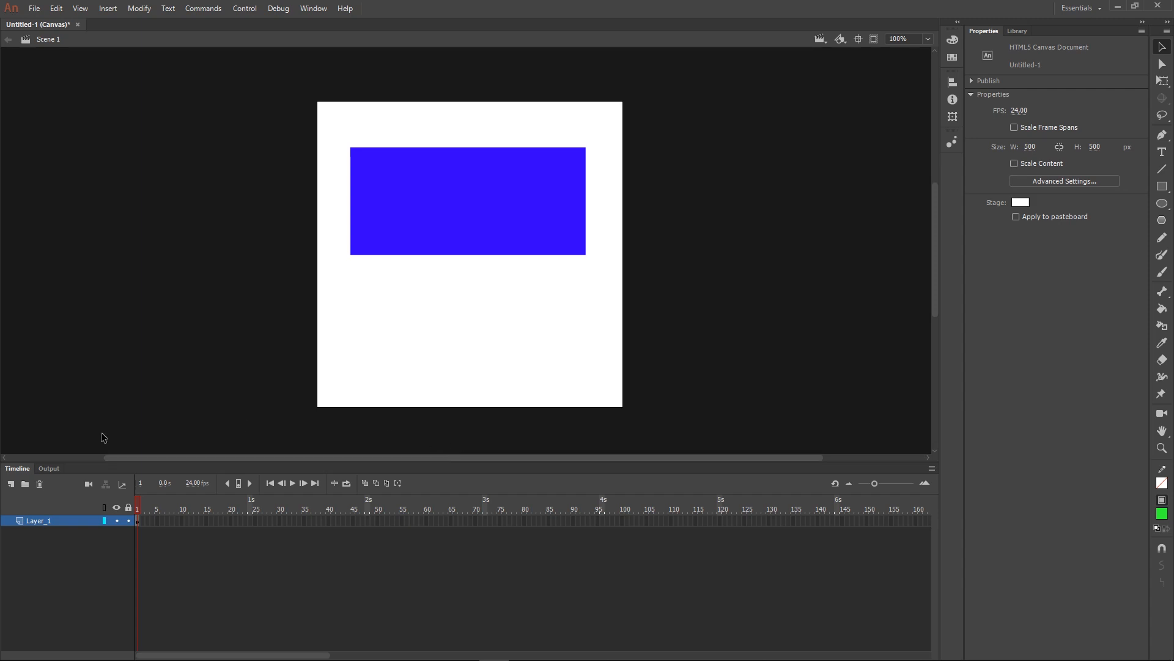
Add a new layer above Layer_1 and delete the blue rectangle group from the stage.
left_click(468, 176)
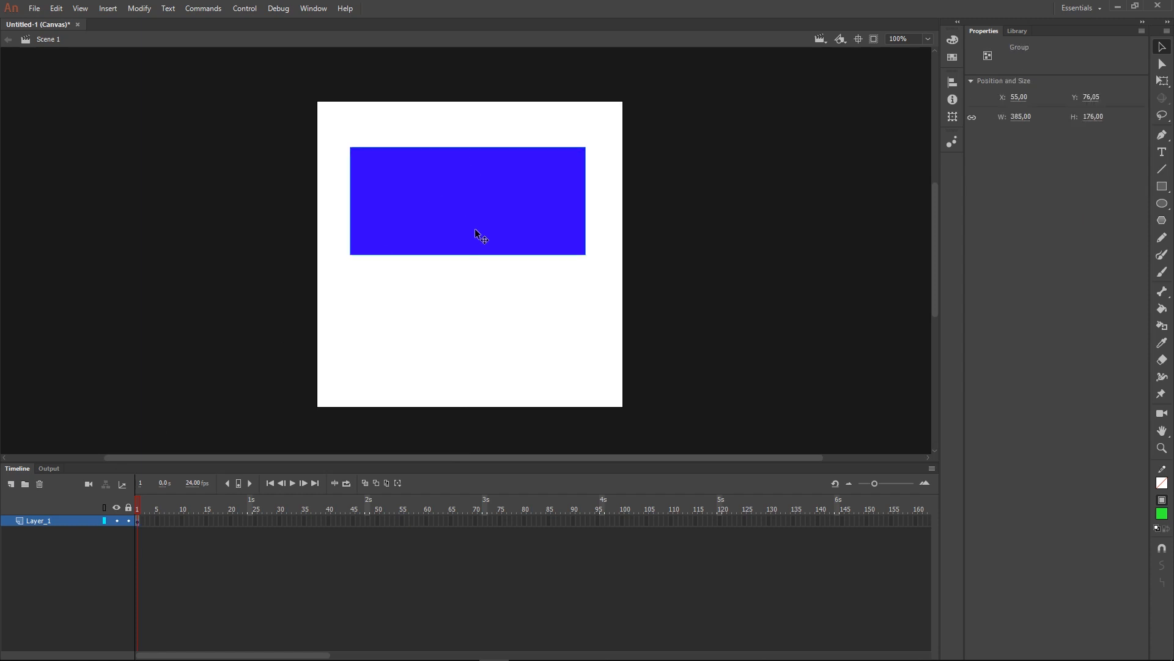
left_click(12, 484)
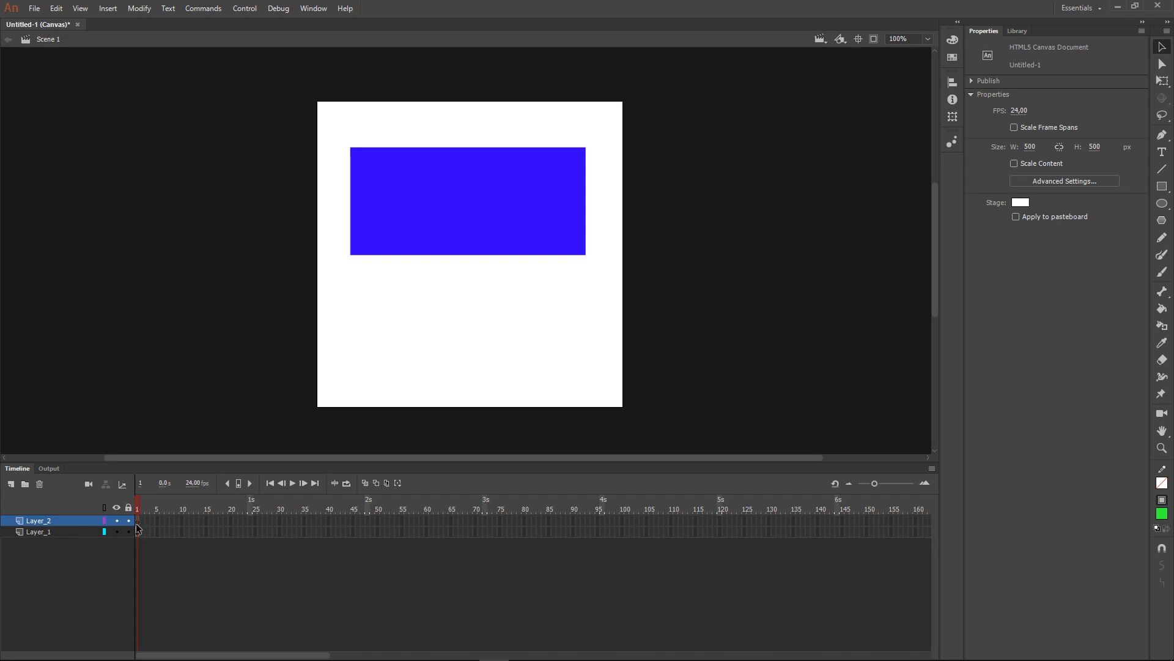
left_click(466, 245)
left_click_drag(456, 222, 449, 286)
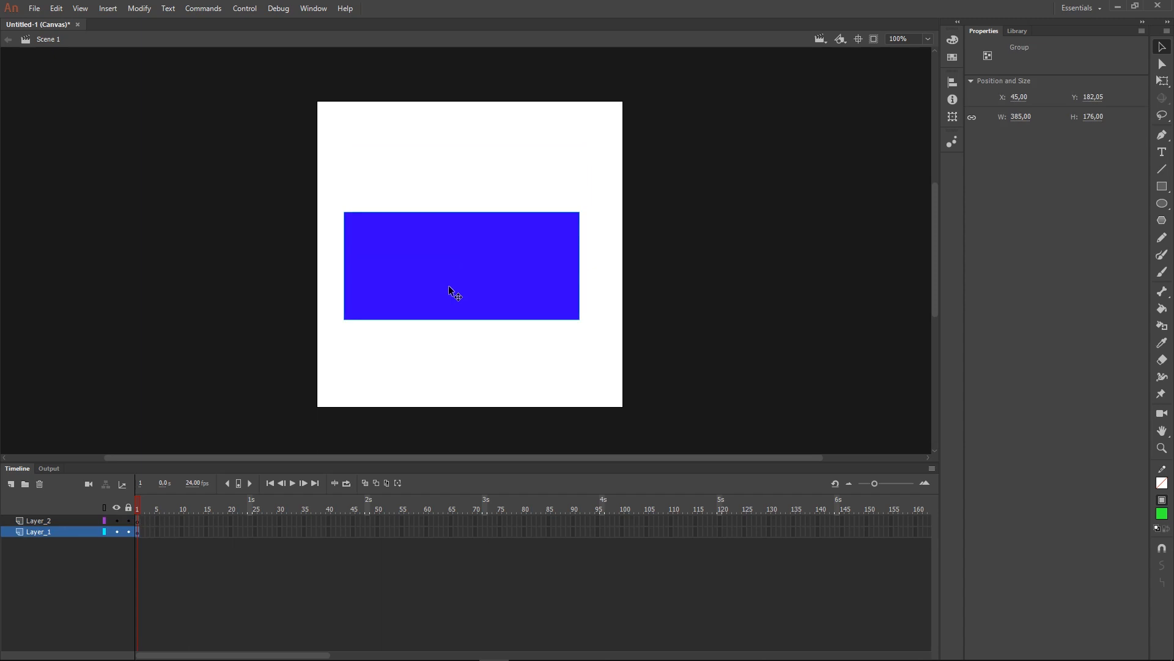
key("Delete")
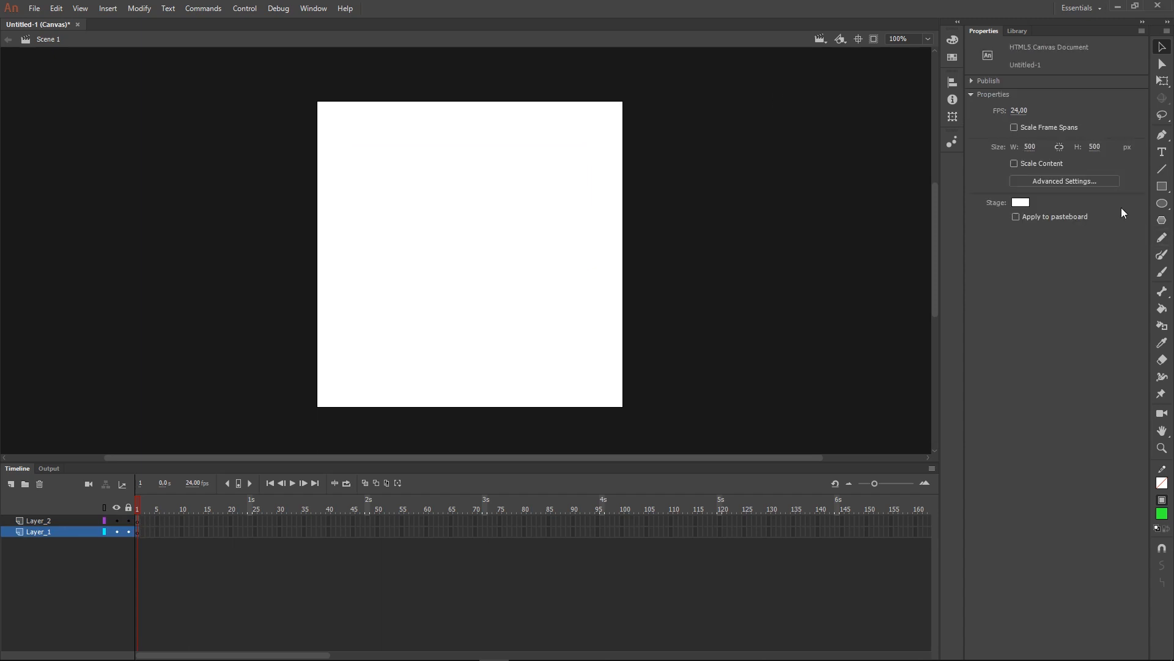
Draw a green rectangle without a stroke, about 332 x 233 px, on Layer_1 in the upper half of the stage.
left_click(1162, 186)
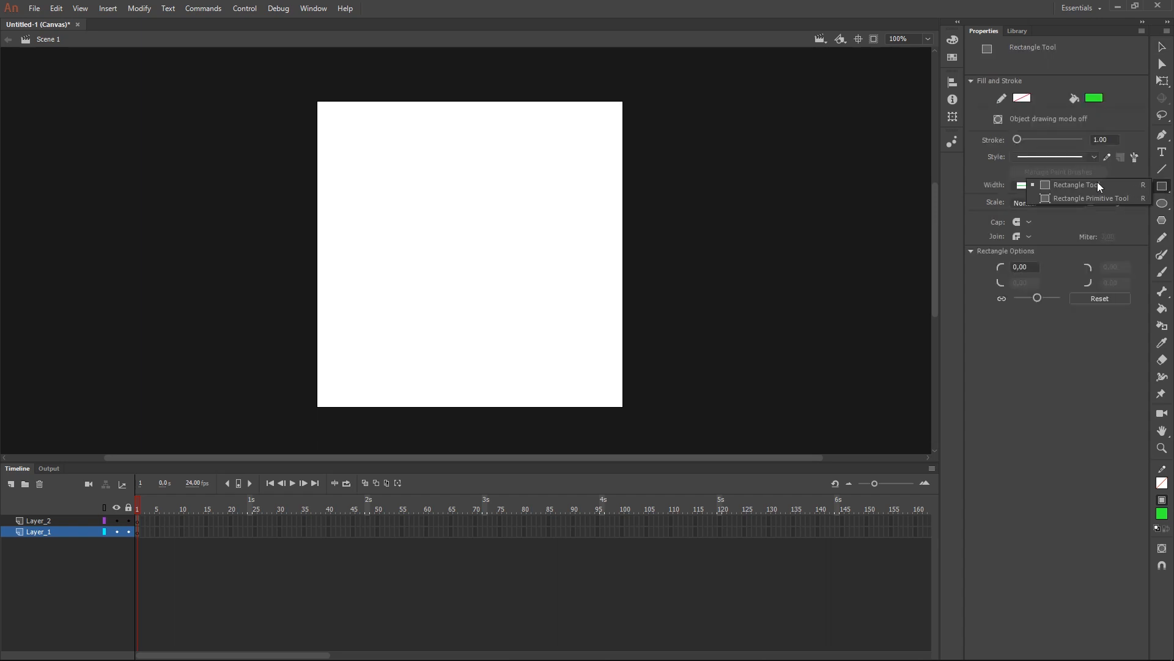
left_click(1086, 184)
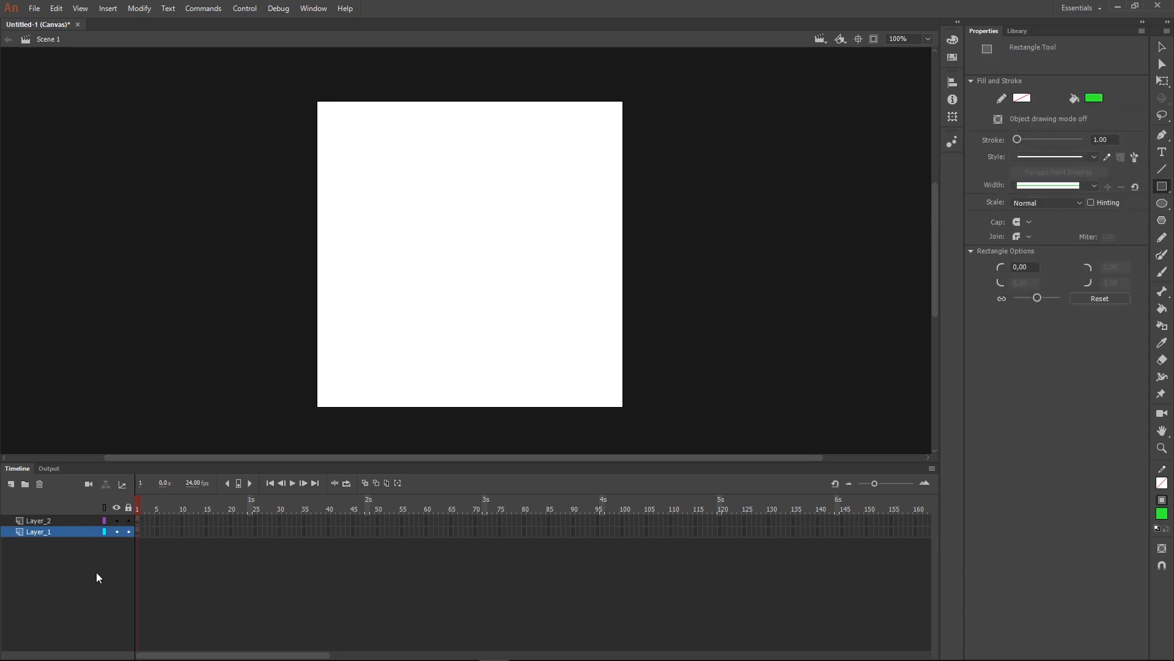
left_click_drag(378, 129, 580, 272)
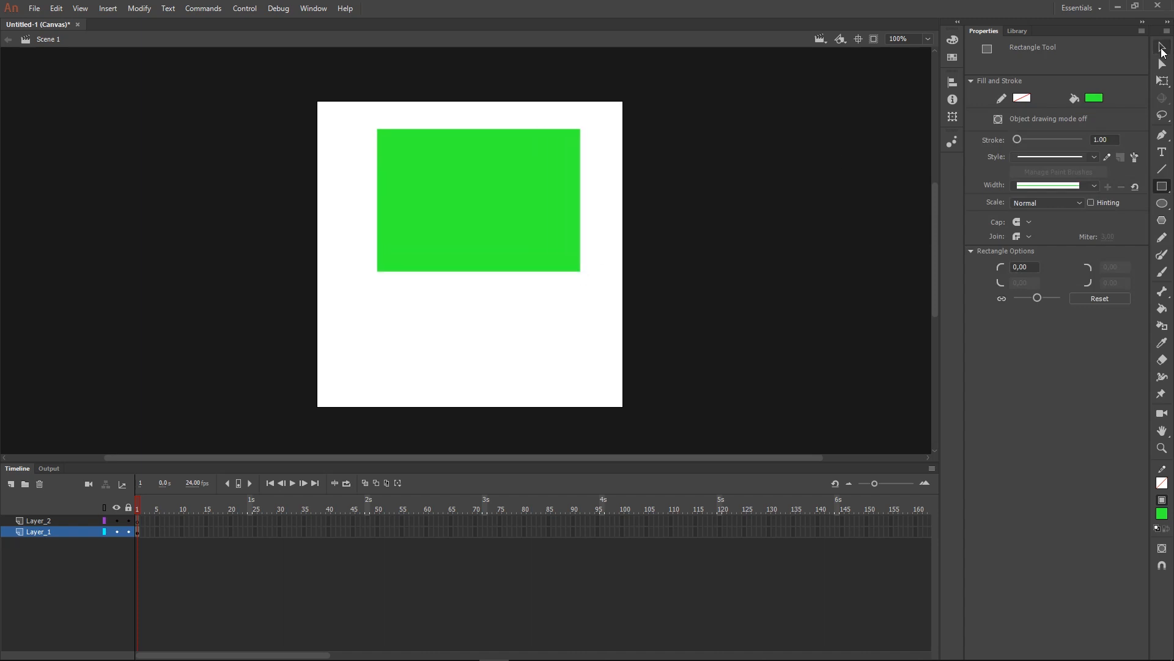
Draw a red oval without a stroke, about 234 x 238 px, on Layer_2, overlapping the lower part of the green rectangle.
left_click(1162, 203)
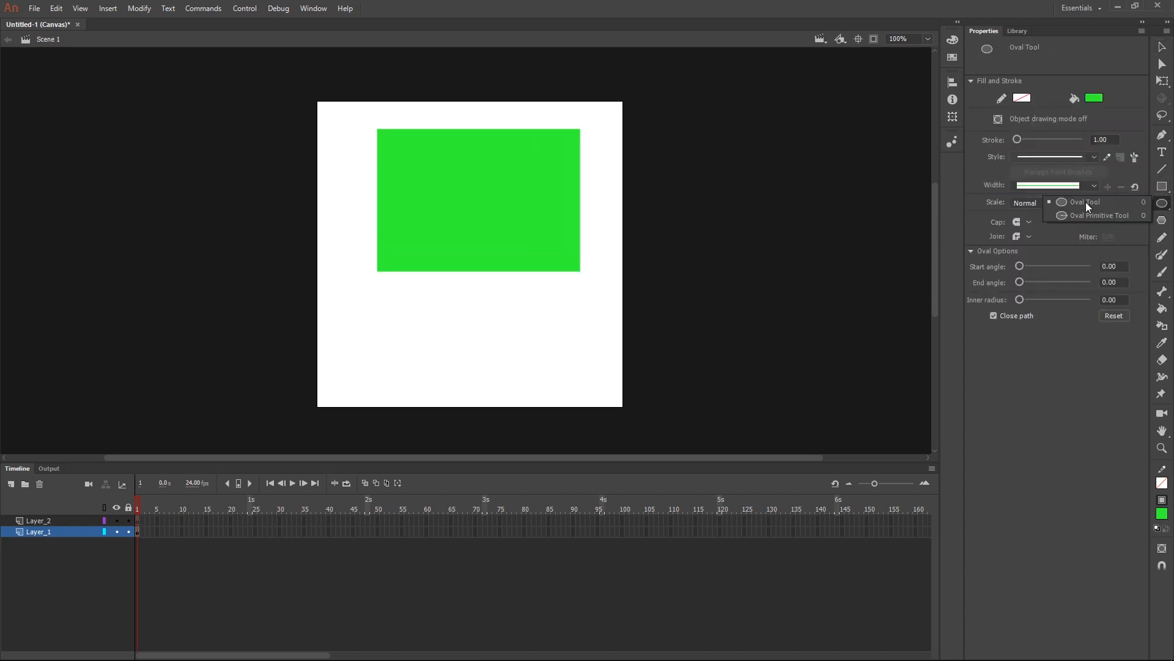
left_click(1085, 202)
left_click(1094, 97)
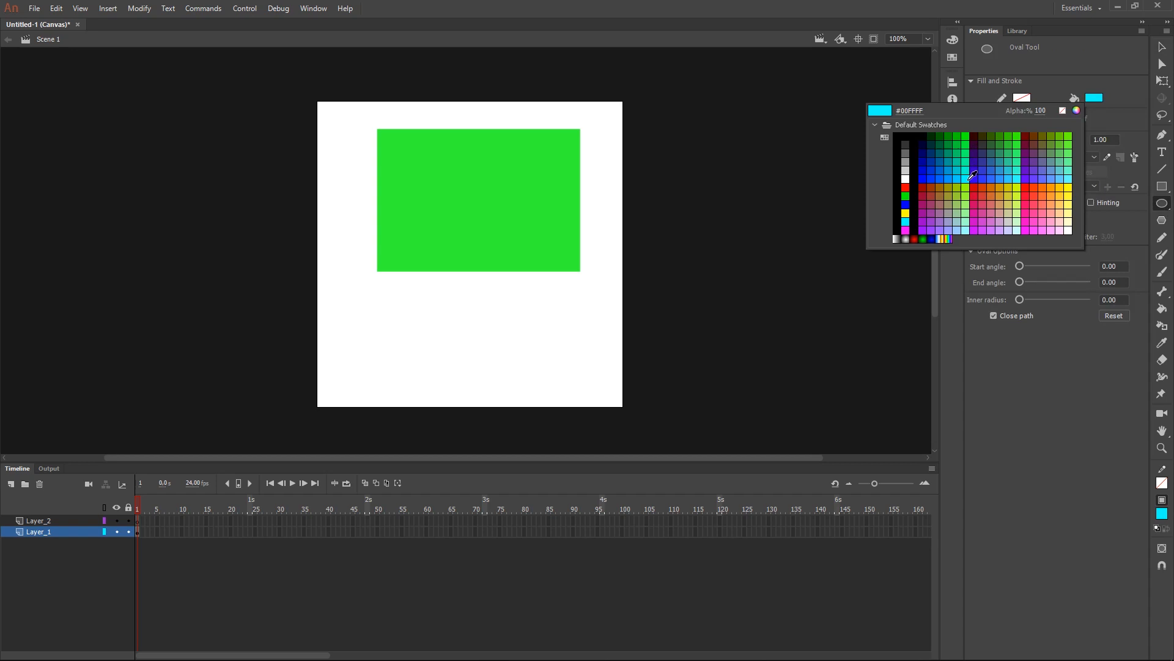
left_click(906, 186)
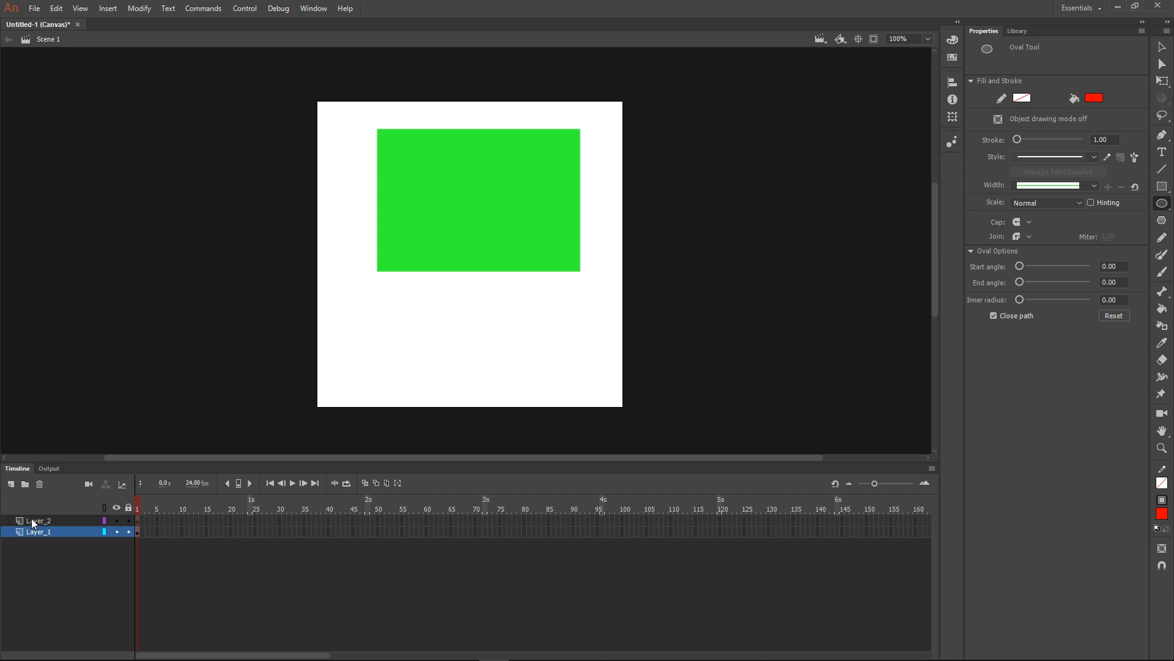
left_click(32, 521)
left_click_drag(555, 323, 412, 176)
Move the red oval to the lower part of the stage and the green rectangle above it to about X 64, Y 2.
left_click(1164, 48)
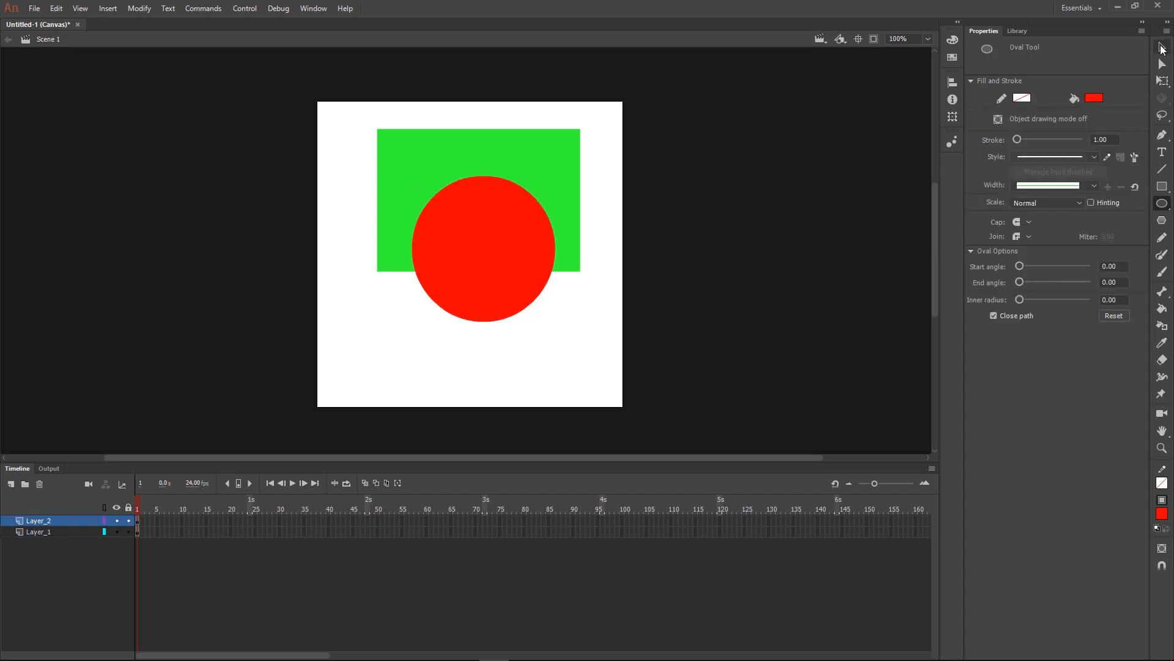
left_click(485, 246)
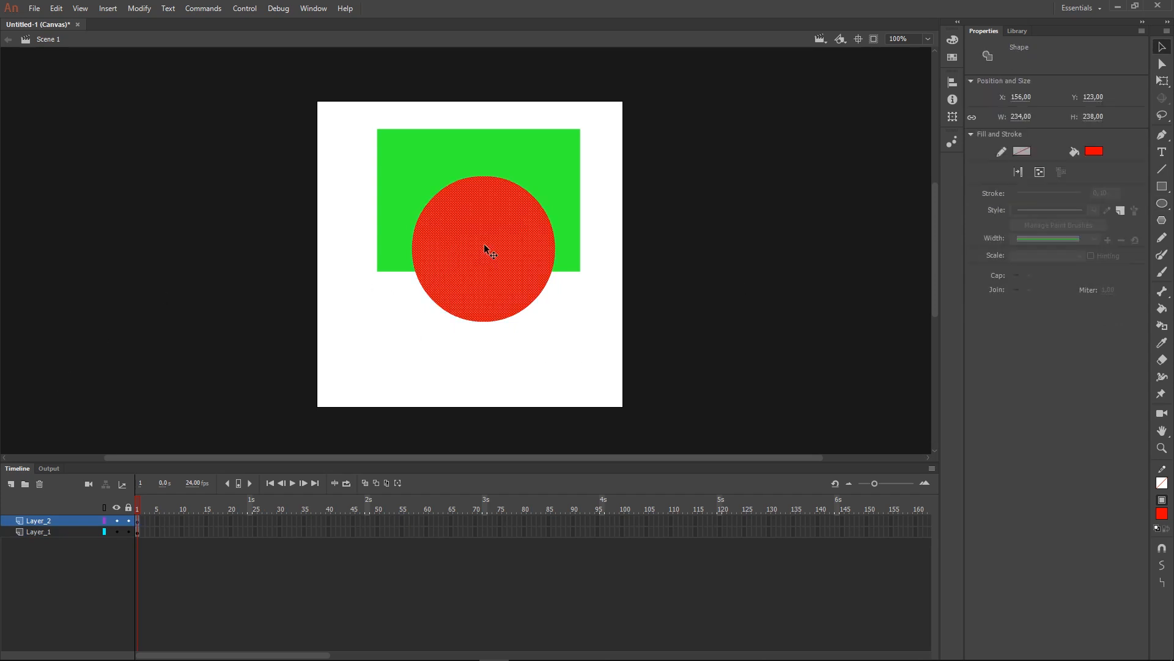
left_click_drag(486, 228, 461, 335)
left_click_drag(502, 210, 481, 183)
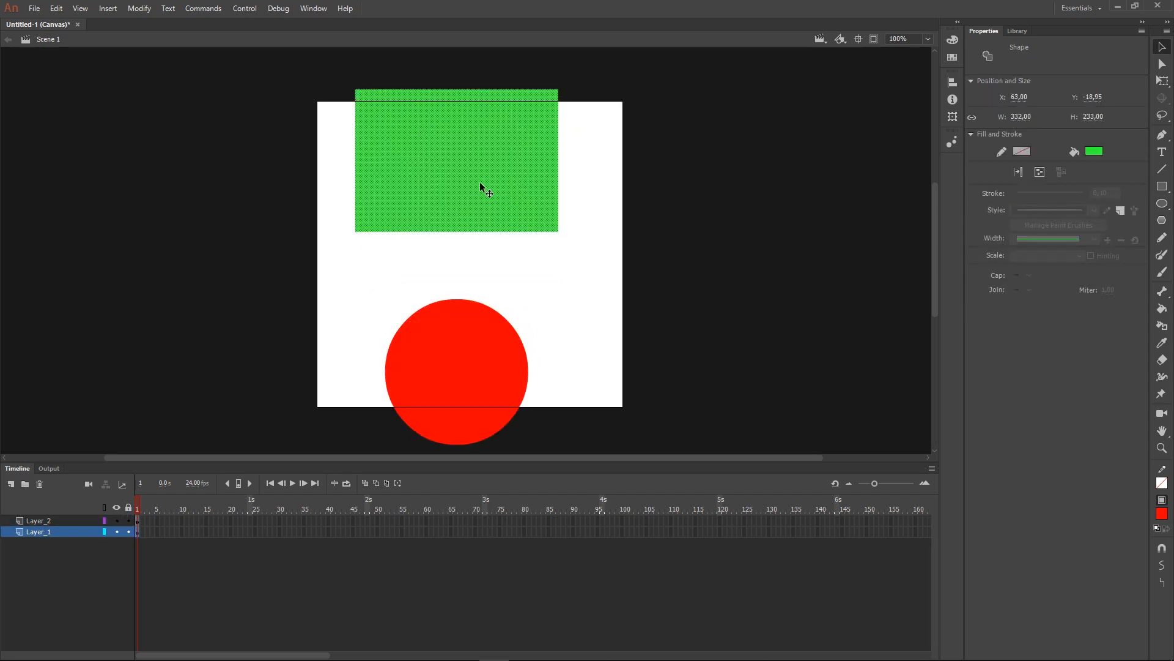
left_click_drag(489, 329, 482, 275)
left_click_drag(491, 180, 491, 193)
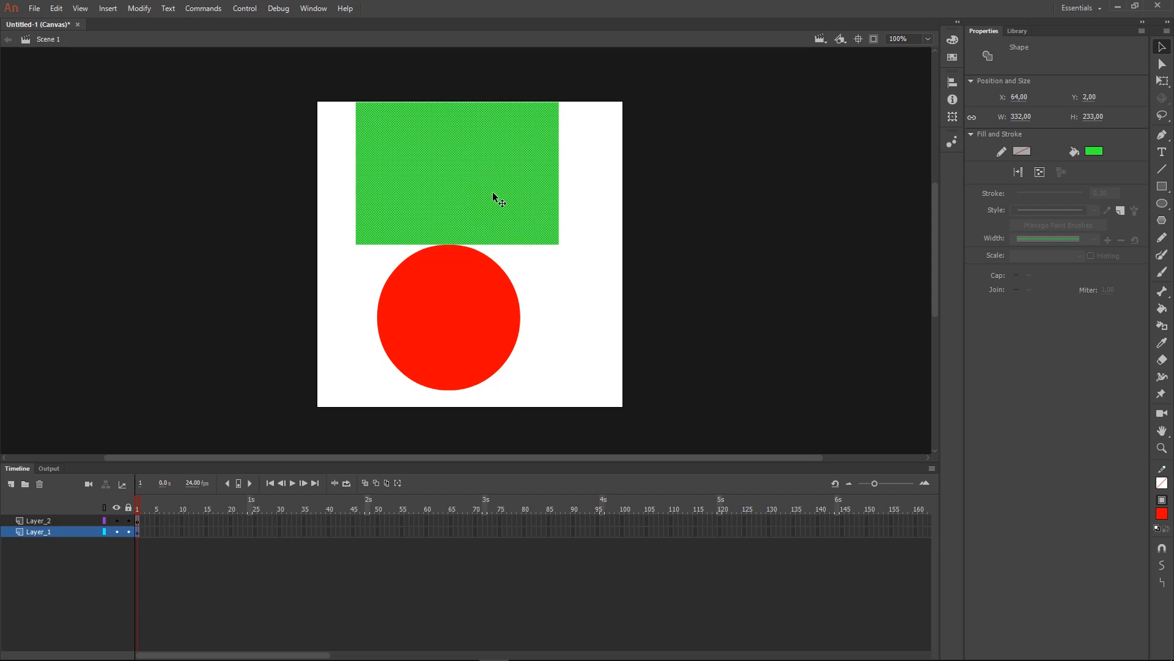
Add two new layers above Layer_2.
left_click(35, 522)
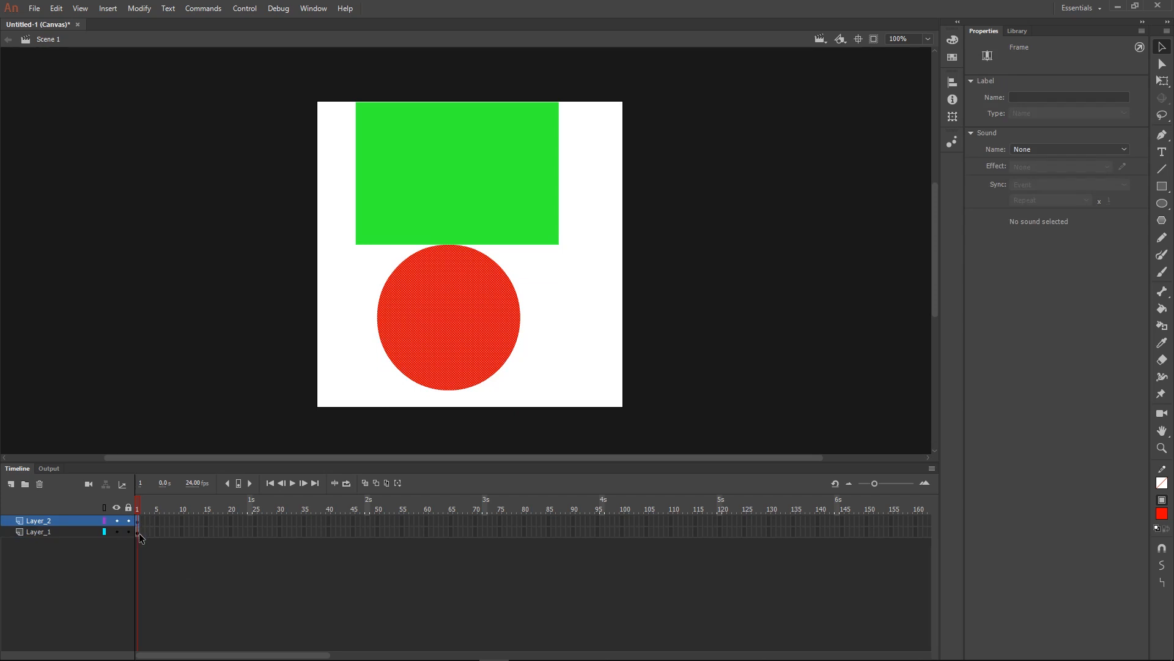
left_click(11, 485)
left_click(11, 484)
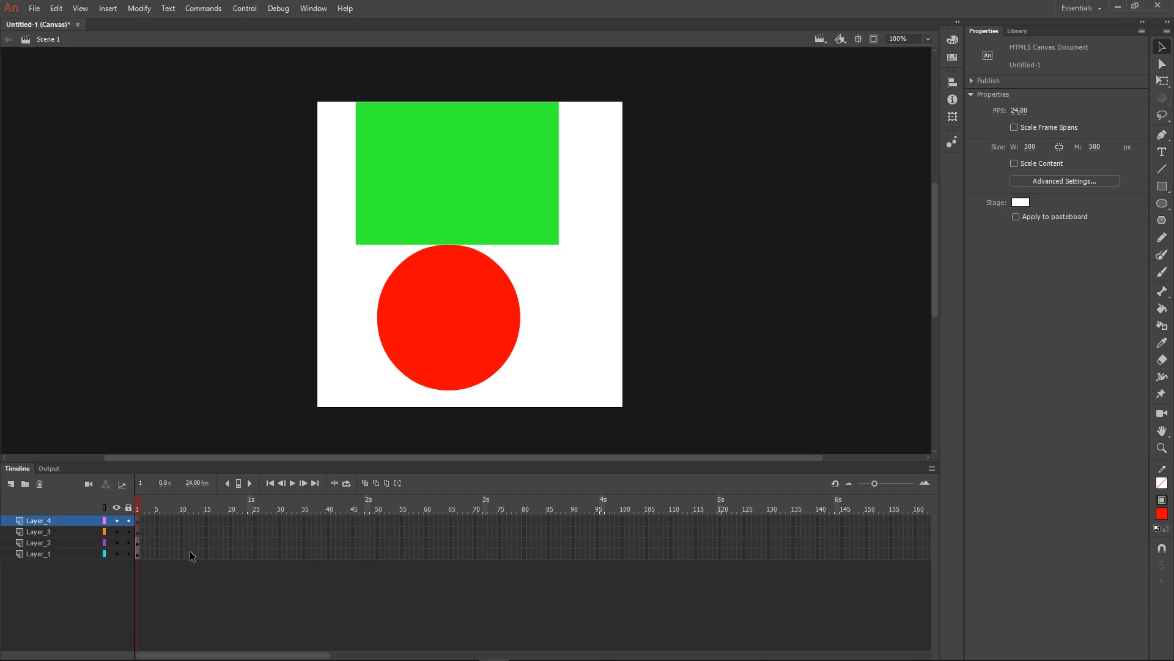
Open the name of Layer_1 for editing.
left_click(34, 531)
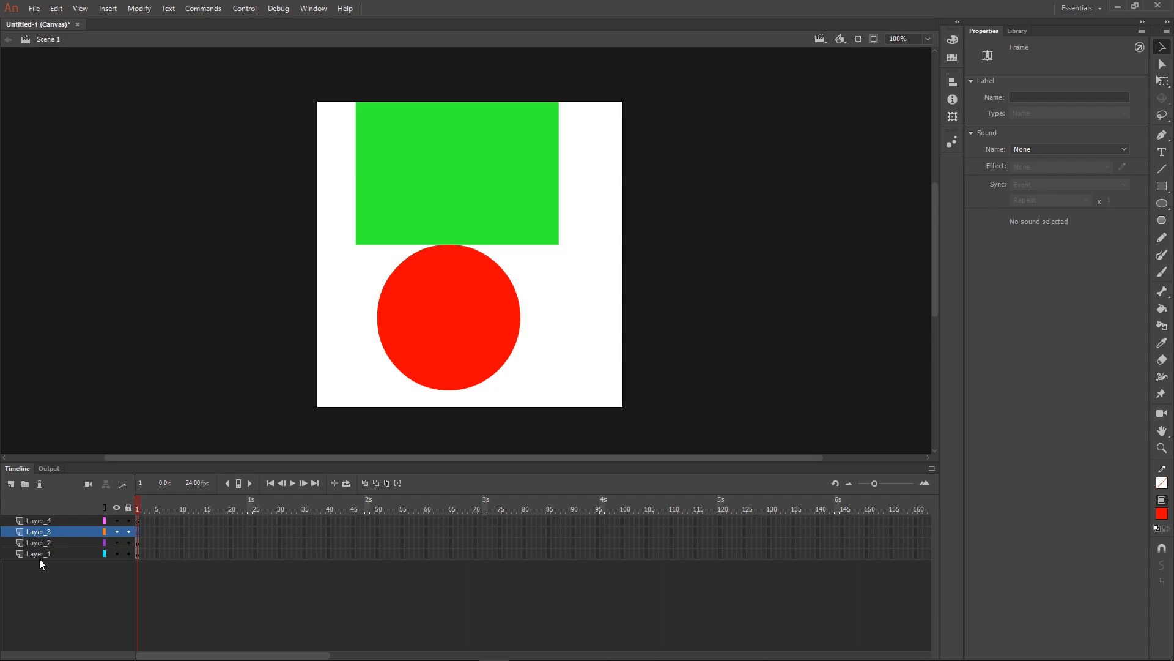
double_click(38, 554)
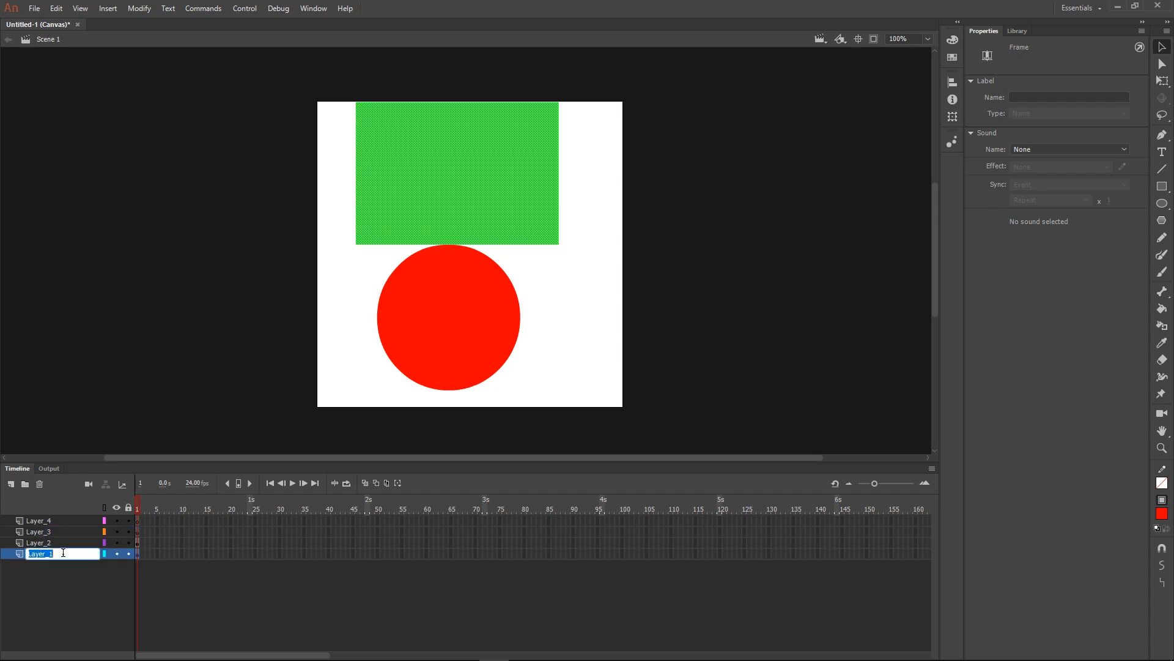
key("Return")
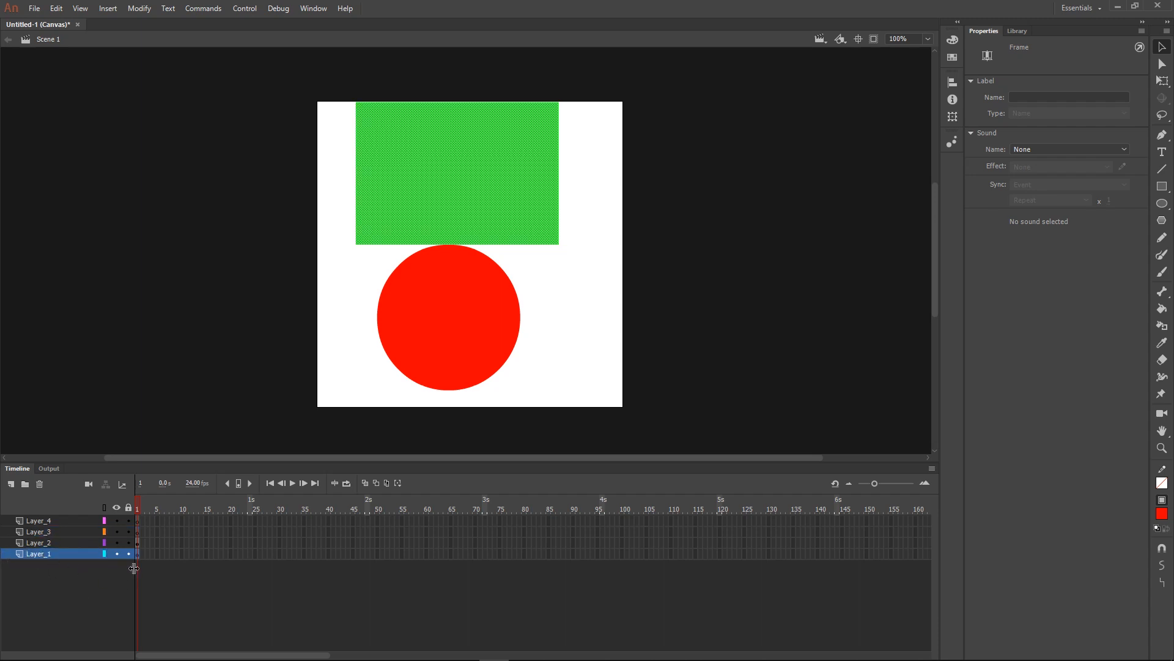
Delete Layer_4 and Layer_3 from the timeline.
left_click(35, 523)
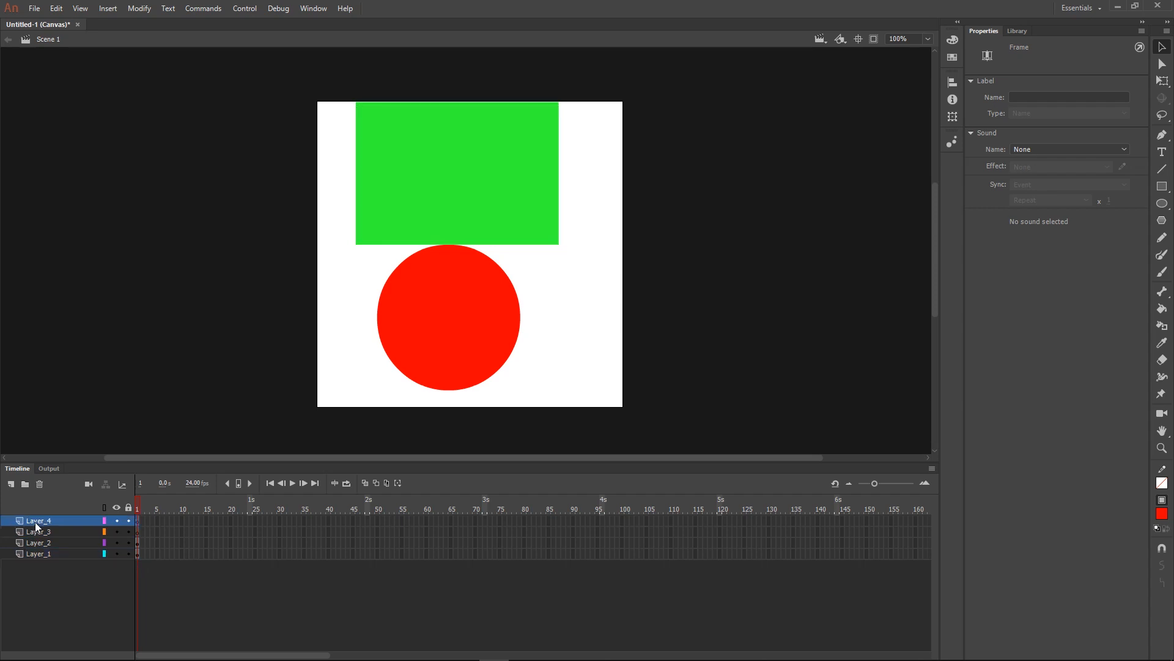
left_click(39, 484)
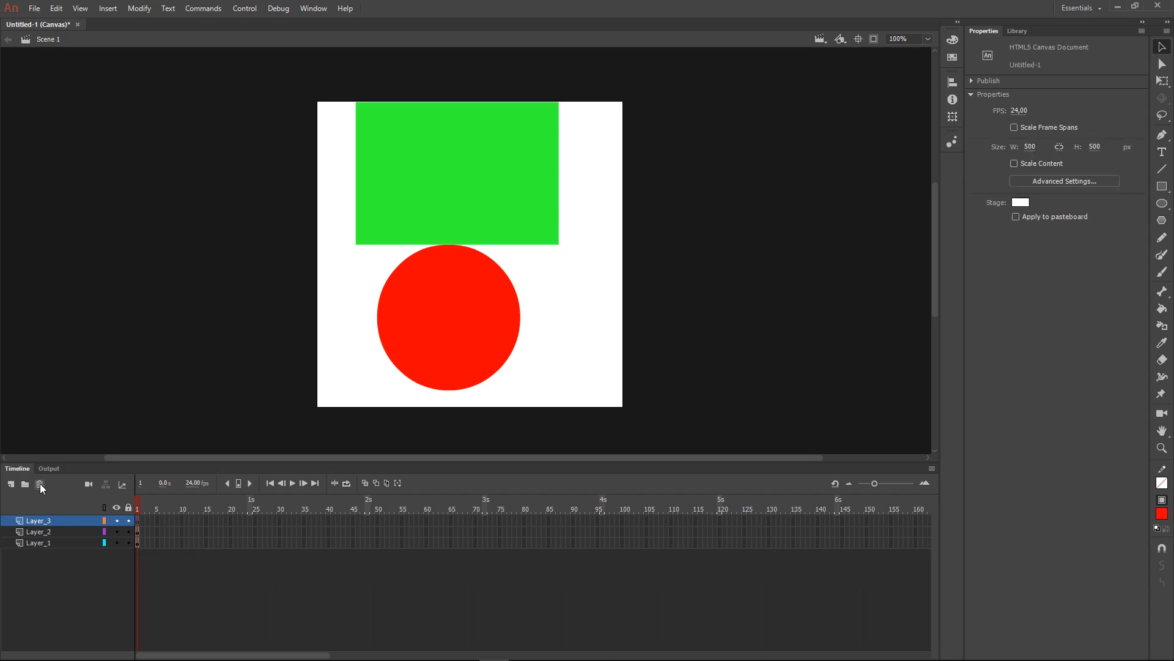
left_click(39, 483)
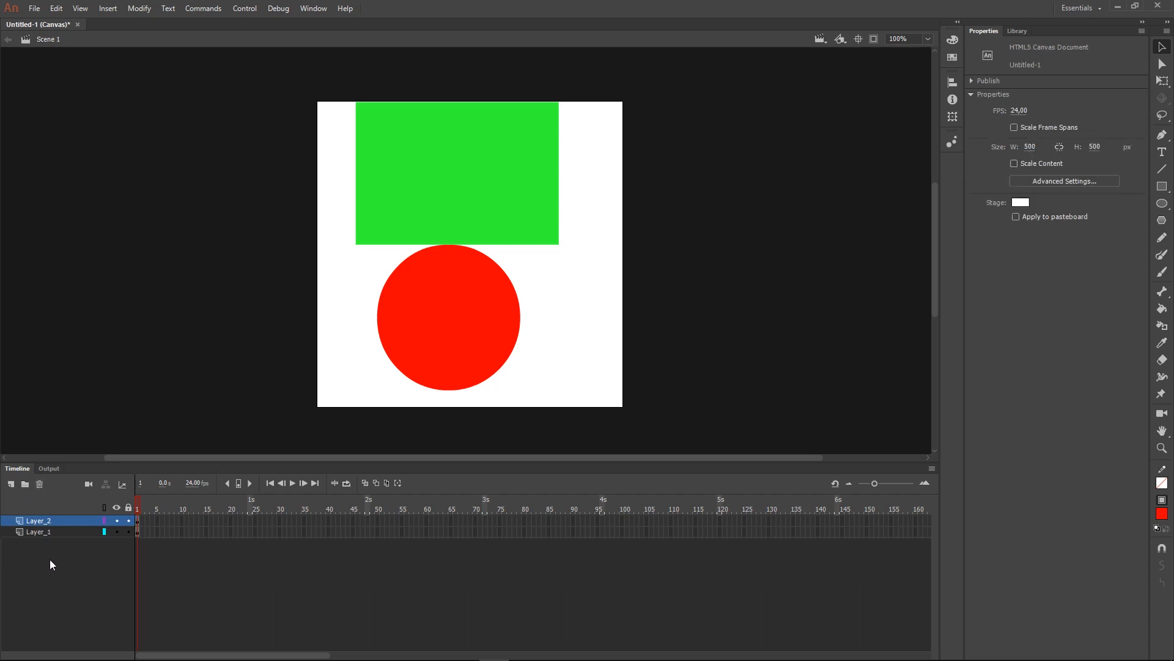
Delete the red oval on Layer_2 and remove Layer_2 from the timeline.
left_click(35, 528)
left_click(35, 519)
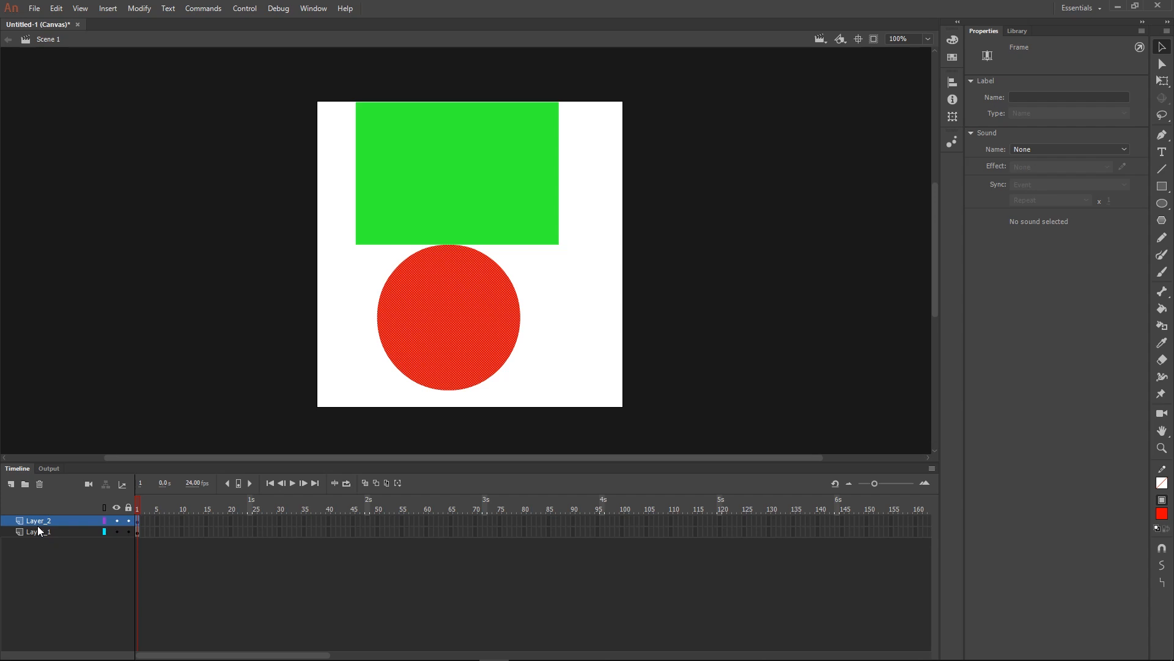
key("Delete")
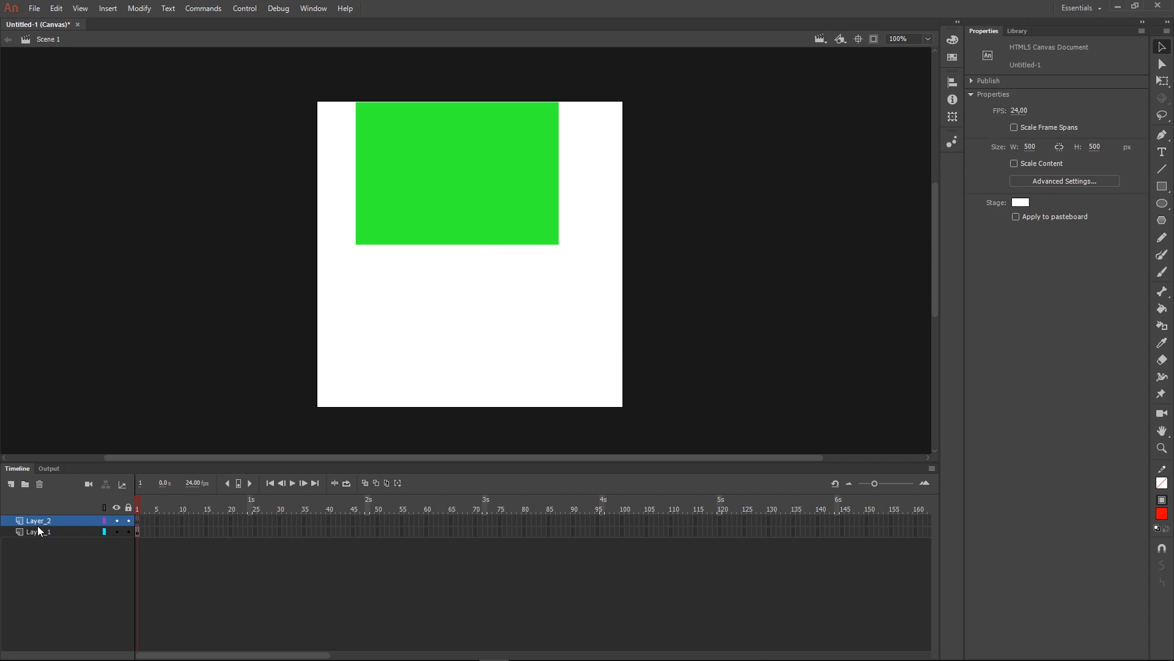
left_click(35, 530)
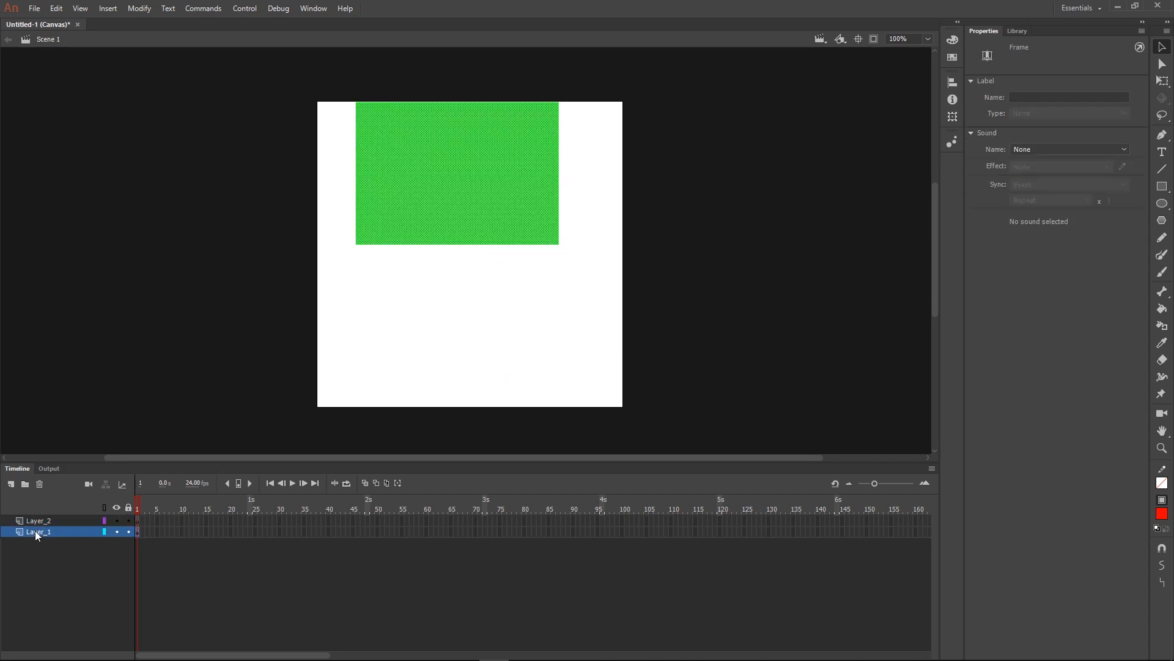
left_click(33, 523)
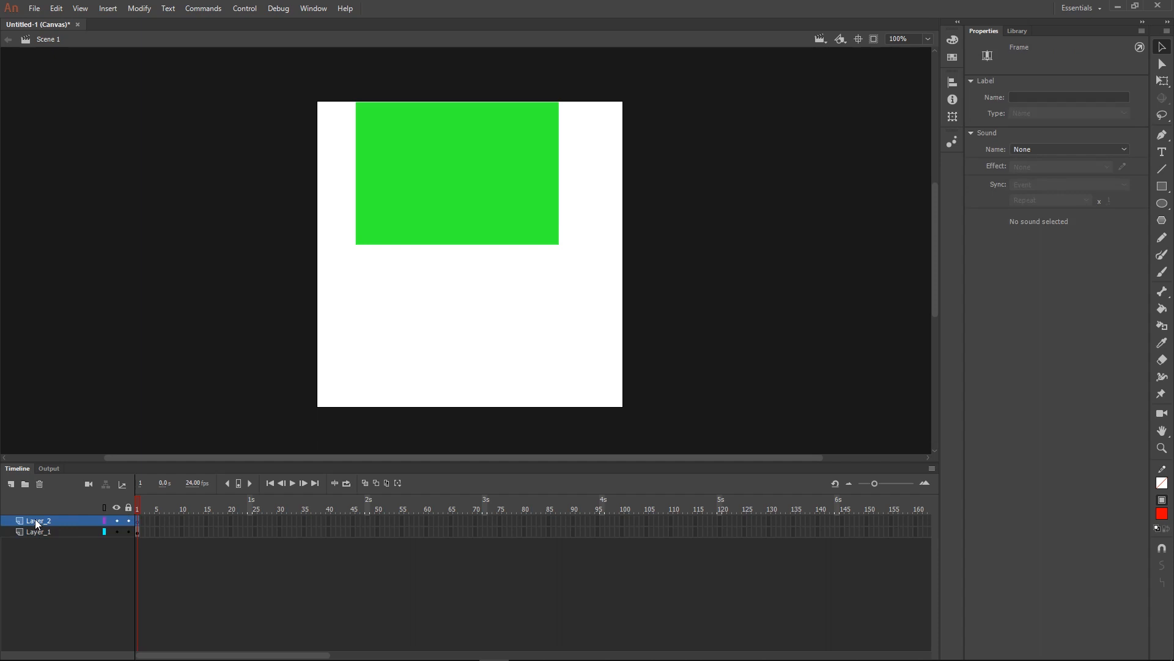
left_click(39, 485)
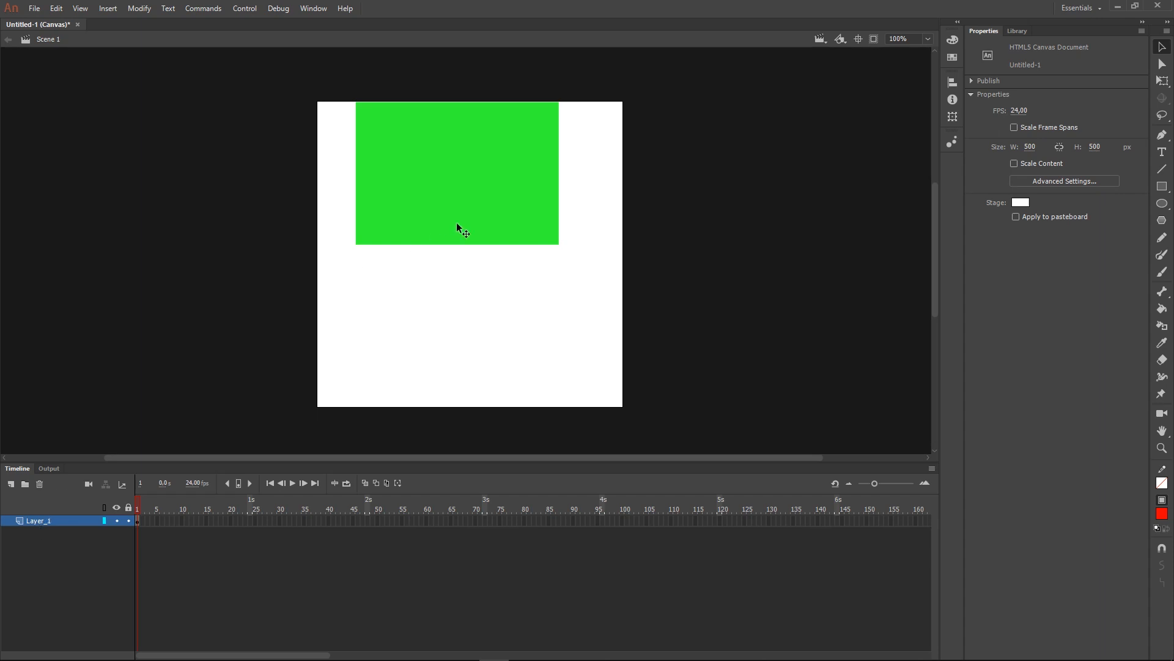
Move the green rectangle to about X 63, Y 0 and draw a red oval about 201 x 163 px below it.
mouse_move(477, 187)
left_mouse_down()
mouse_move(482, 263)
mouse_move(476, 190)
mouse_move(471, 200)
left_mouse_up()
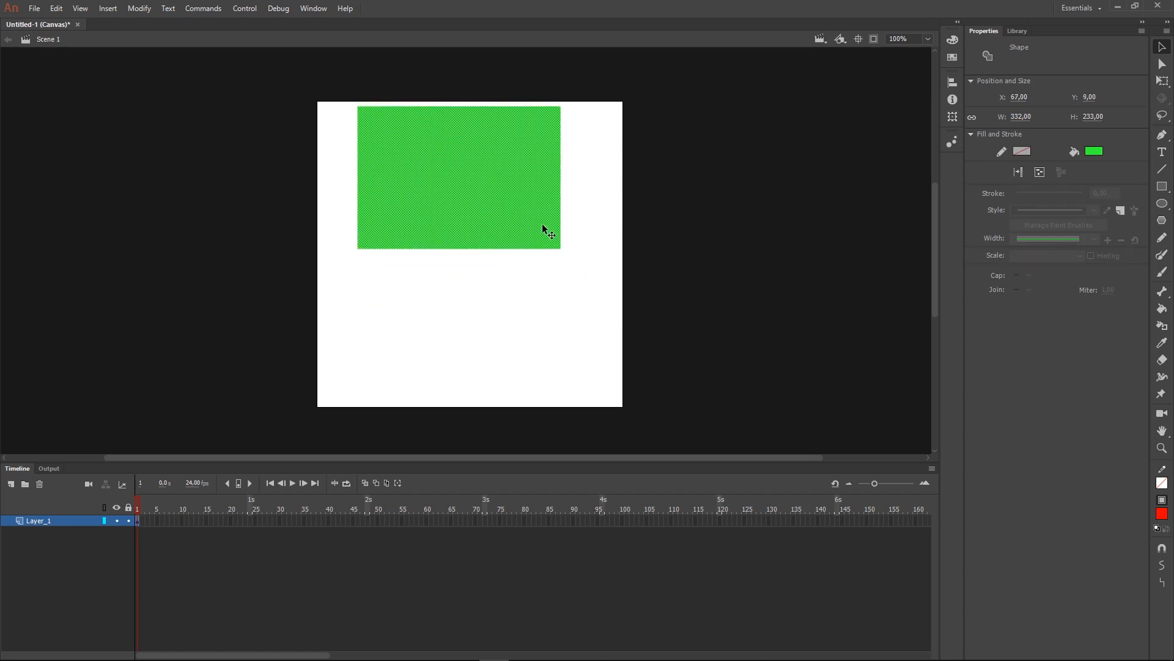
left_click_drag(510, 205, 507, 199)
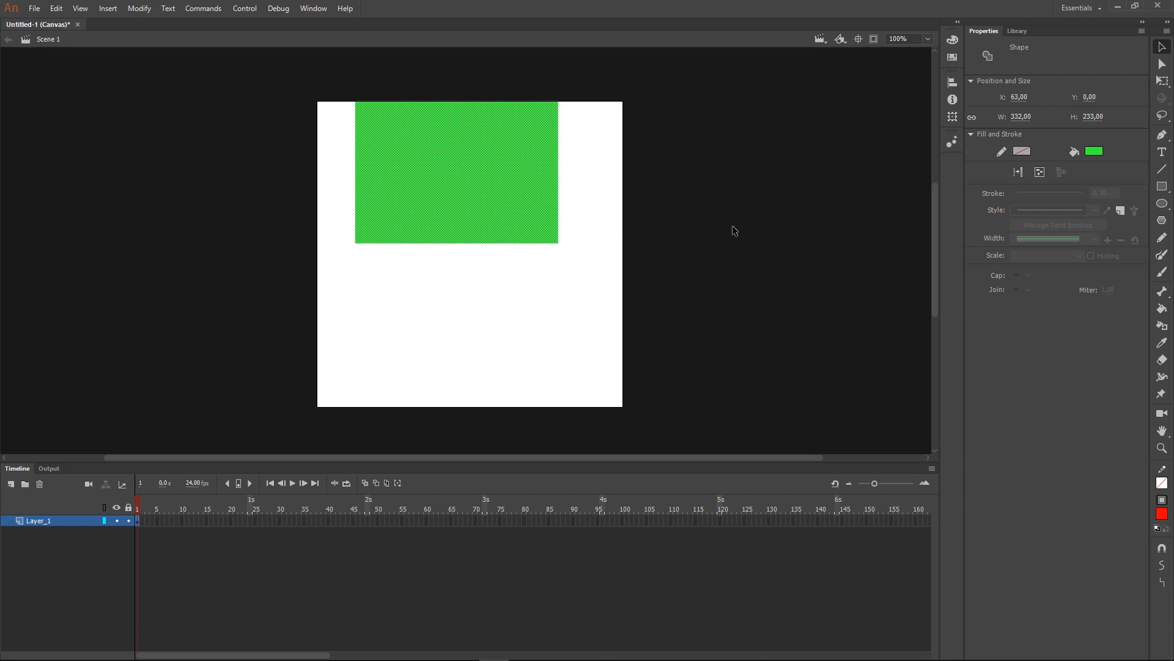
left_click_drag(1163, 203, 1080, 202)
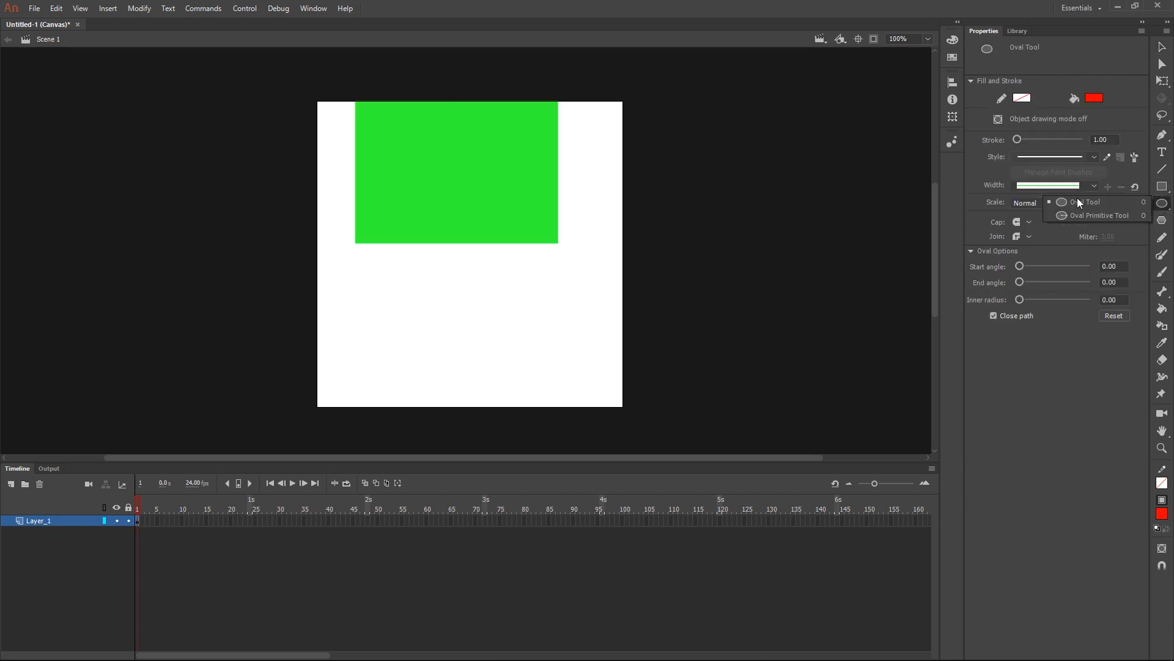
left_click(1091, 202)
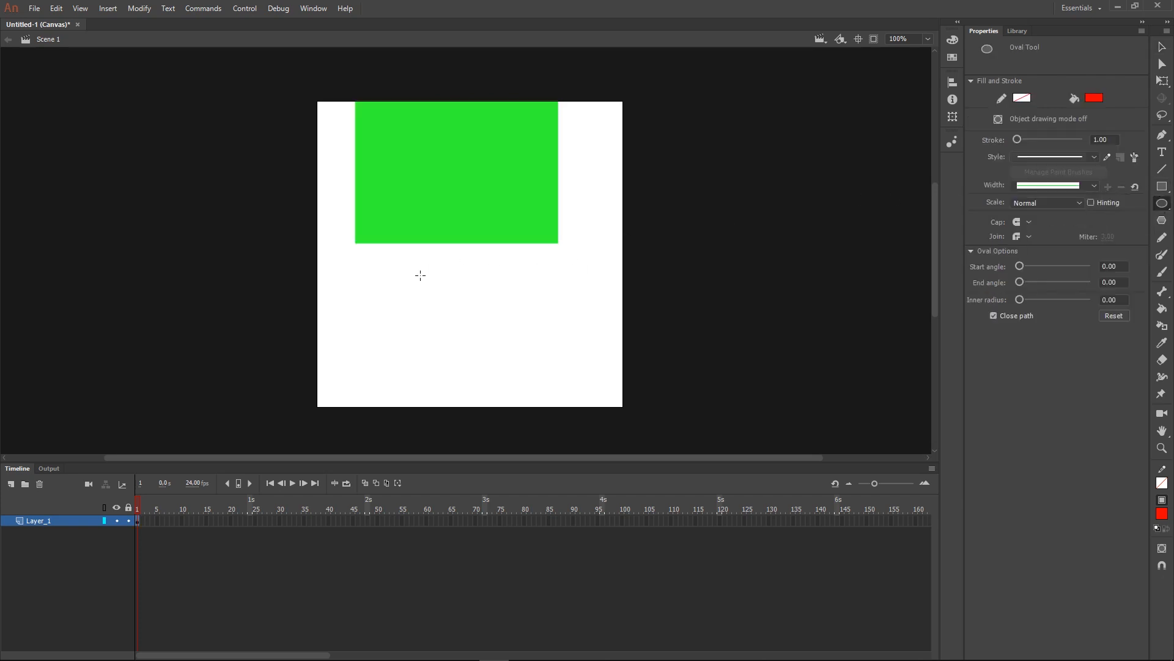
left_click_drag(363, 291, 486, 391)
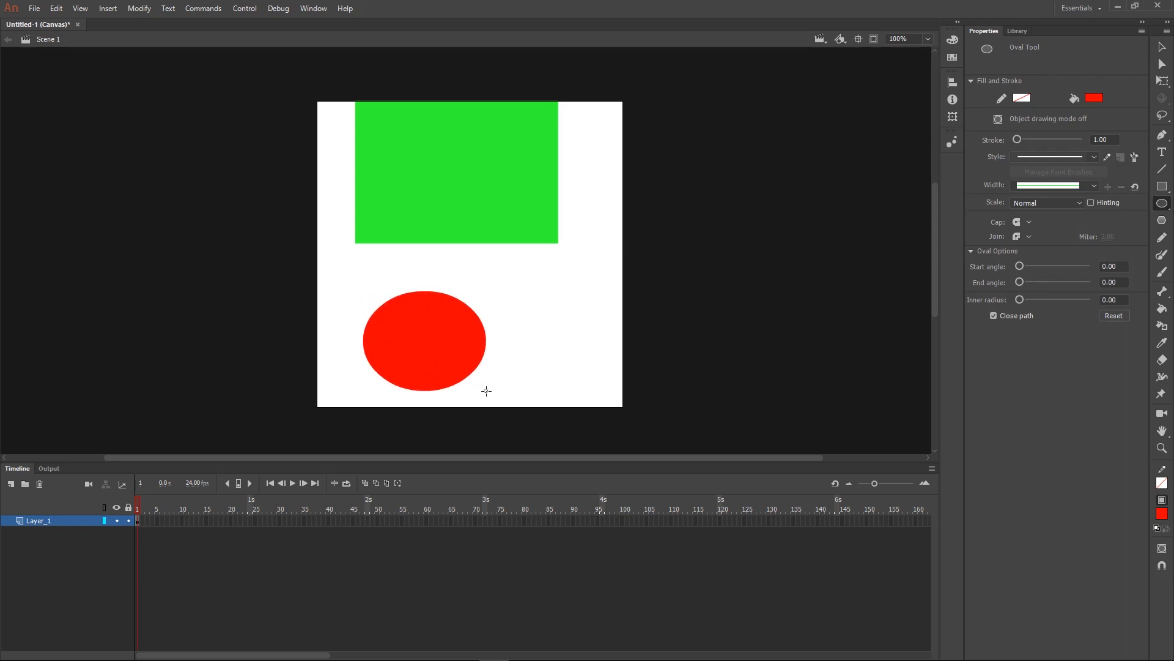
Draw a blue-filled rectangle about 103 x 181 px beside the red oval.
left_click(1162, 186)
left_click(1081, 190)
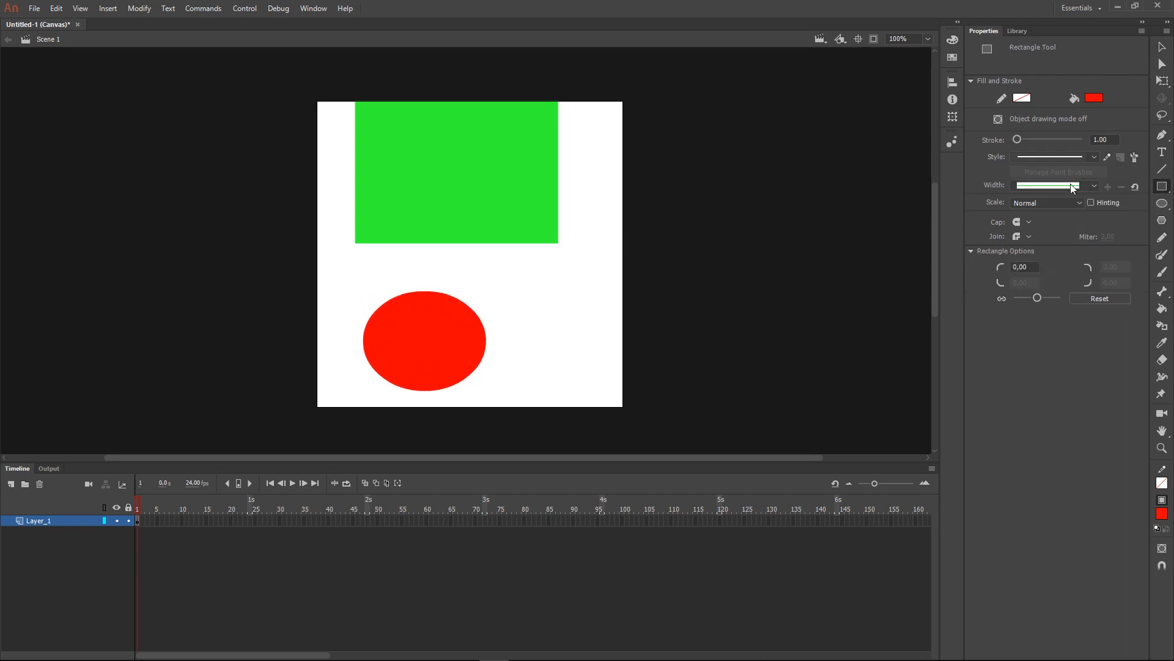
left_click(1095, 98)
left_click(999, 170)
mouse_move(538, 267)
left_mouse_down()
mouse_move(571, 365)
mouse_move(600, 379)
left_mouse_up()
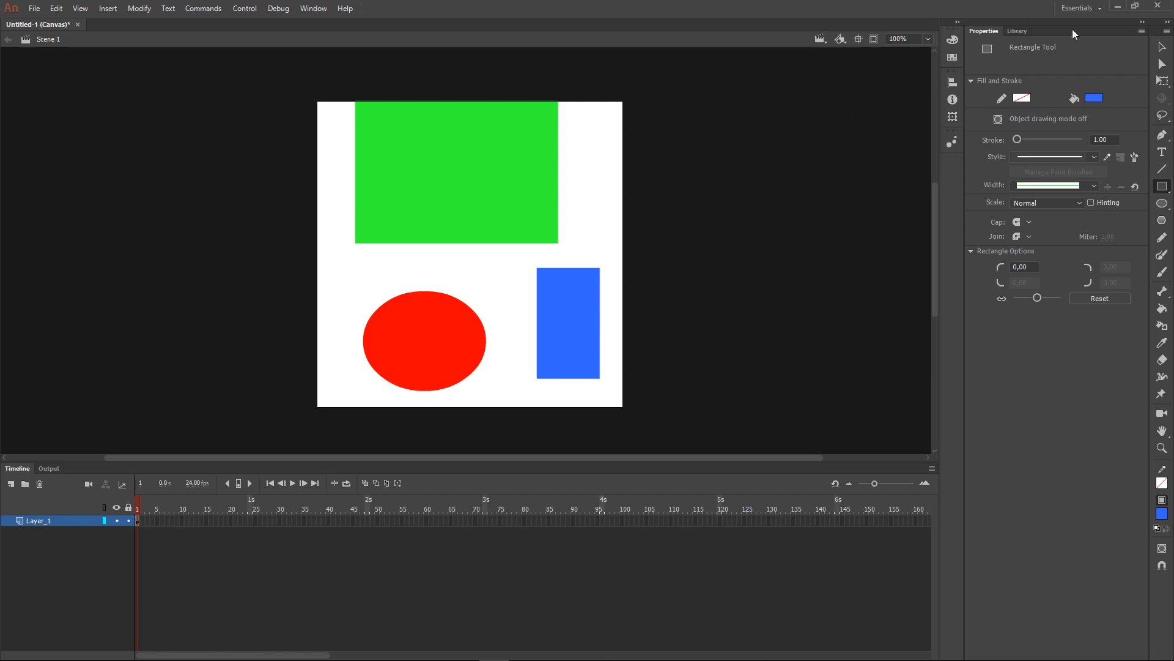
Select the green rectangle, red oval and blue rectangle together and distribute them to separate layers.
left_click(1162, 47)
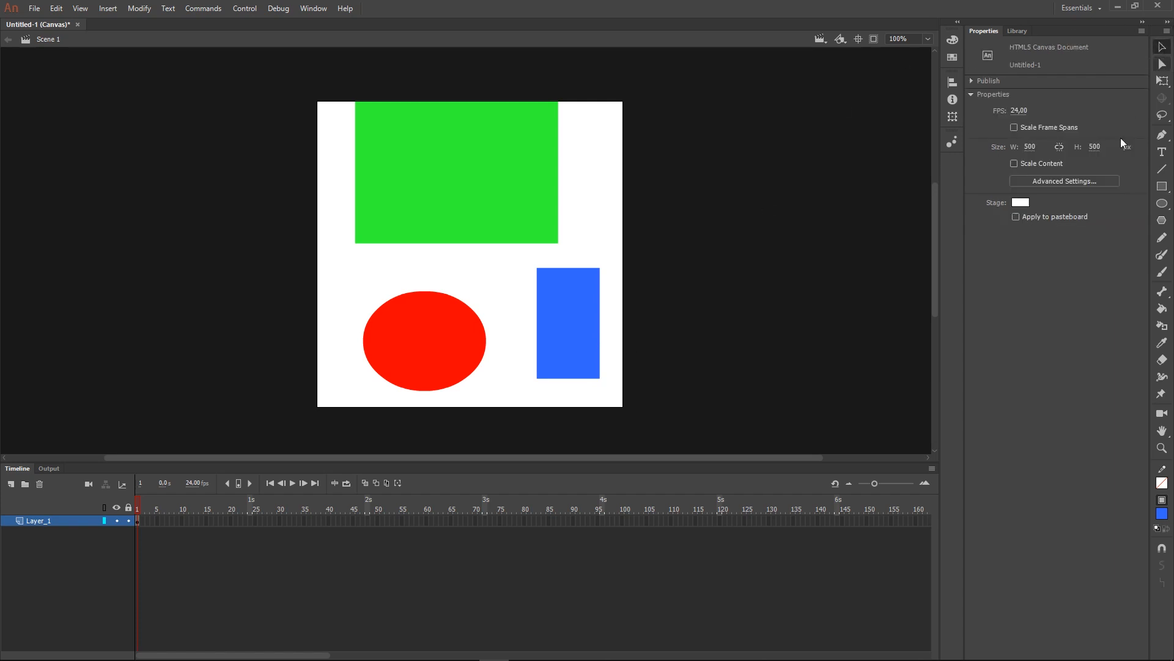
left_click(450, 337)
left_click(515, 242)
left_click(568, 313)
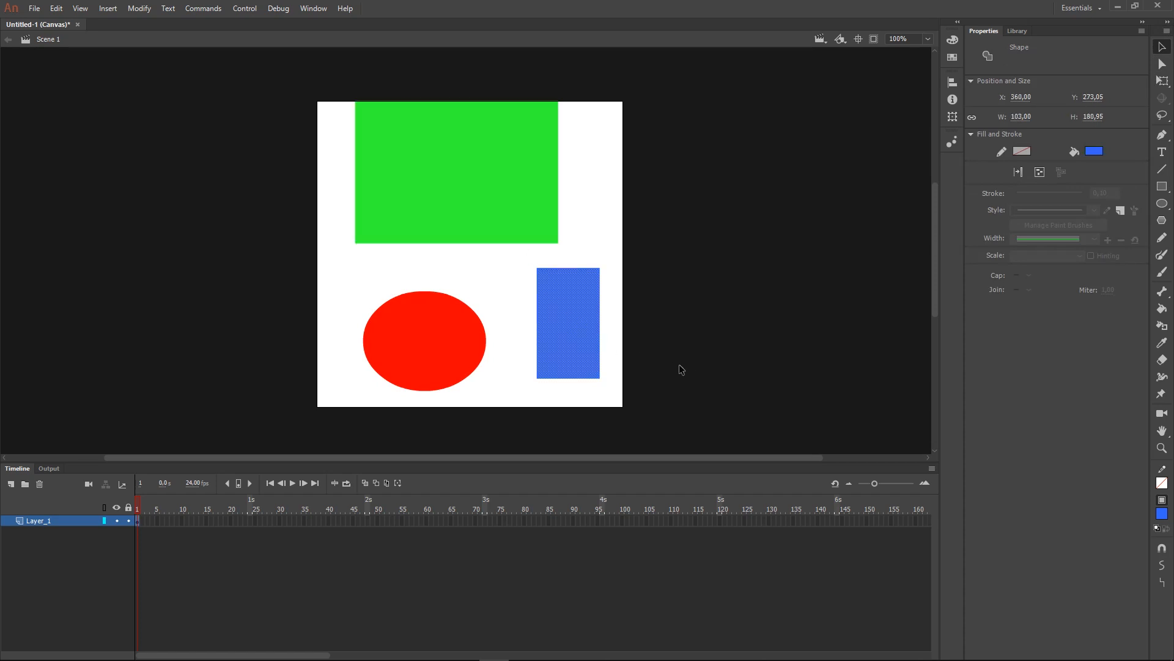
left_click(653, 418)
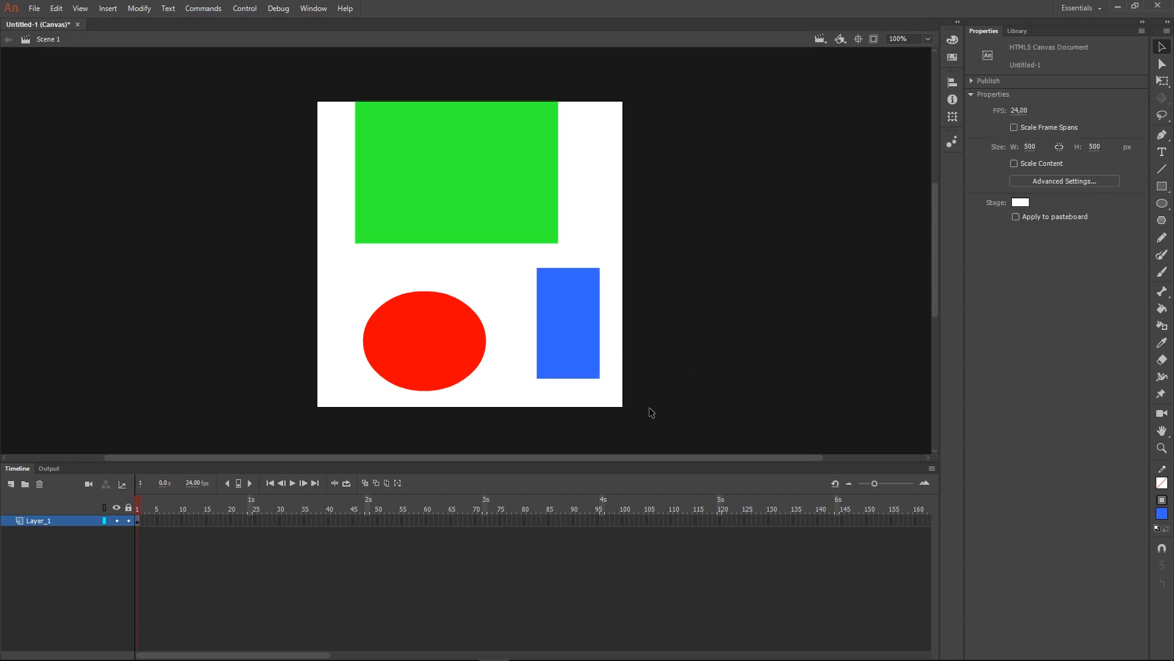
left_click_drag(658, 425, 309, 84)
right_click(439, 174)
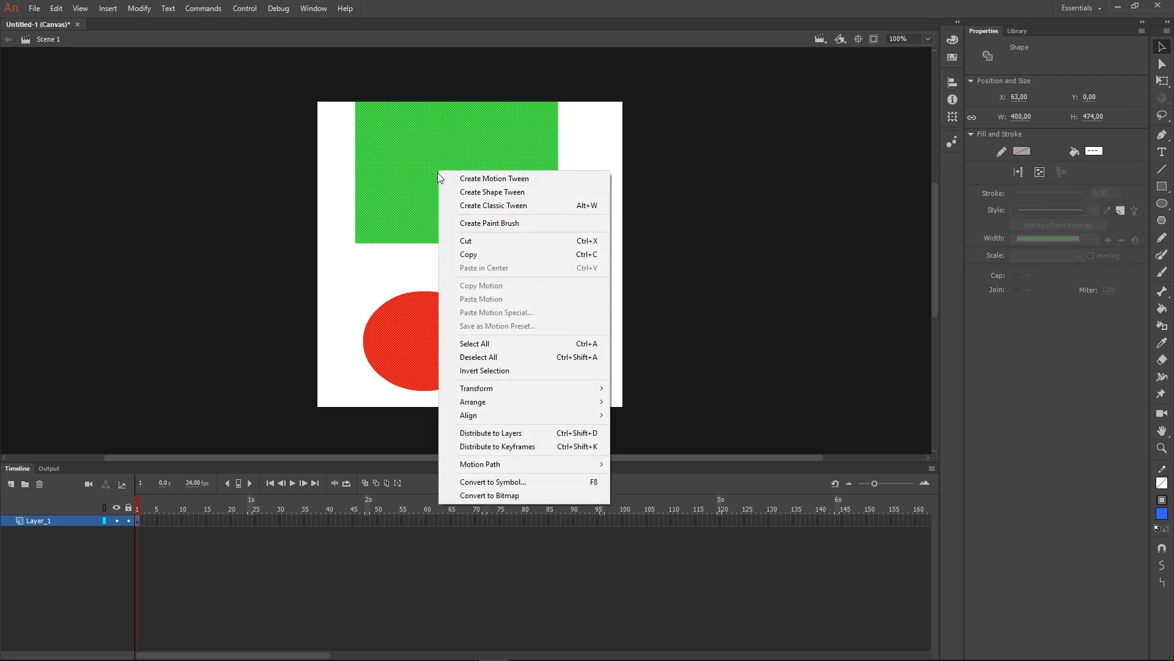
left_click(517, 434)
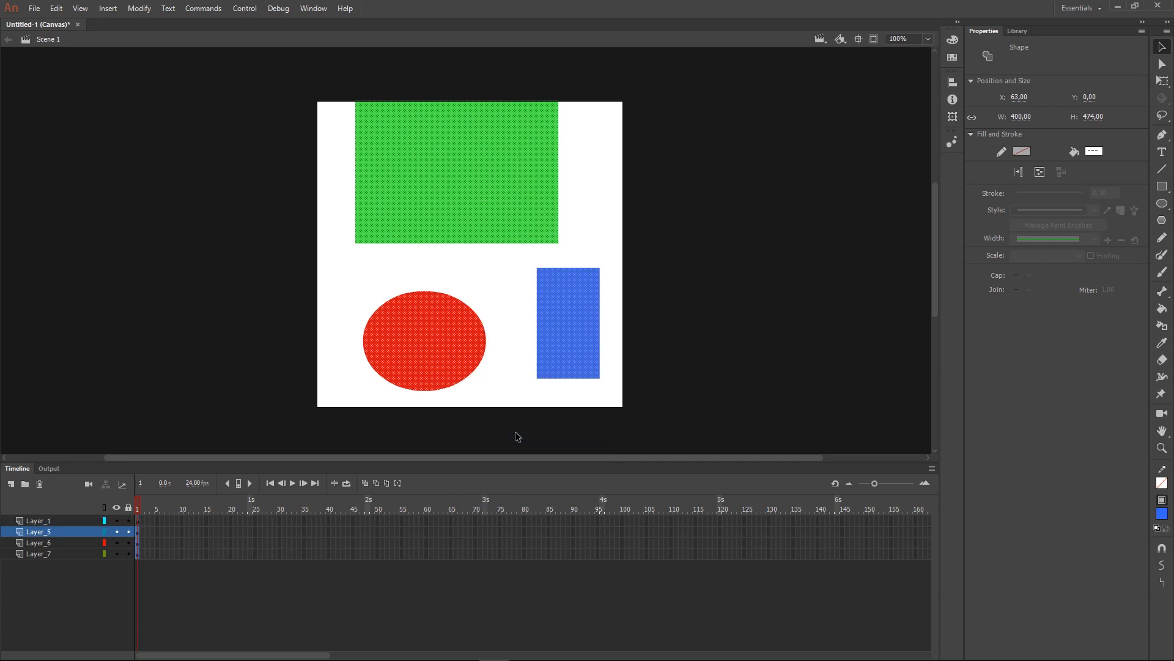
left_click(82, 608)
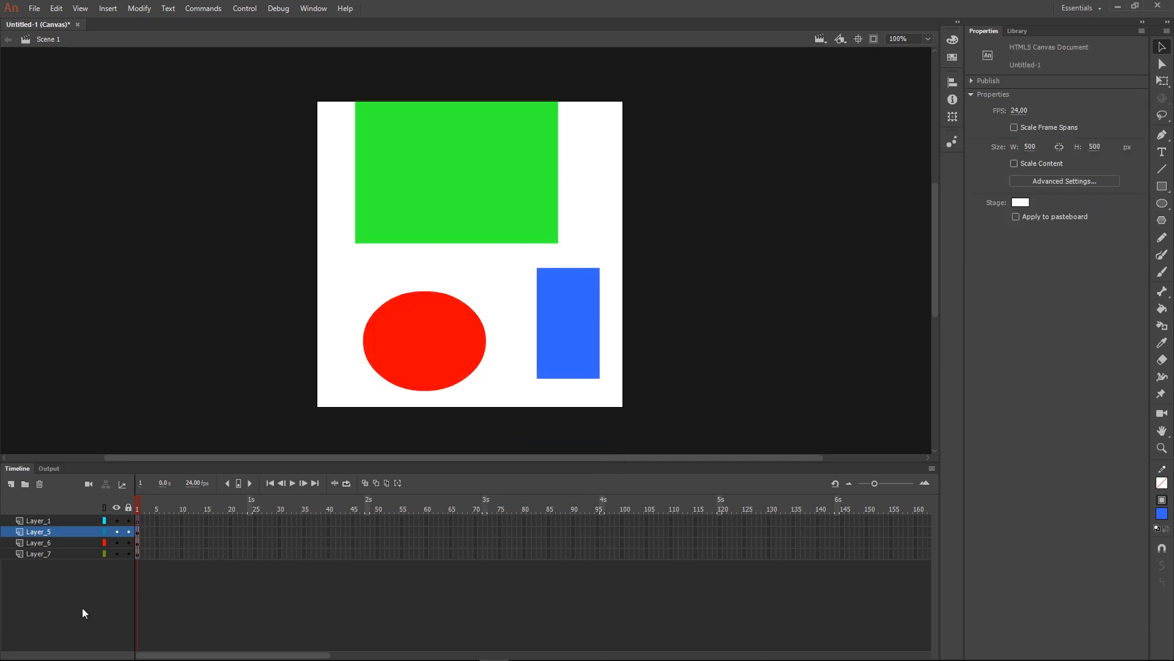
Select Layer_7, Layer_6 and Layer_5 and each shape on the stage to check which layer holds which shape.
left_click(46, 555)
left_click(43, 545)
left_click(45, 534)
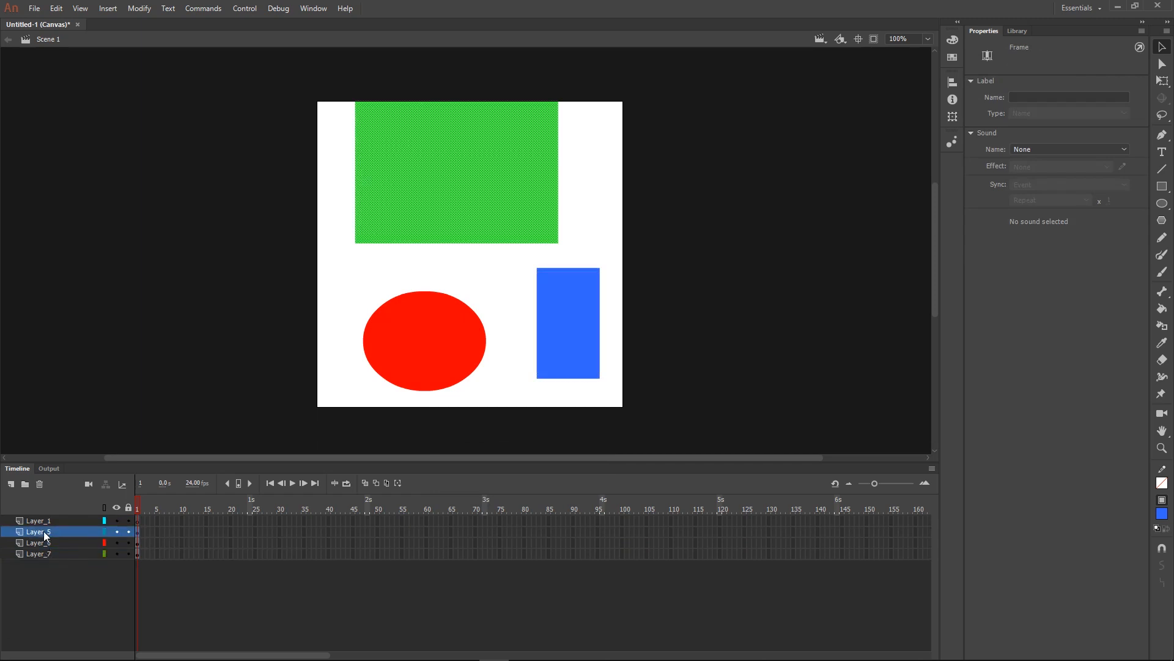
left_click(657, 331)
left_click(421, 335)
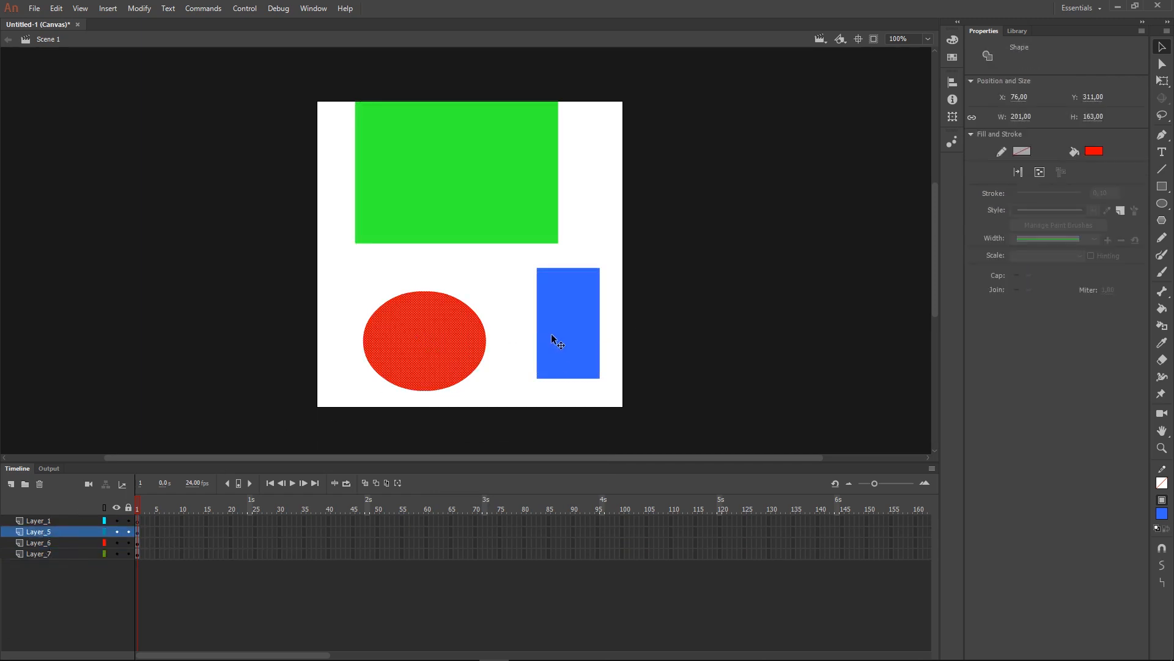
left_click(552, 335)
left_click(482, 233)
Examine whether Layer_1 holds any content, comparing it with the layers of the green, red and blue shapes.
left_click(38, 521)
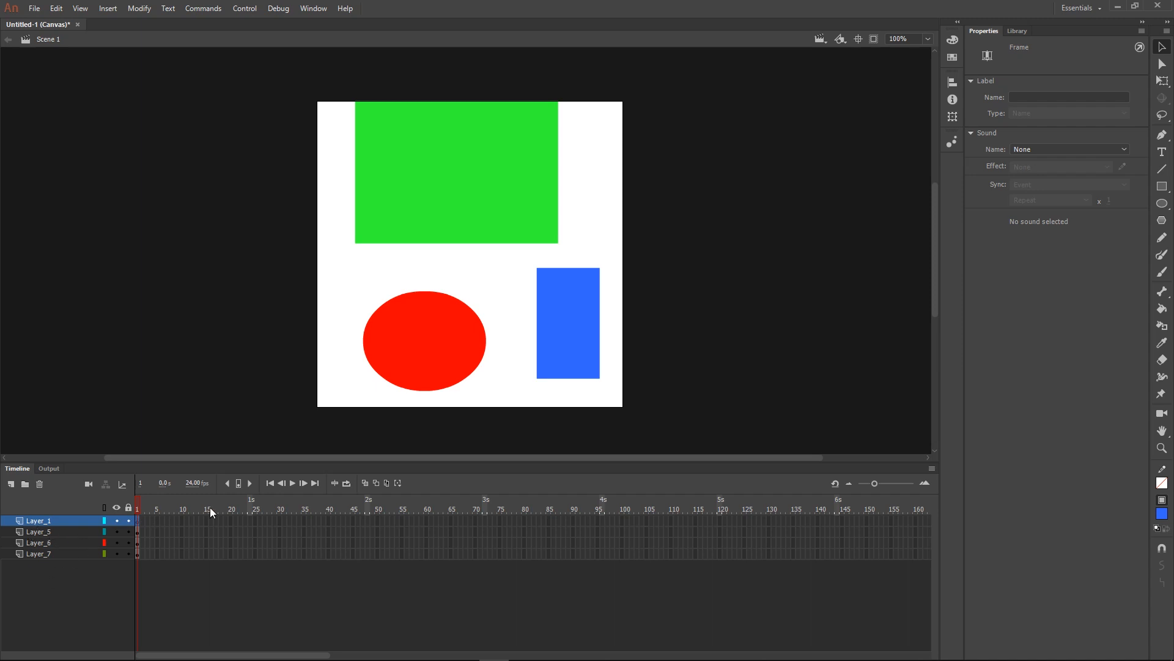
left_click(491, 195)
left_click(465, 322)
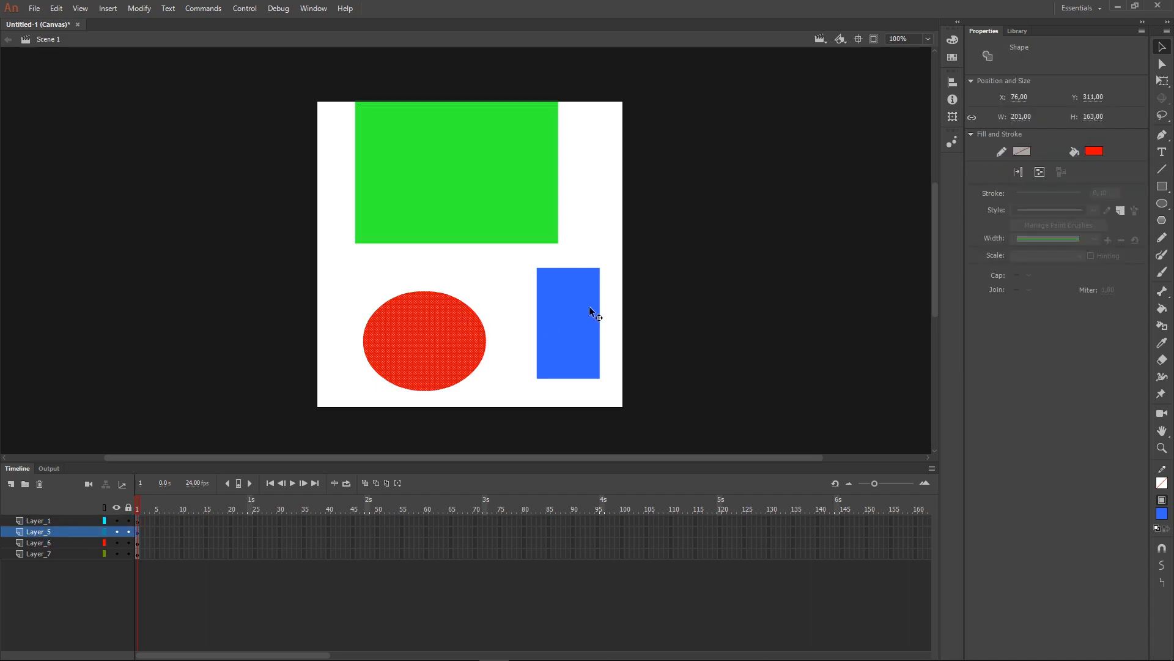
left_click(593, 315)
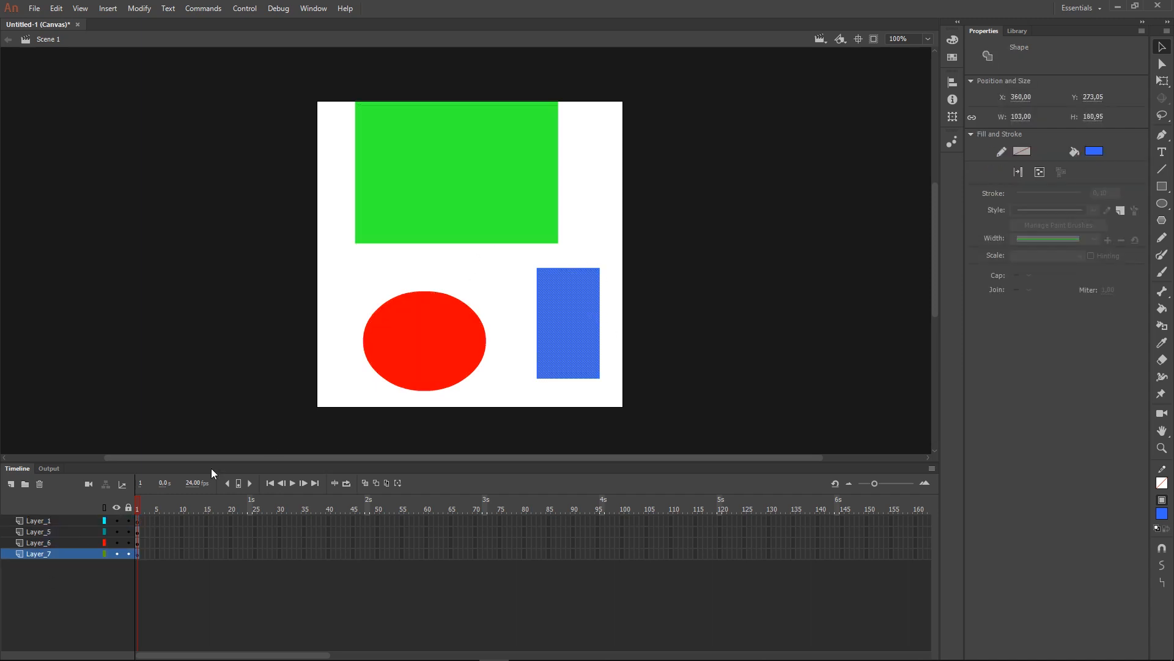
left_click(35, 522)
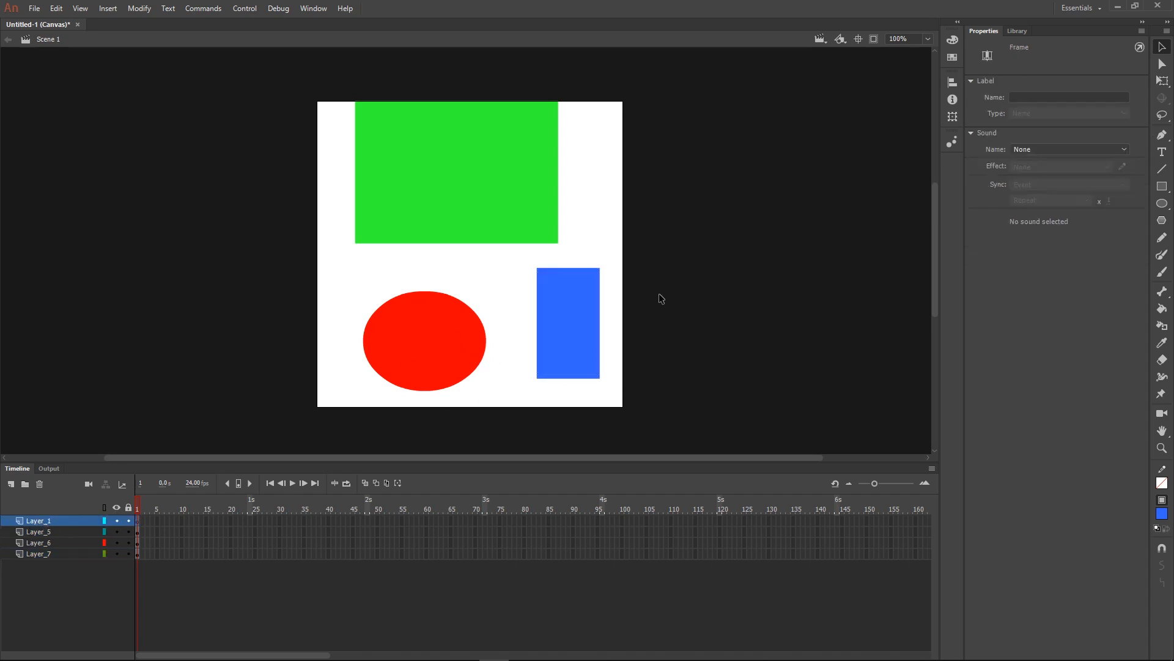
left_click(39, 554)
left_click(43, 543)
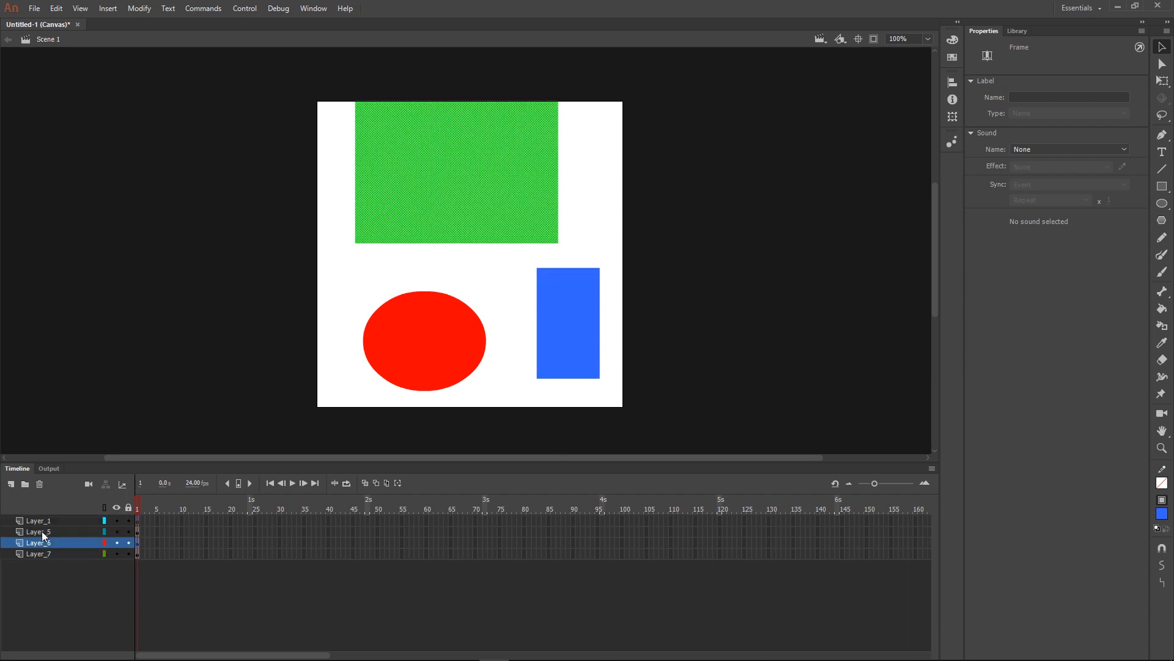
left_click(42, 531)
Delete Layer_1 from the timeline and select the red, green and blue shapes in turn to check them.
left_click(34, 520)
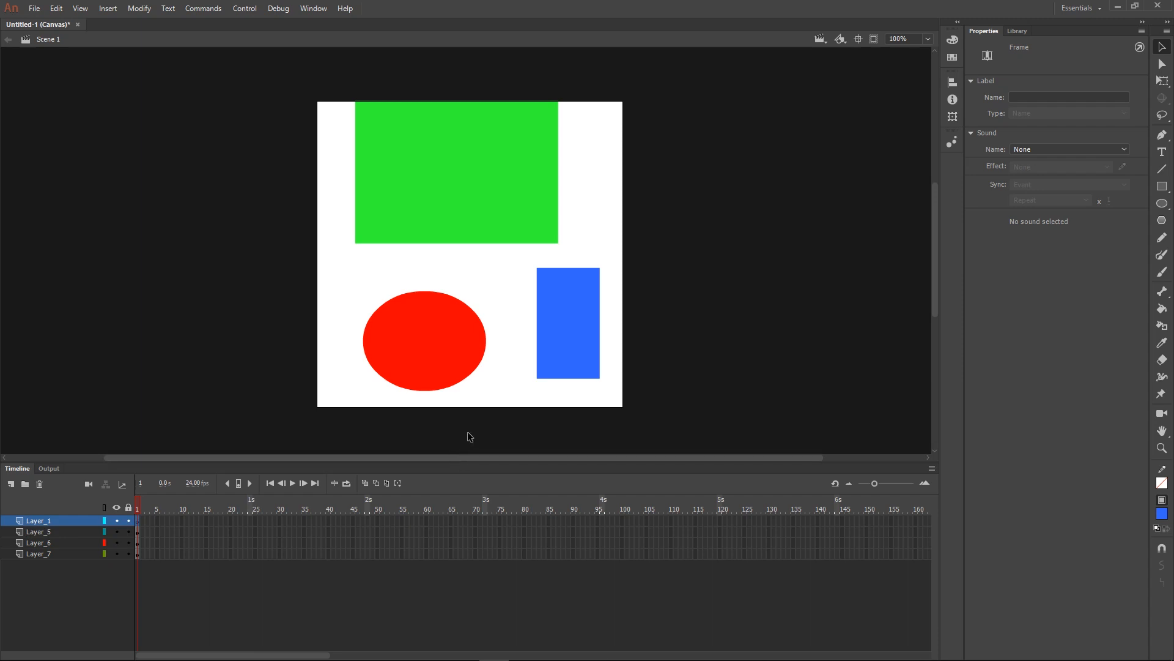
left_click(40, 485)
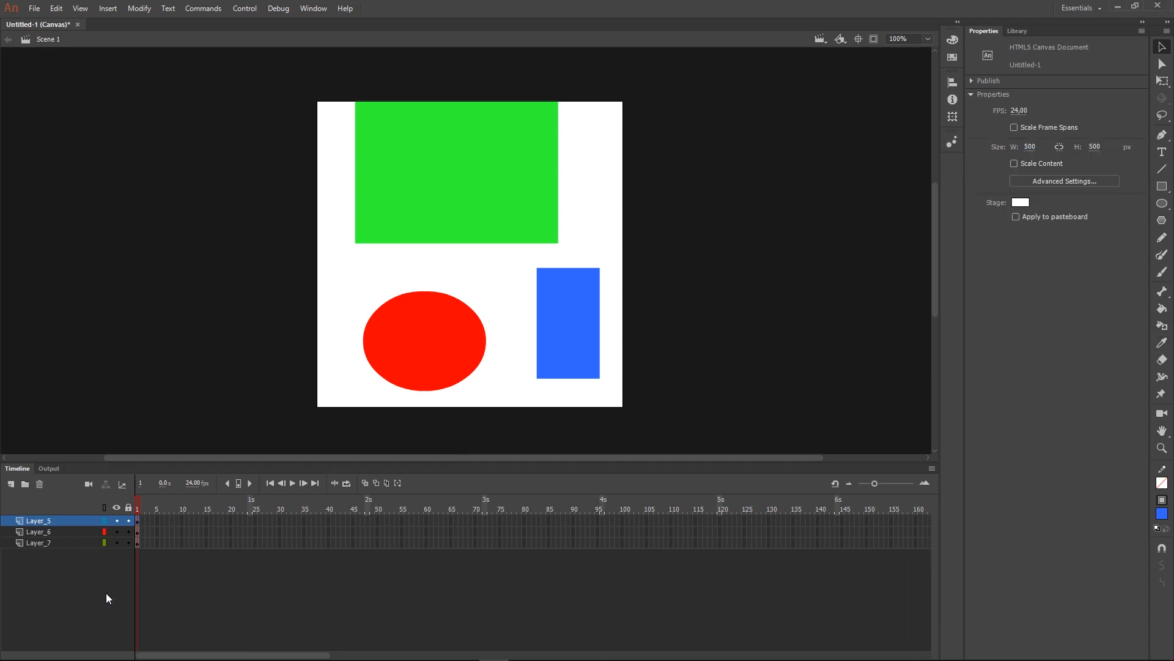
left_click(460, 354)
left_click(485, 125)
left_click(565, 308)
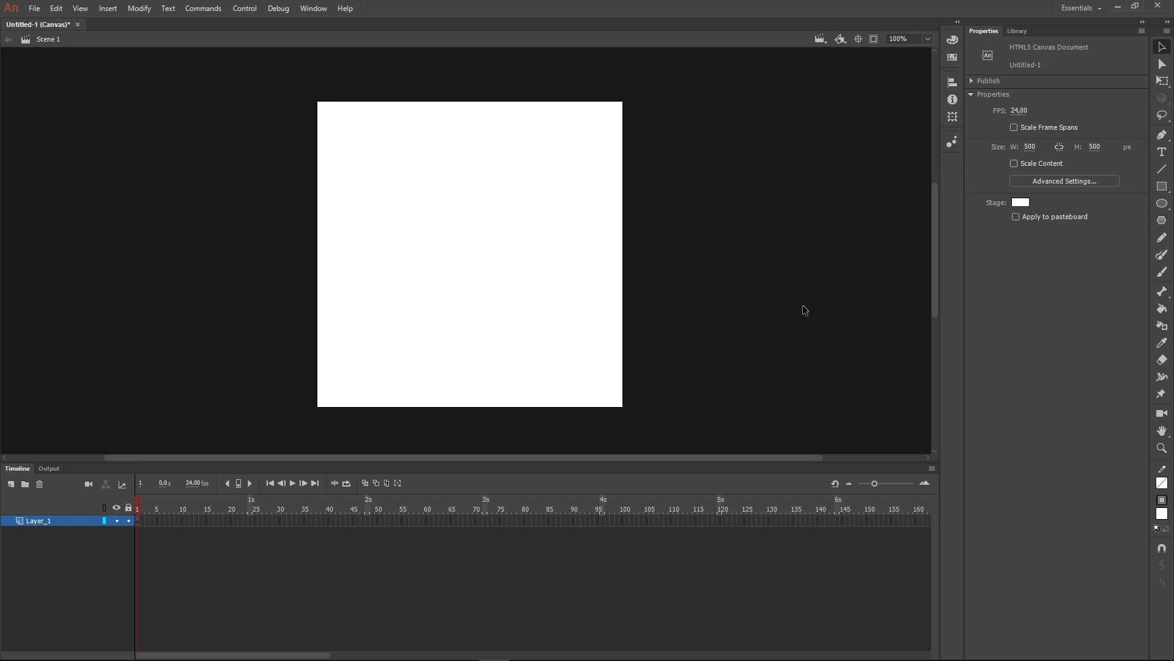
Save the document as intro in the D: drive folder 2019\Tutorials\Animate\introduction to animate 01.
key("ctrl+s")
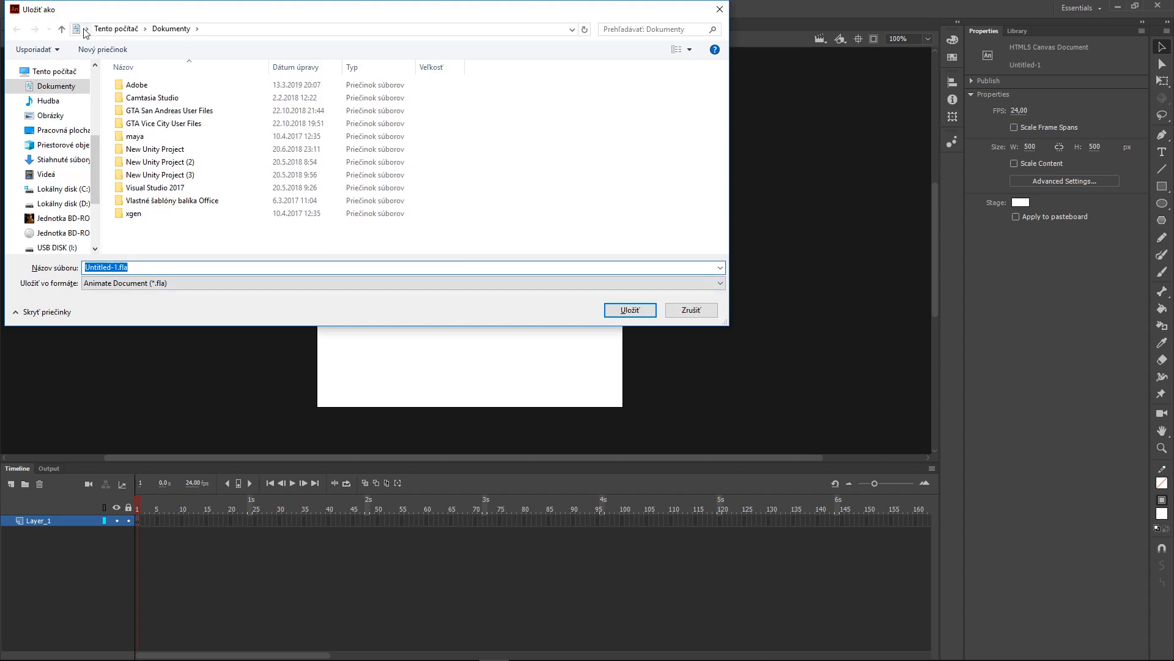
left_click(74, 204)
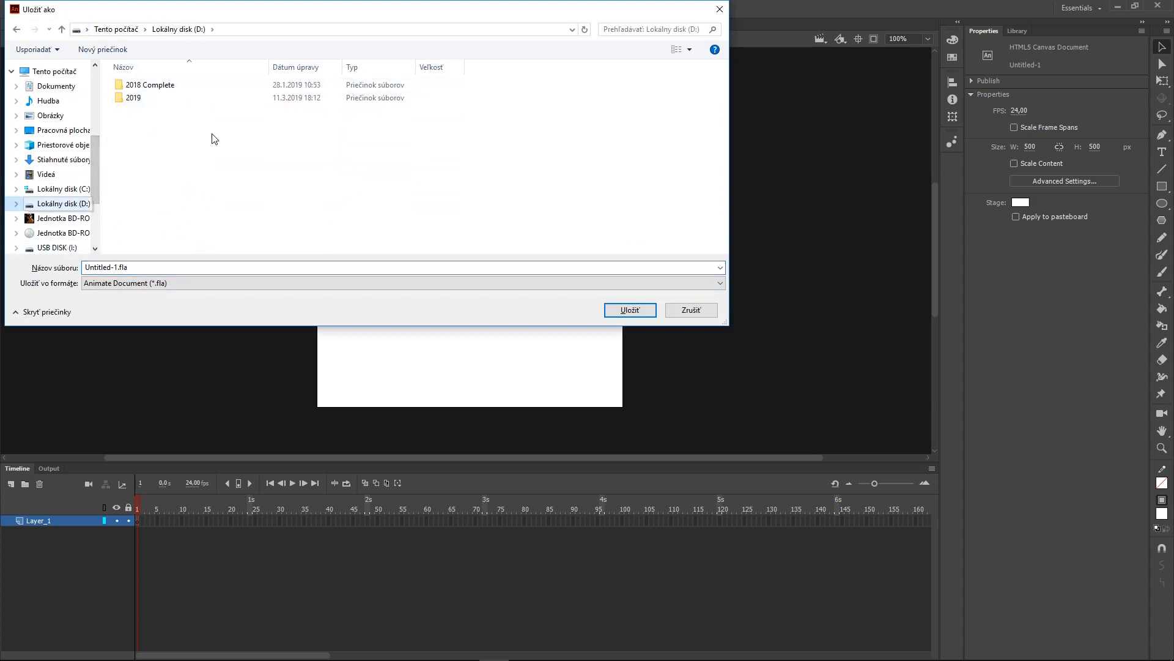
double_click(127, 99)
double_click(144, 175)
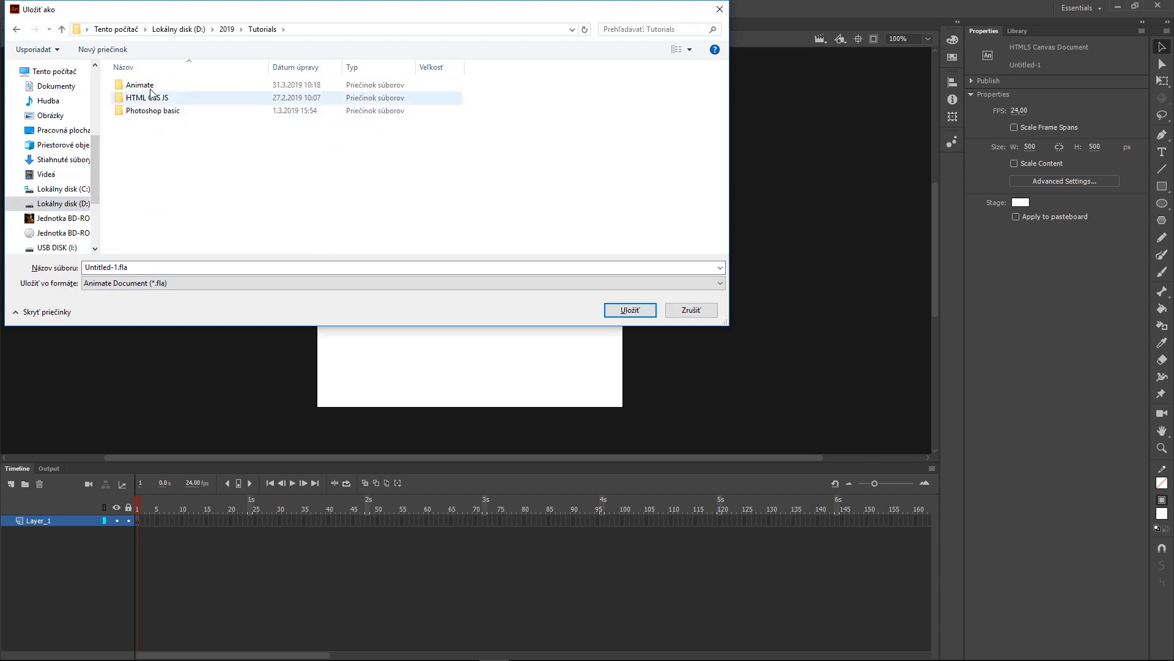
double_click(150, 89)
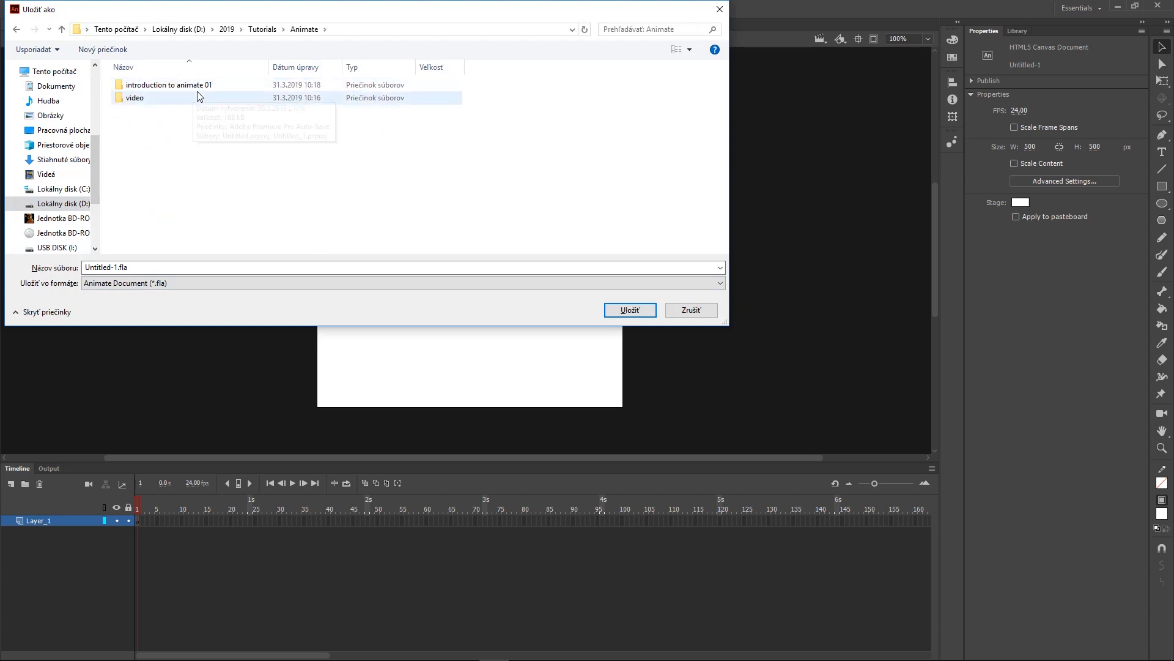
double_click(189, 88)
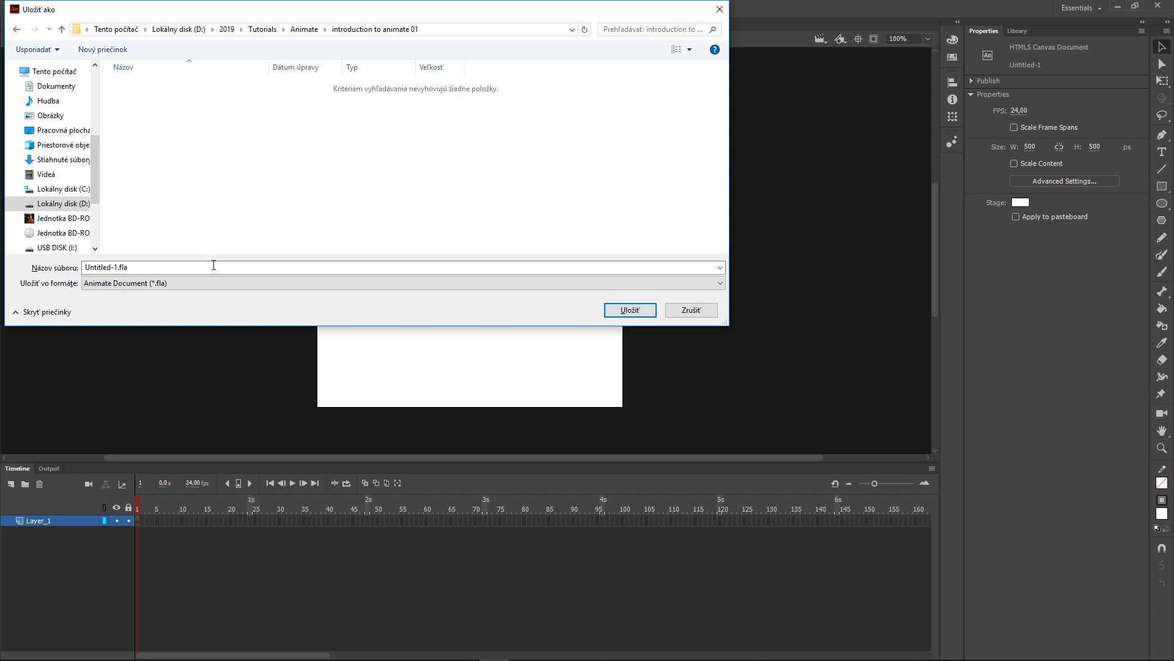
double_click(147, 265)
type("int")
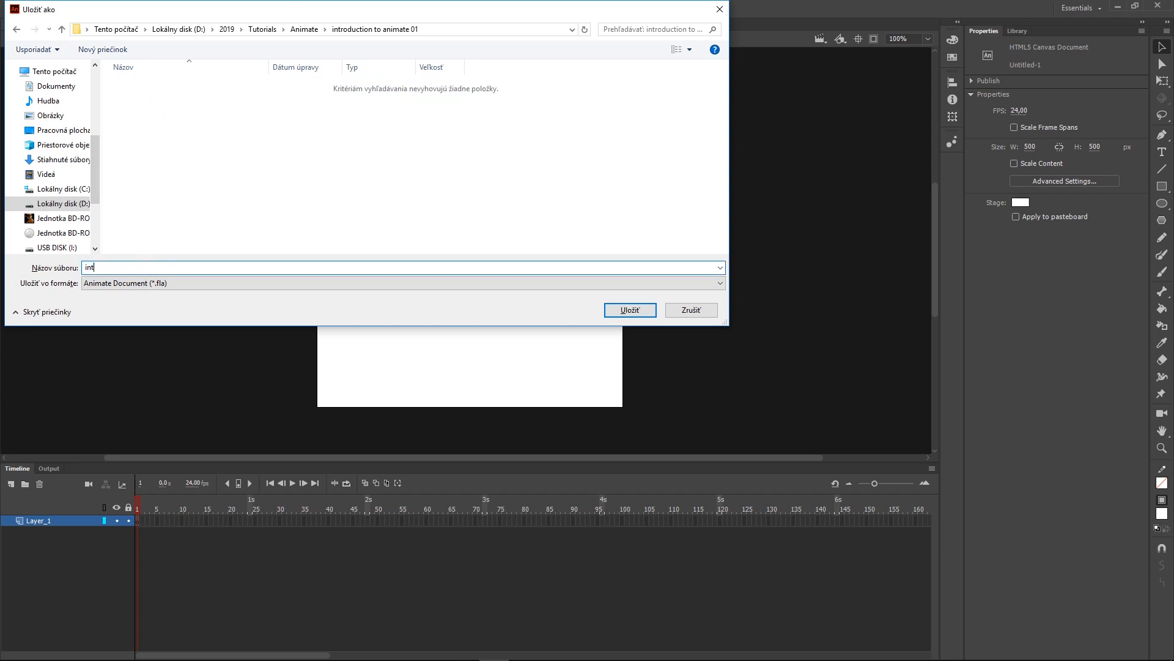
type("ro")
left_click(631, 309)
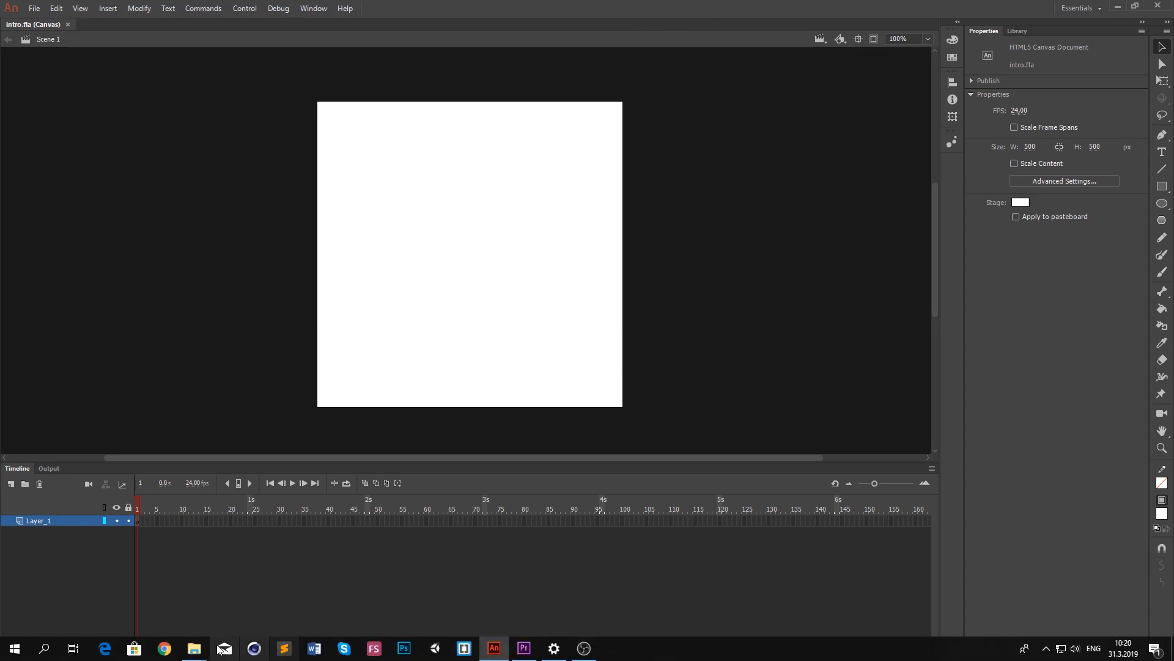
Switch to File Explorer, look at intro.fla in the introduction to animate 01 folder, and minimize the window.
mouse_move(199, 652)
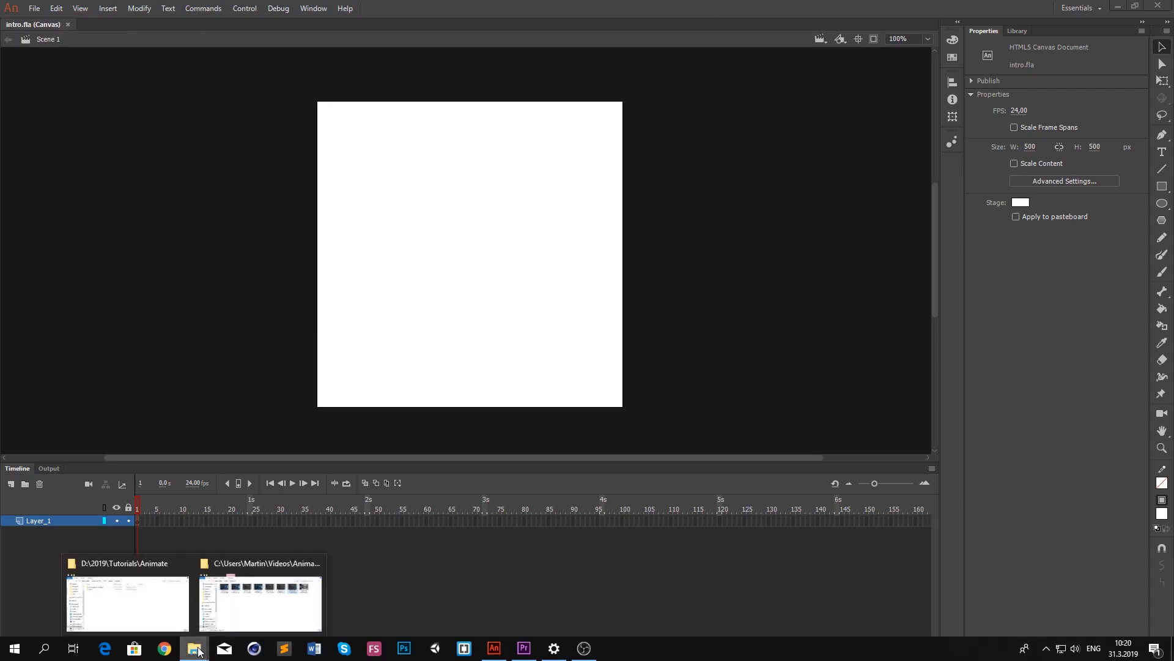
left_click(167, 609)
double_click(375, 288)
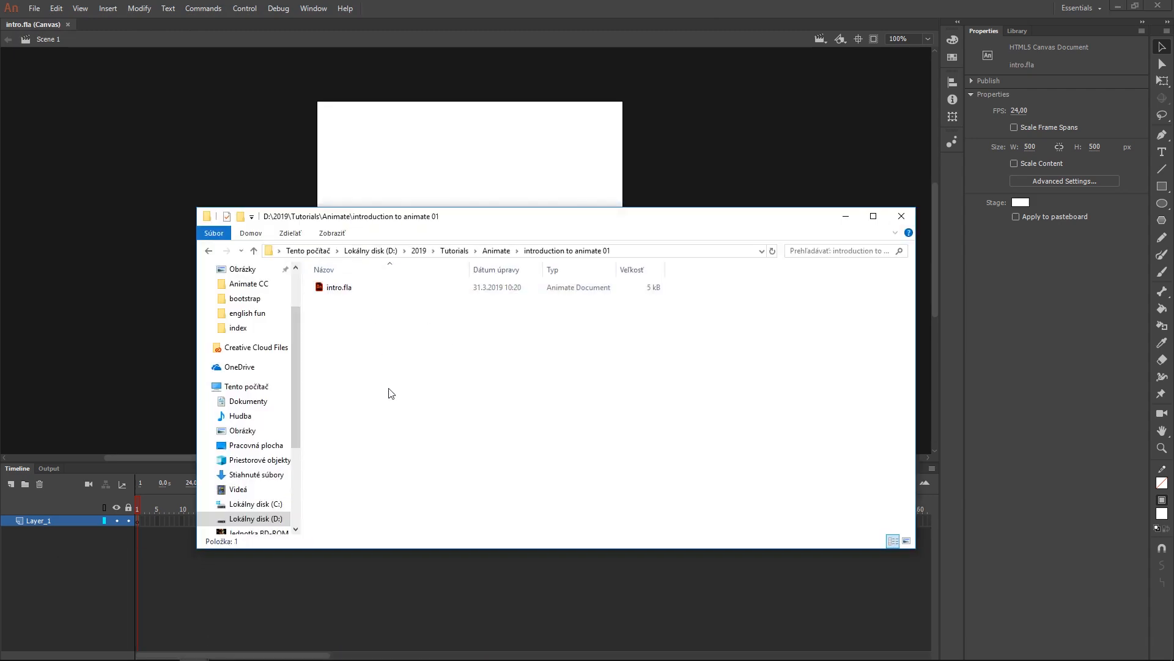
double_click(350, 290)
left_click(846, 217)
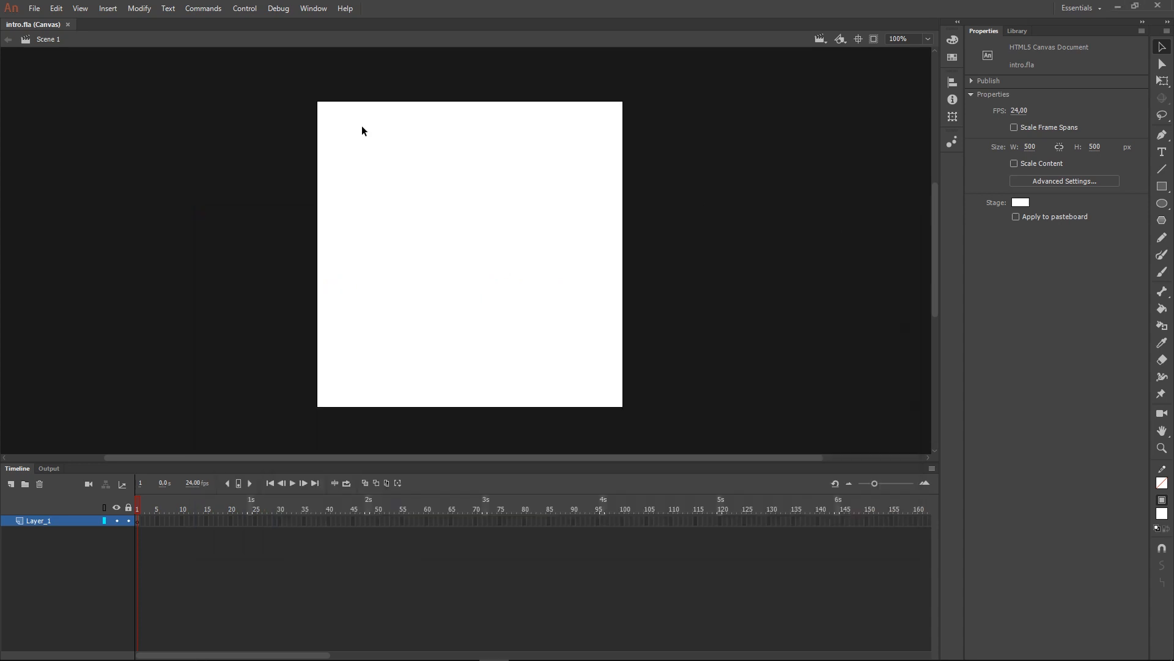
In the publish settings, browse for the output destination to the D: drive folder 2019\Tutorials\Animate\introduction to animate 01.
left_click(35, 8)
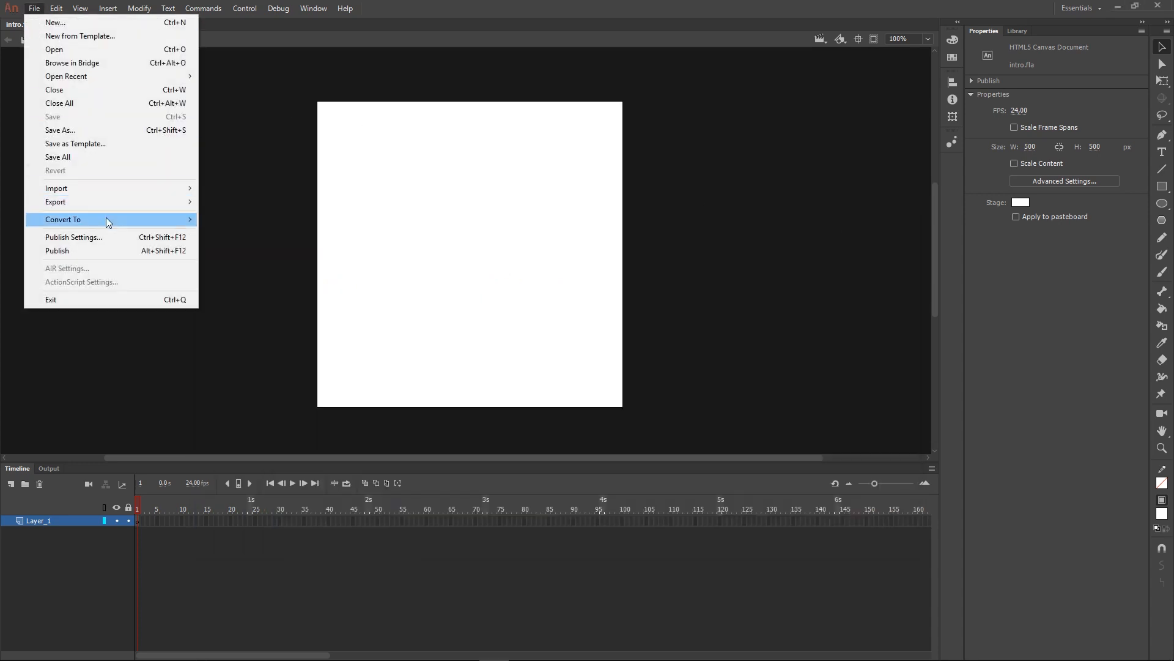
left_click(111, 238)
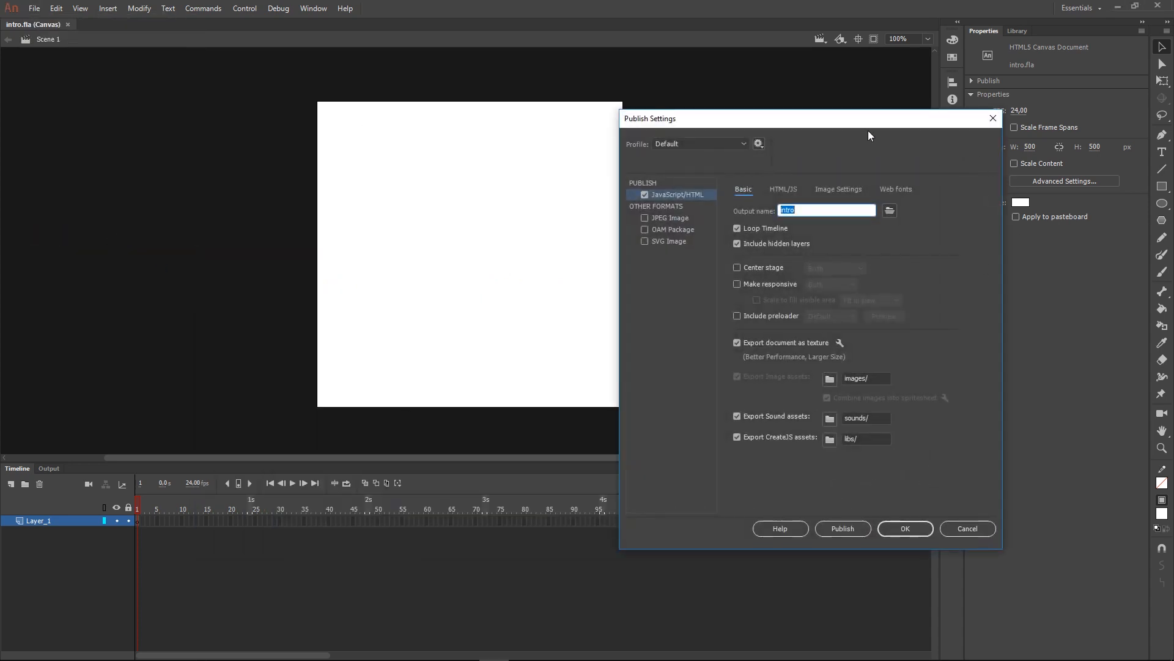
left_click_drag(869, 122, 517, 91)
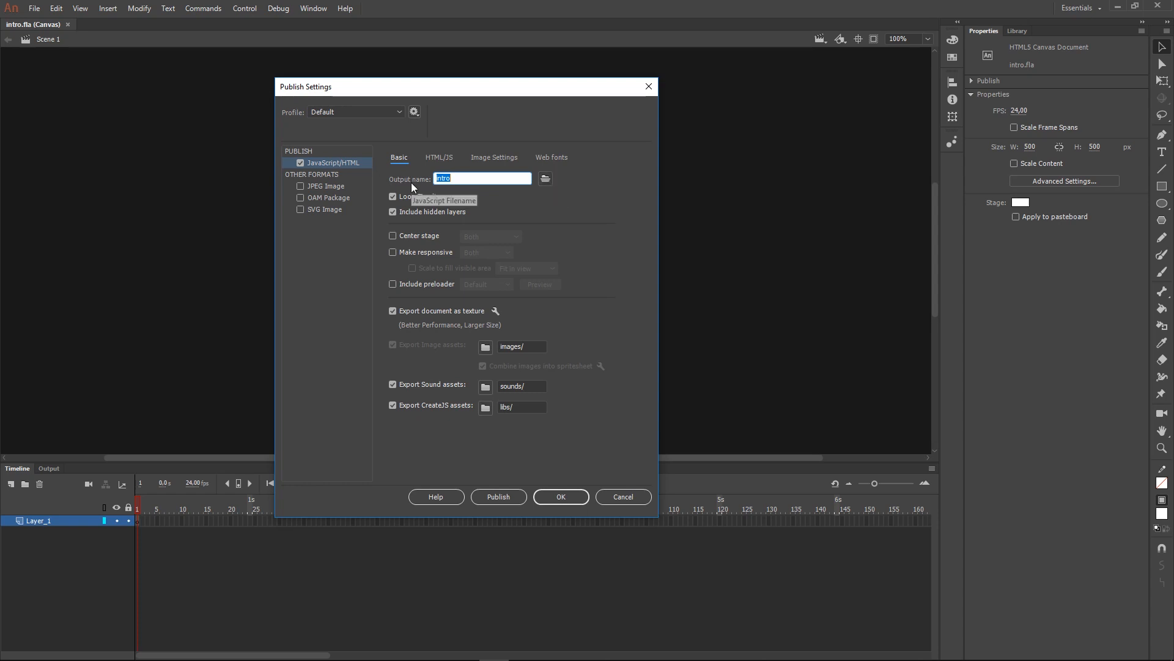
left_click(545, 179)
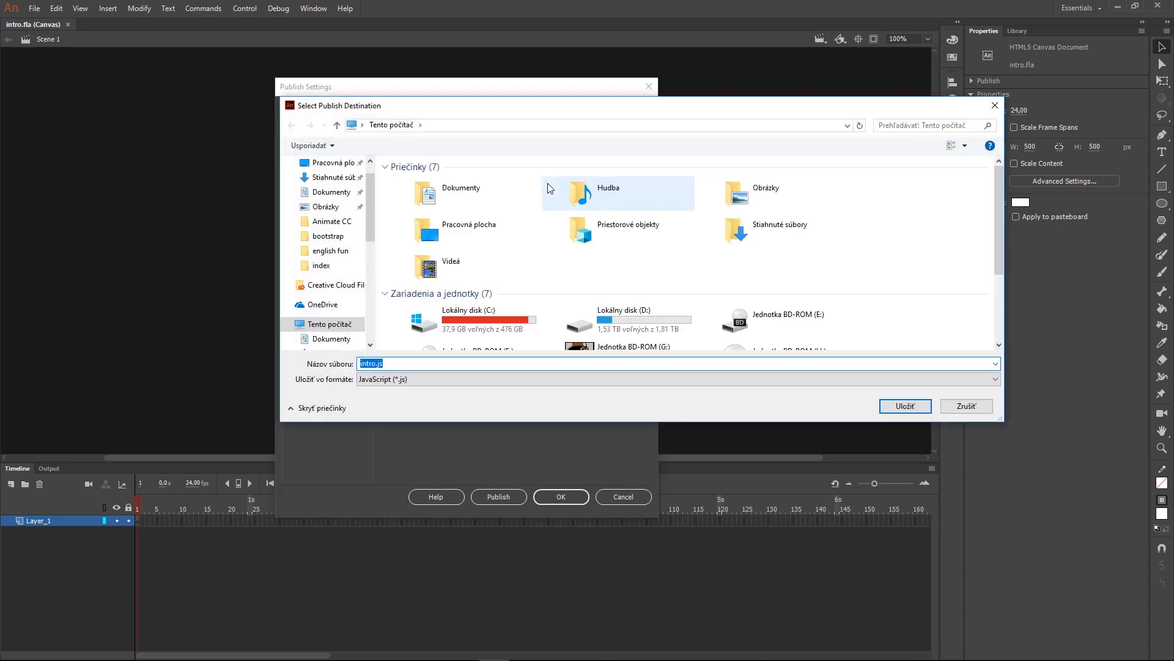
double_click(599, 330)
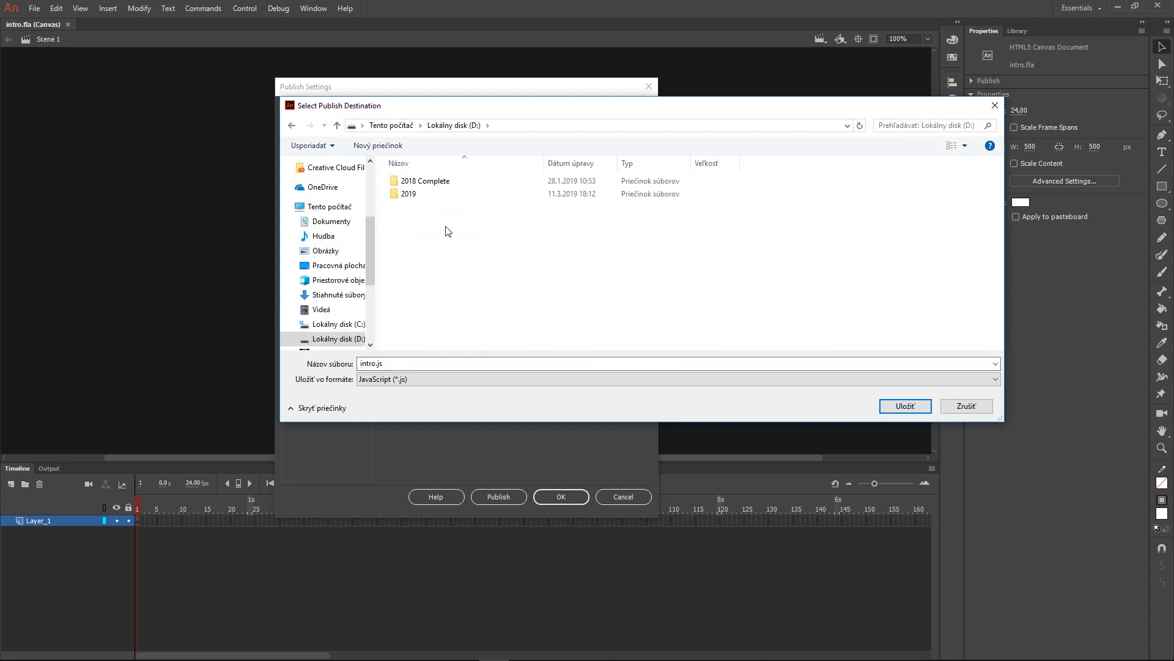
double_click(419, 197)
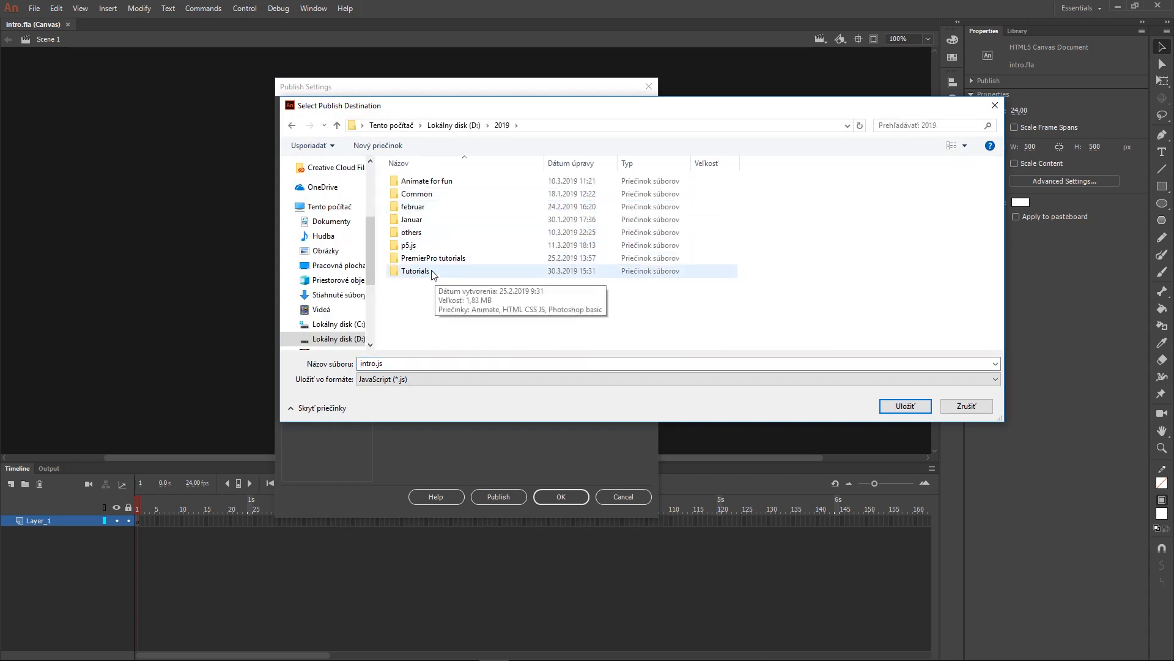
double_click(428, 270)
double_click(427, 181)
double_click(427, 186)
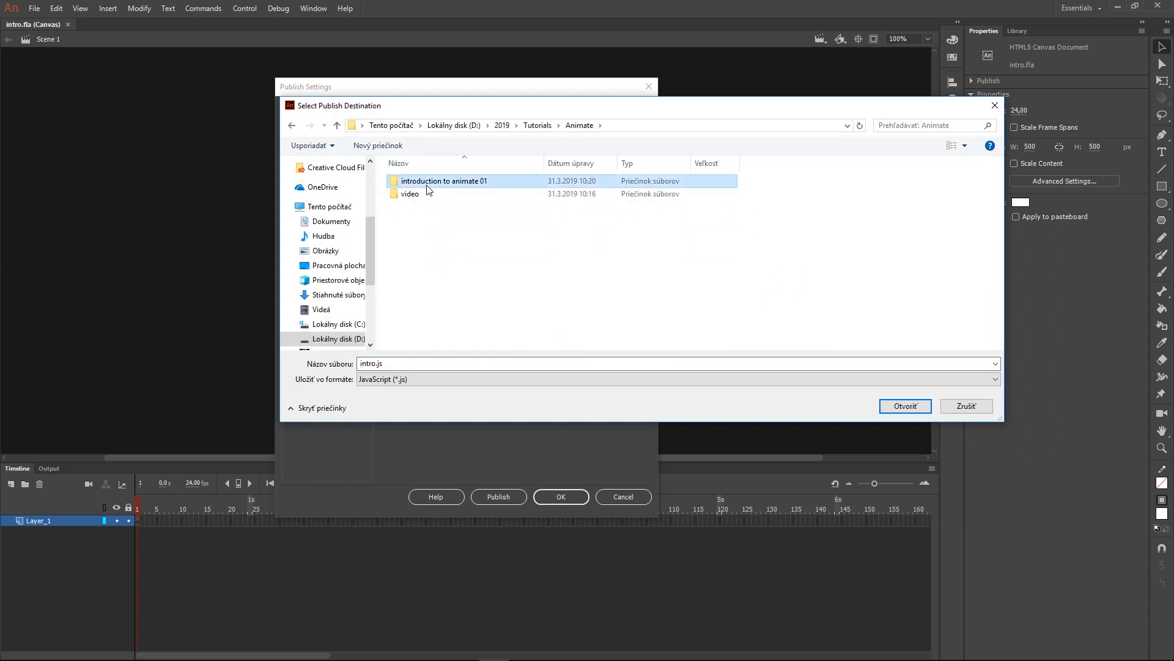
Create a folder named exported inside introduction to animate 01 and open it as the publish destination.
right_click(410, 218)
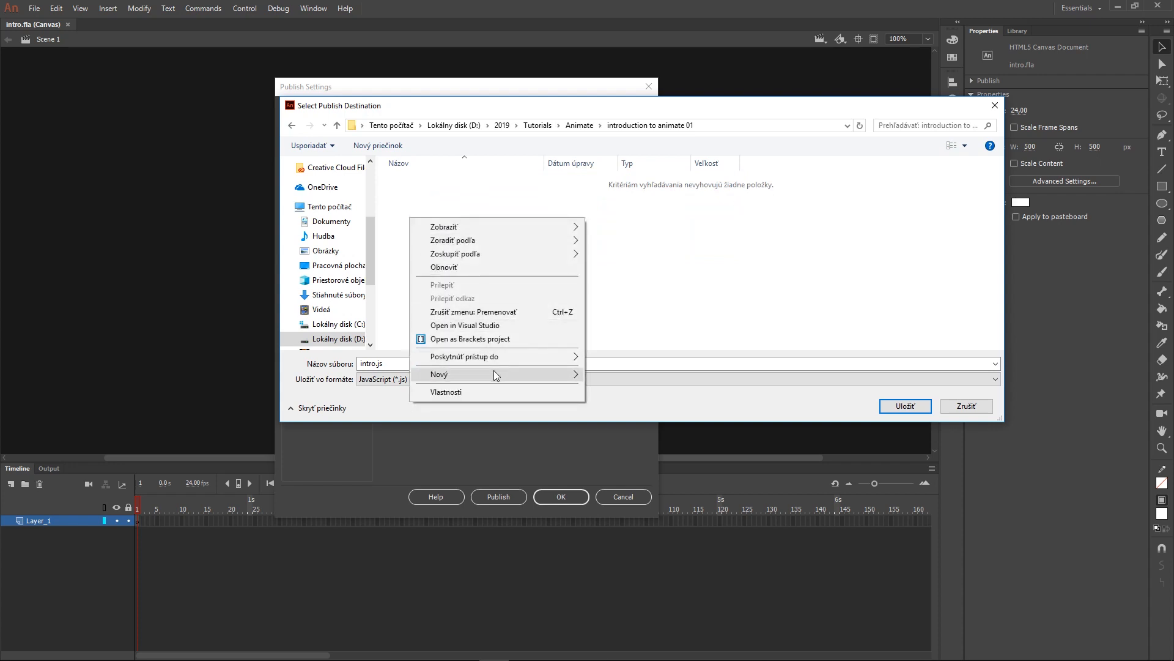
mouse_move(497, 371)
left_click(649, 374)
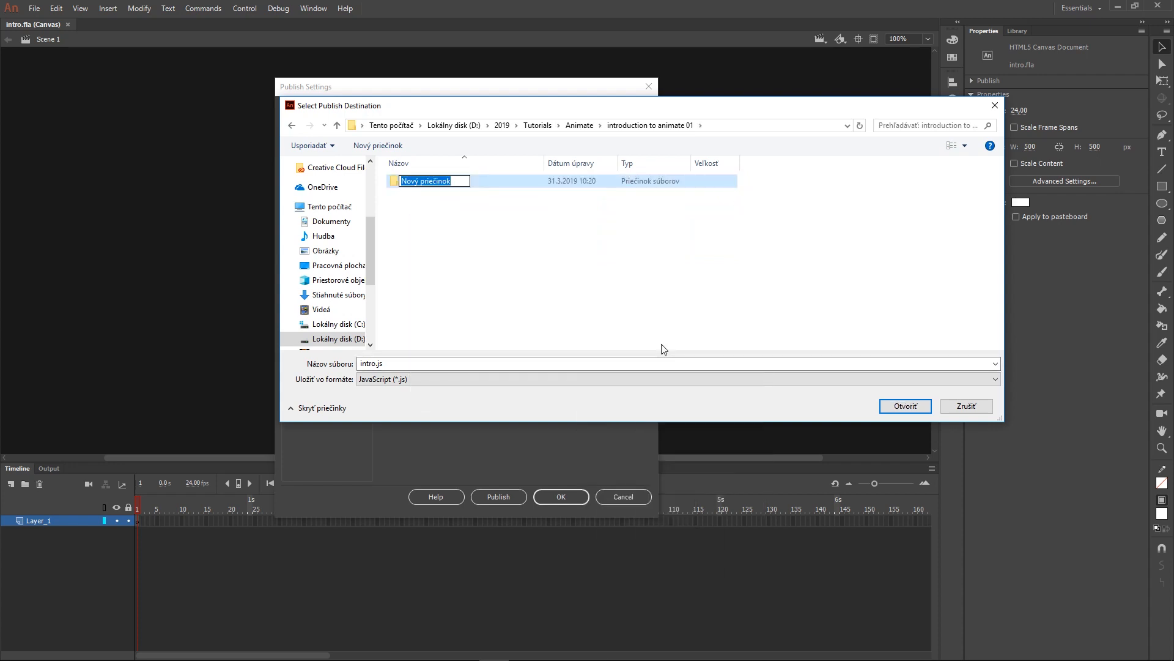
type("exported")
left_click(436, 203)
left_click(422, 185)
double_click(422, 182)
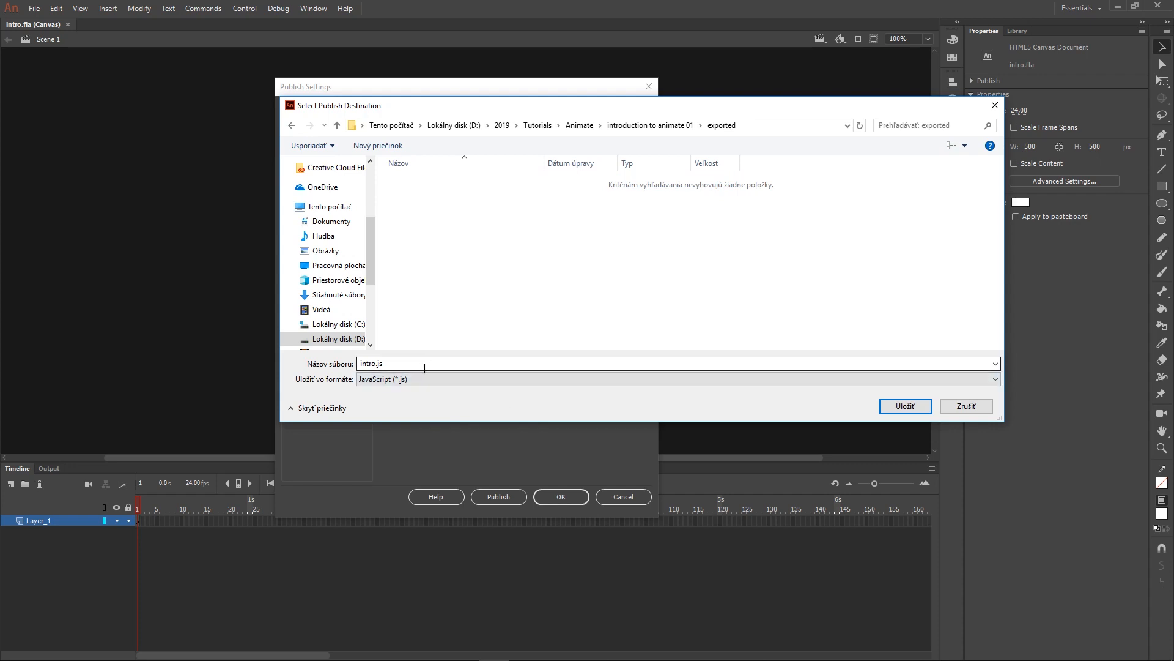
Name the published output index in the exported folder and accept the publish settings.
left_click(397, 365)
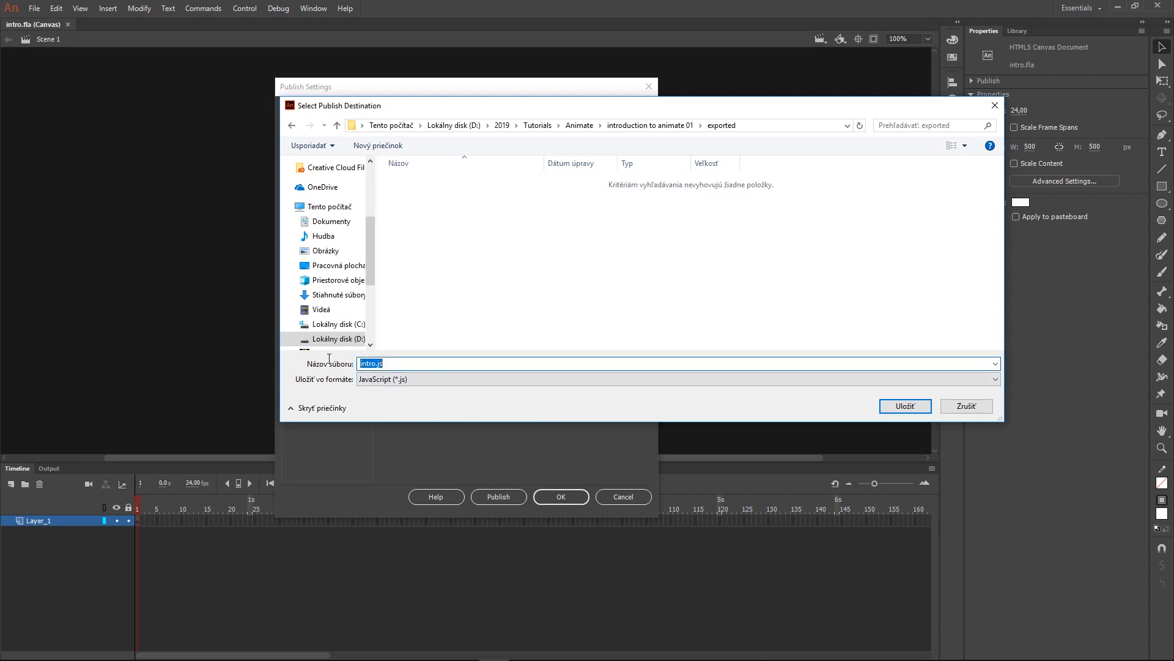
type("index")
key("Return")
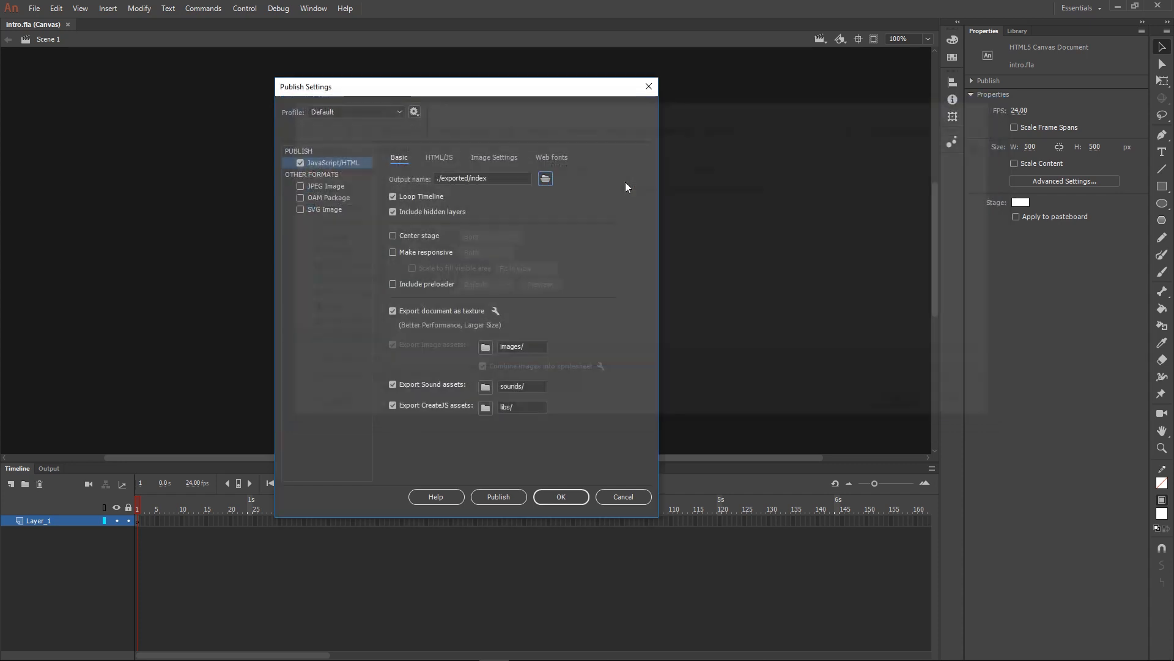
left_click(558, 497)
Switch to File Explorer, look inside the exported folder beside intro.fla, and minimize the window.
mouse_move(196, 656)
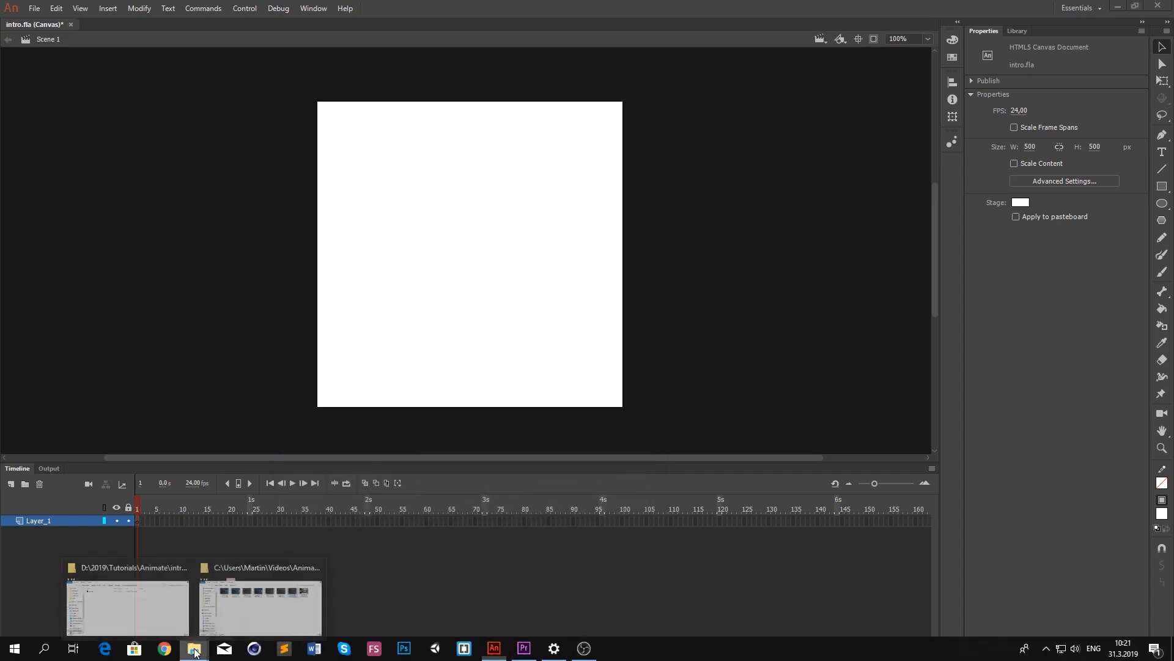
left_click(118, 604)
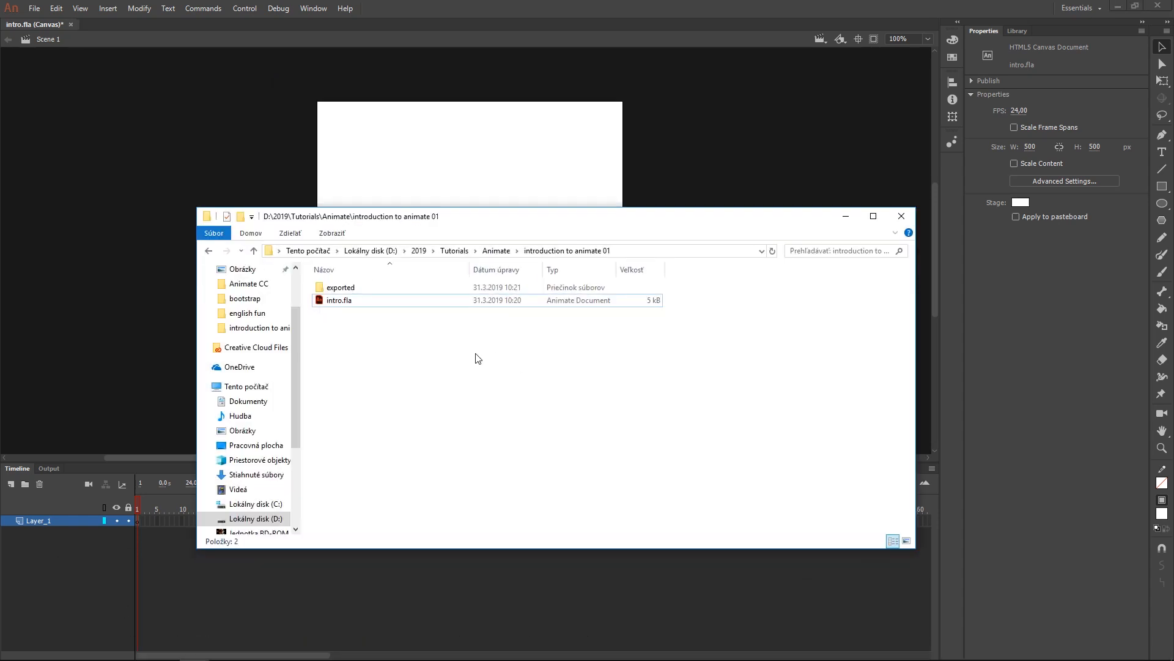
double_click(342, 287)
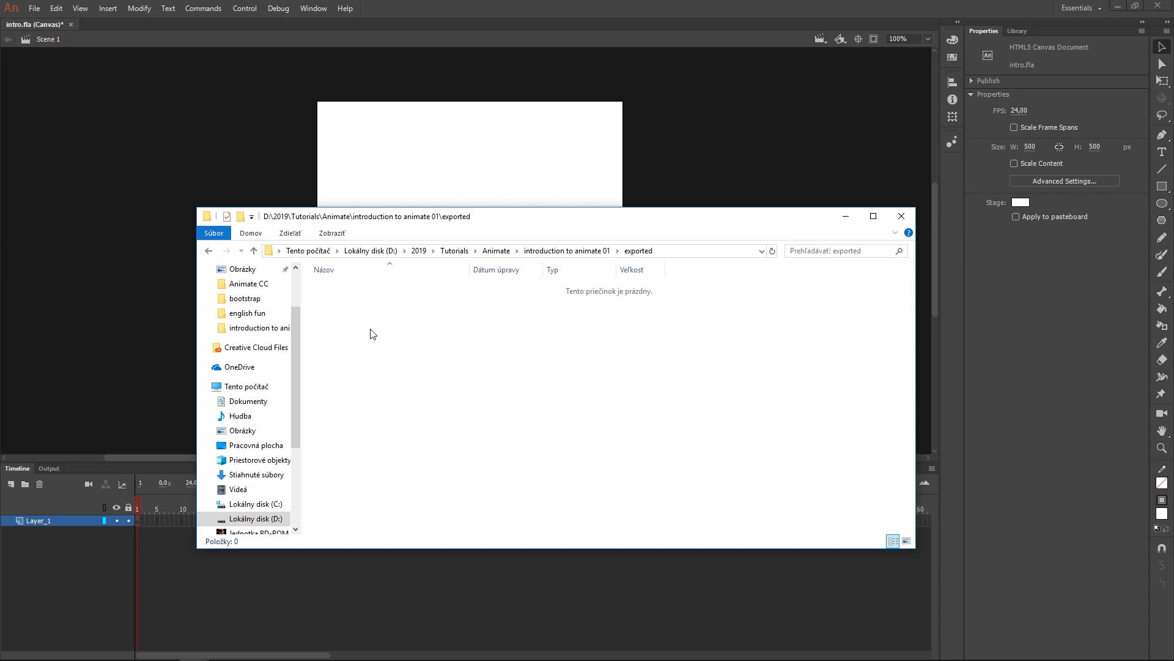
left_click(845, 216)
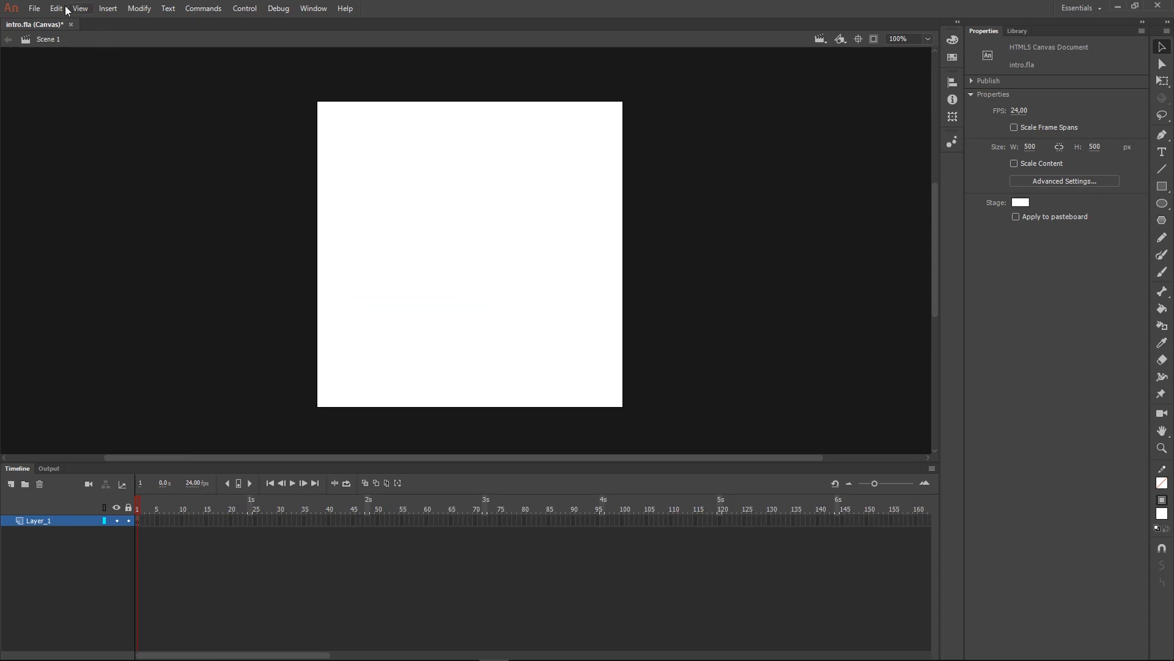
Review the output name in the publish settings and close them.
left_click(37, 10)
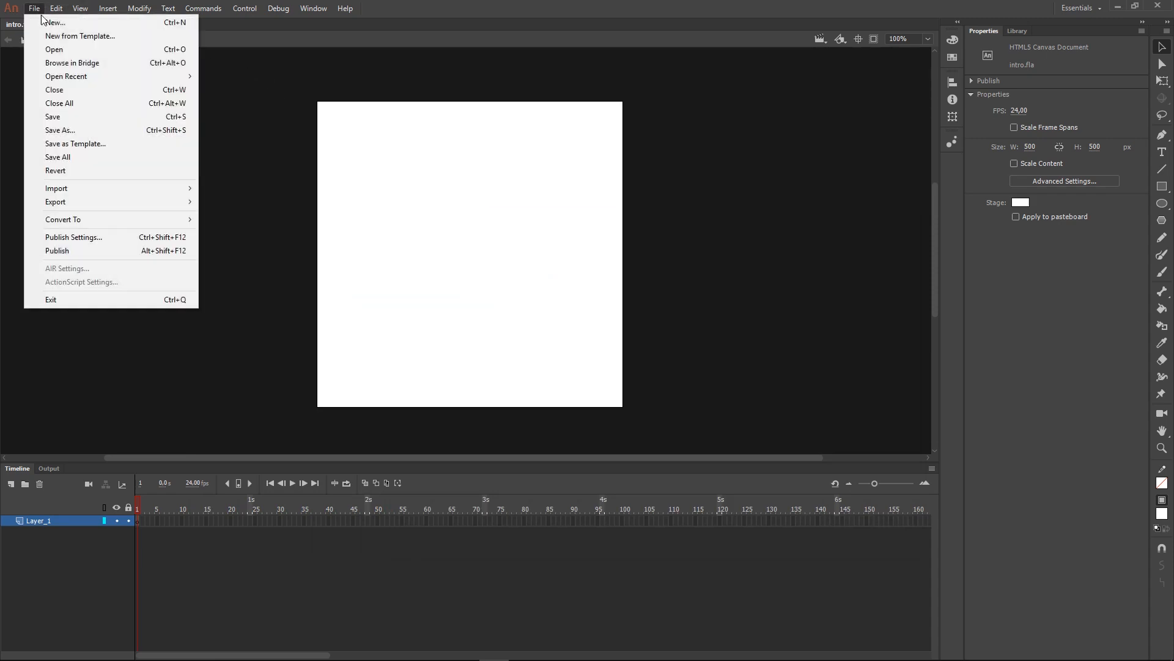
left_click(109, 235)
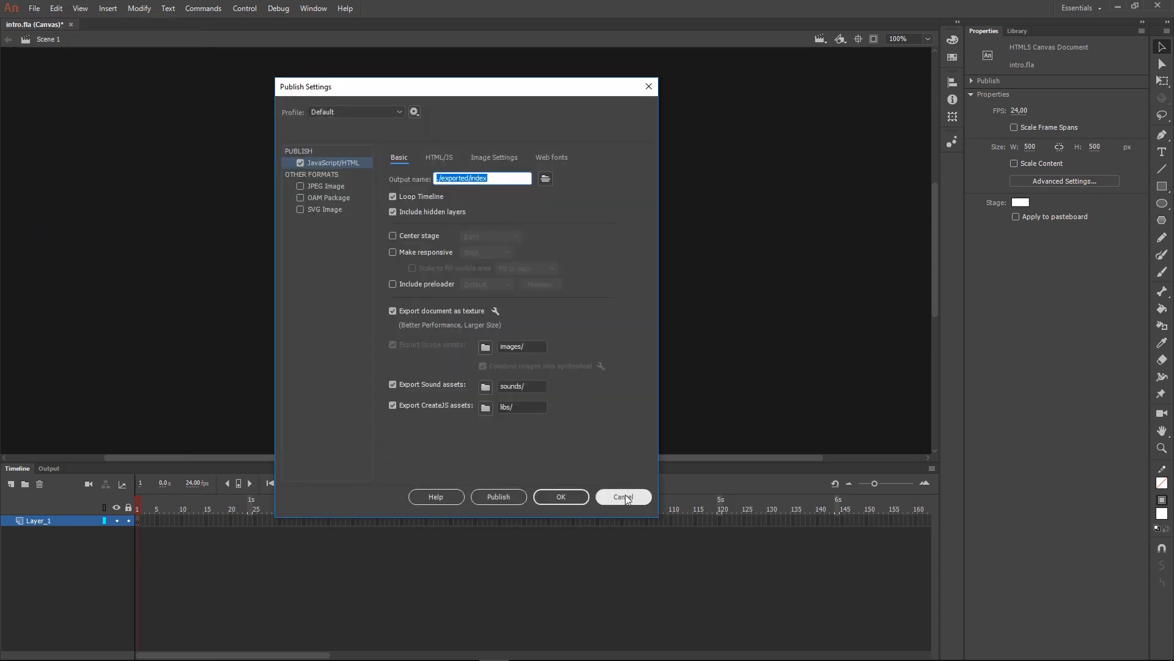
left_click(624, 496)
Publish the document to the exported folder and bring the timeline back into view.
left_click(36, 10)
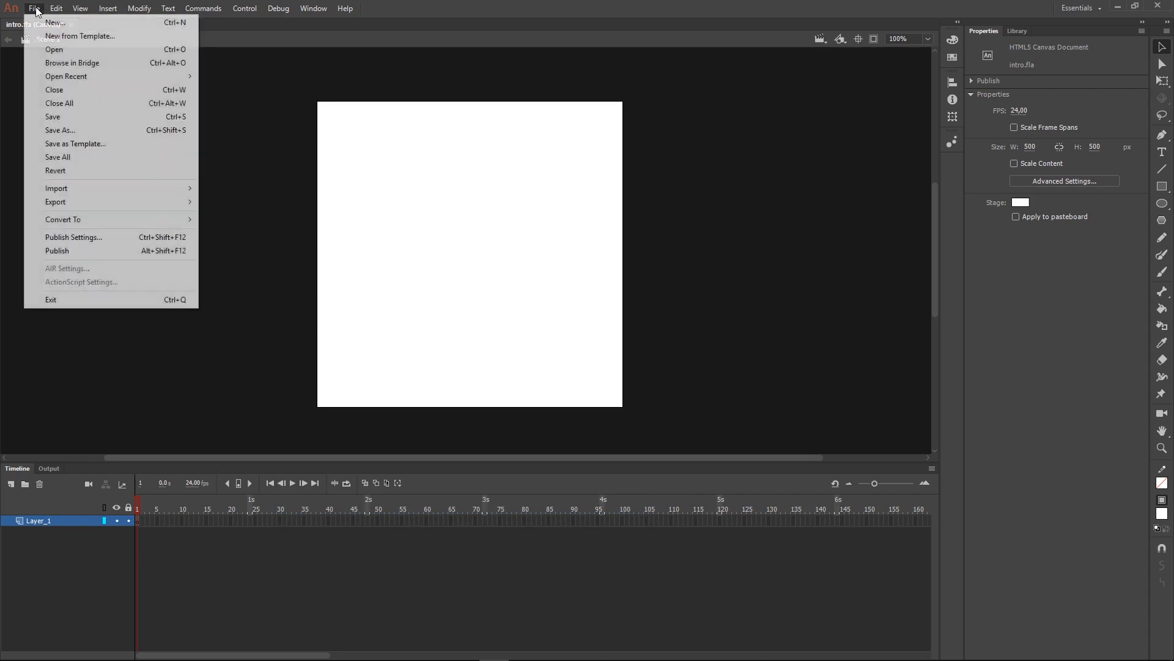
left_click(84, 252)
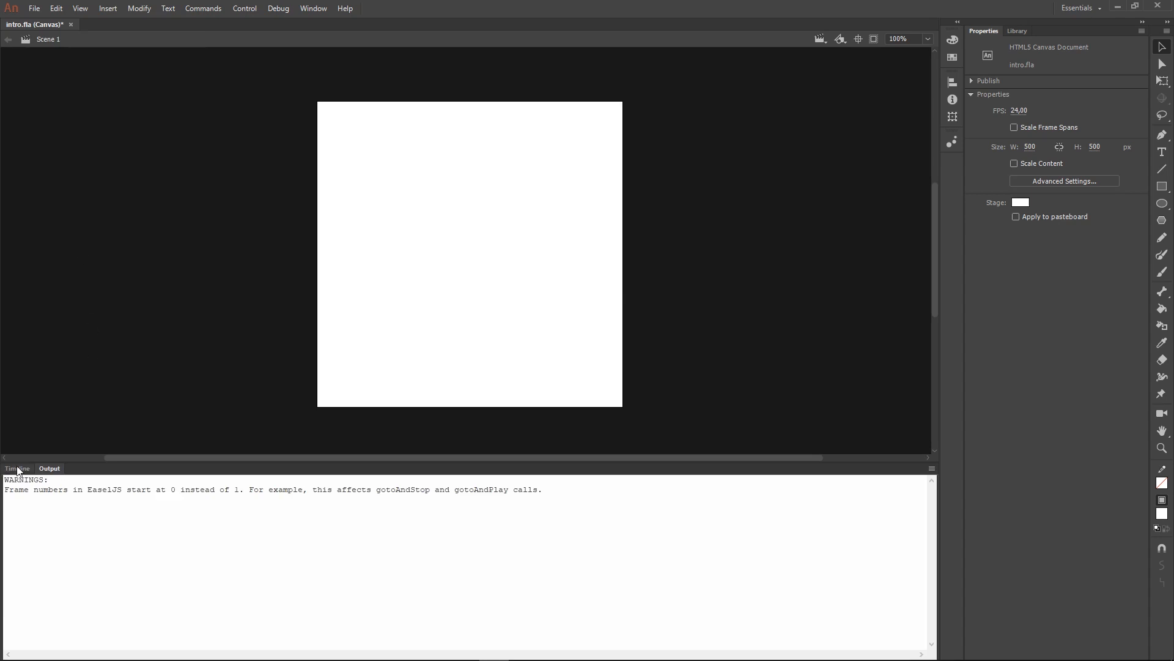
left_click(17, 468)
Switch to File Explorer and examine the published files in exported and its parent folder introduction to animate 01.
mouse_move(193, 654)
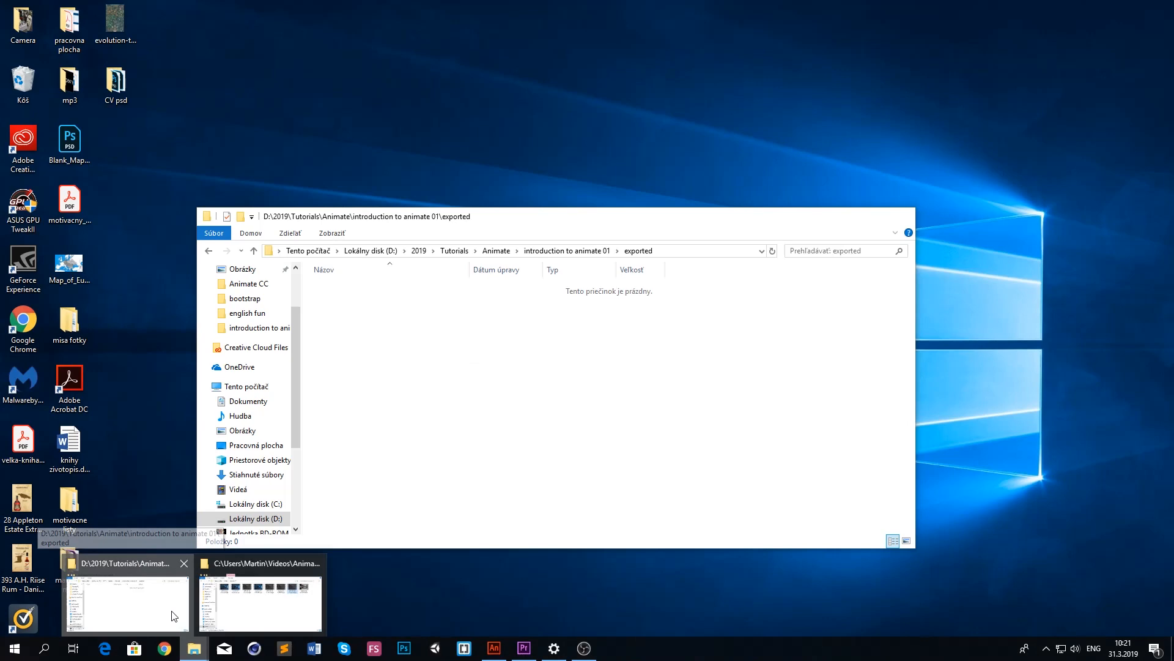
left_click(175, 617)
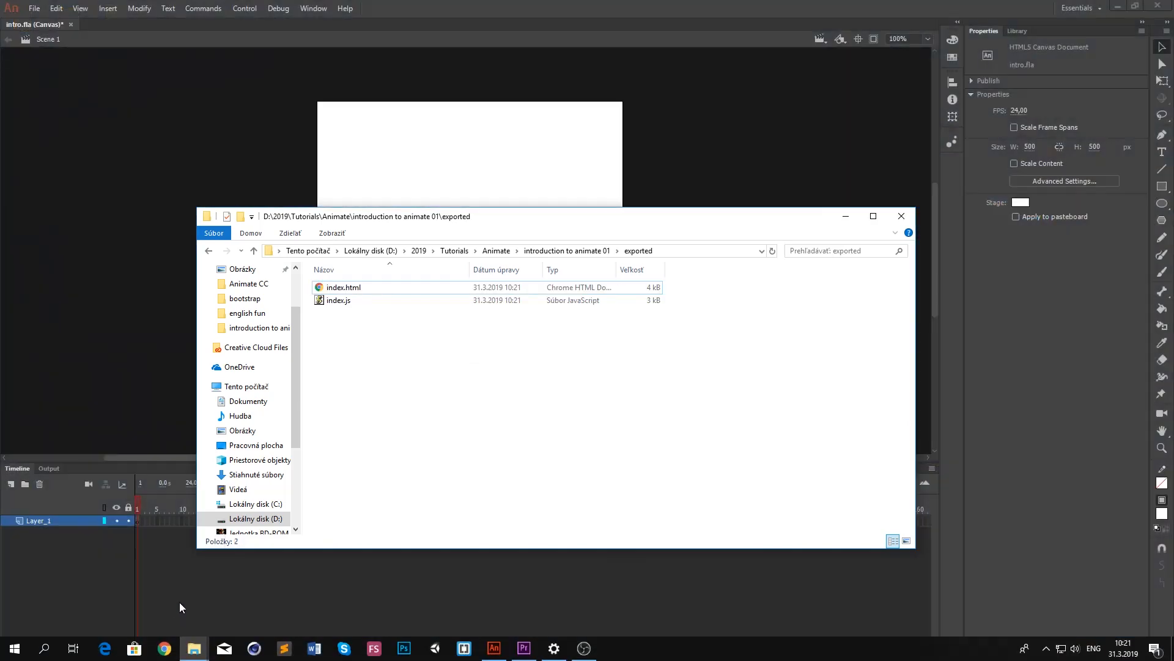
left_click(209, 250)
left_click(347, 347)
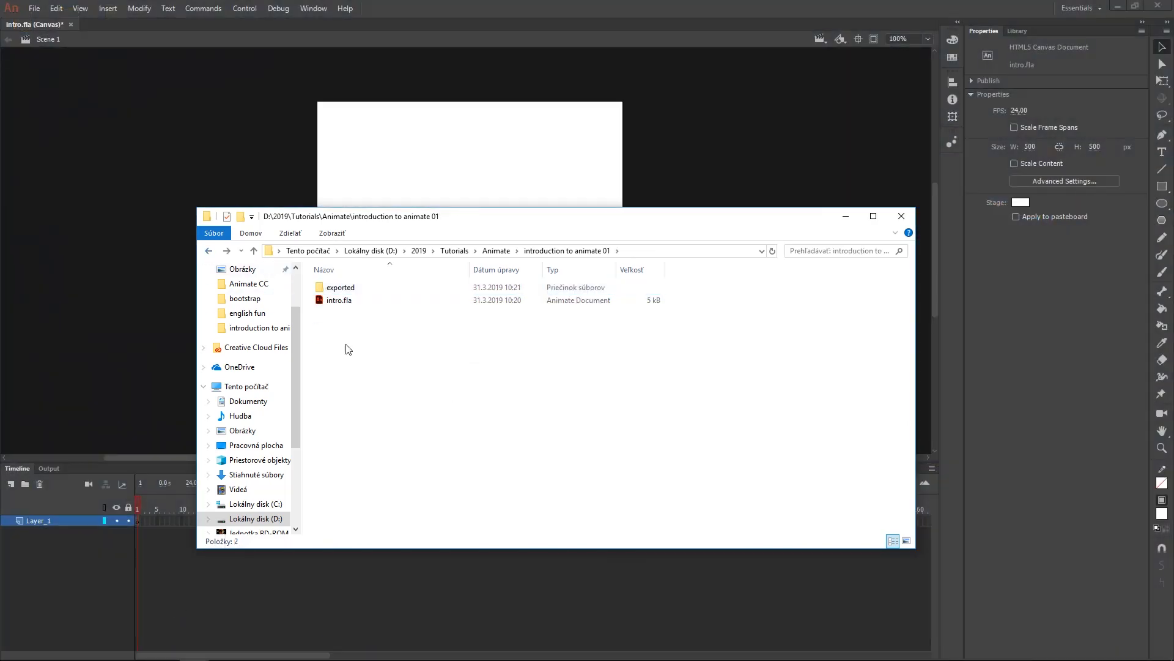
double_click(335, 291)
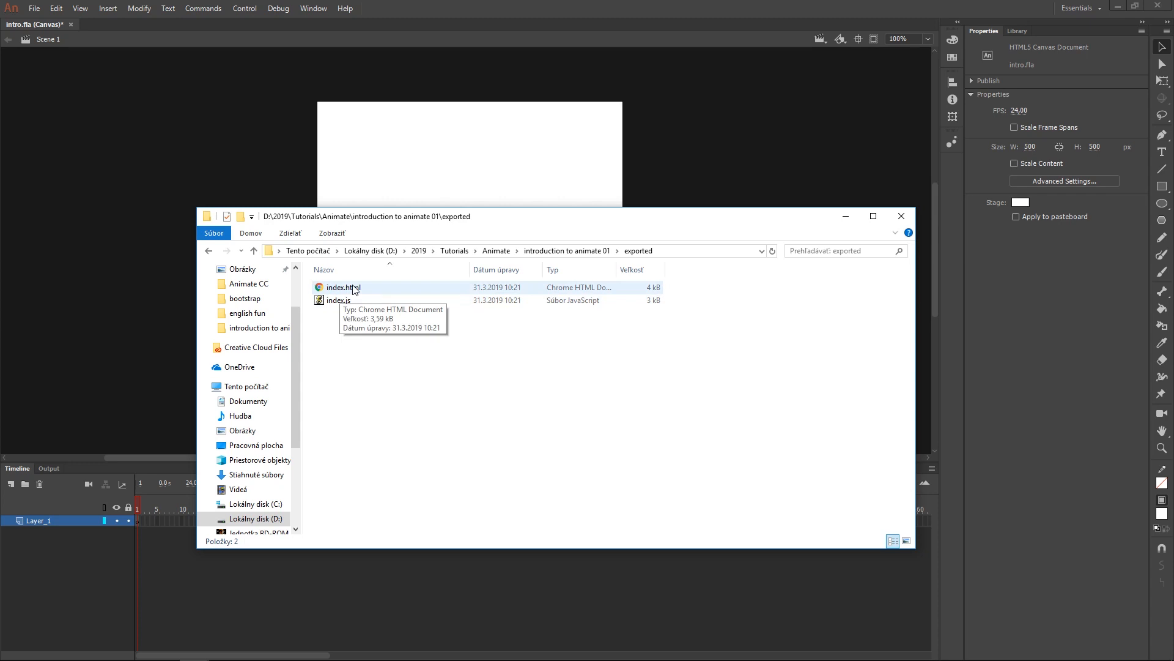
Preview index.html in the Chrome browser, close the browser, and minimize File Explorer to return to Animate.
double_click(321, 287)
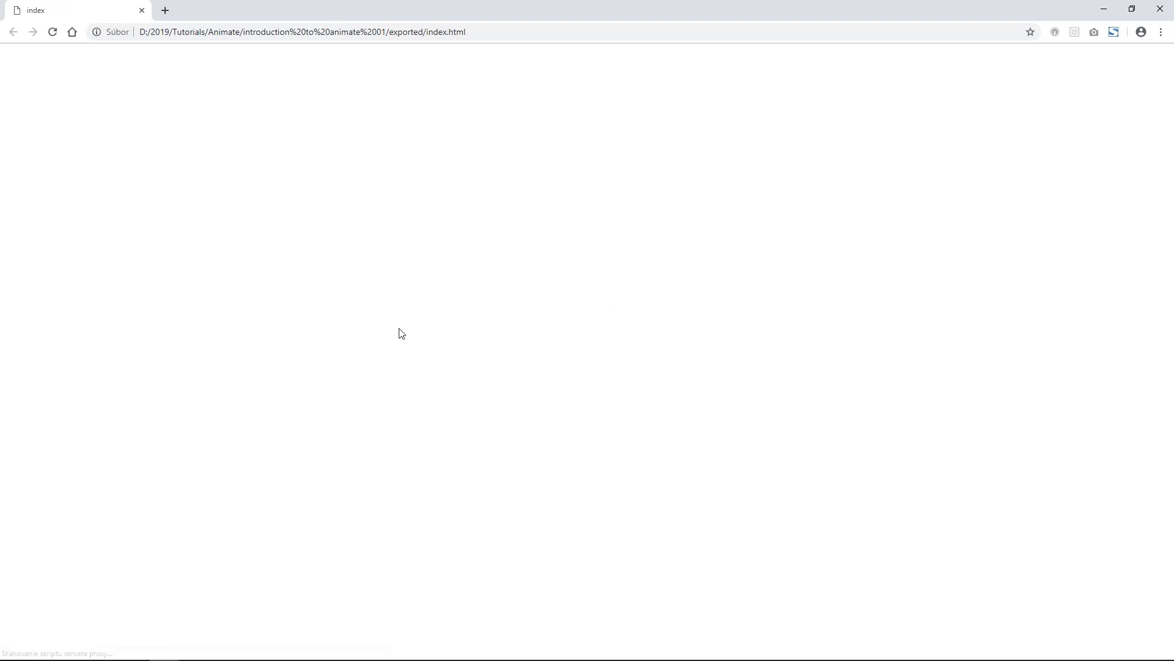
left_click(1163, 11)
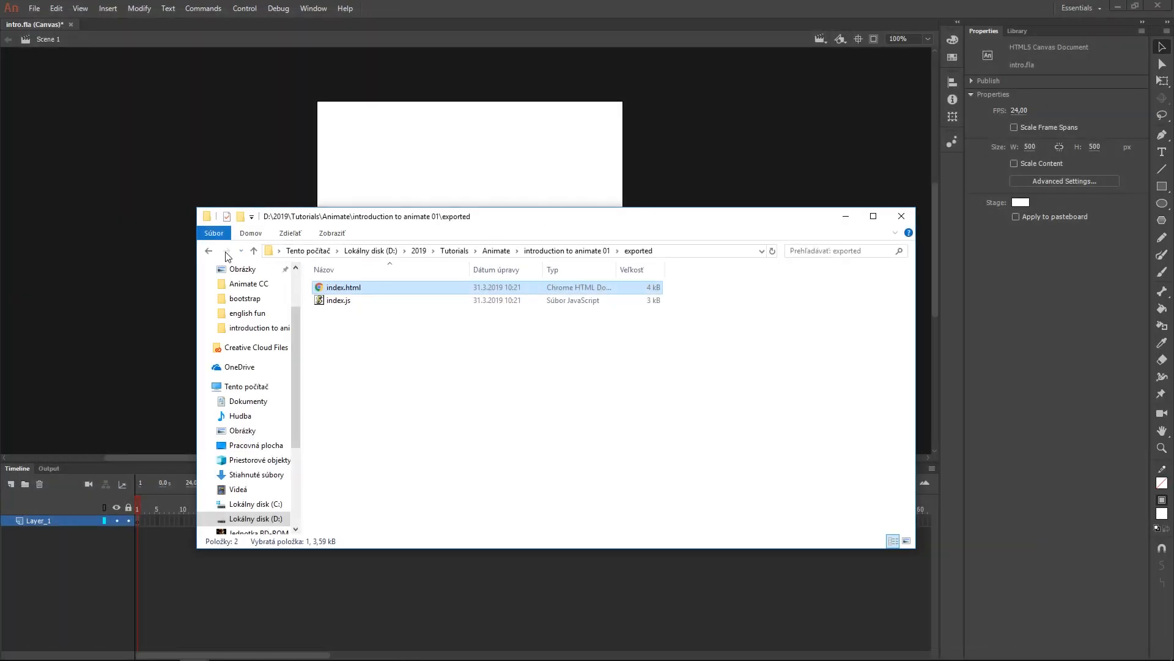
left_click(849, 218)
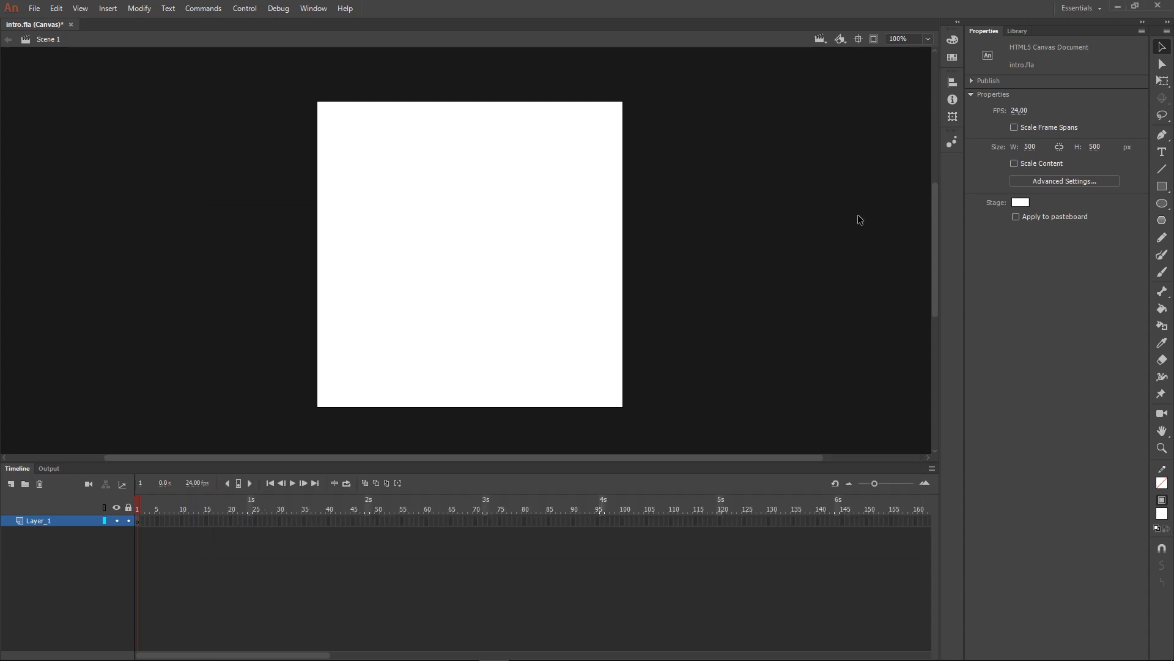
Set the stage background to the pale blue colour EEF5F8.
left_click(1020, 203)
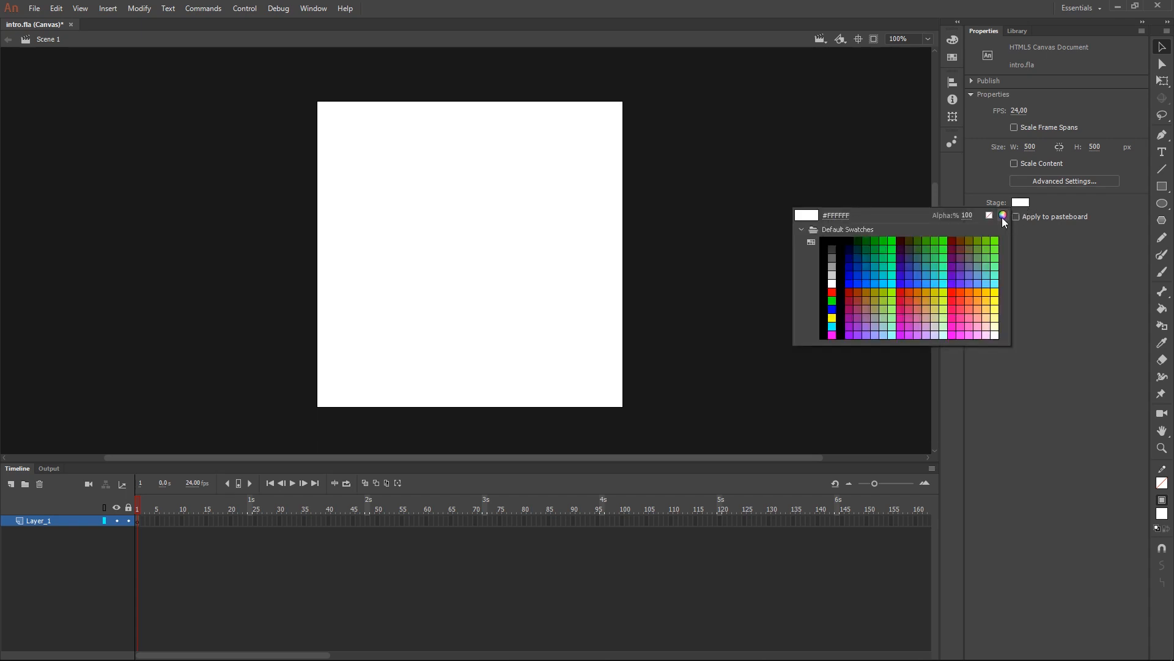
left_click(1003, 215)
left_click(1064, 291)
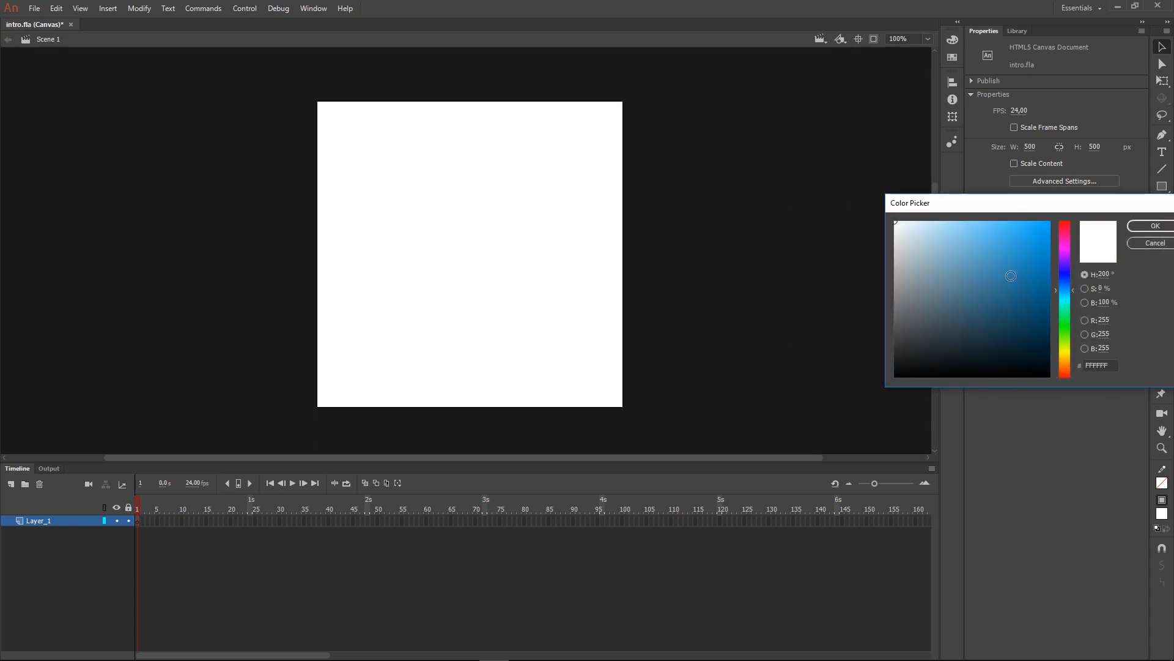
left_click(900, 225)
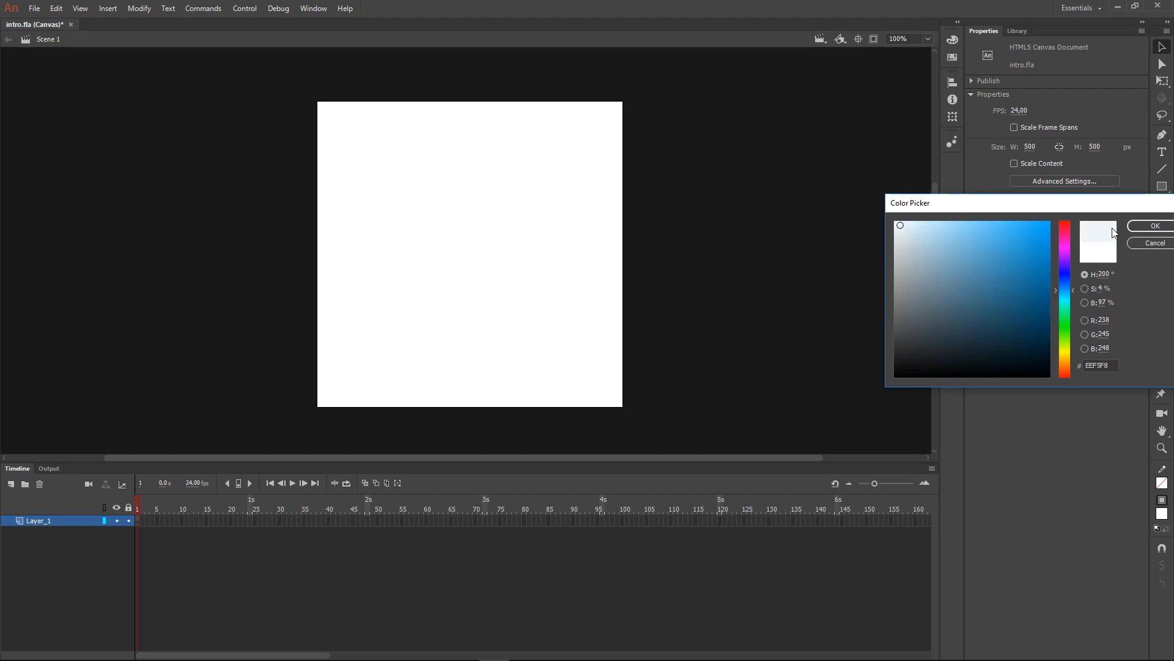
left_click(1154, 226)
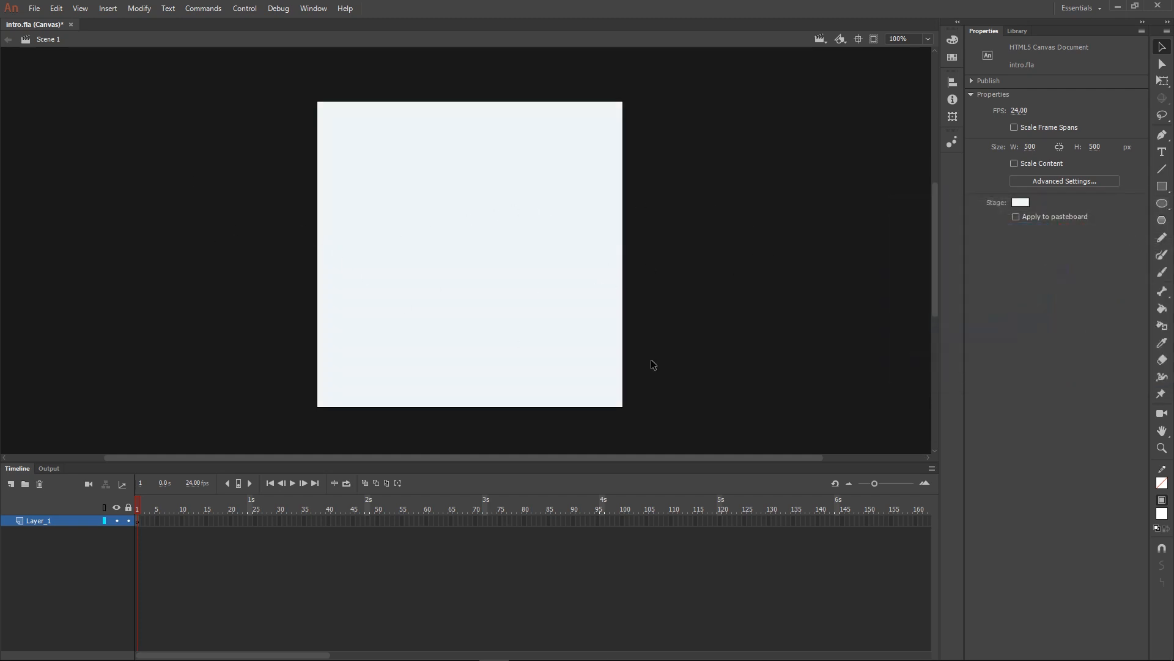
Draw a green-filled rectangle about 427 x 151 px across the upper part of the stage with the Rectangle Tool.
left_click(1165, 191)
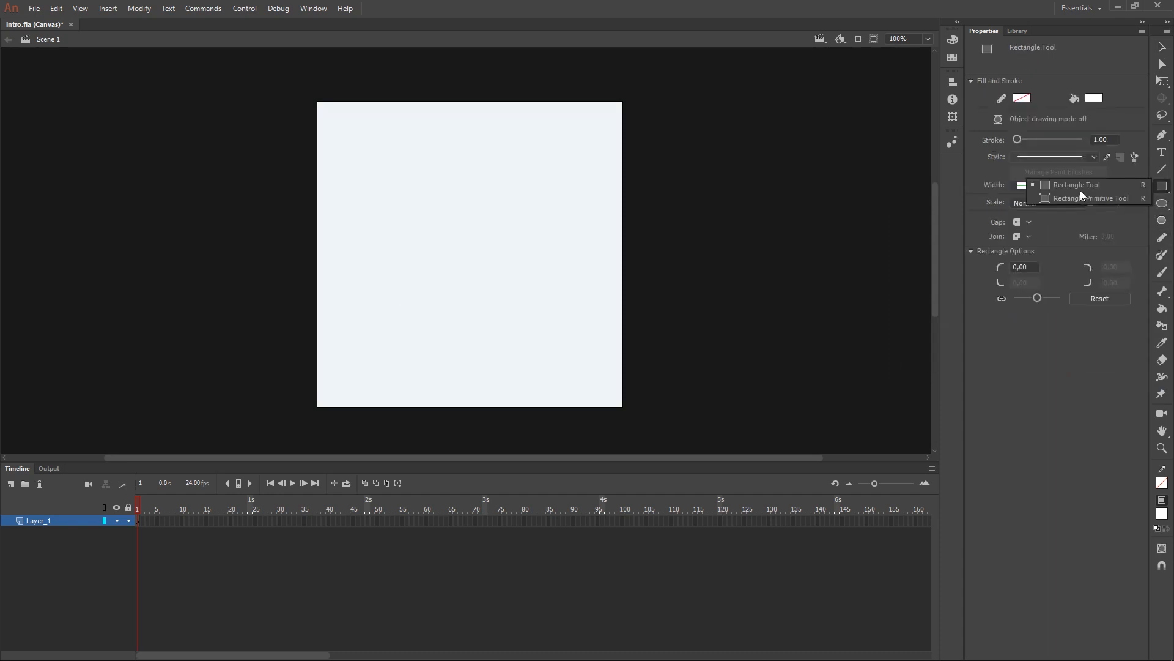
left_click(1077, 185)
left_click(1093, 101)
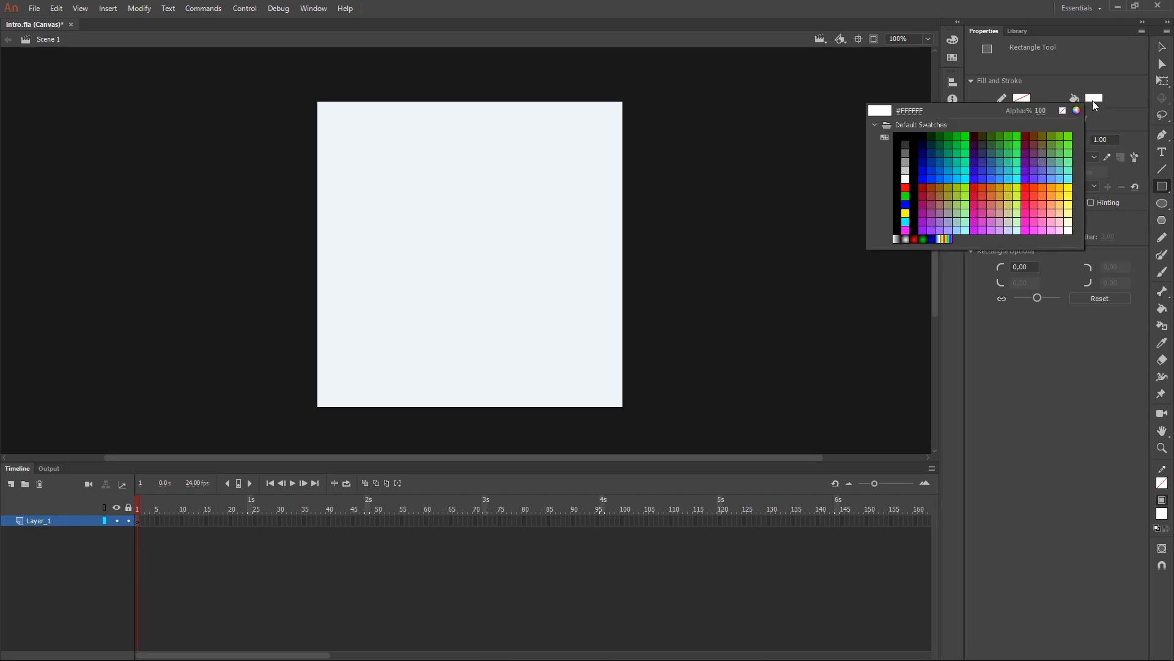
left_click(1065, 137)
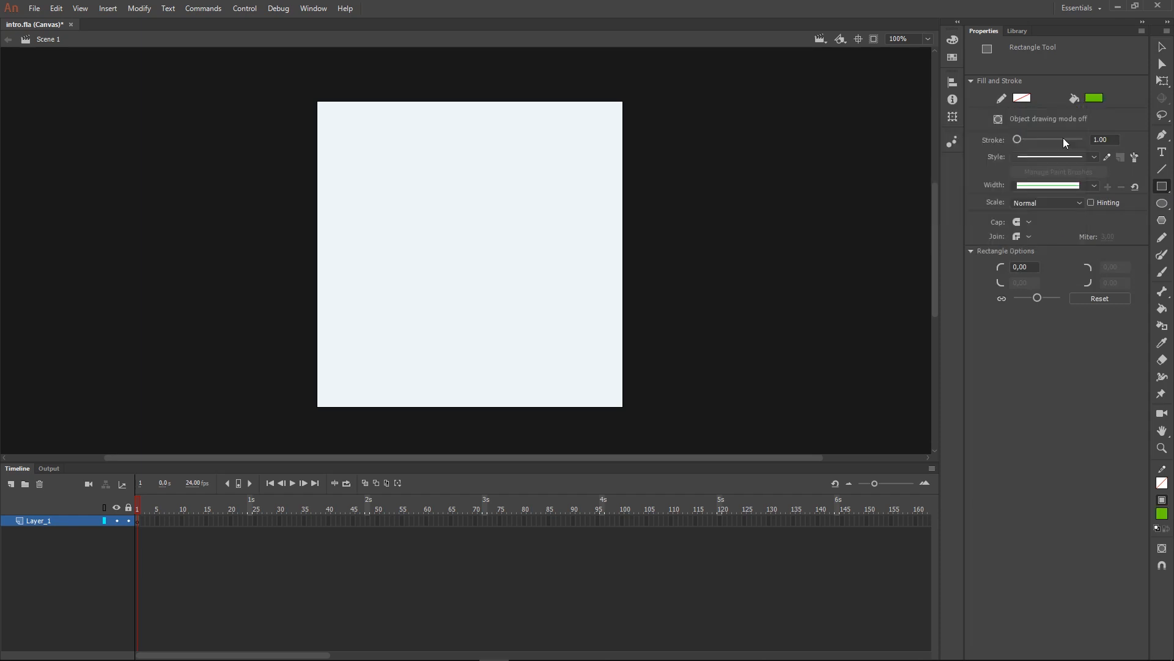
left_click_drag(336, 135, 596, 227)
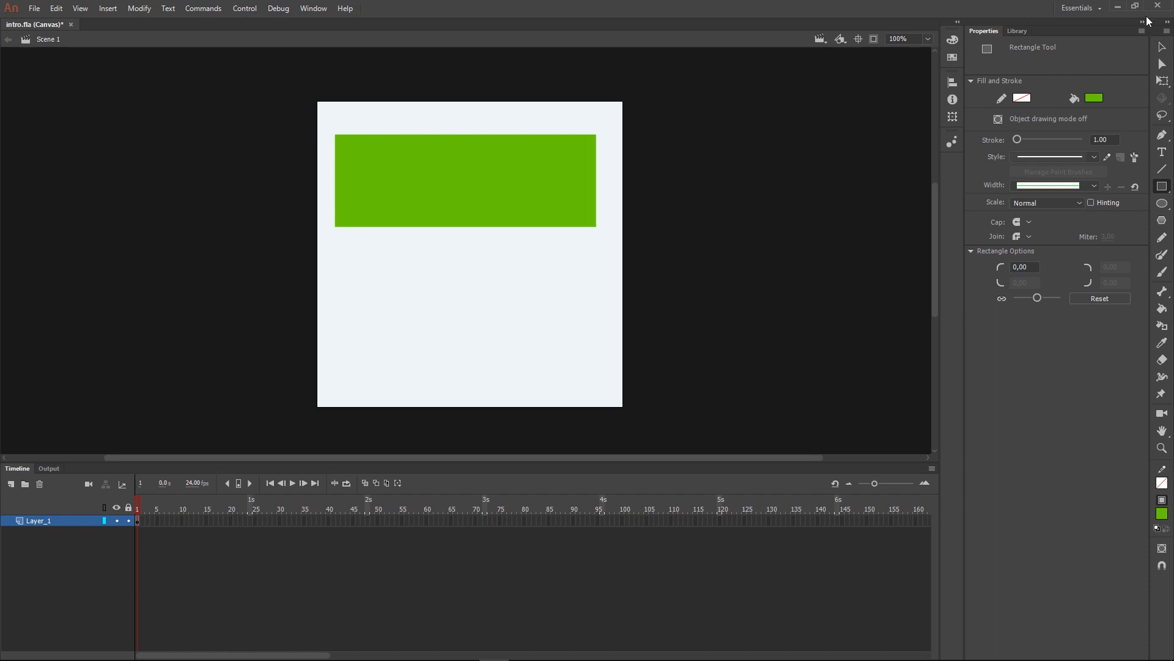
Select the green rectangle, centre it horizontally on the stage, and deselect it.
left_click(1162, 46)
left_click(484, 192)
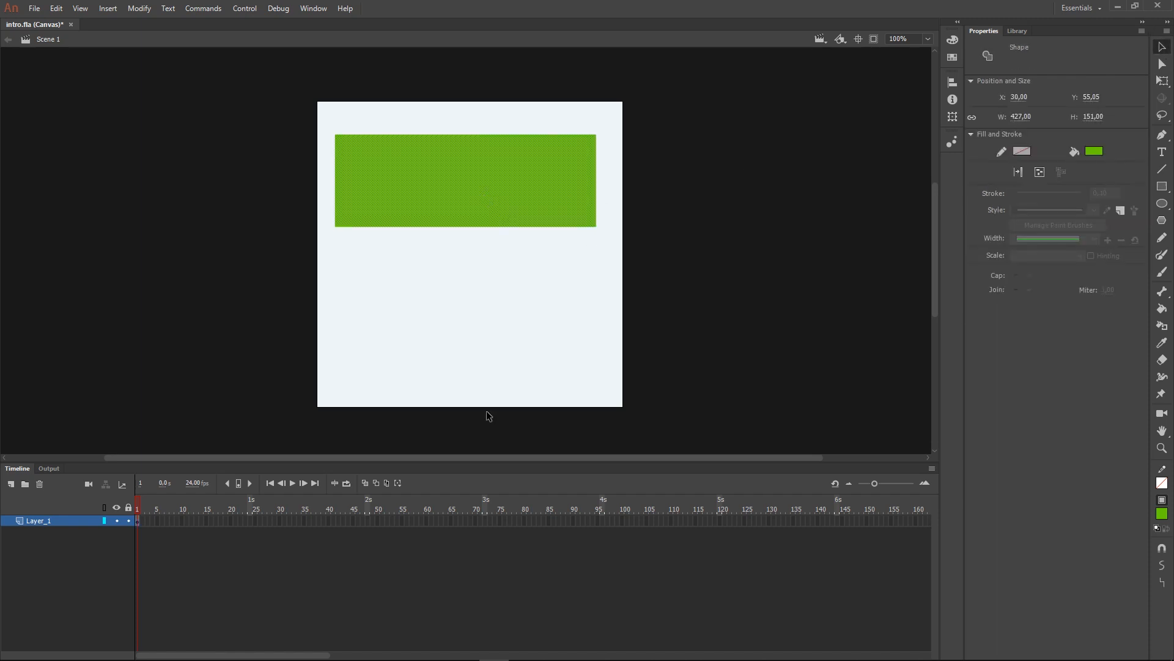
left_click(956, 85)
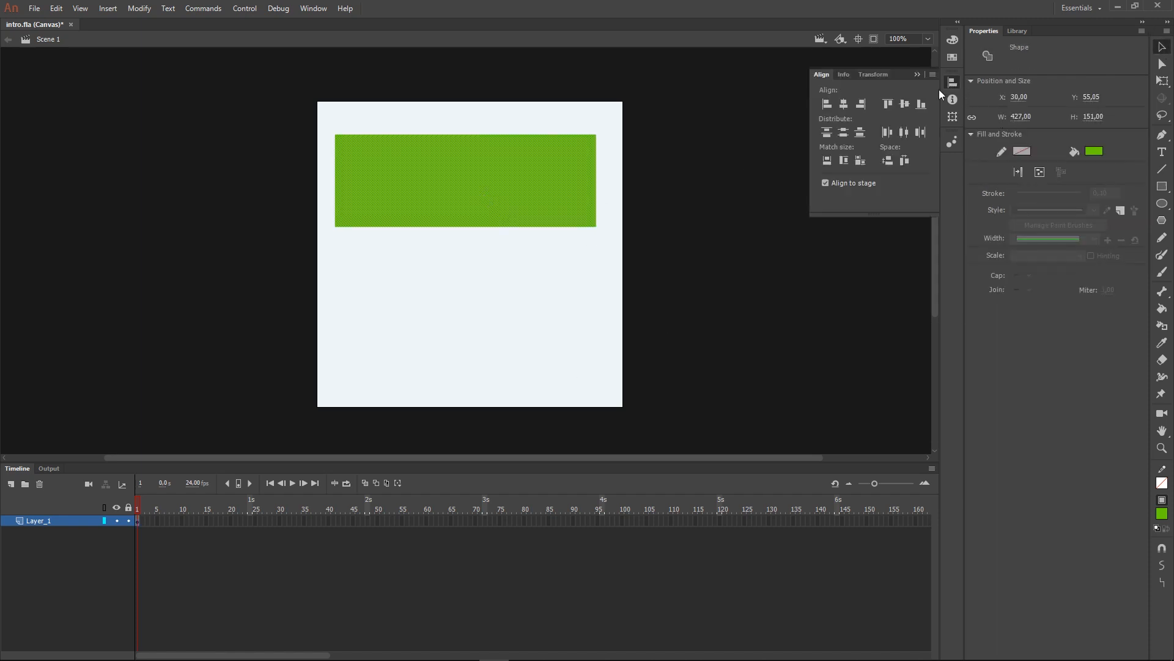
left_click(845, 103)
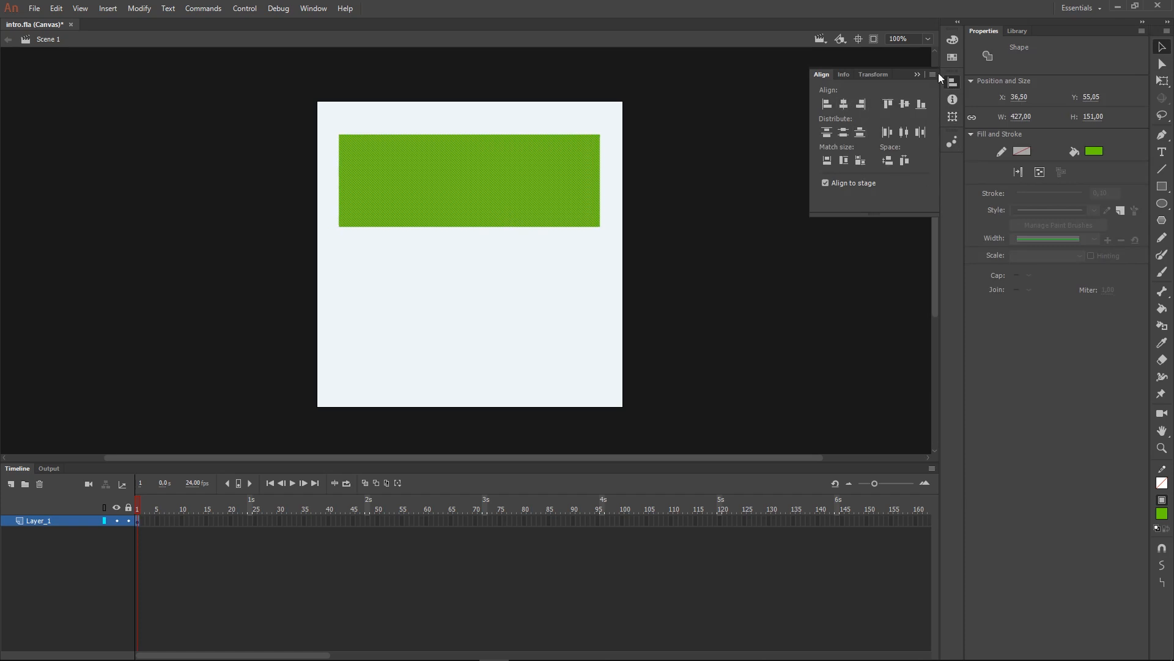
left_click(918, 74)
left_click(755, 248)
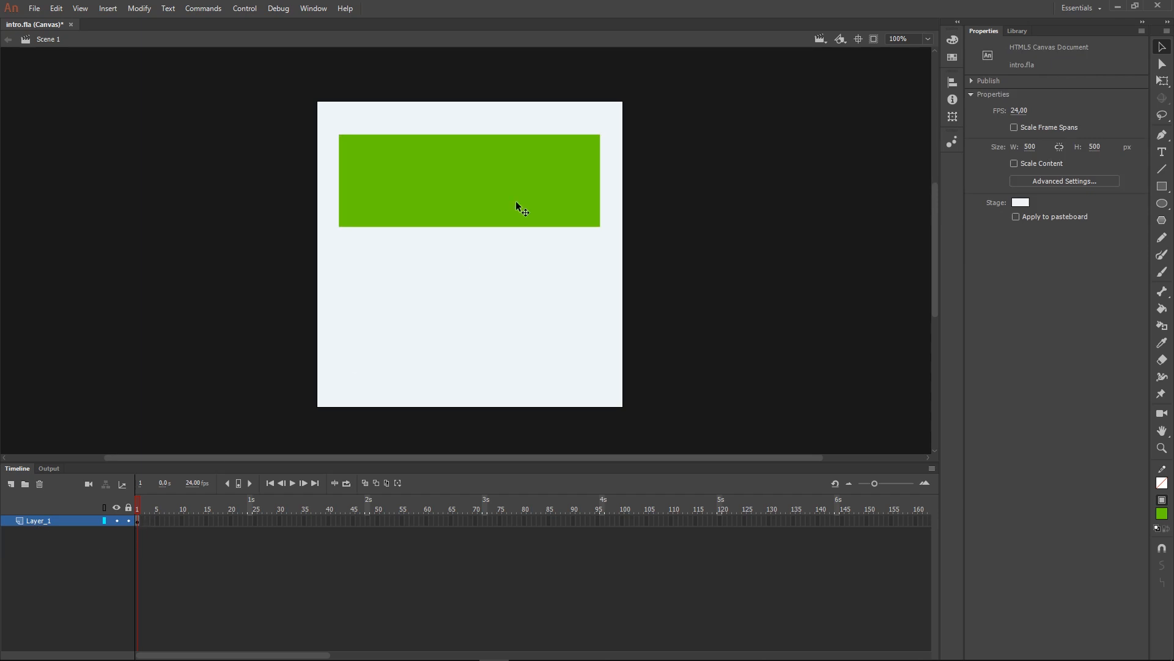
Convert the green rectangle on the stage to a Movie Clip symbol and deselect it.
left_click(493, 190)
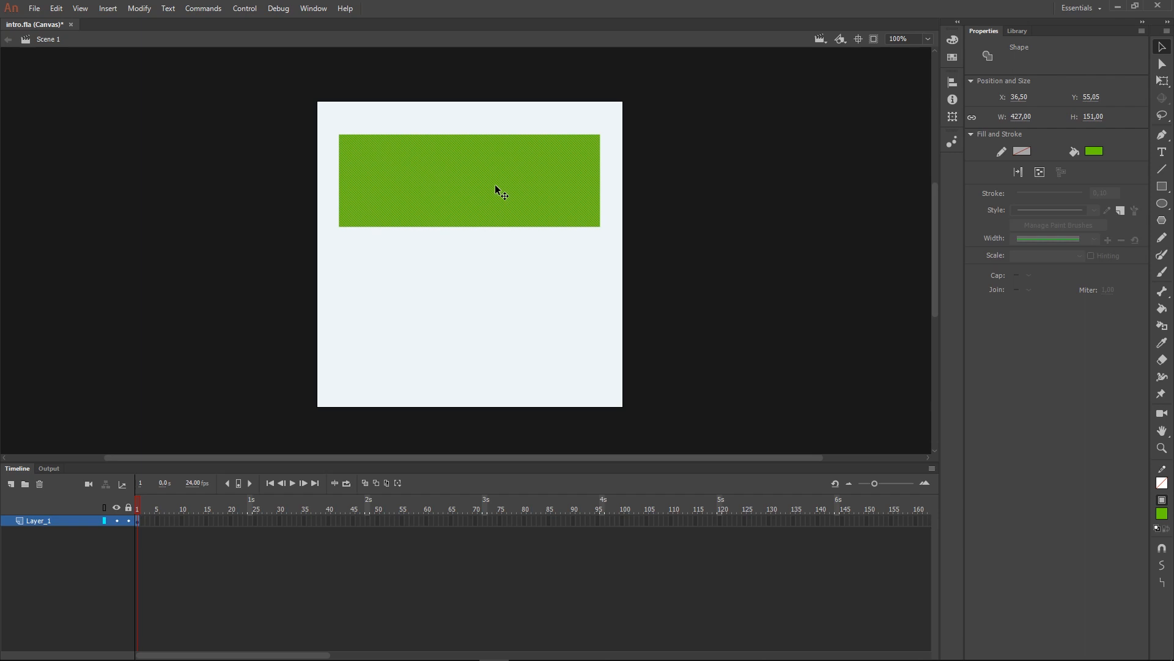
left_click(140, 9)
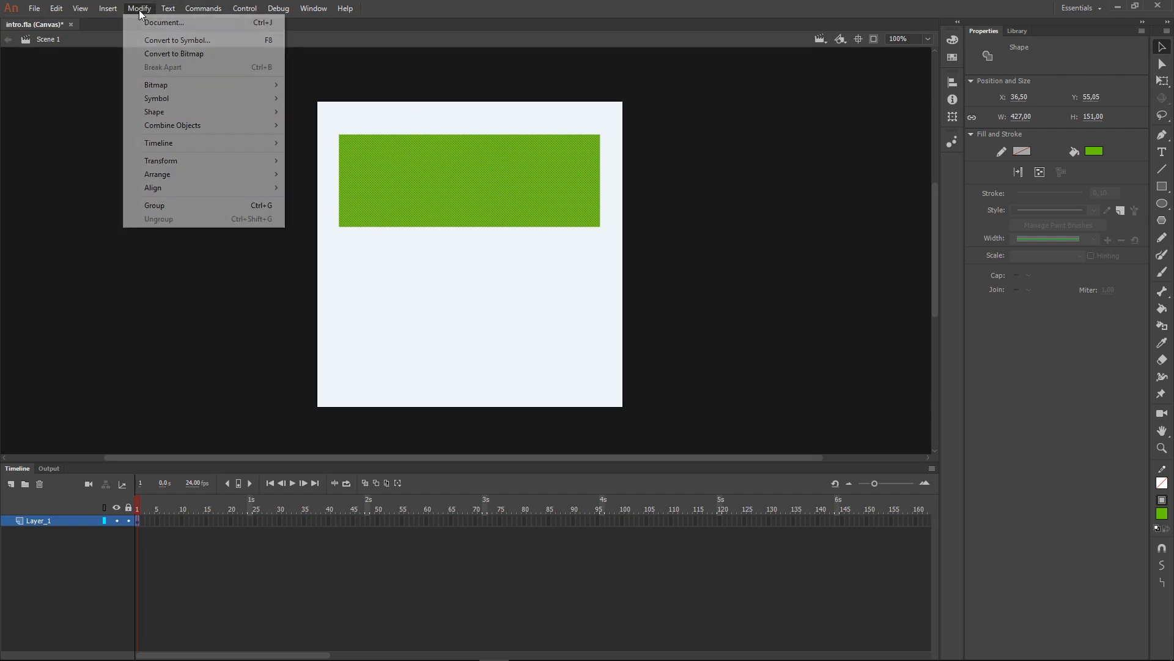
left_click(160, 40)
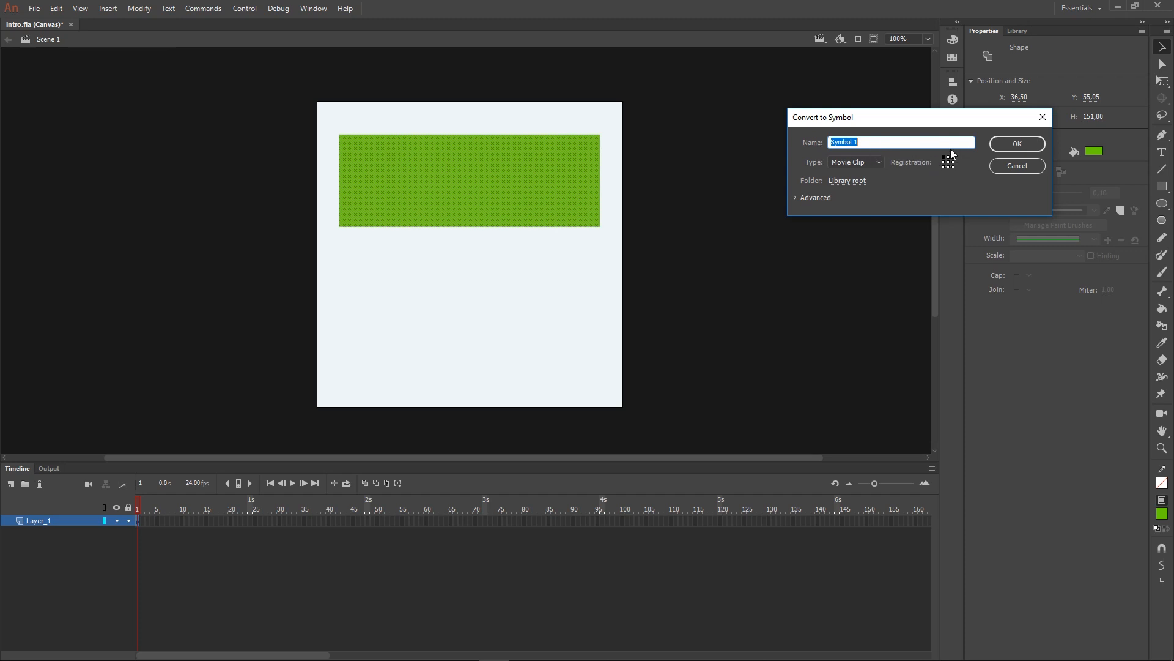
left_click(880, 162)
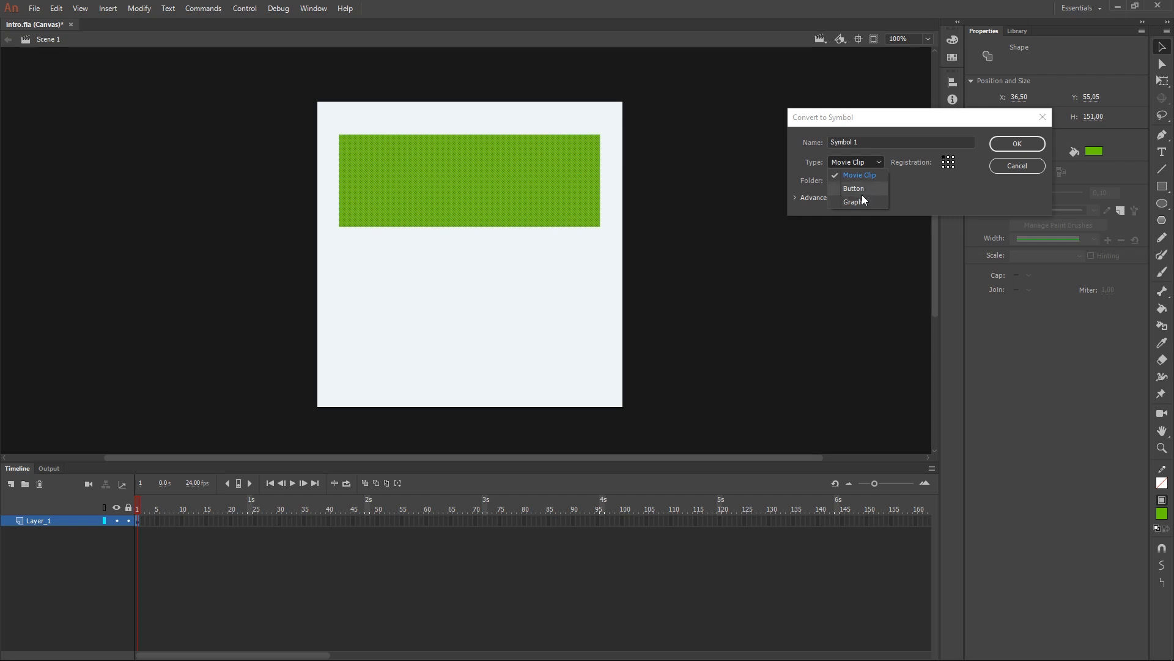
left_click(912, 186)
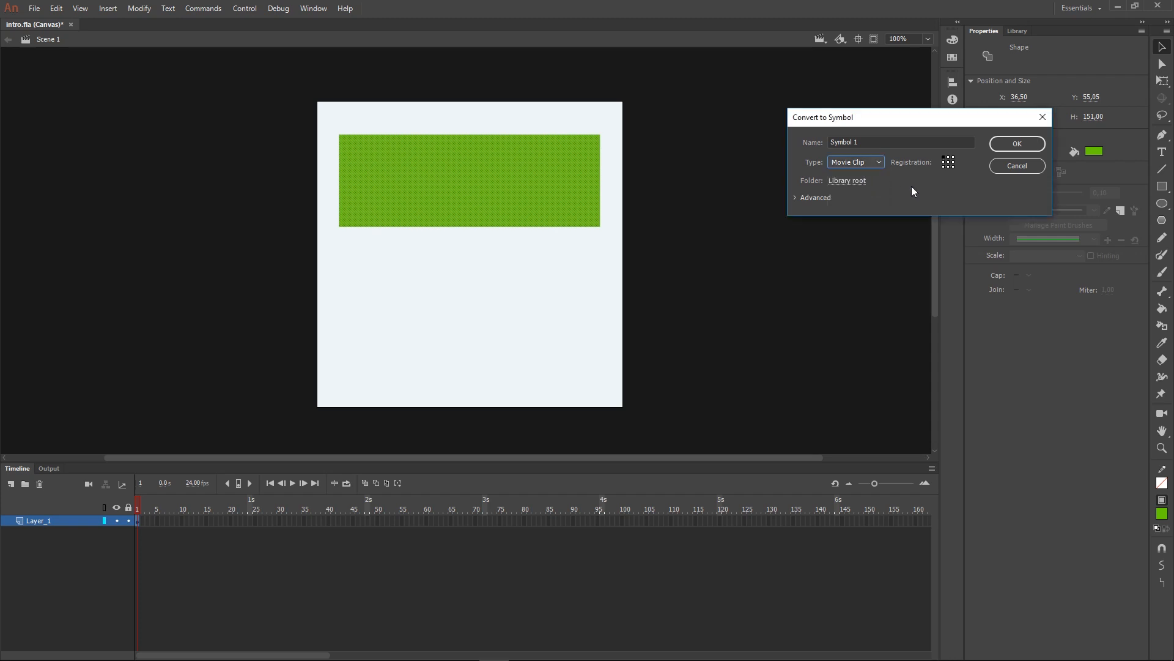
left_click(1012, 145)
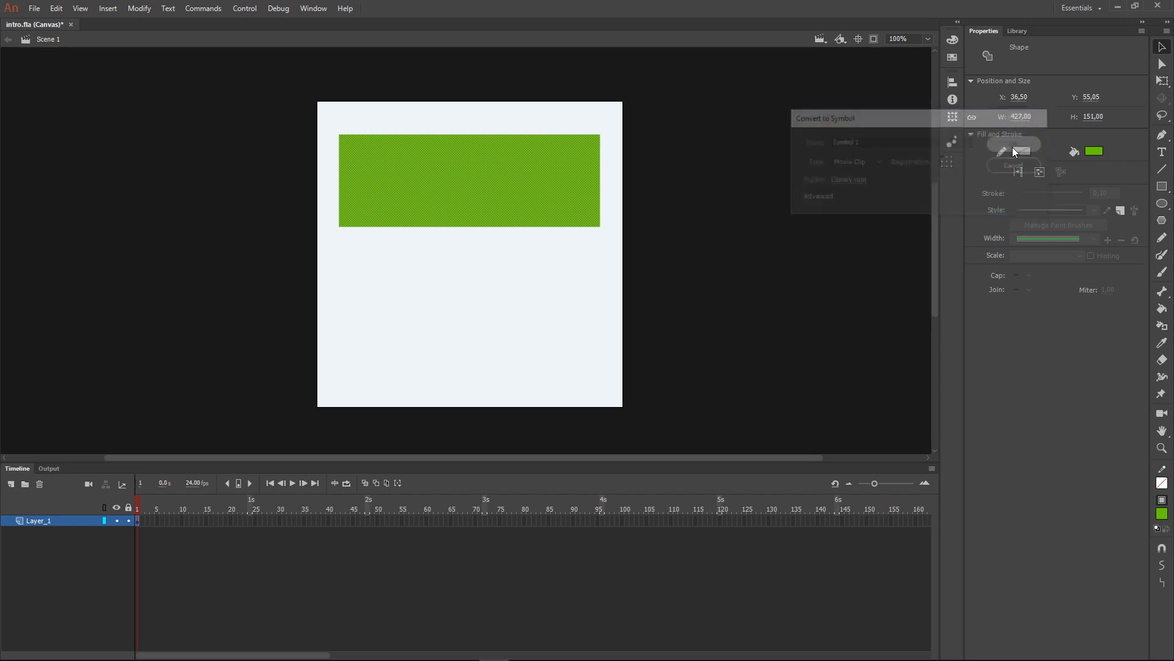
left_click(827, 277)
Enter the green rectangle's symbol to view its inner shape, and return to Scene 1.
left_click(515, 177)
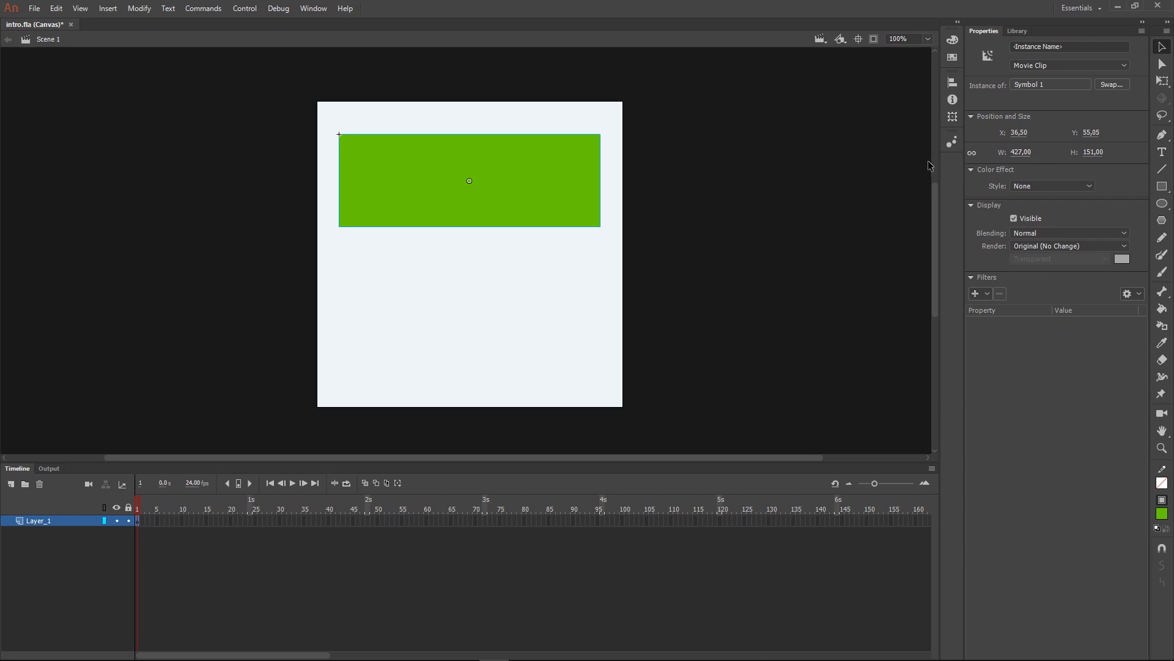
double_click(548, 179)
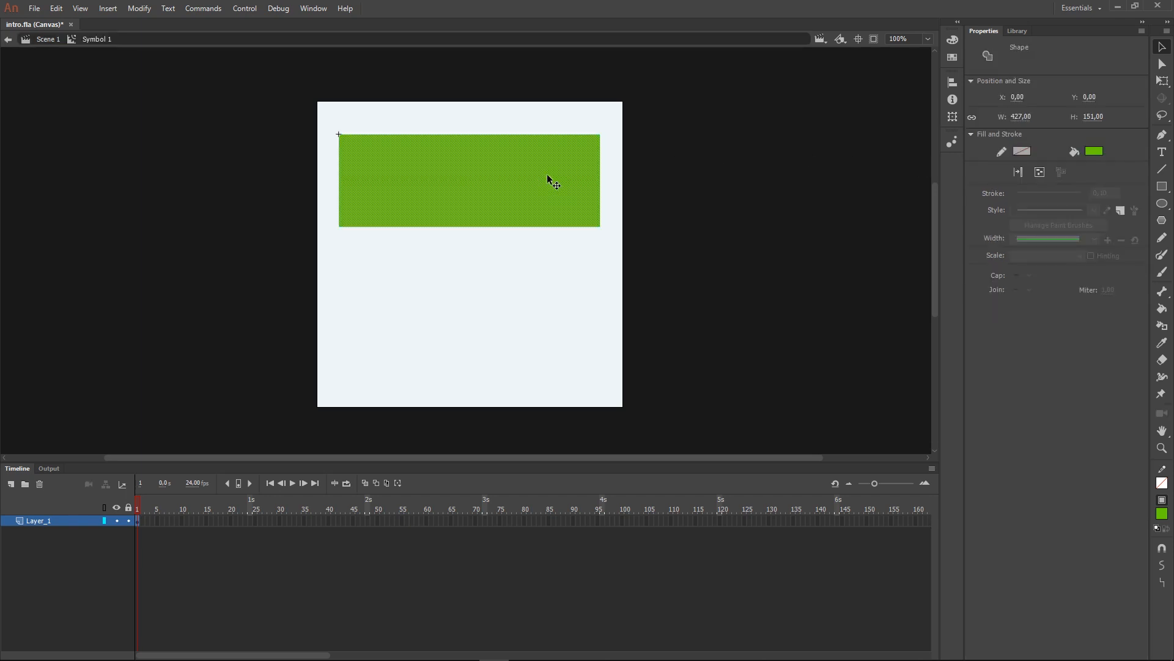
left_click(829, 208)
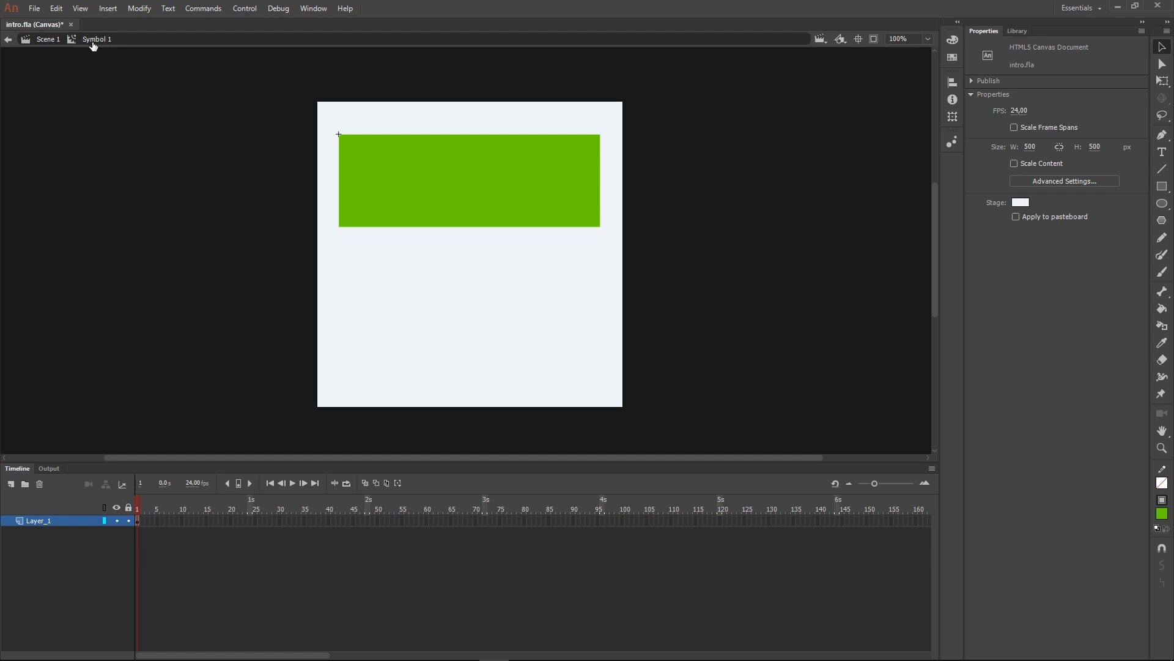
left_click(45, 40)
left_click(699, 163)
Shift the rectangle instance to X 46 and centre it horizontally on the stage.
left_click(519, 179)
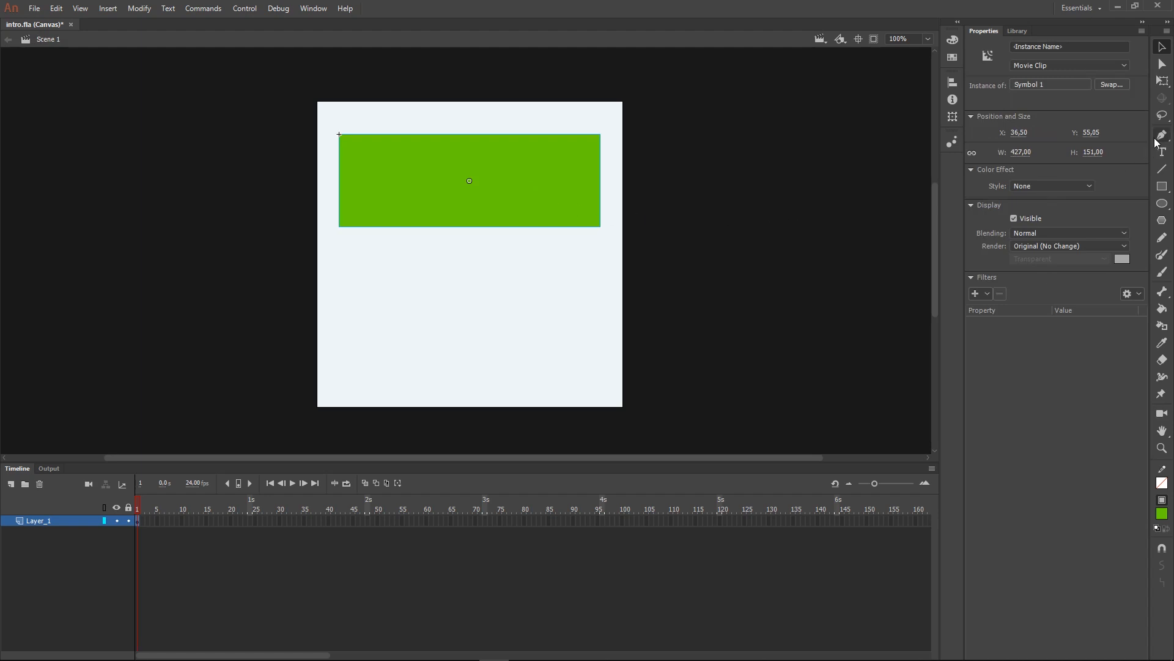
left_click(1082, 47)
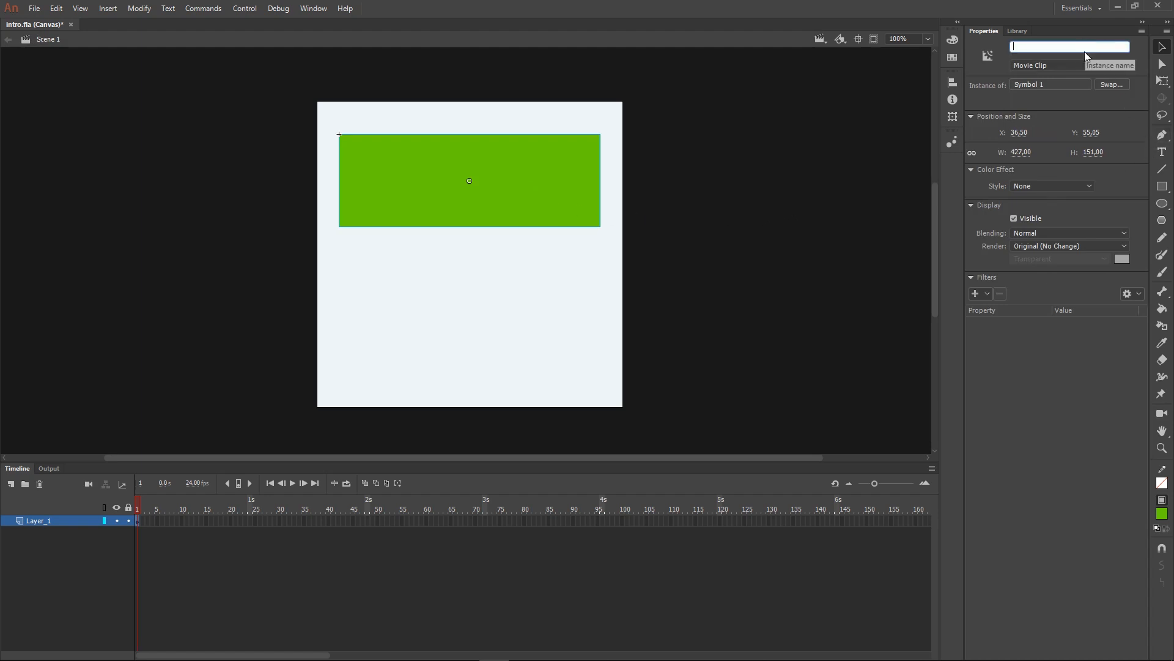
left_click(1002, 69)
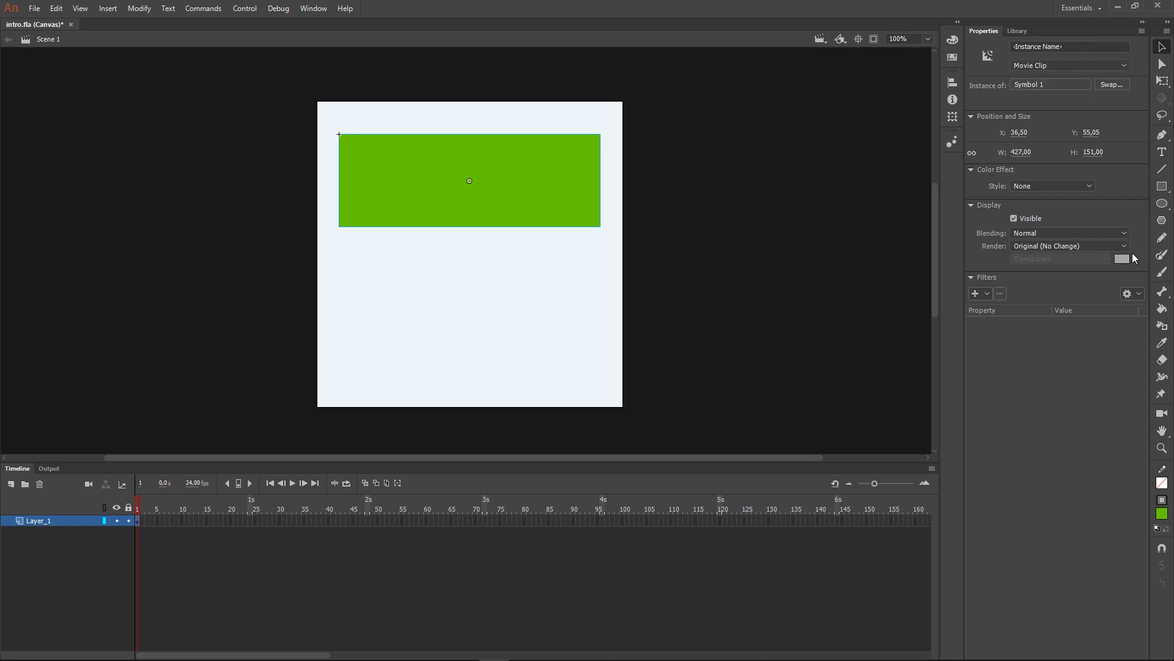
mouse_move(1018, 133)
left_mouse_down()
mouse_move(1035, 134)
mouse_move(1006, 134)
mouse_move(1030, 136)
left_mouse_up()
left_click(952, 82)
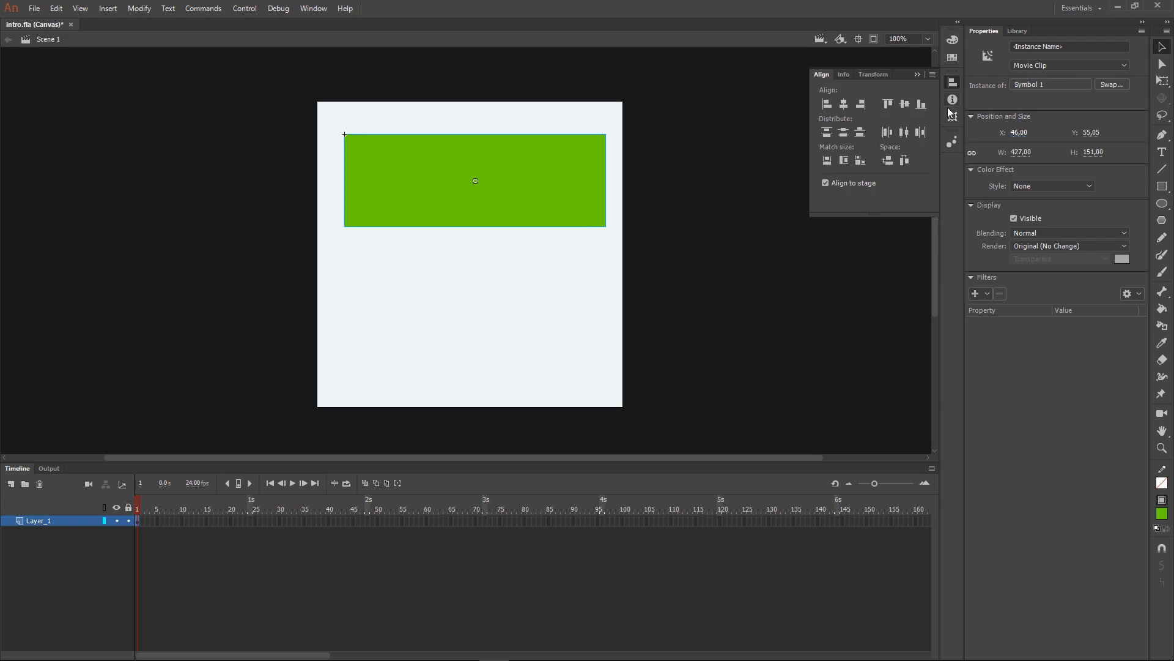
left_click(843, 104)
left_click(916, 76)
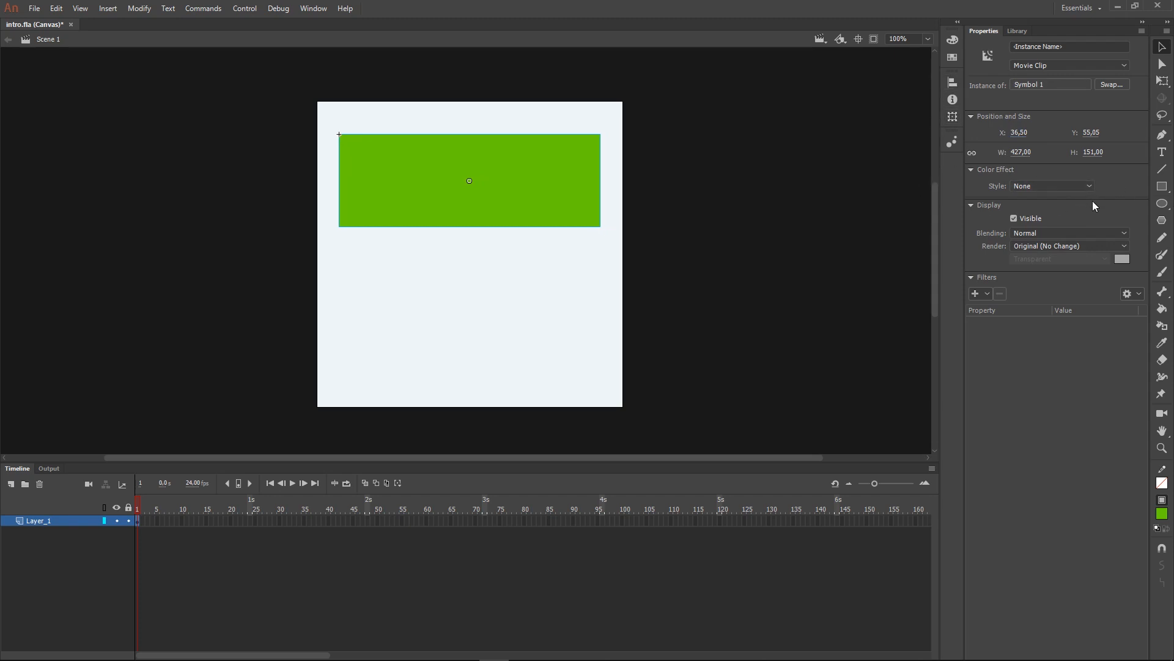
Apply the Alpha colour effect style to the rectangle instance and try out its alpha value.
left_click(972, 169)
left_click(971, 170)
left_click(1085, 186)
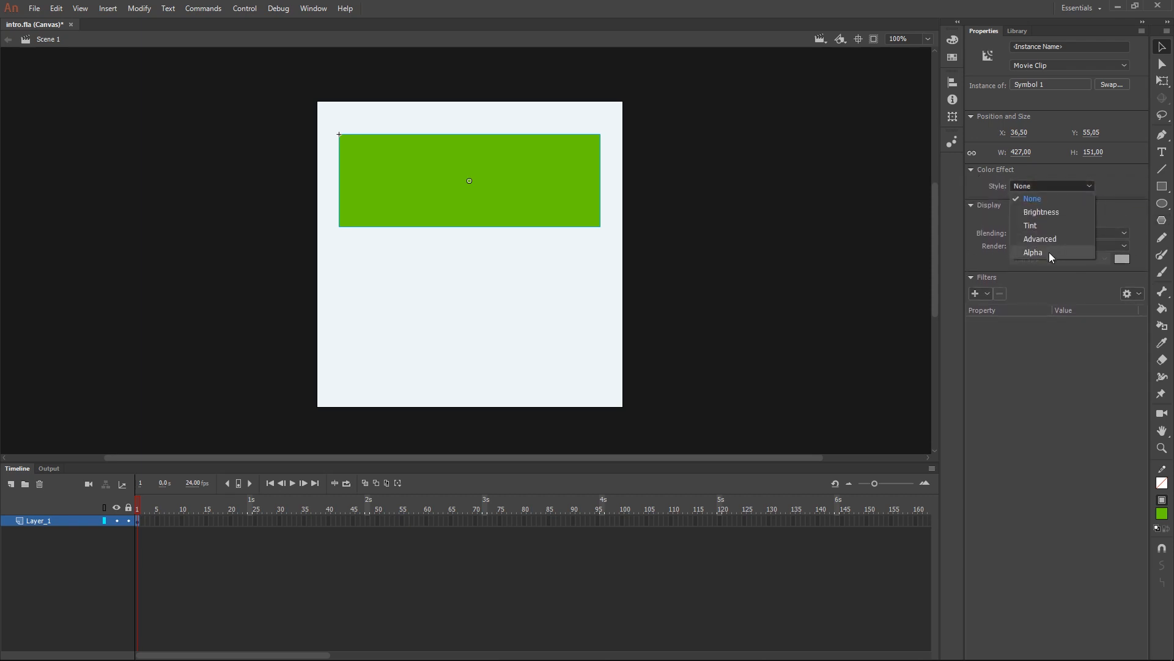
left_click(1049, 252)
mouse_move(1091, 203)
left_mouse_down()
mouse_move(997, 201)
mouse_move(1094, 194)
left_mouse_up()
Change the instance's colour effect style to Brightness and darken the rectangle to about -65%.
left_click(1086, 187)
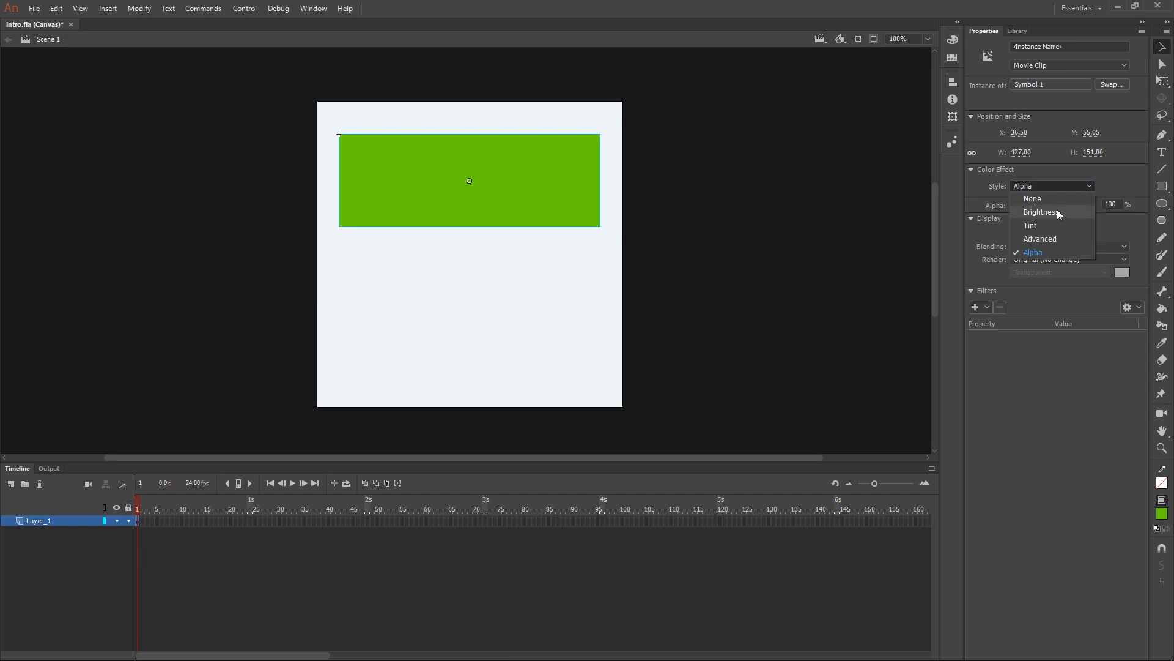
left_click(1057, 210)
left_click_drag(1070, 200, 1027, 202)
left_click(1083, 186)
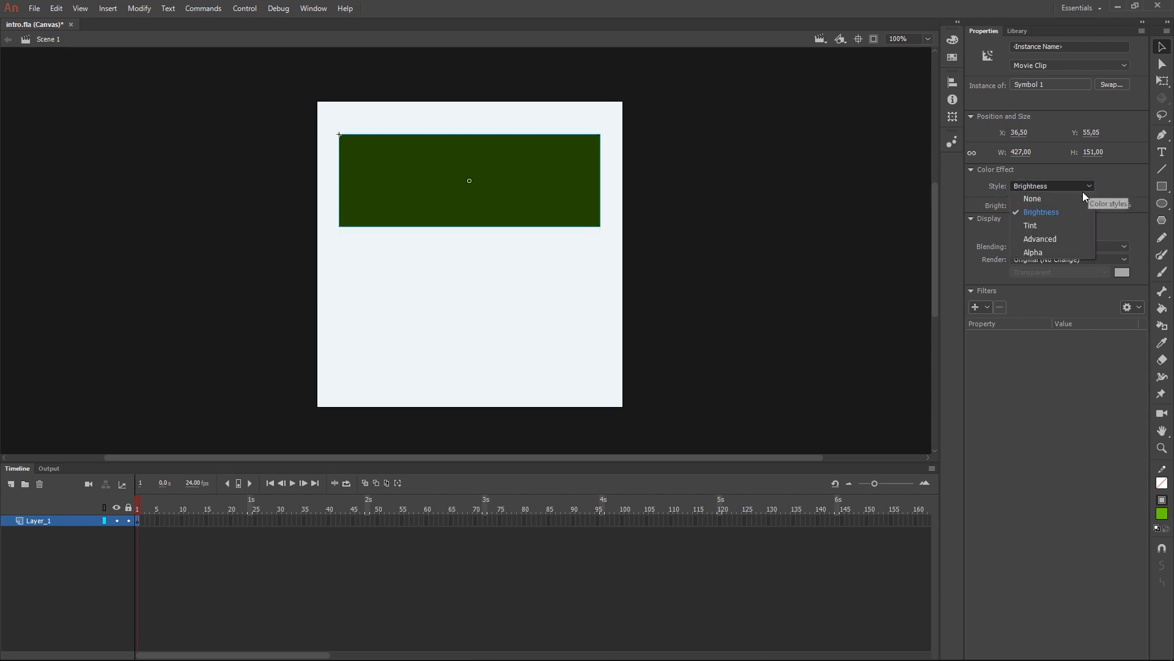
left_click(1116, 179)
Set the instance's brightness to 0%, collapse the Color Effect settings and deselect the rectangle.
left_click(1111, 204)
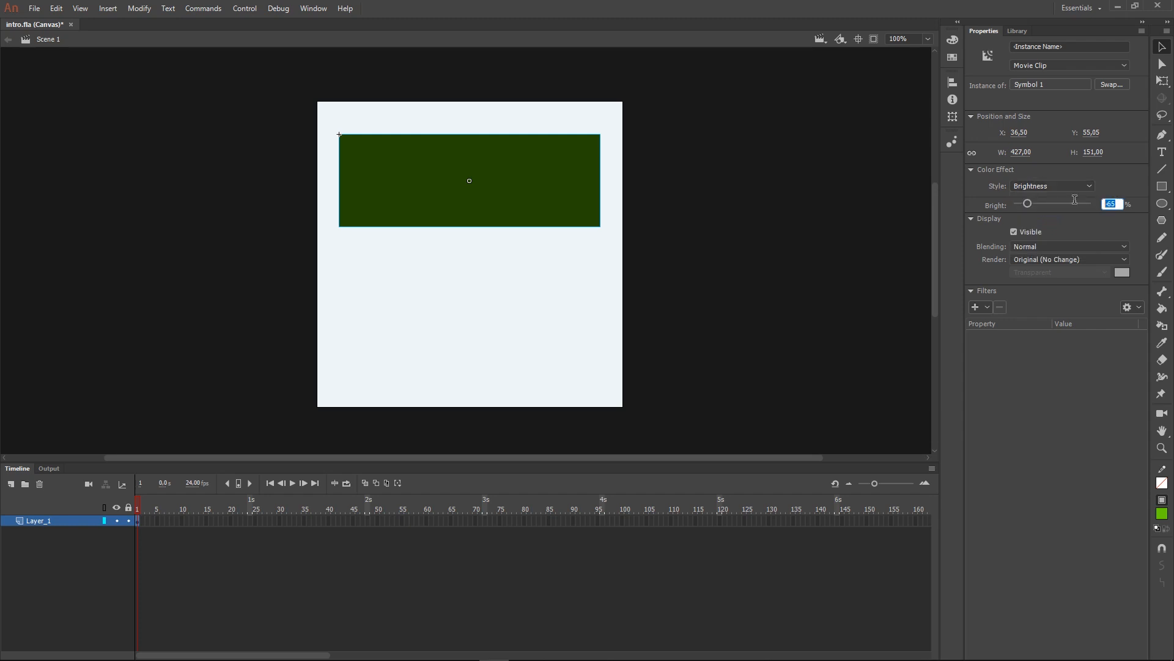
type("0")
key("Return")
left_click(972, 169)
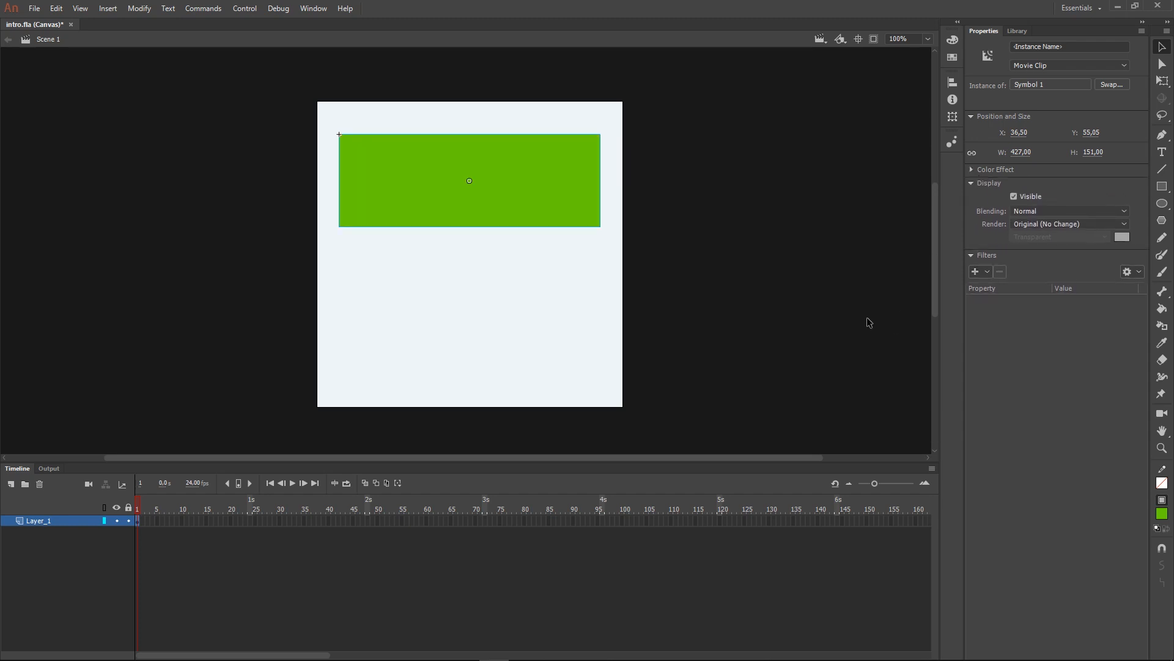
left_click(863, 314)
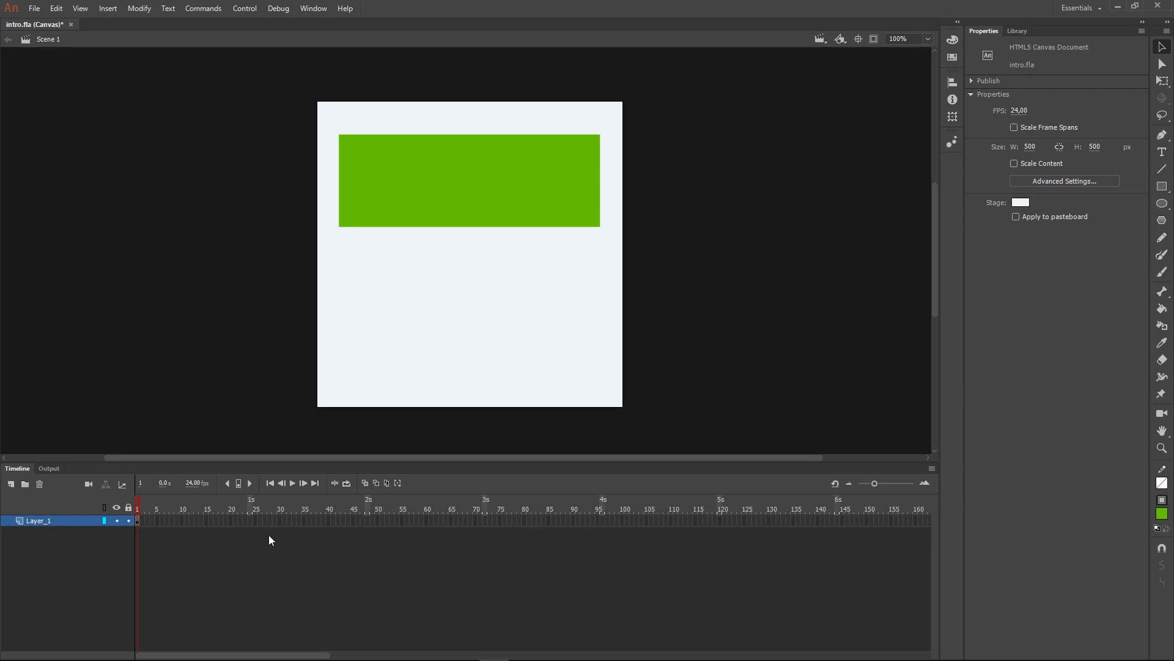
Insert a keyframe at frame 40 of Layer_1 and scrub the timeline between frames 1 and 40.
right_click(328, 521)
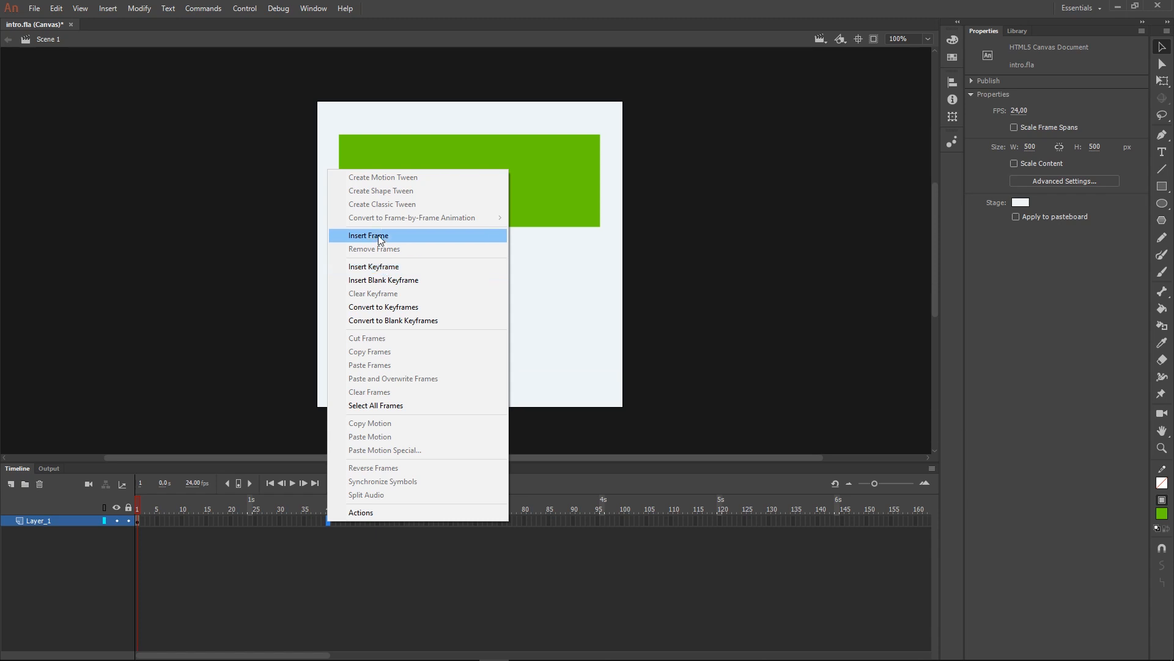
left_click(375, 271)
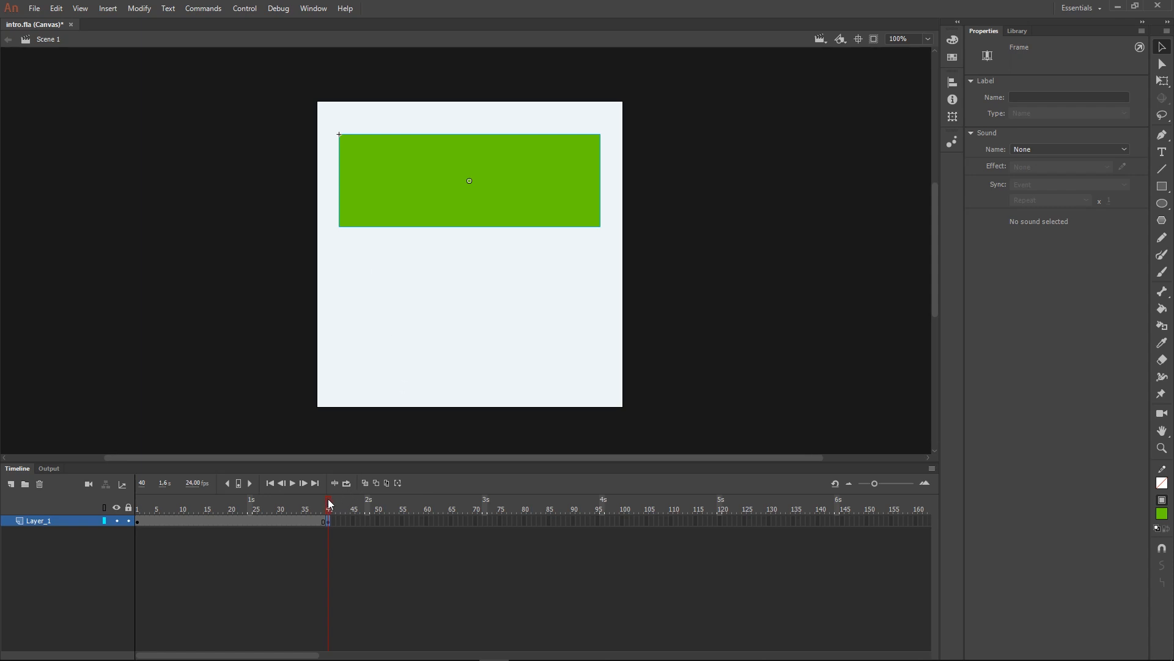
left_click_drag(330, 505, 232, 510)
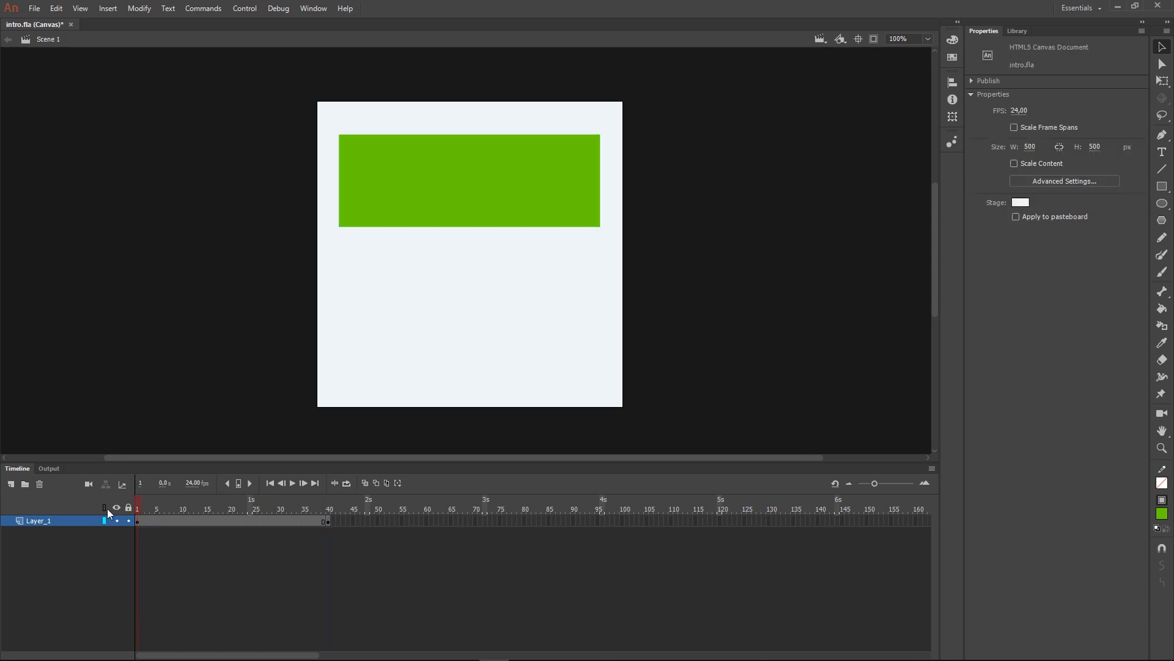
left_click_drag(138, 504, 329, 530)
left_click(329, 524)
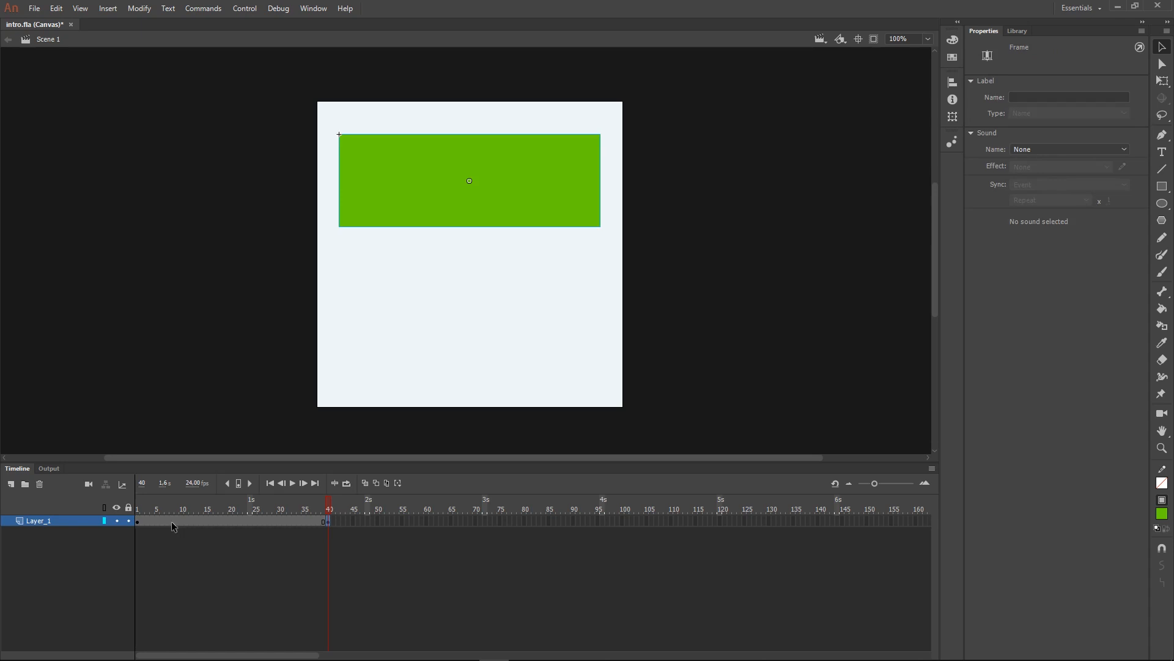
At frame 1, move the green rectangle straight down below the stage to Y 516, and preview the timeline up to frame 40.
left_click(140, 521)
left_click(502, 214)
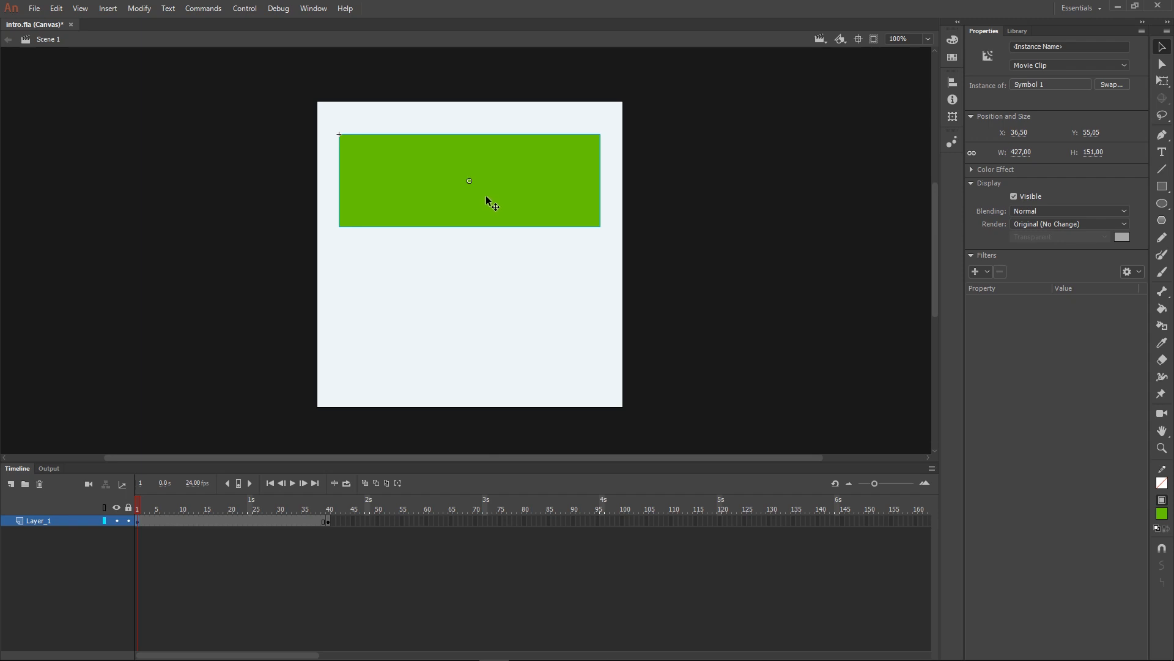
left_click_drag(485, 196, 475, 284)
left_click_drag(465, 347, 472, 472)
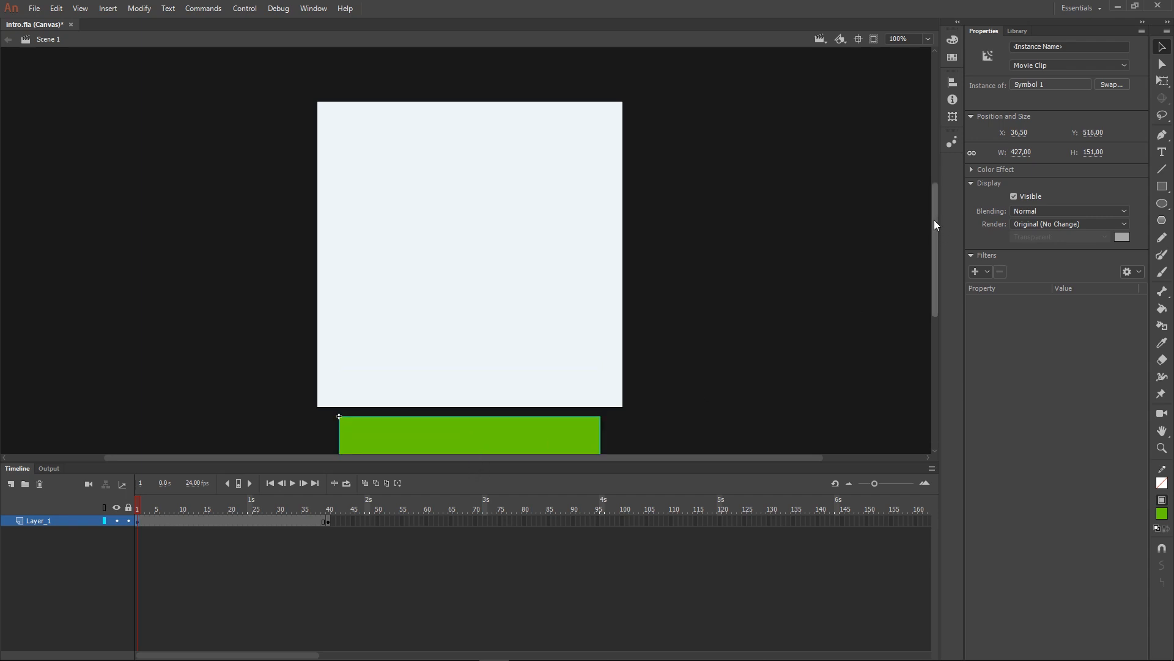
left_click_drag(934, 219, 934, 226)
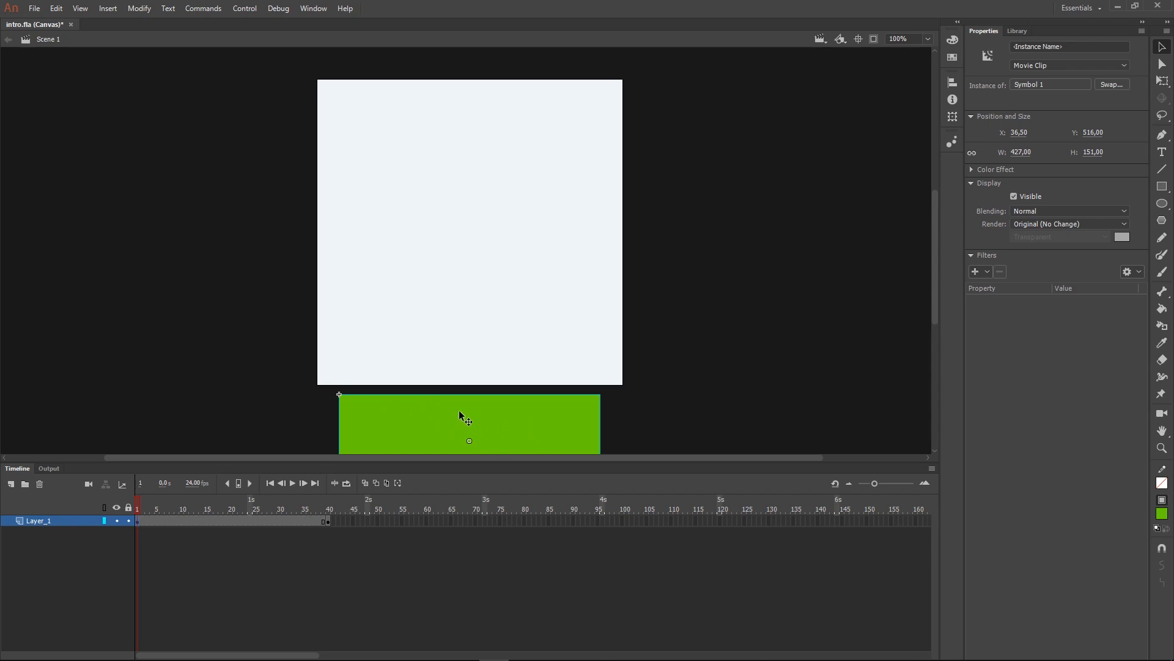
left_click(142, 508)
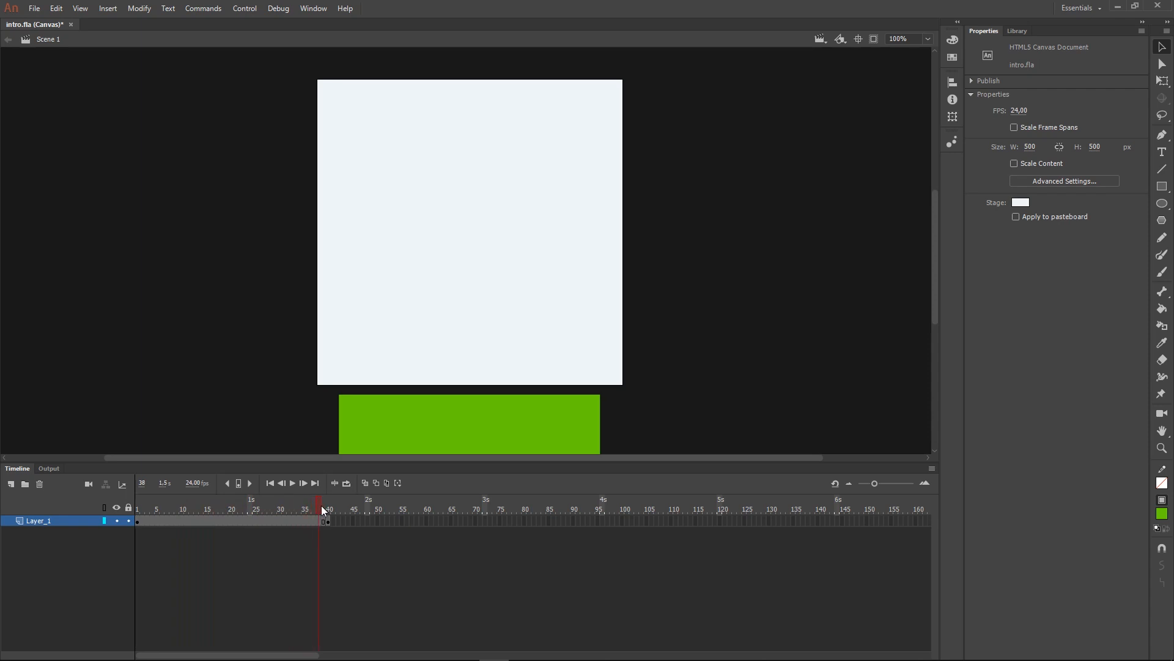
left_click_drag(322, 505, 329, 506)
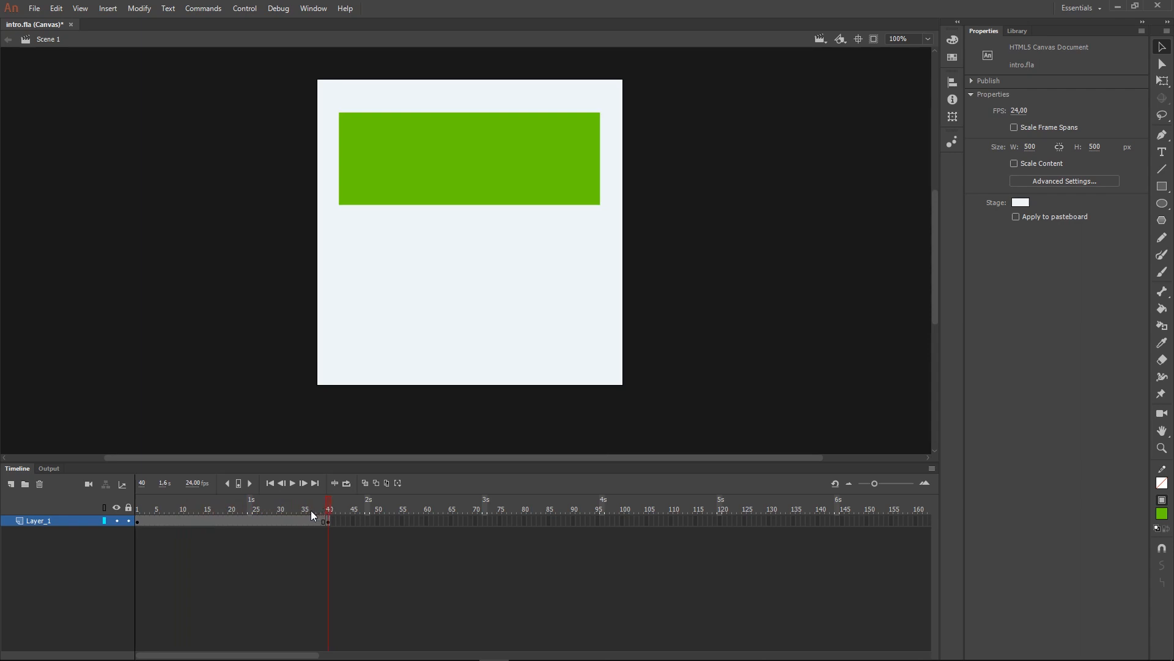
Create a classic tween on Layer_1 between the keyframes at frames 1 and 40, and scrub through it to preview the motion.
left_click(156, 523)
left_click(282, 522)
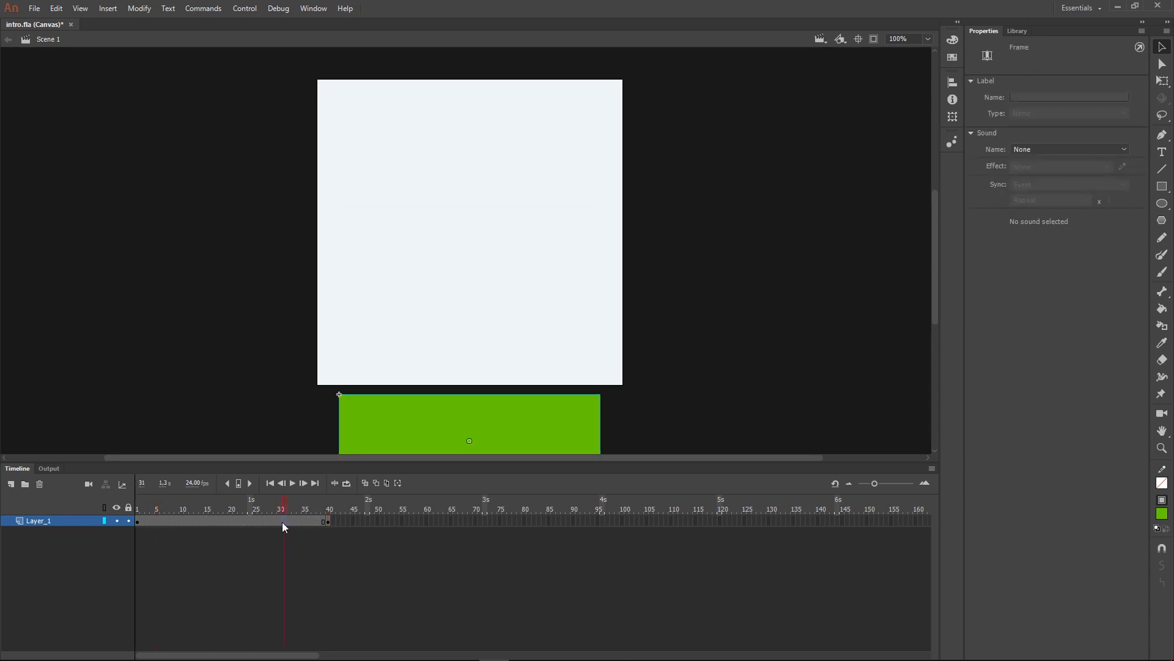
left_click(197, 525)
left_click(239, 523)
left_click(215, 522)
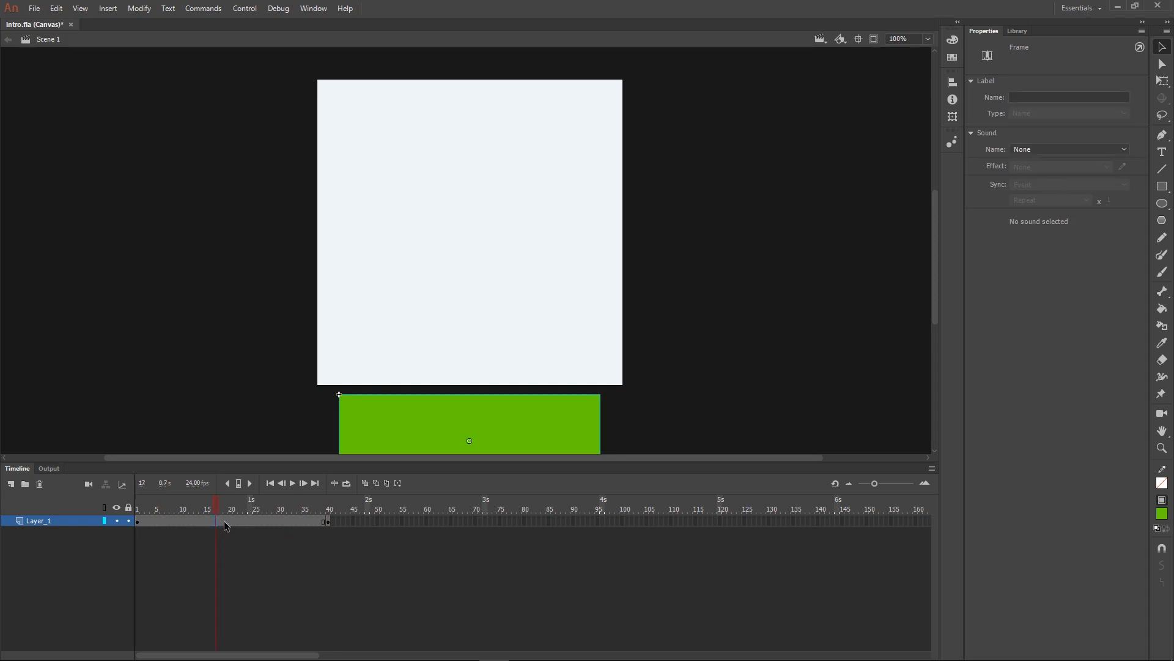
right_click(225, 523)
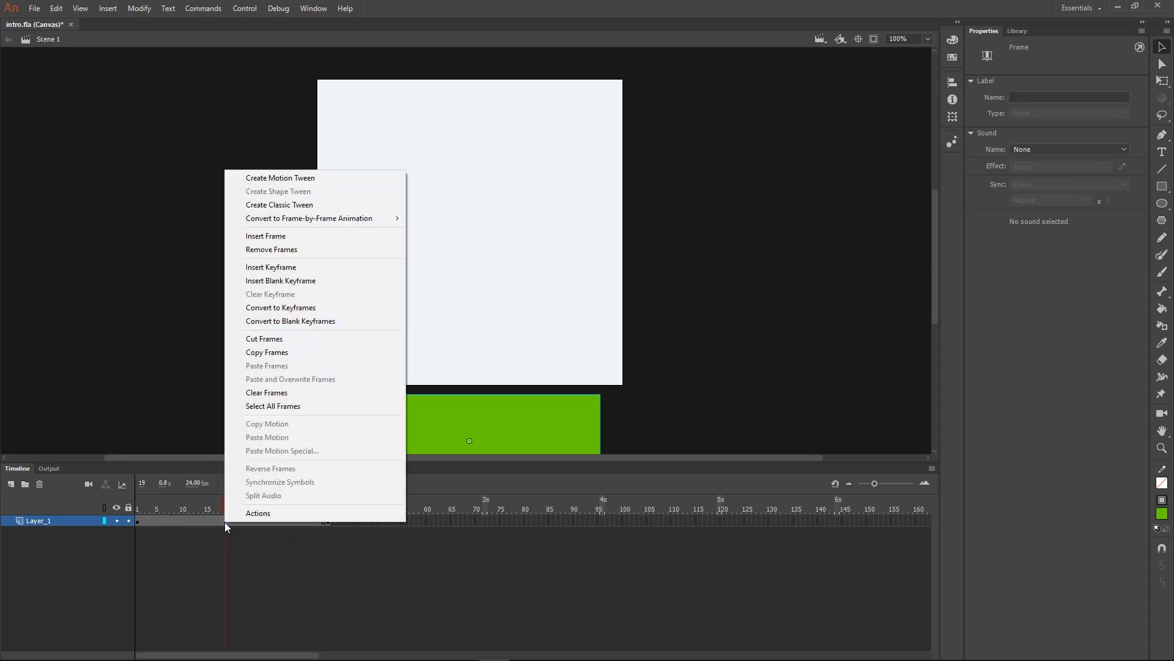
left_click(273, 206)
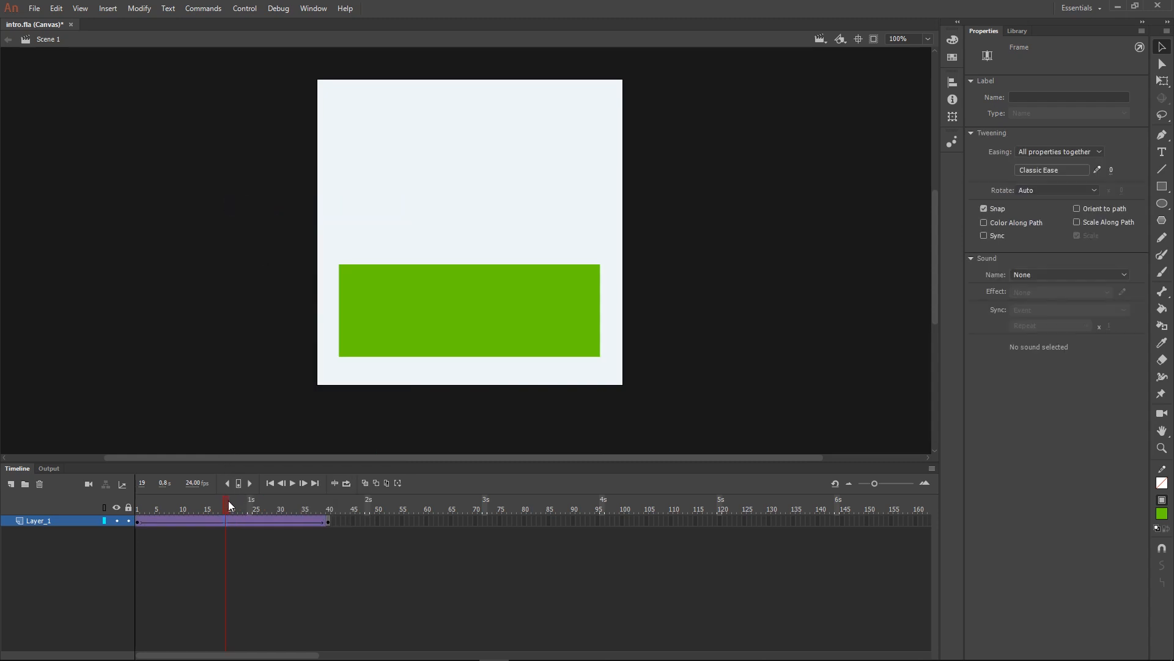
left_click_drag(229, 501, 328, 502)
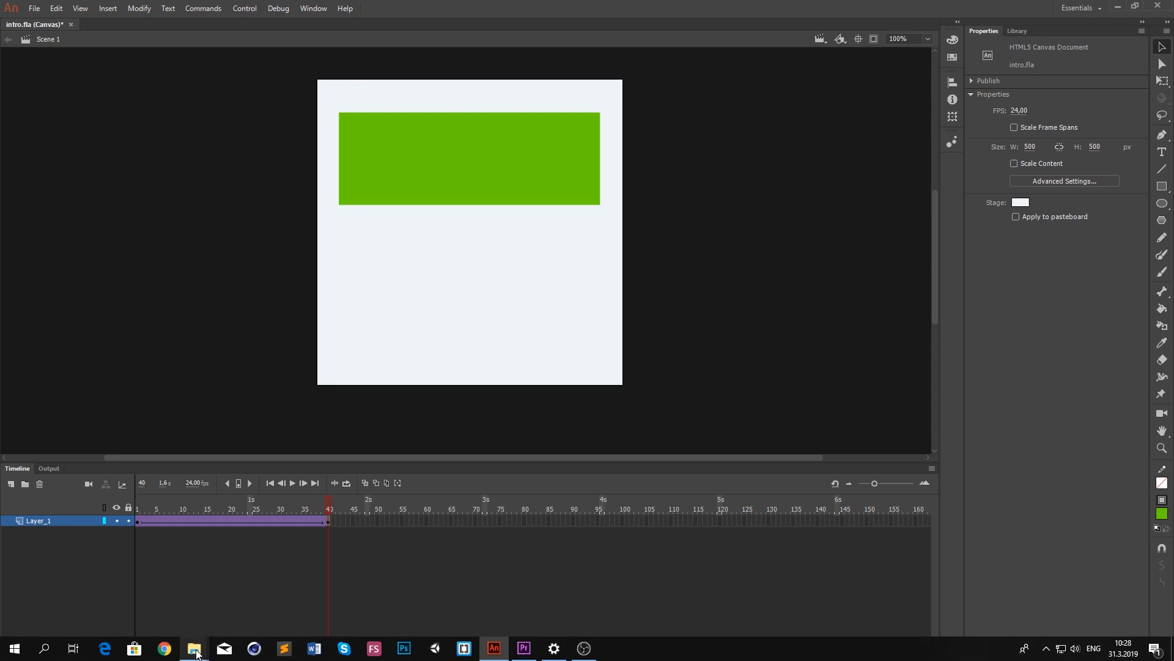
Switch to File Explorer, open index.html from the exported folder in the browser to check the existing export, and close the page.
mouse_move(197, 653)
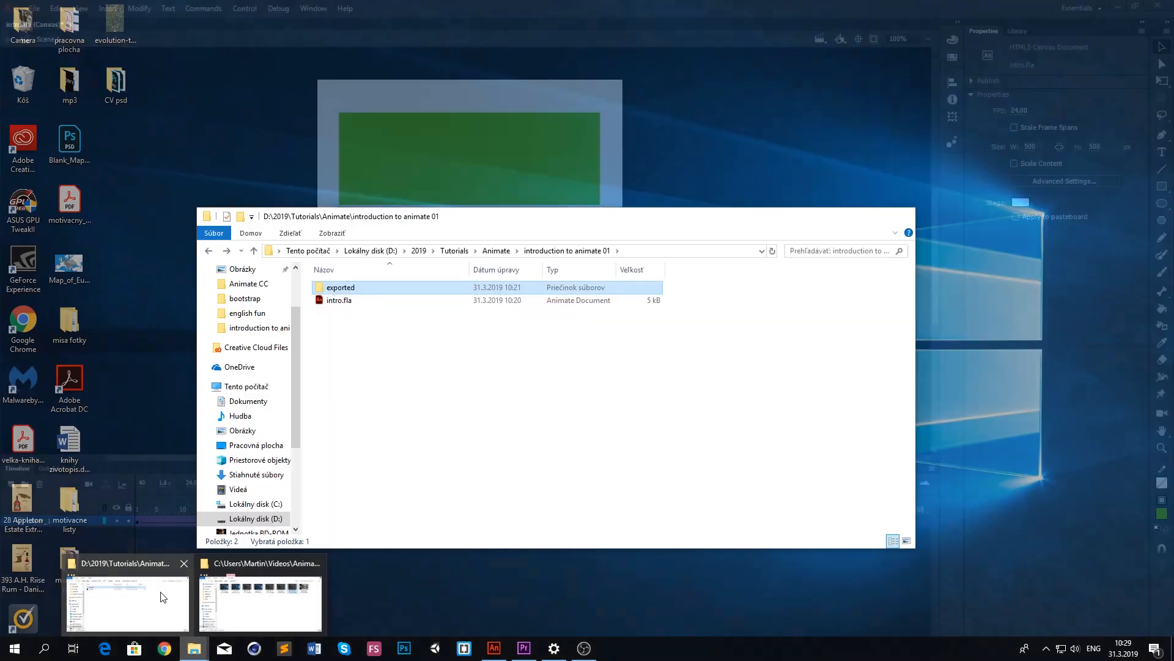
left_click(127, 602)
double_click(319, 288)
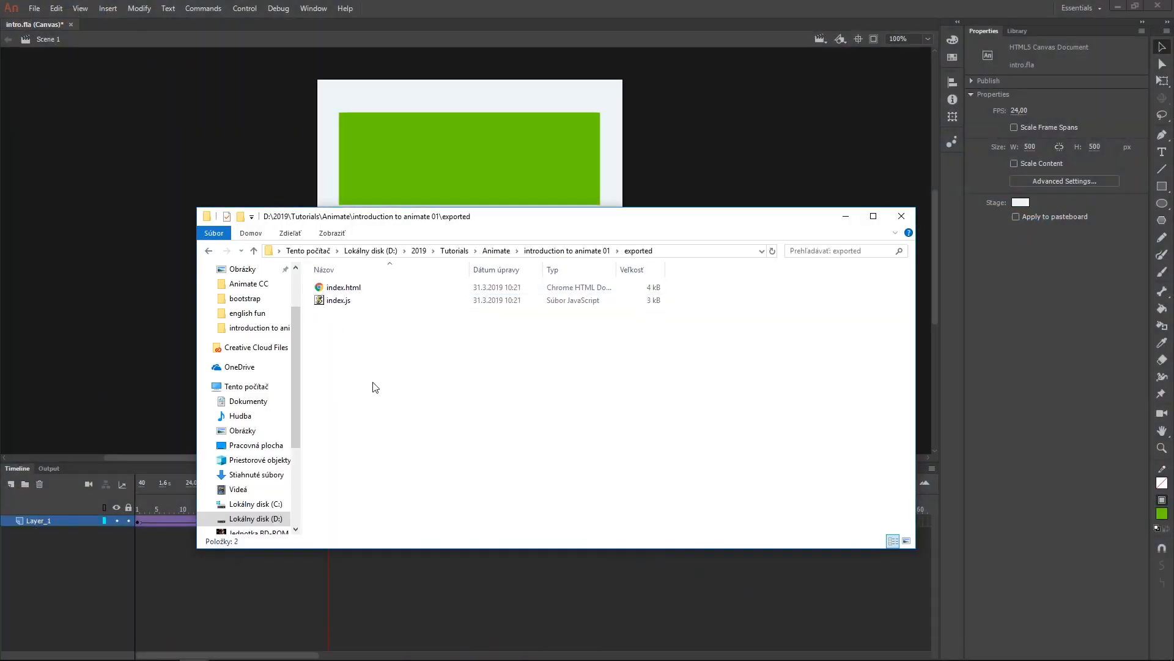
double_click(320, 289)
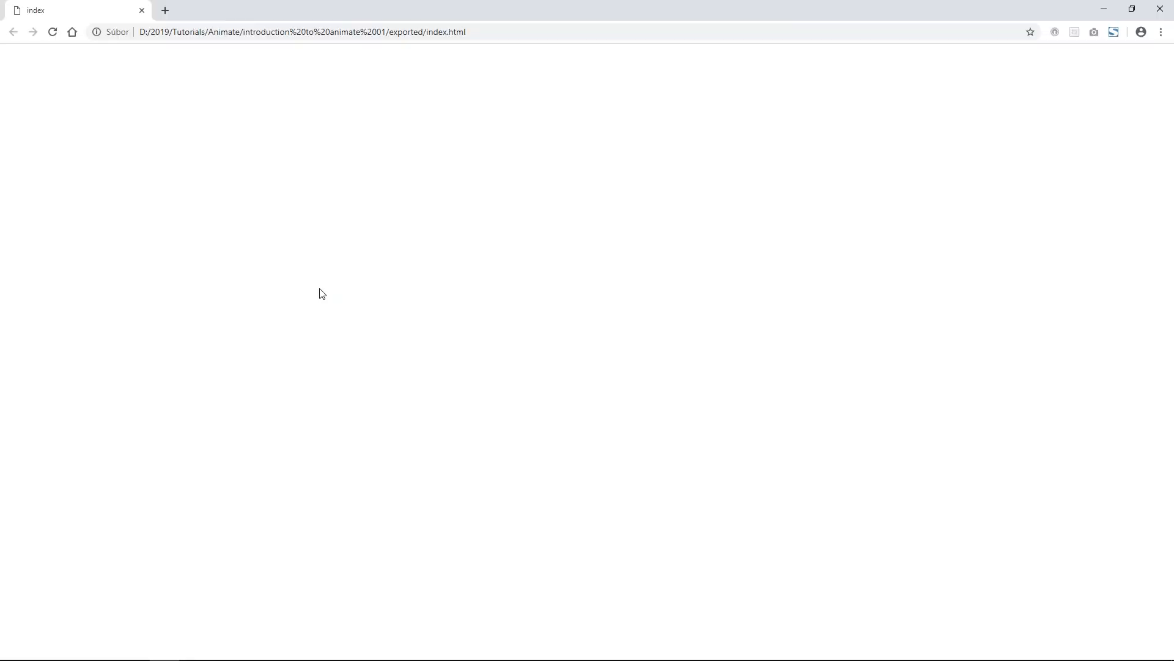
left_click(1160, 9)
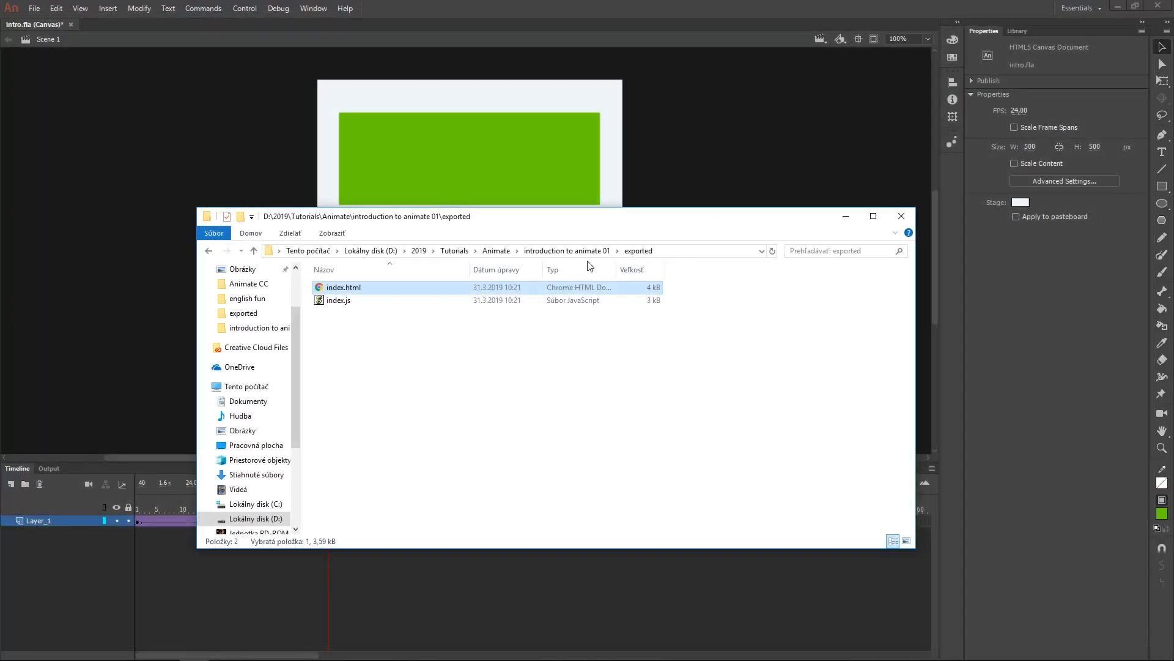
left_click(846, 216)
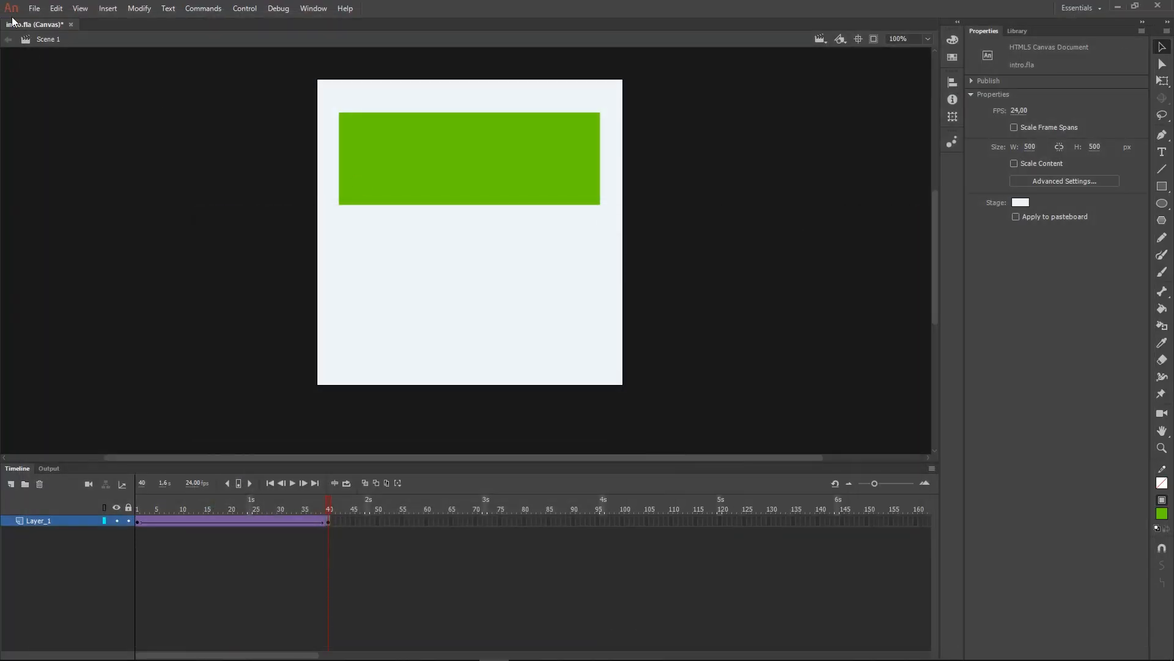
Switch back to Animate, publish the intro.fla canvas document and return to the timeline.
left_click(35, 9)
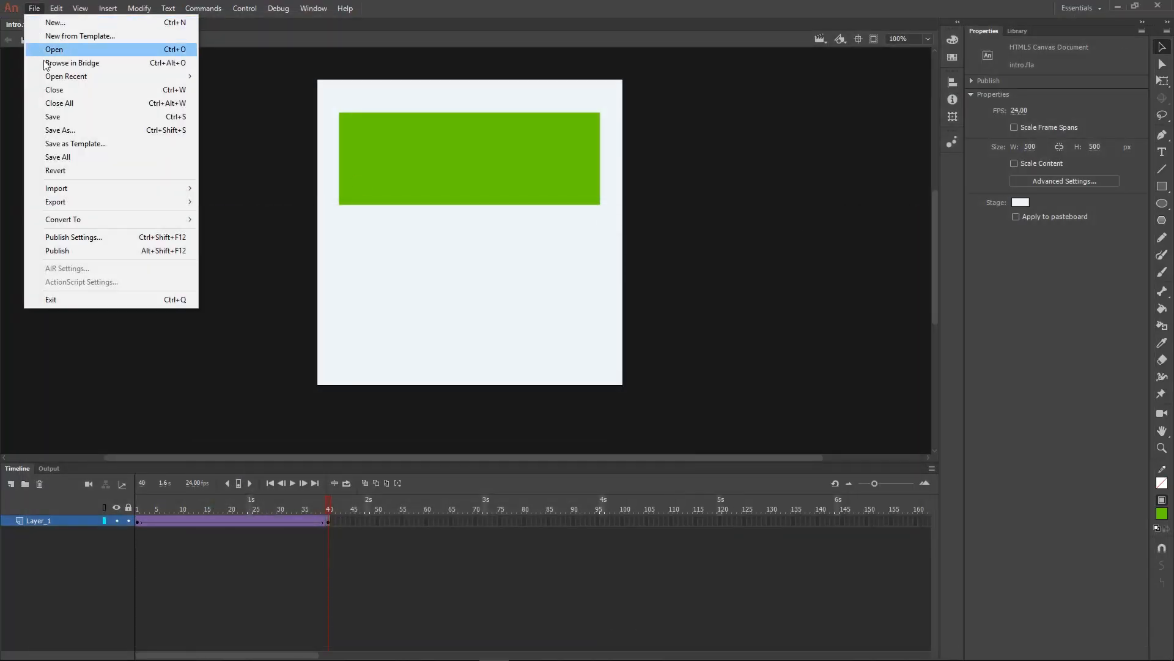
left_click(70, 251)
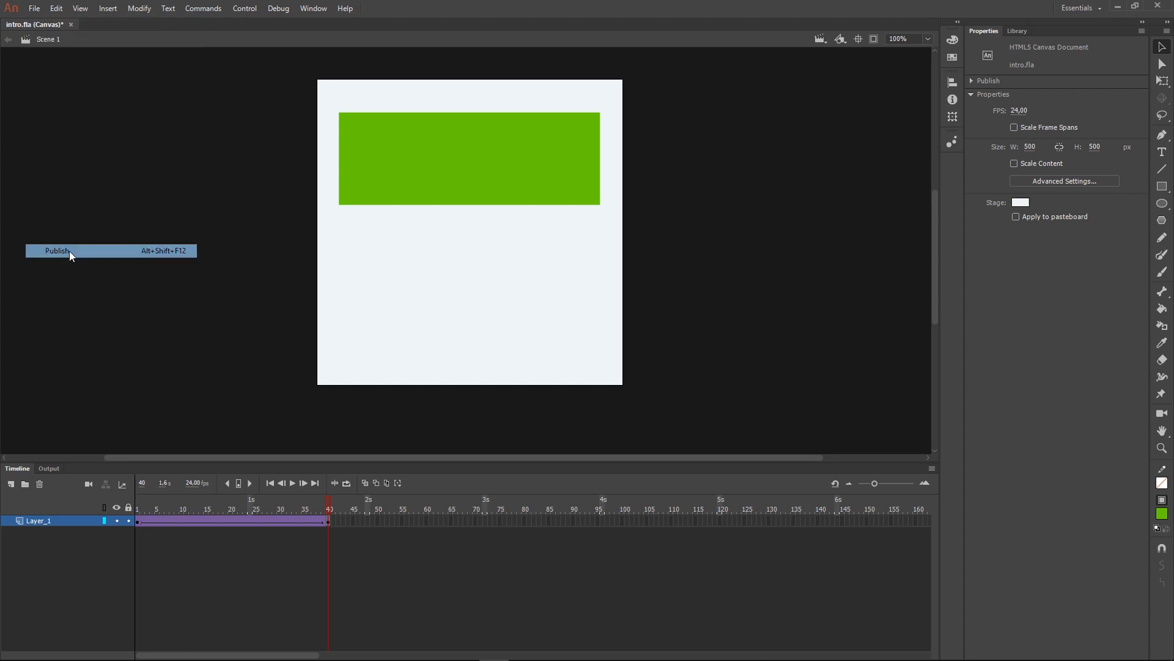
left_click(17, 468)
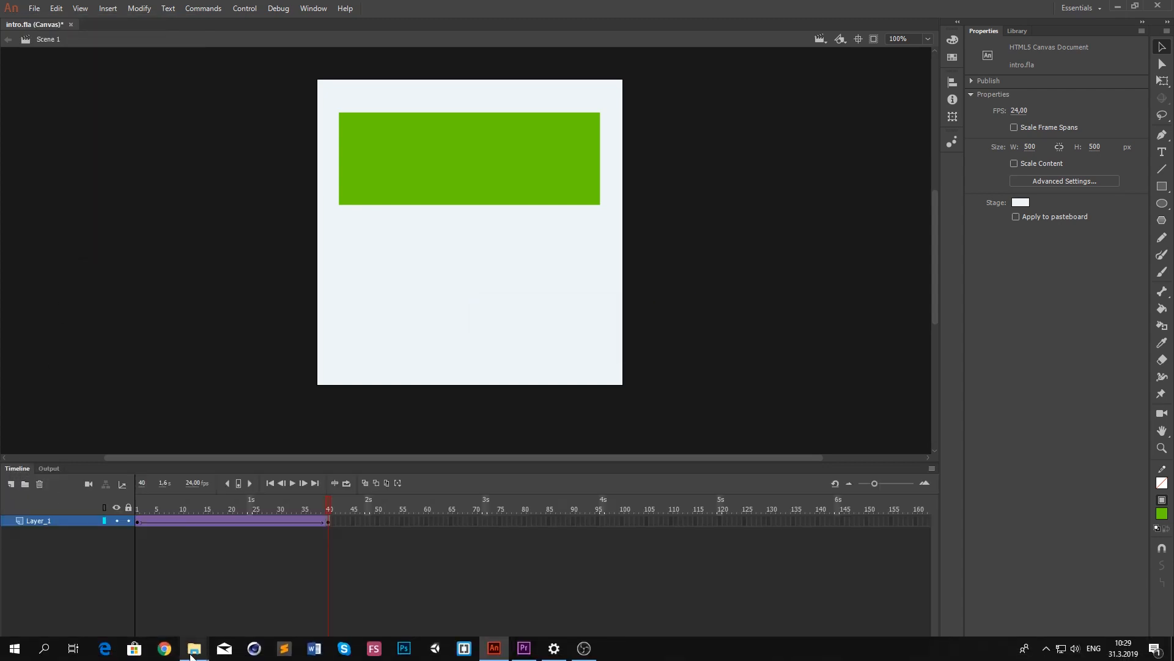
View the newly published index.html from the exported folder in the browser, then close the page and minimize the folder window.
mouse_move(194, 649)
left_click(256, 599)
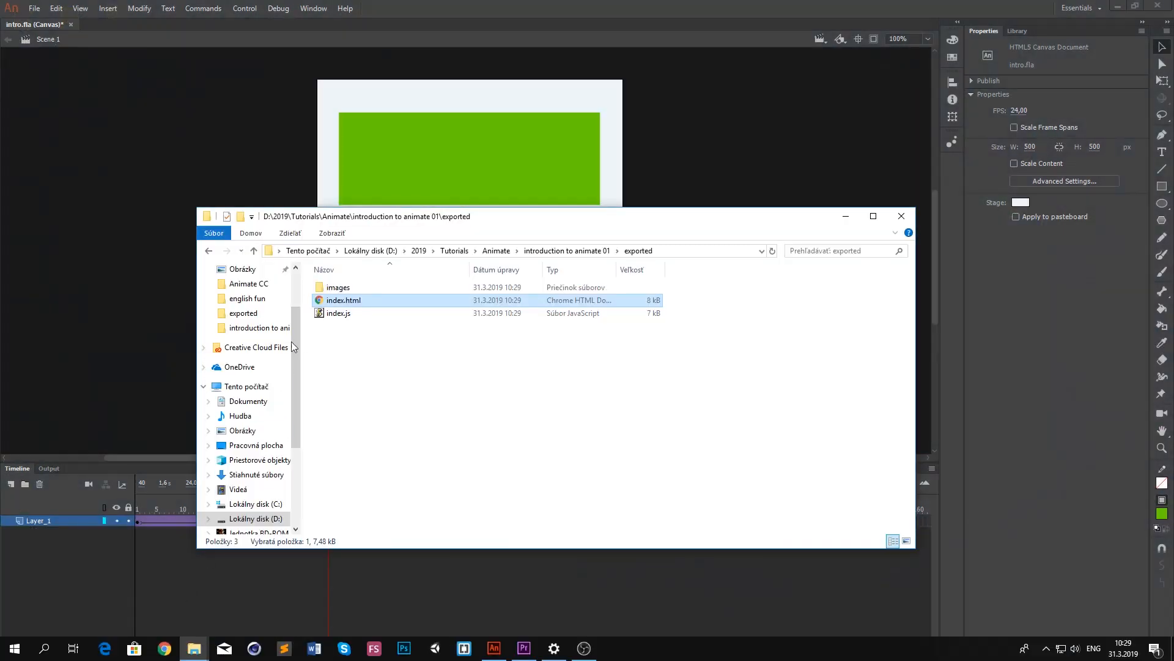
double_click(318, 299)
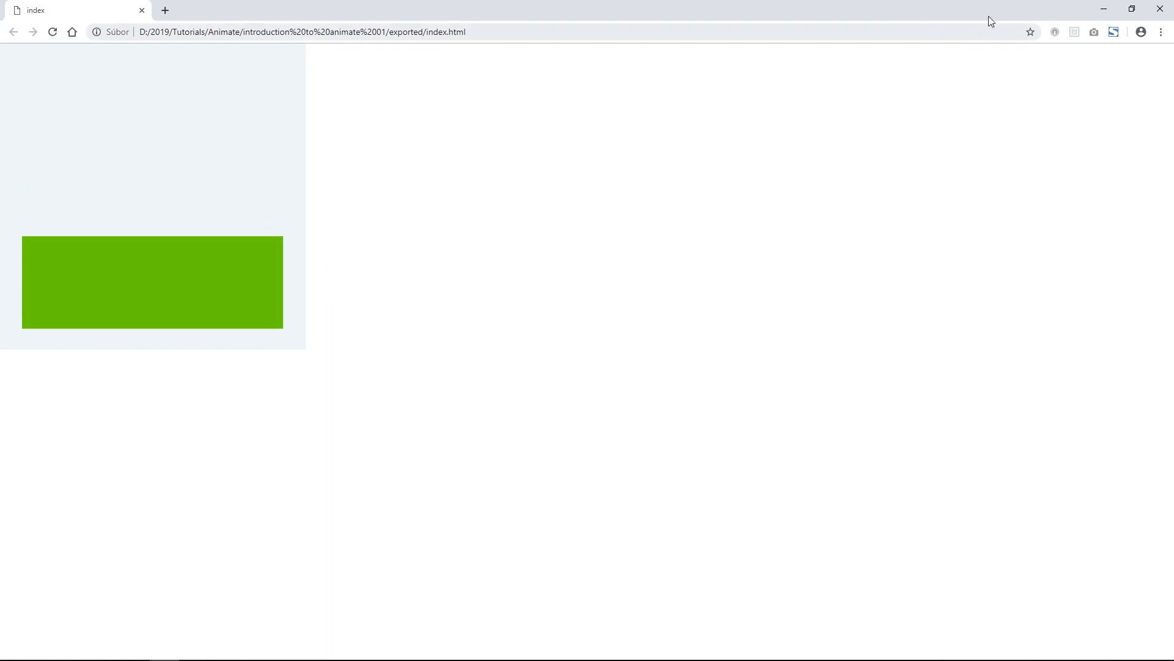
left_click(1161, 7)
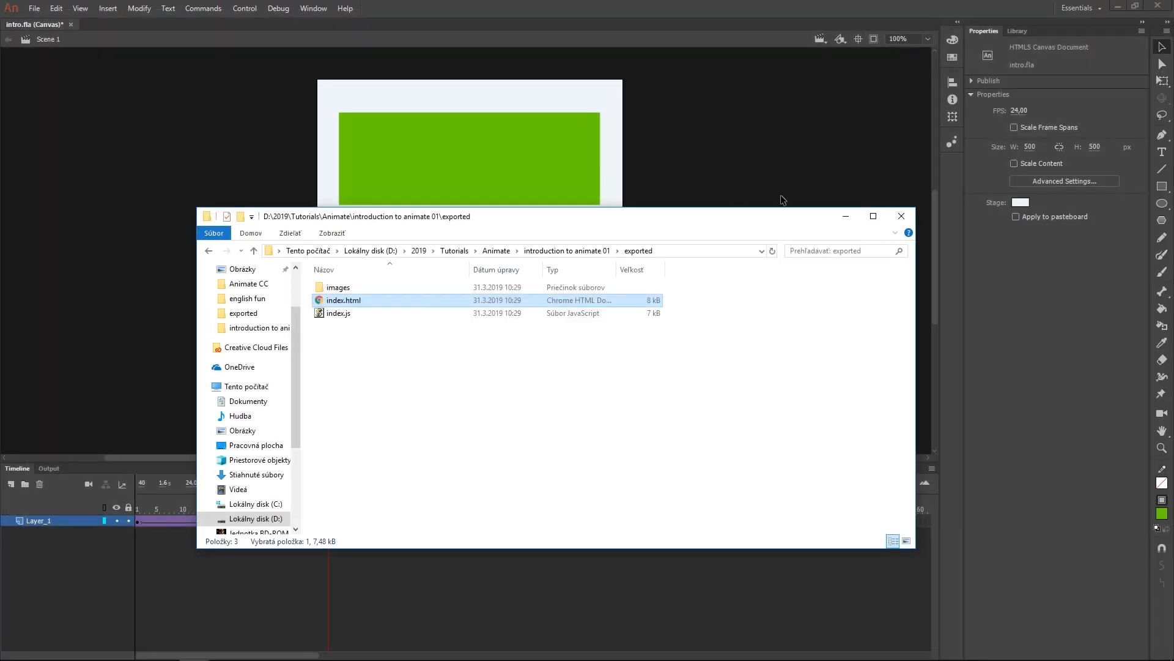
left_click(846, 216)
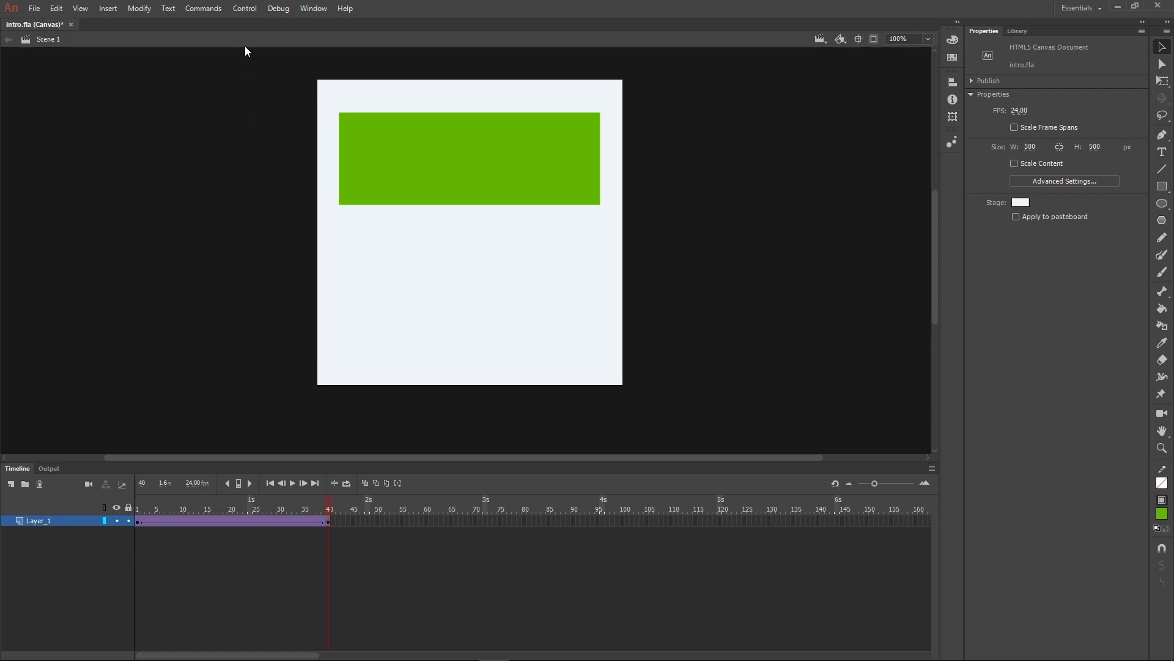
Test the movie in the browser twice, closing each preview window and returning to the timeline.
left_click(252, 9)
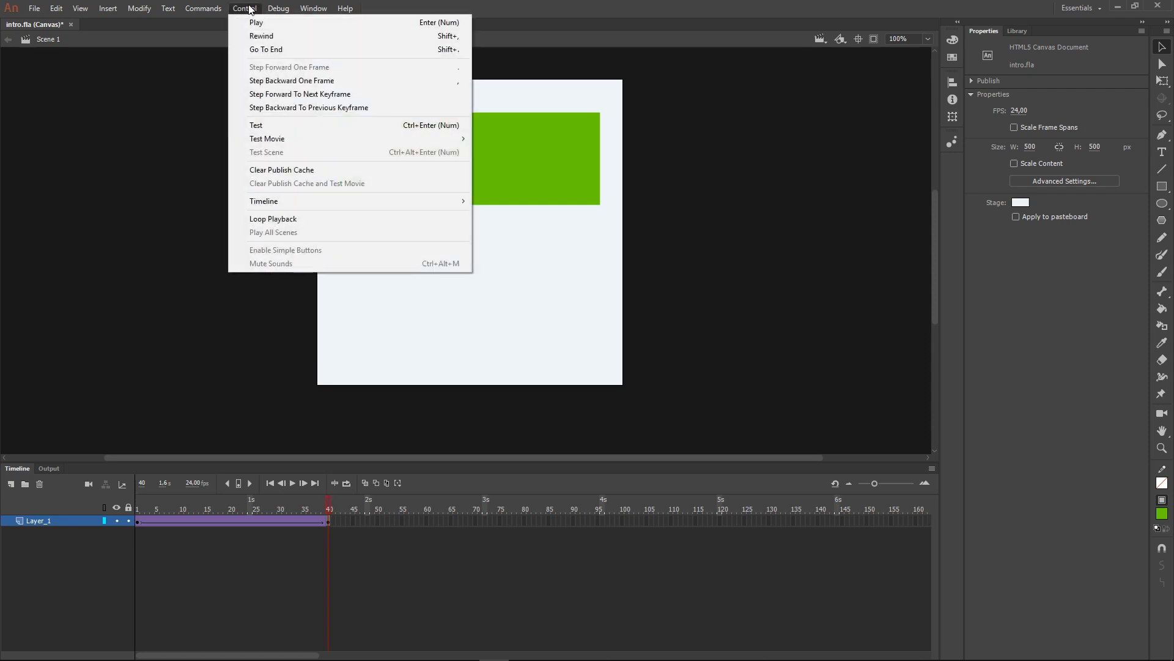
left_click(274, 126)
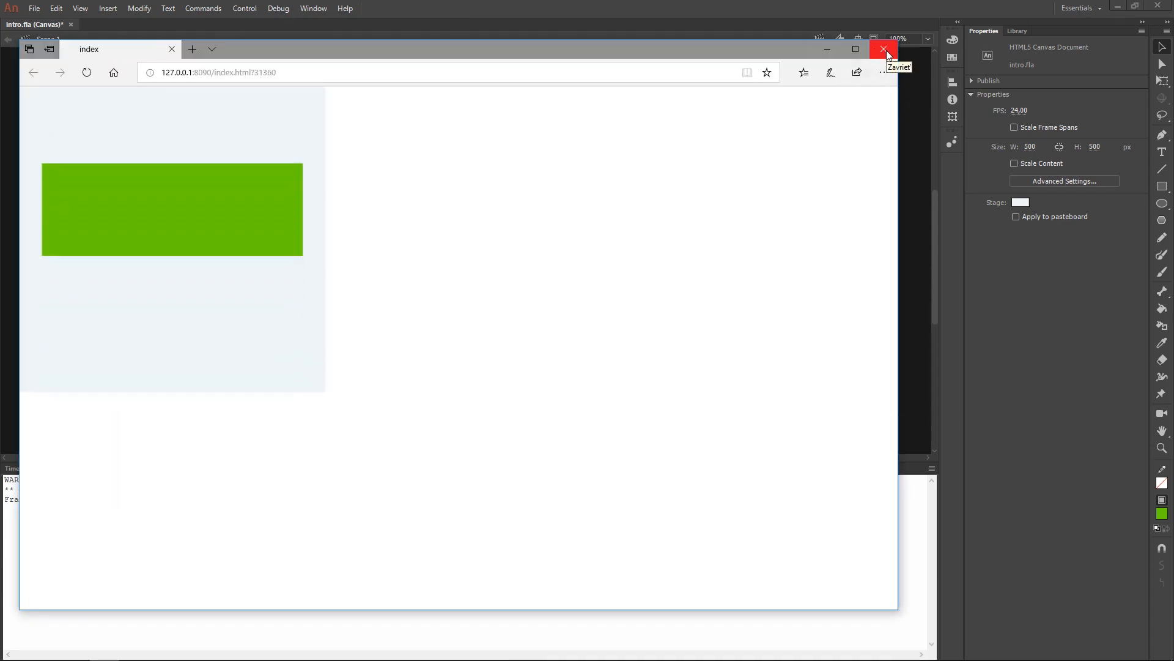
left_click(885, 50)
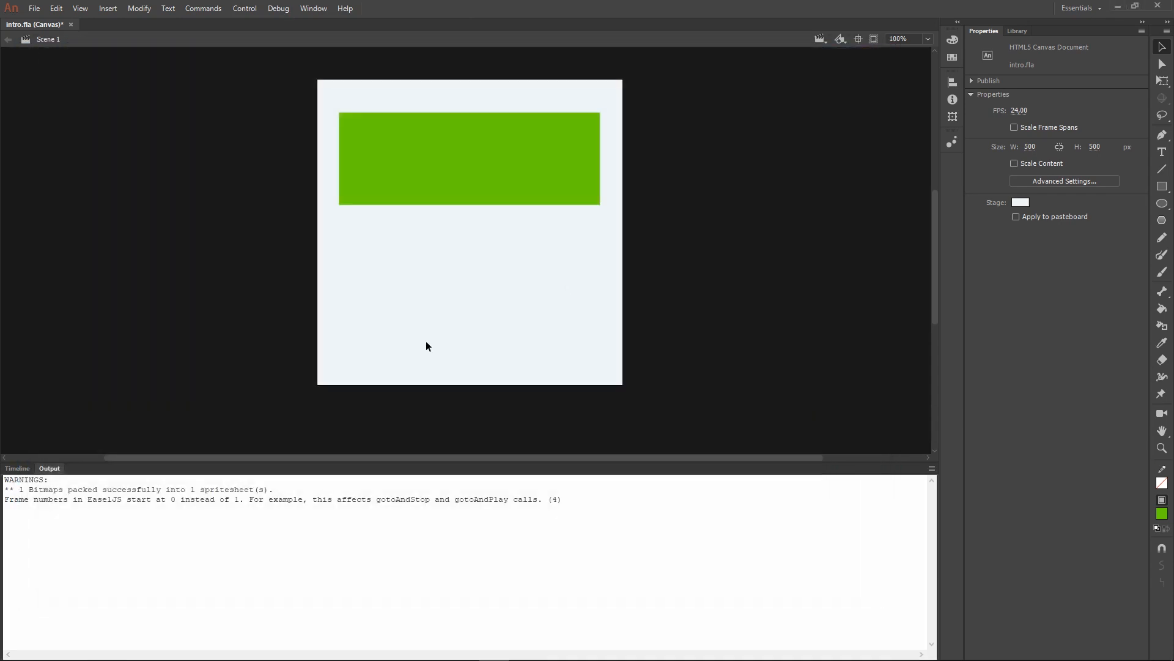
left_click(17, 469)
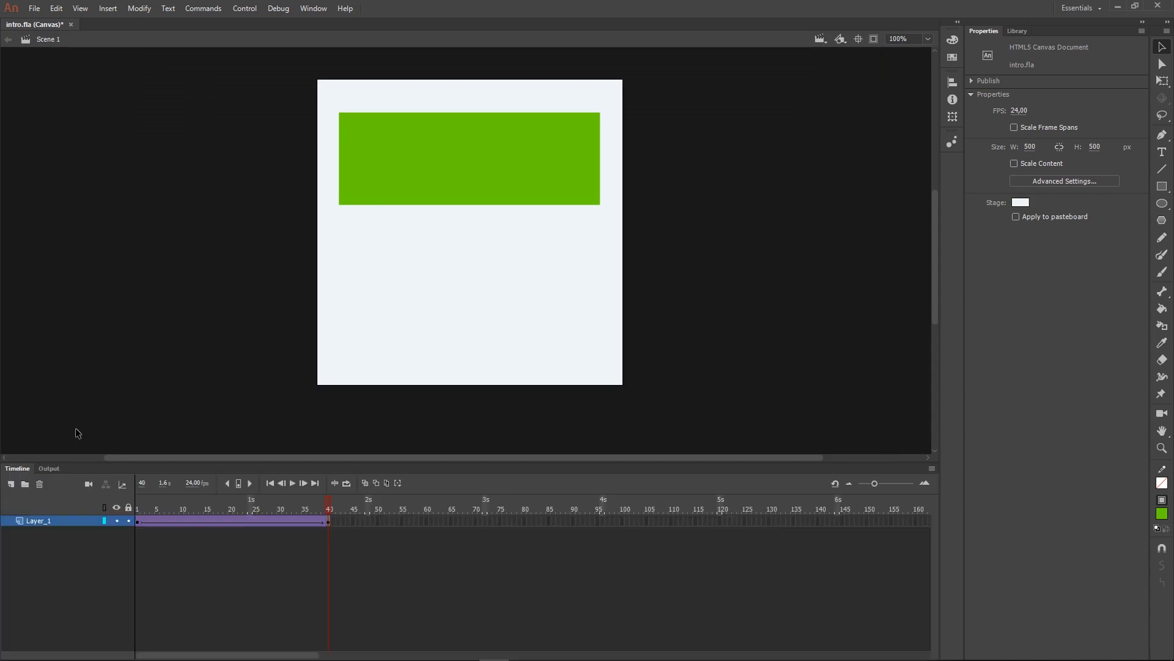
key("ctrl+Return")
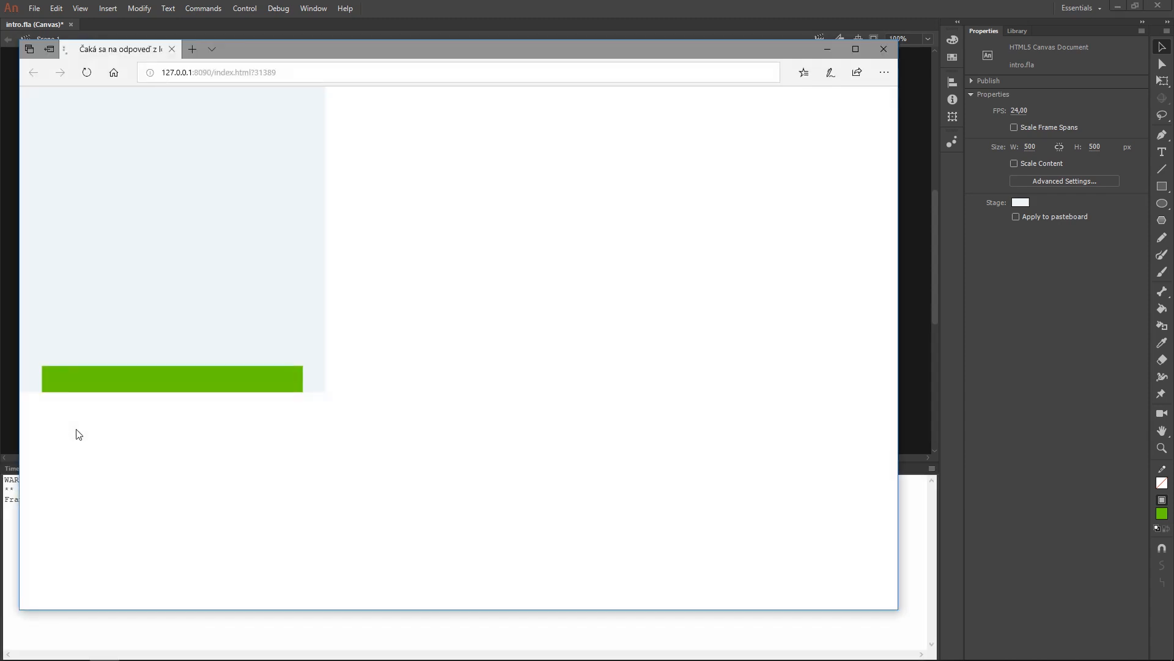
left_click(884, 49)
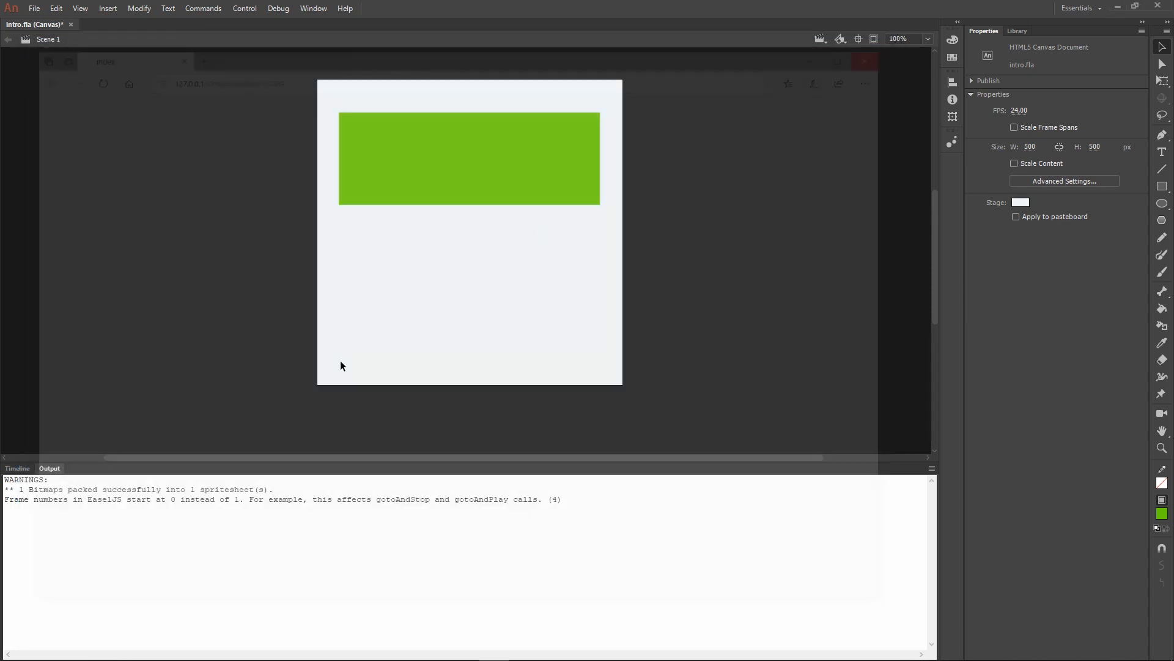
left_click(18, 468)
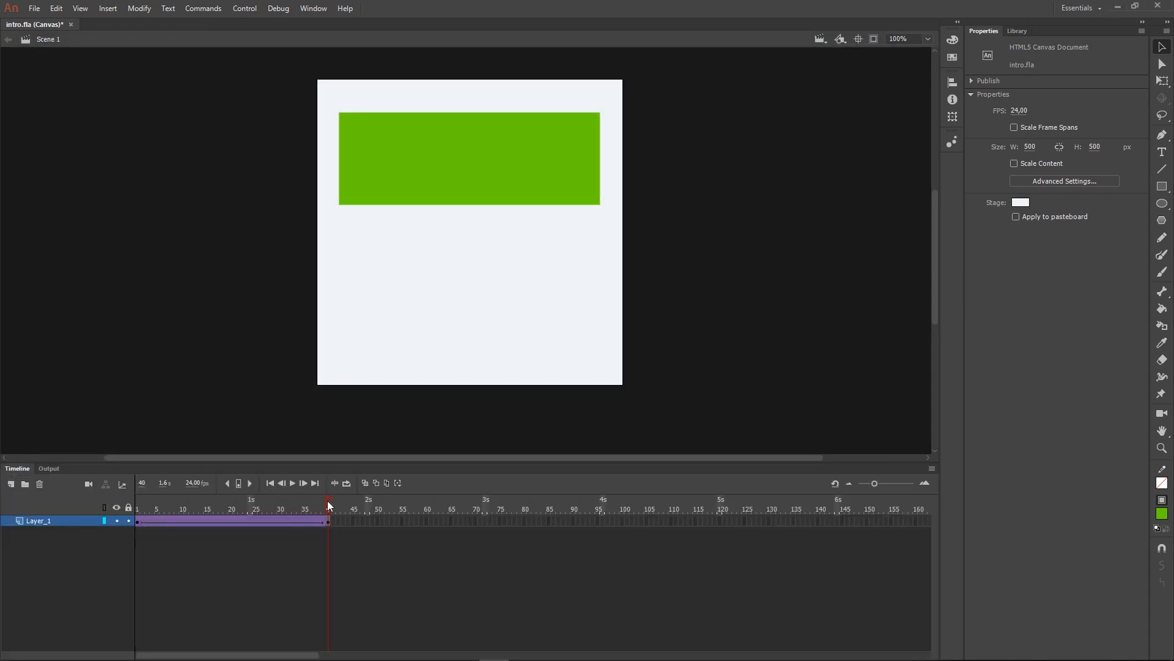
Insert a keyframe at frame 120 of Layer_1 to hold the rectangle in place until the 5-second mark.
mouse_move(328, 508)
left_mouse_down()
mouse_move(138, 509)
mouse_move(332, 507)
left_mouse_up()
right_click(720, 521)
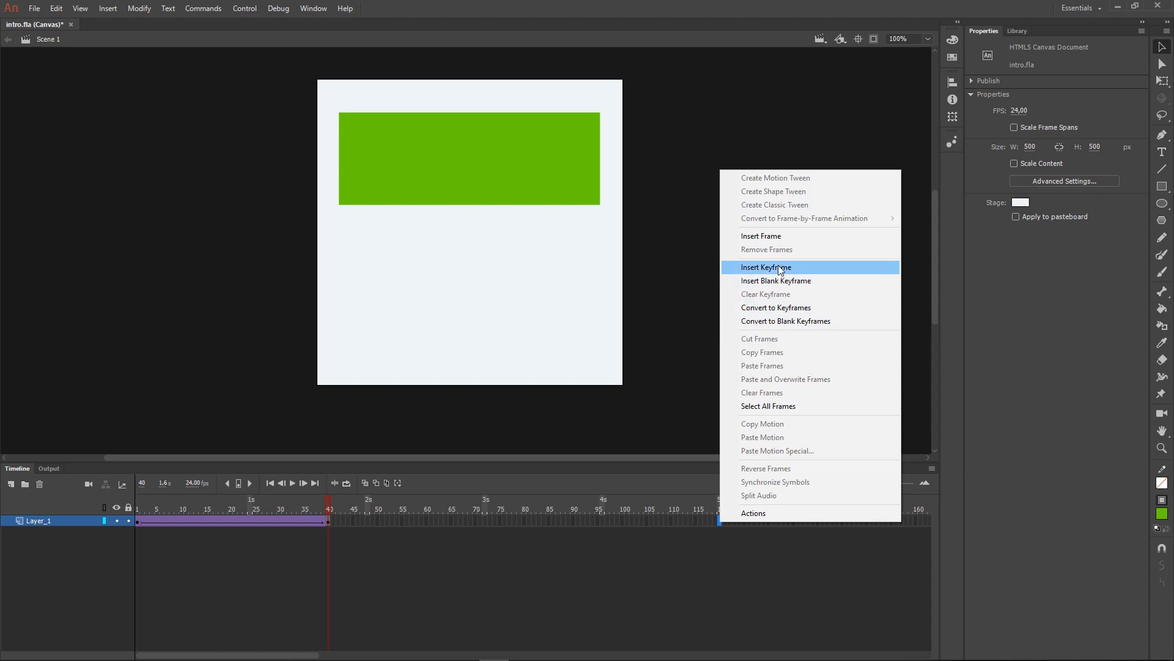
left_click(755, 585)
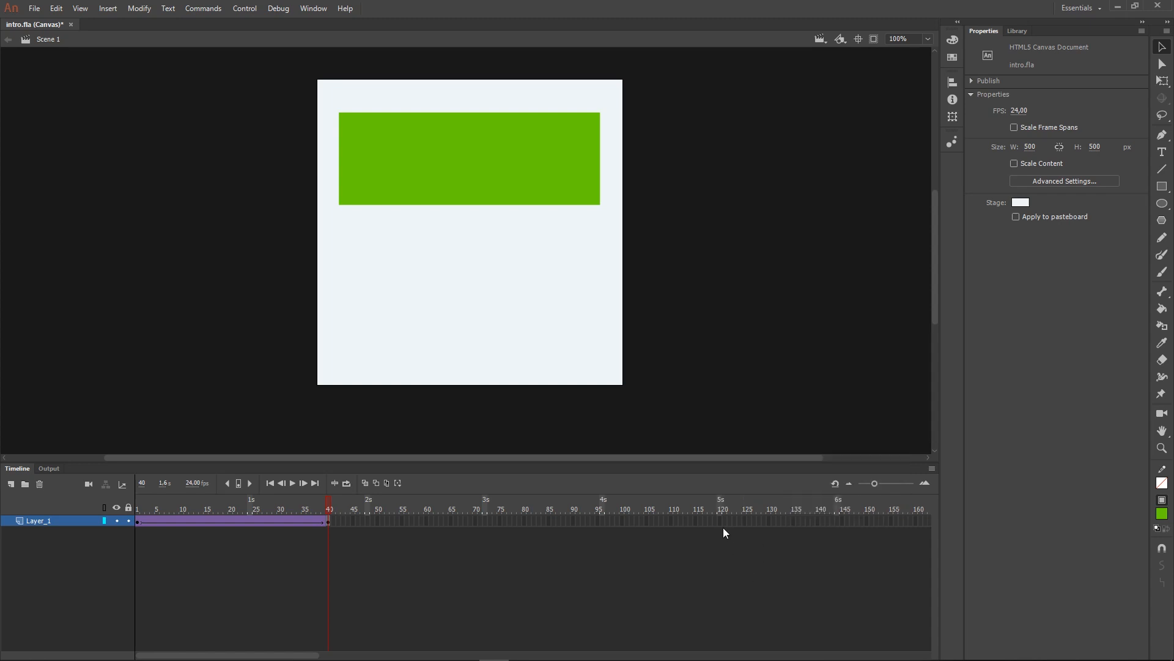
left_click(721, 524)
key("F6")
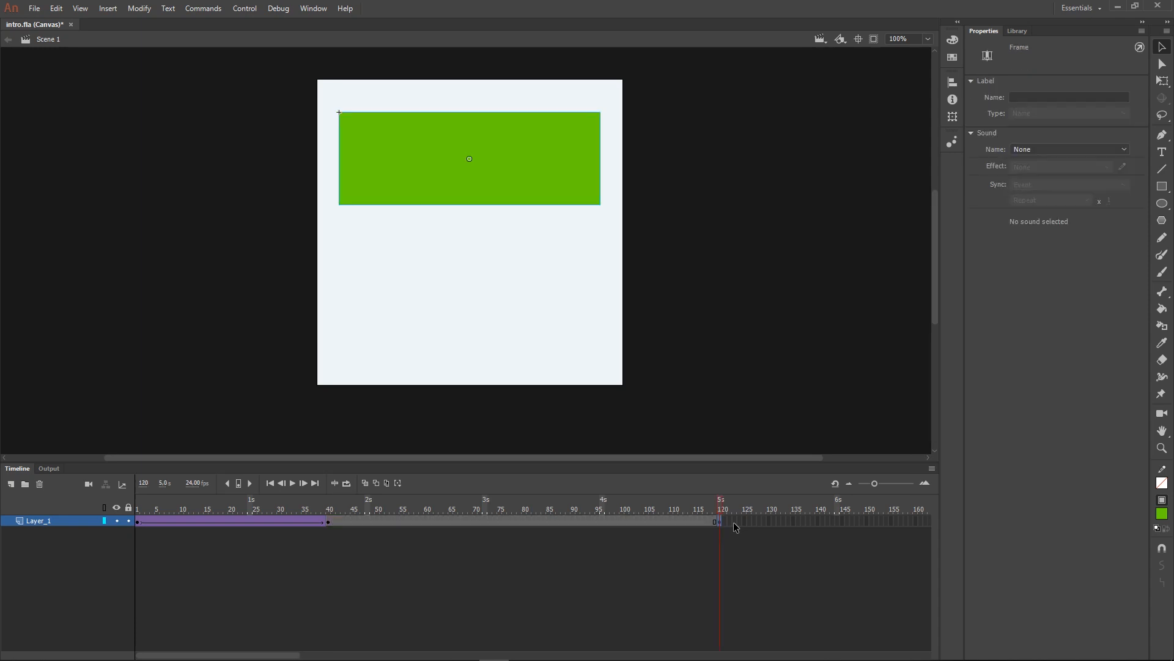
Scrub the timeline between frames 40 and 120, test the extended animation in the browser and return to the timeline.
left_click_drag(720, 511, 328, 497)
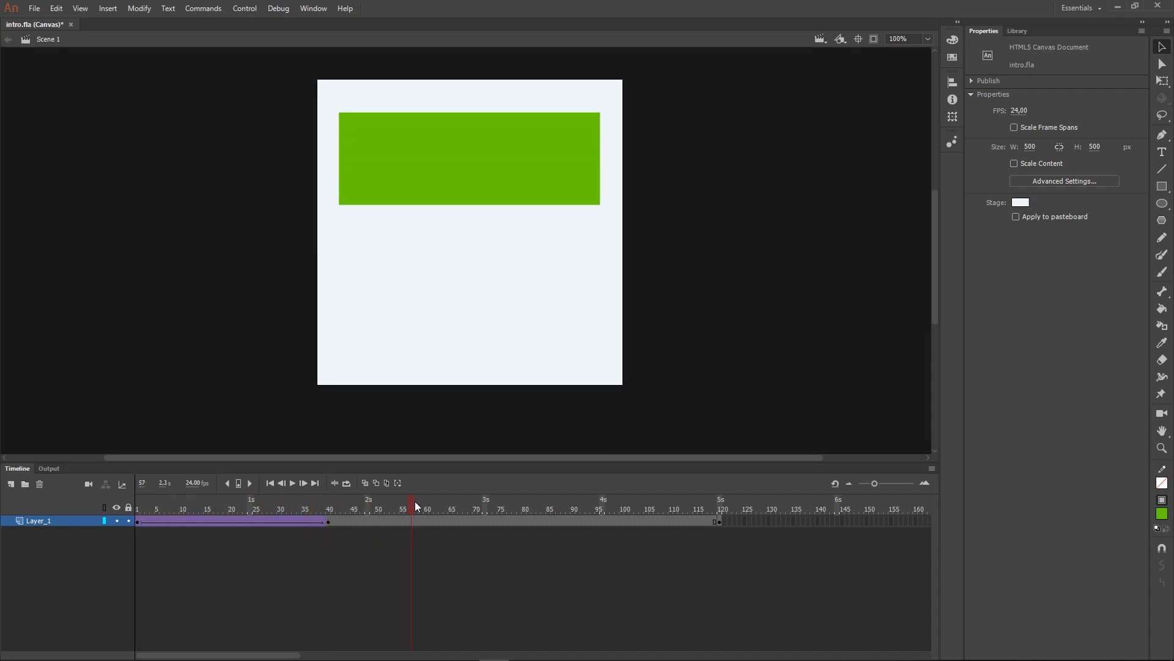
left_click_drag(619, 501, 362, 513)
left_click_drag(438, 503, 722, 503)
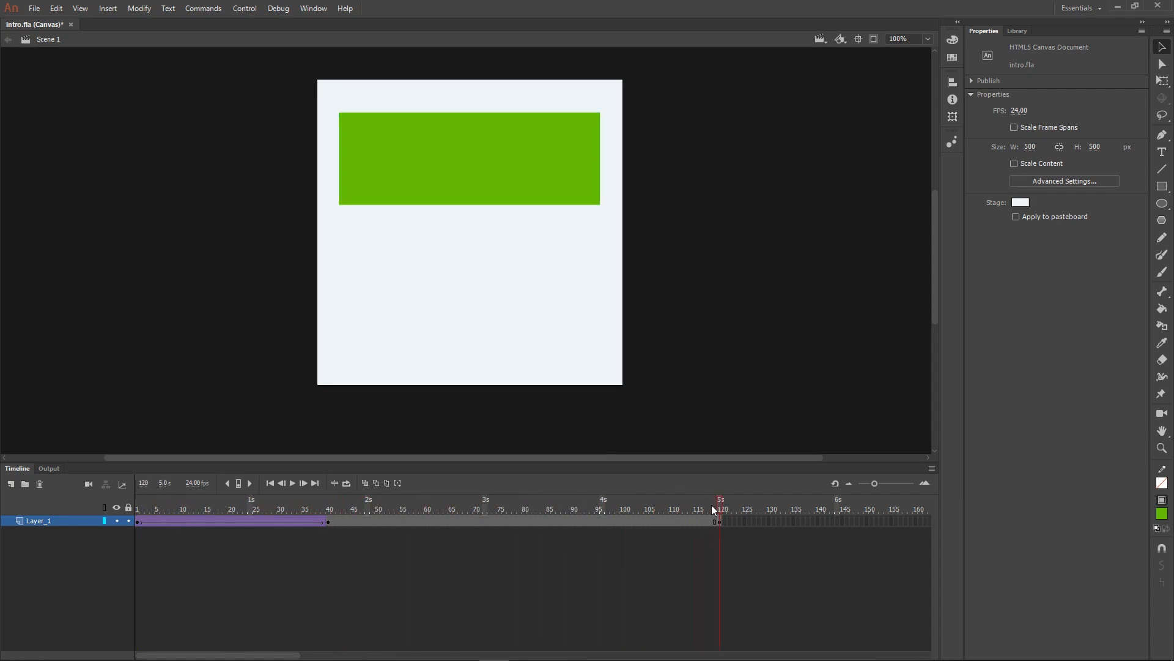
key("ctrl+Return")
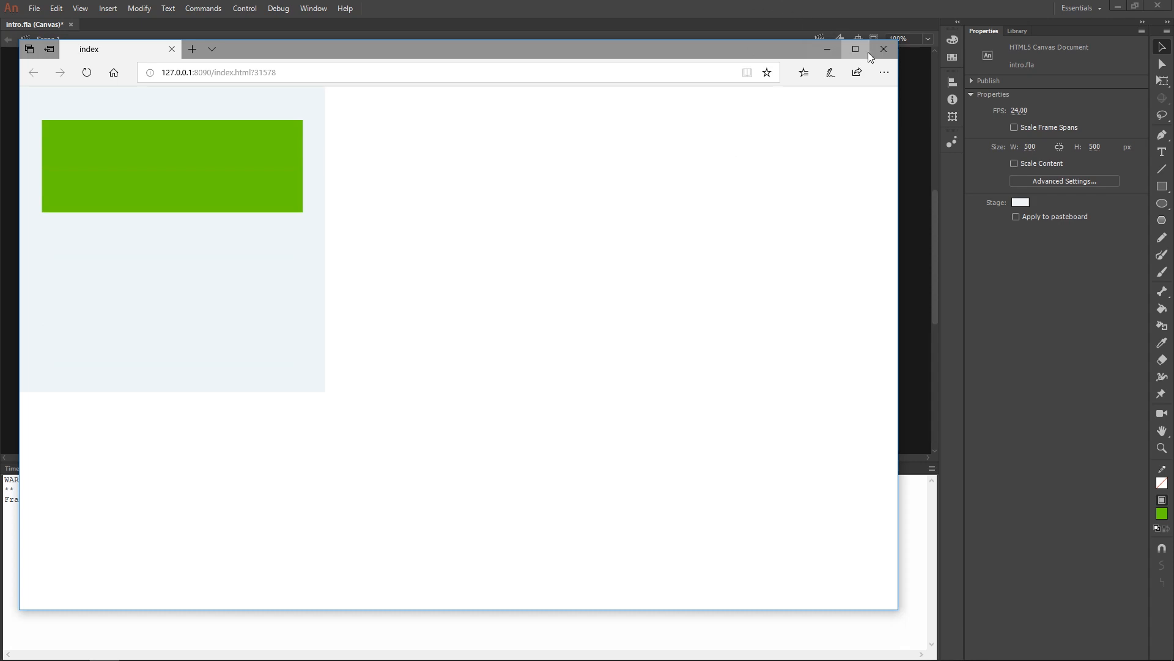
left_click(883, 49)
left_click(17, 468)
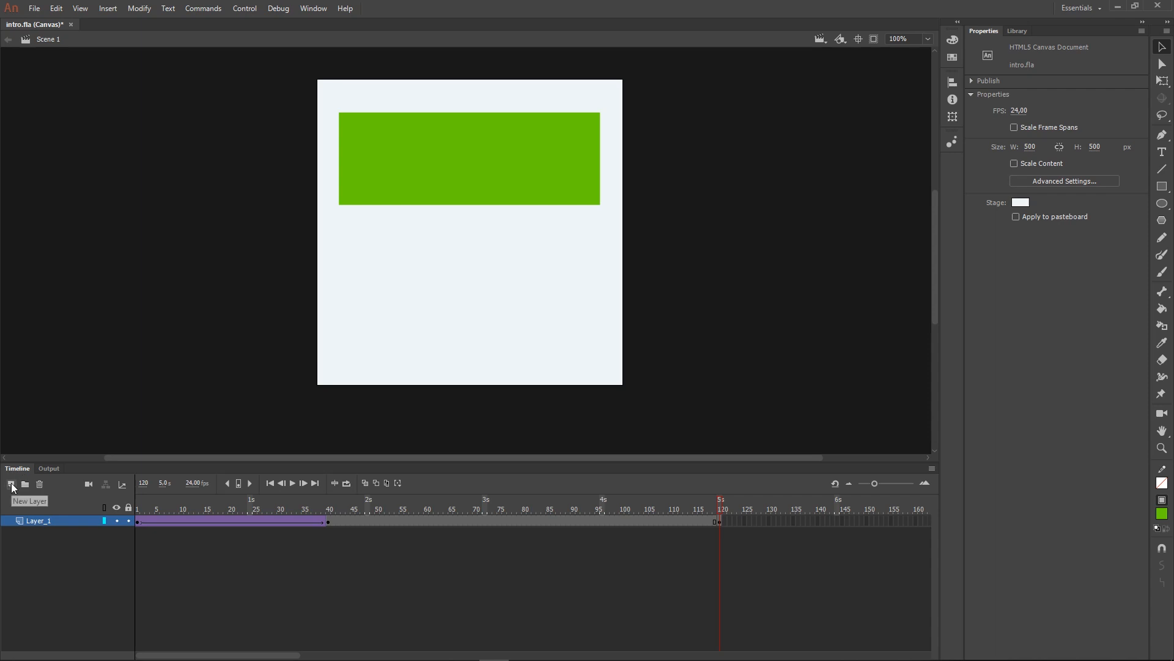
Add a new layer above Layer_1 and select its frame 120.
left_click(11, 485)
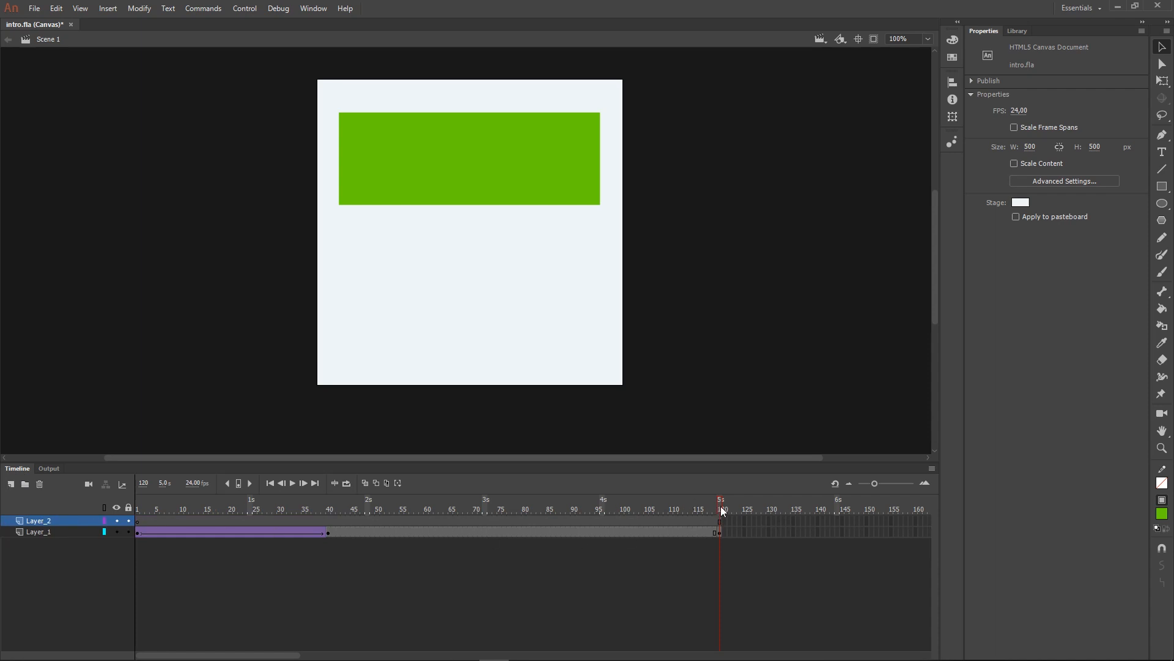
mouse_move(723, 511)
left_mouse_down()
mouse_move(94, 498)
mouse_move(614, 497)
mouse_move(706, 508)
left_mouse_up()
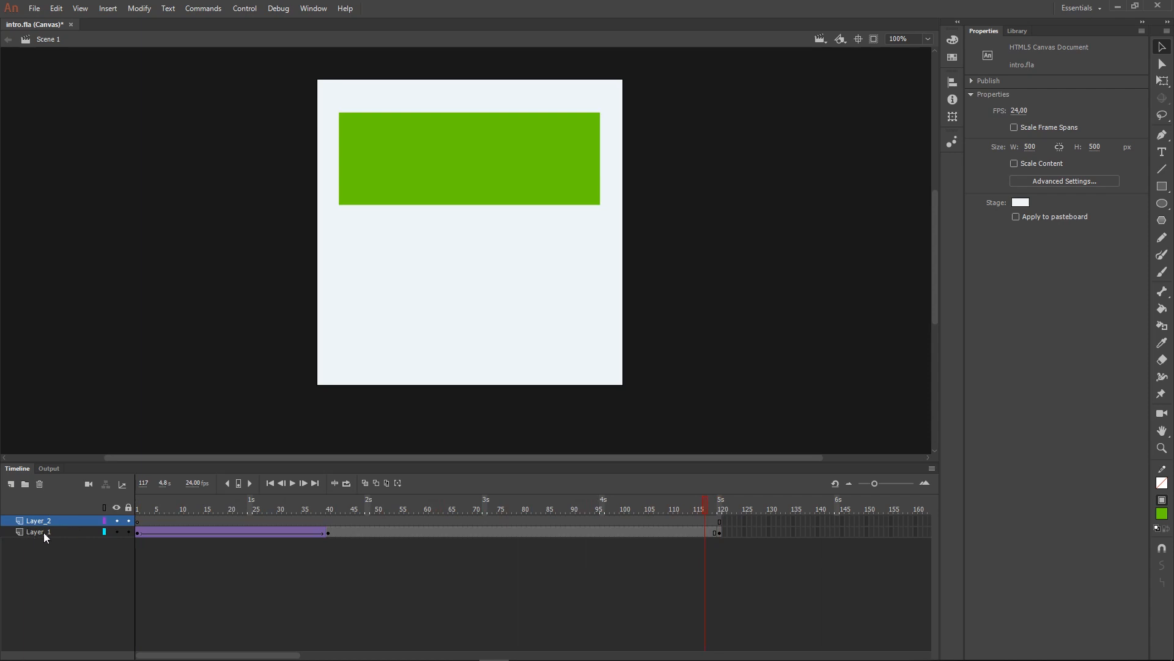
left_click(719, 520)
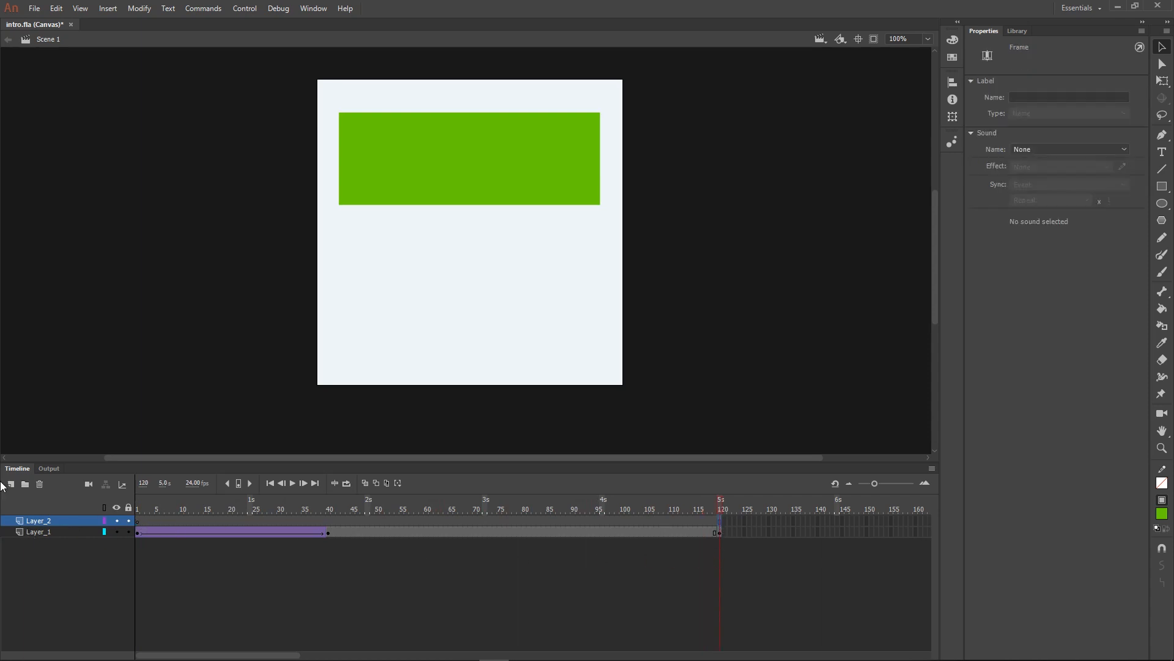
Rename Layer_1 as shape and the new layer above it as text1.
left_click(43, 533)
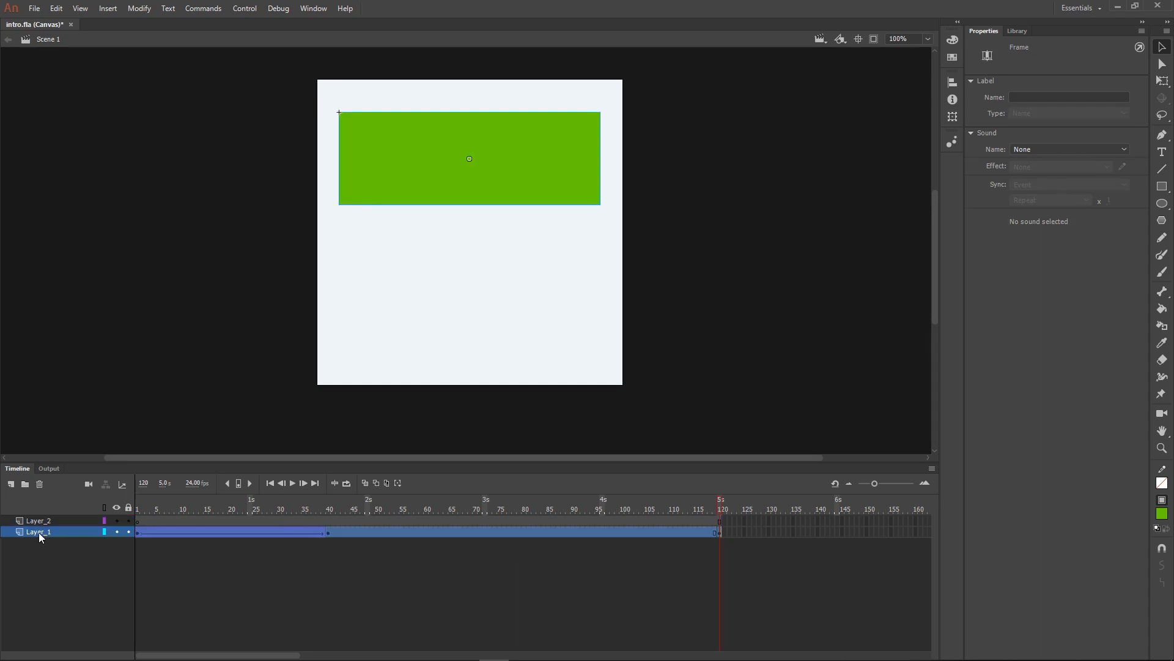
double_click(39, 532)
type("shape")
key("Return")
left_click(42, 522)
double_click(40, 523)
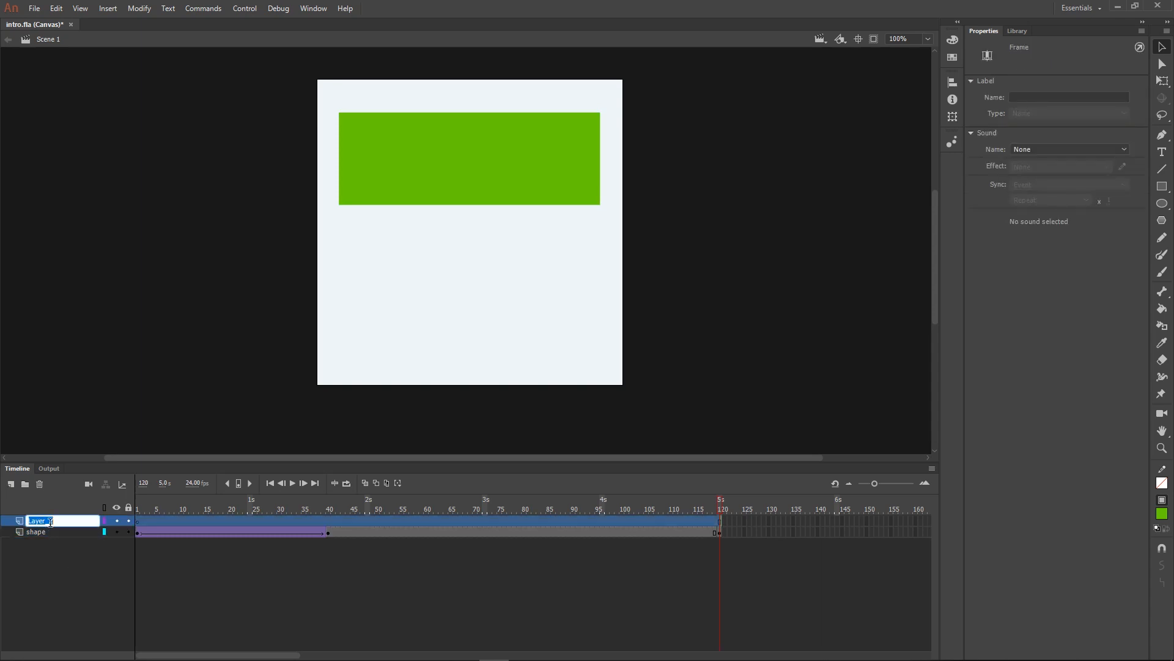
type("text1")
left_click(55, 565)
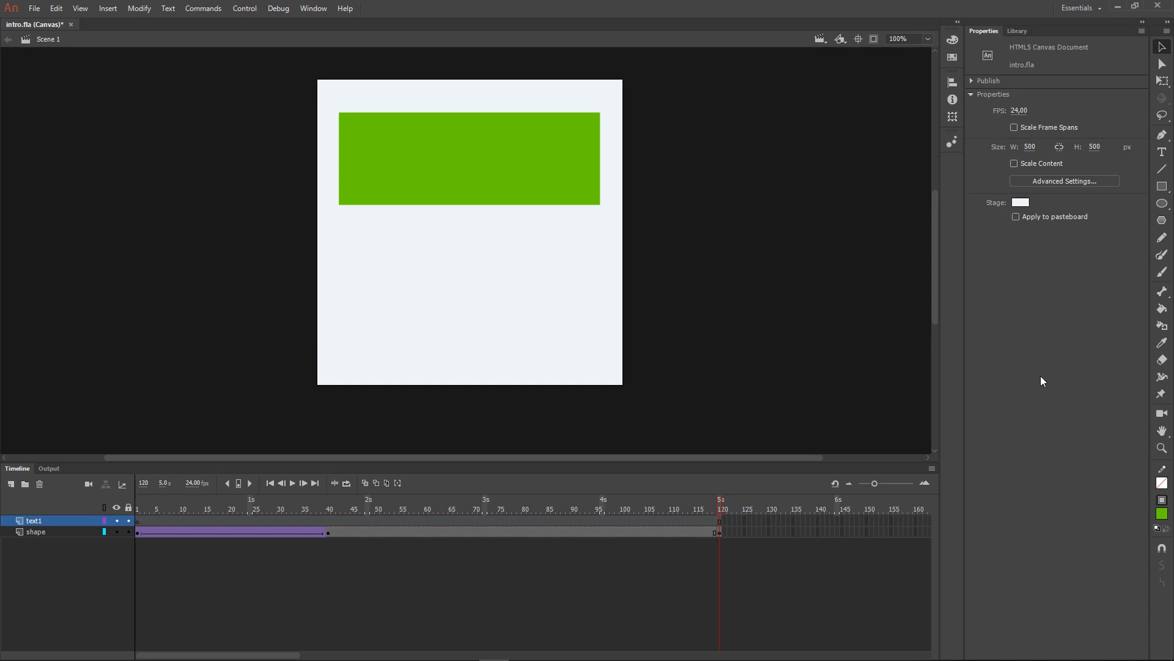
Activate the Text tool and set its text color to black.
left_click(1163, 151)
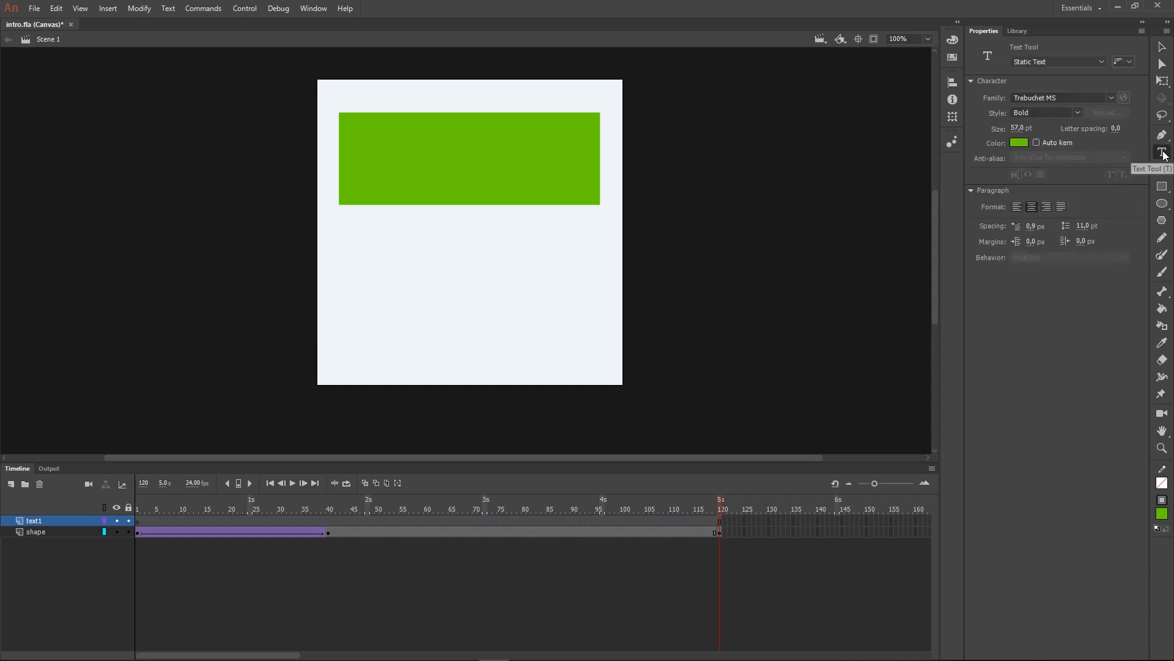
left_click(1020, 144)
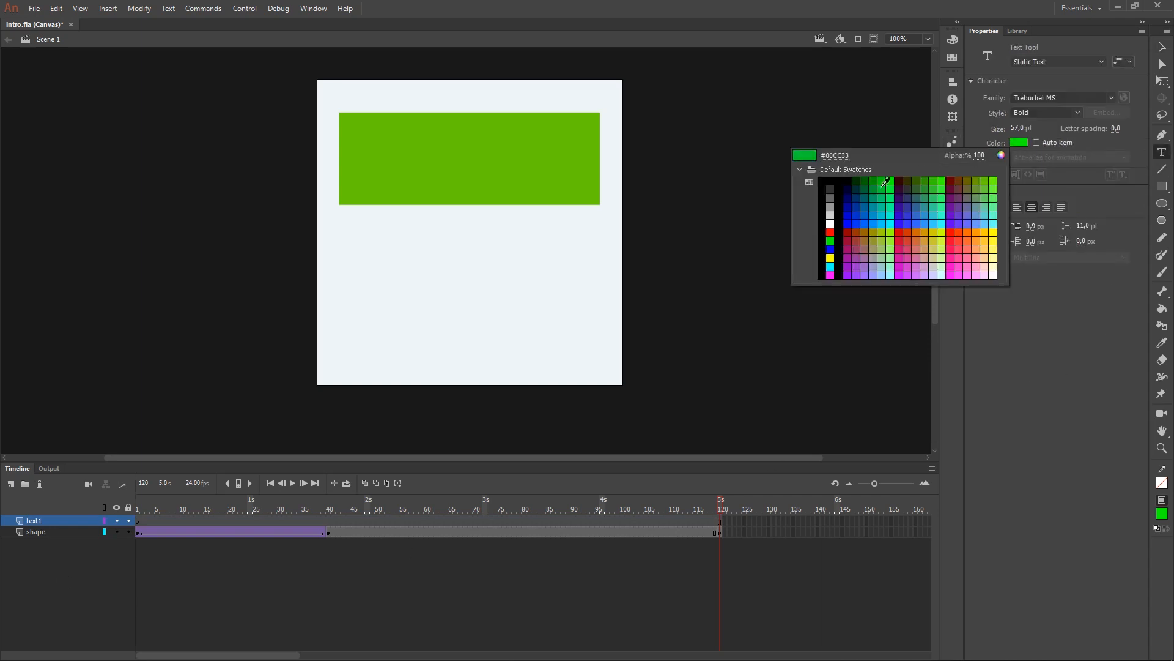
left_click(835, 176)
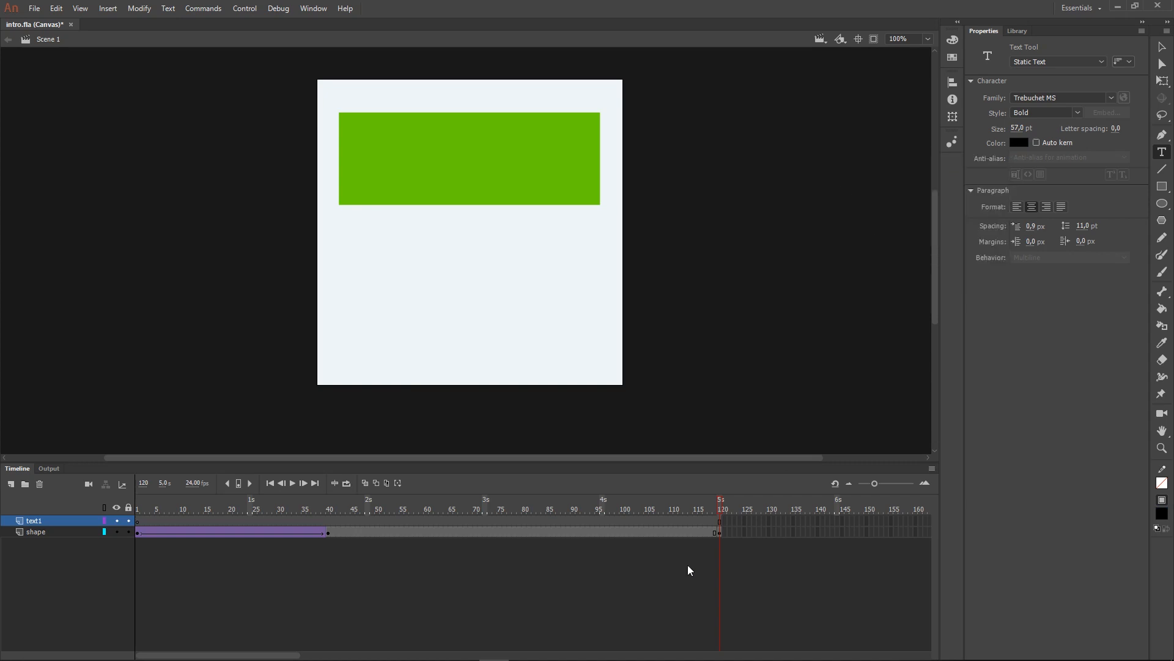
Add the static text "hello and welcome" over the green rectangle on the text1 layer, with the playhead at frame 80.
left_click_drag(721, 503, 637, 513)
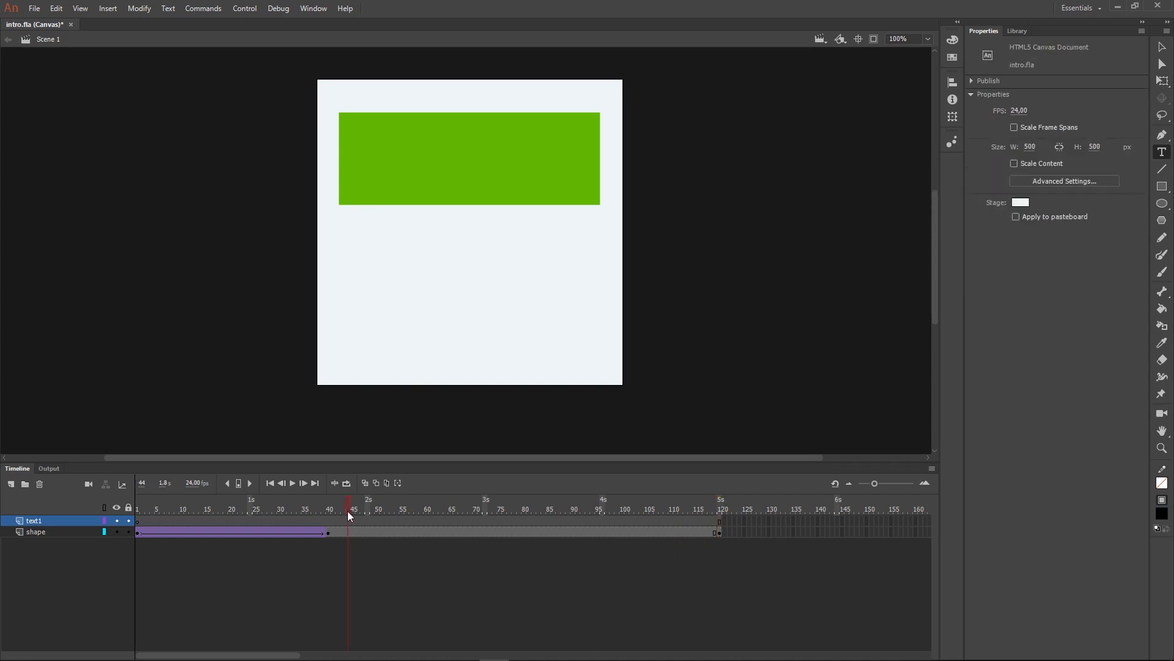
left_click_drag(347, 511, 132, 508)
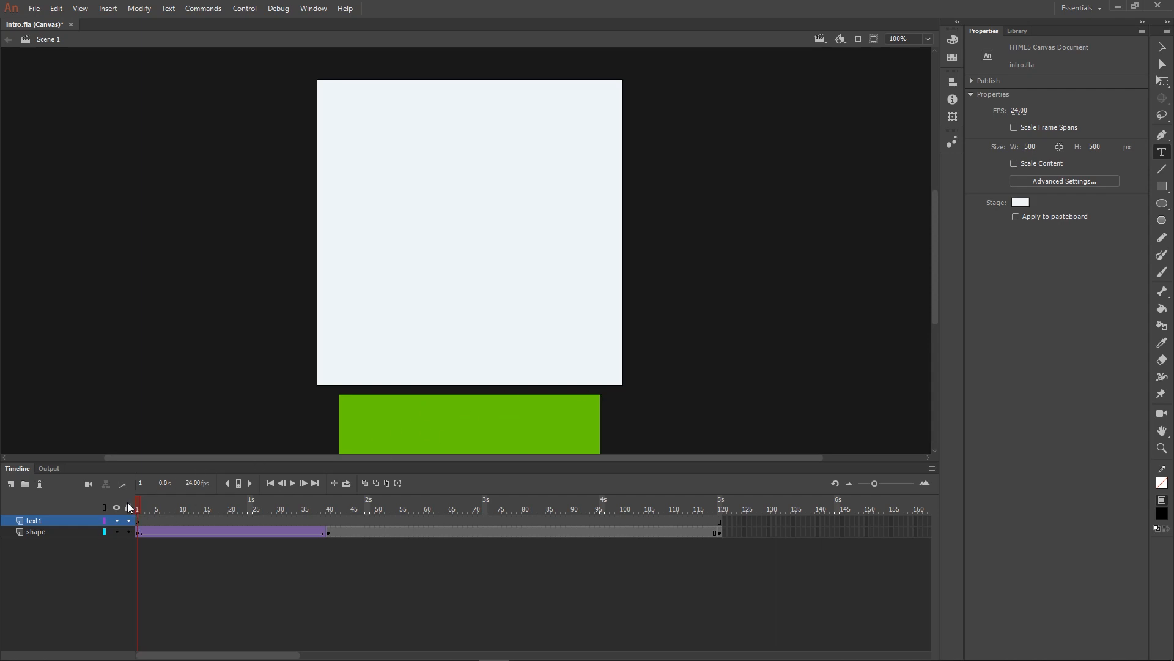
left_click_drag(139, 504, 327, 497)
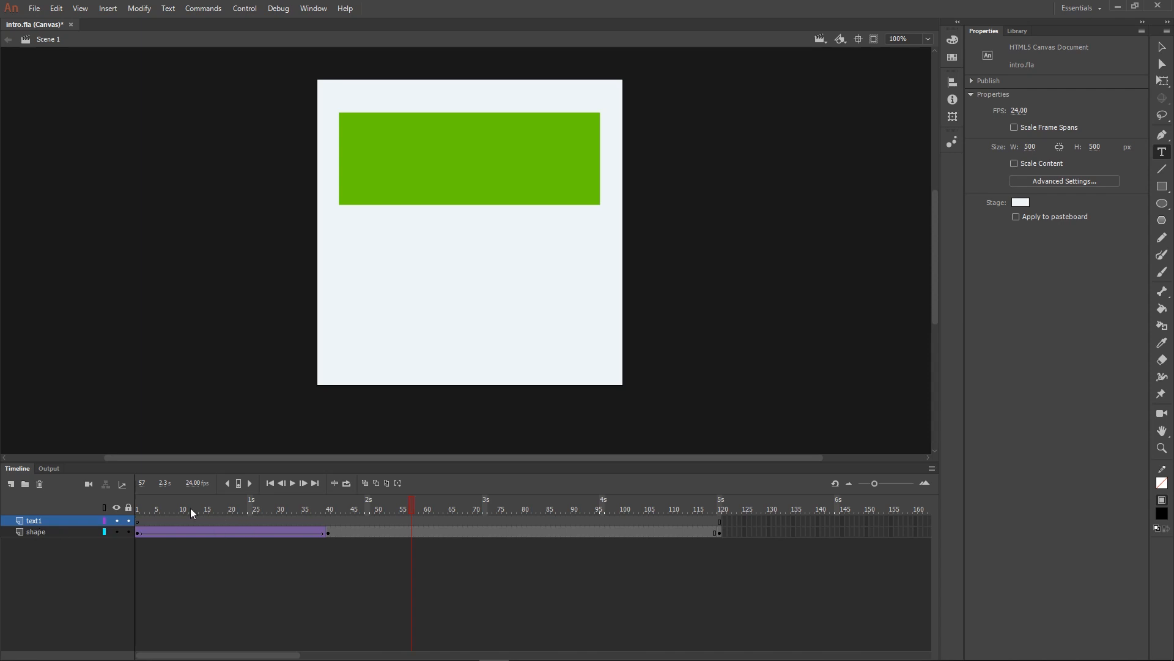
left_click_drag(184, 505, 414, 505)
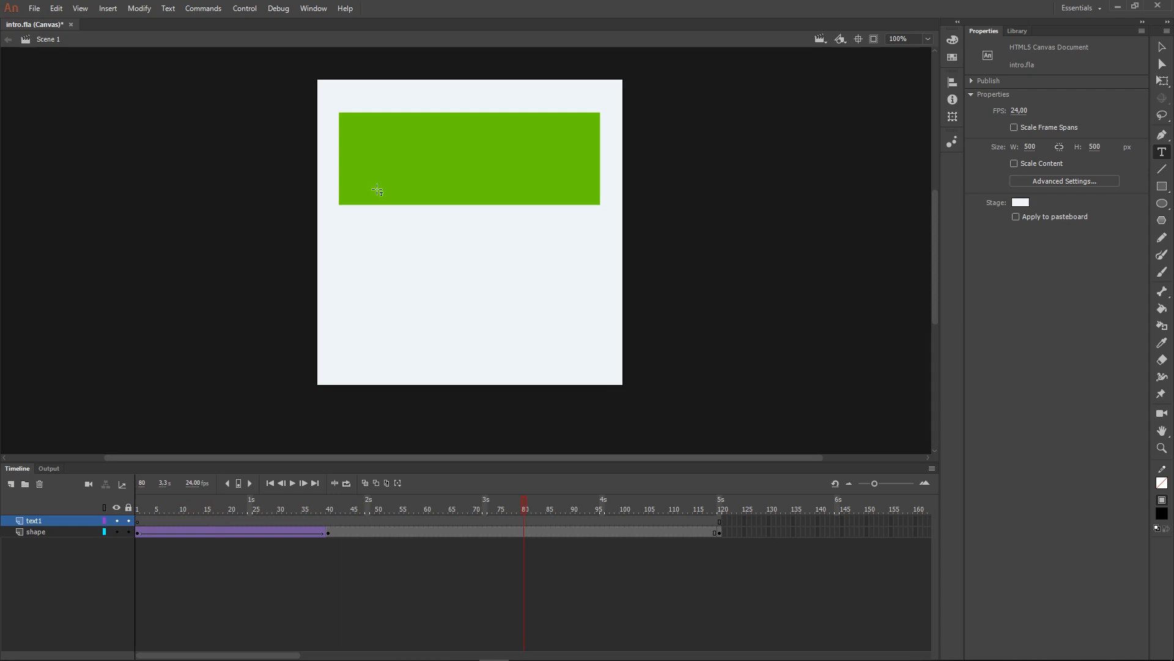
left_click(398, 166)
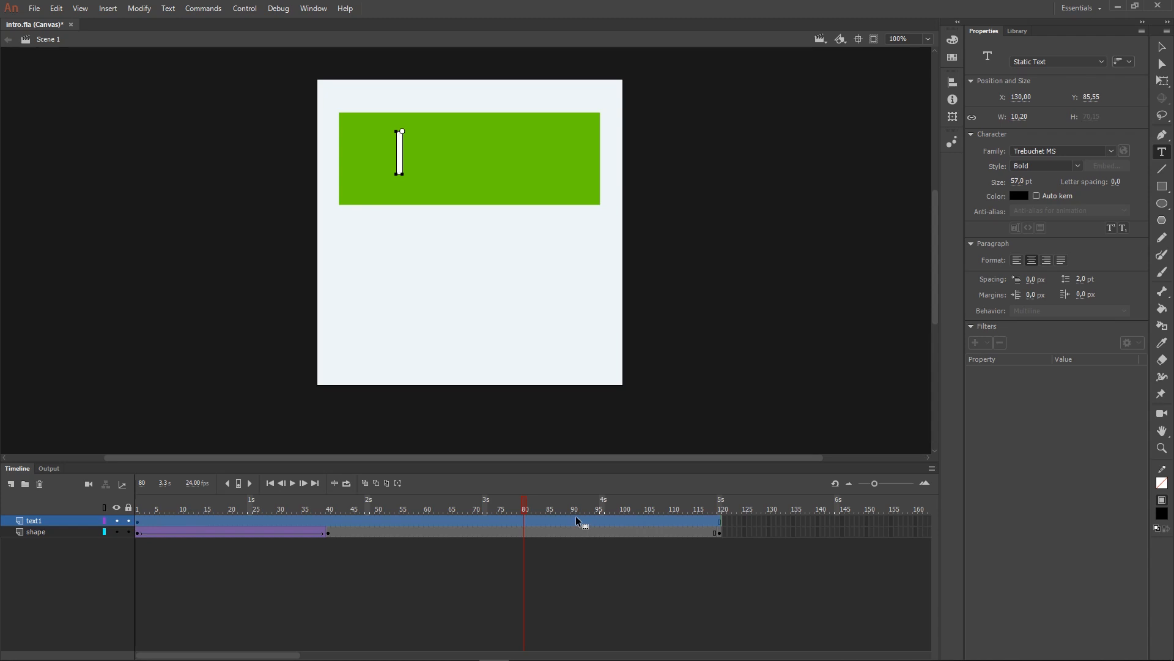
type("hello a")
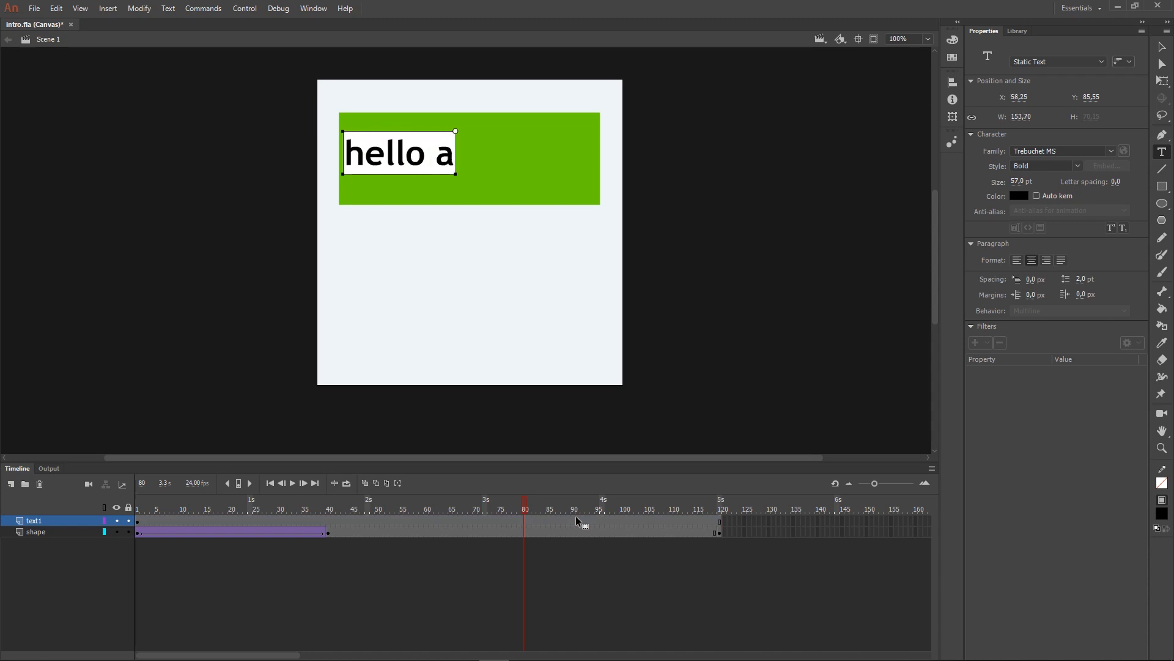
type("nd welcome")
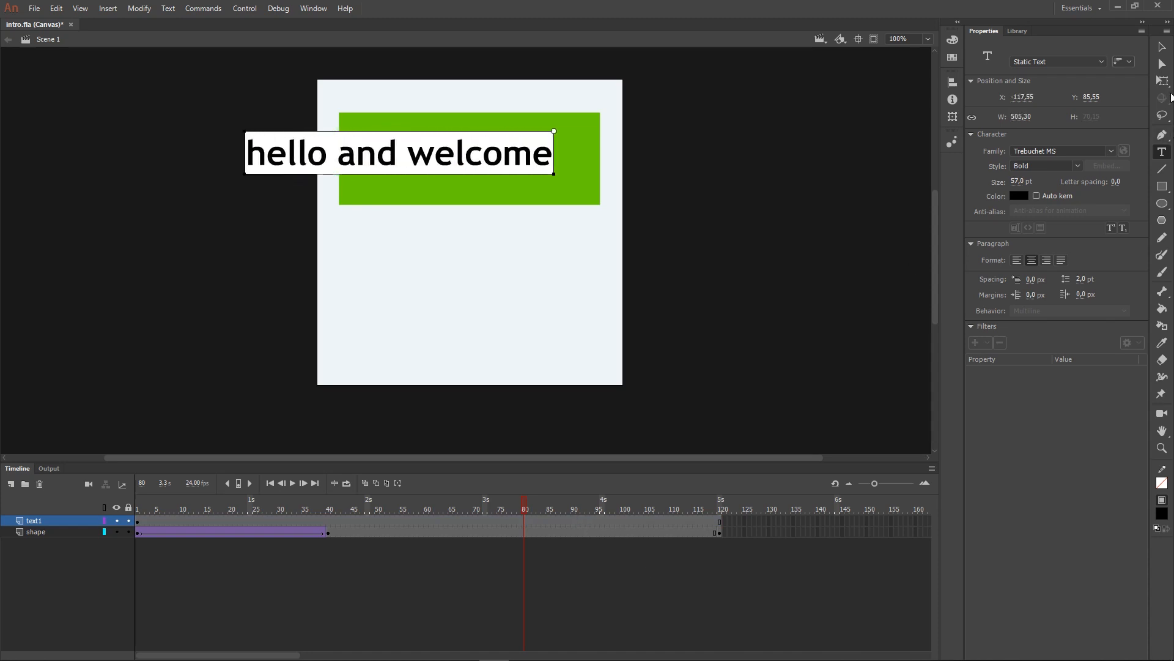
Move the "hello and welcome" text onto the stage and reduce its font size to 44 pt.
left_click(1162, 49)
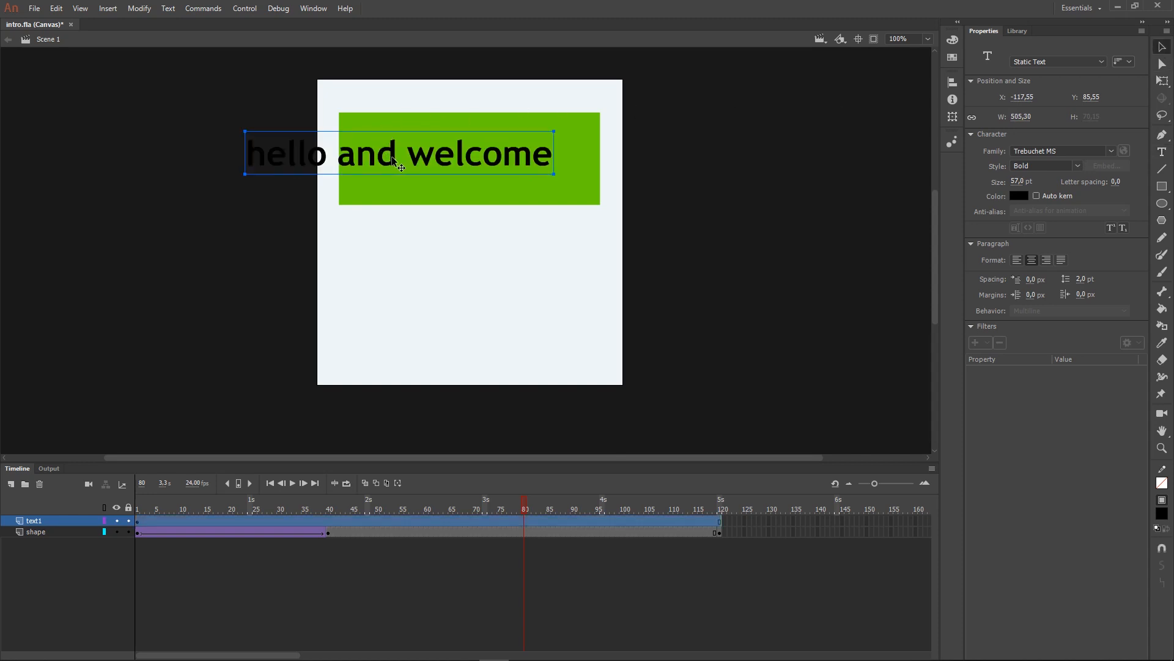
left_click_drag(395, 160, 468, 163)
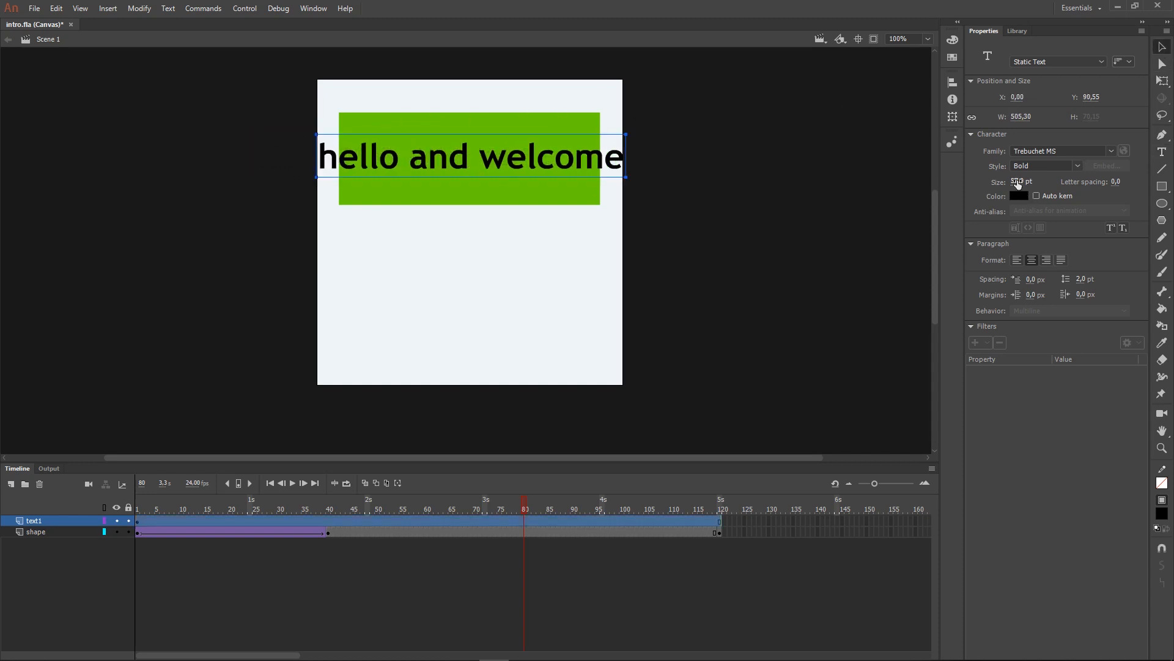
left_click_drag(1017, 184, 422, 133)
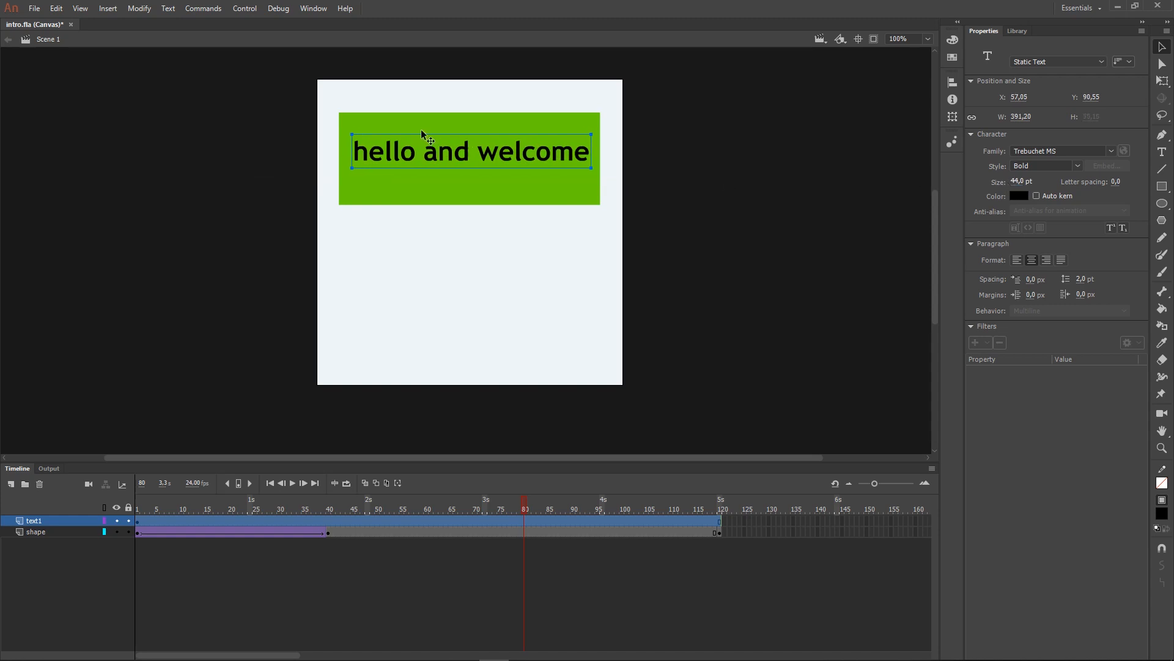
Nudge the text down inside the green rectangle to about Y 100.55 and center it horizontally on the stage.
left_click_drag(514, 148, 516, 154)
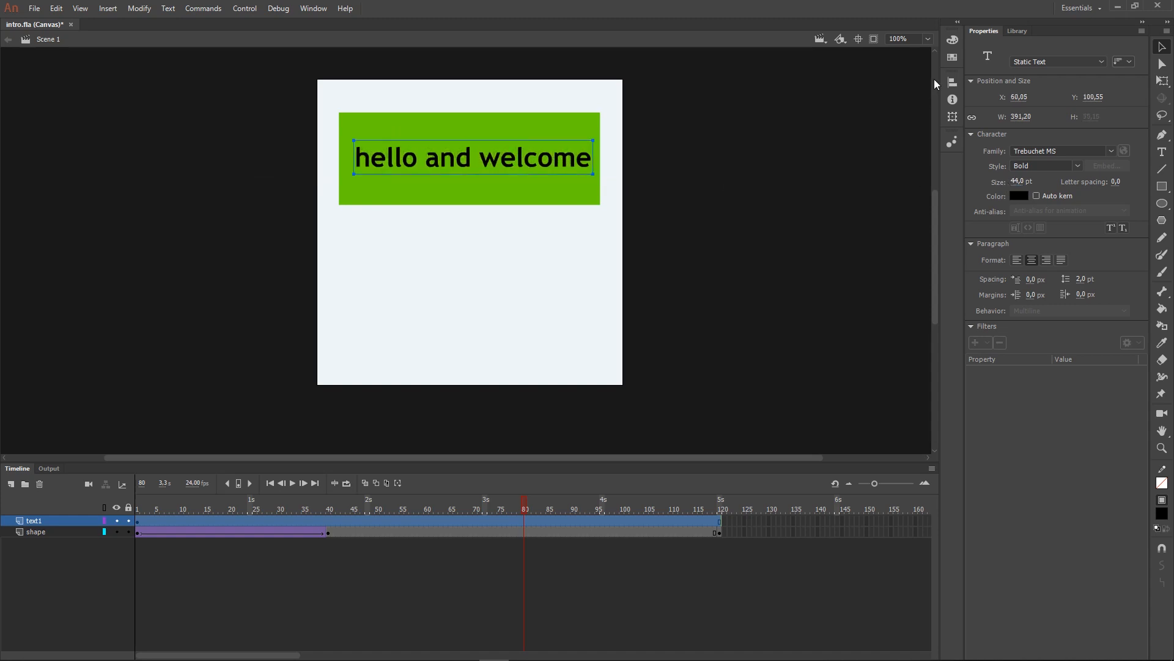
left_click(948, 85)
left_click(847, 104)
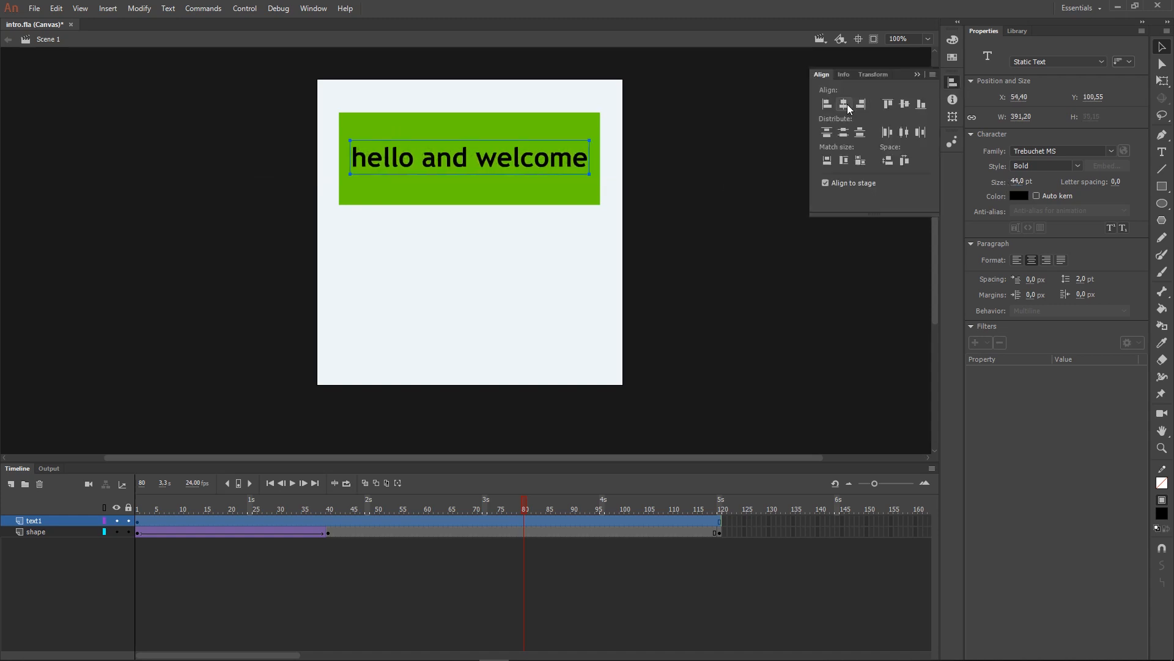
left_click(761, 275)
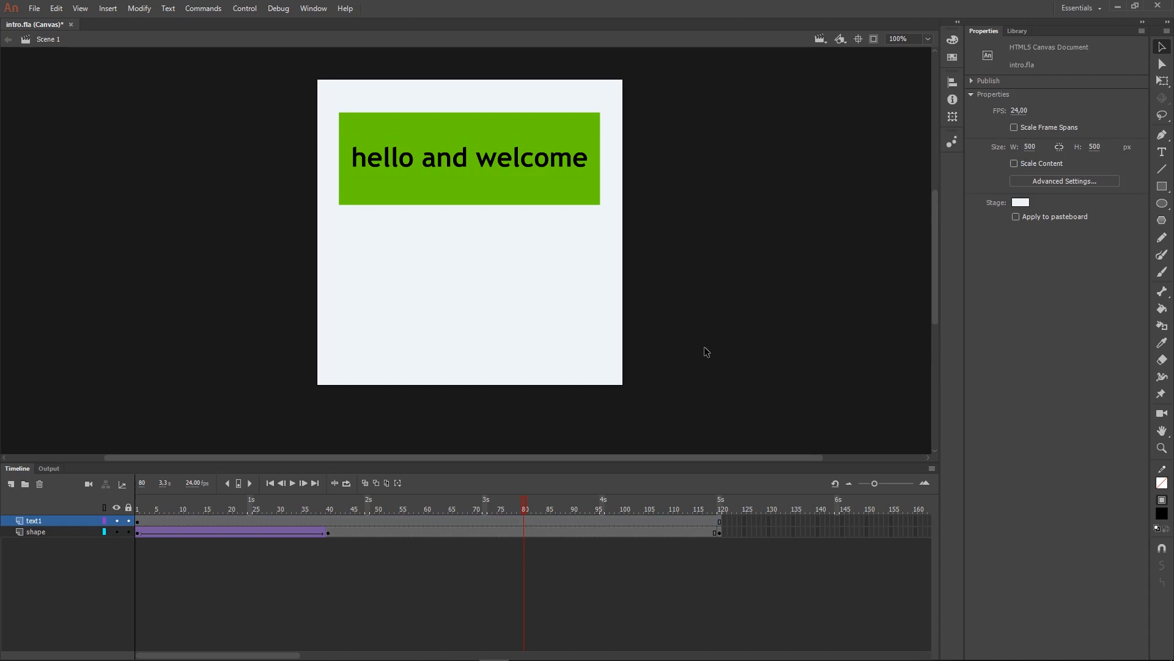
Convert the "hello and welcome" text into a Movie Clip symbol named text1.
left_click(459, 163)
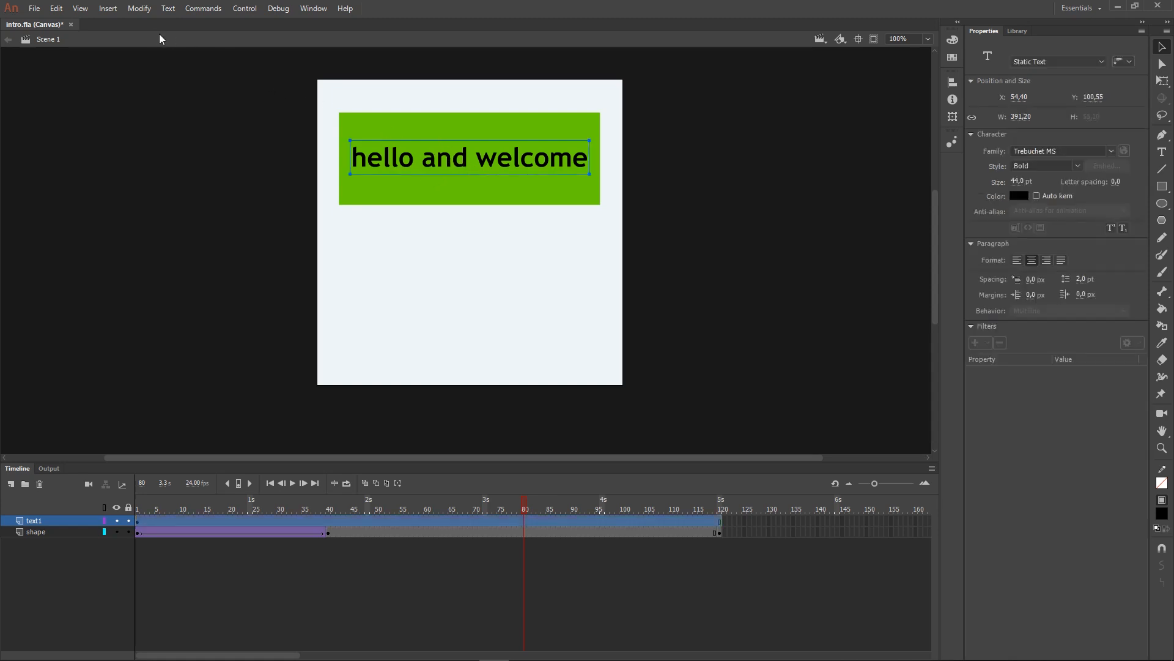
left_click(139, 9)
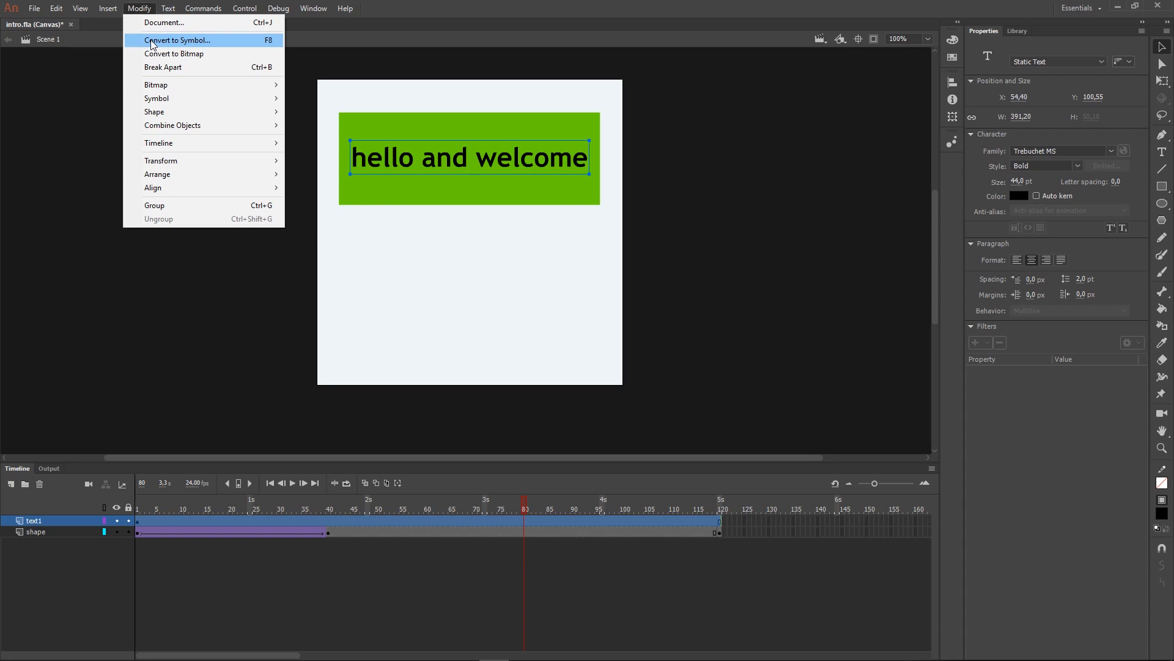
left_click(151, 41)
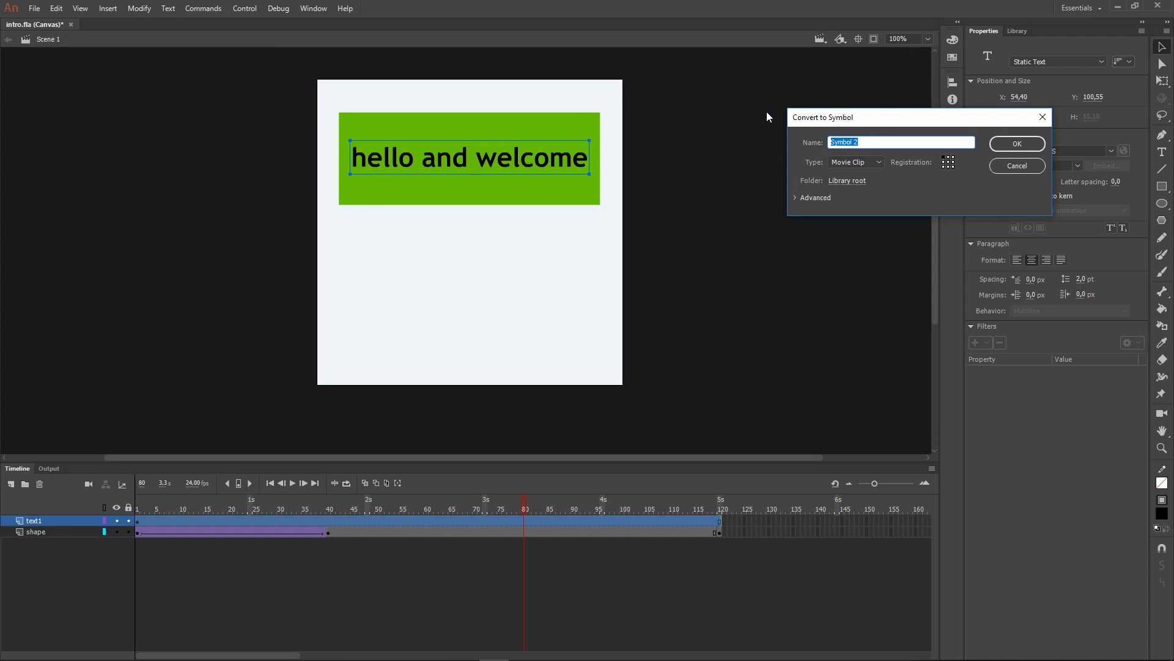
type("text1")
left_click(1029, 143)
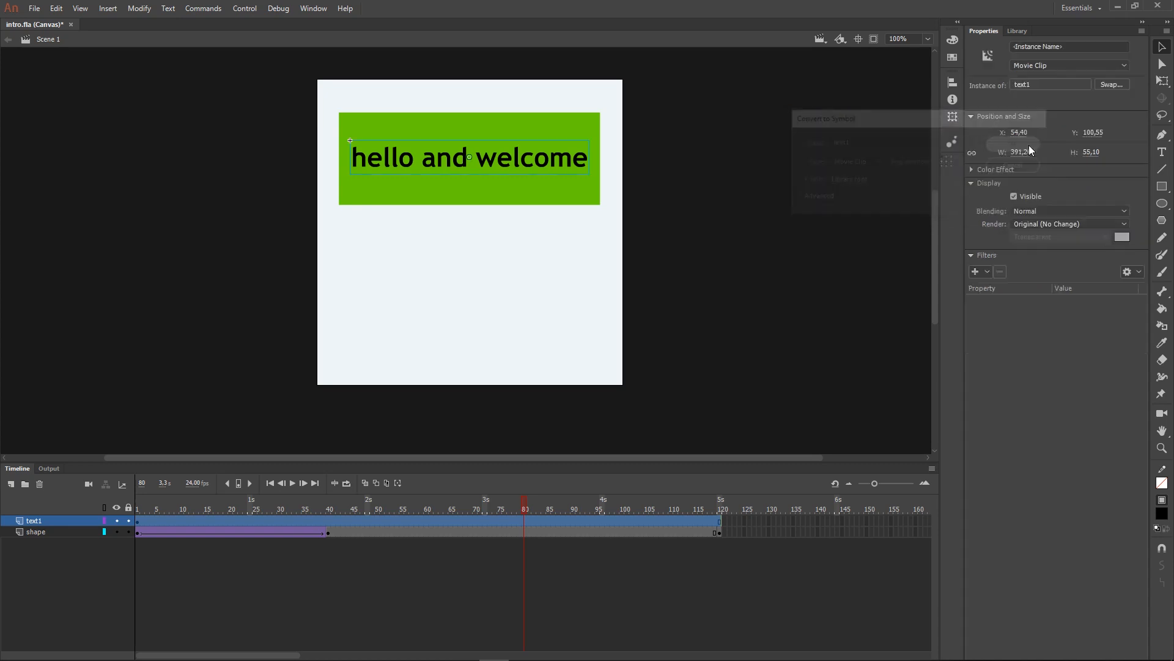
left_click(643, 564)
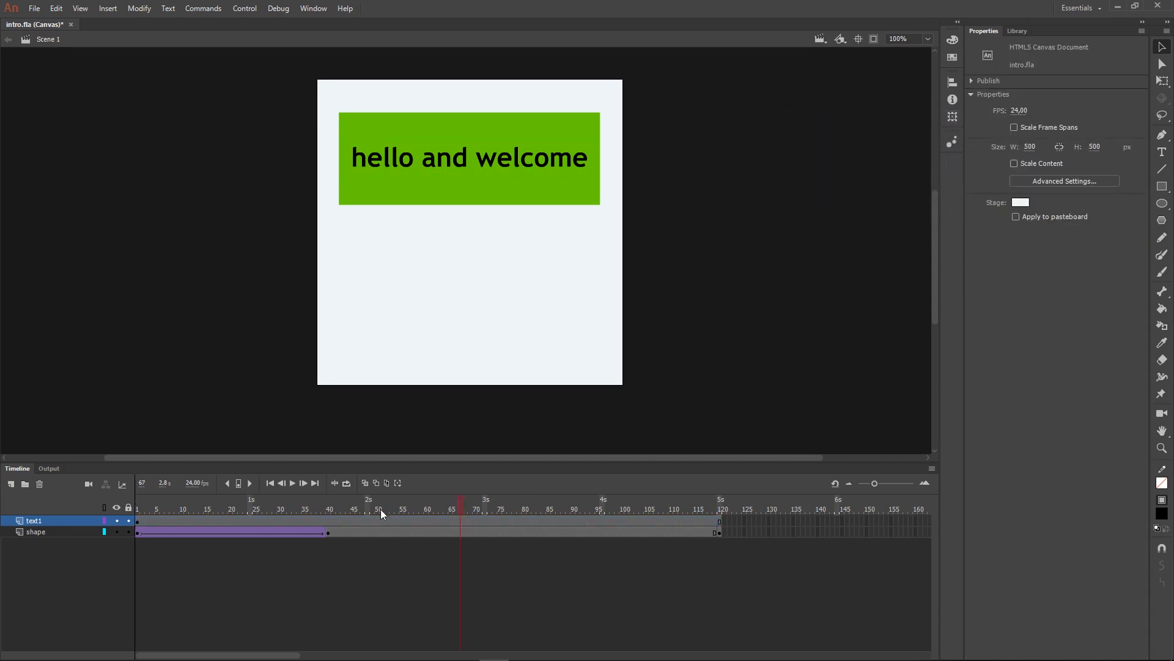
Shift the text1 layer's first keyframe from frame 1 to frame 30 and check frames 29 and 30.
left_click_drag(380, 509, 95, 519)
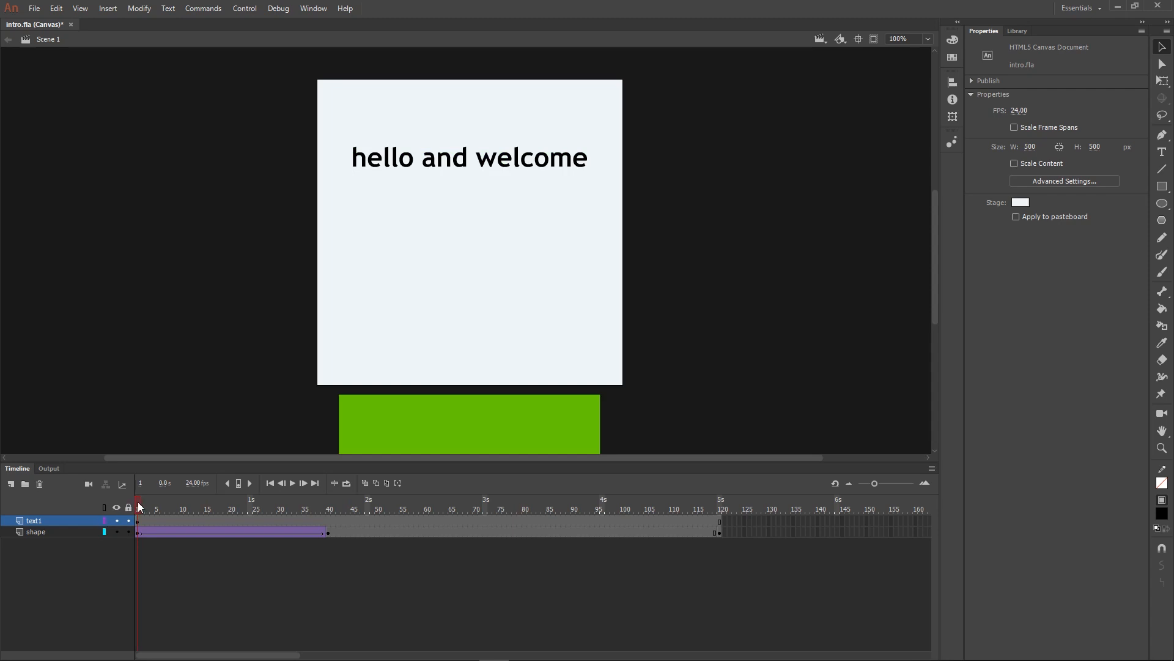
left_click_drag(138, 502, 722, 499)
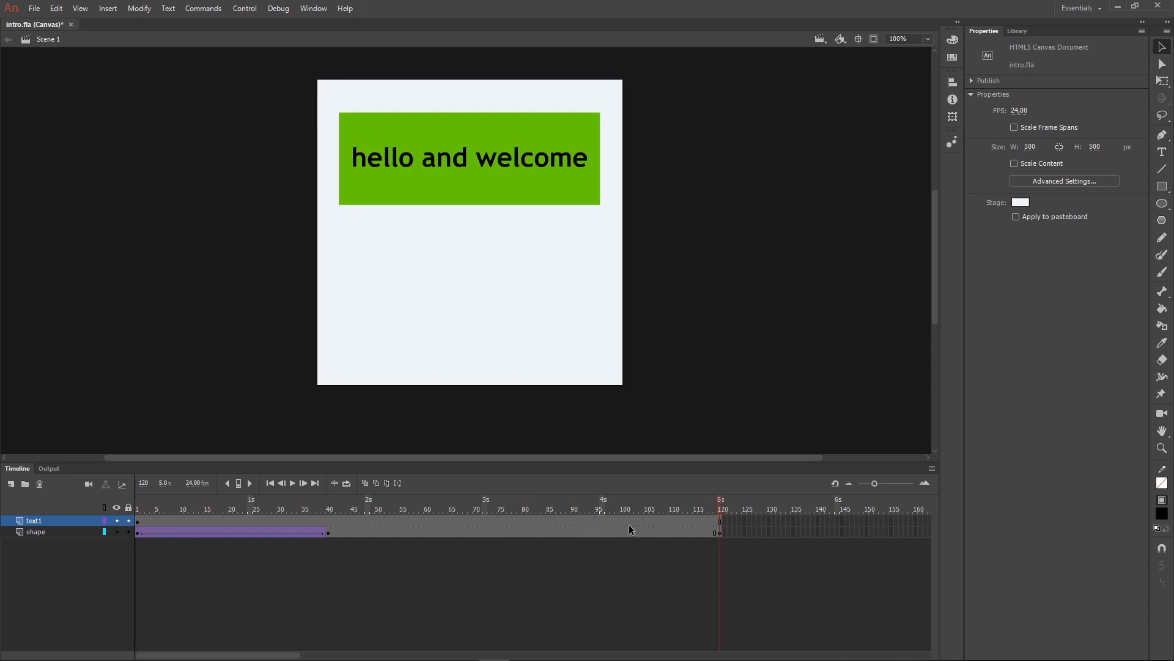
left_click_drag(722, 513, 118, 518)
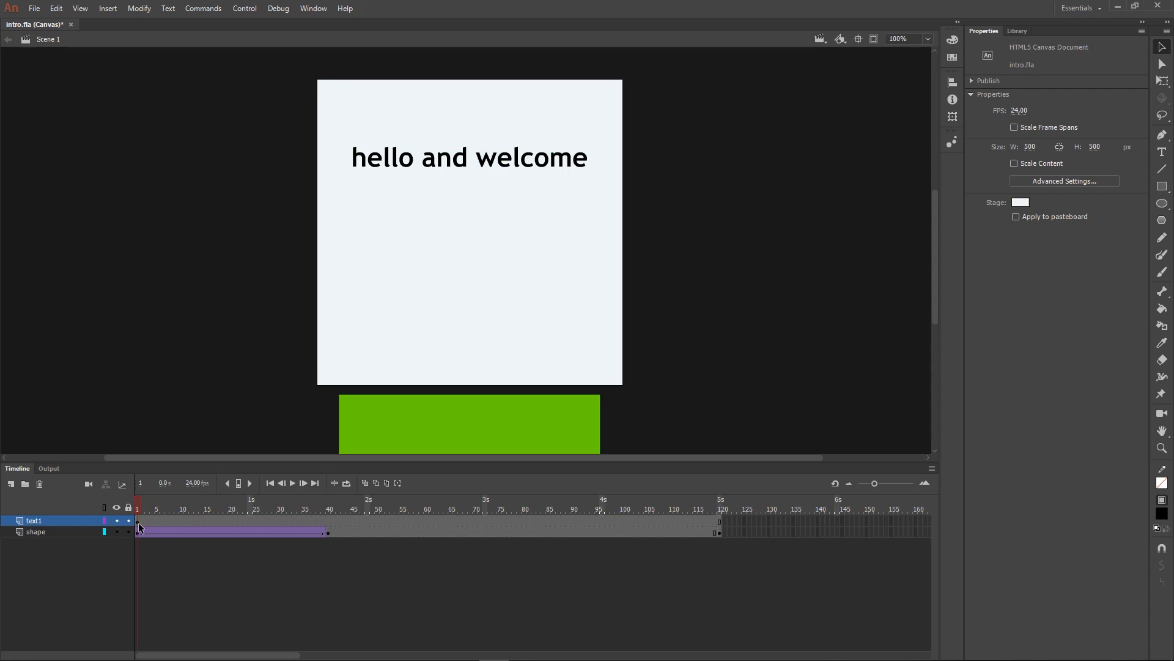
left_click(139, 521)
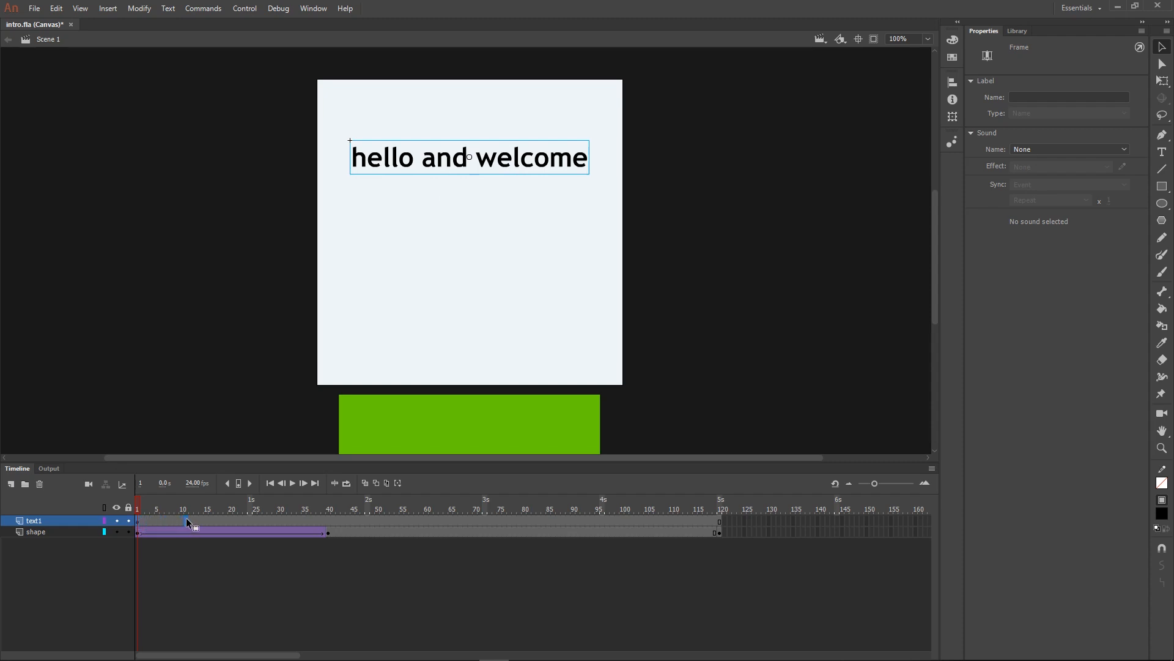
left_click(281, 520)
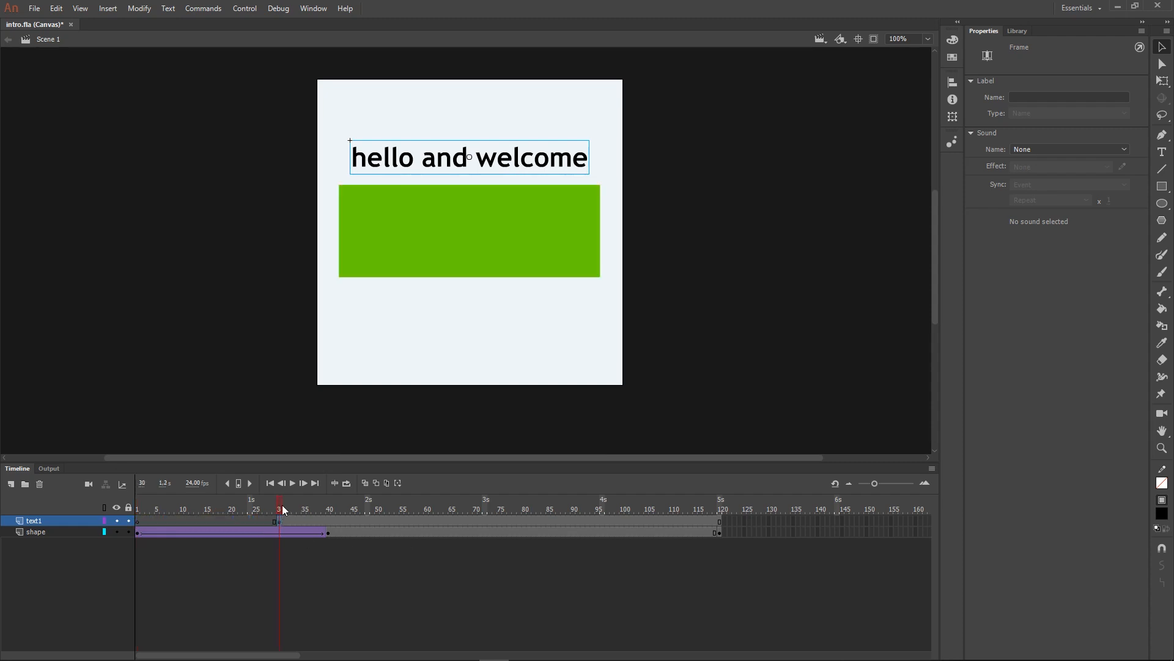
mouse_move(281, 505)
left_mouse_down()
mouse_move(119, 510)
mouse_move(277, 499)
left_mouse_up()
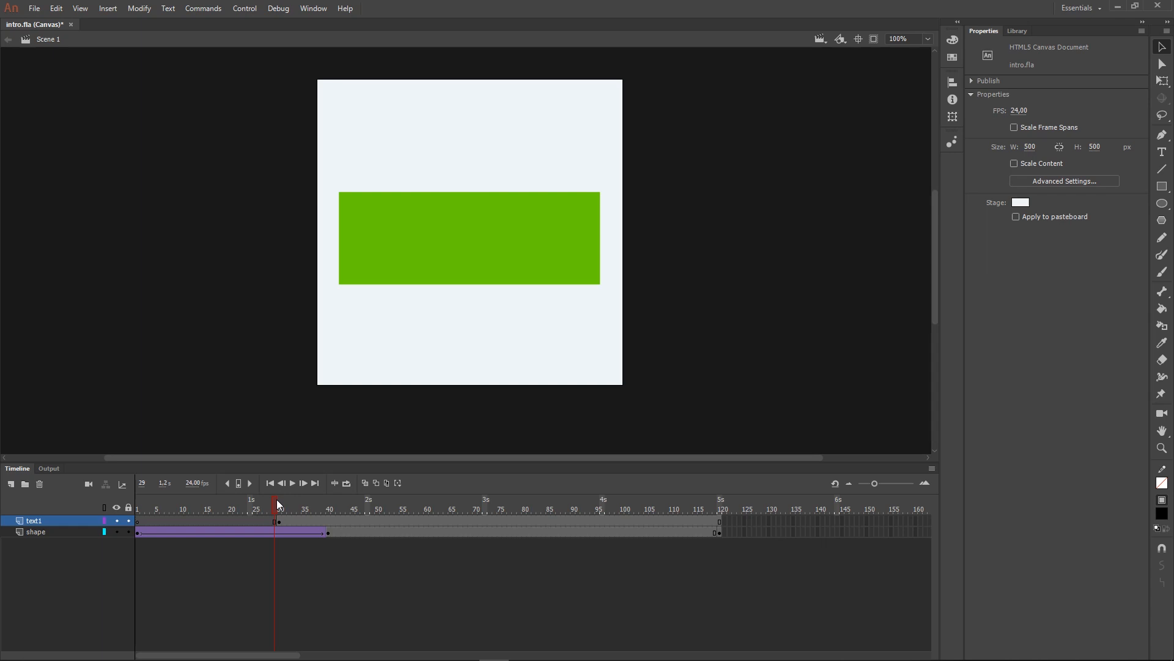
left_click_drag(277, 499, 281, 504)
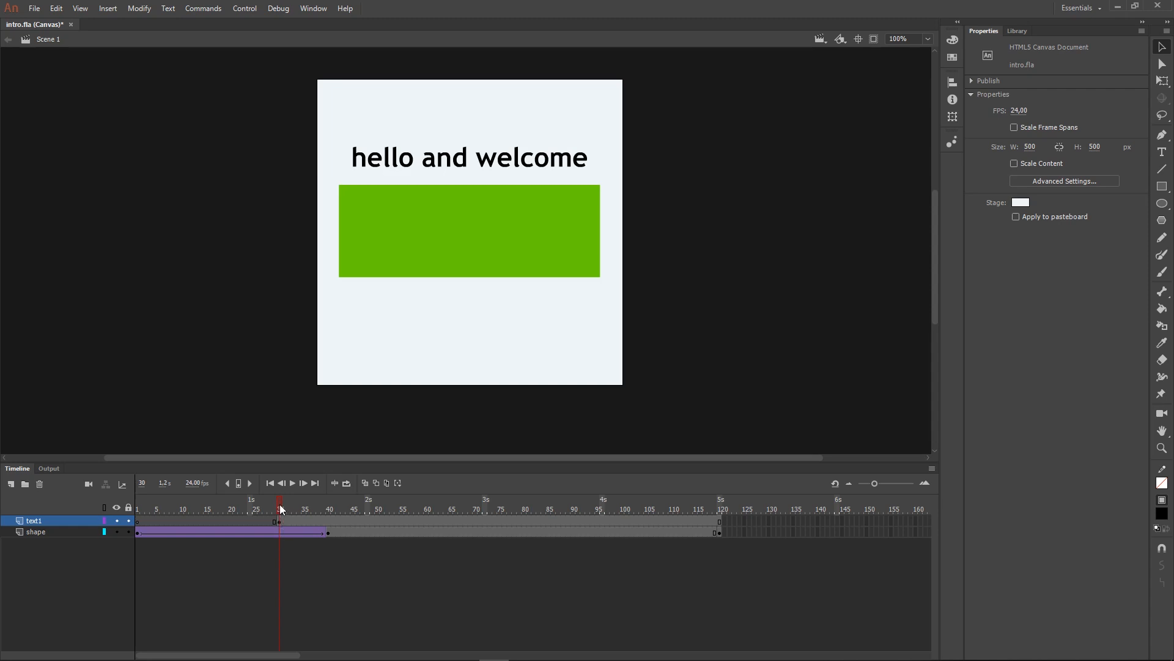
Insert a keyframe at frame 70 of the text1 layer and compare it with the keyframe at frame 30.
left_click(472, 521)
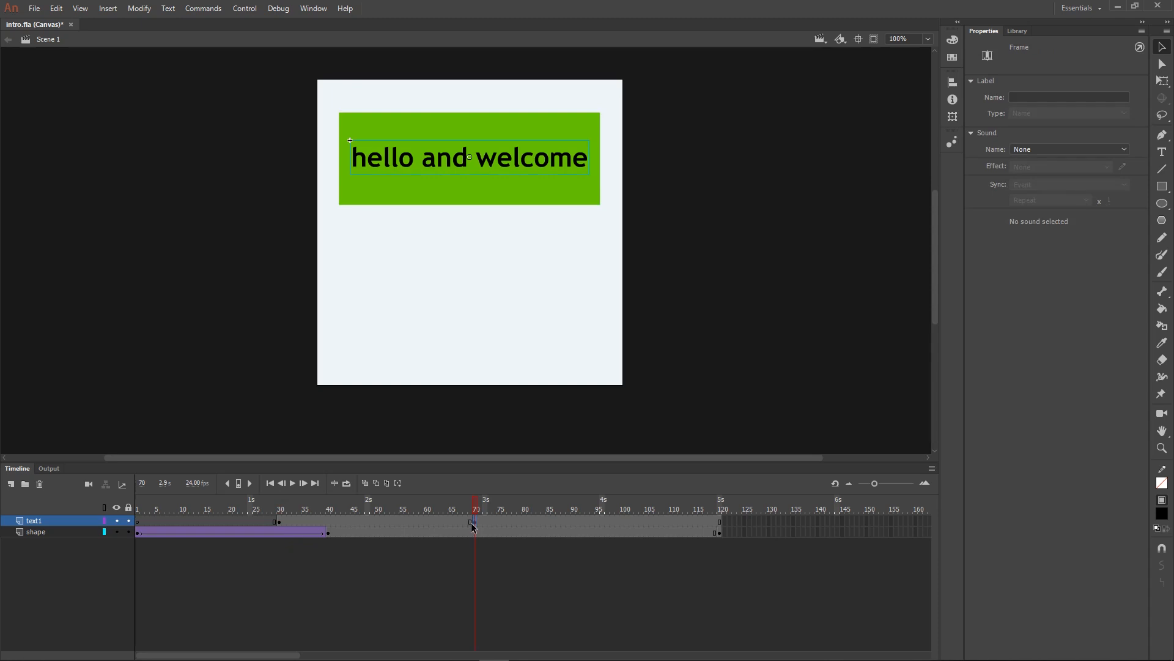
left_click(279, 520)
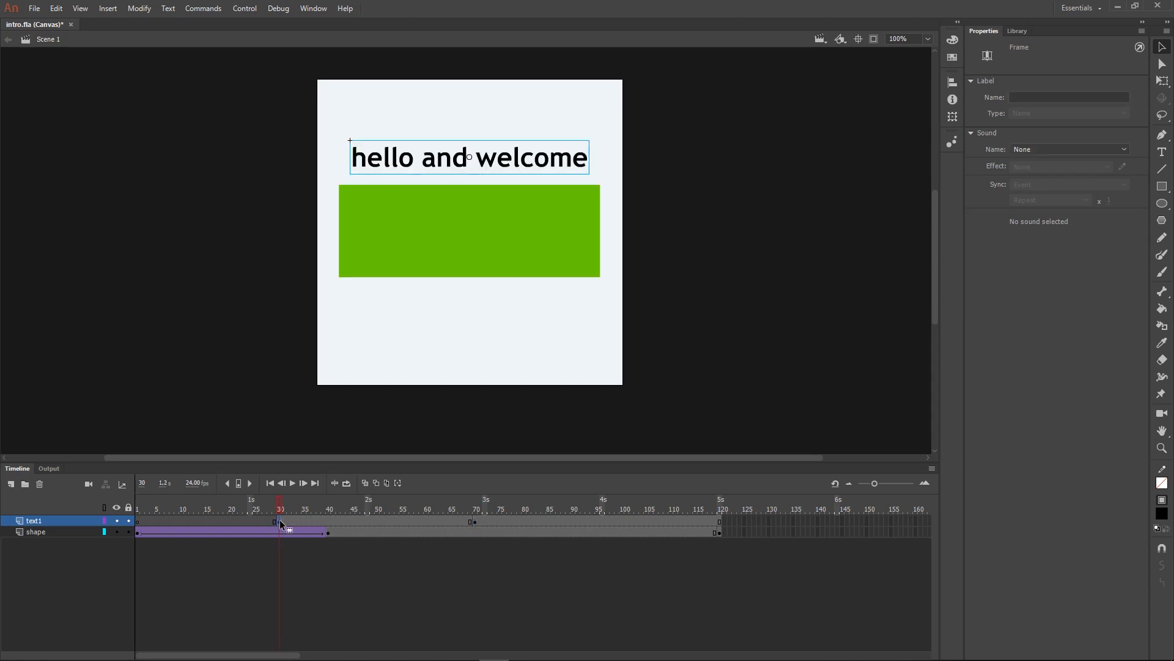
left_click(474, 523)
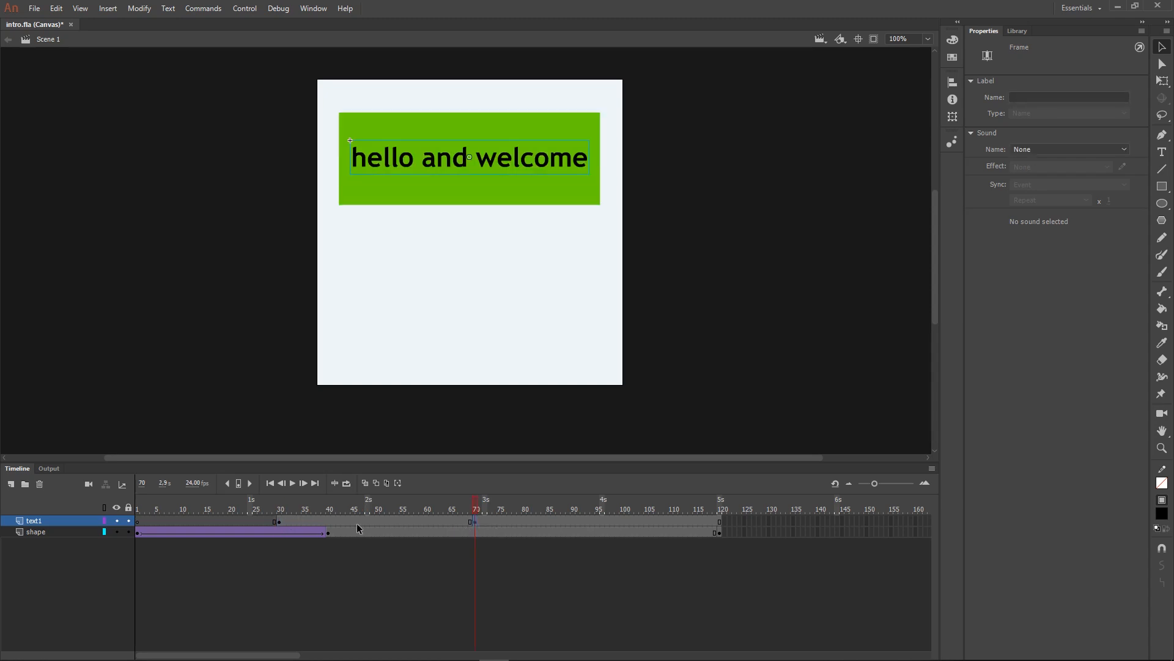
At frame 30, move the text horizontally off the stage's left side to about X -415, and preview the frames up to 70.
left_click(279, 521)
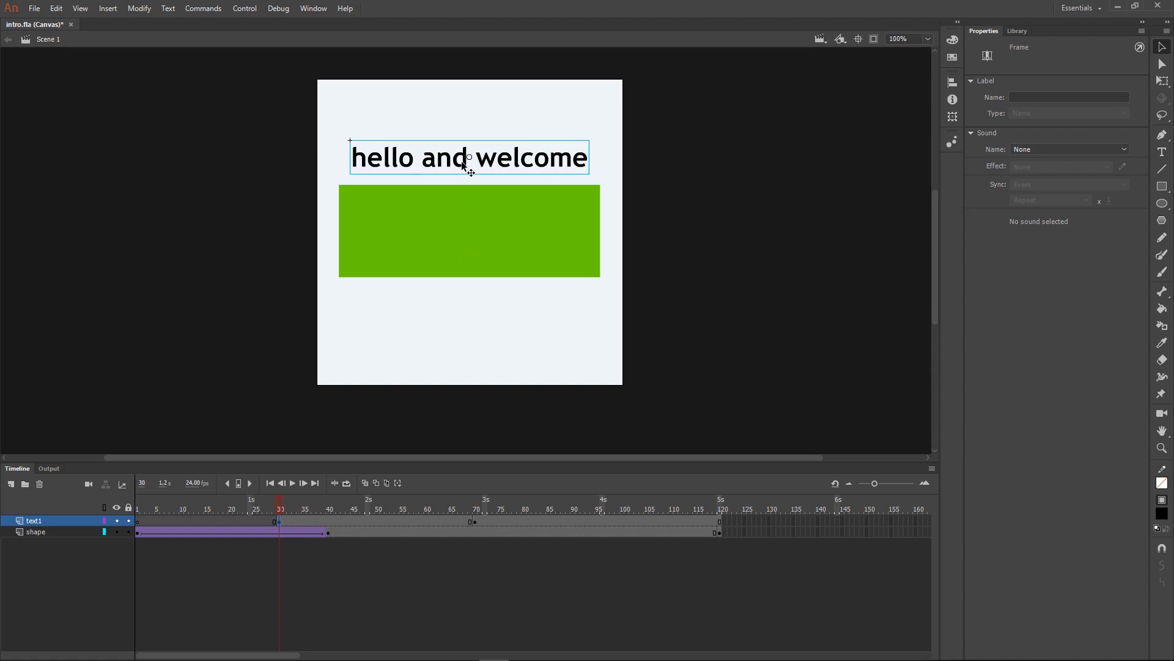
left_click_drag(462, 160, 177, 175)
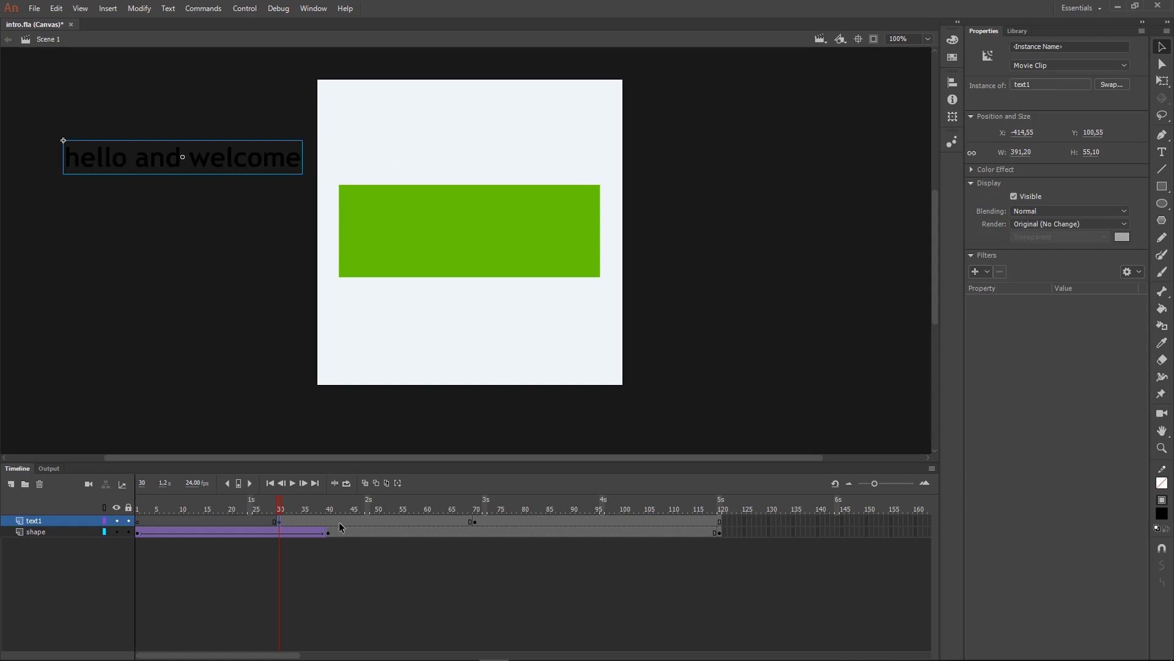
left_click(281, 507)
left_click_drag(280, 507, 334, 520)
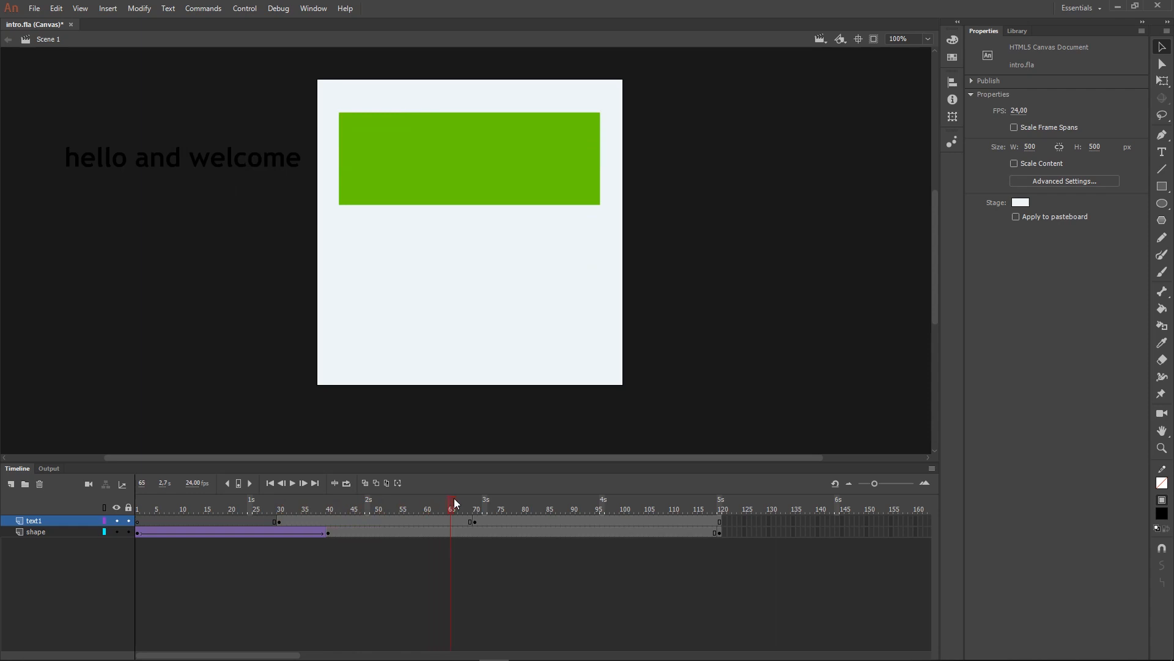
left_click_drag(472, 498, 478, 503)
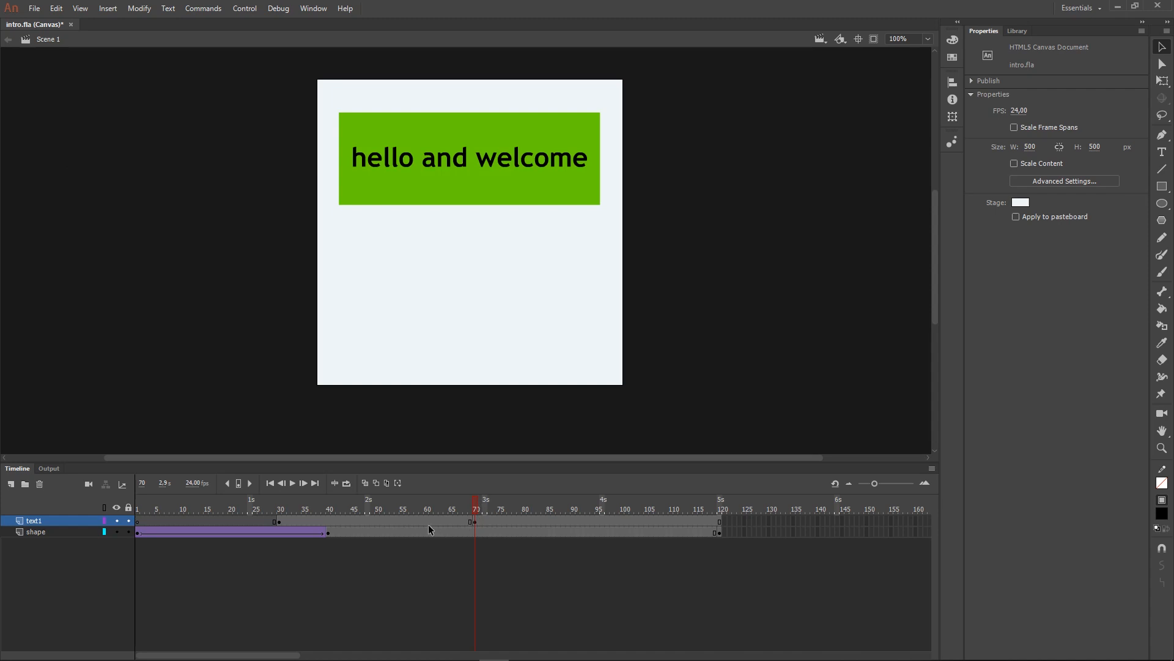
Create a classic tween on the text1 layer between the keyframes at frames 30 and 70.
left_click(374, 521)
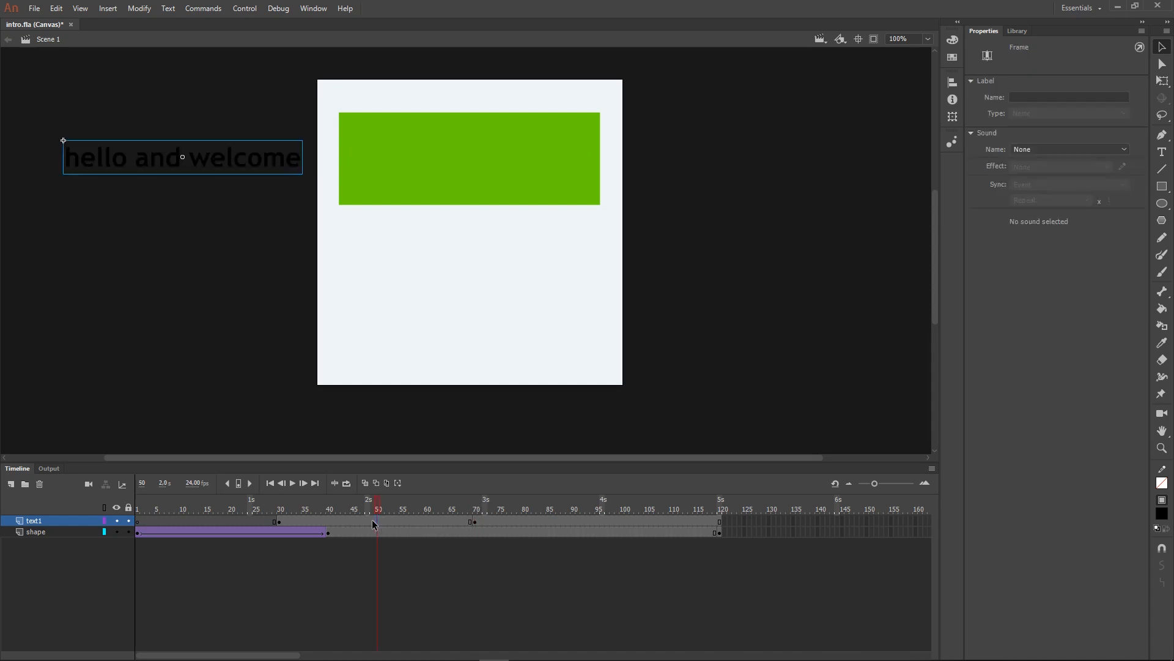
left_click(312, 519)
left_click(422, 519)
left_click(349, 520)
left_click(434, 521)
left_click(361, 520, "shift")
right_click(402, 525)
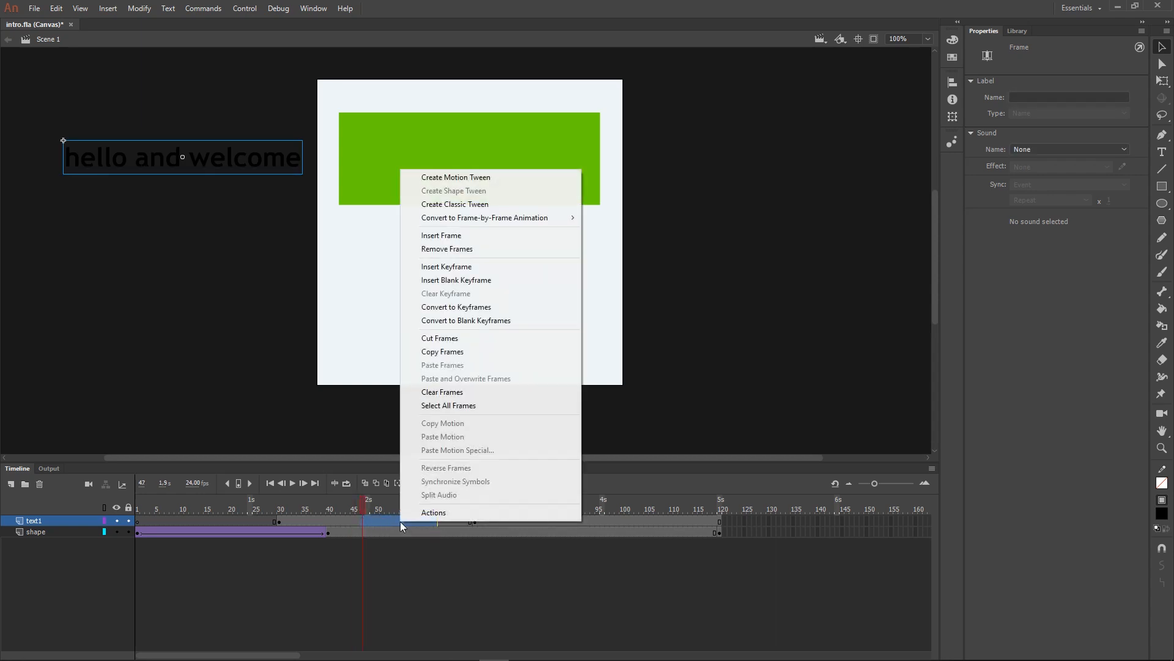
left_click(485, 205)
left_click(361, 502)
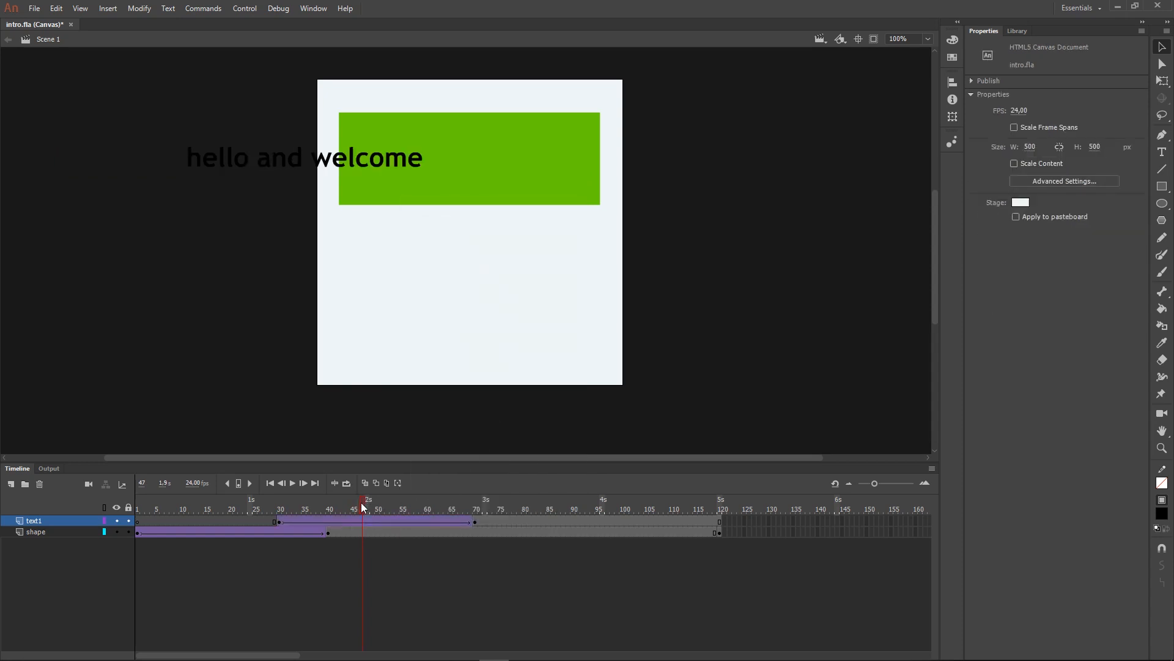
Preview the frames up to 120, save the document, and test the animation in the browser.
left_click_drag(362, 504, 650, 504)
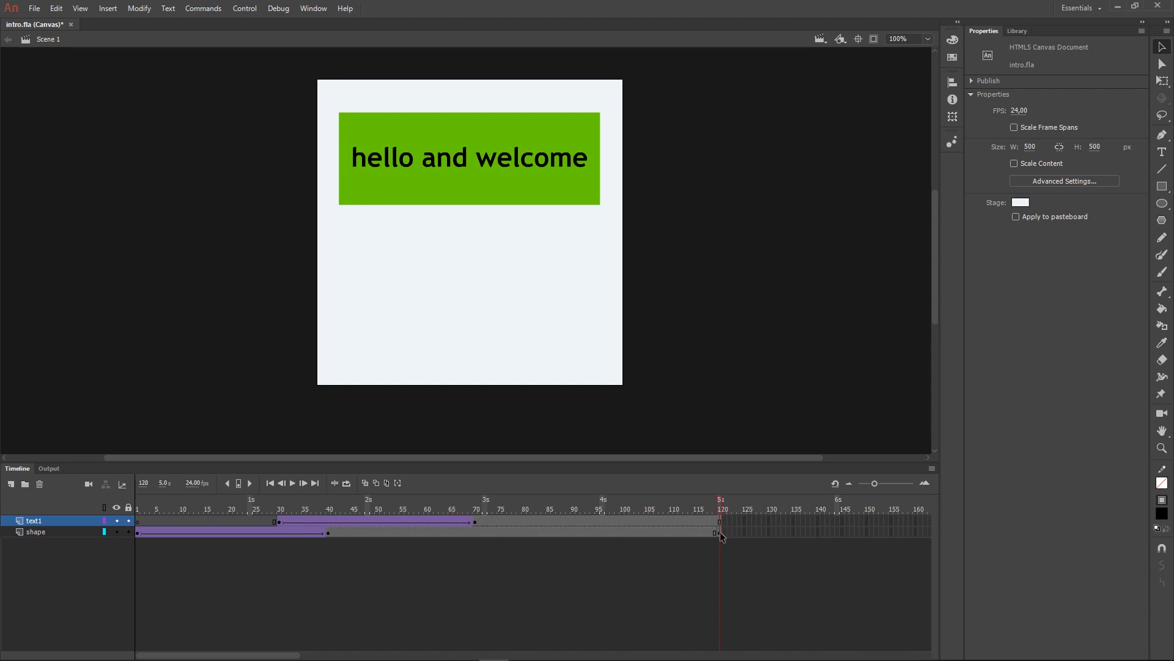
key("ctrl+s")
key("ctrl+Return")
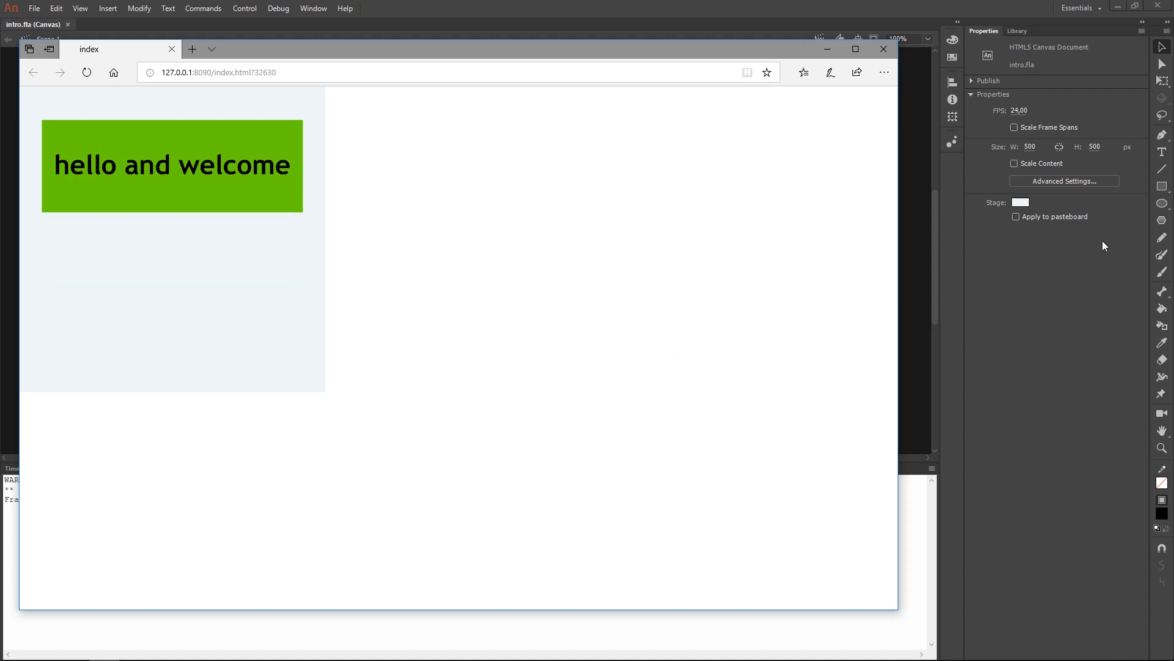
left_click(885, 50)
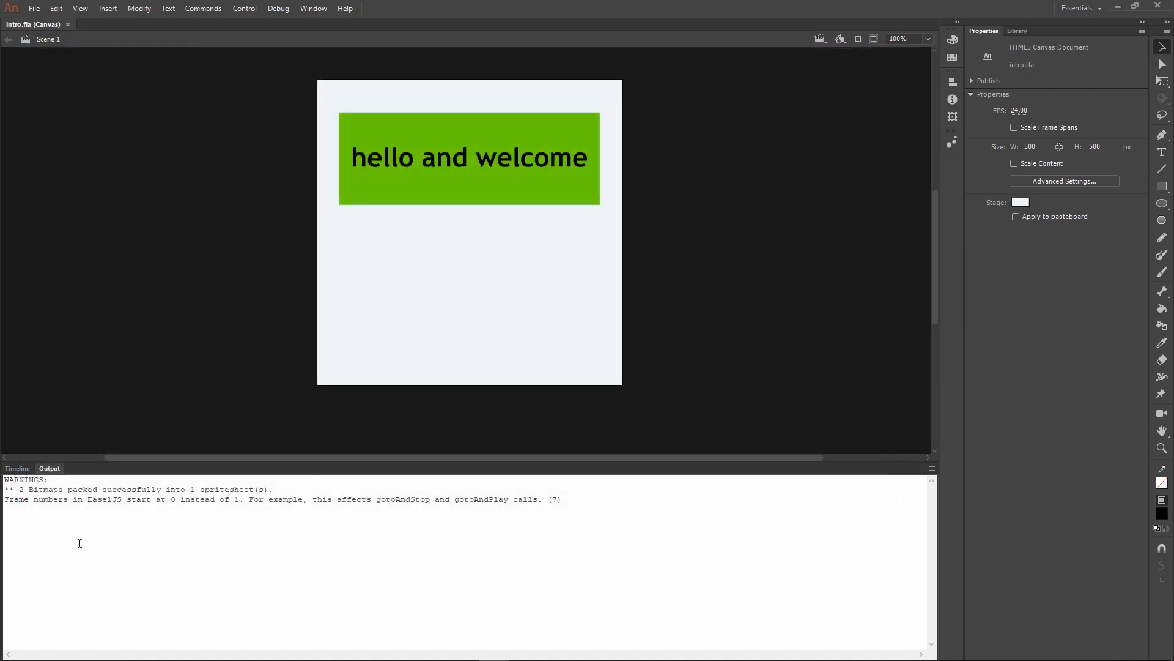
left_click(18, 468)
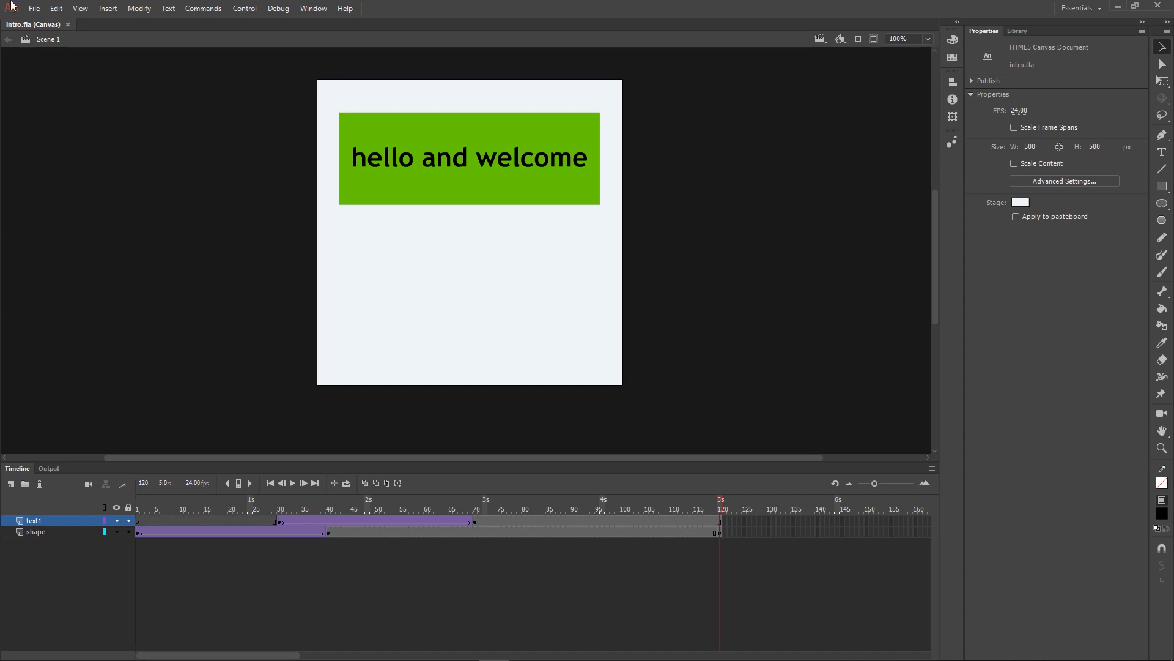
Turn off Loop Timeline in the document's publish settings.
left_click(34, 9)
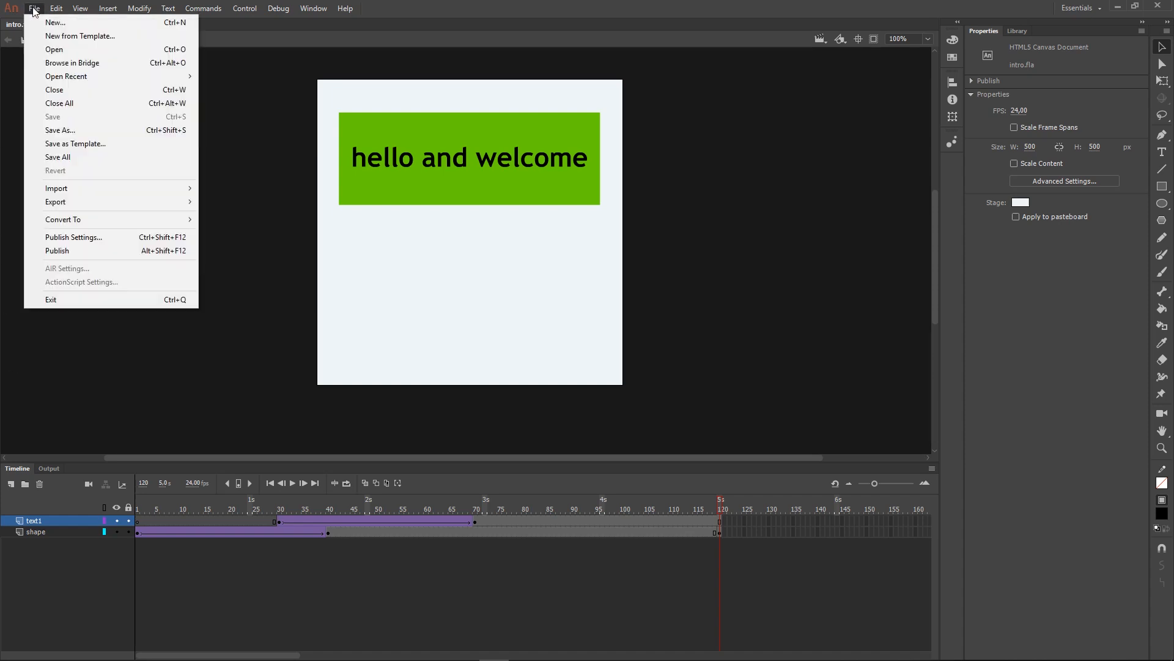
left_click(71, 237)
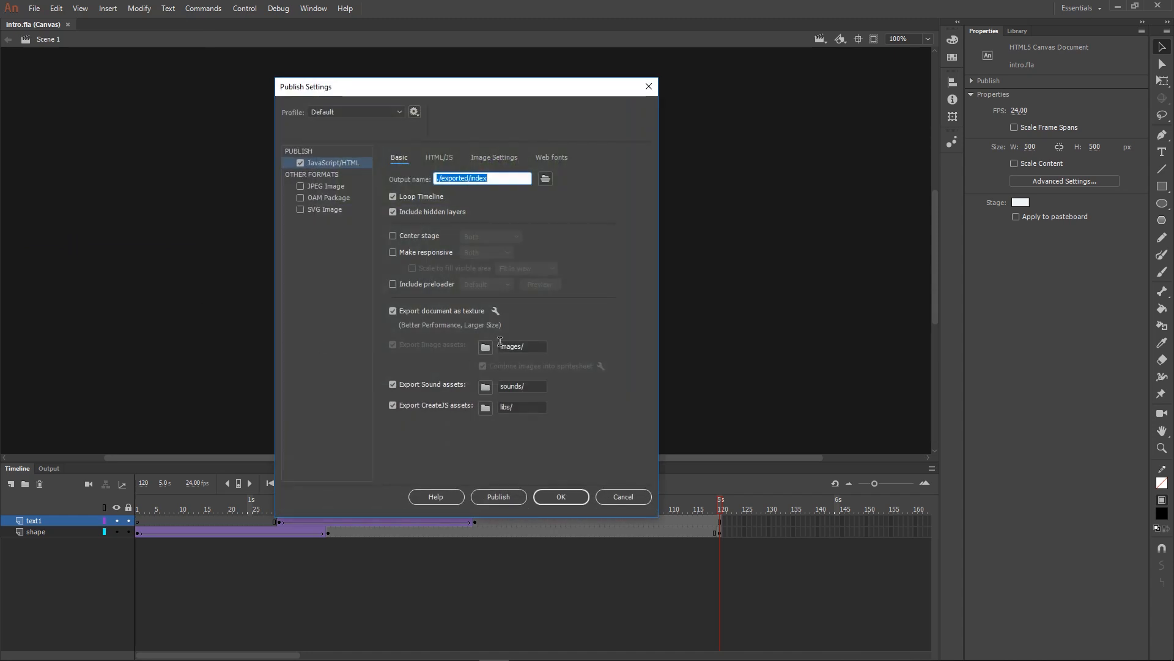
left_click(394, 197)
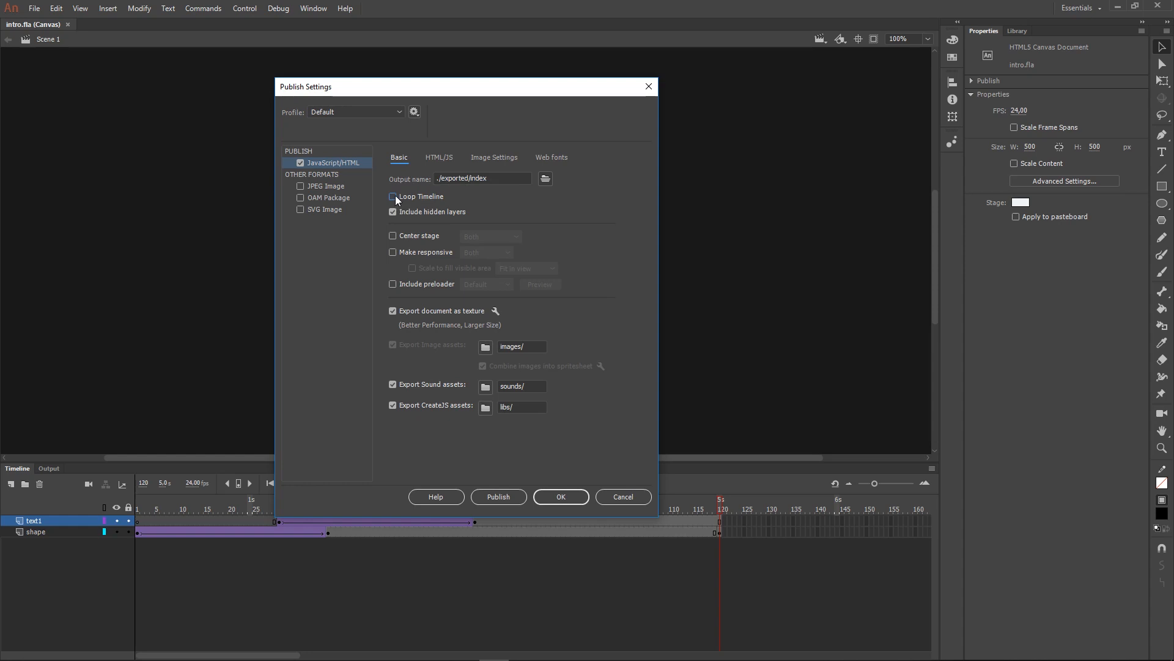
left_click(573, 496)
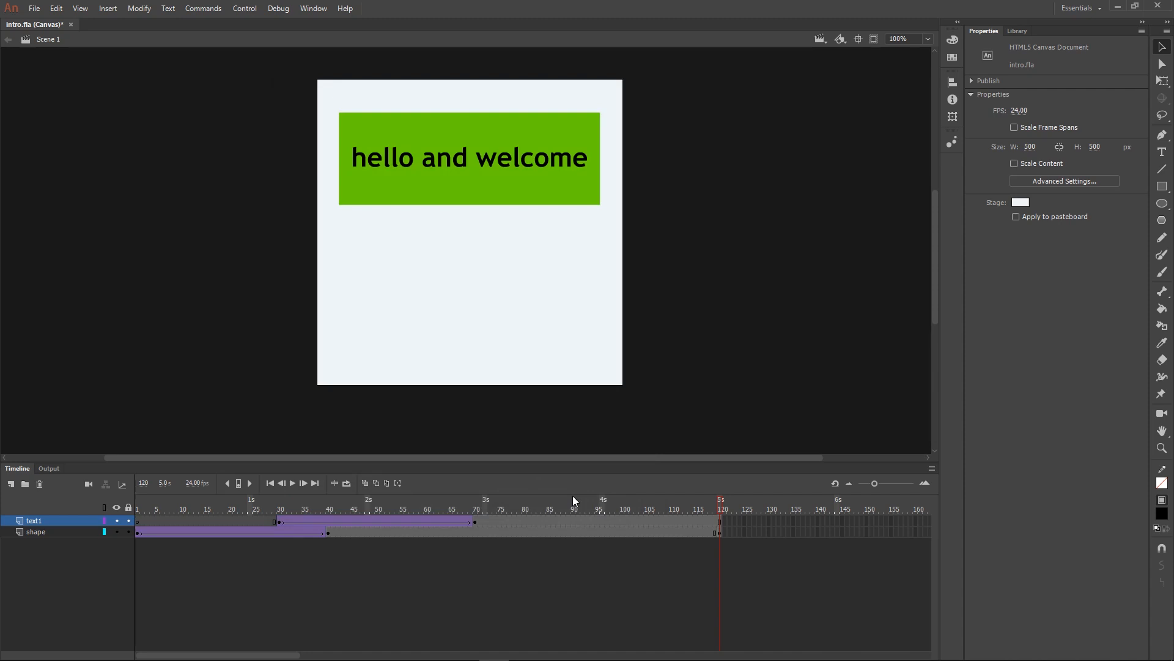
Save the document and test the animation in the browser with looping disabled, and return to the timeline.
key("ctrl+s")
key("ctrl+Return")
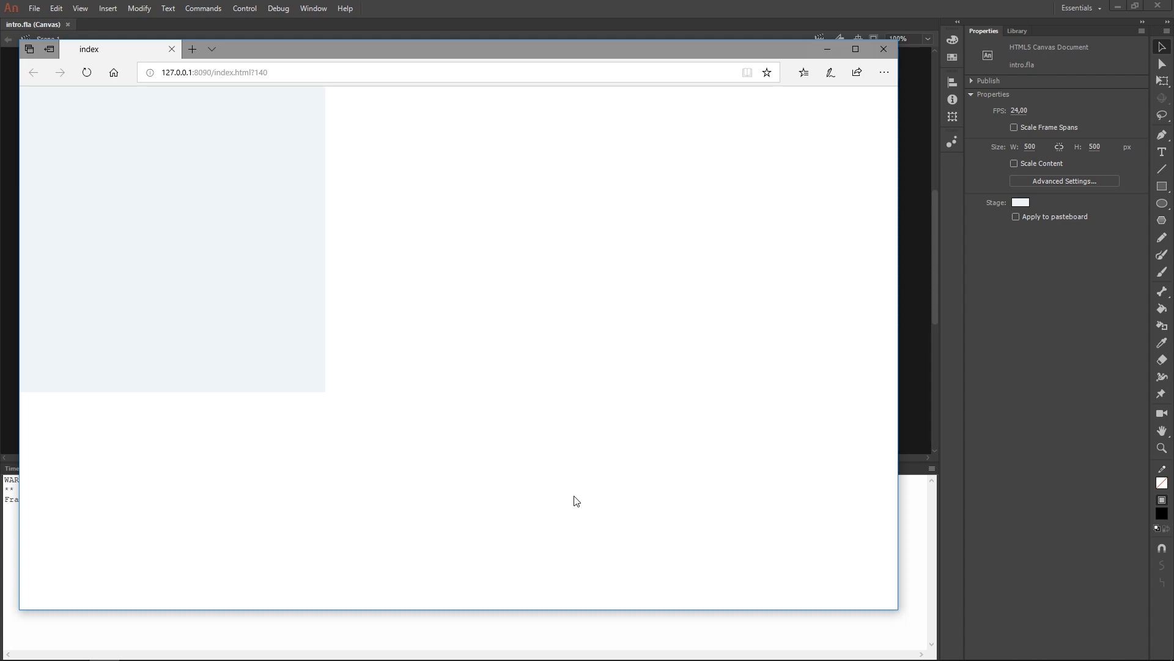
left_click(883, 49)
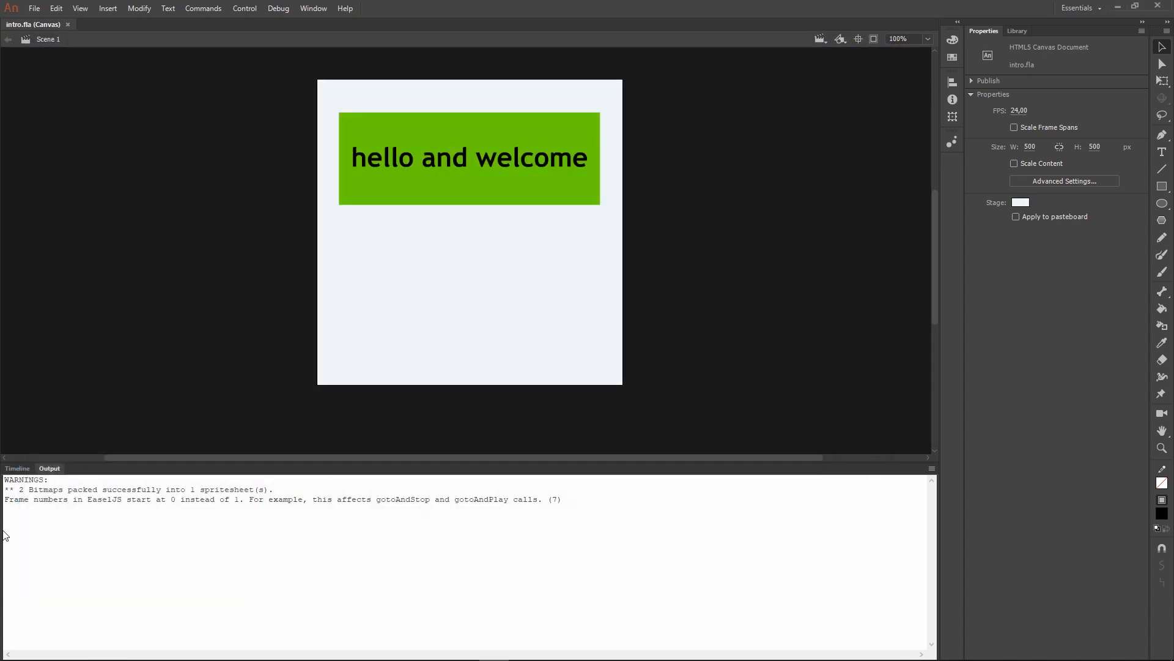
left_click(18, 469)
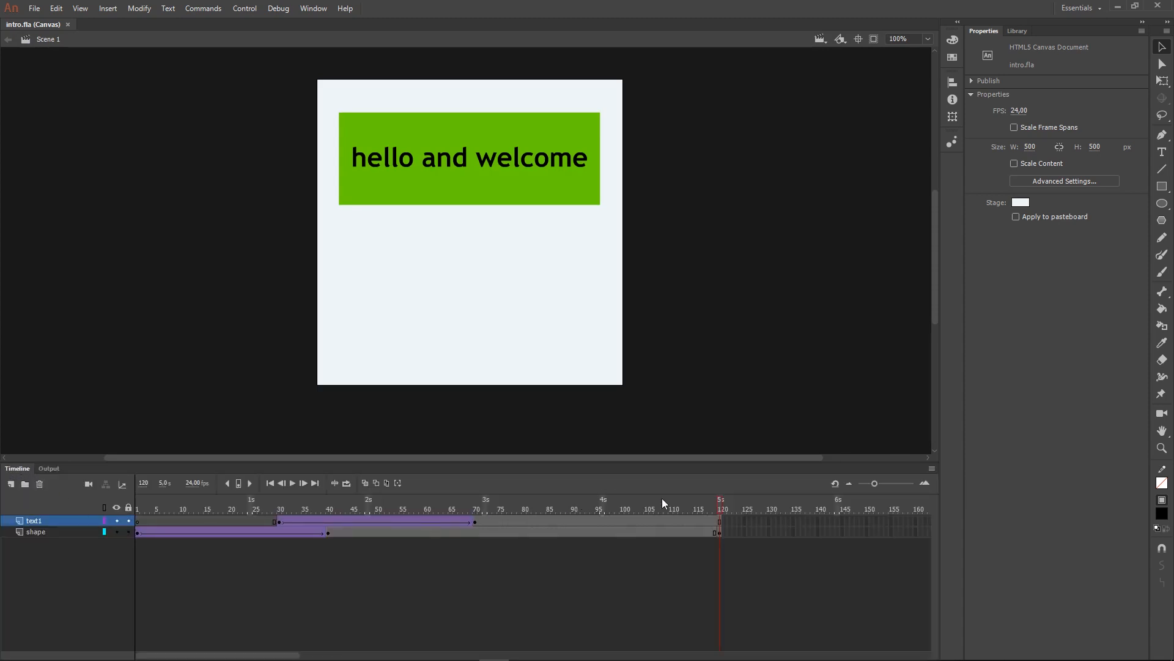
At frame 1 of the shape layer, move the green rectangle straight up to Y 416 so it overlaps the stage's lower edge.
left_click_drag(720, 508, 86, 502)
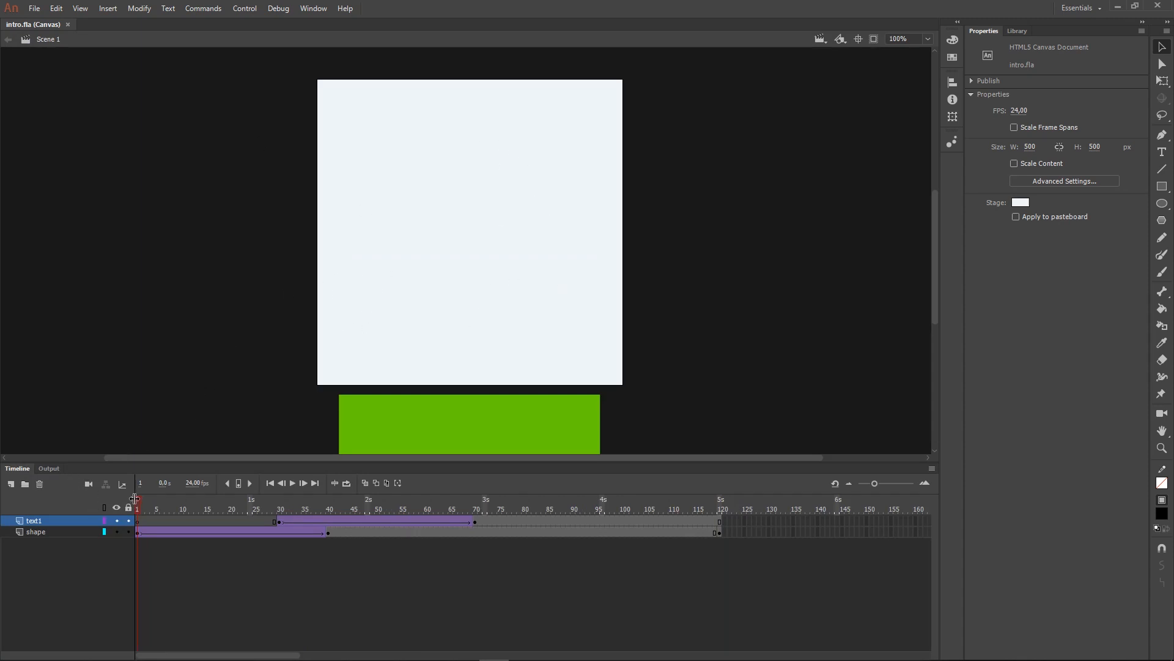
left_click_drag(134, 498, 276, 506)
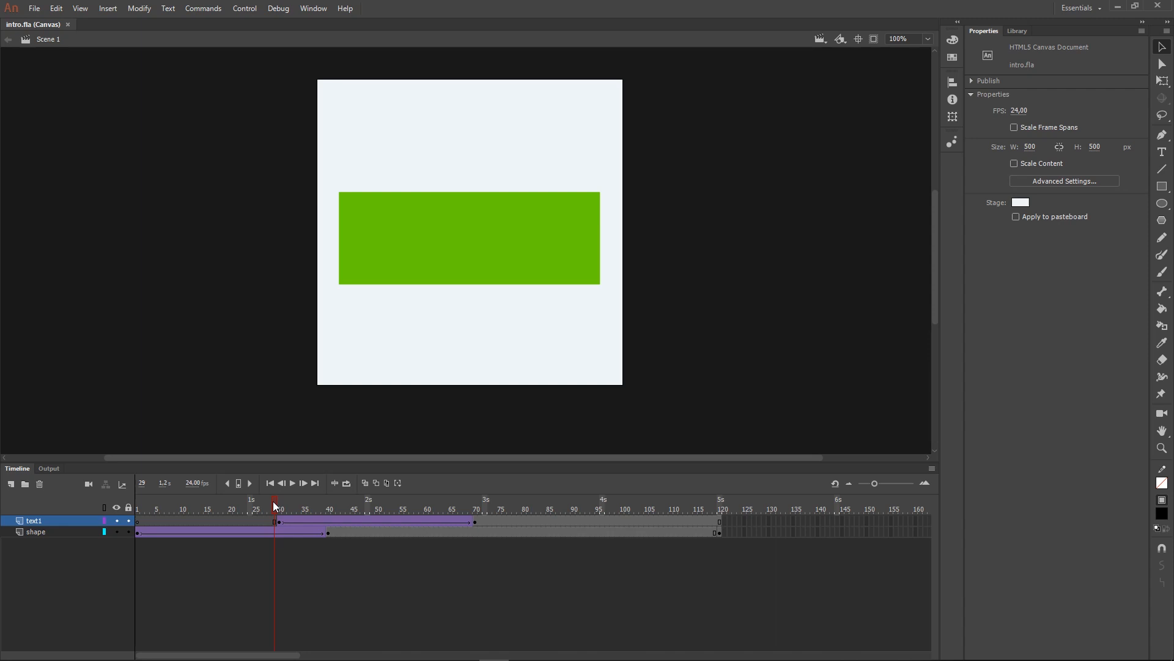
left_click_drag(295, 506, 119, 508)
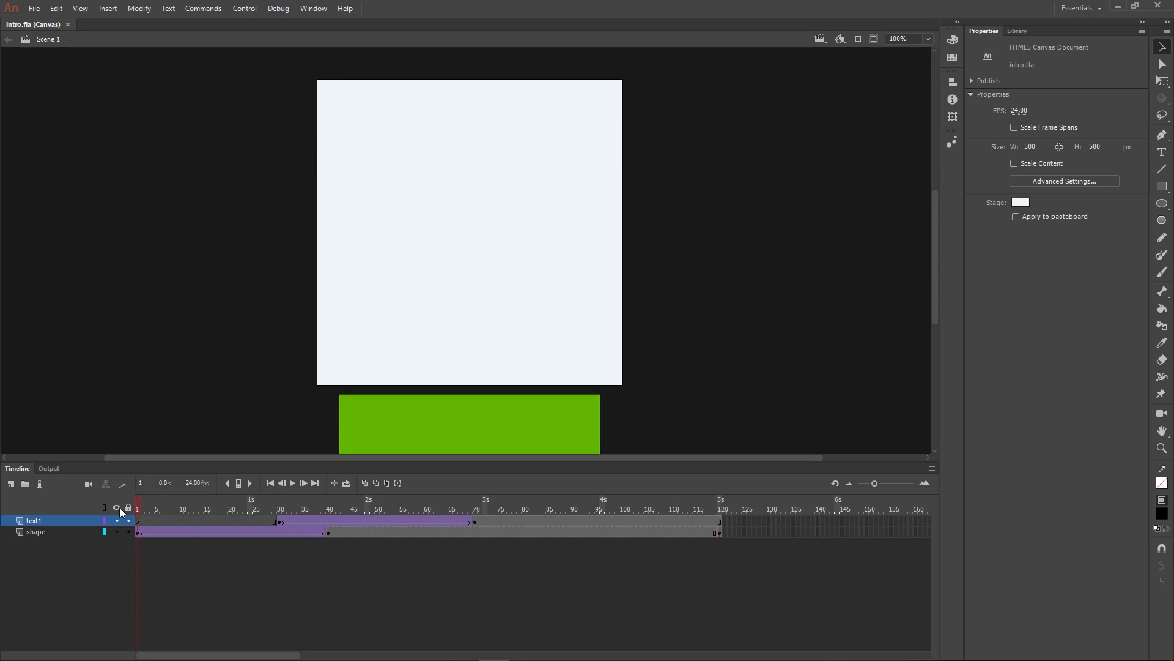
left_click(504, 418)
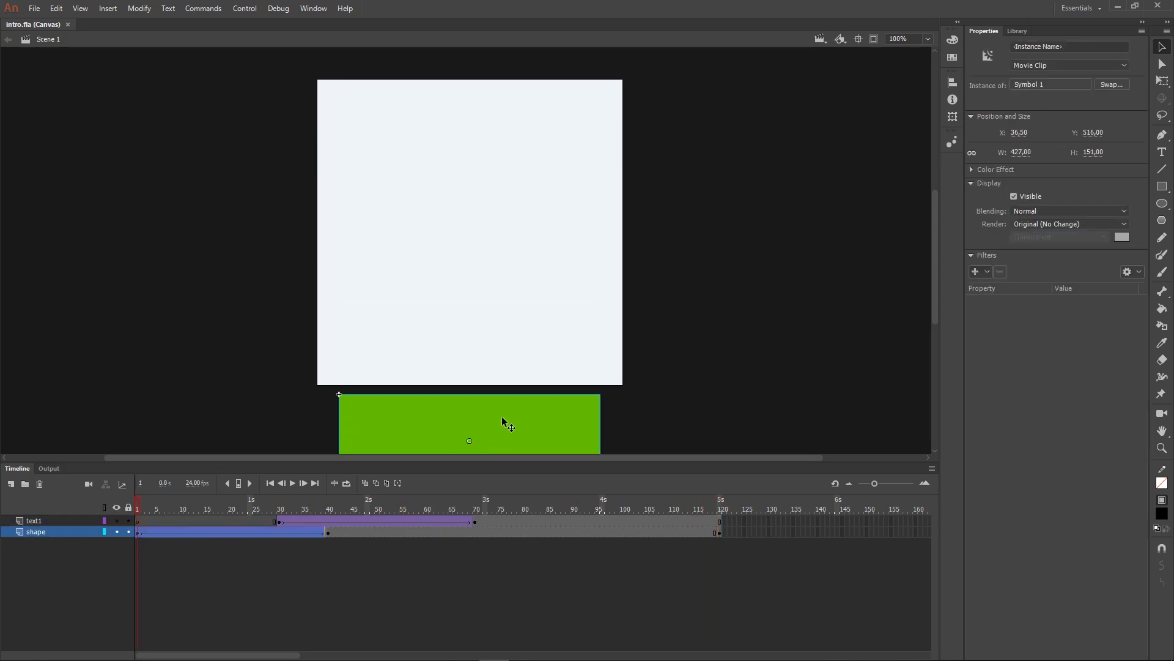
key("shift+Up")
key("shift+Up")
key("shift+Up")
key("shift+Up")
key("shift+Up")
key("shift+Up")
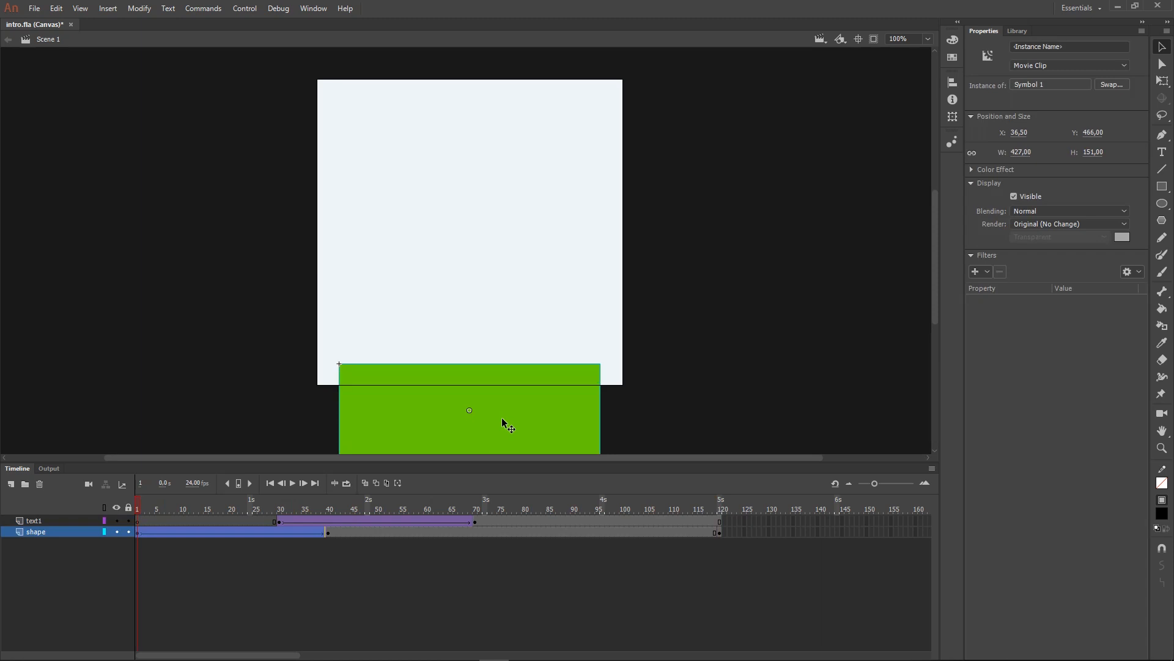
key("shift+Up")
key("shift+Up")
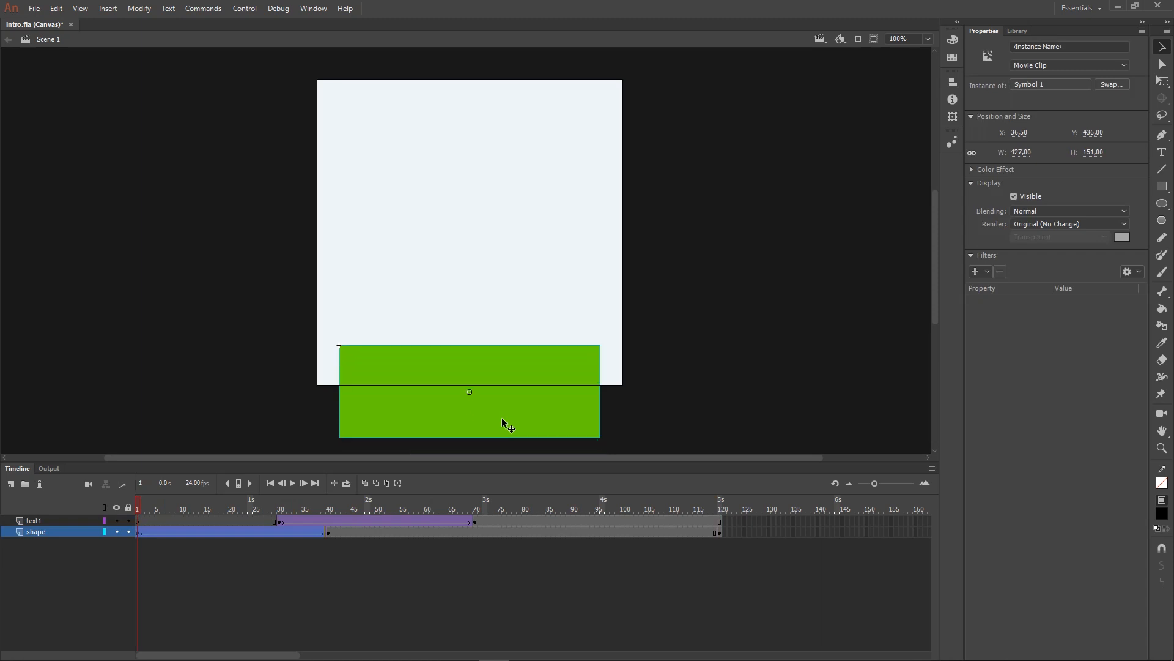
key("shift+Up")
key("shift+Up")
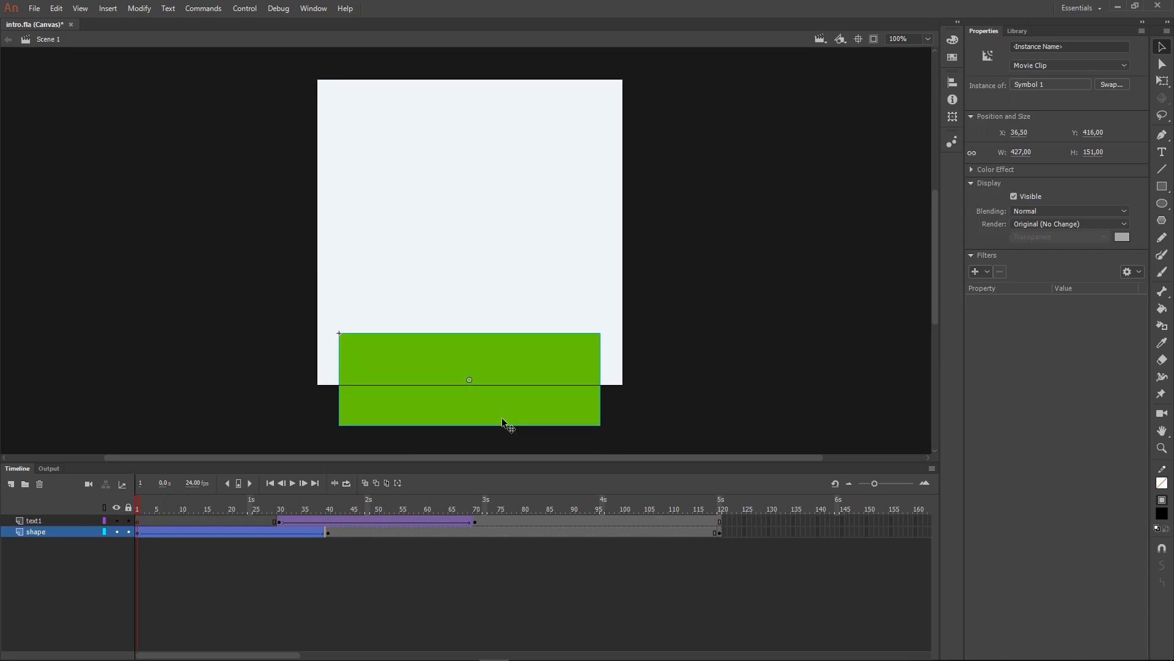
left_click(266, 604)
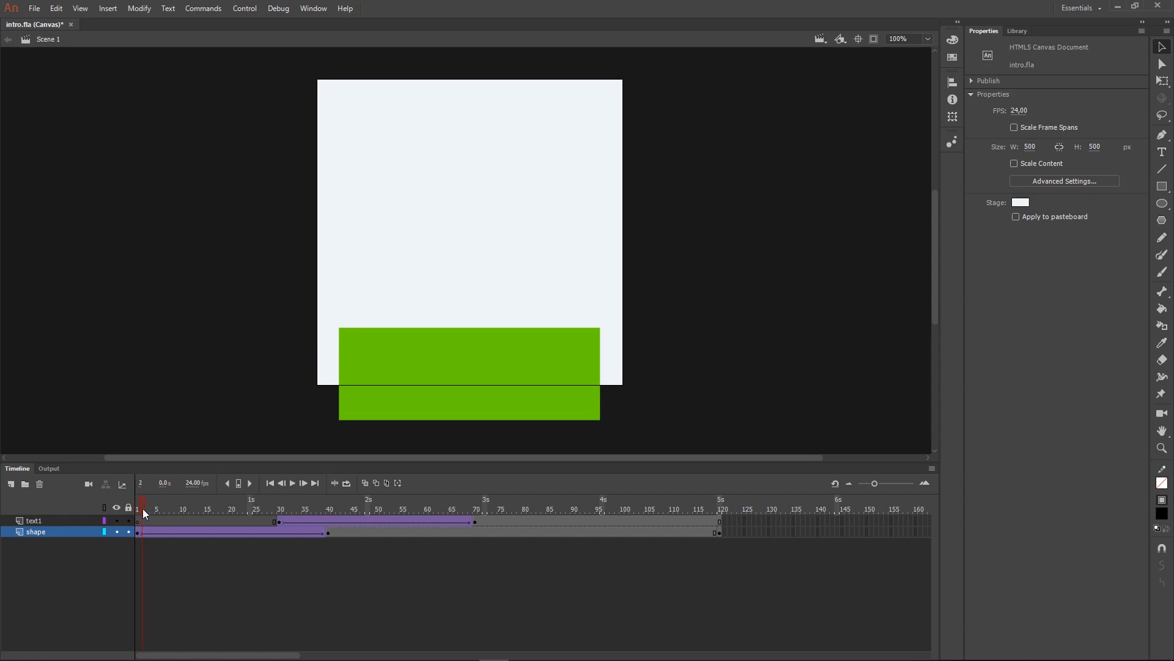
Return the playhead to frame 1 and test the animation with the rectangle's new starting position in the browser.
left_click_drag(142, 508, 102, 487)
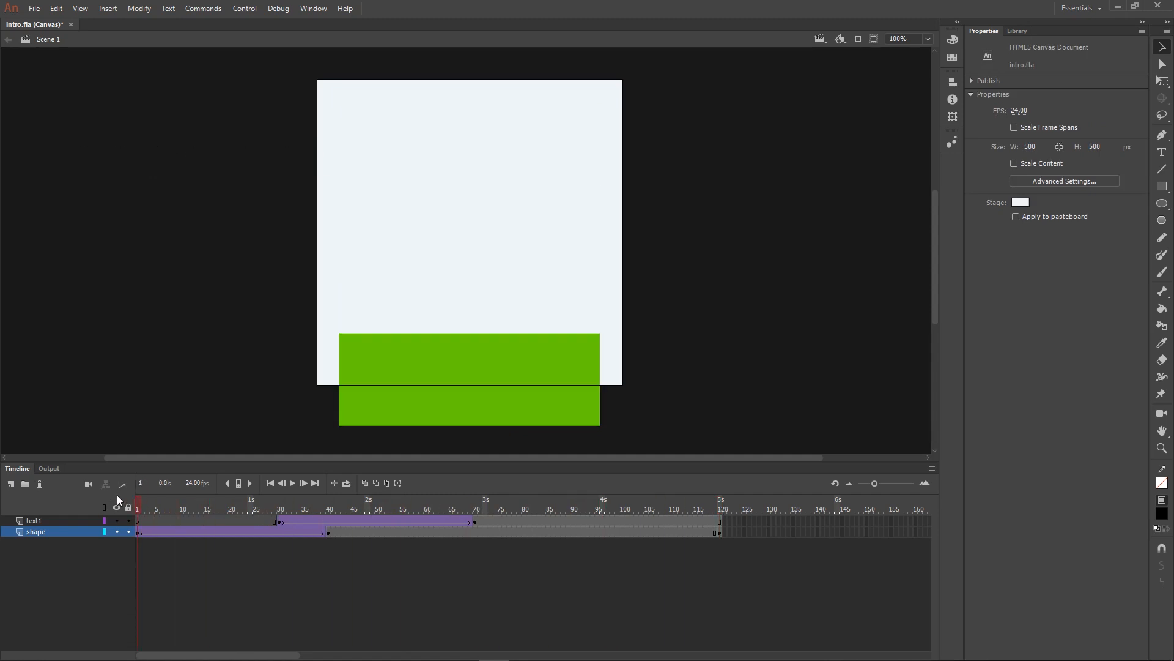
key("ctrl+Return")
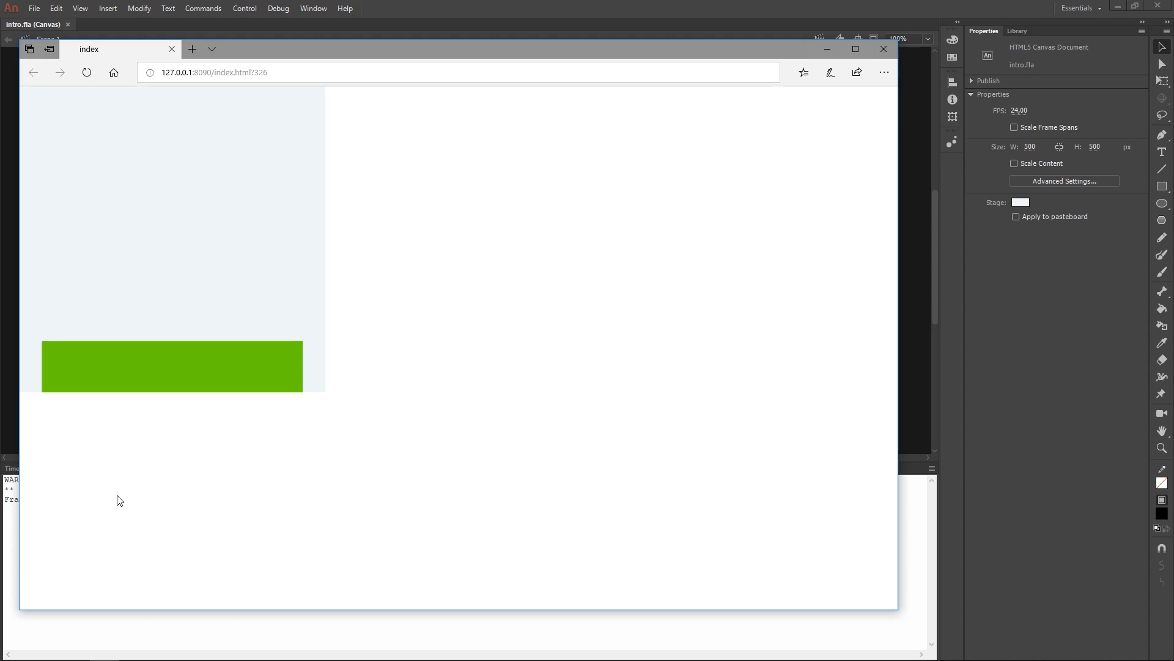
left_click(883, 49)
left_click(16, 468)
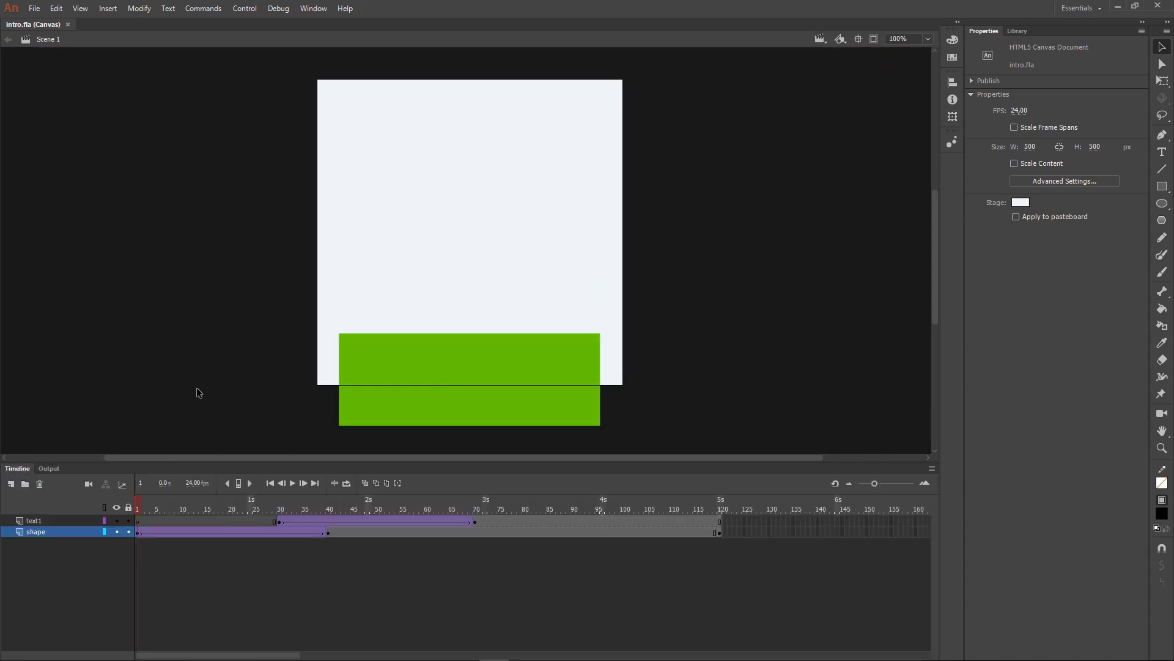
Add a new layer above text1 and attach the script "this.stop();" to its frame 1.
left_click(30, 520)
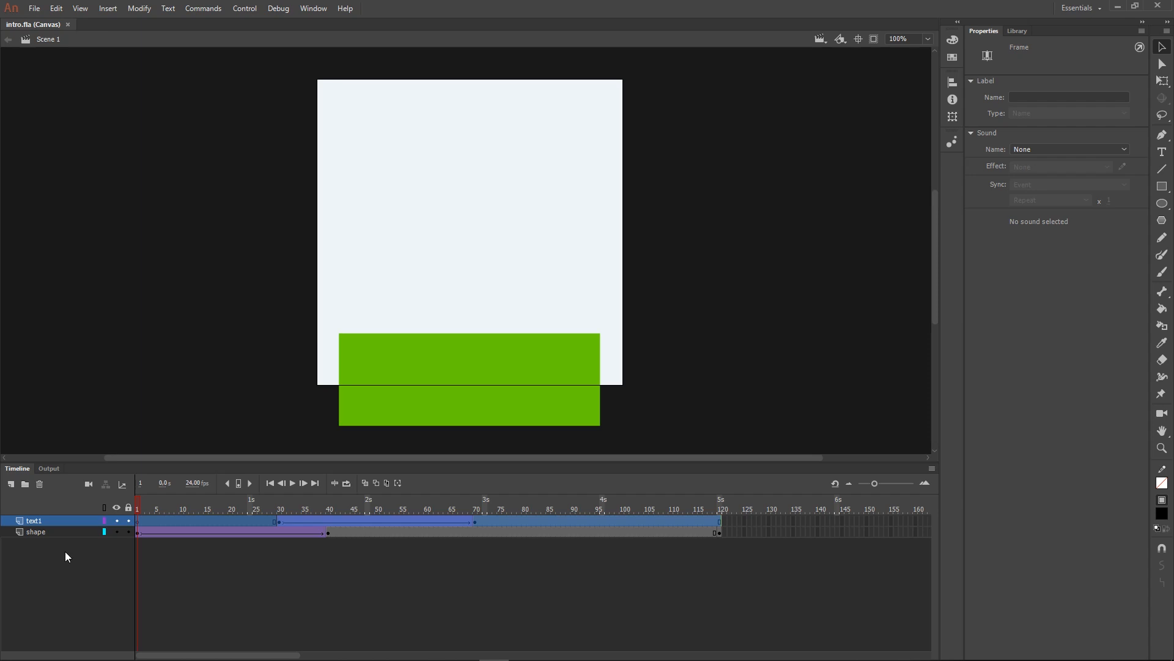
left_click(11, 485)
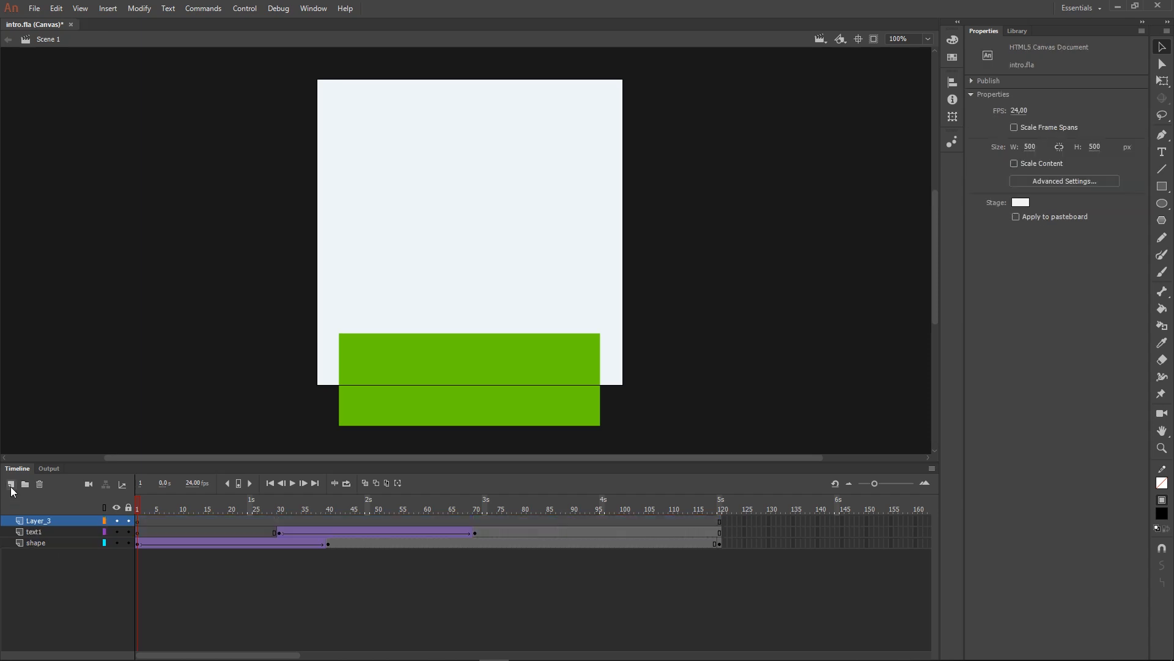
left_click(138, 521)
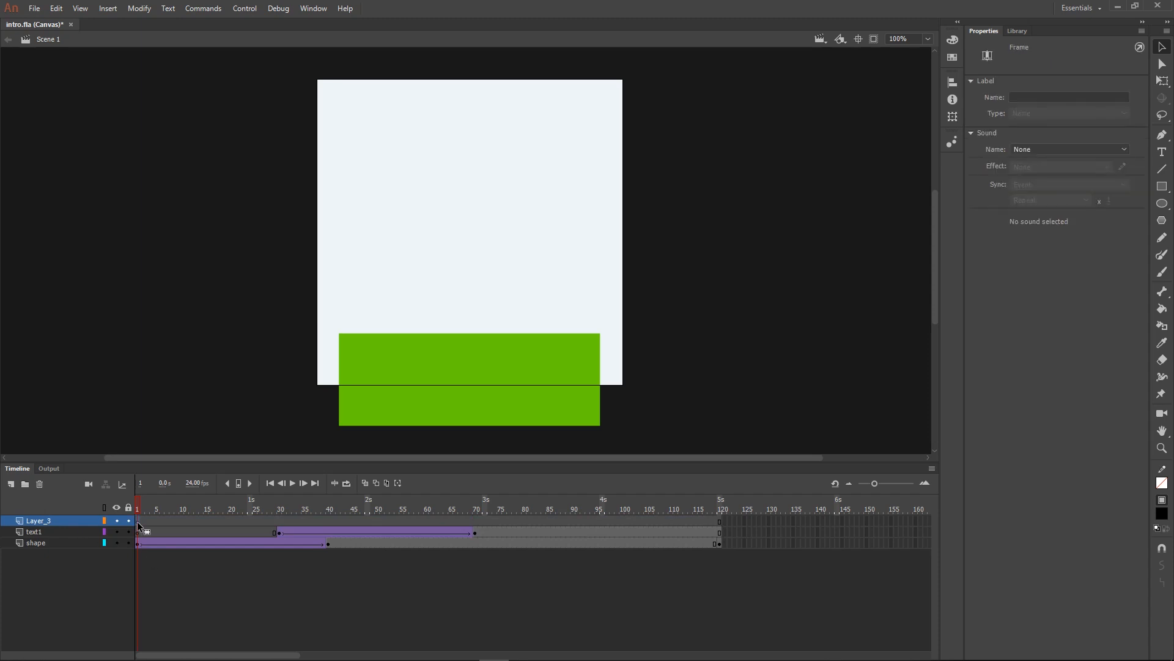
right_click(137, 521)
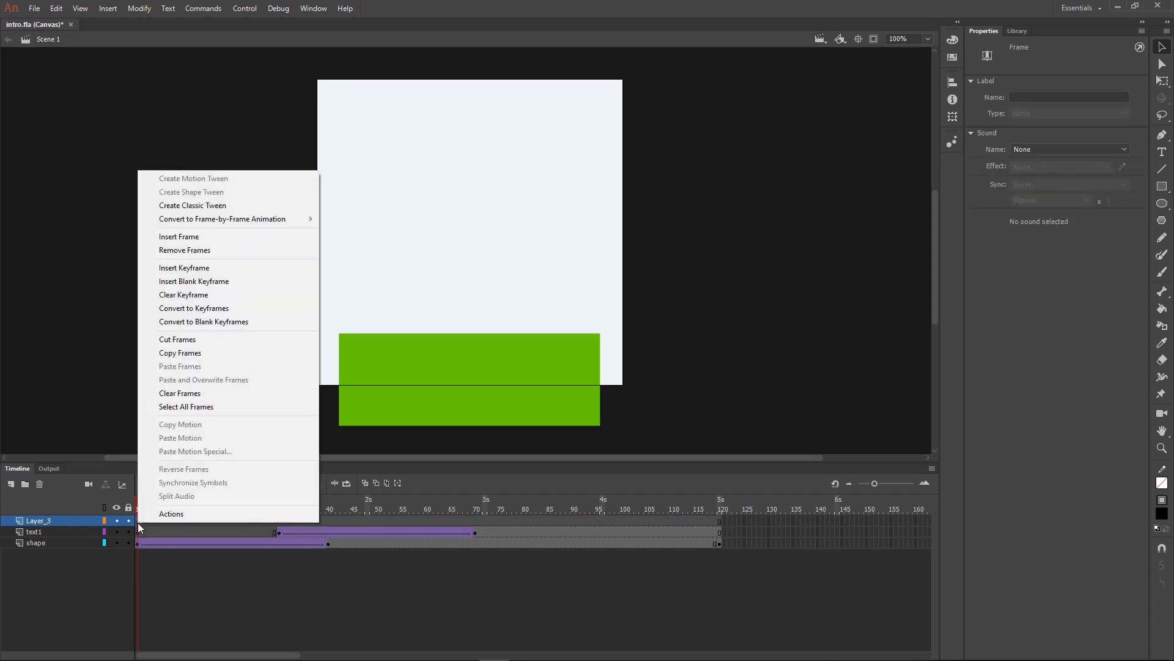
left_click(183, 515)
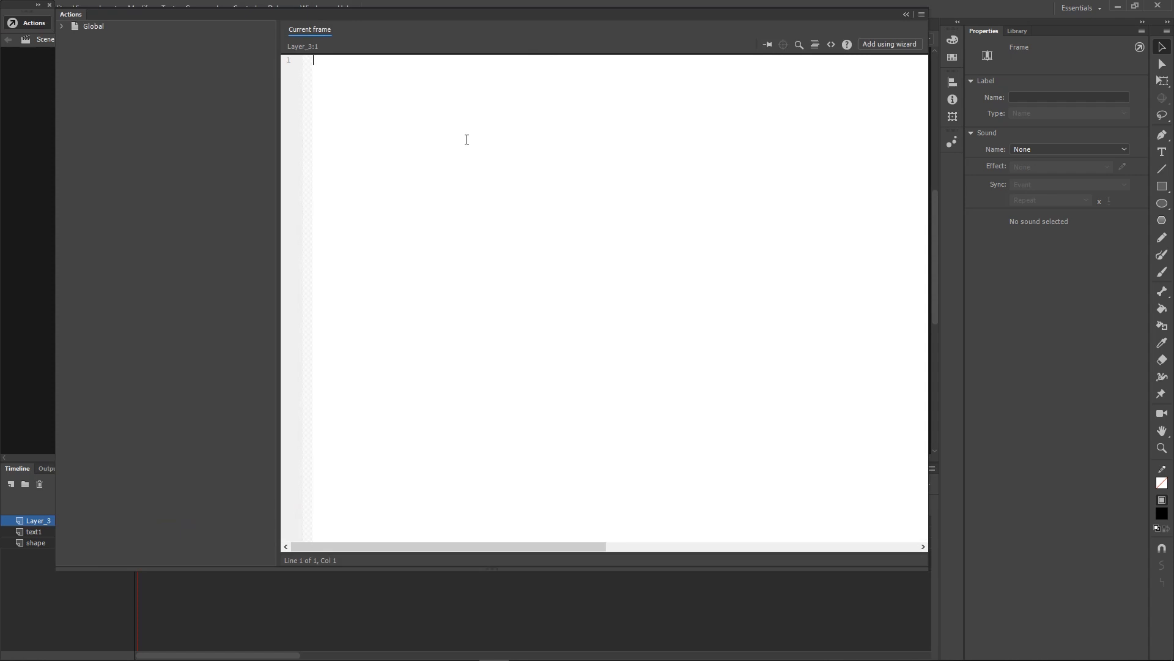
type("th")
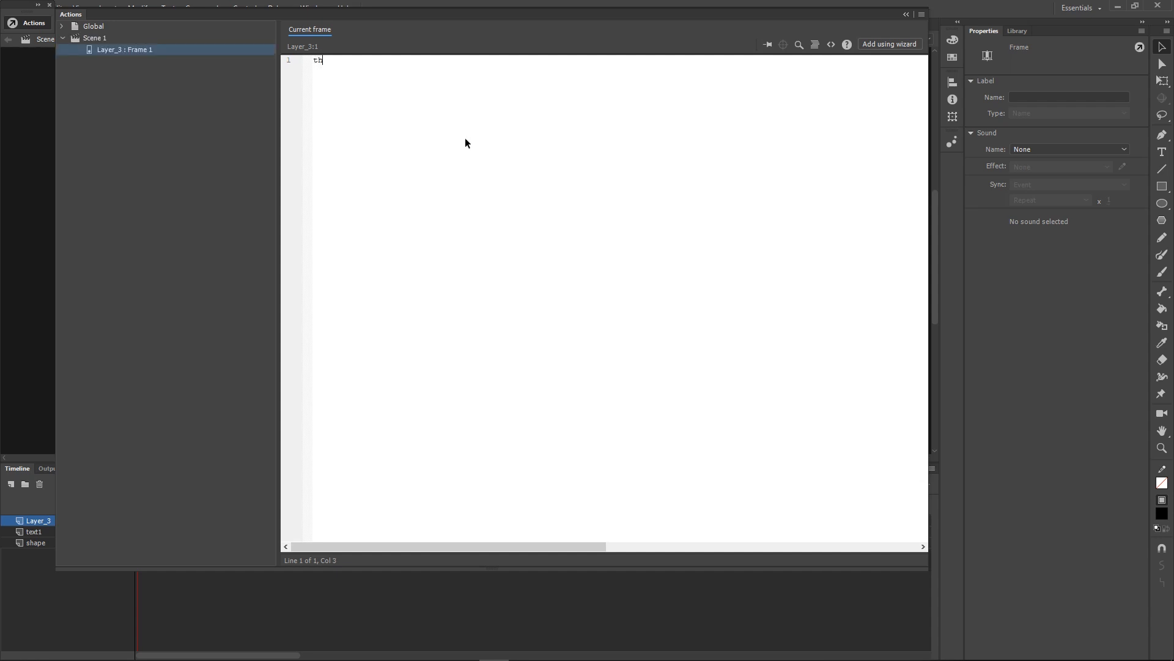
type("is.")
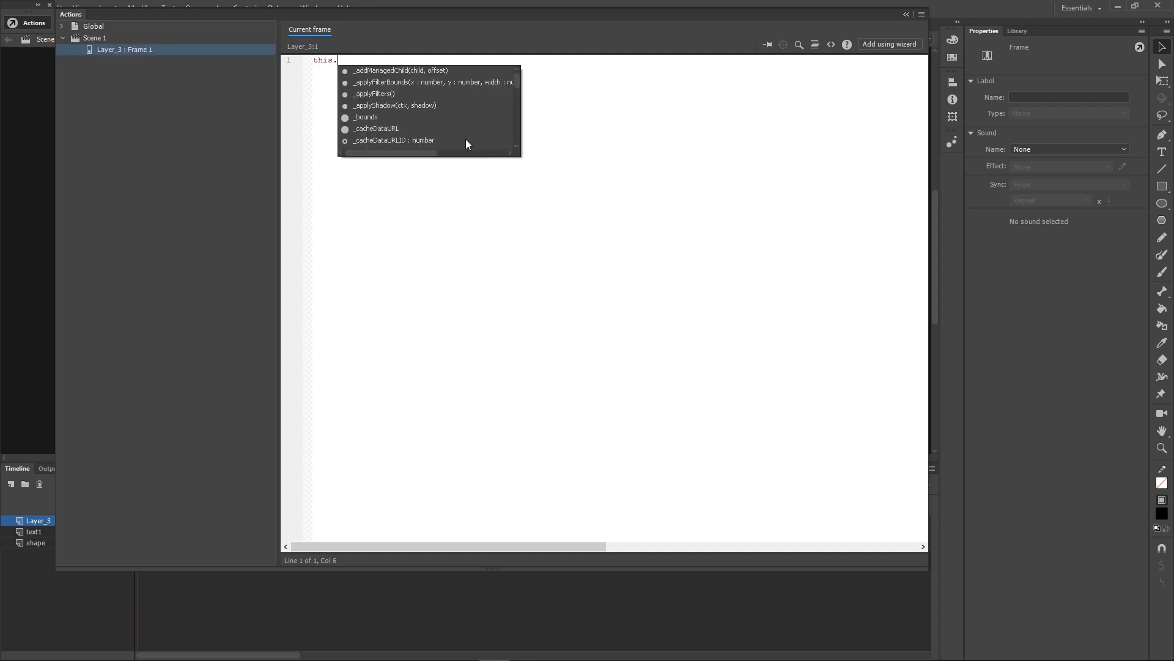
type("stop")
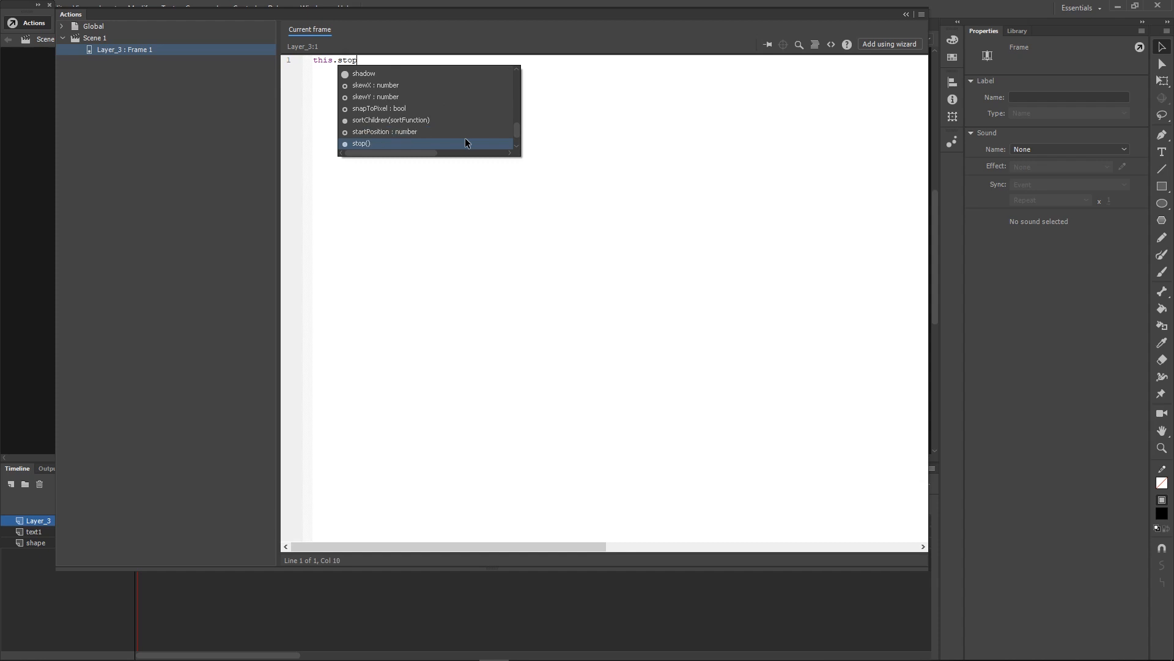
key("Return")
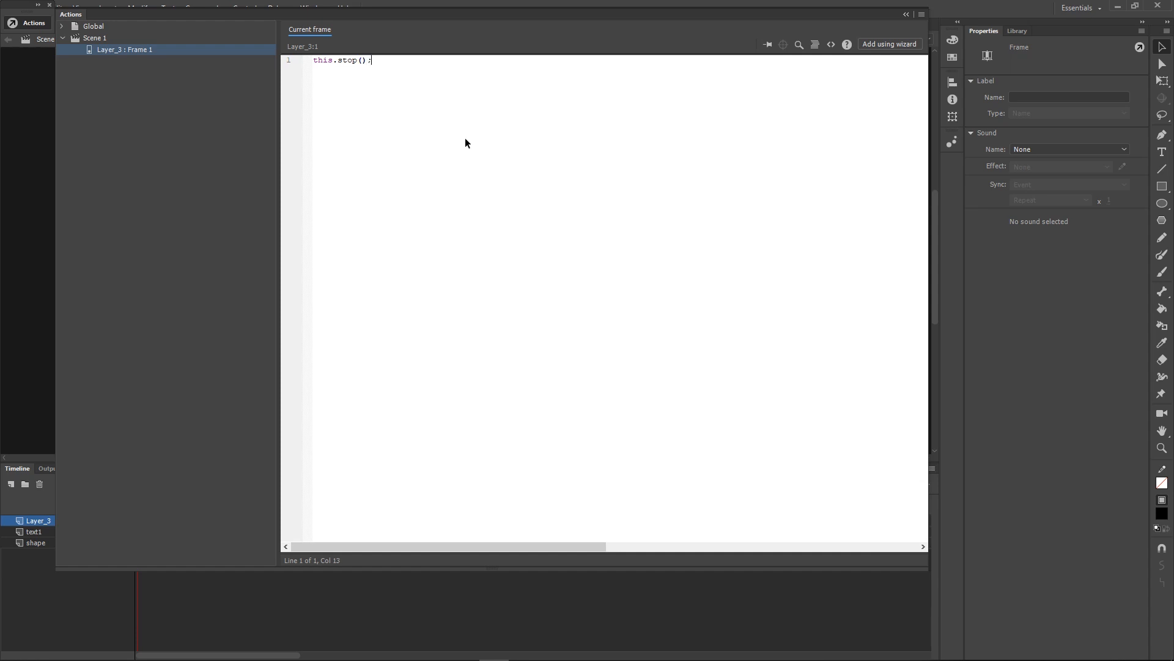
key("BackSpace")
left_click(907, 15)
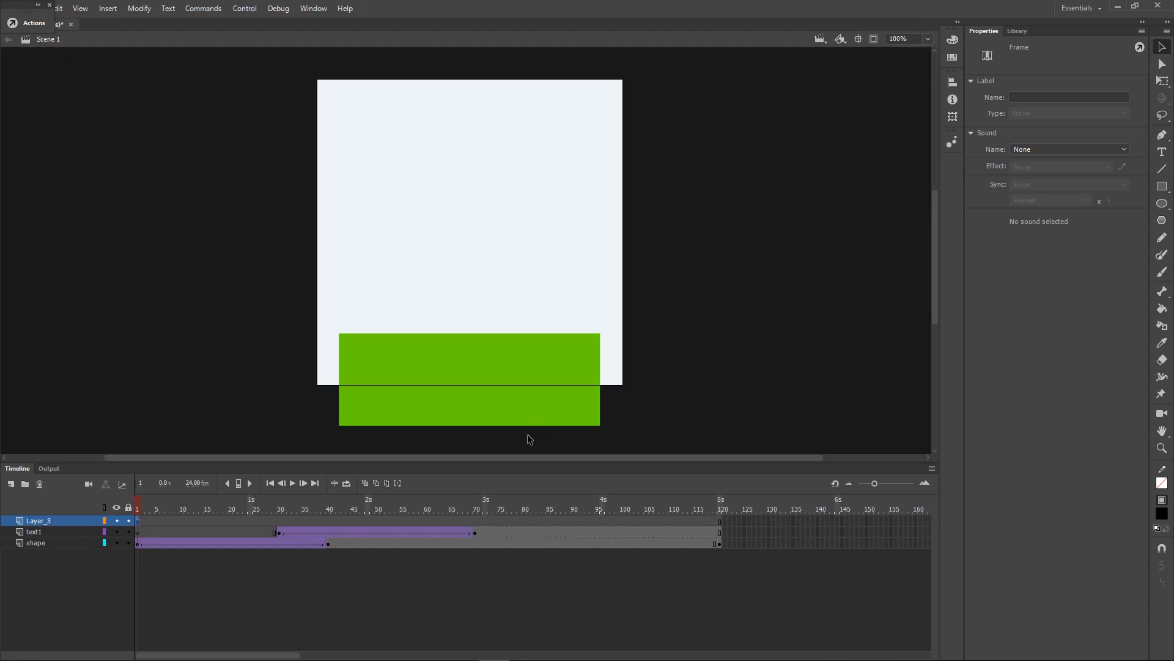
Preview the frames up to about 36 and test in the browser how the stop script affects the animation.
left_click(426, 608)
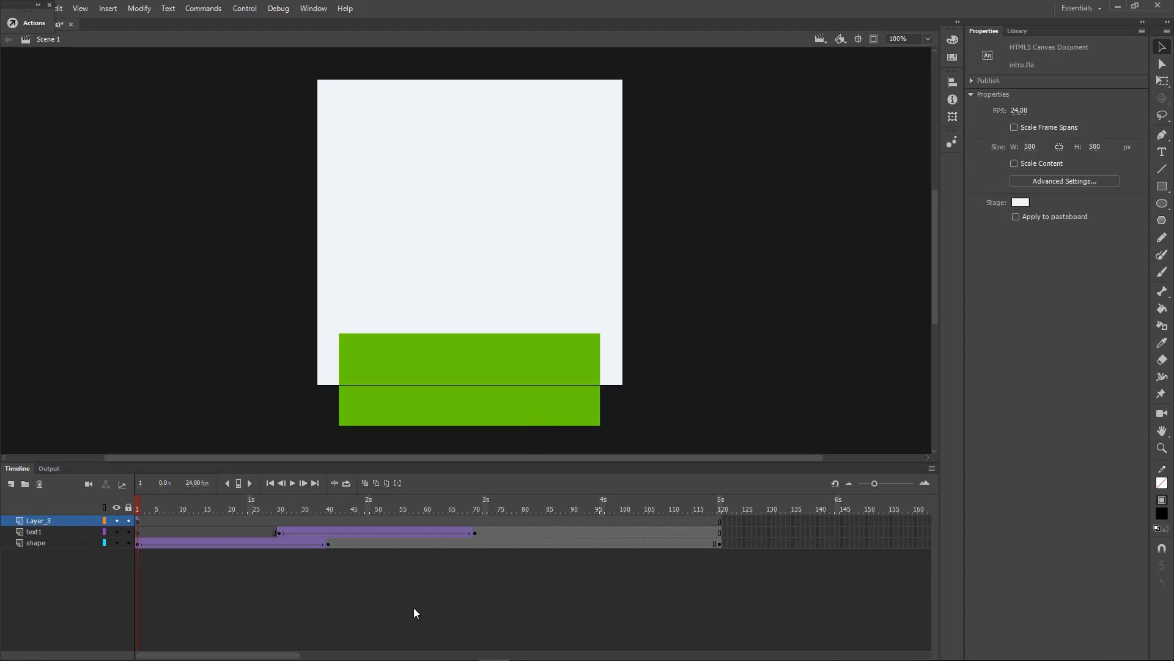
left_click_drag(142, 505, 309, 509)
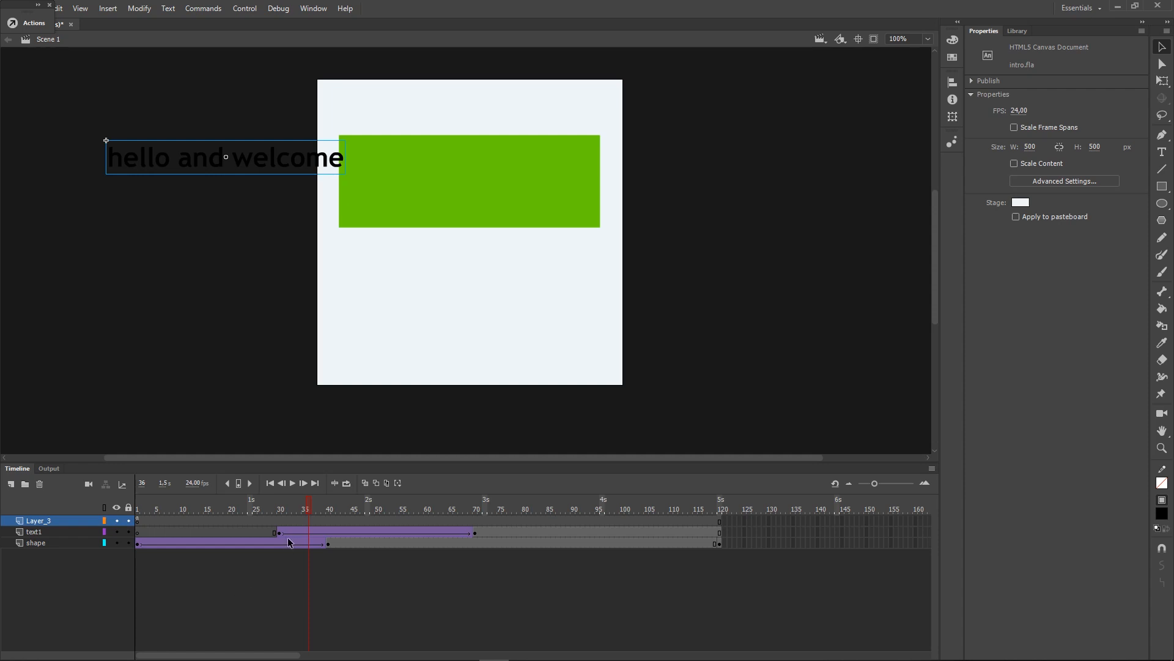
key("ctrl+Return")
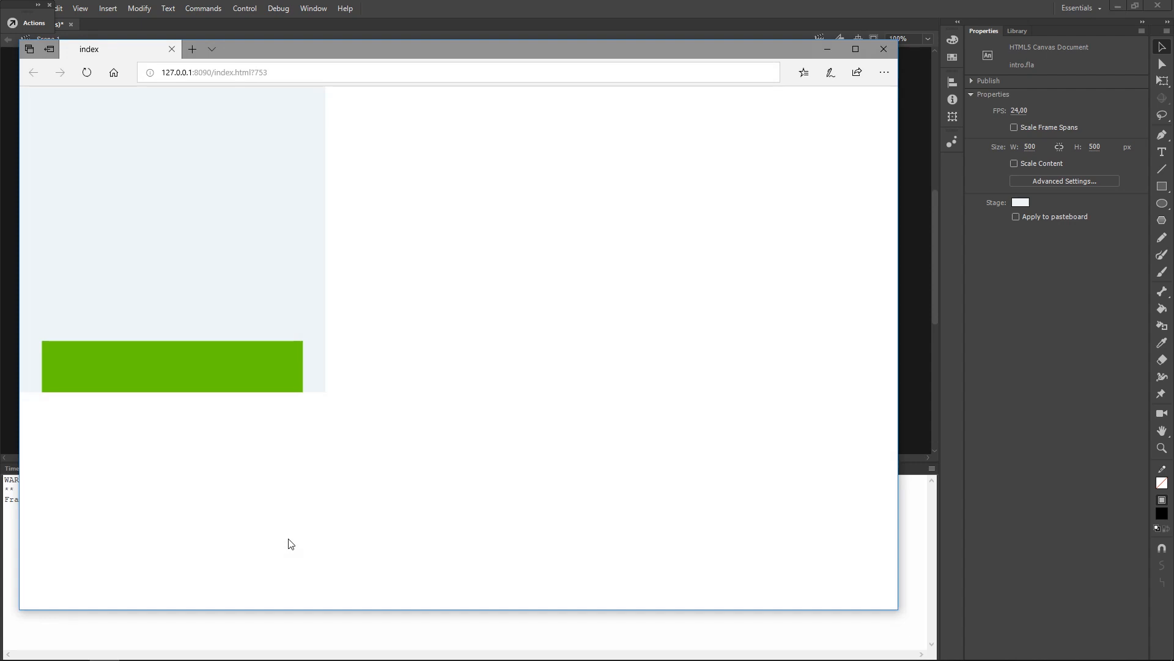
Close the browser test and move the stop script's keyframe on the top layer from frame 1 to frame 120.
left_click(883, 49)
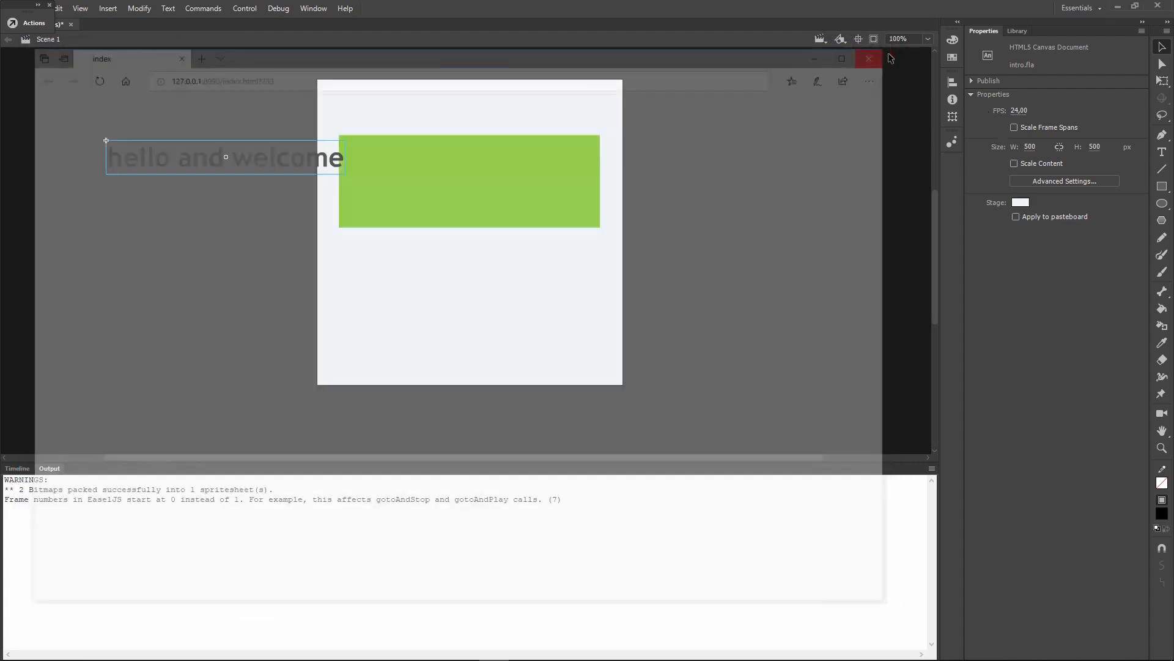
left_click(17, 469)
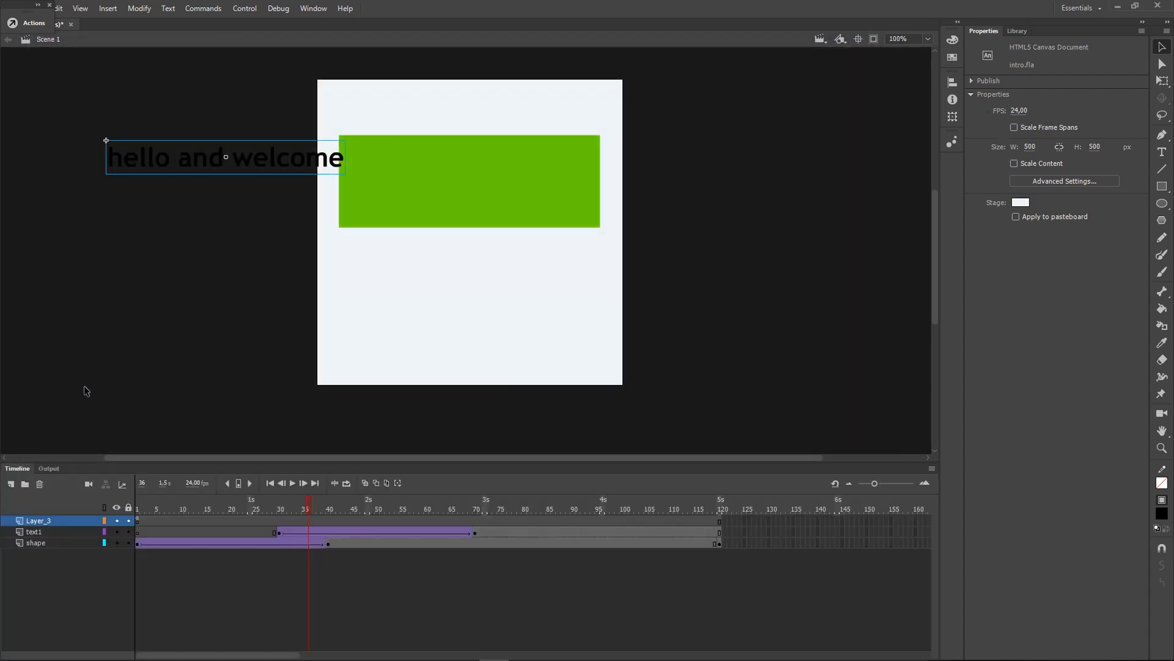
left_click(138, 519)
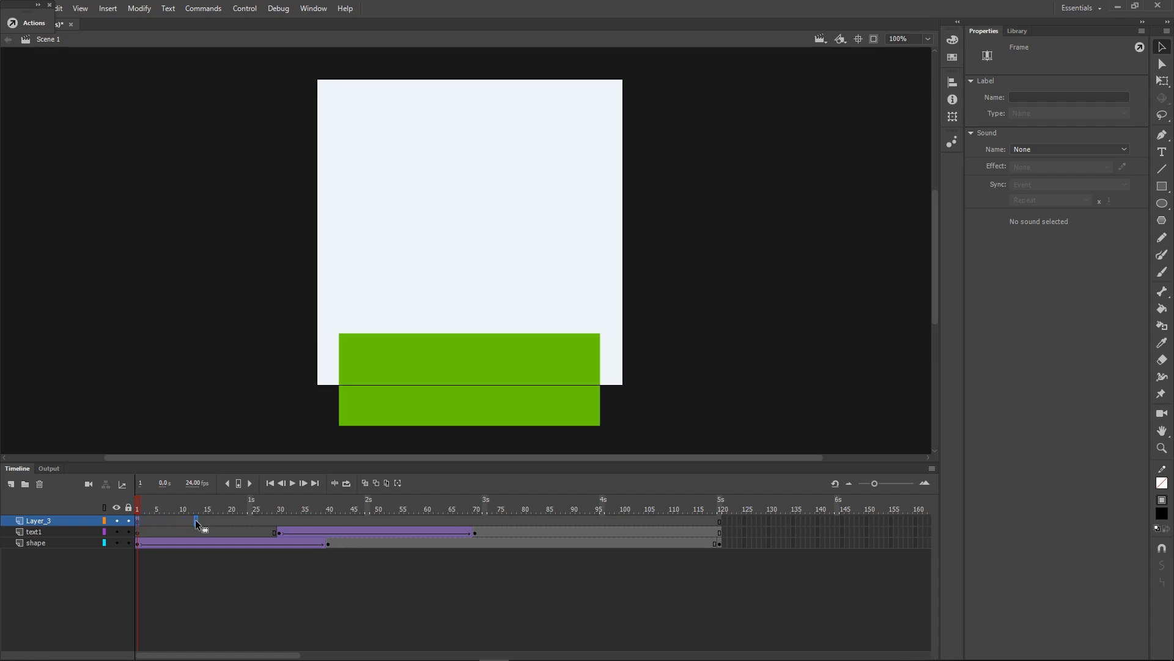
mouse_move(501, 519)
left_mouse_down()
mouse_move(717, 511)
mouse_move(527, 507)
left_mouse_up()
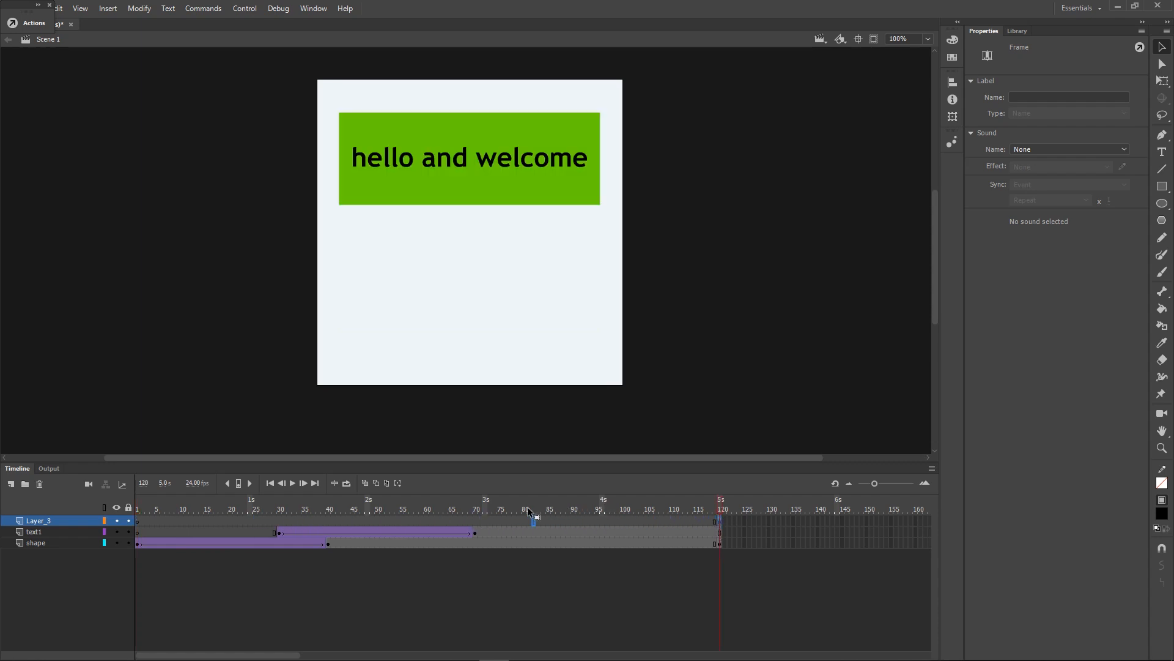
left_click_drag(367, 508, 368, 509)
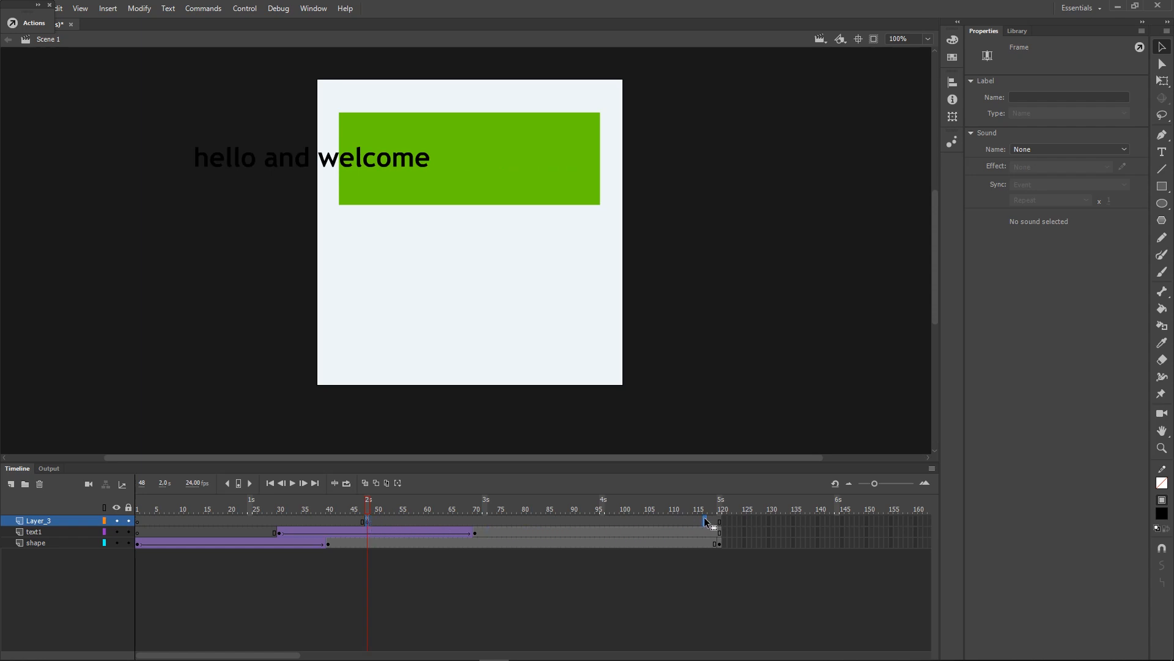
left_click_drag(719, 516, 719, 520)
left_click(699, 563)
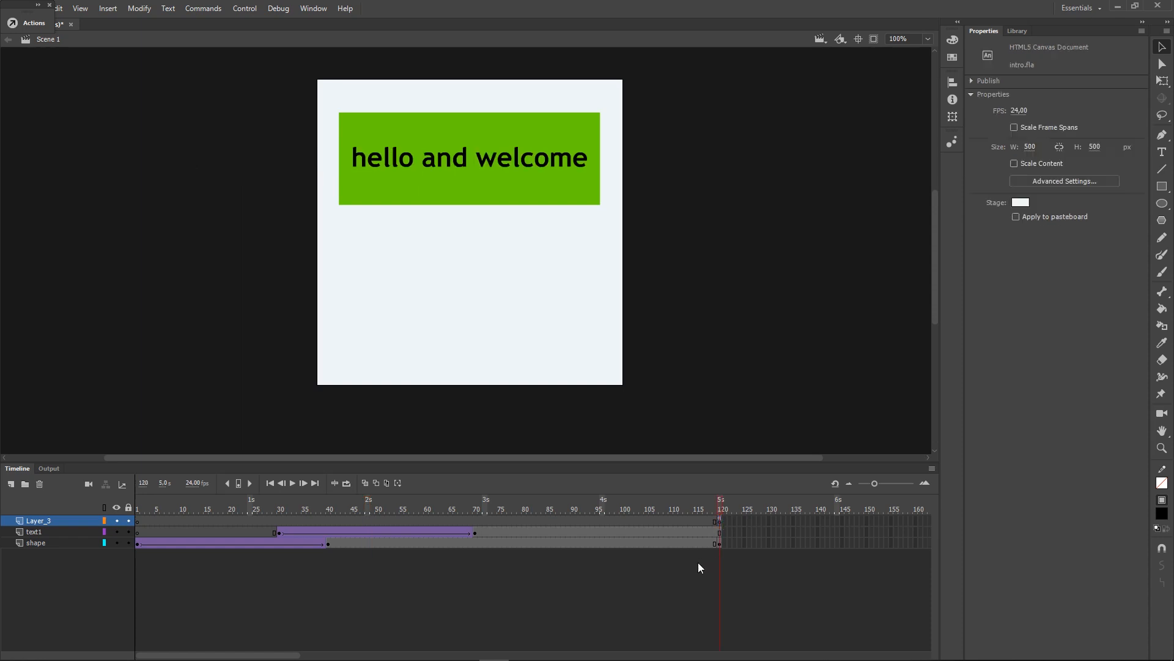
Save the document and test in the browser how the animation plays with the stop script at frame 120.
key("ctrl+s")
key("ctrl+Return")
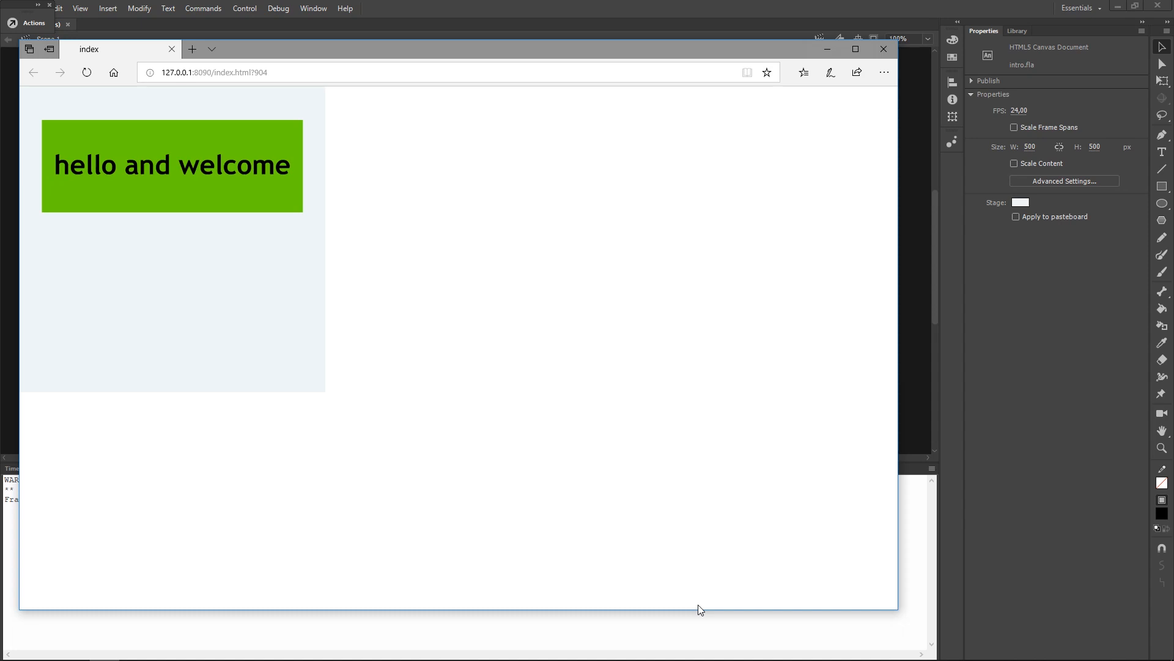
left_click(884, 50)
left_click(17, 468)
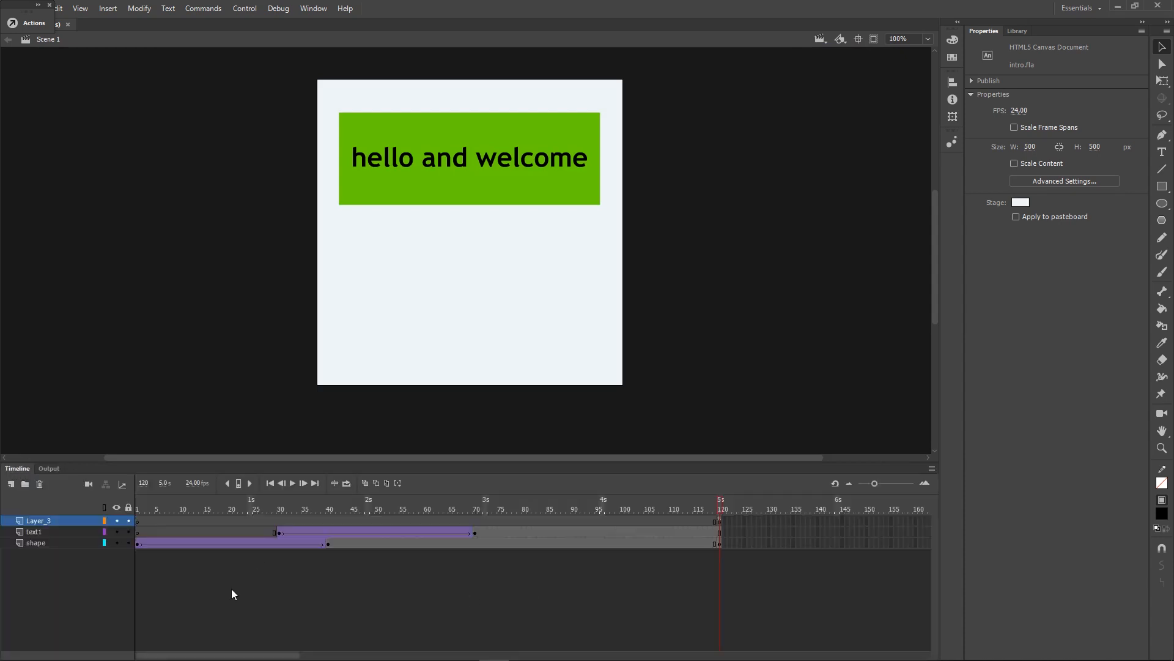
Rename the script layer above text1 as "code".
double_click(32, 518)
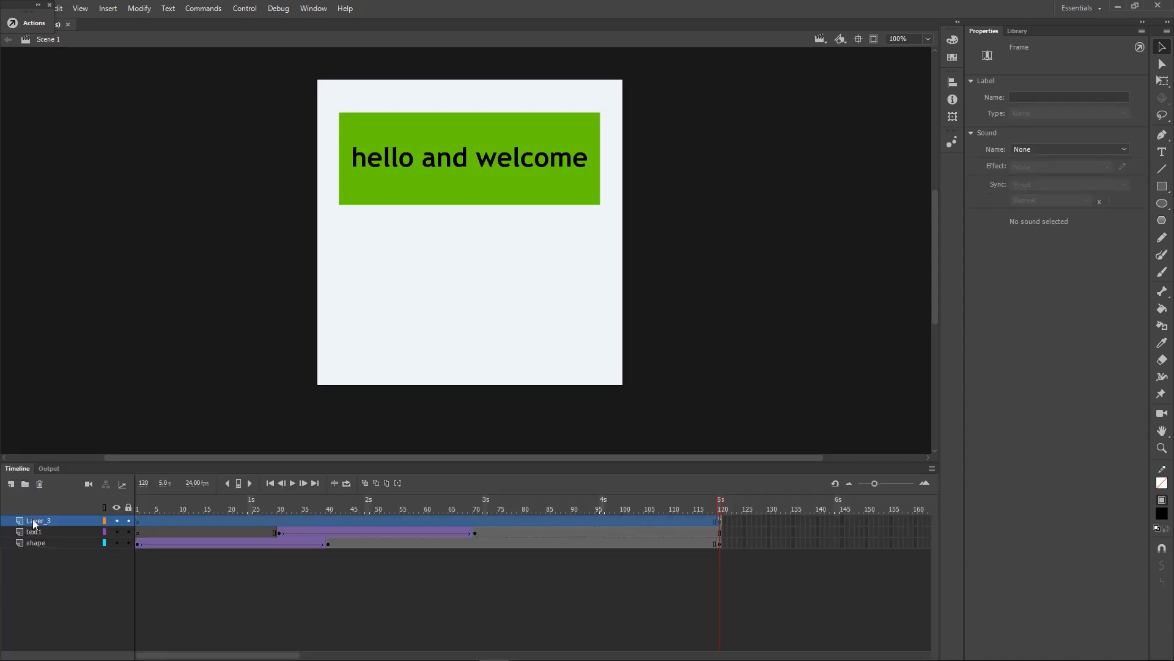
type("code")
left_click(68, 607)
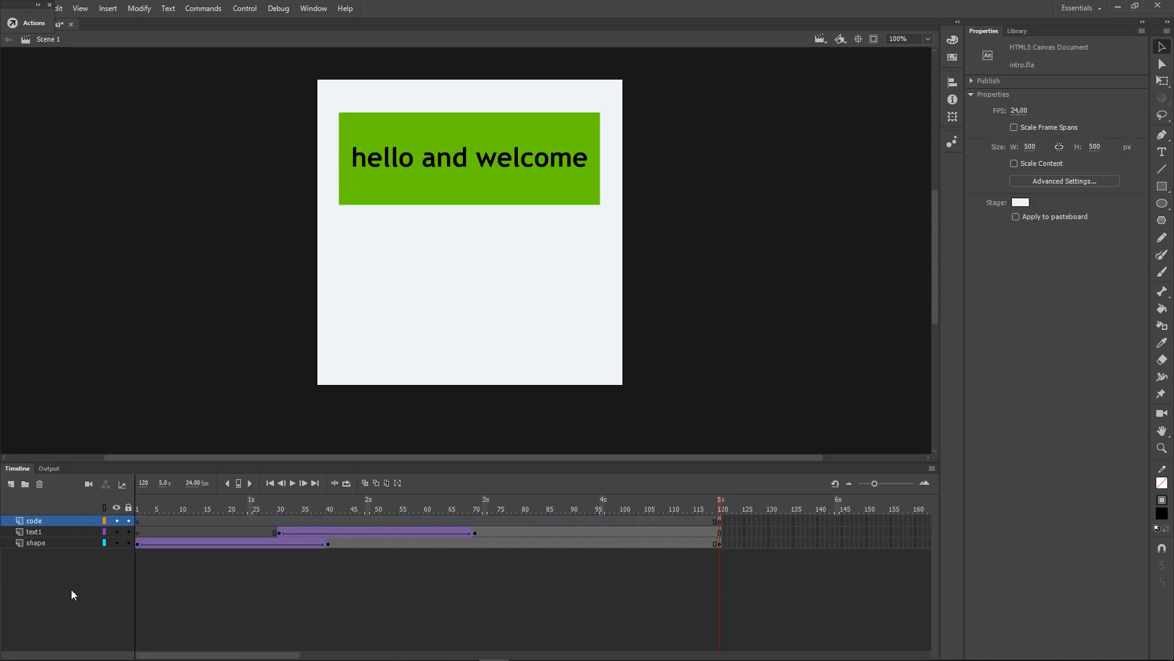
left_click(34, 530)
left_click(35, 524)
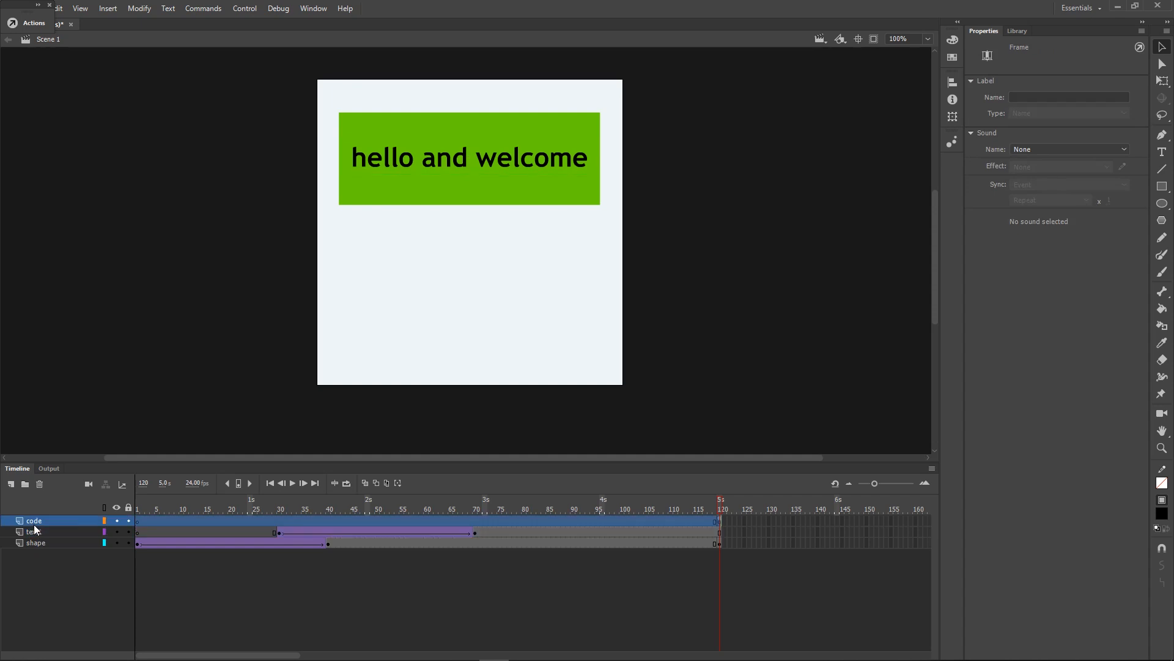
left_click(64, 576)
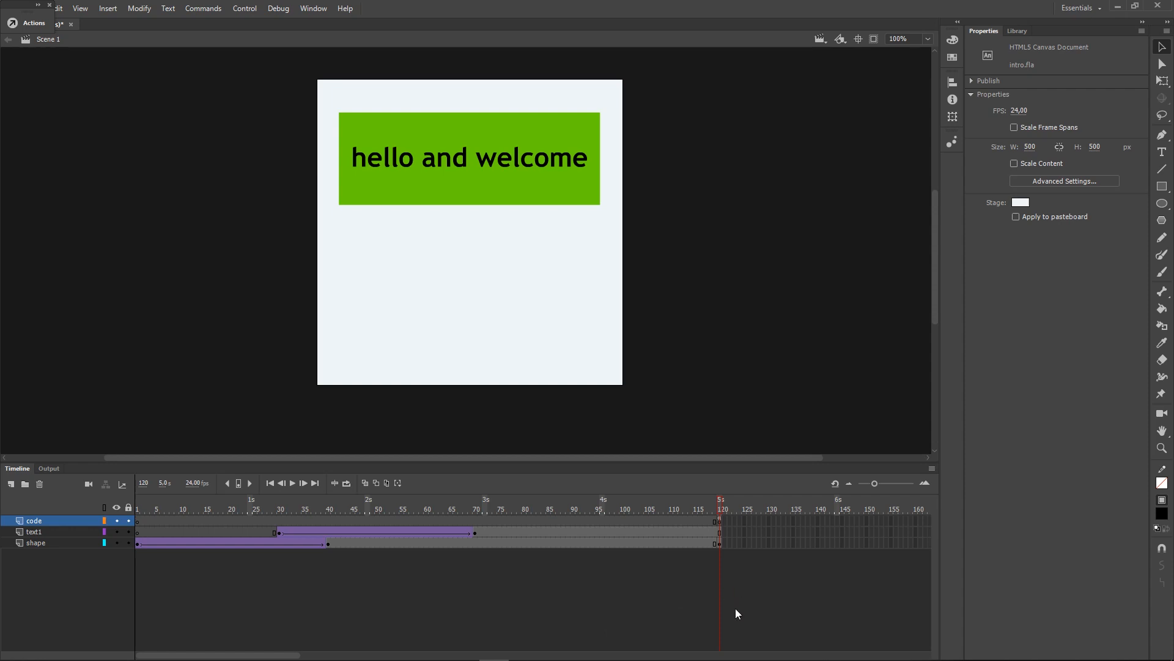
Review the script attached to frame 120 of the code layer, then collapse the script editor.
left_click(720, 522)
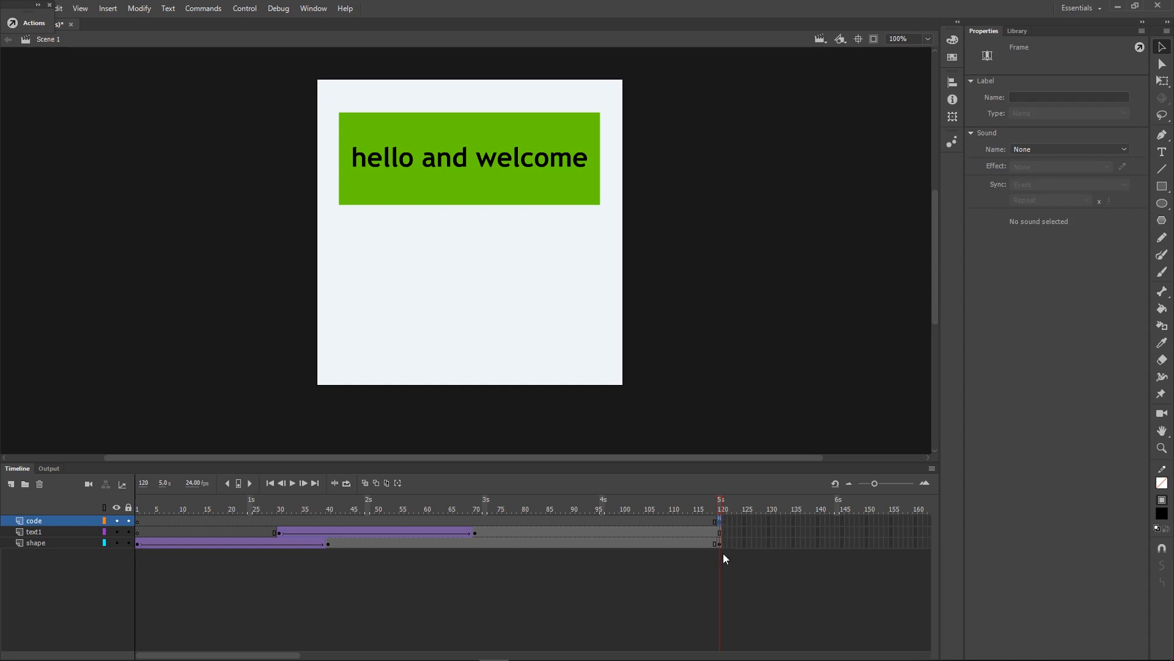
right_click(720, 520)
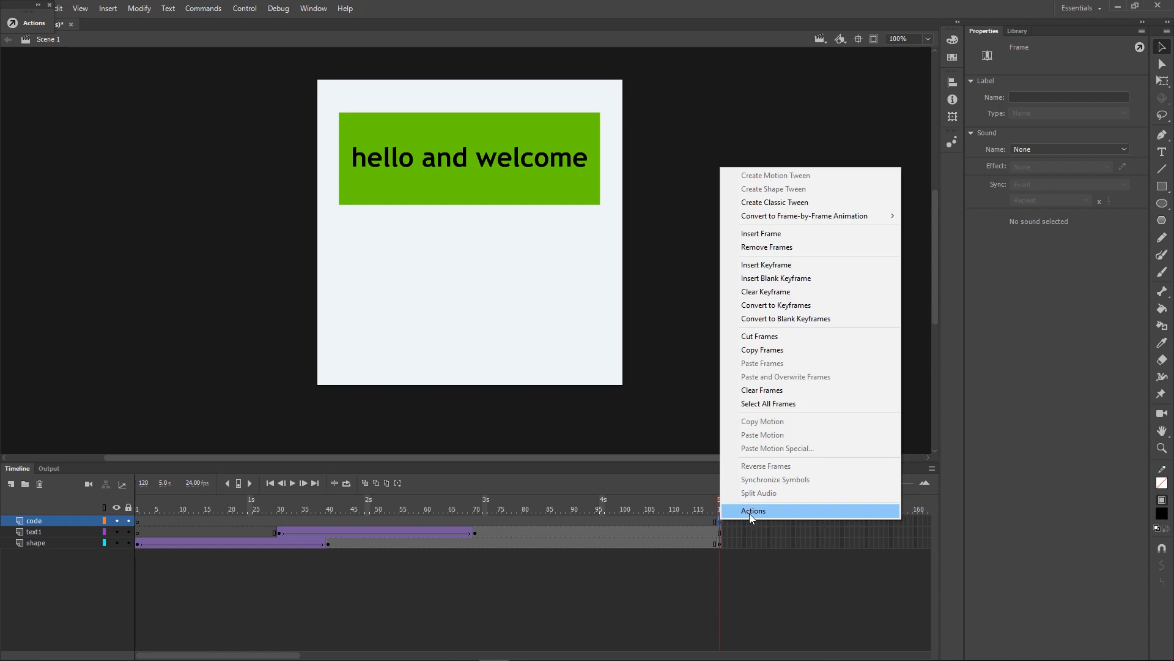
left_click(750, 513)
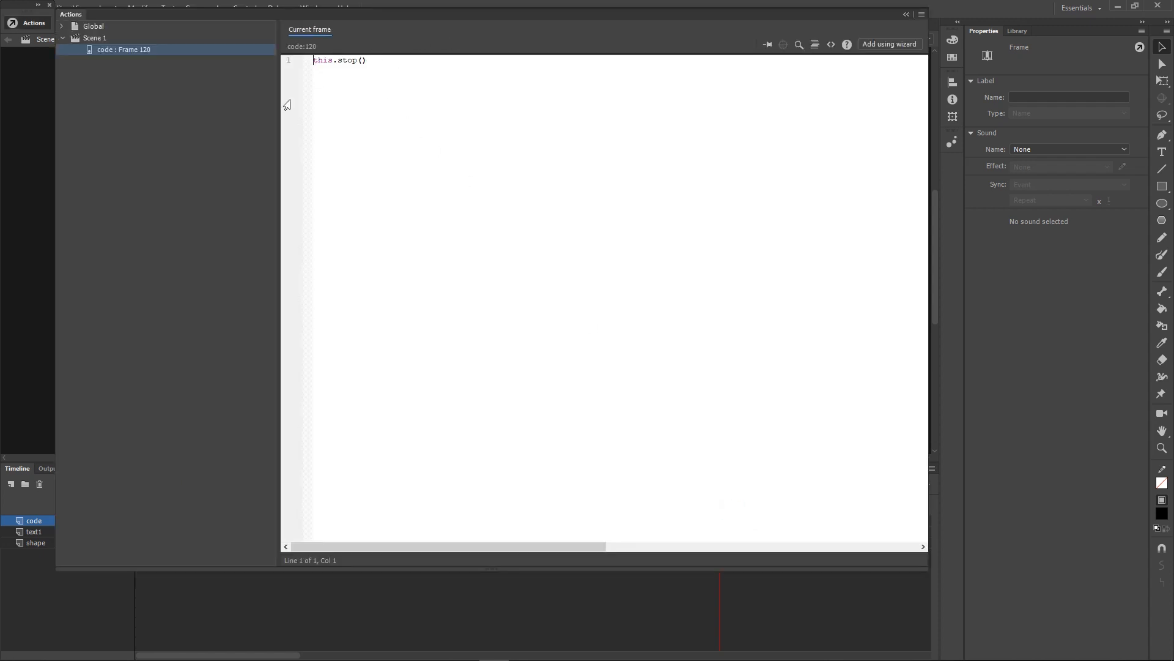
left_click(394, 62)
left_click(906, 15)
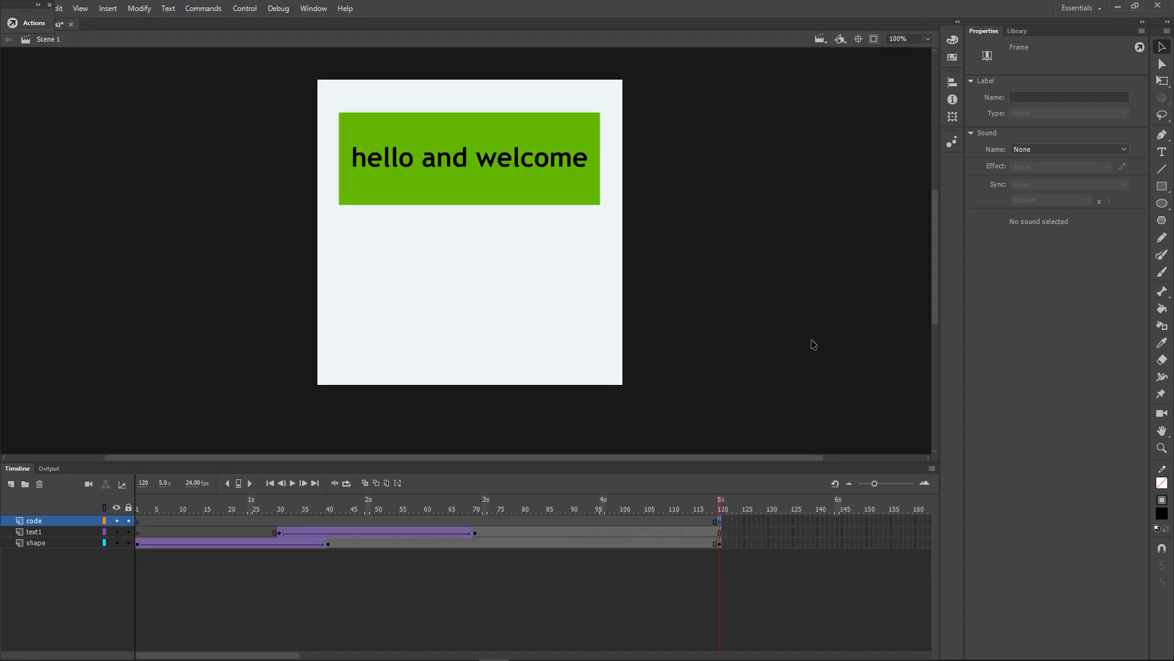
key("F9")
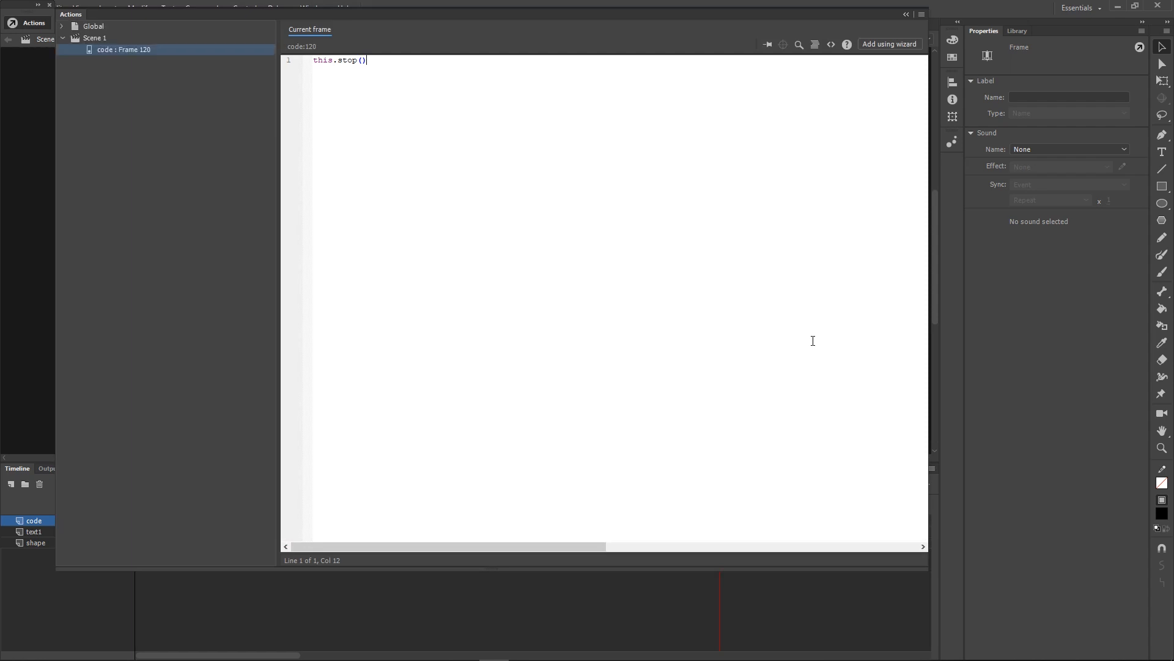
left_click(907, 15)
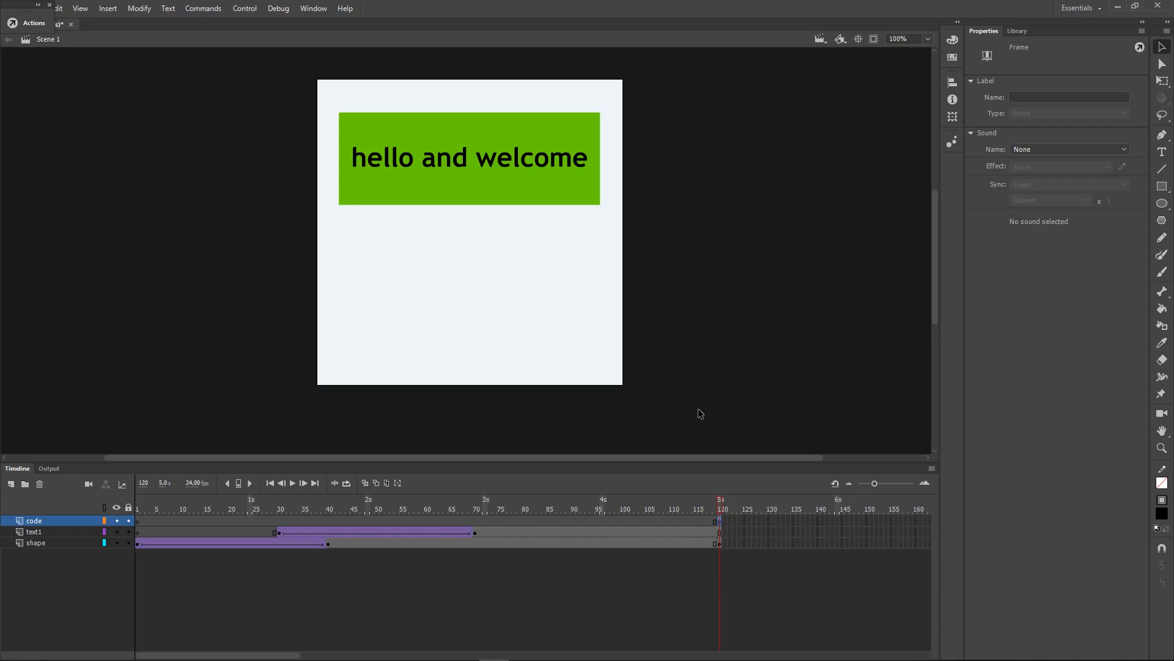
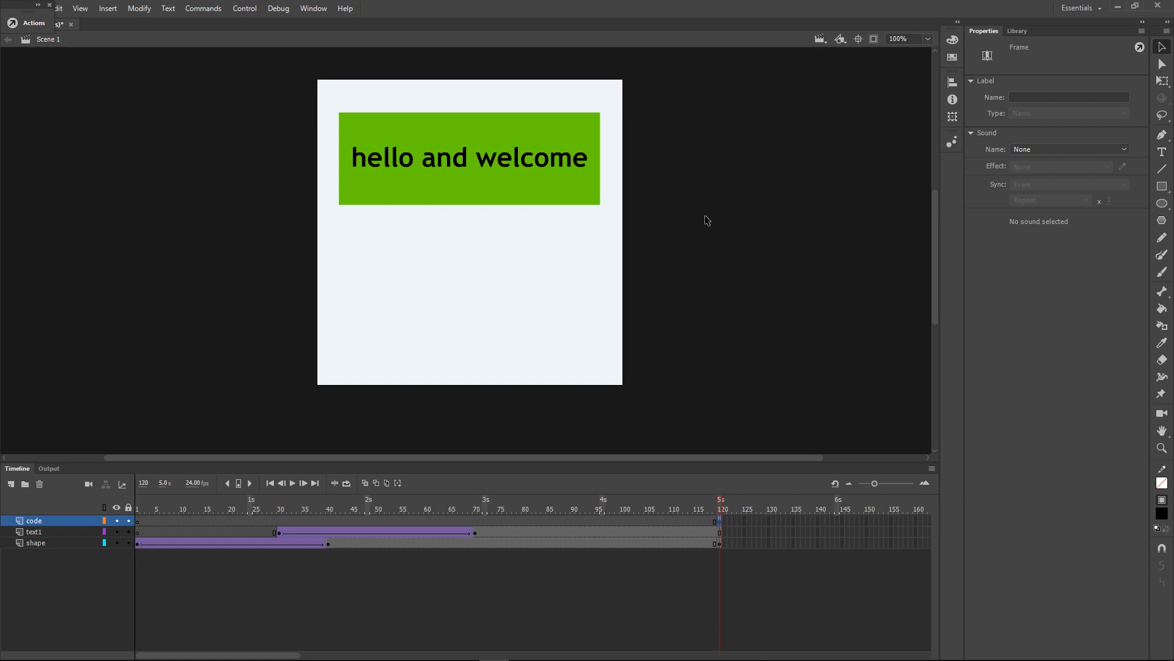
Inspect the ease curve of the shape layer's tween without changing it, and preview the rectangle's motion up to frame 20.
left_click(138, 543)
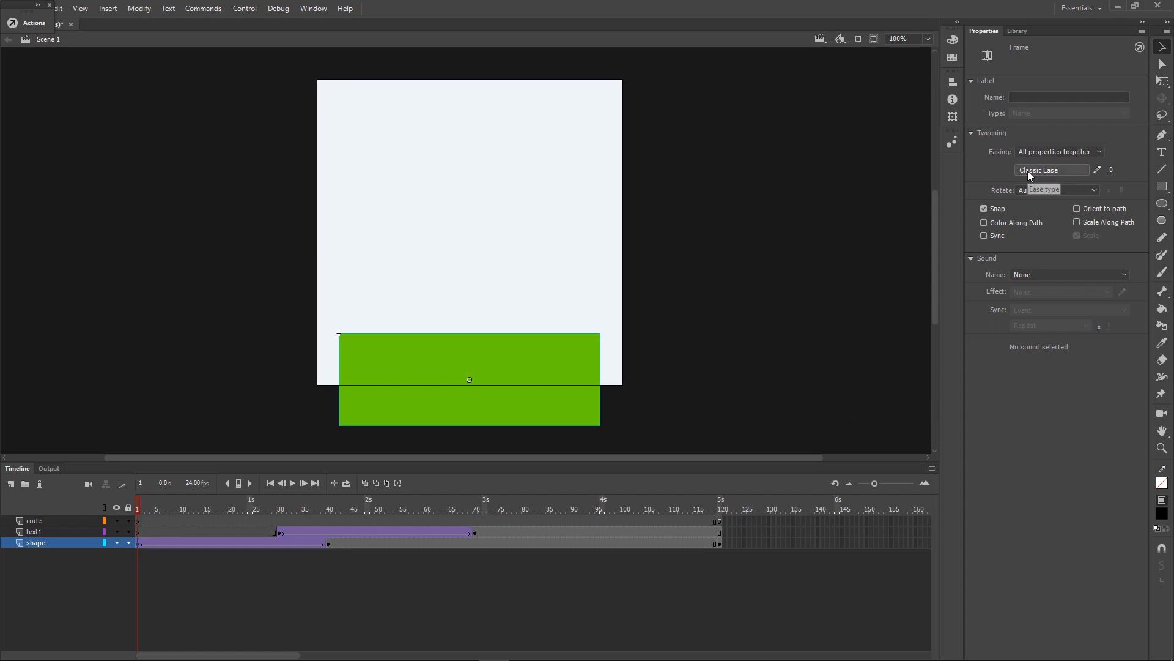
left_click(1098, 170)
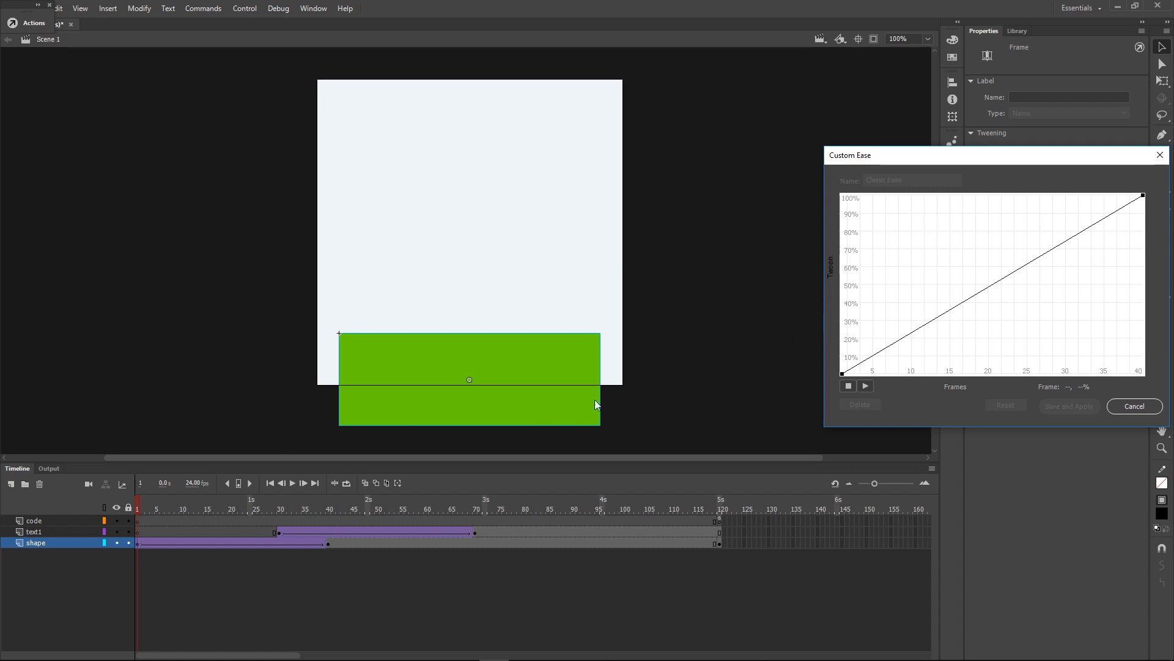
left_click(1140, 408)
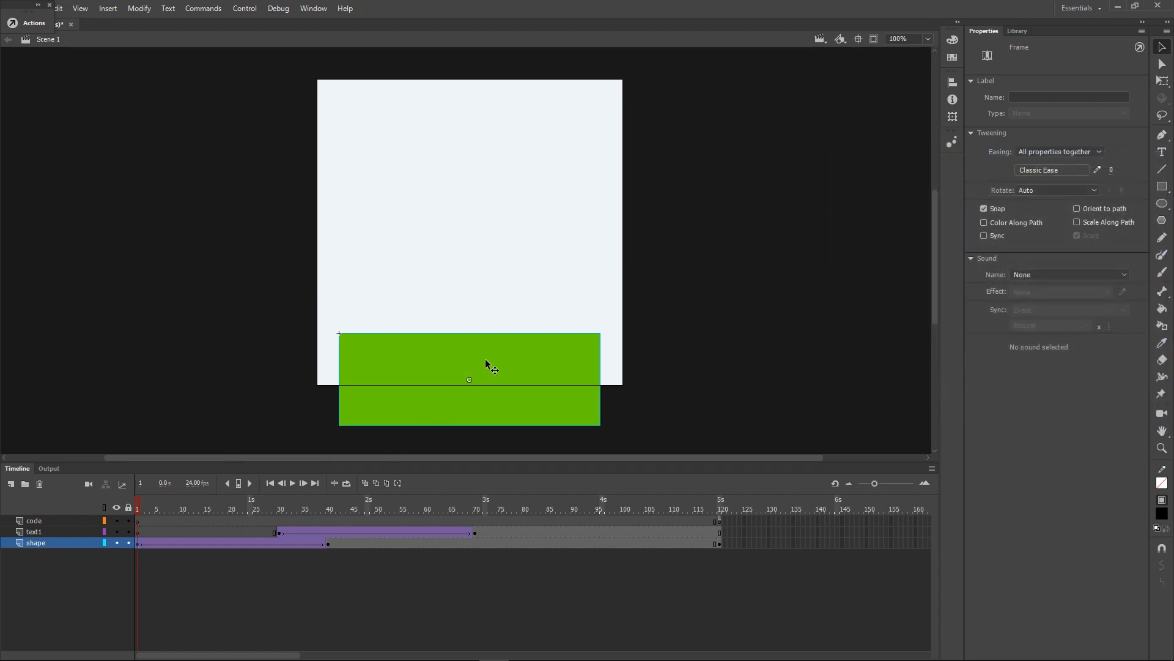
left_click_drag(133, 504, 232, 508)
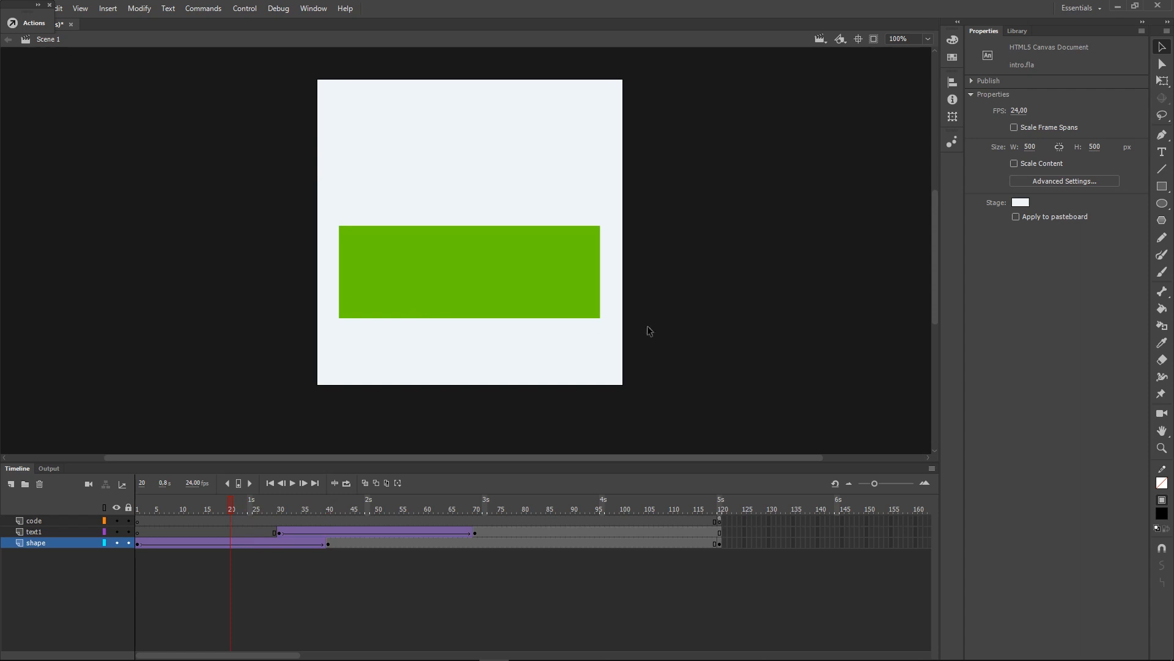
Give the shape layer's tween a custom S-shaped ease, extending horizontal handles to about frame 29 at 0% and frame 14 at 100%, and apply it.
left_click(139, 543)
left_click(1096, 171)
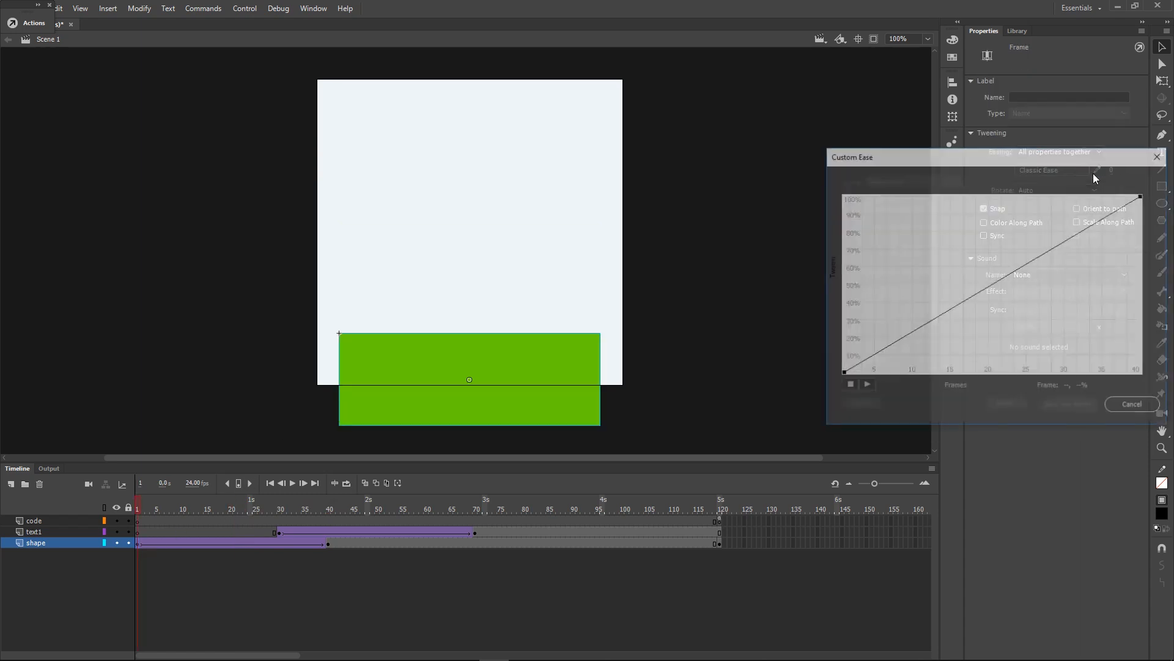
left_click(843, 374)
left_click_drag(943, 315, 1061, 395)
left_click_drag(1143, 195, 939, 161)
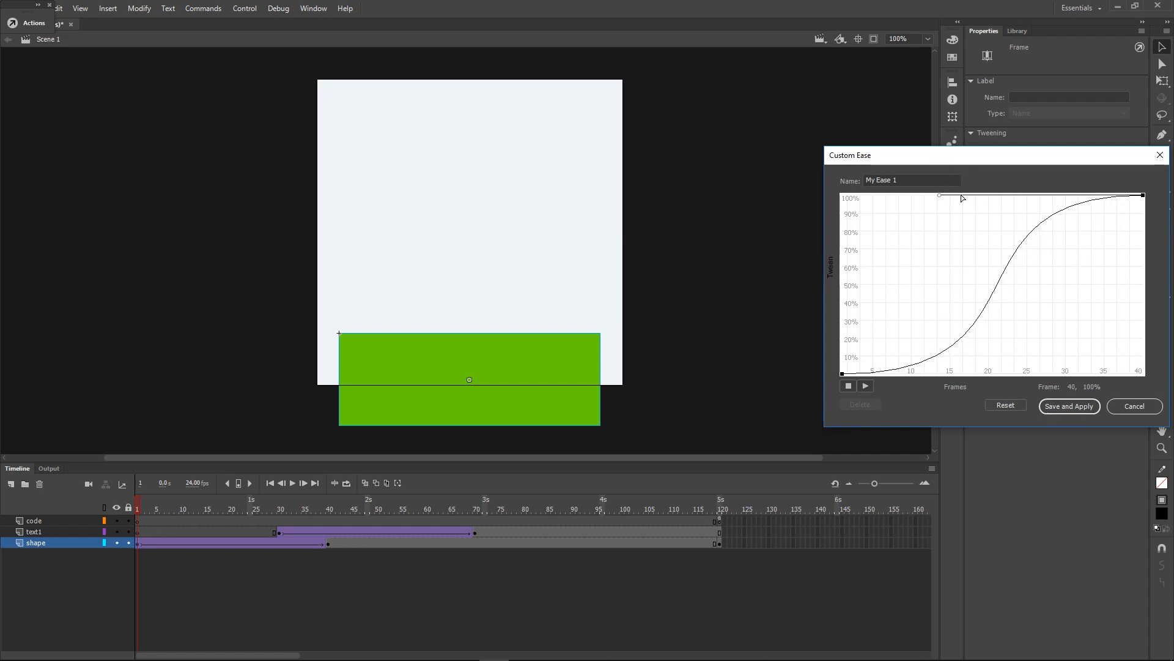
left_click(843, 374)
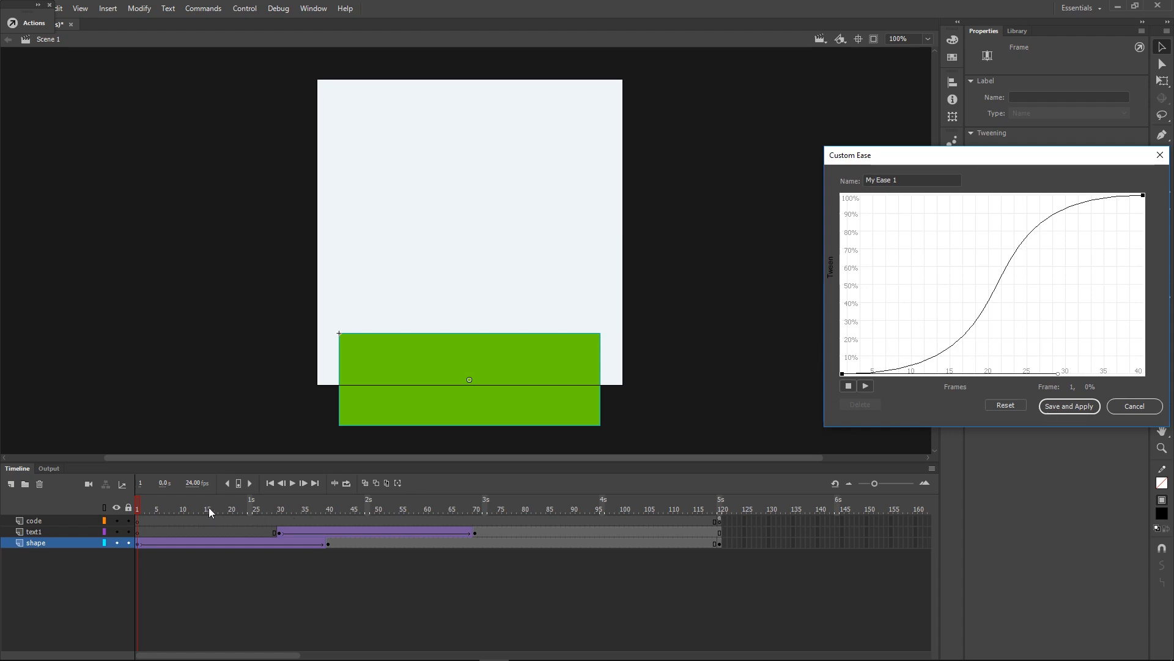
left_click(249, 509)
left_click(1069, 406)
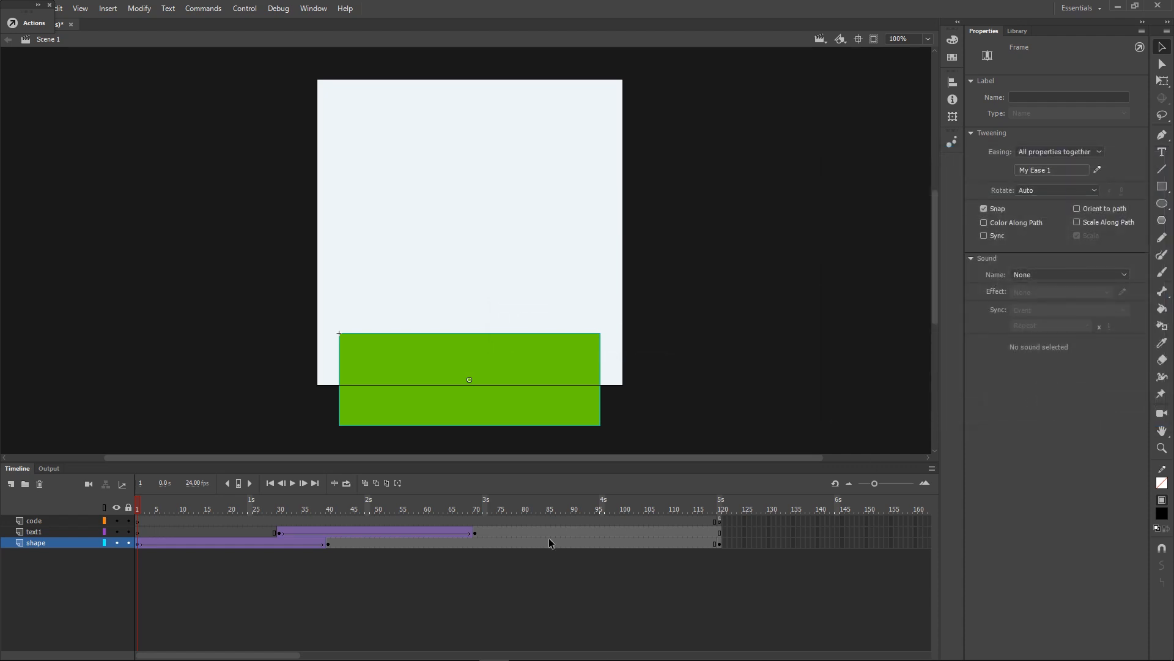
Test the rectangle's eased motion in the browser and return to the timeline.
key("ctrl+Return")
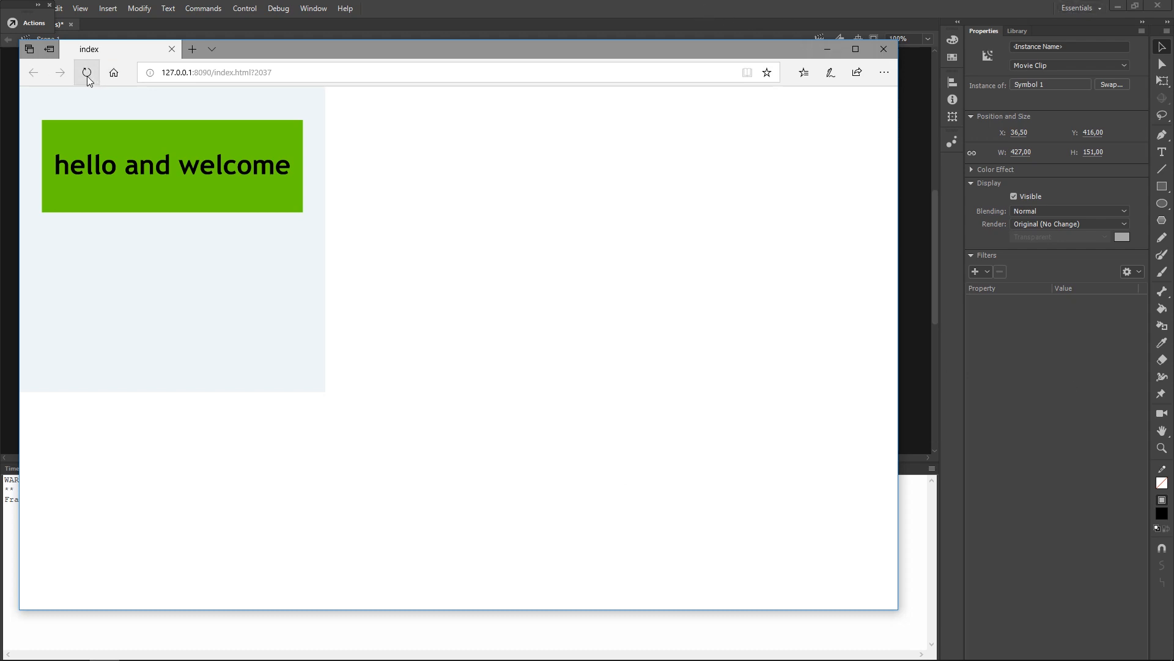
left_click(826, 52)
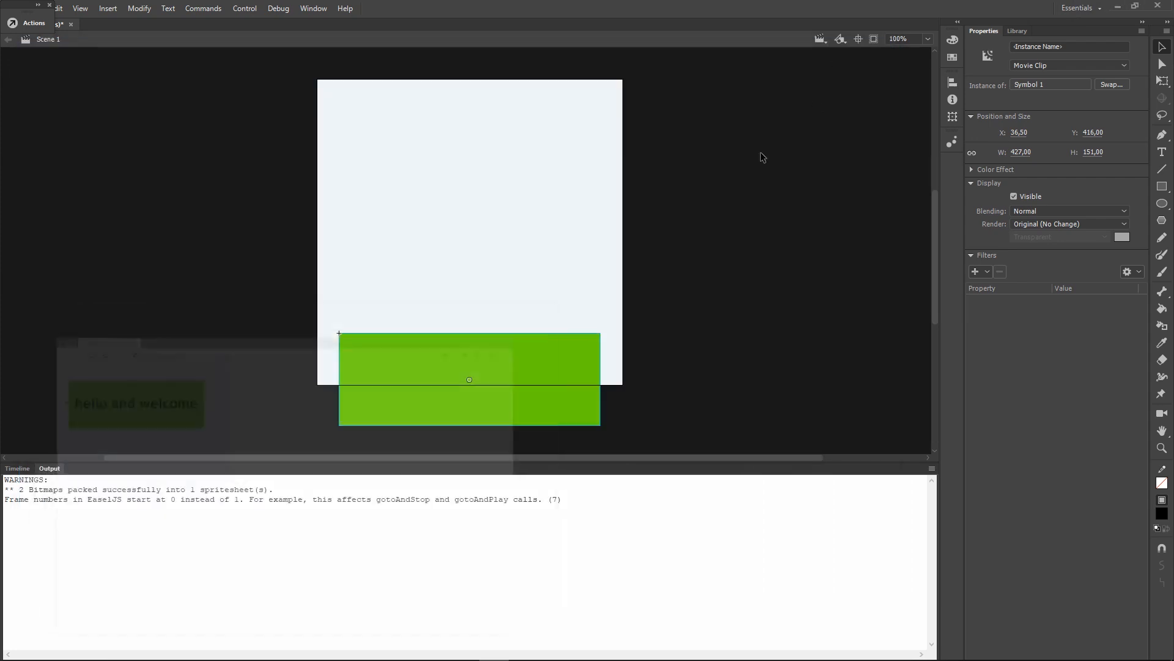
left_click(17, 468)
left_click(93, 392)
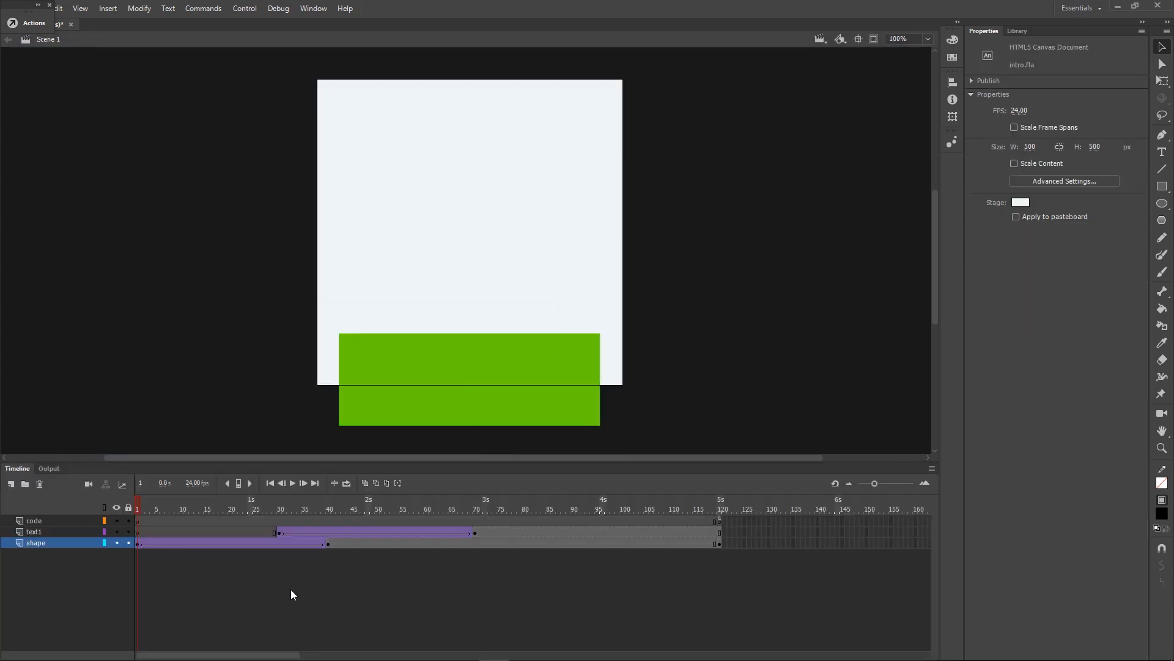
Delete the code layer with its stop script and test the animation without it in the browser.
left_click(38, 522)
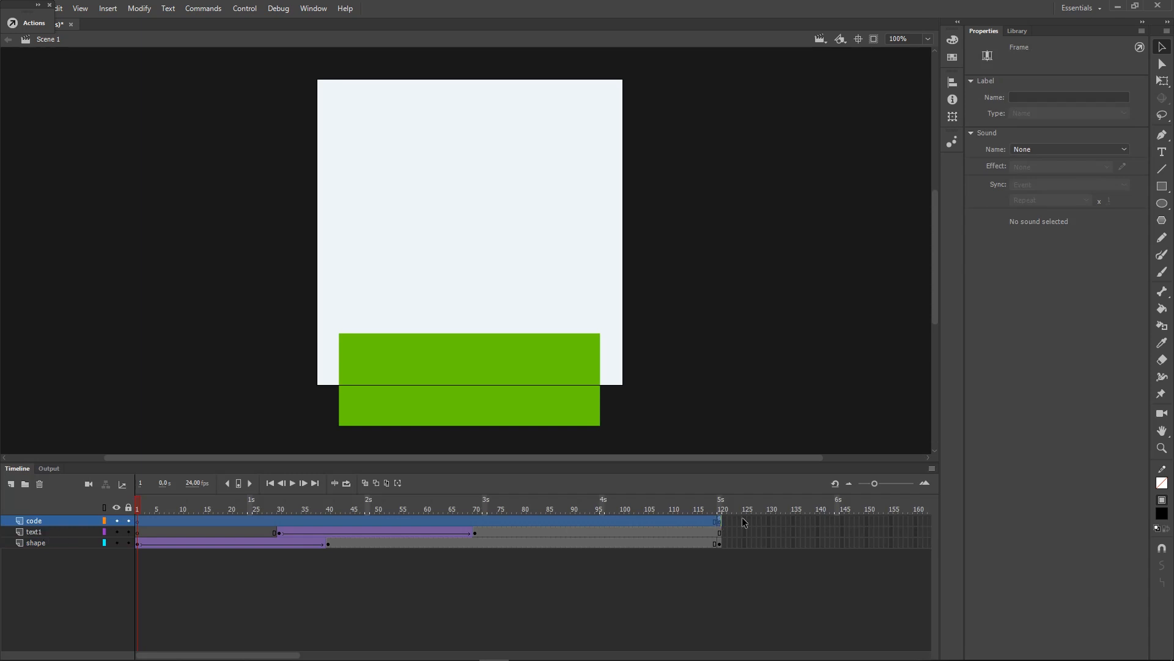
left_click(720, 521)
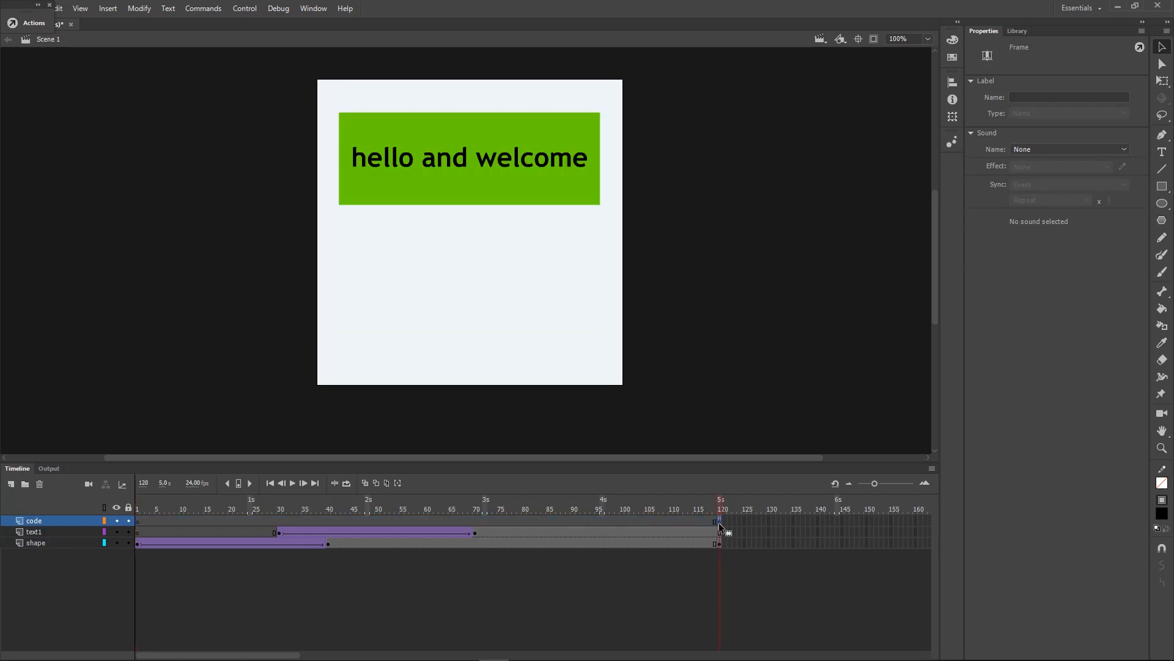
left_click(39, 484)
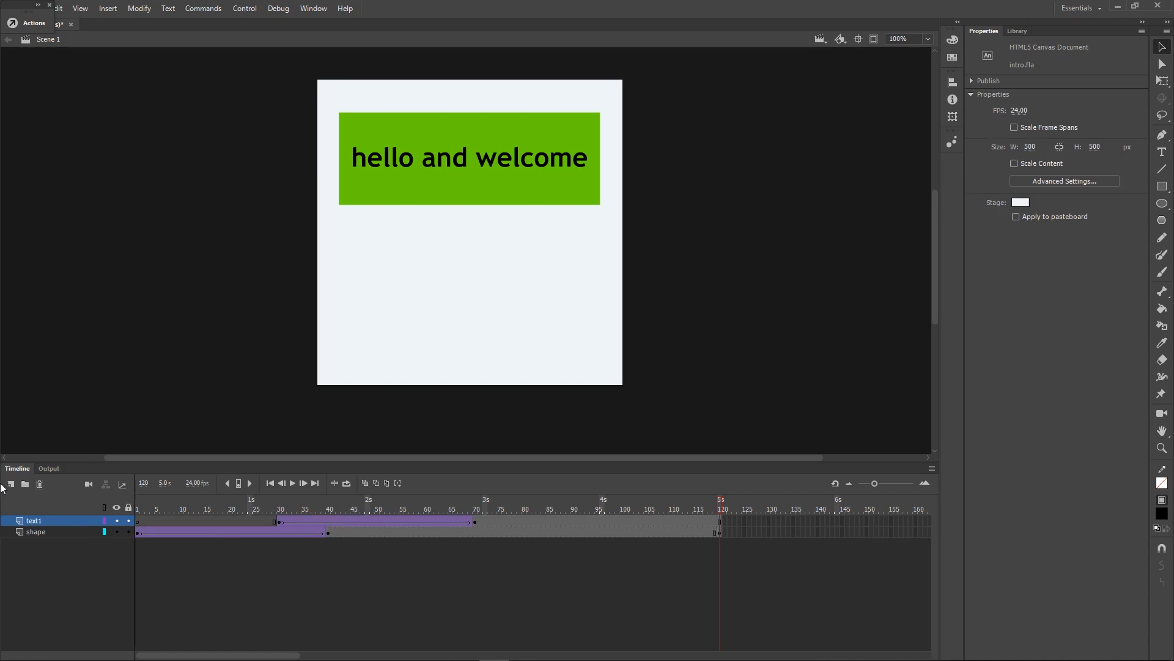
key("ctrl+Return")
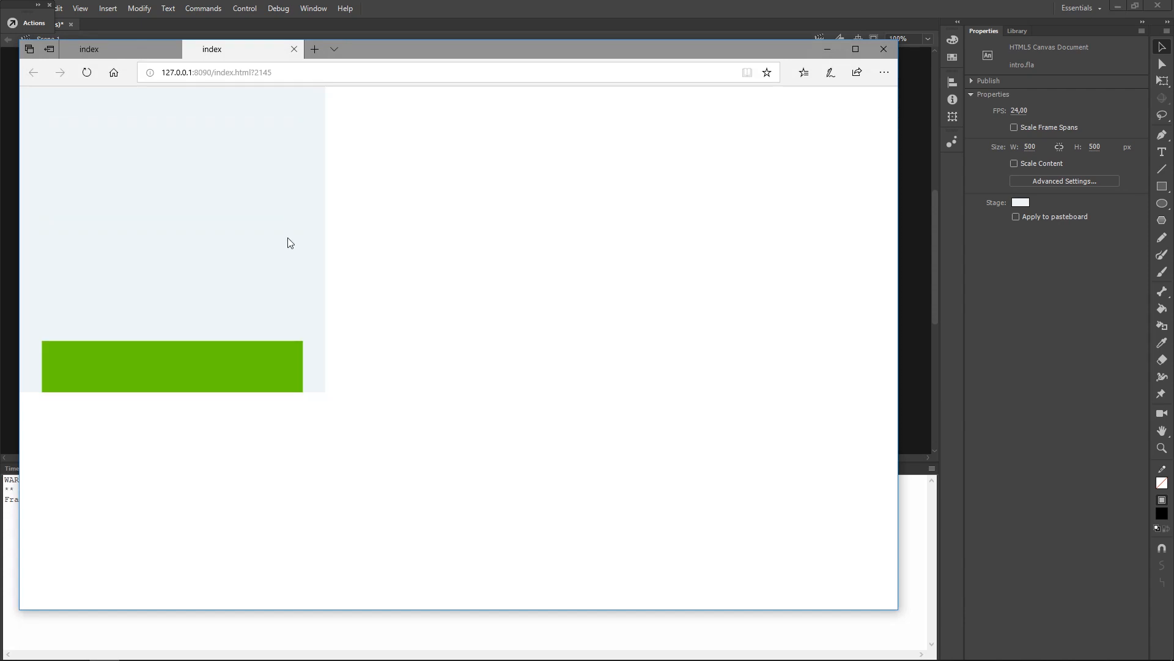
left_click(830, 49)
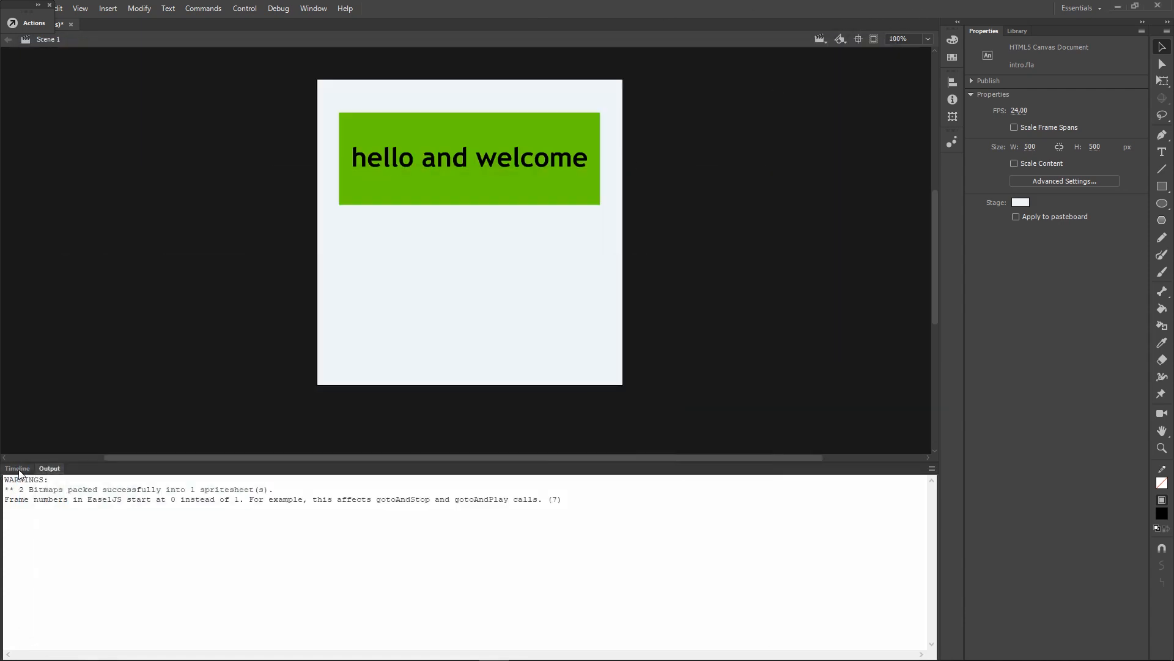
Return to the timeline, close the Actions panel, and enable Loop Timeline in the publish settings.
left_click(17, 468)
left_click(50, 5)
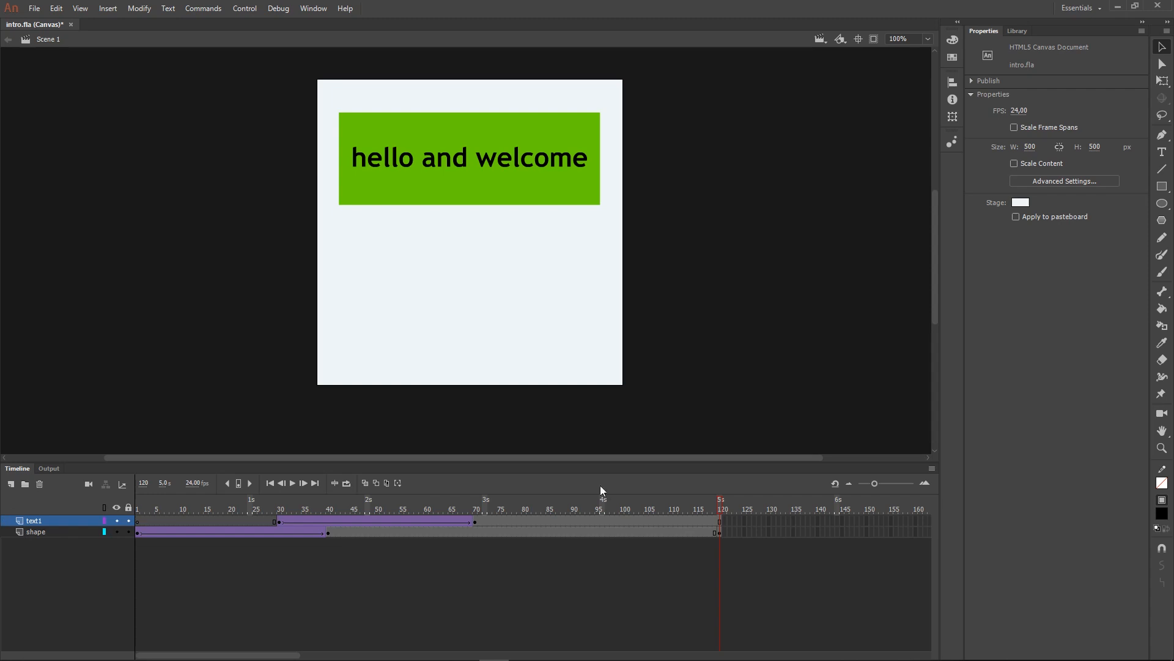
left_click(34, 8)
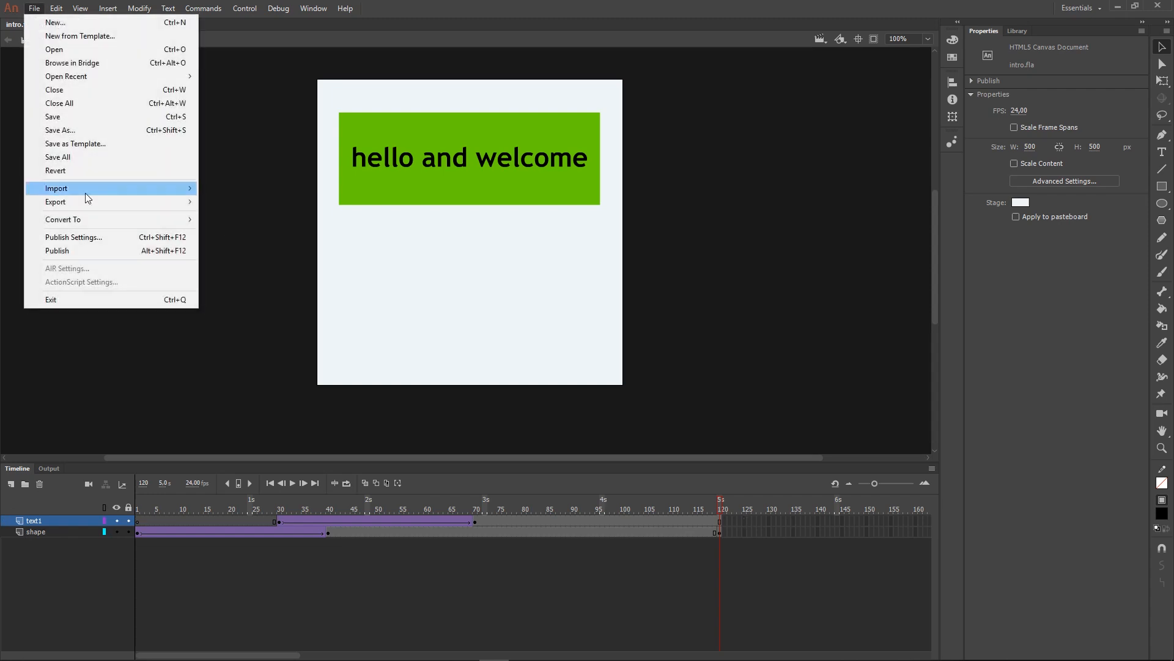
left_click(90, 241)
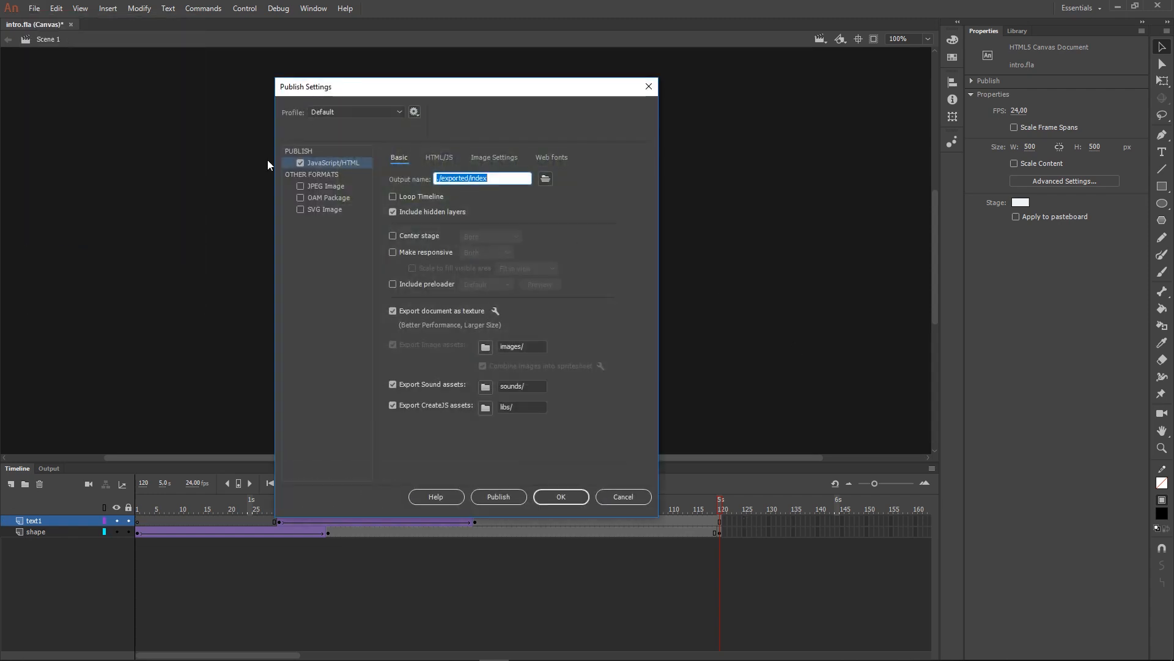
left_click(392, 195)
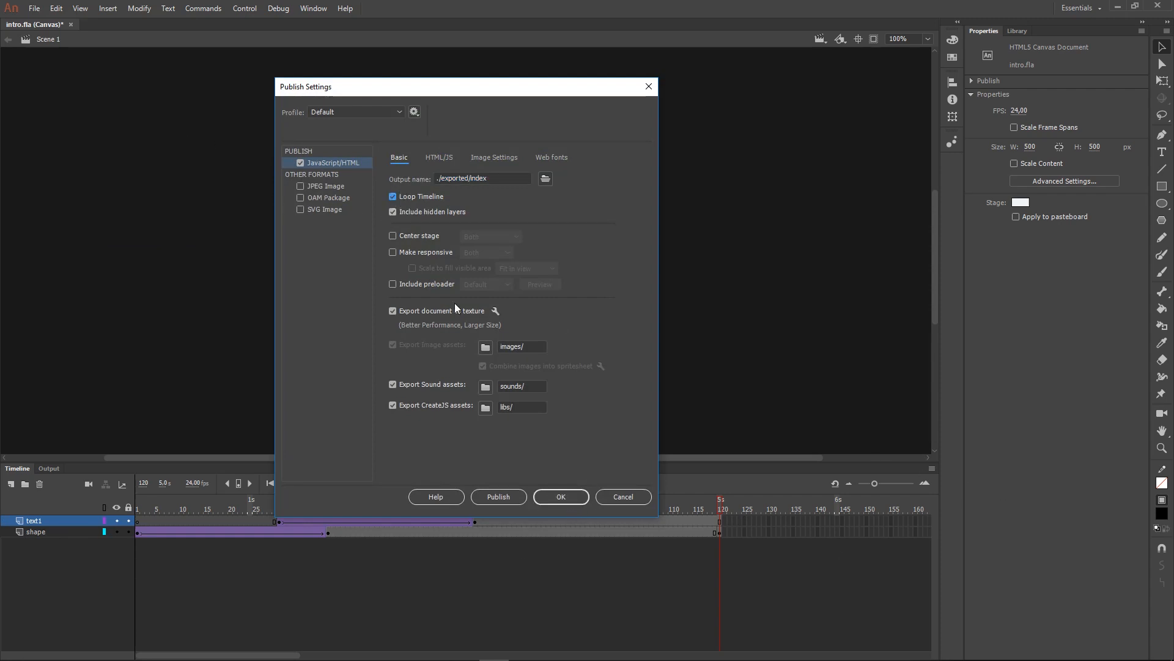
left_click(561, 496)
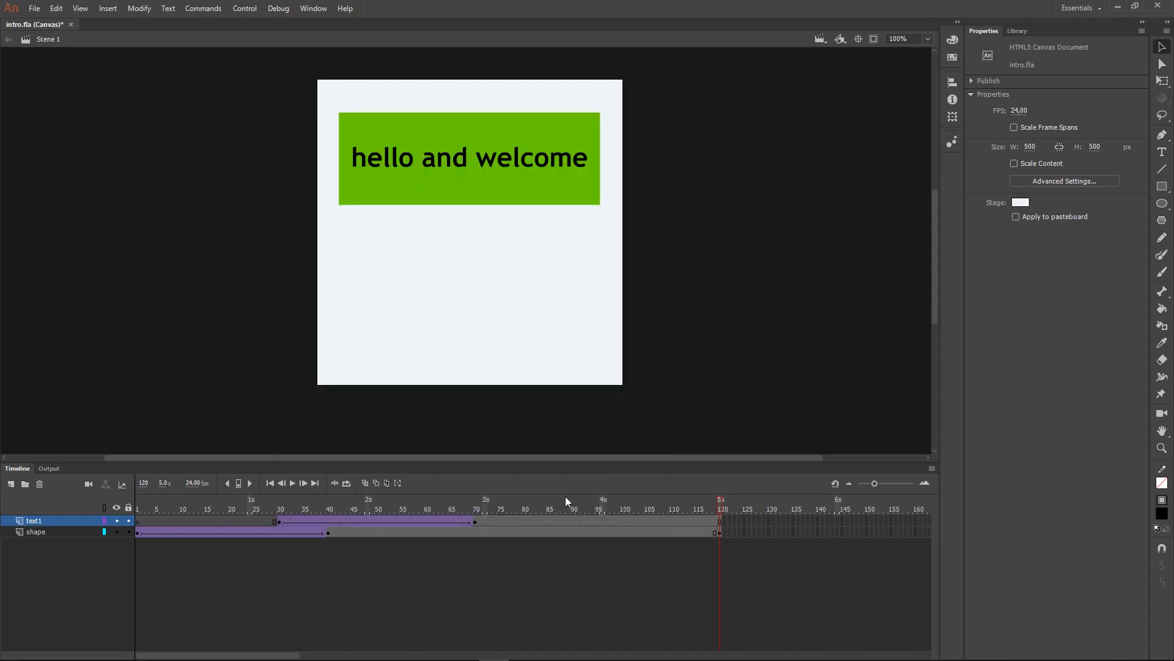
Test the looping animation in the browser, close all preview tabs, and return to the timeline.
key("ctrl+Return")
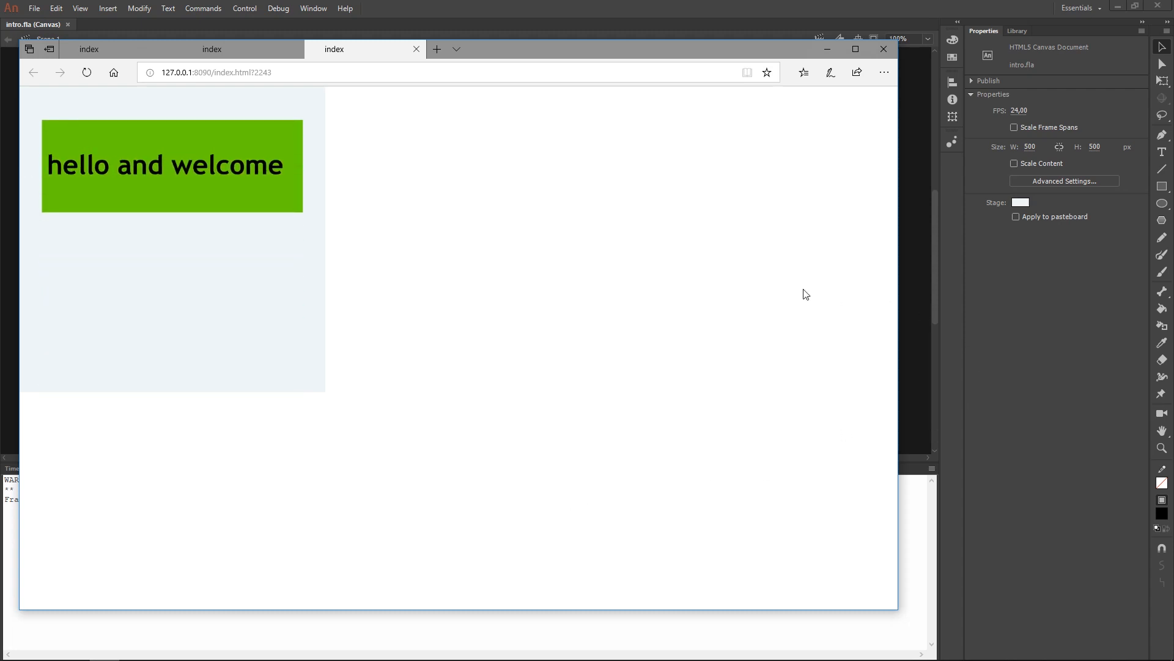
left_click(884, 49)
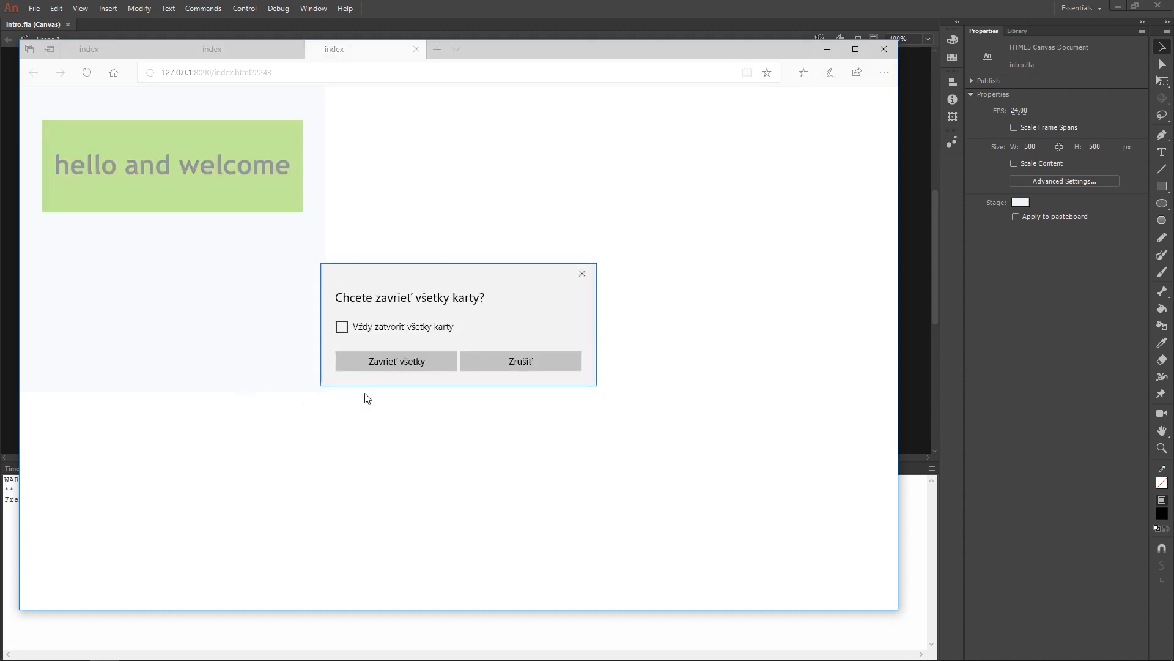
left_click(398, 362)
left_click(20, 469)
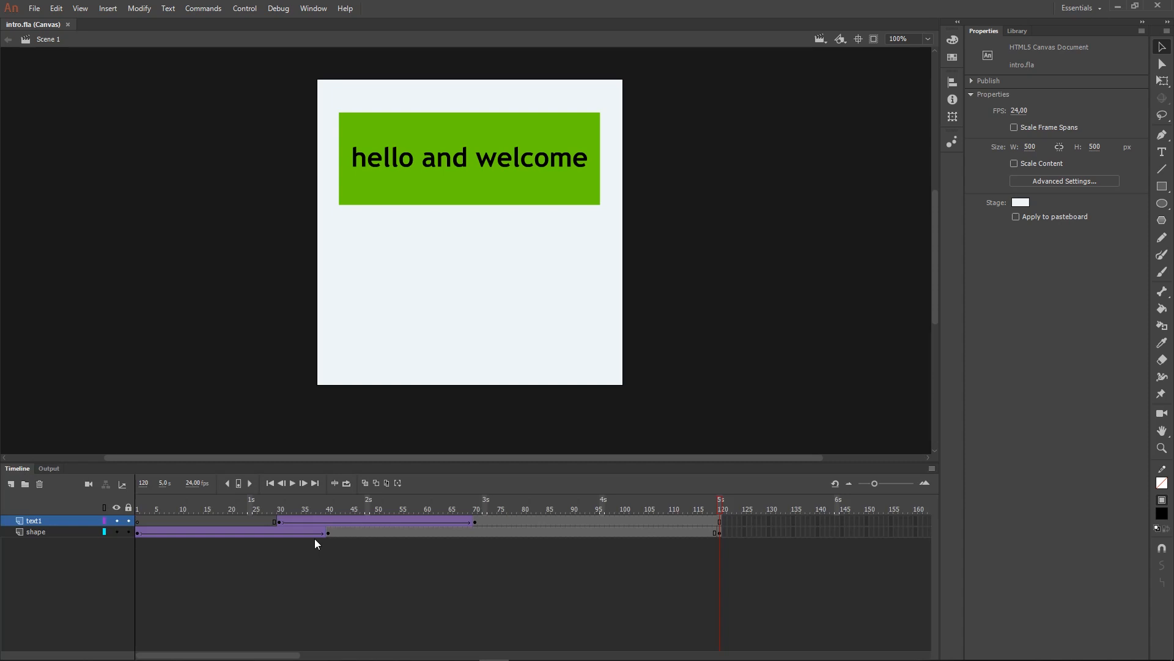
Give the text1 layer's tween from frame 30 a custom S-shaped ease, reaching about 50% at frame 50, and apply it.
left_click(281, 523)
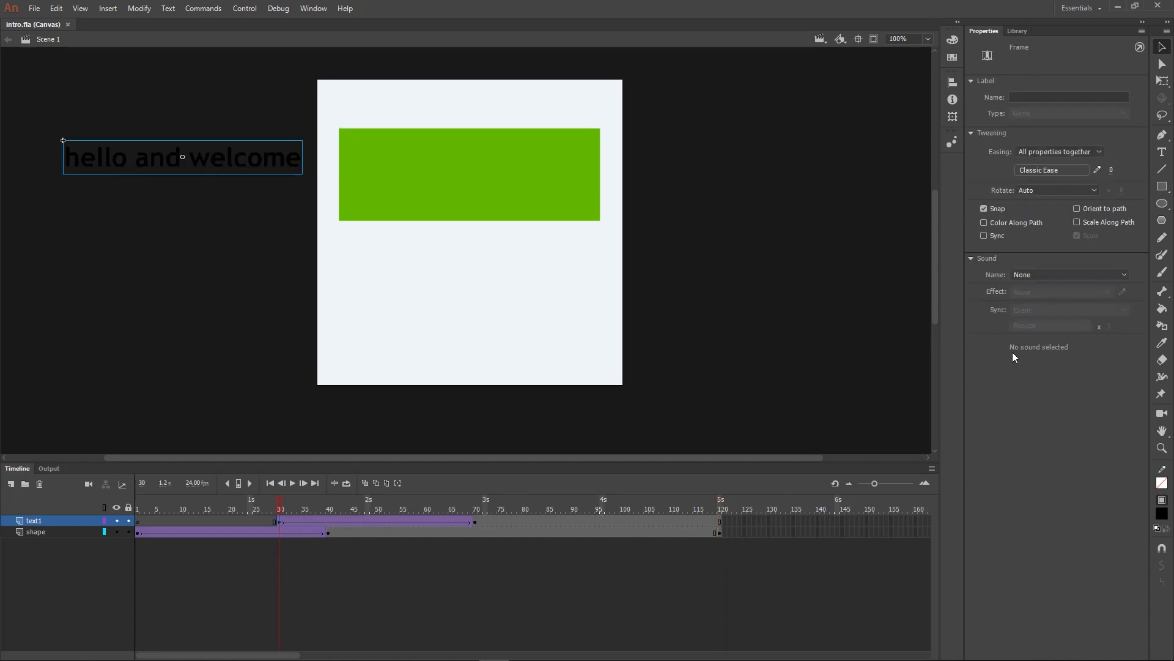
left_click(1099, 173)
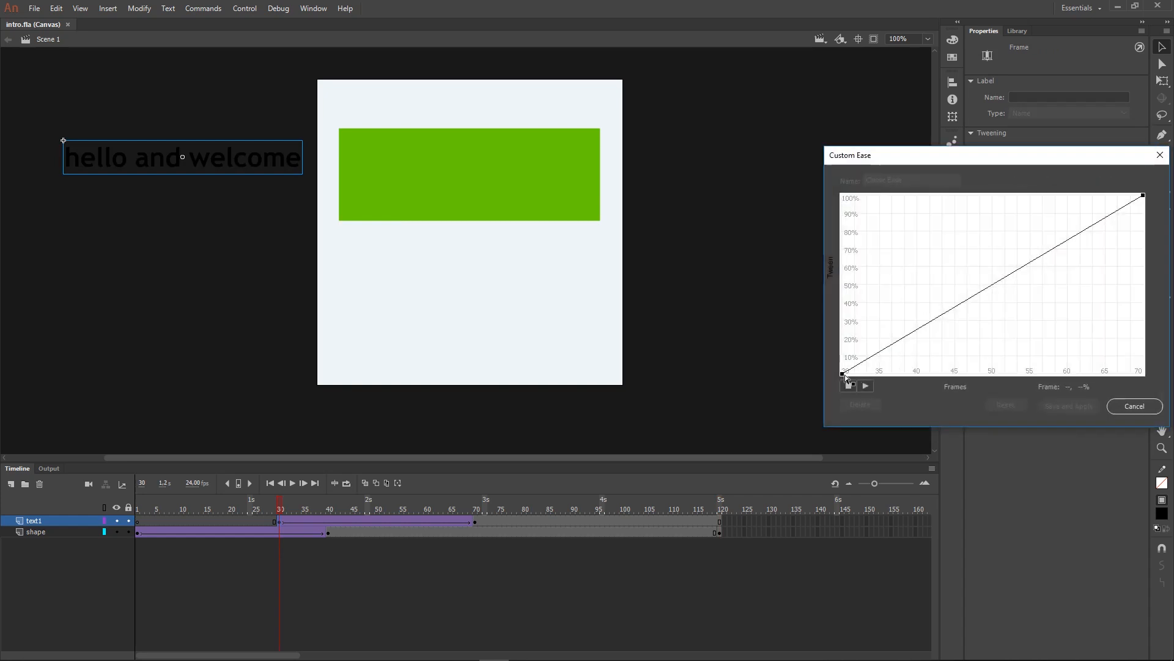
left_click_drag(945, 316, 991, 188)
left_click(1144, 196)
left_click(1077, 406)
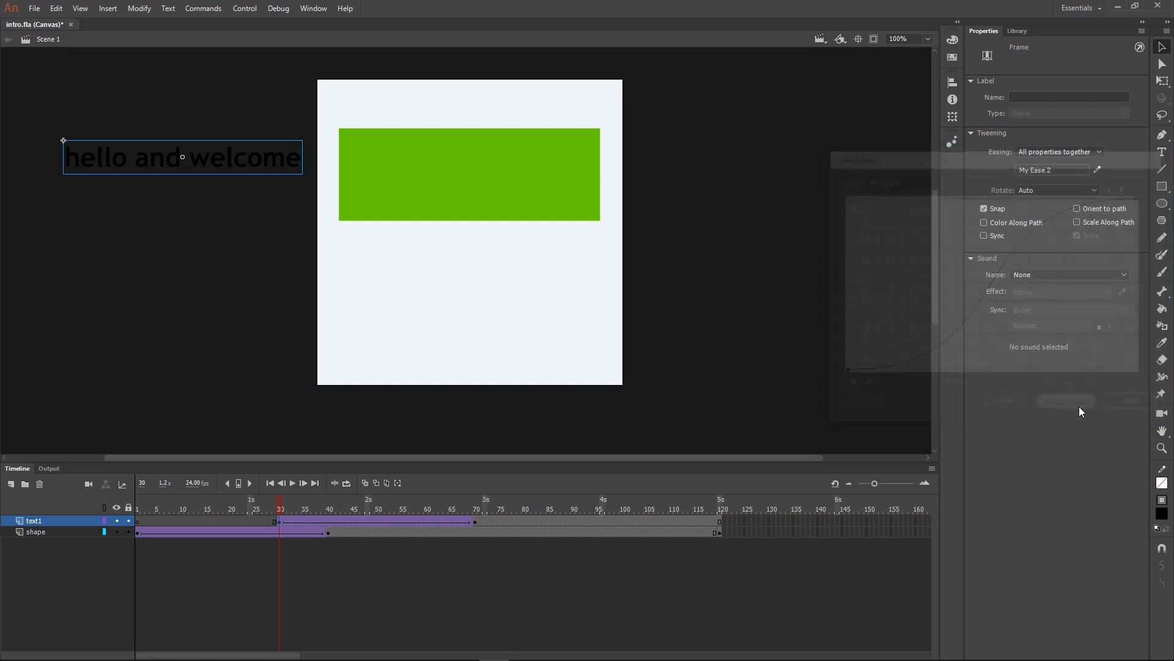
Test the text's eased motion in the browser and return to the timeline.
key("ctrl+Return")
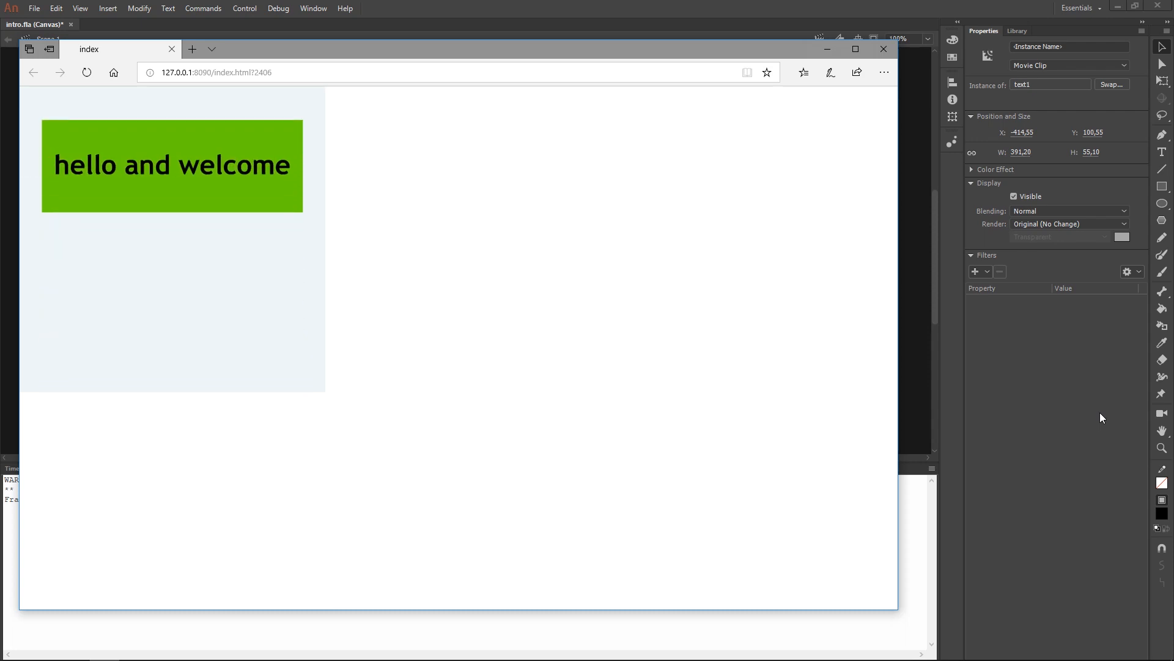
left_click(887, 49)
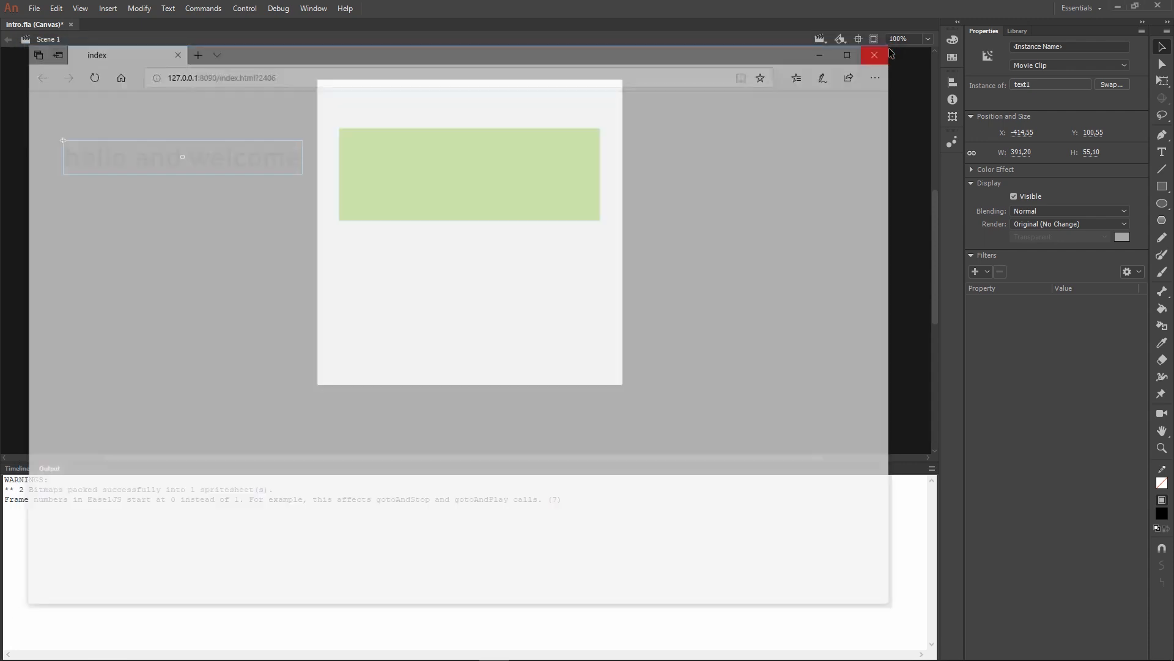
left_click(18, 468)
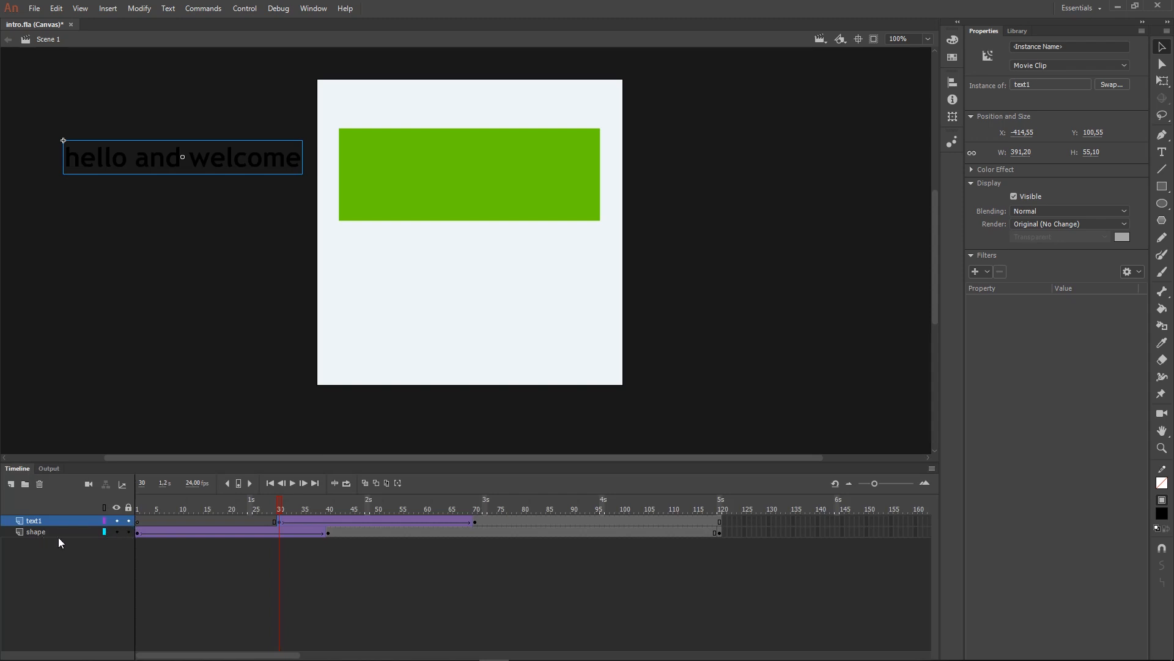
Copy the custom ease curve of the shape layer's tween at frame 1 without changing that tween.
left_click(135, 532)
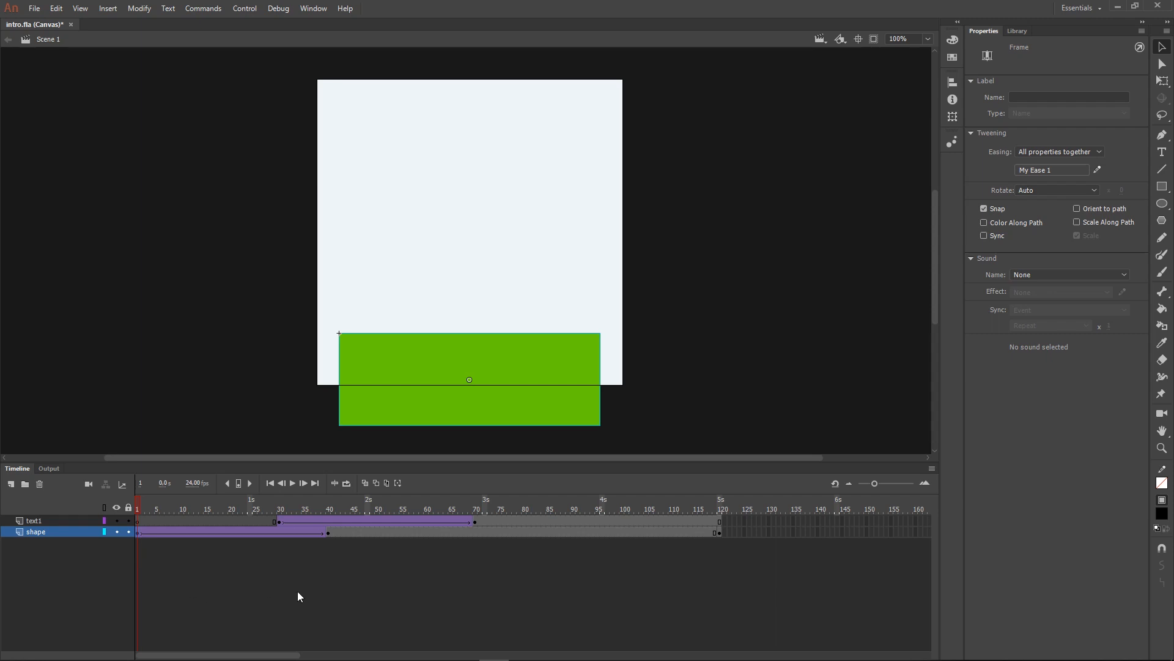
left_click(1097, 170)
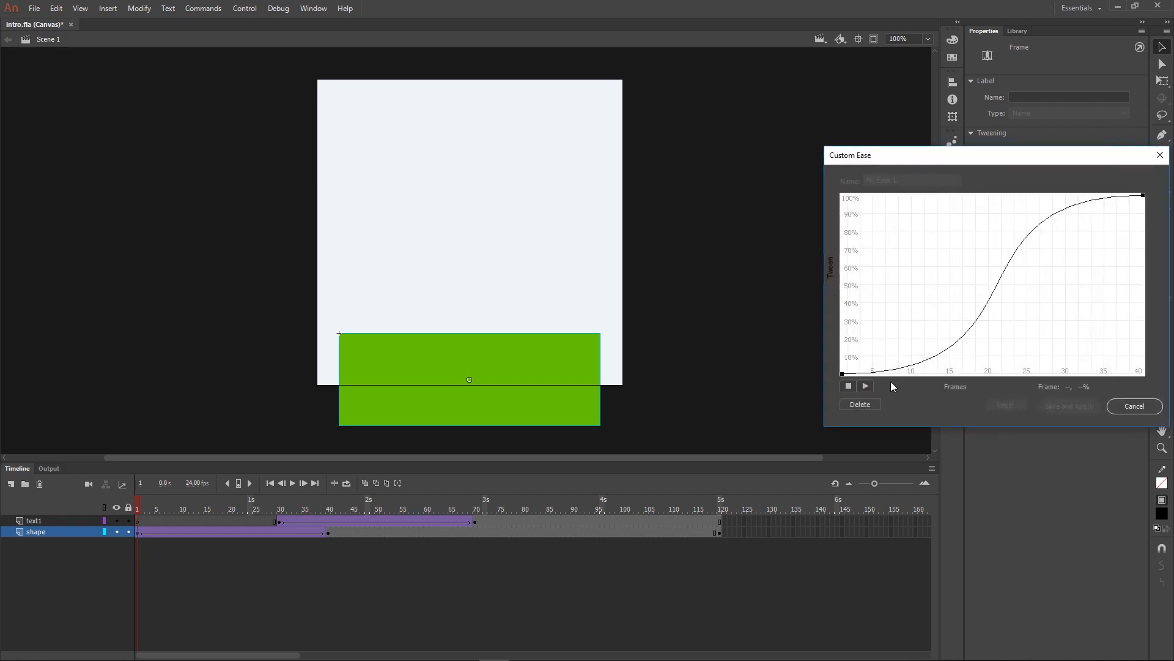
right_click(843, 373)
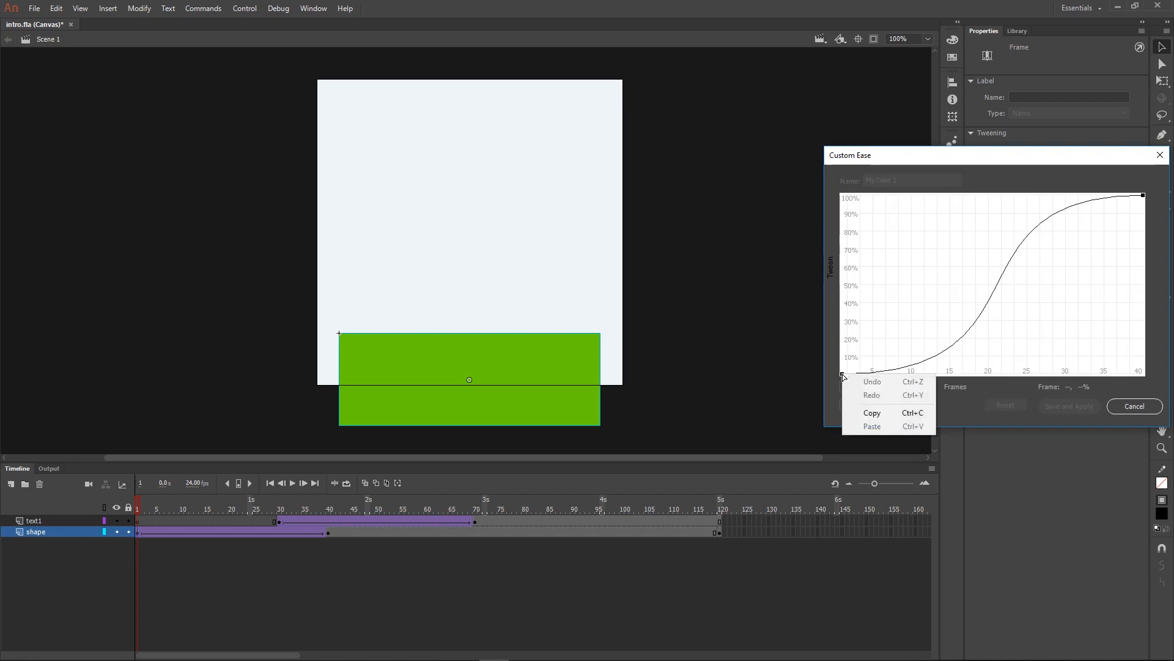
left_click(881, 421)
left_click(1148, 408)
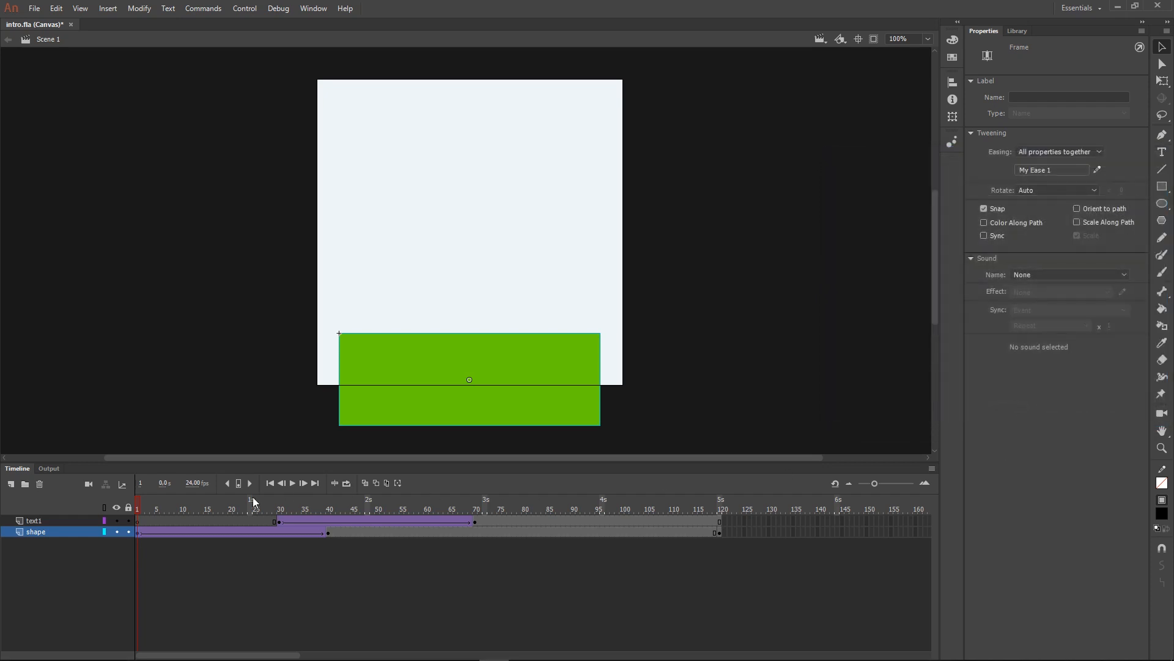
Paste the copied ease curve into the custom ease of the text1 layer's tween at frame 30.
left_click(279, 522)
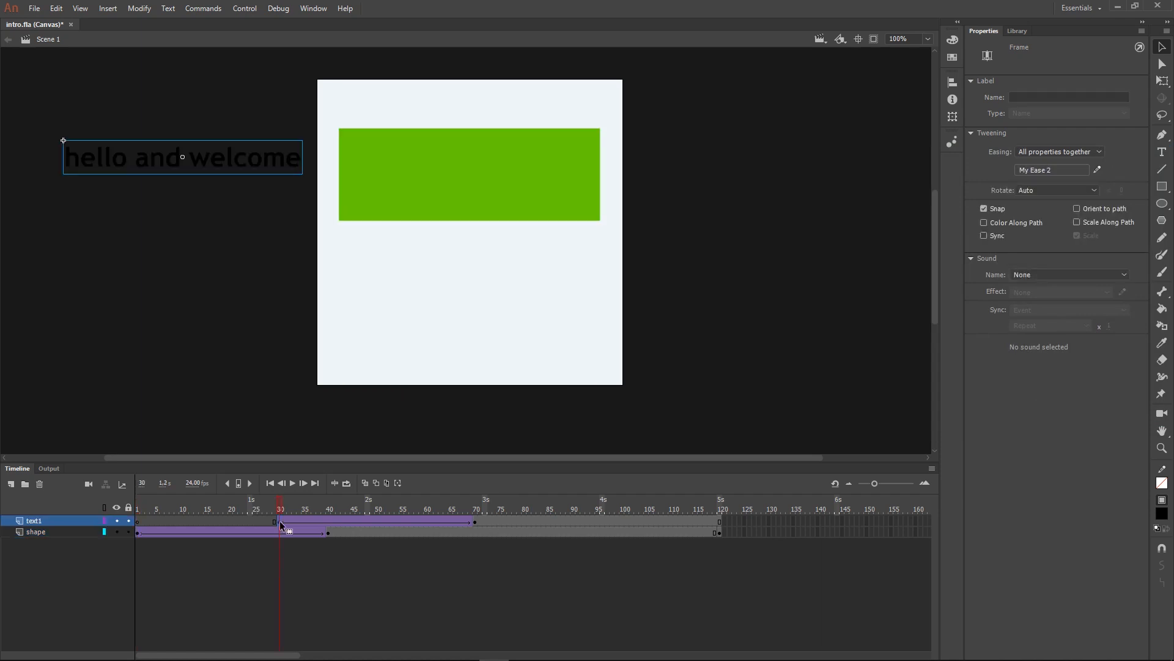
left_click(1098, 171)
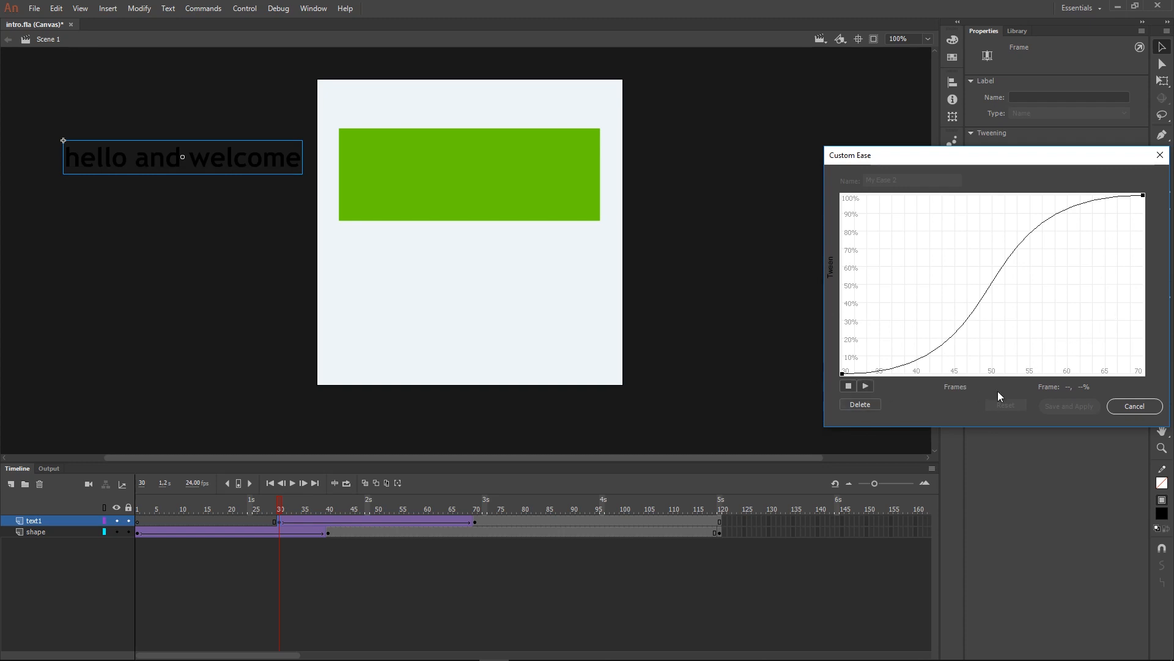
right_click(843, 373)
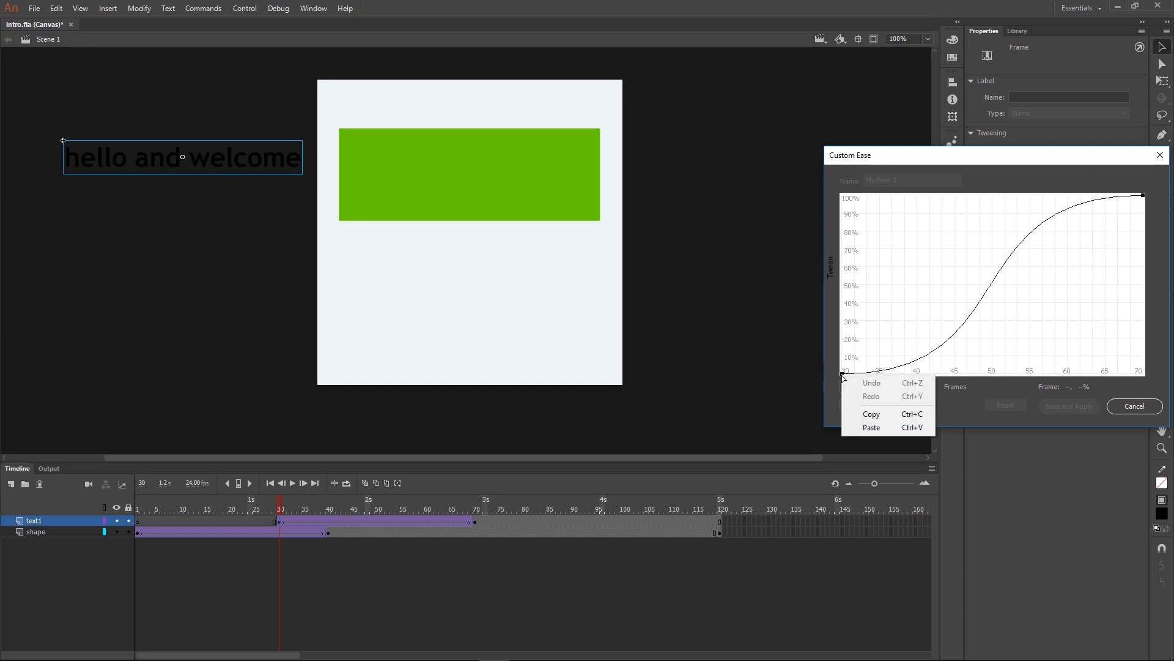
left_click(869, 427)
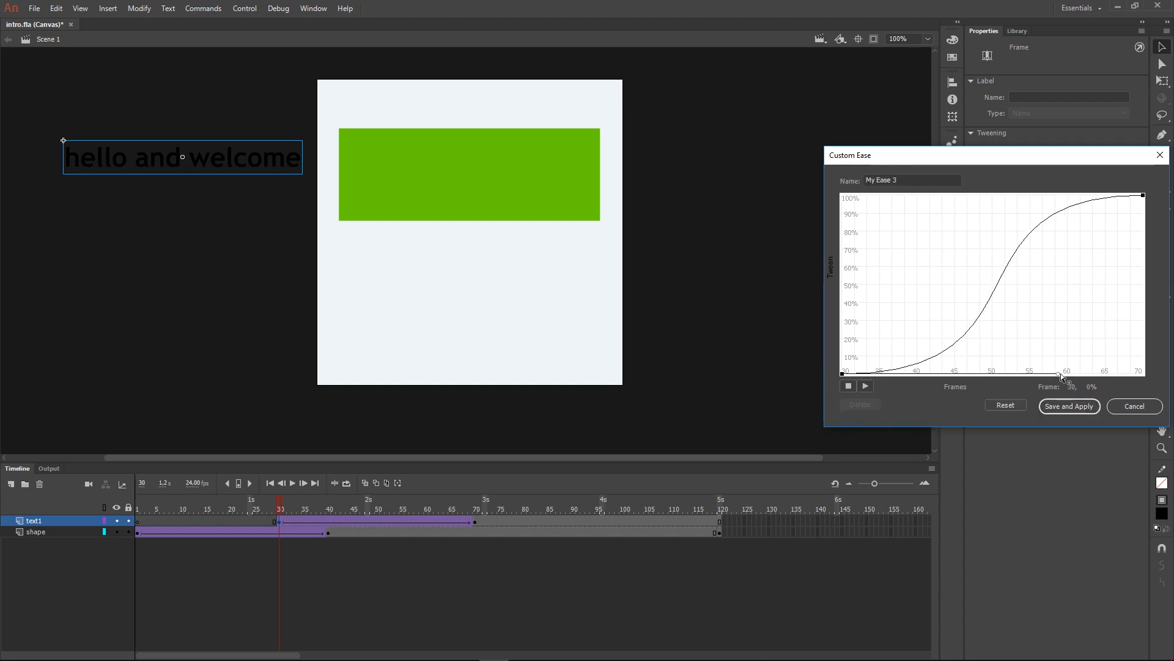
Flatten the pasted ease curve to an almost straight line by moving the handles of its start and end points.
left_click_drag(844, 375, 930, 323)
left_click(1143, 195)
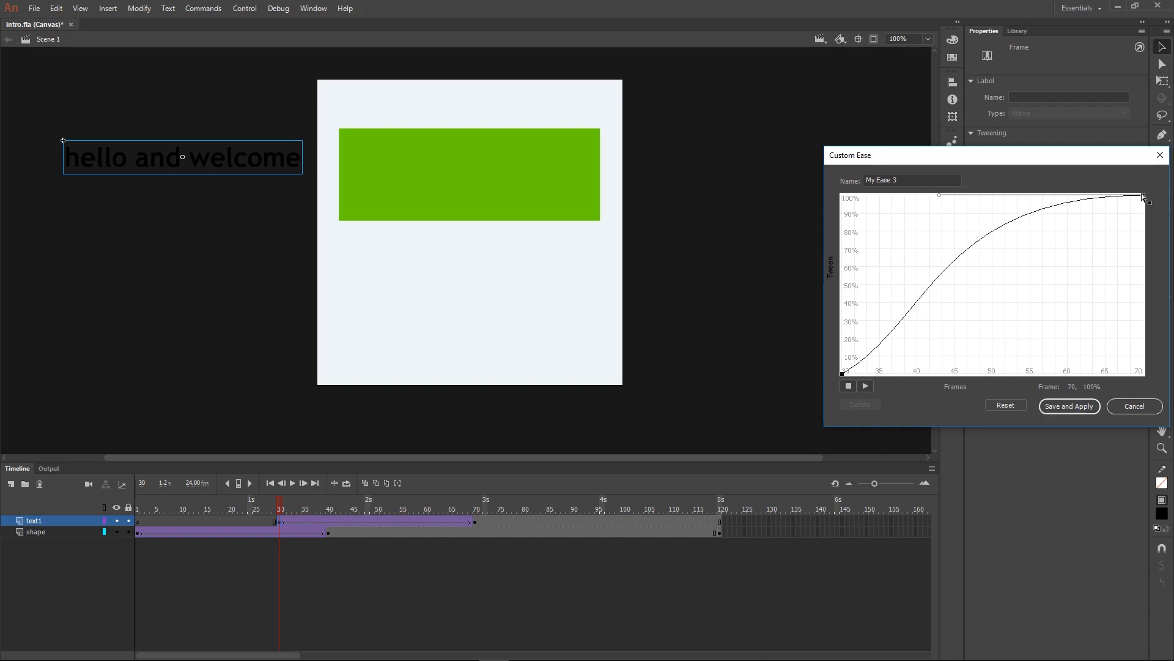
left_click_drag(941, 200, 1006, 281)
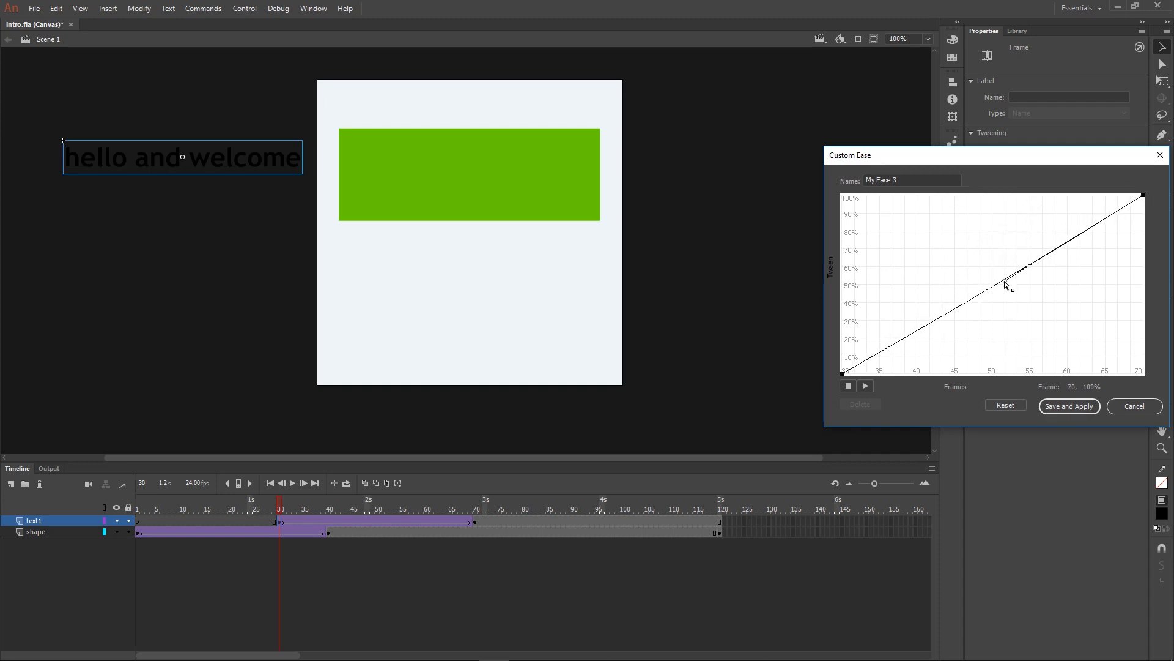
Paste the copied curve over the flattened one, and save and apply it to the text1 tween as My Ease 3.
right_click(843, 374)
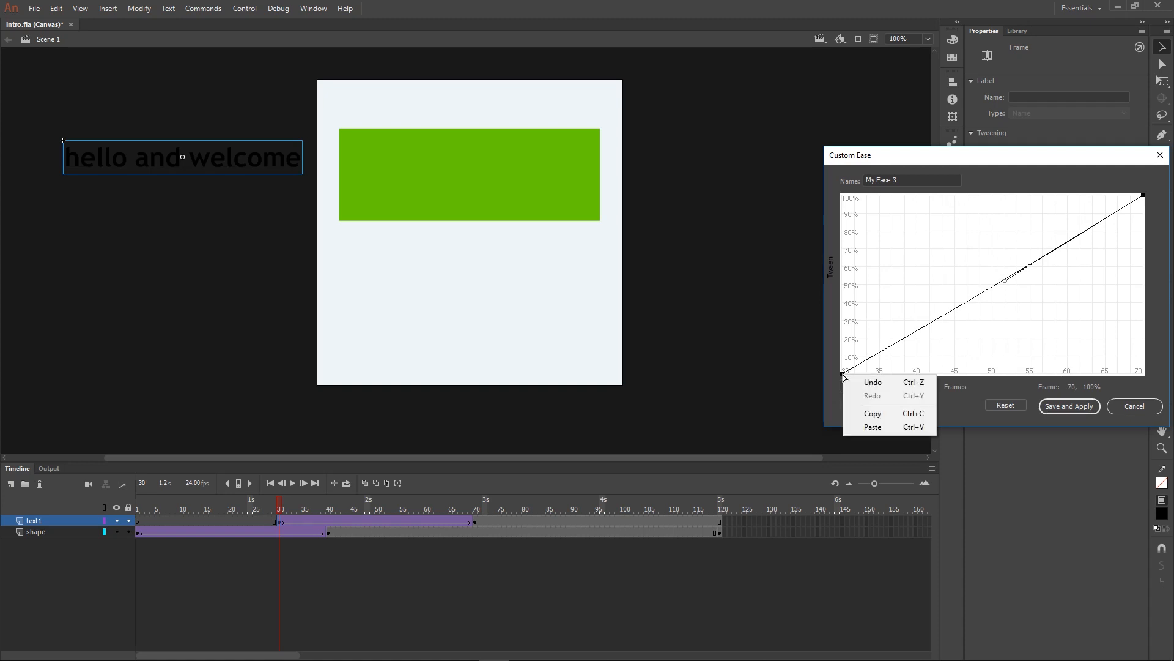
left_click(881, 426)
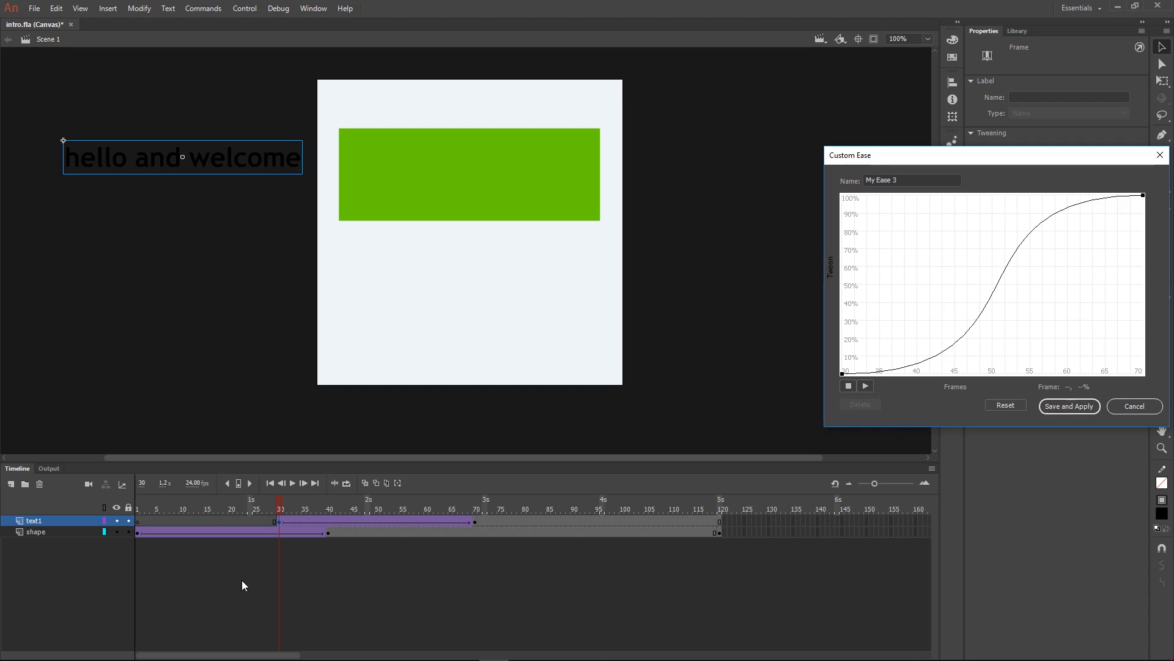
left_click(1077, 409)
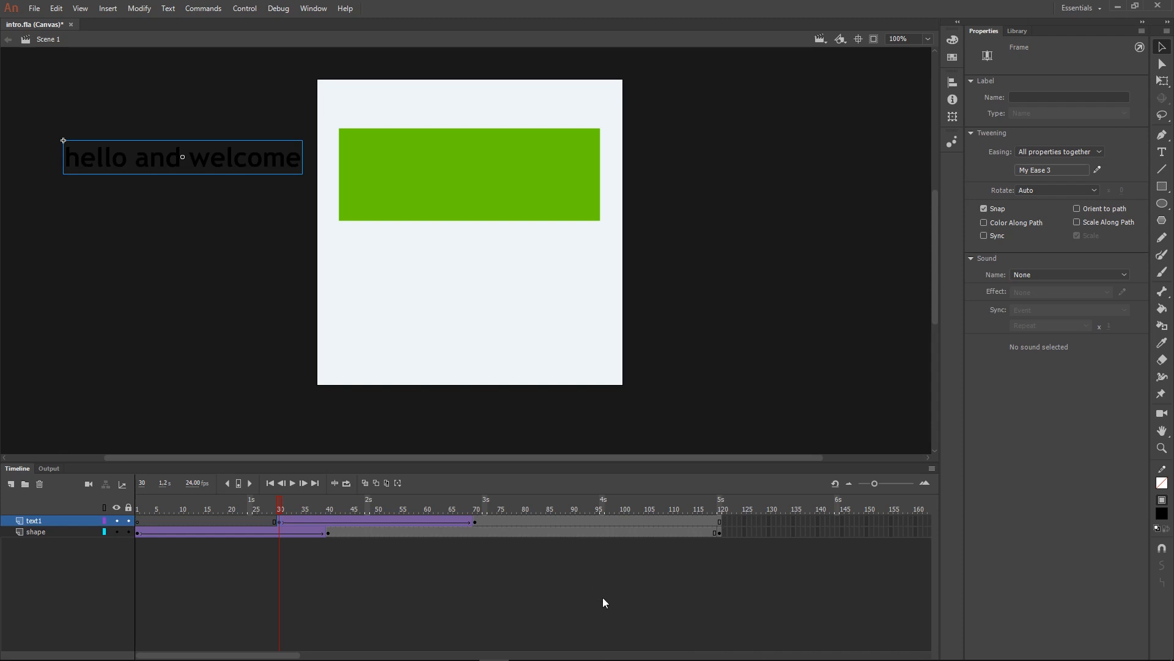
Compare the No Ease, Classic Ease, Ease In and Ease Out preset curves for the shape tween, including Ease Out Quad through Quint.
left_click(139, 533)
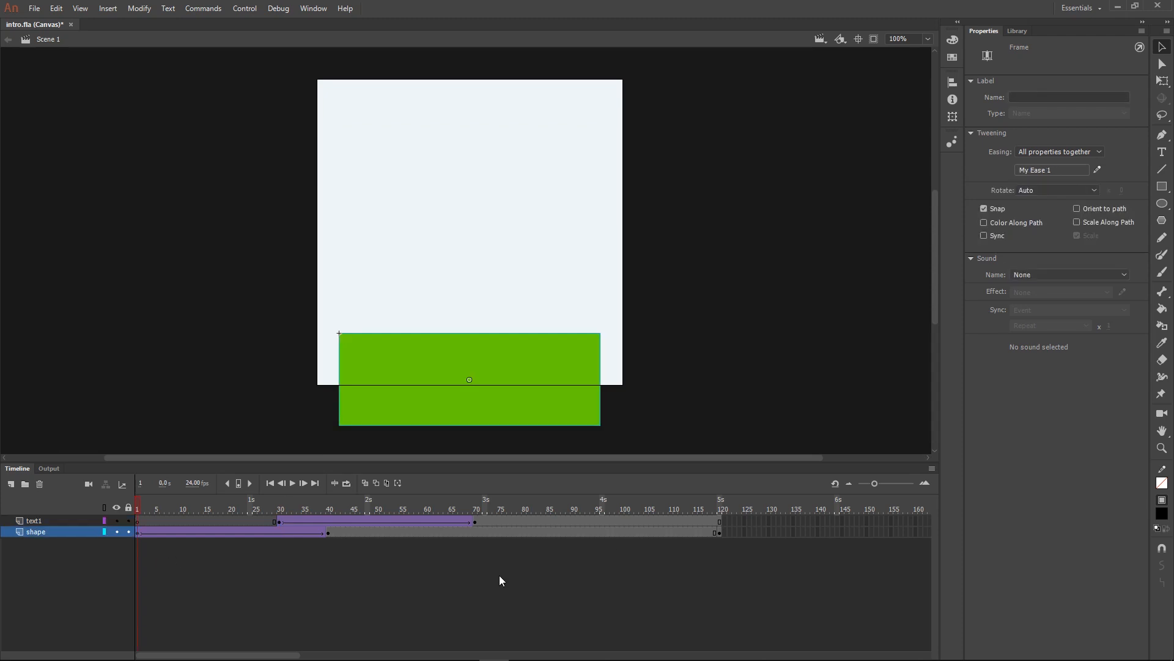
left_click(1053, 173)
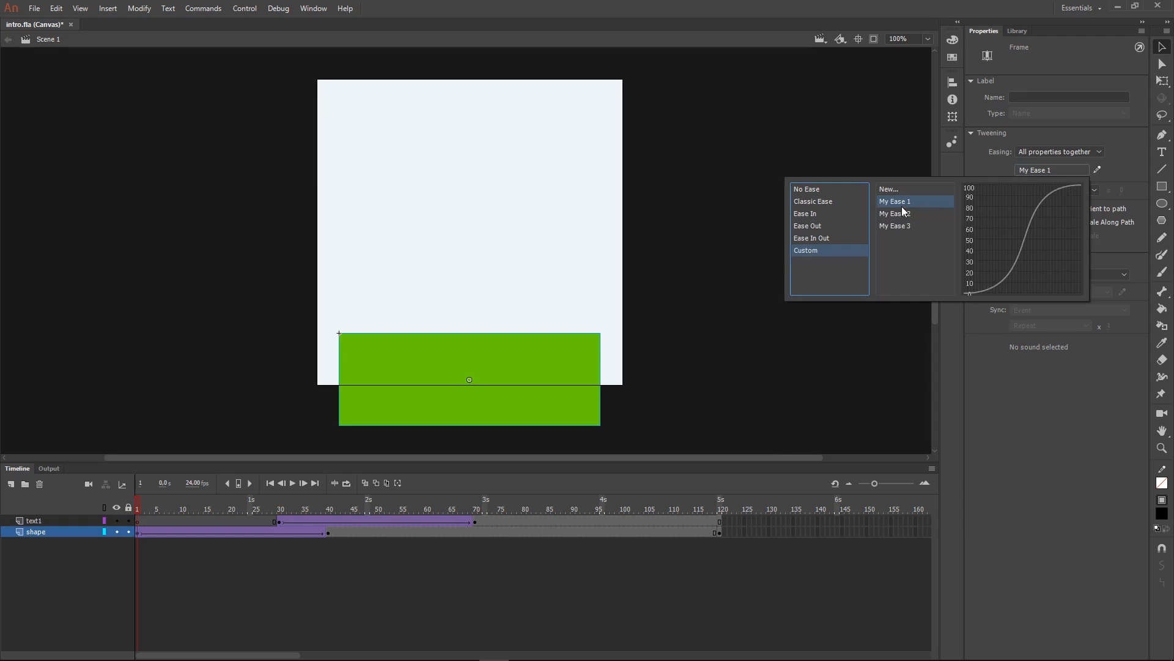
left_click(813, 190)
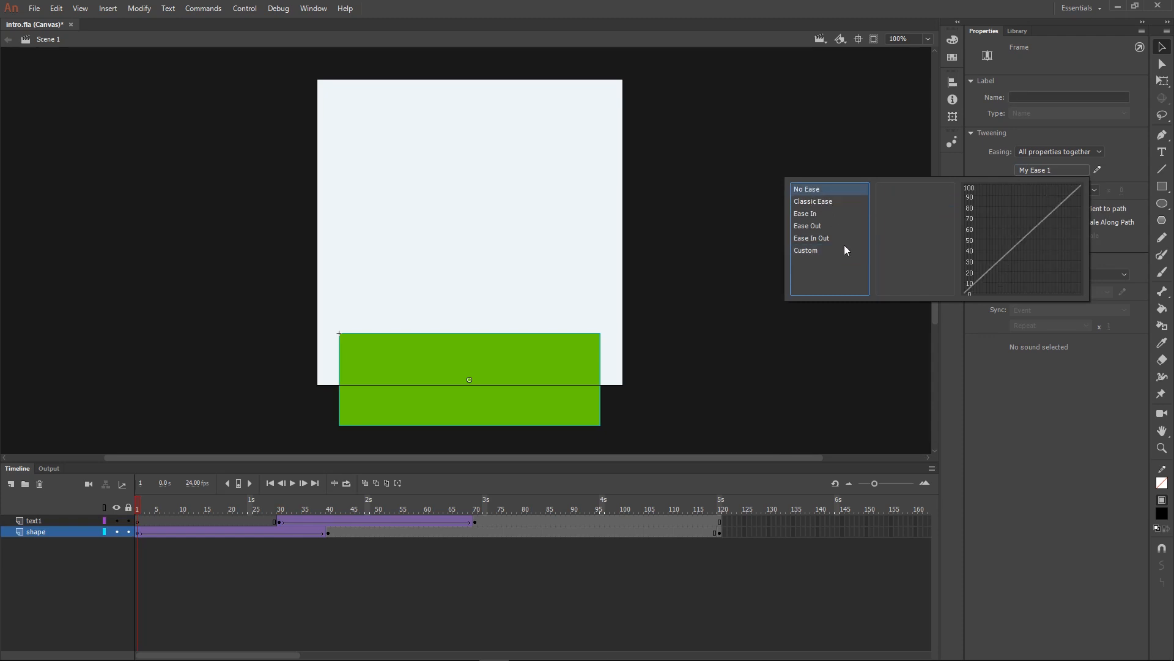
left_click(824, 205)
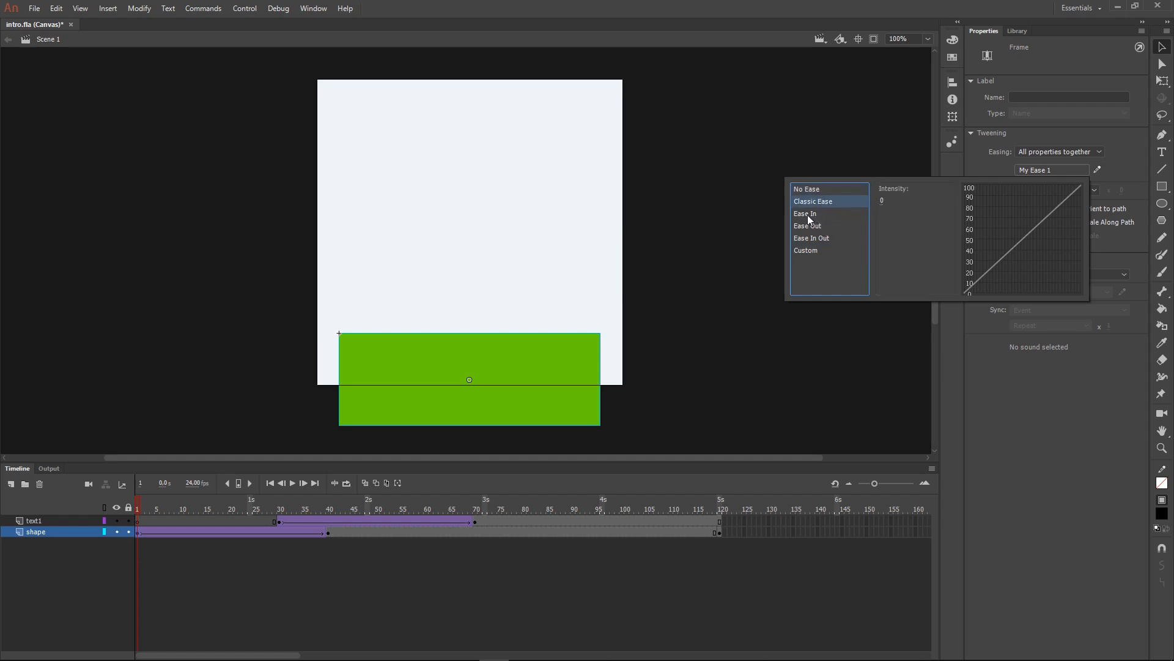
left_click(806, 216)
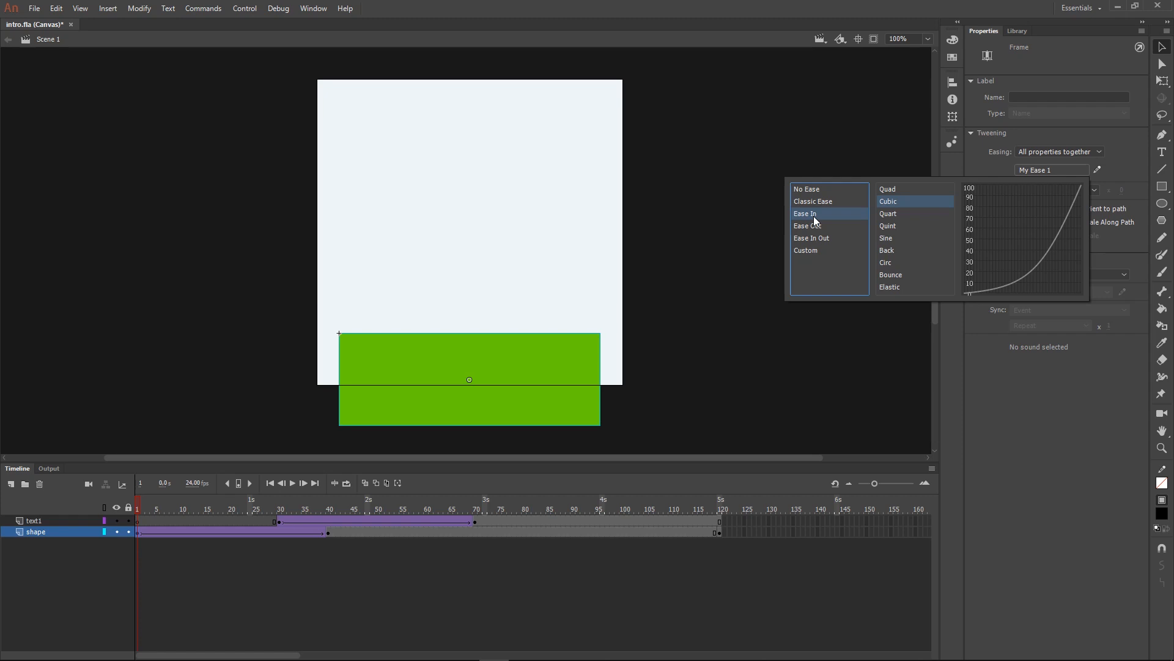
left_click(814, 225)
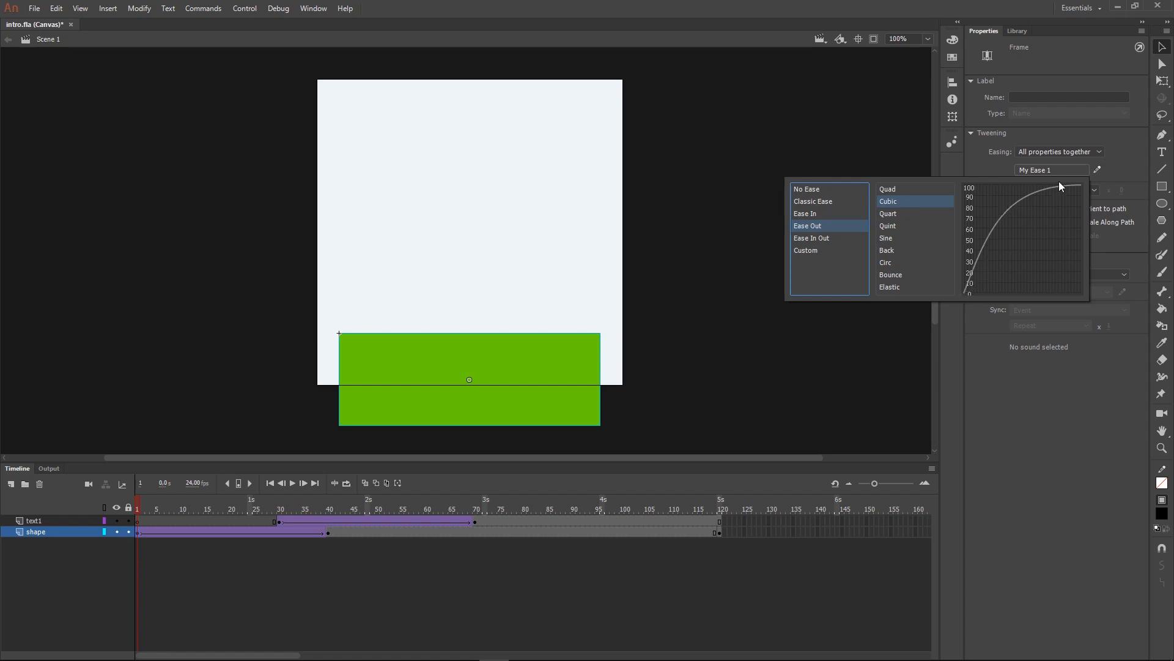
left_click(894, 214)
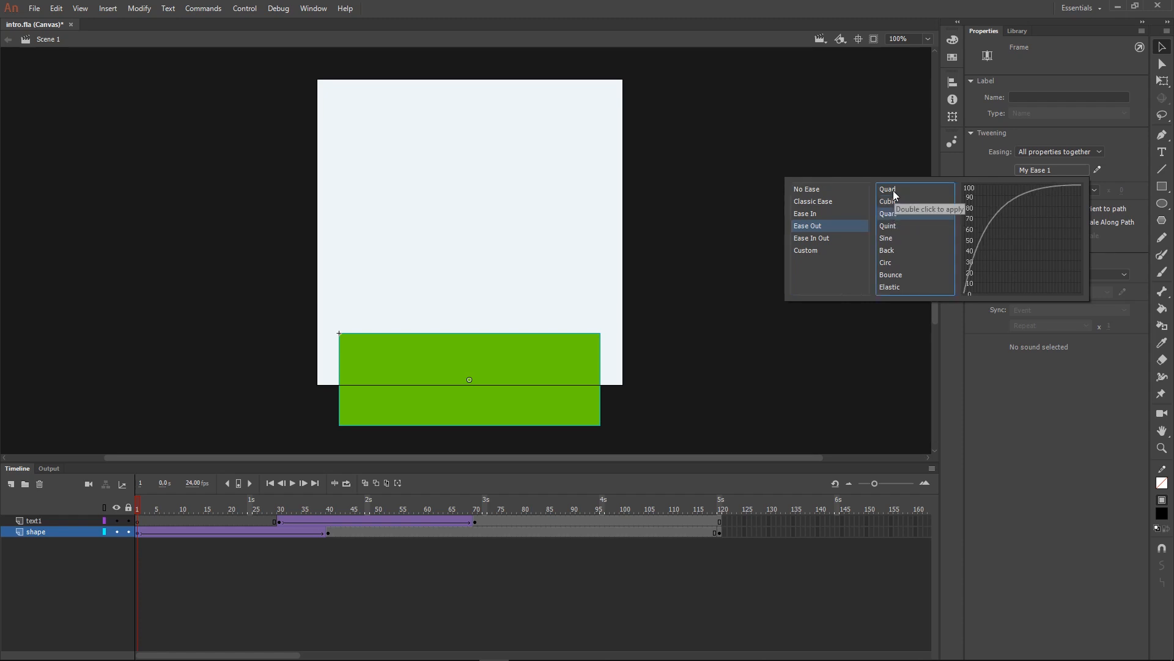
left_click(893, 190)
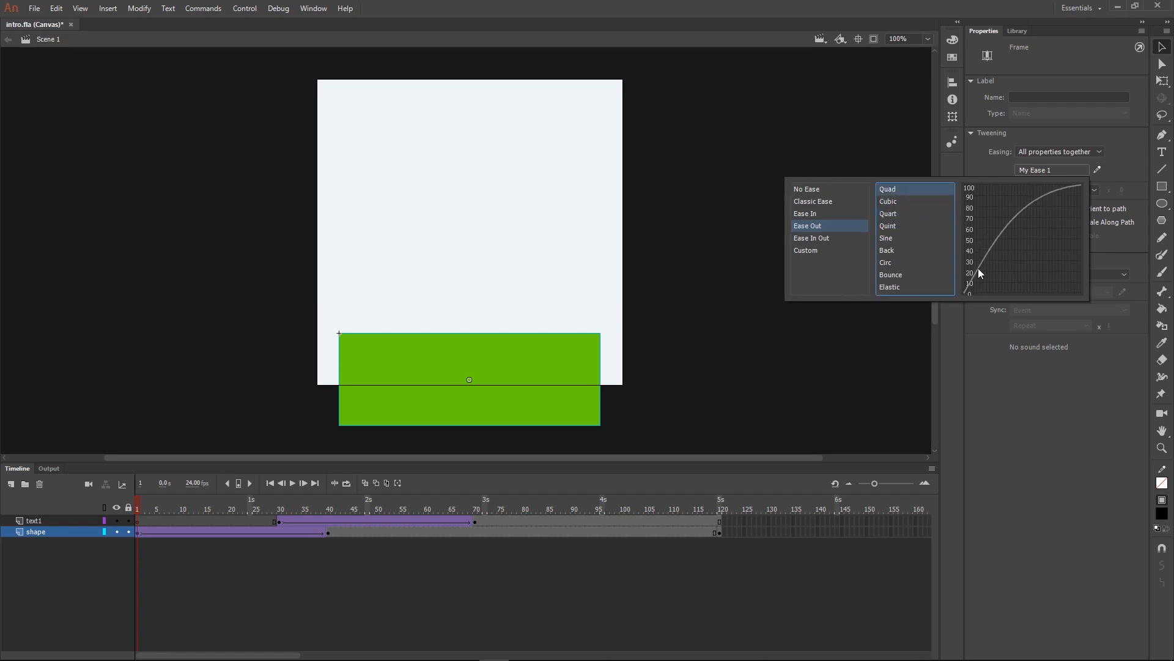
left_click(892, 204)
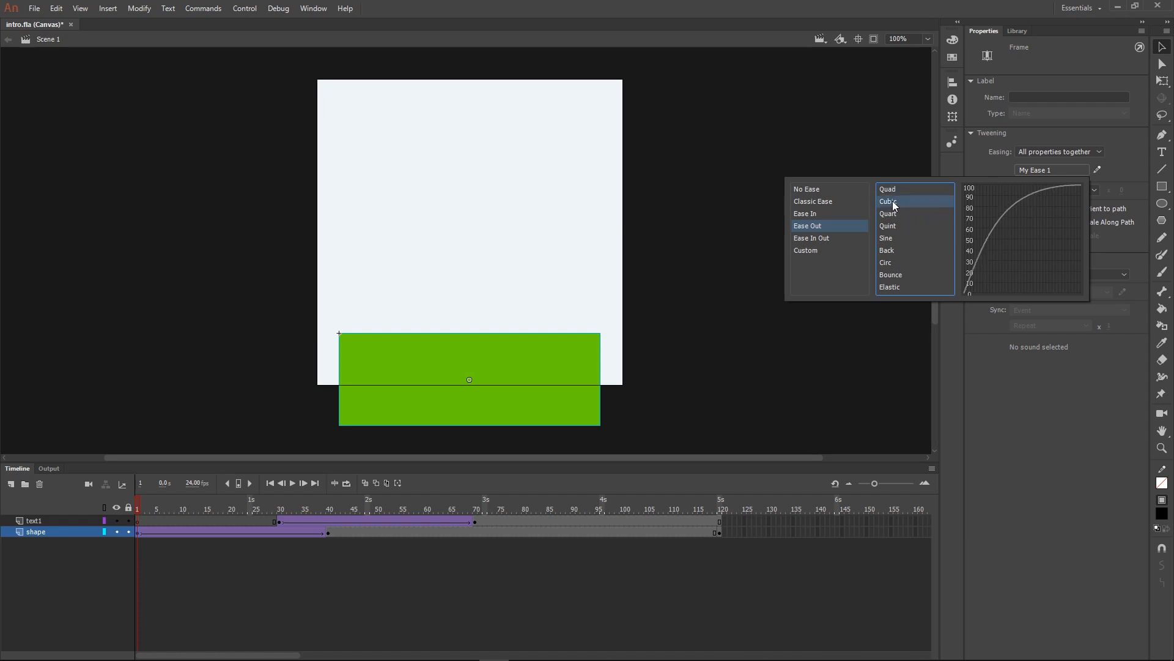
left_click(894, 213)
left_click(893, 226)
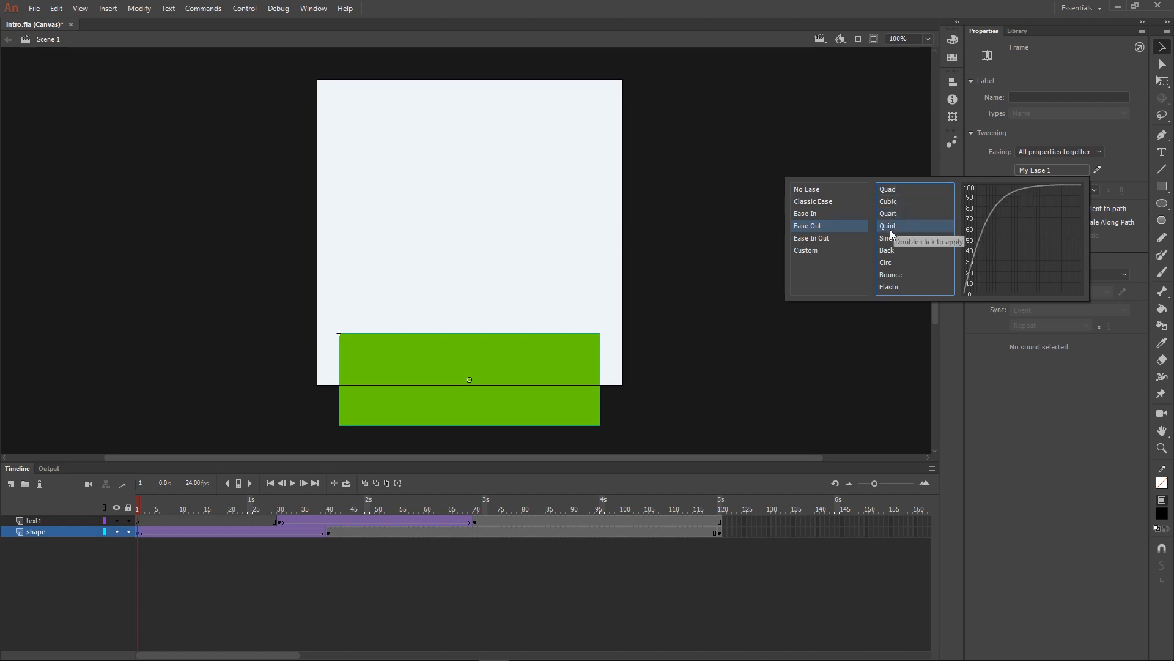
Examine the Ease In Out presets Quad, Quint, Bounce and Circ for the shape tween without applying any of them.
left_click(805, 238)
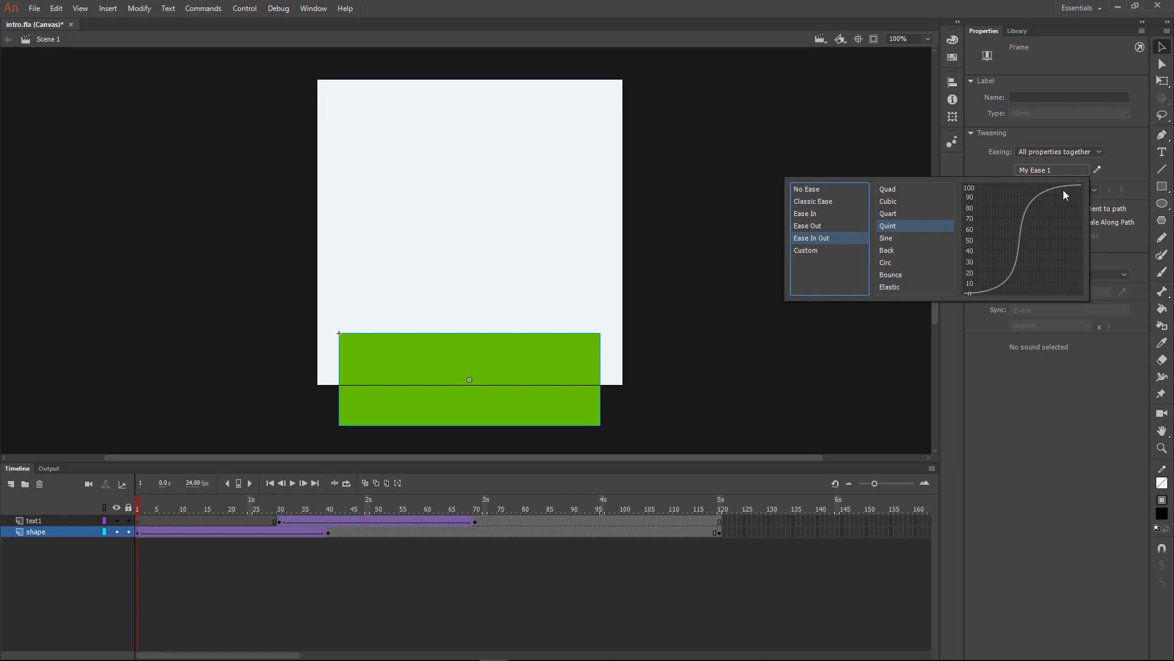
left_click(885, 189)
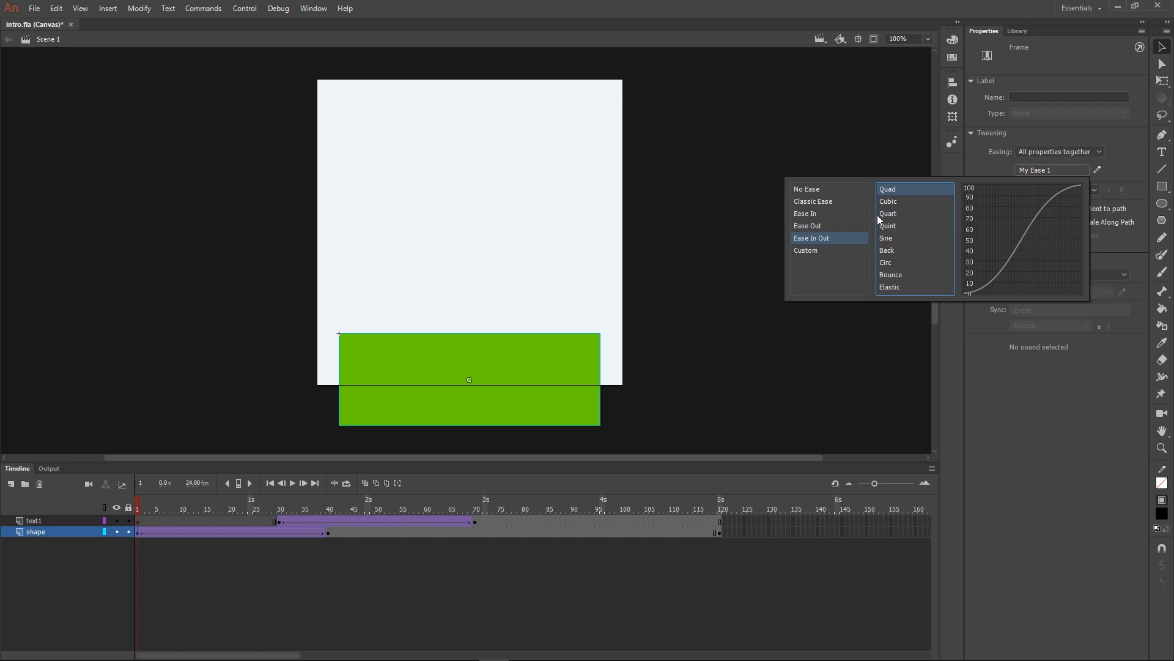
left_click(889, 227)
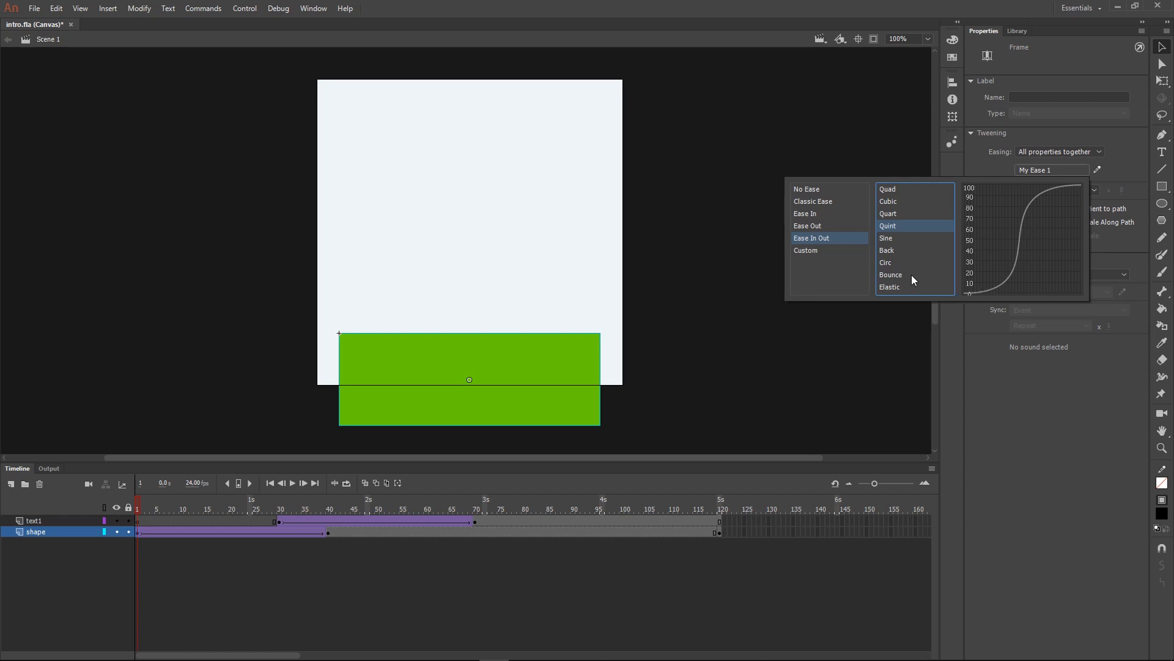
left_click(887, 276)
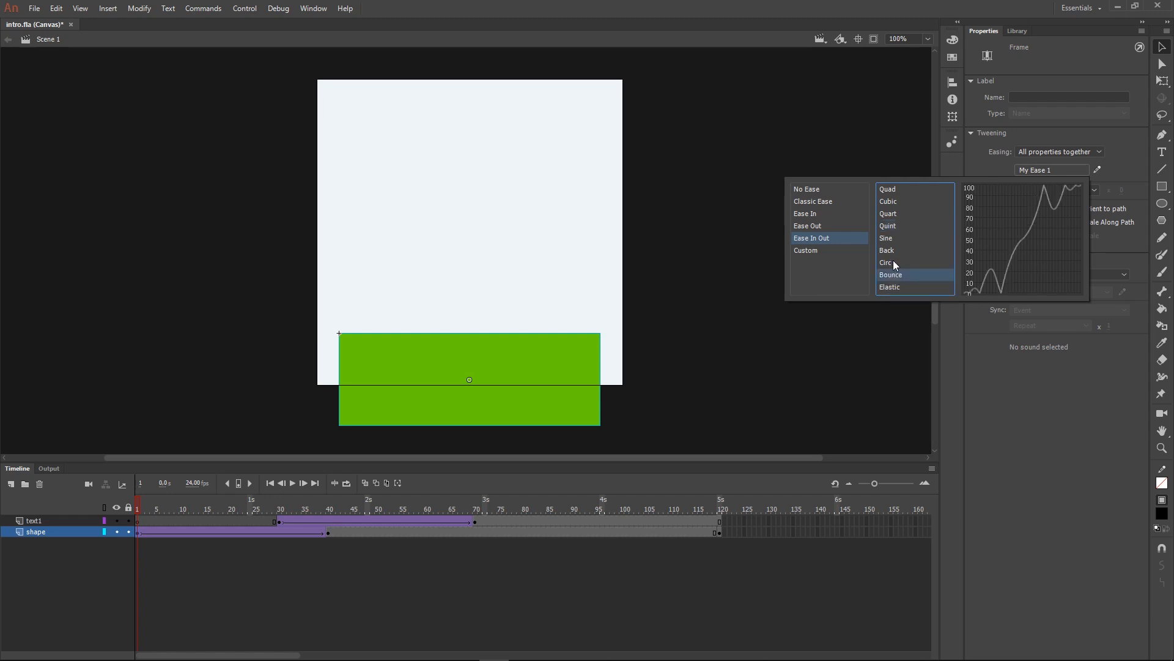
left_click(893, 260)
left_click(890, 228)
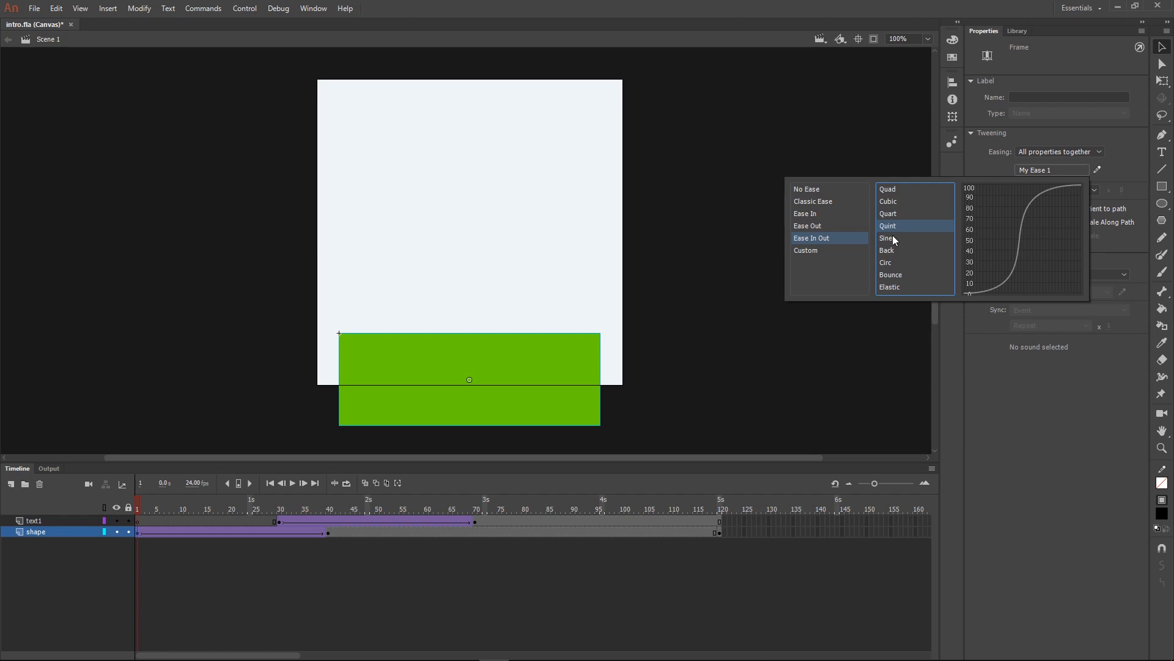
left_click(720, 536)
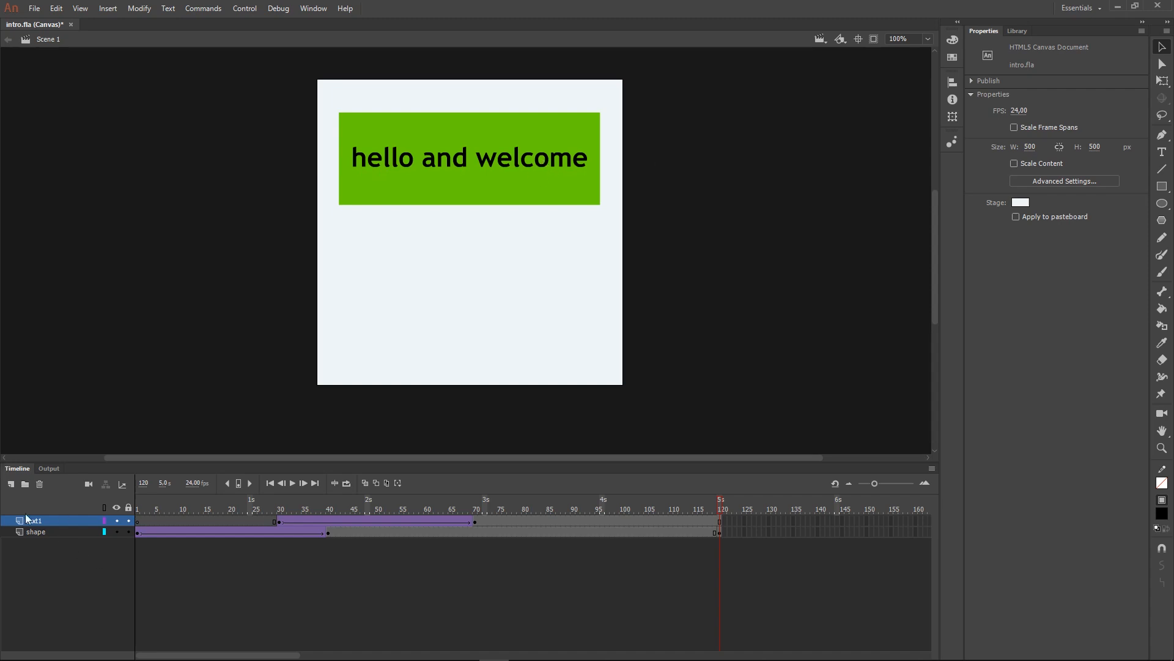
Add a new layer above text1 and name it text2.
left_click(9, 486)
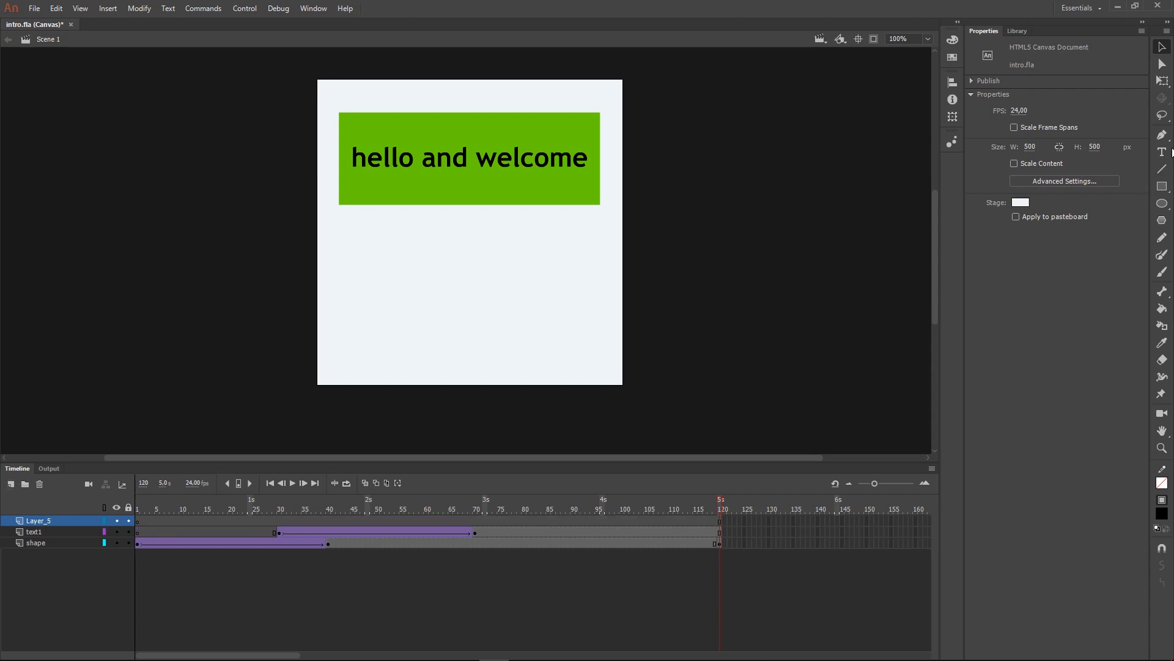
left_click(1162, 153)
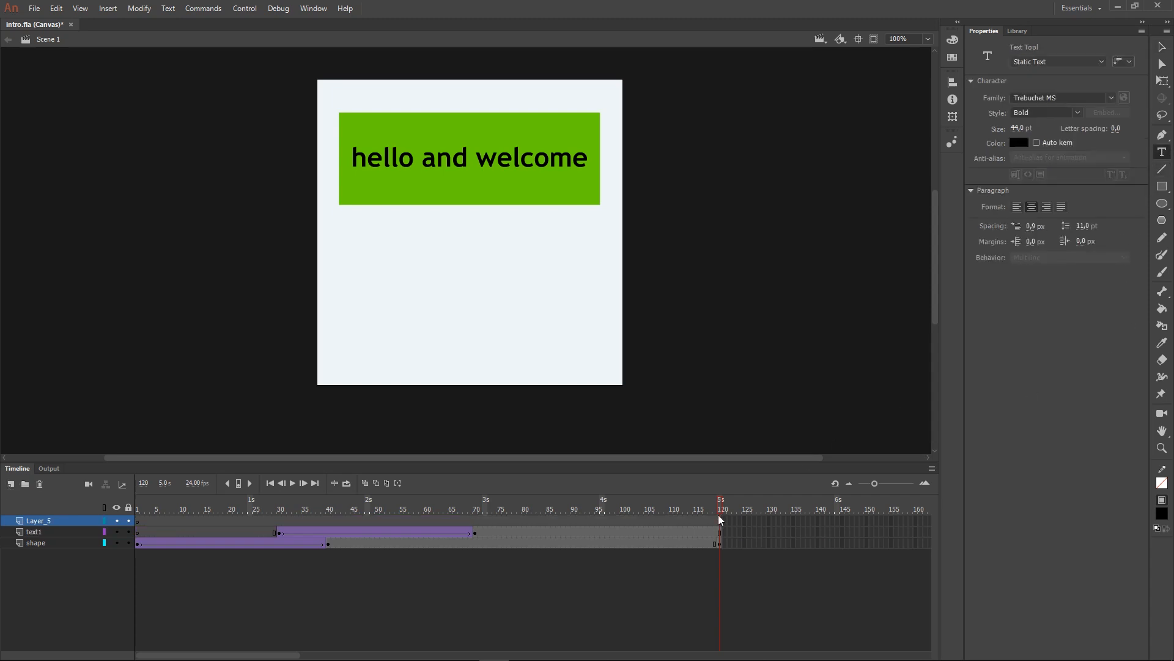
left_click_drag(720, 506, 395, 491)
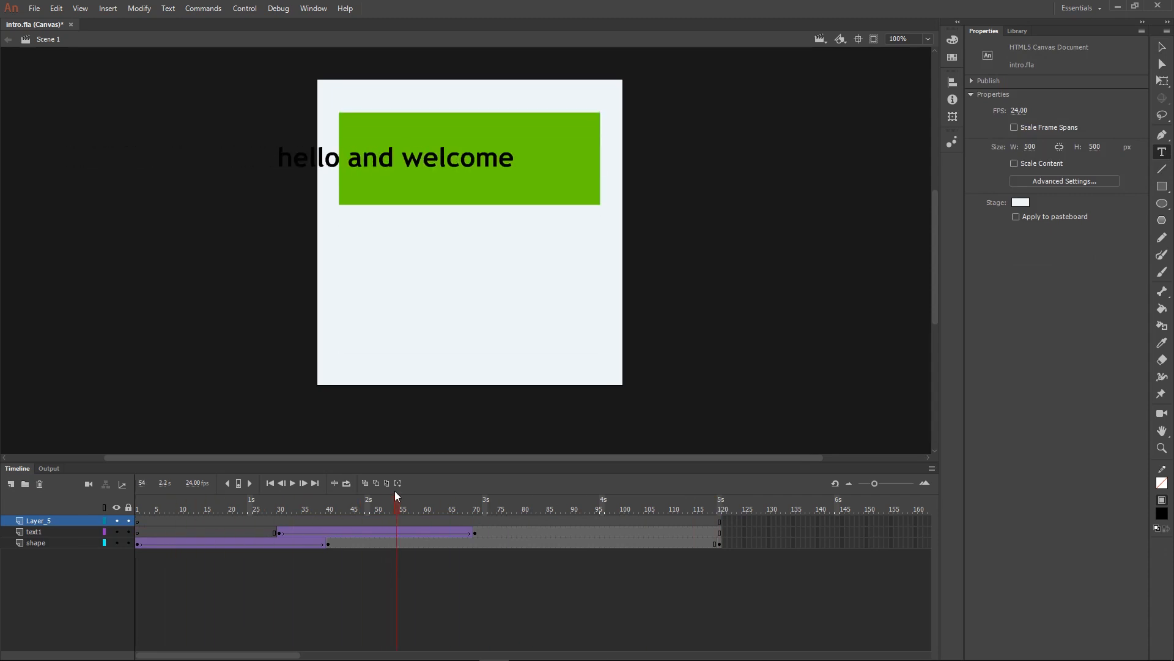
double_click(34, 522)
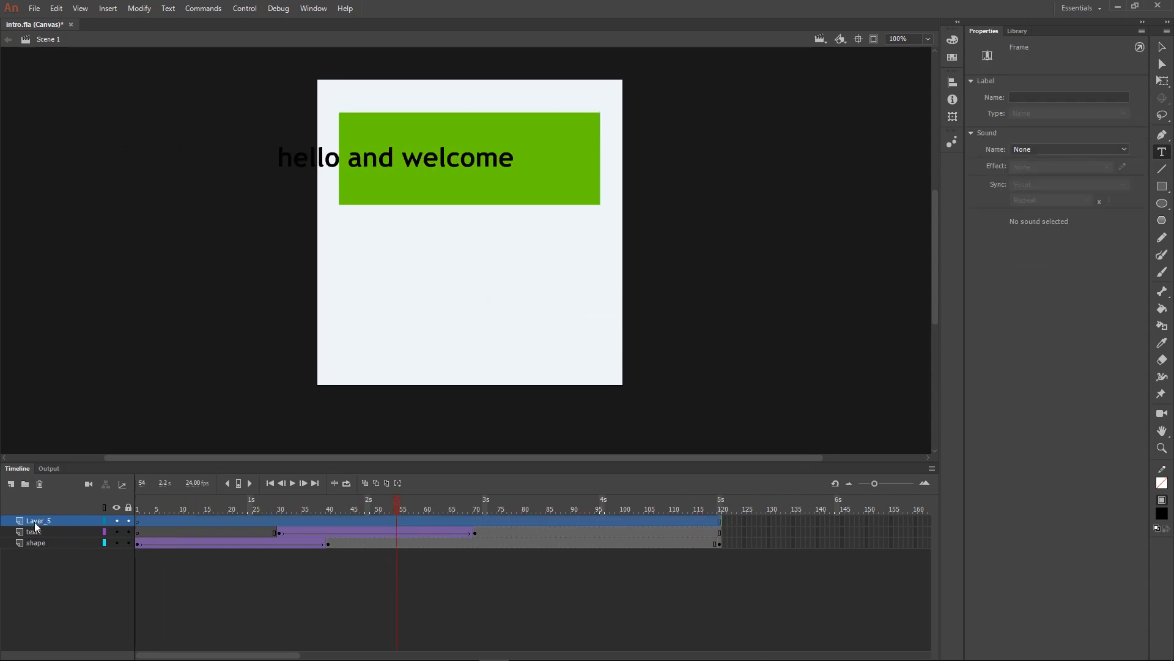
type("text2")
left_click(92, 562)
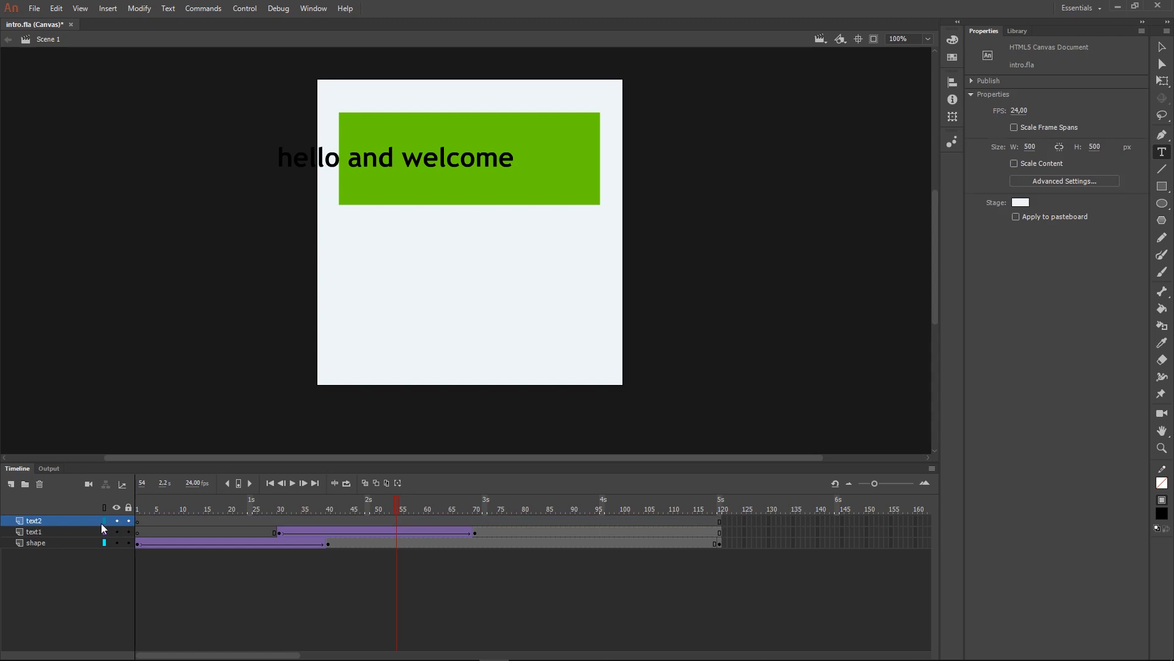
At frame 70, hide the text1 layer and write "thank you for watching" over the green rectangle on the text2 layer.
left_click_drag(398, 501, 478, 502)
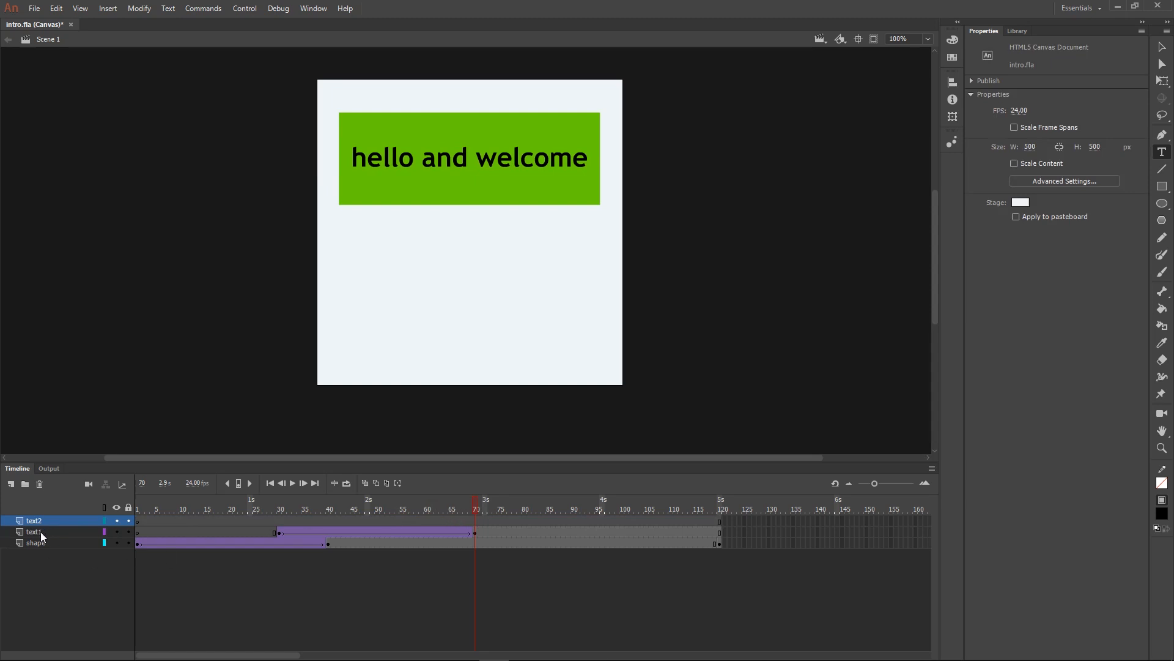
left_click(116, 531)
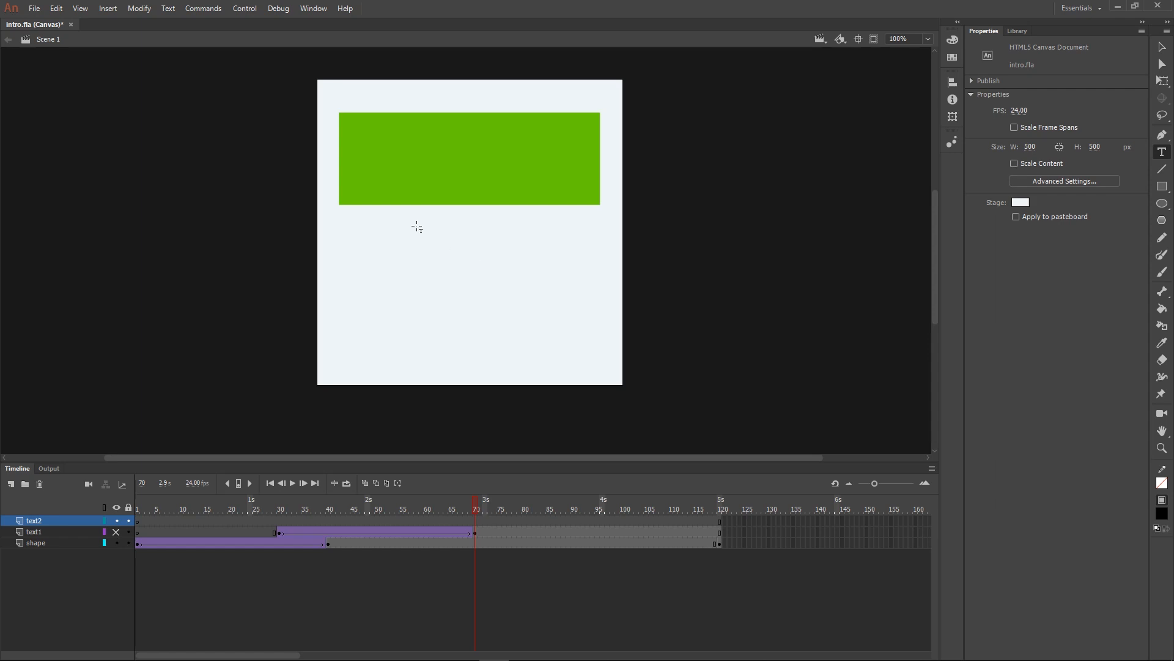
left_click(29, 520)
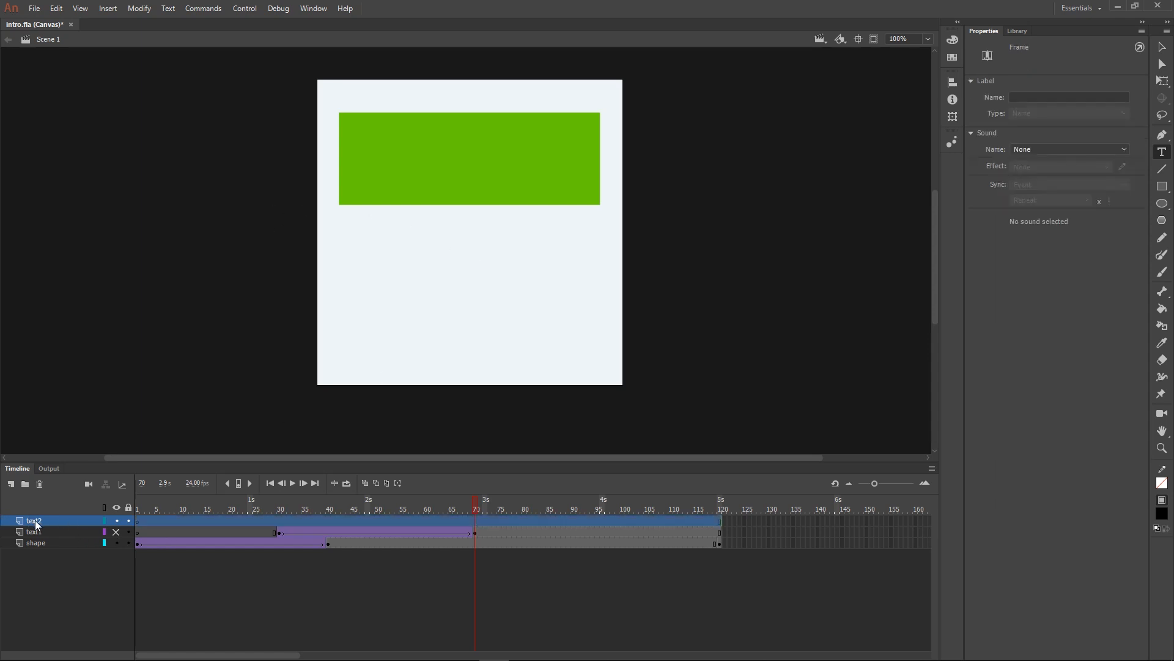
left_click(404, 162)
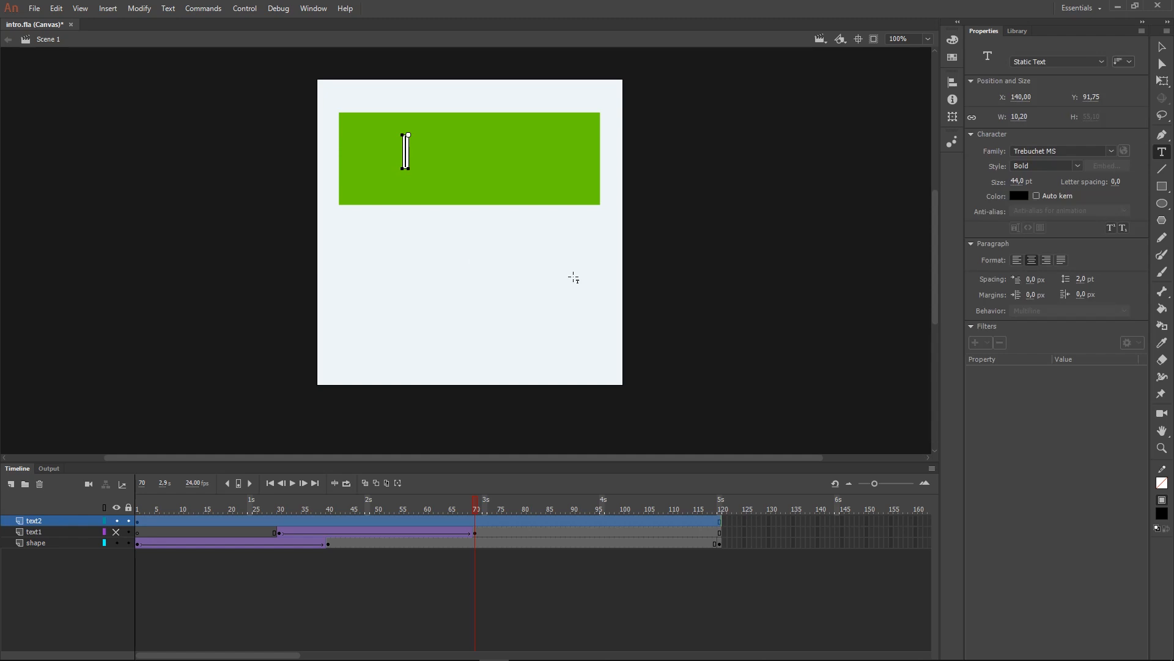
type("thank")
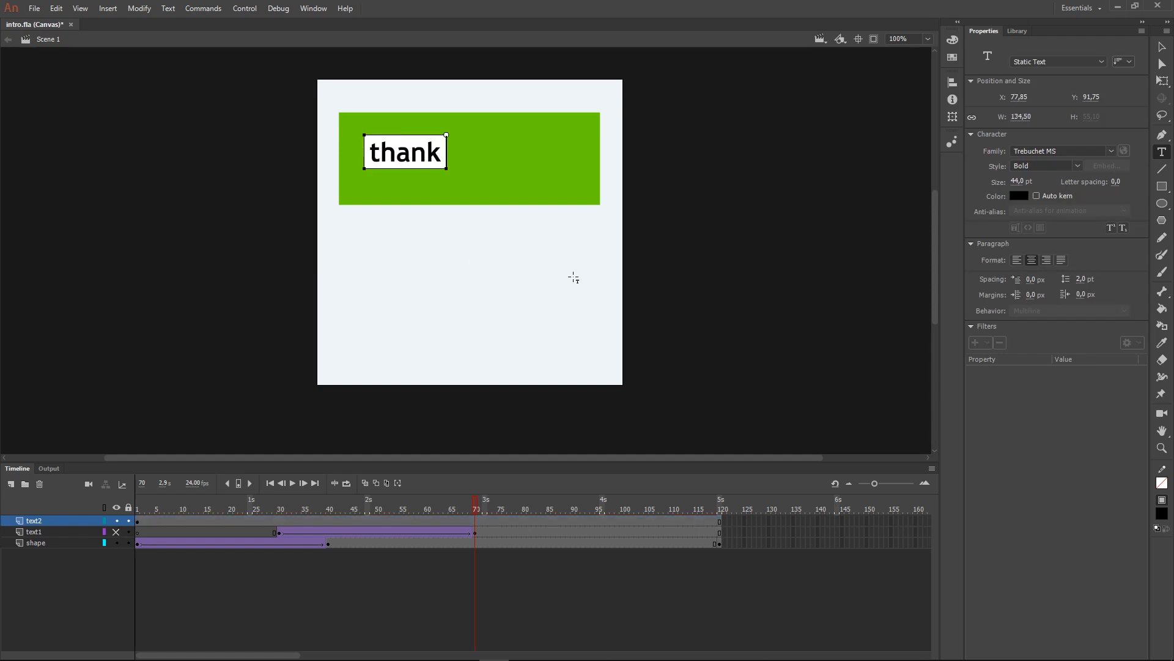
type(" you for")
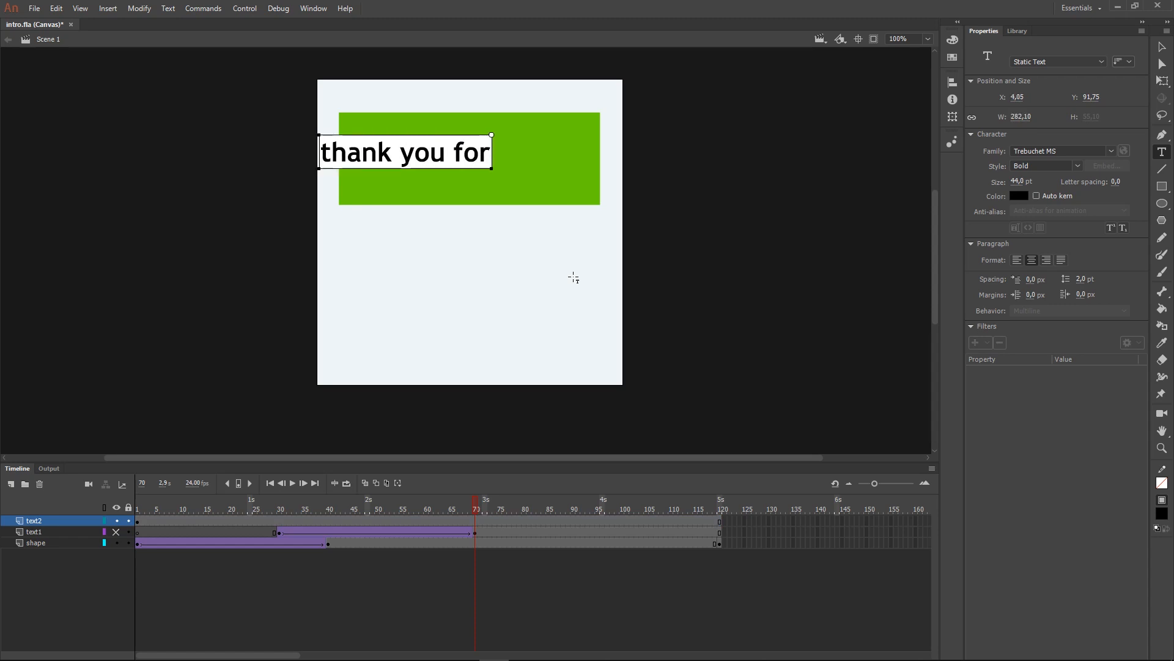
type(" watchin")
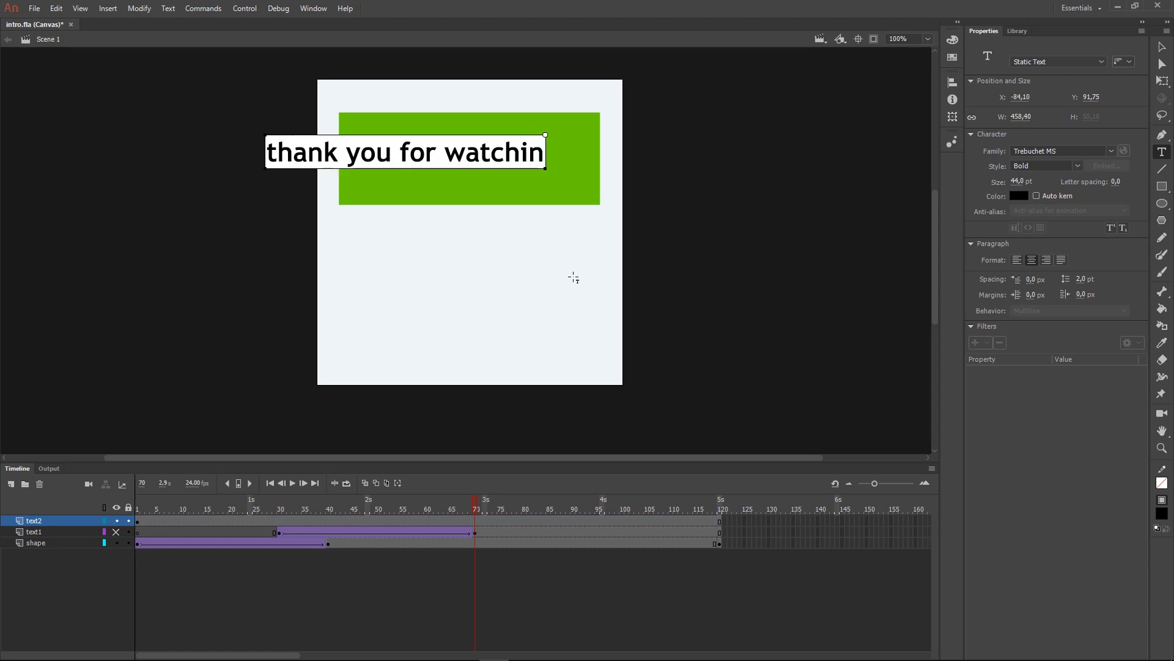
type("g")
key("Escape")
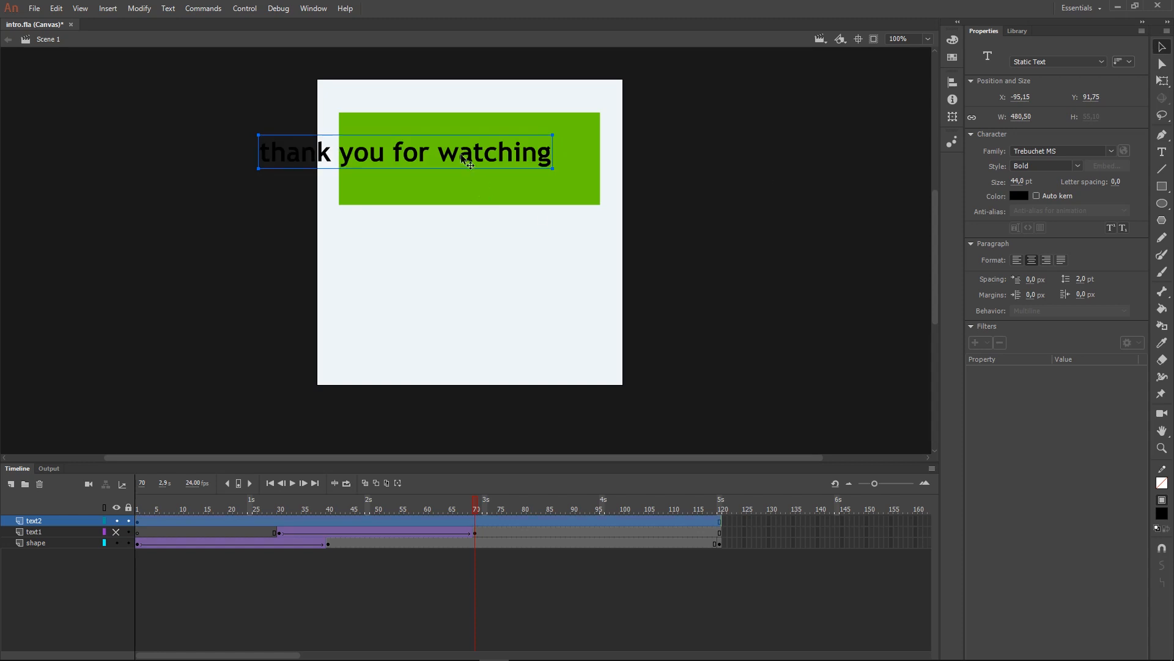
Move the "thank you for watching" text over the green rectangle and center it horizontally on the stage.
left_click_drag(466, 160, 514, 164)
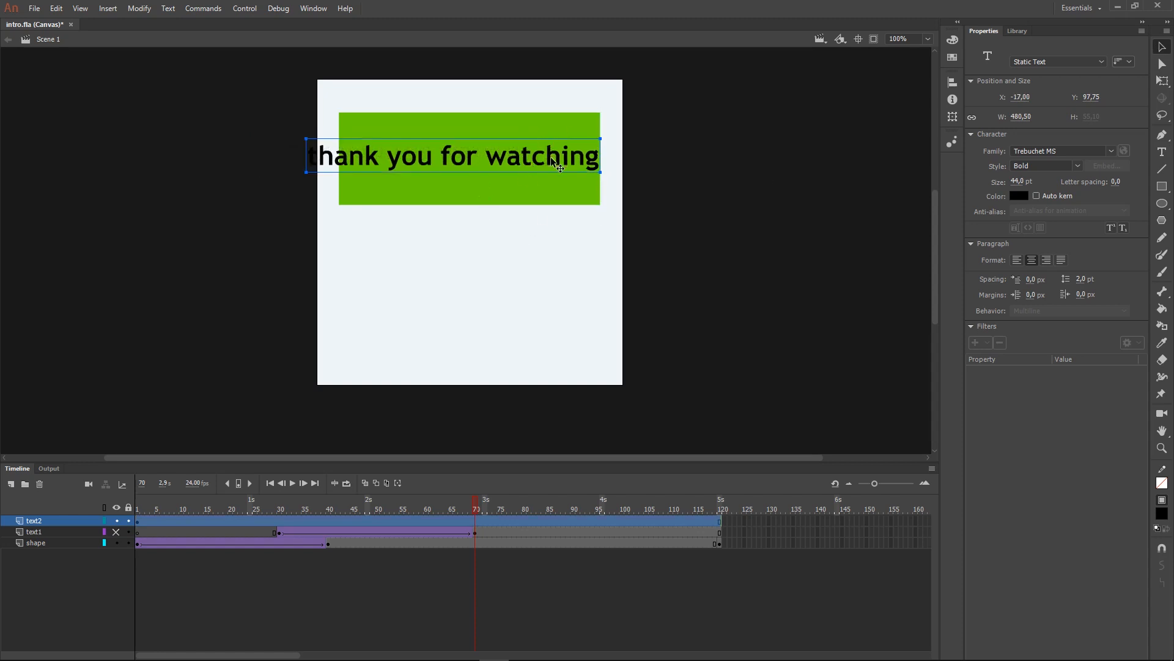
left_click(952, 82)
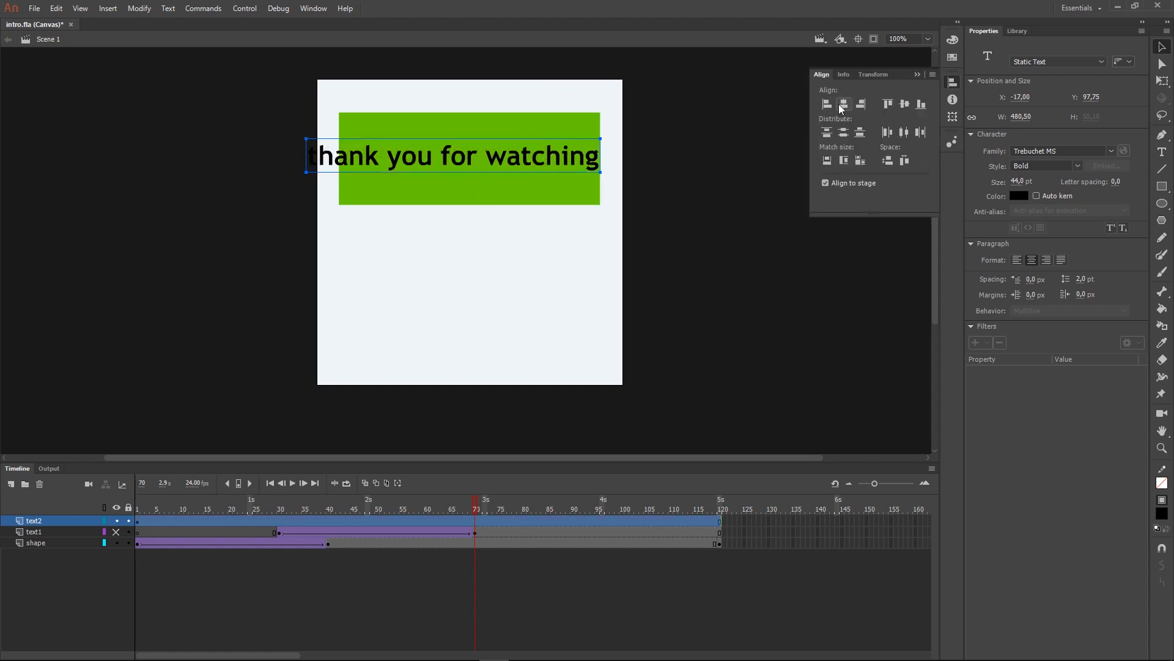
left_click(842, 107)
left_click(919, 75)
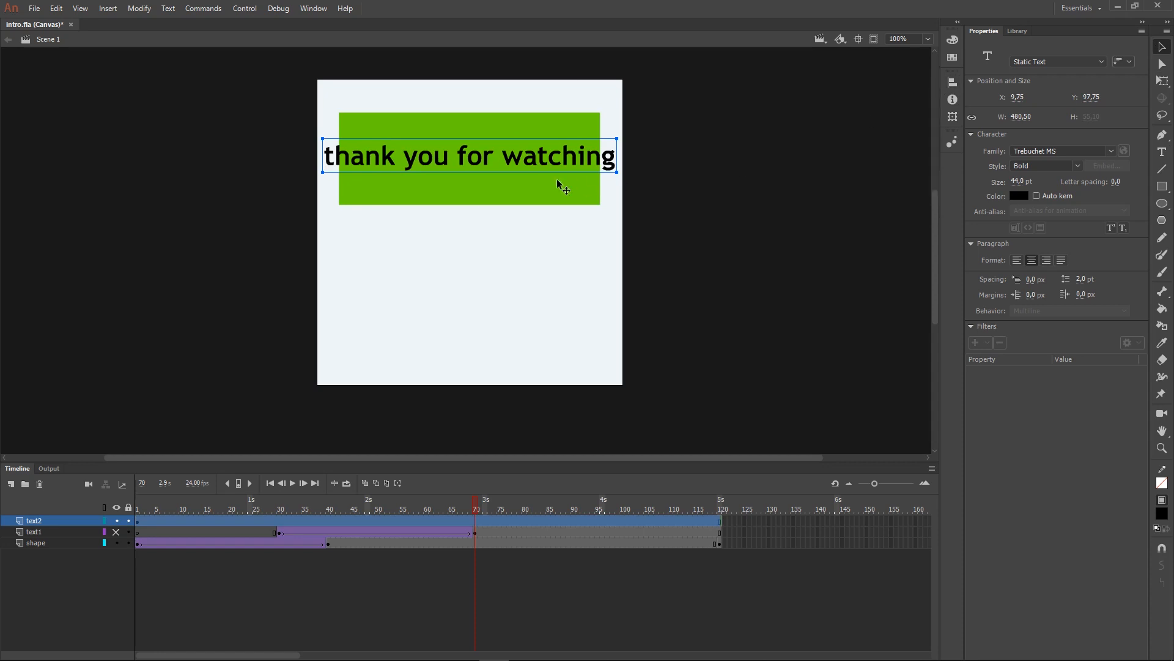
Break the text into two lines, "thank you" and "for watching".
double_click(460, 158)
key("Return")
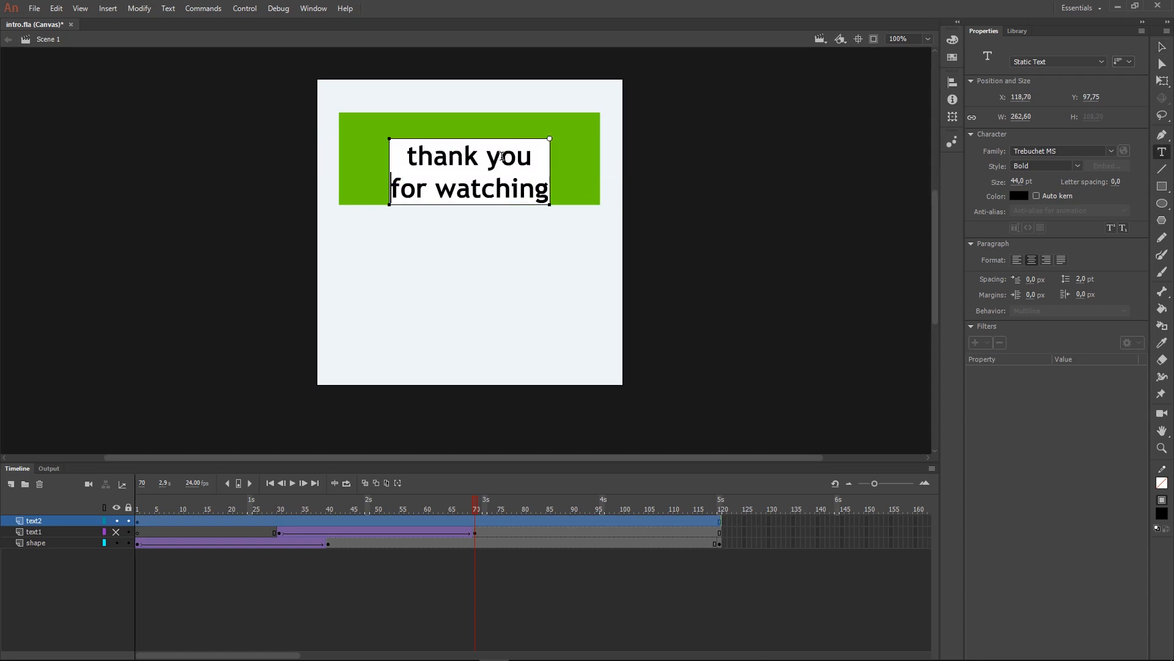
left_click(1163, 48)
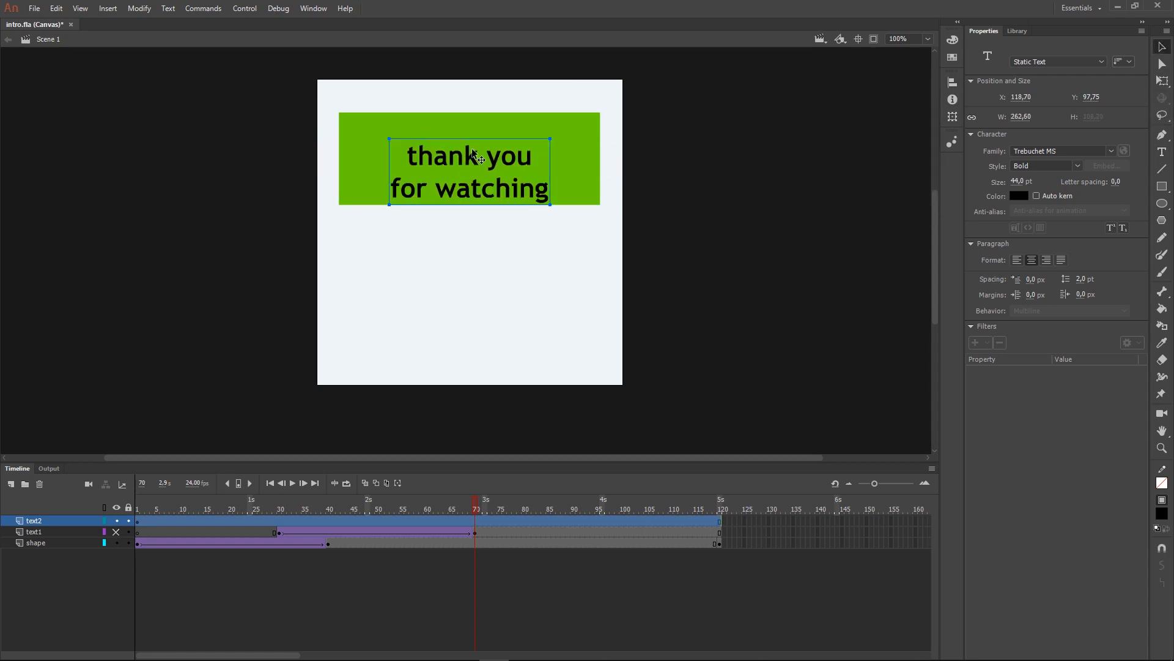
Nudge the two-line "thank you for watching" text up to Y 80,75 to center it vertically in the green rectangle.
key("Up")
key("Up")
key("Up")
key("Up")
key("Up")
key("Up")
key("Up")
key("Up")
key("Up")
key("Up")
key("Up")
key("Up")
key("Up")
key("Up")
key("Up")
key("Up")
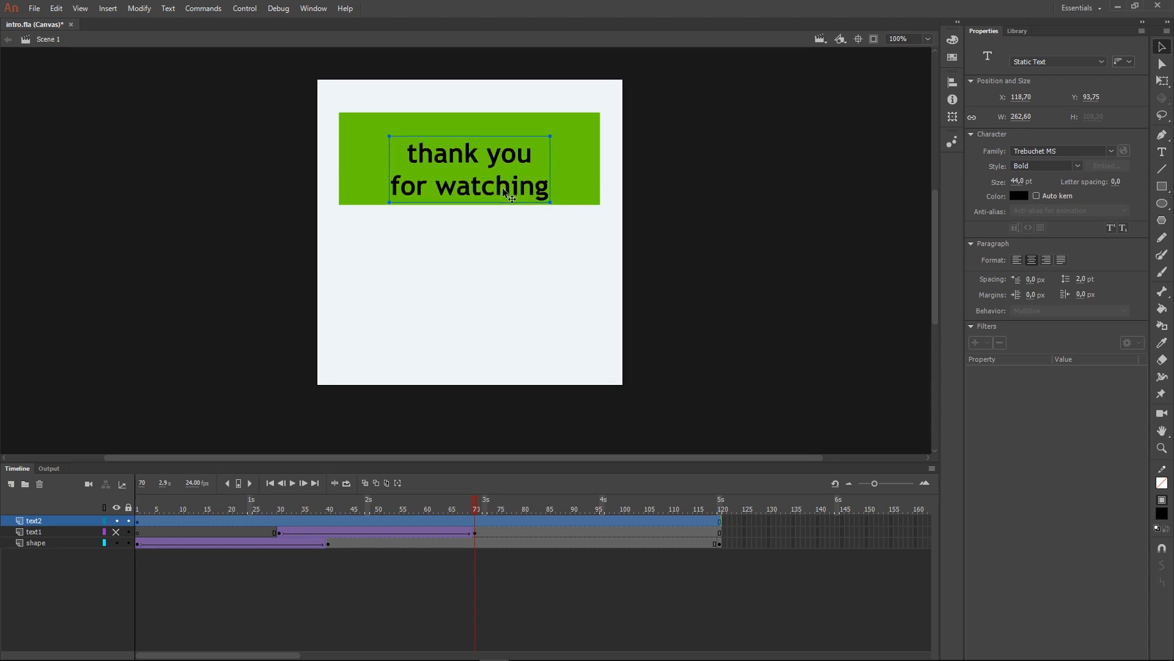
key("Up")
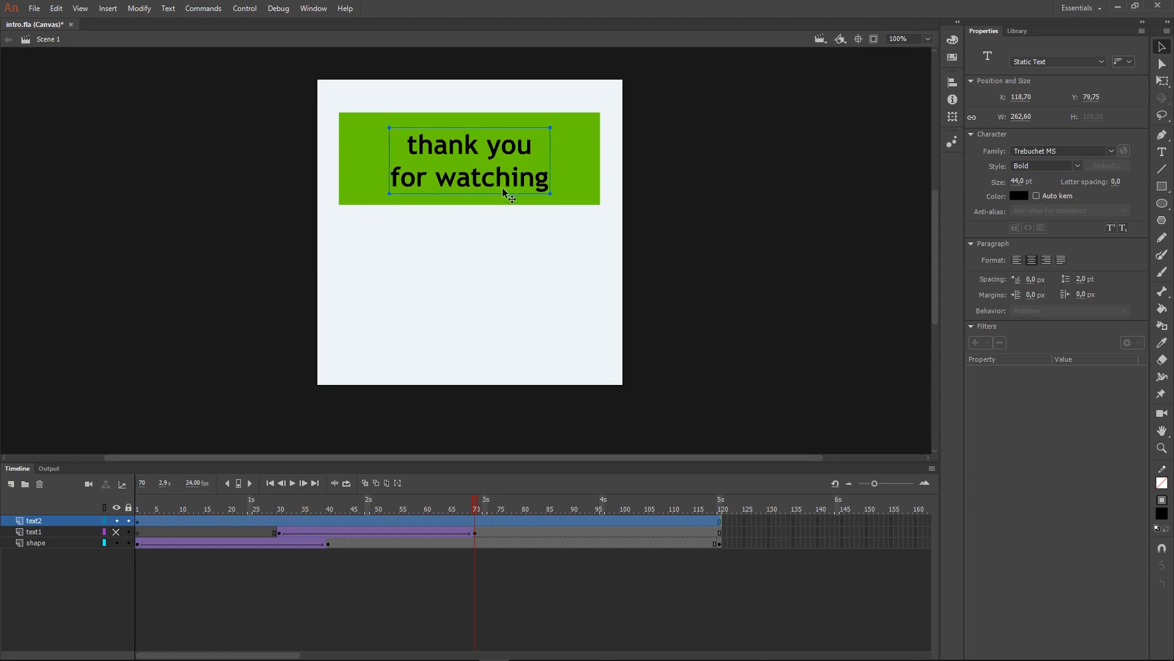
left_click(728, 295)
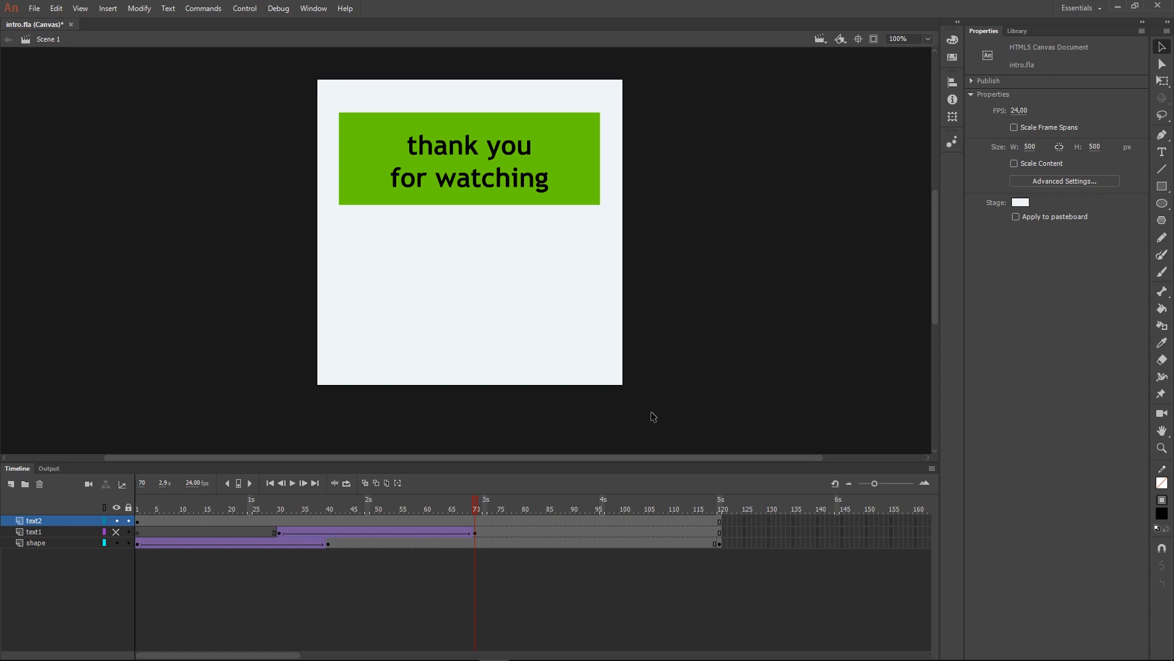
Hide the text2 layer and show the text1 layer.
left_click(116, 532)
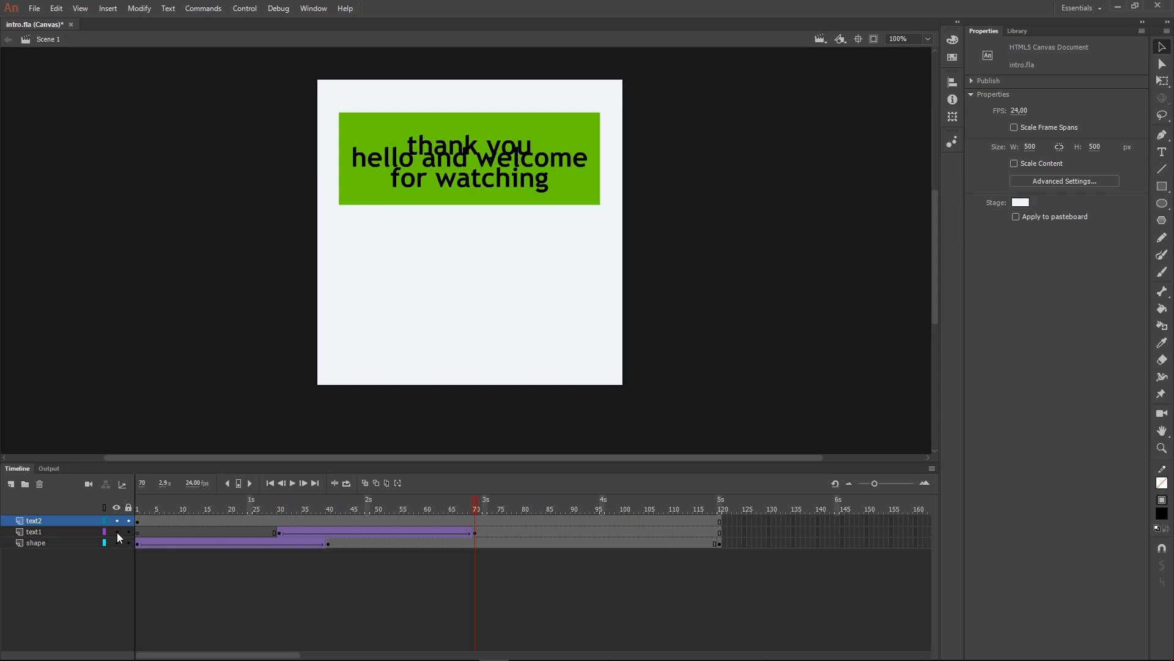
left_click(116, 531)
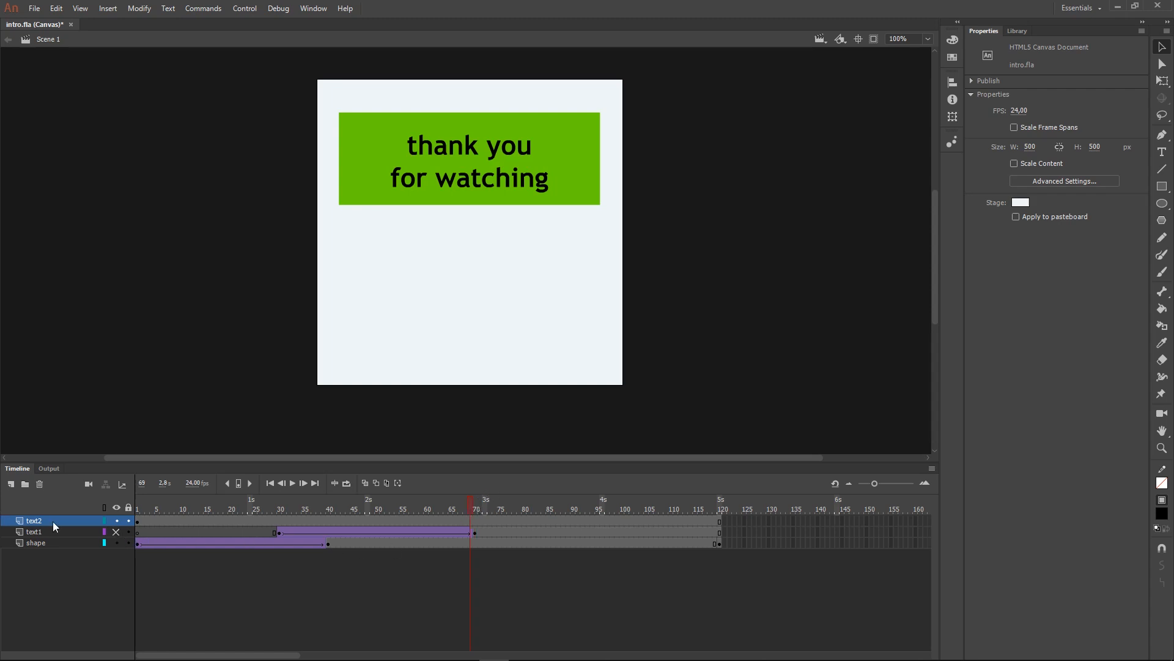
left_click(117, 523)
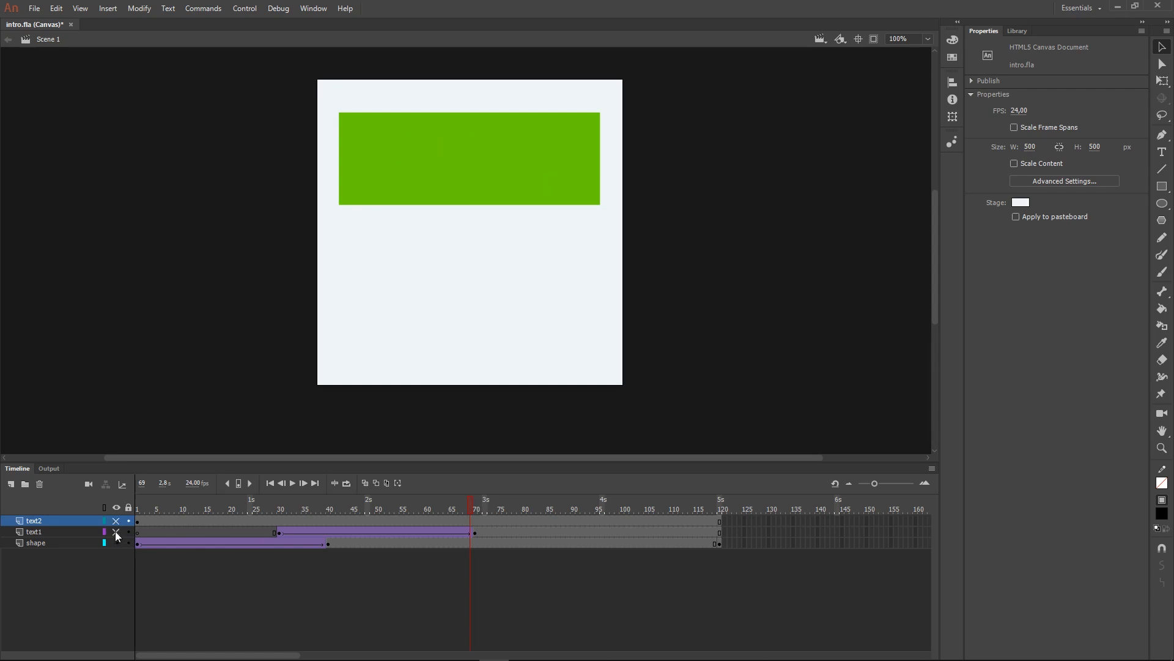
left_click(116, 532)
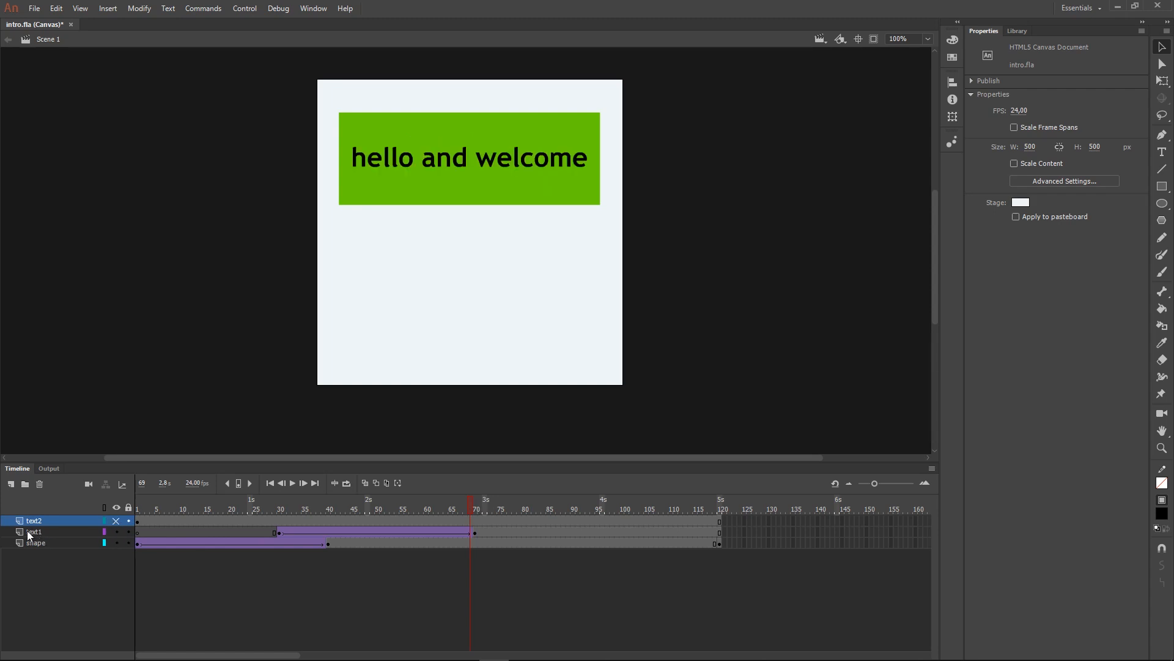
Insert keyframes at frames 120 and 160 on the text1 layer and move "hello and welcome" off the stage's right side at frame 160.
left_click_drag(474, 502, 647, 496)
left_click(720, 533)
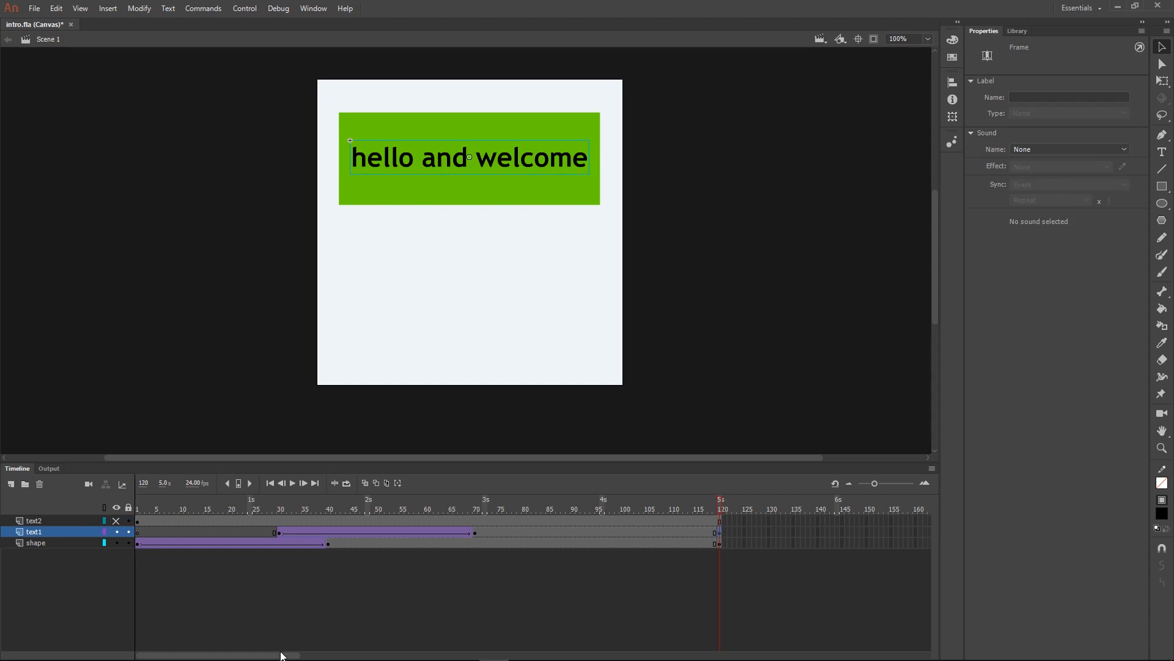
left_click_drag(281, 655, 360, 649)
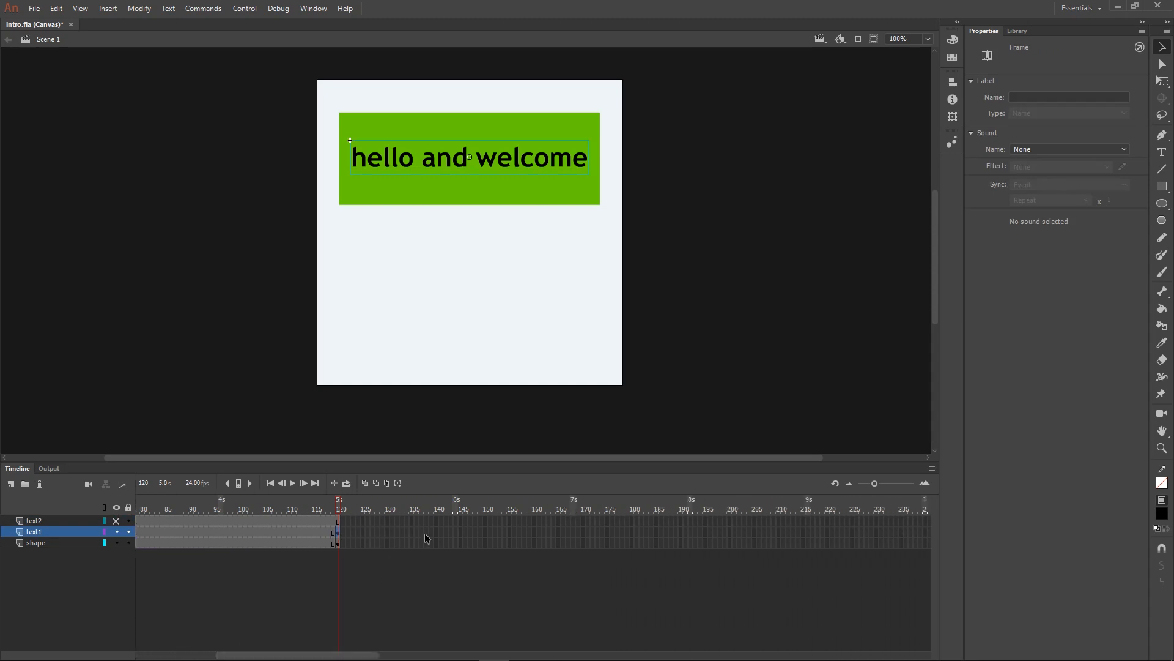
left_click(534, 532)
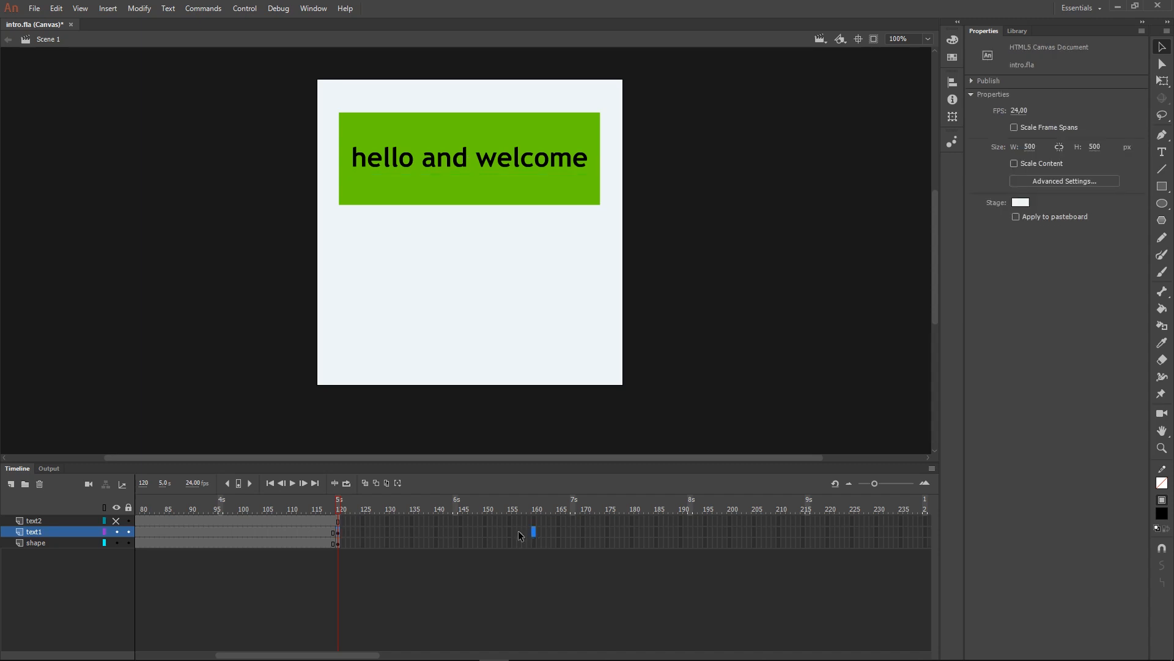
key("F6")
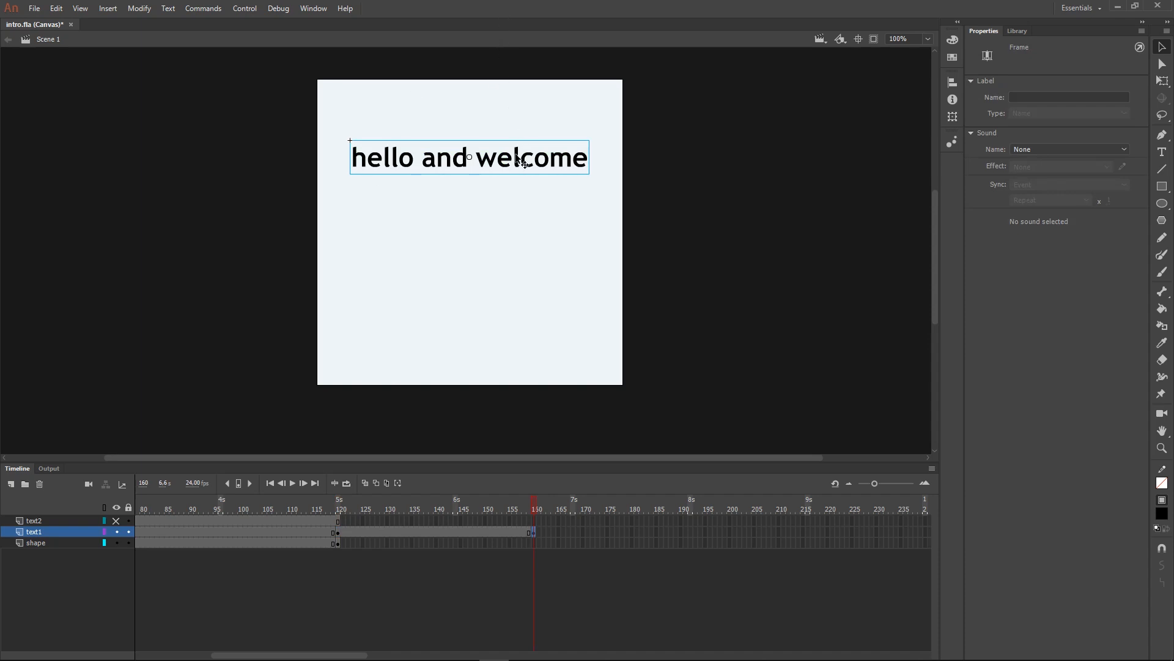
left_click_drag(520, 157, 832, 154)
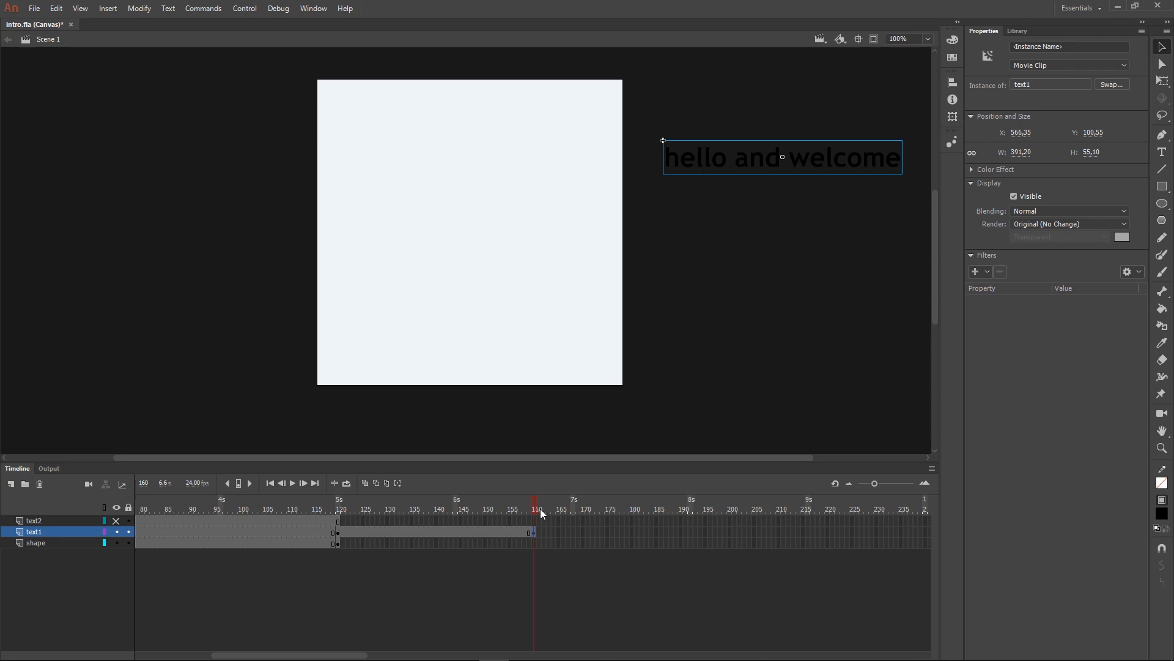
Extend the green rectangle's duration by moving the shape layer's frame 120 keyframe to frame 240.
left_click_drag(532, 505, 323, 506)
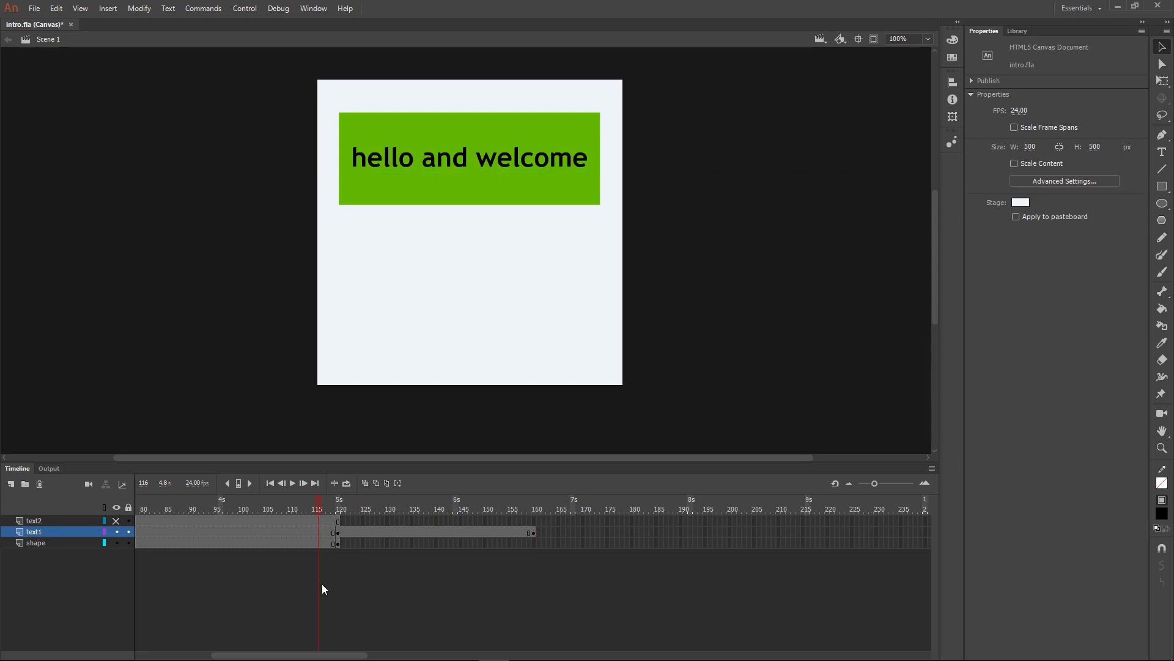
left_click_drag(328, 653, 242, 655)
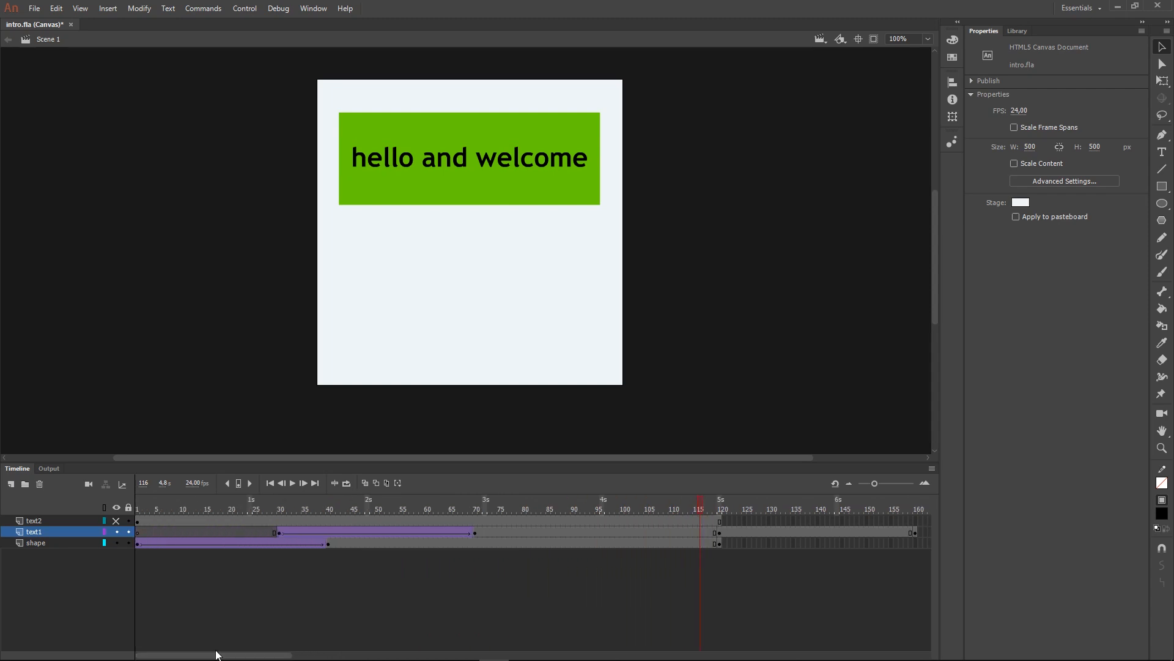
mouse_move(689, 504)
left_mouse_down()
mouse_move(129, 515)
mouse_move(359, 486)
mouse_move(689, 493)
left_mouse_up()
left_click_drag(262, 652, 341, 654)
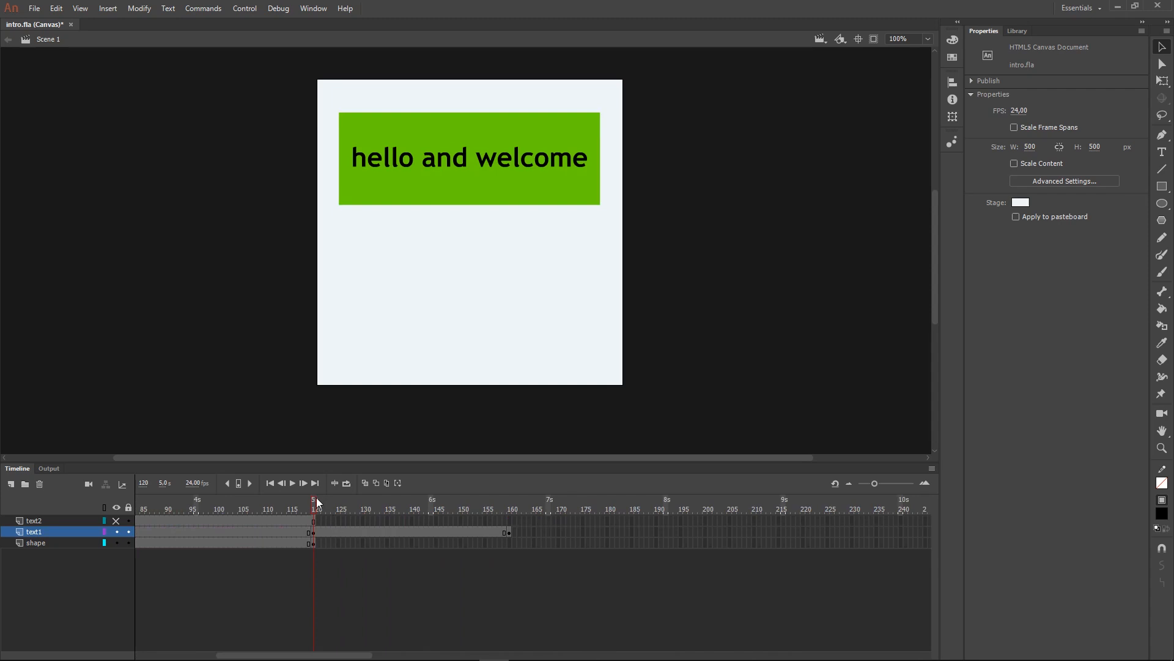
left_click_drag(317, 498, 352, 503)
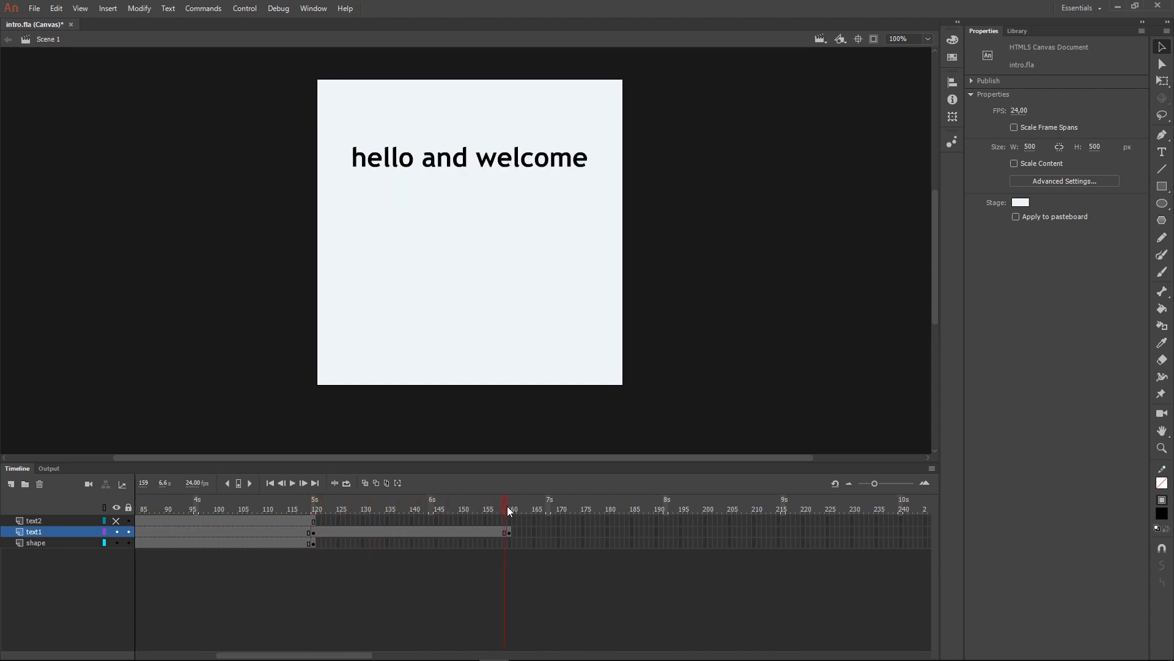
left_click_drag(507, 507, 510, 508)
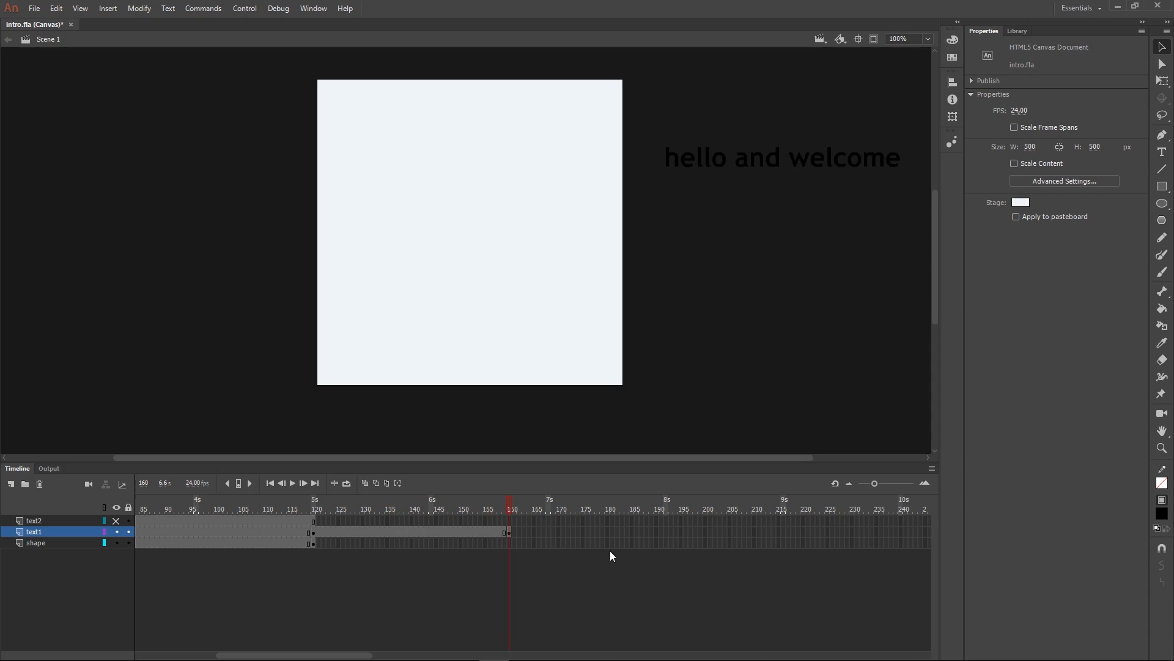
left_click(316, 544)
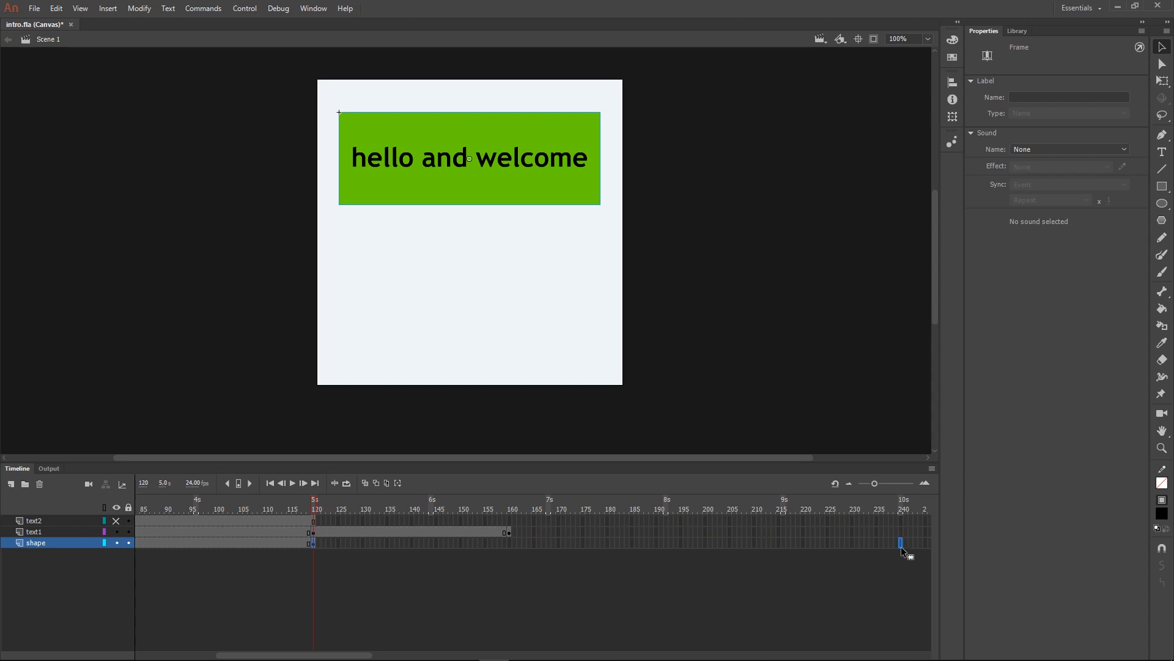
key("F5")
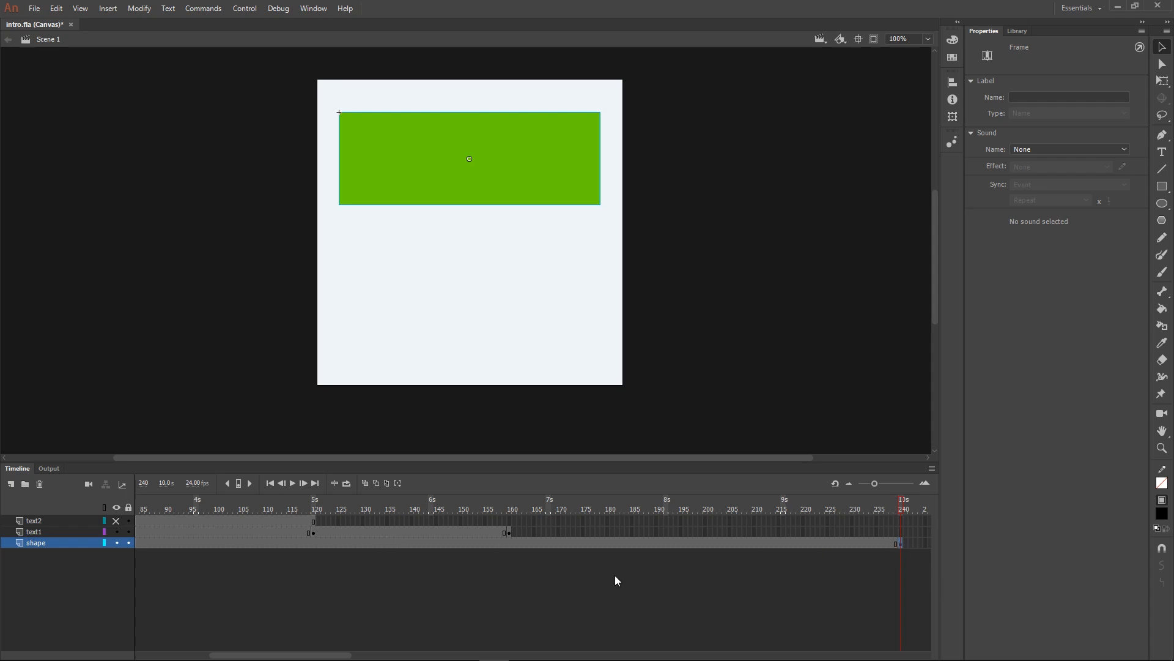
Create a classic tween between frames 120 and 160 on the text1 layer.
left_click_drag(337, 656, 306, 656)
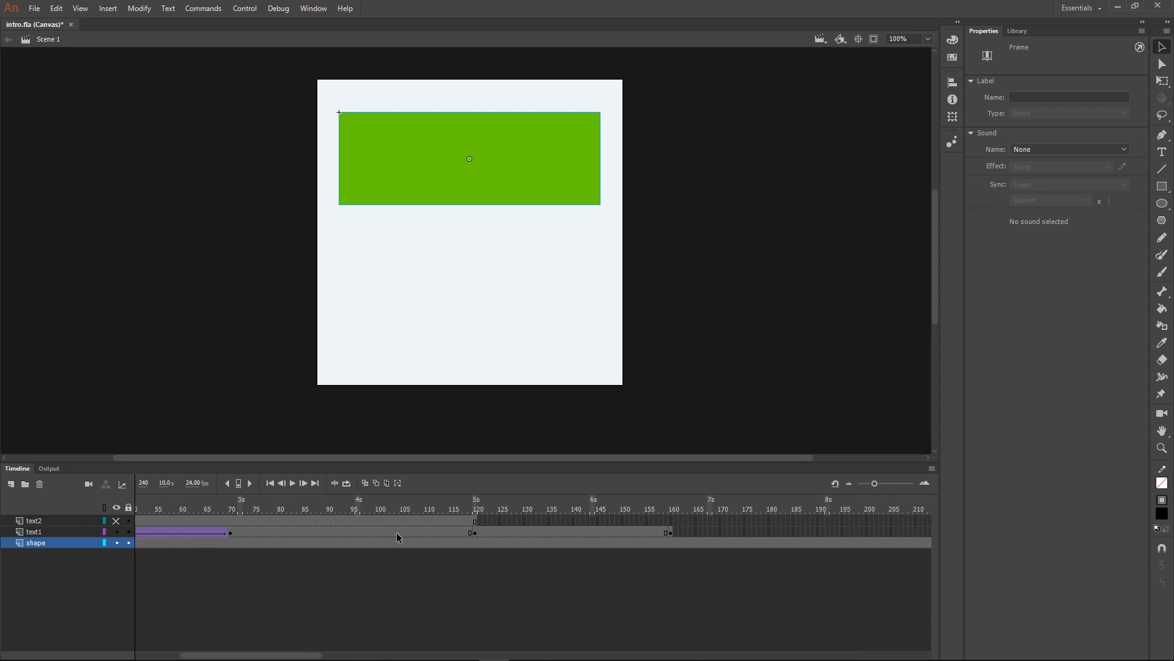
left_click(311, 659)
left_click_drag(314, 655, 338, 655)
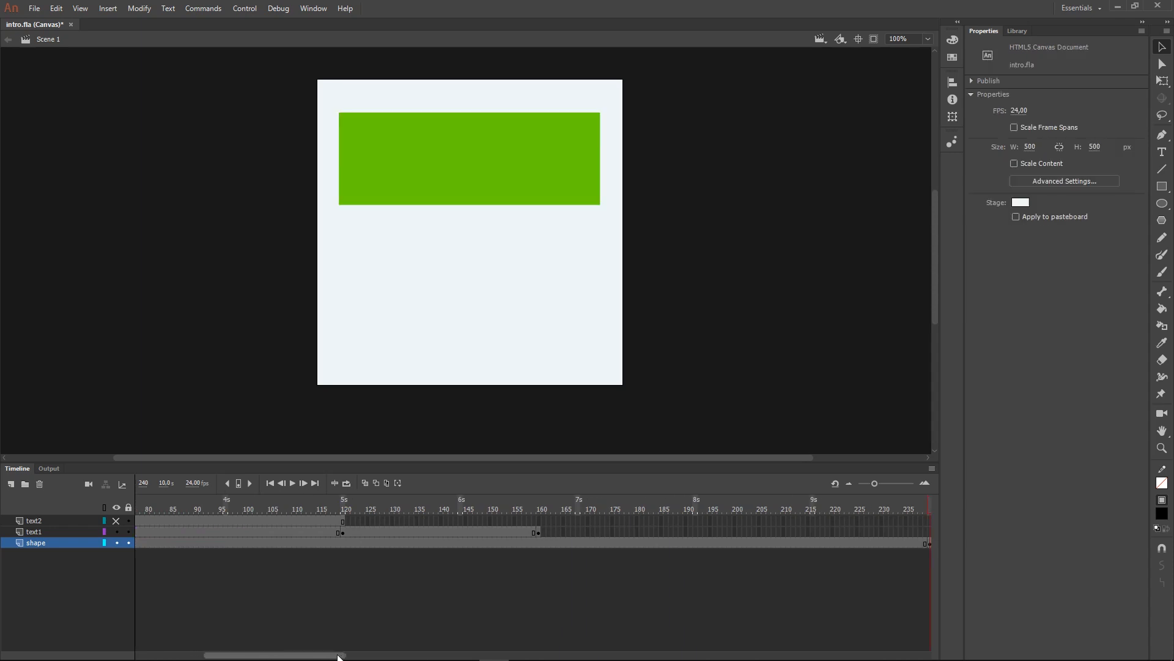
left_click(335, 506)
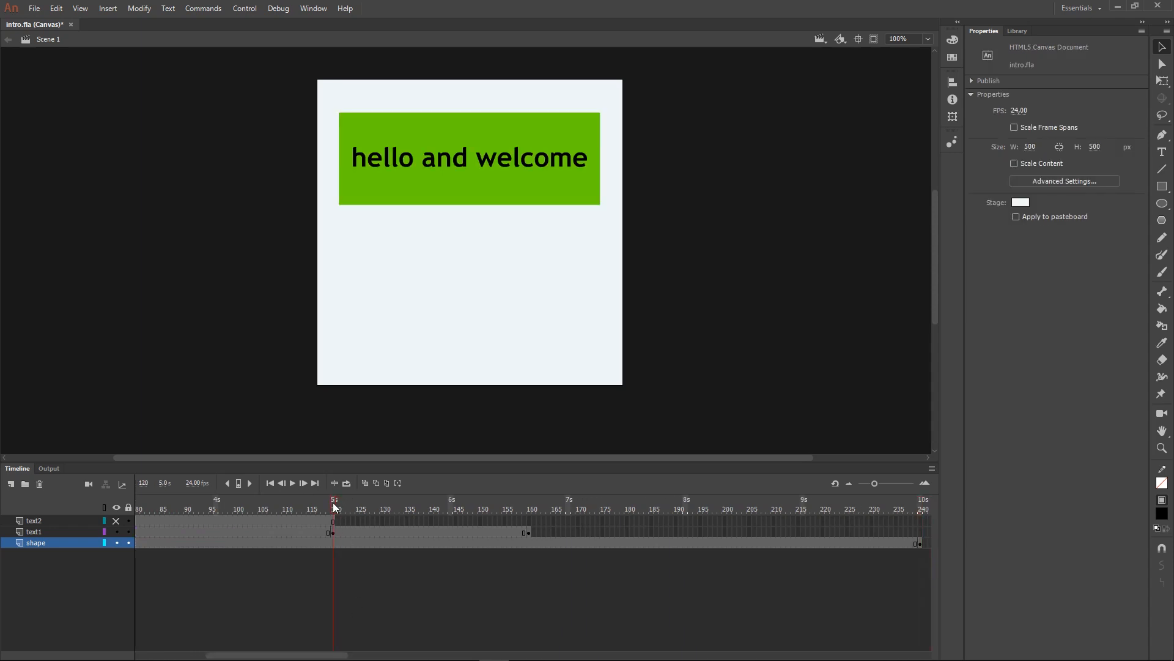
left_click_drag(335, 507, 512, 520)
left_click_drag(525, 514, 528, 514)
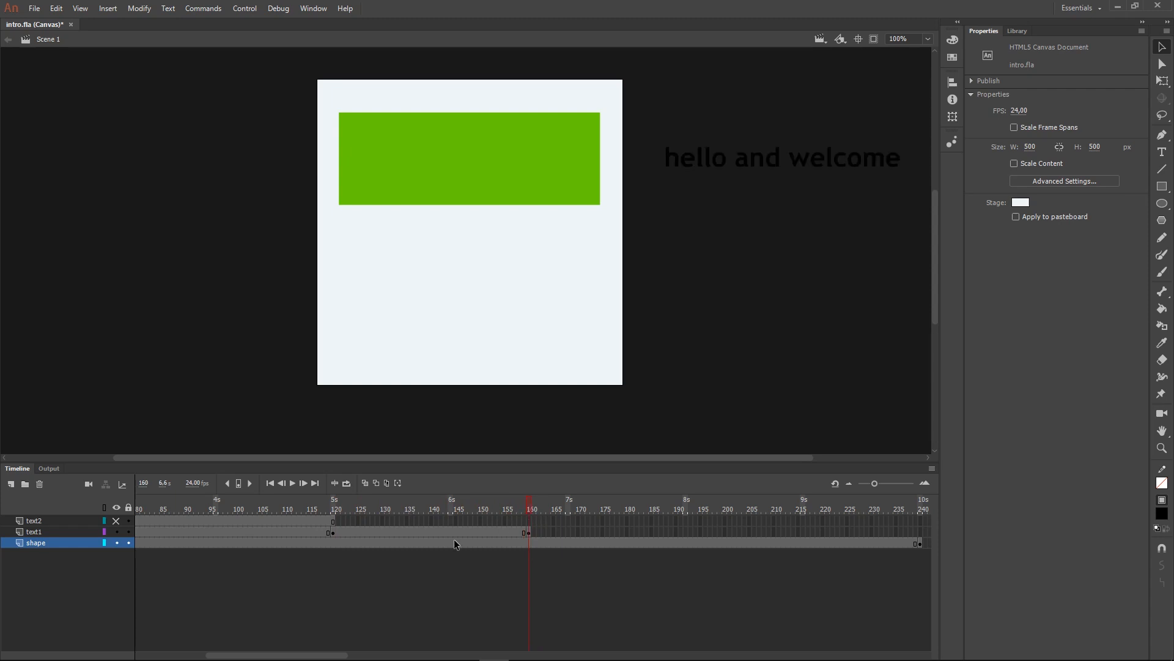
left_click(432, 532)
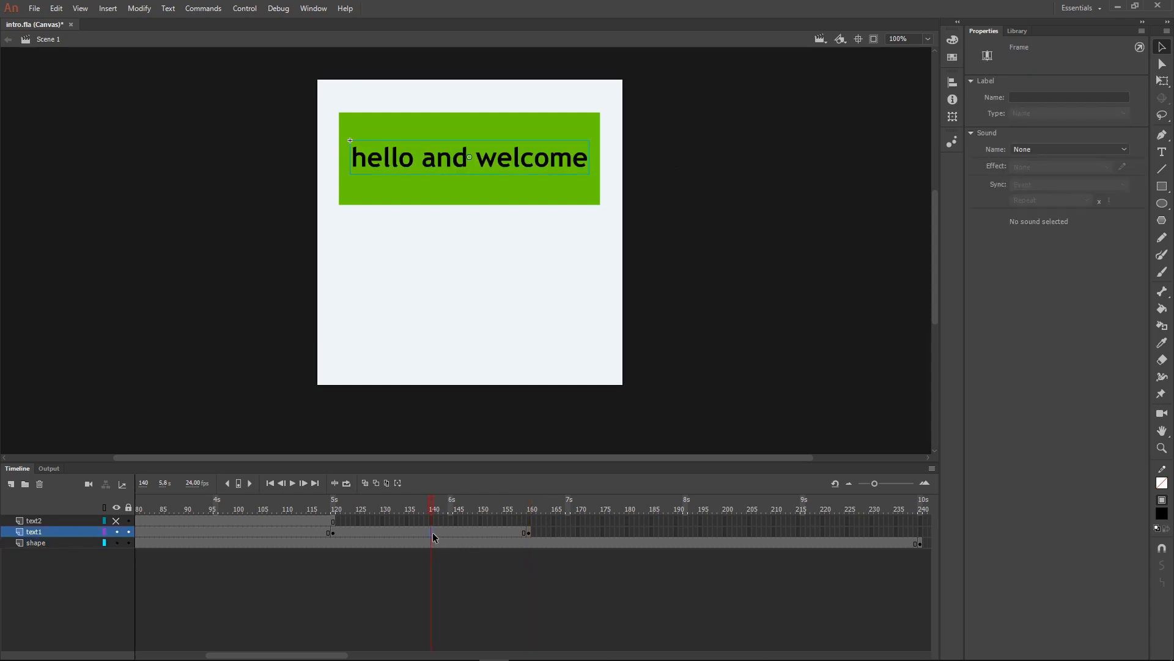
mouse_move(432, 532)
left_mouse_down()
mouse_move(366, 532)
mouse_move(427, 533)
left_mouse_up()
right_click(427, 534)
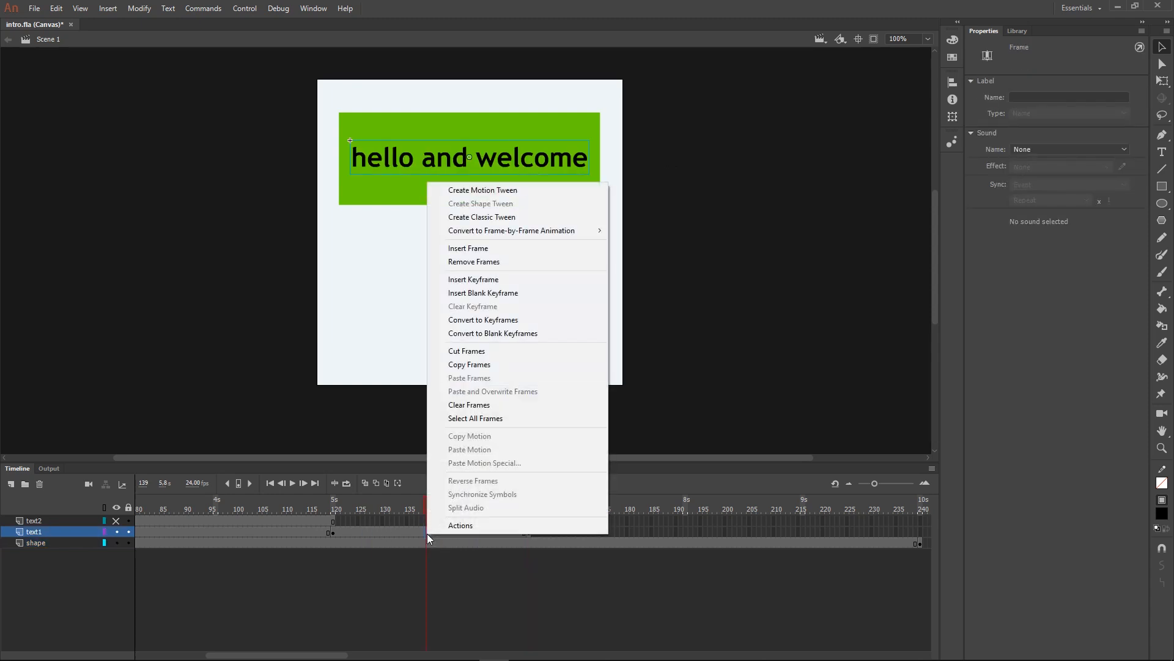
left_click(483, 217)
Apply the Ease In Out Quart easing to the text1 tween starting at frame 120 and preview the text's exit.
left_click_drag(426, 501, 335, 504)
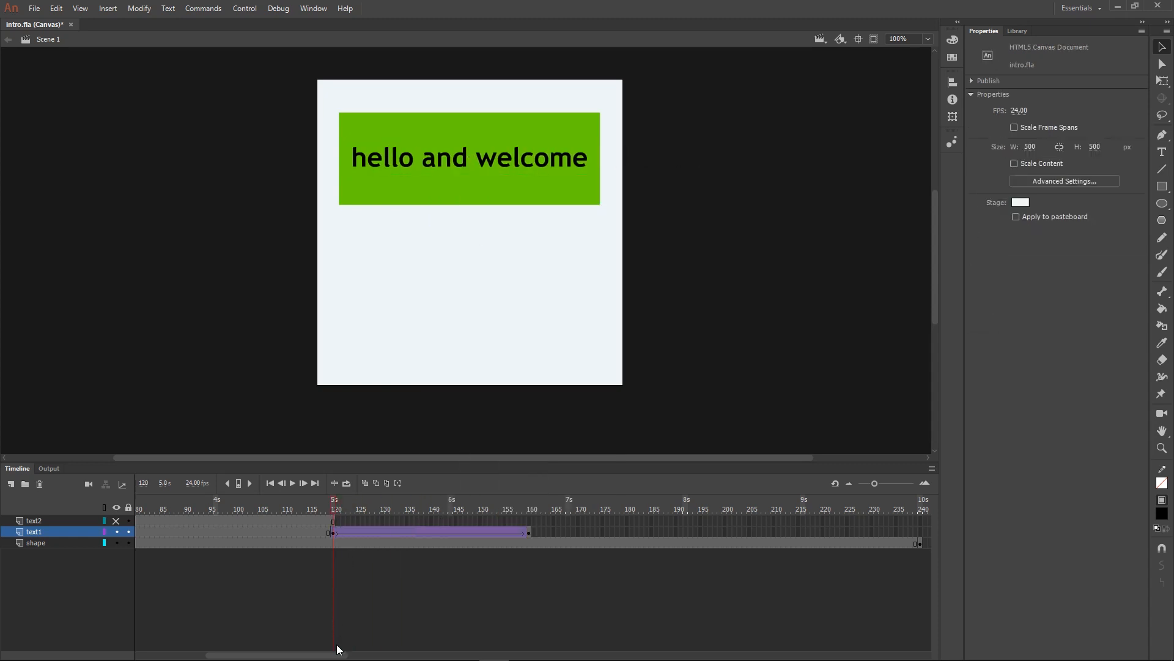
left_click(334, 534)
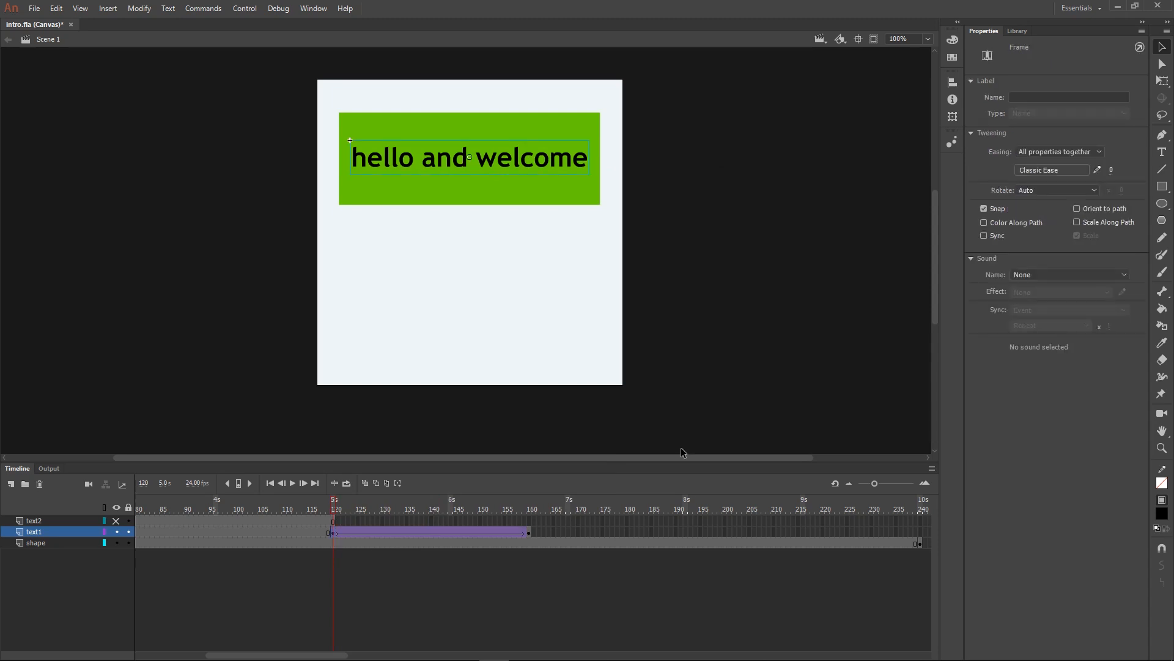
left_click(1059, 170)
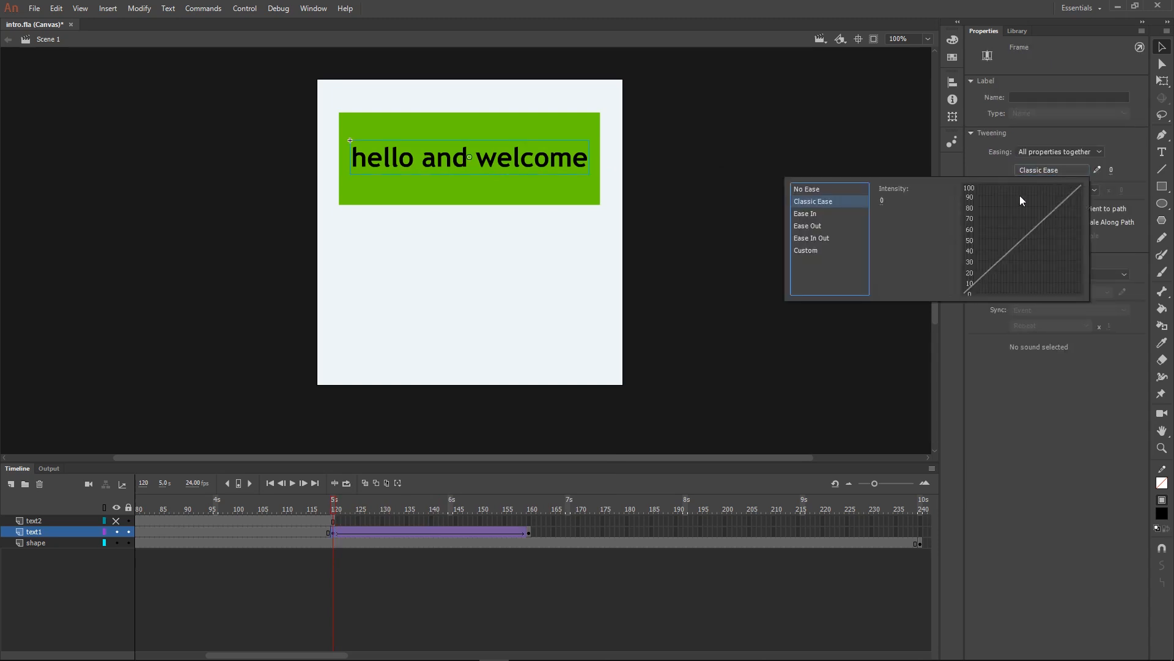
left_click(812, 240)
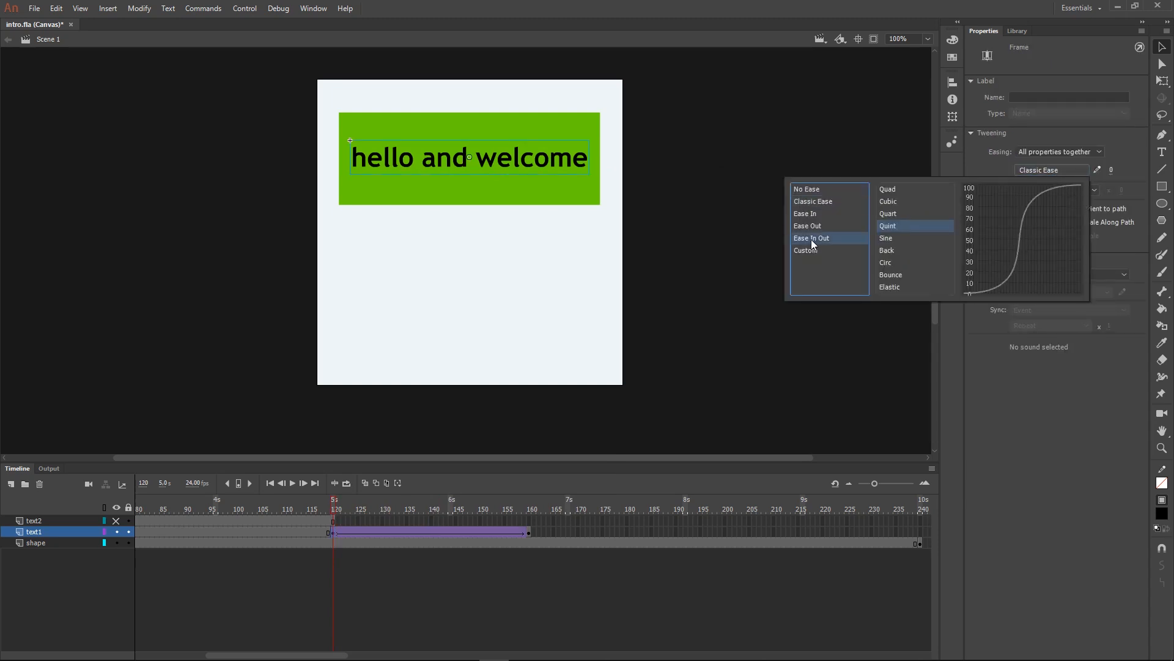
left_click(891, 215)
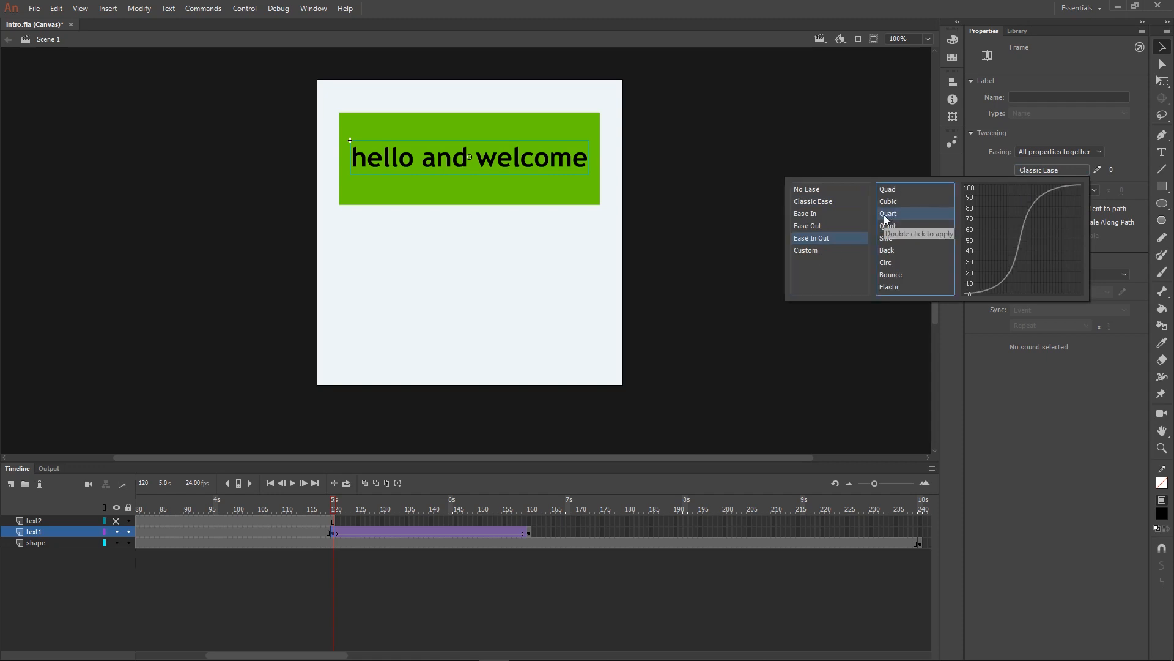
double_click(884, 216)
left_click(352, 508)
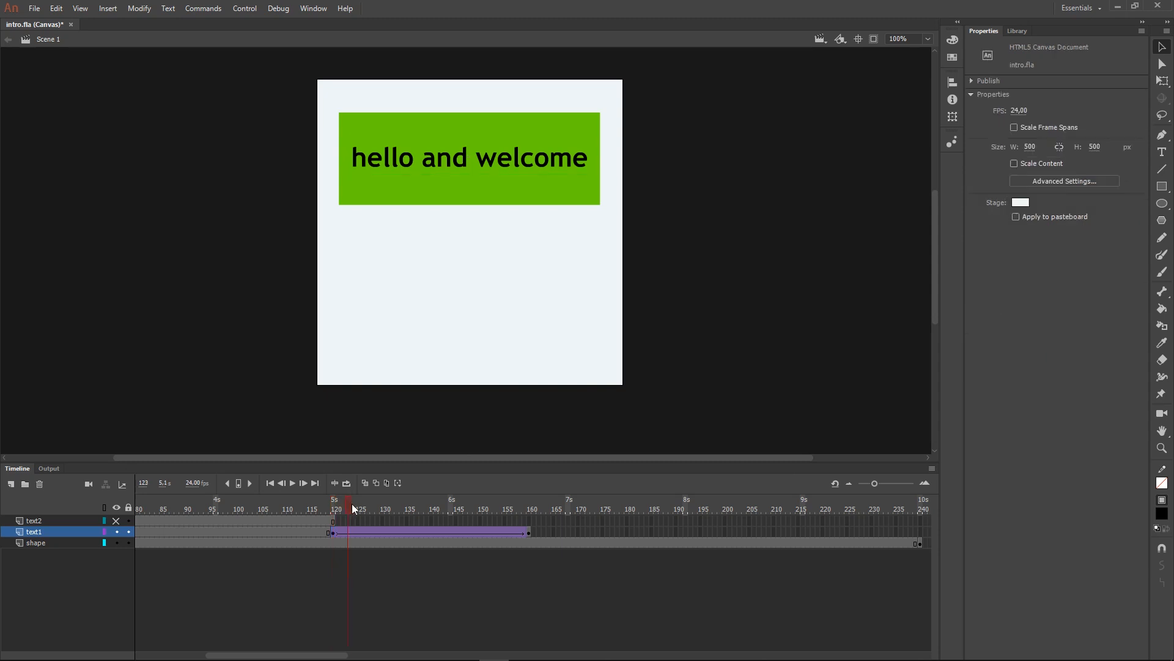
left_click_drag(353, 508, 531, 513)
Hide the text1 layer, show the text2 layer and select the "thank you for watching" text at frame 106.
left_click_drag(347, 654, 236, 634)
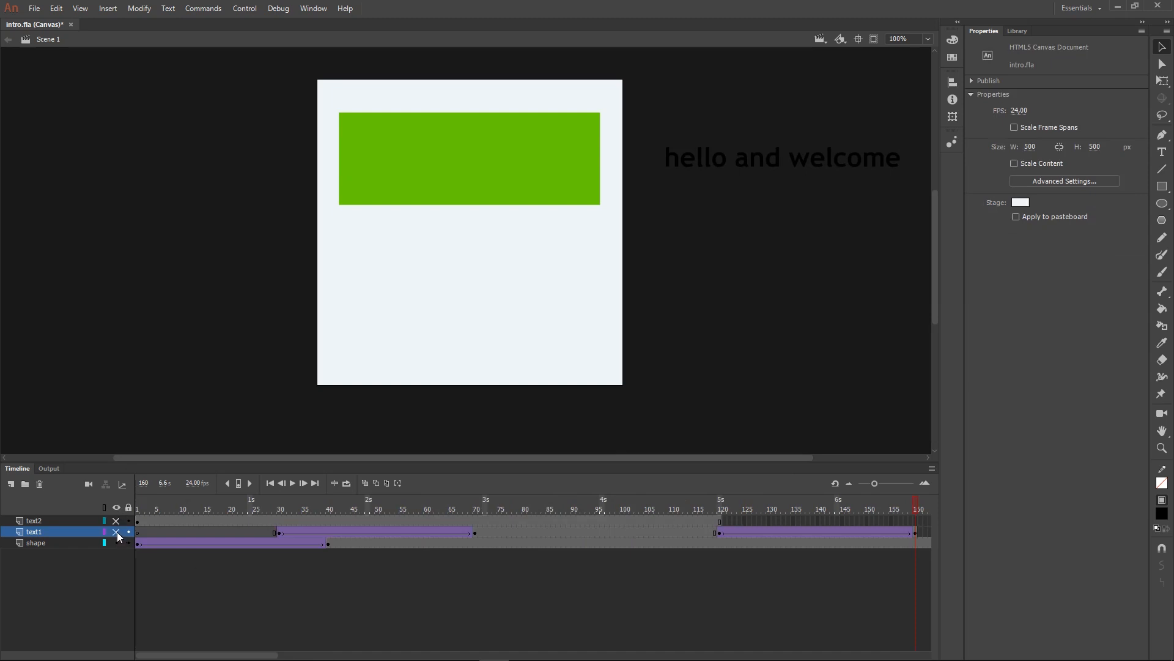
left_click(116, 521)
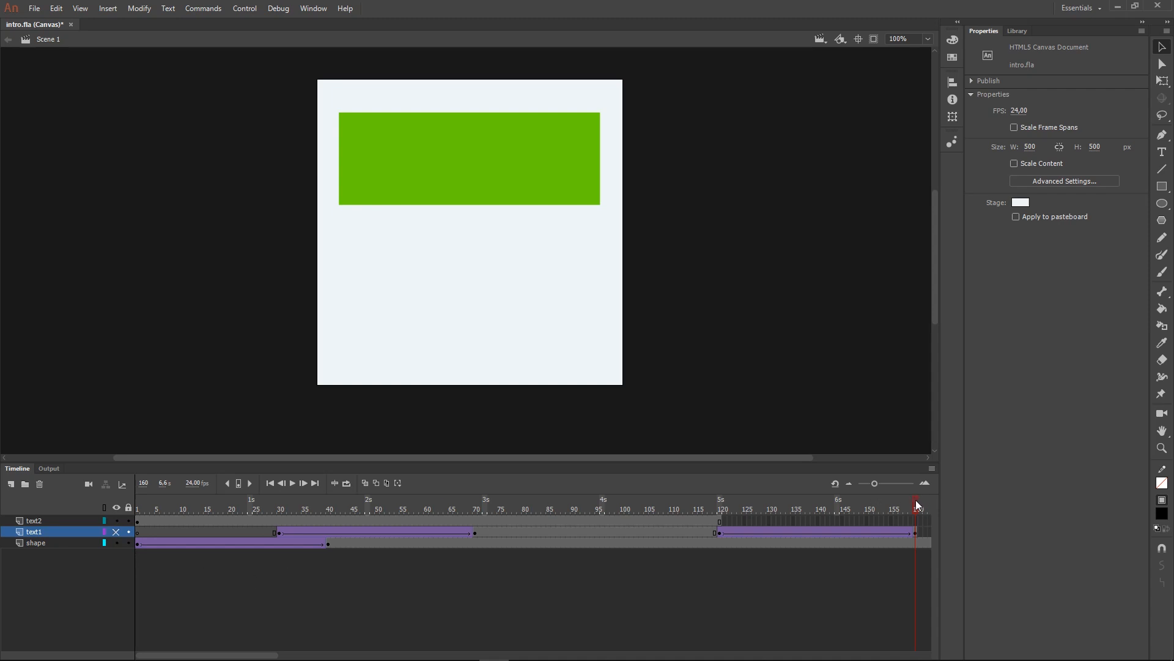
left_click_drag(918, 505, 894, 505)
left_click(874, 509)
left_click_drag(873, 508, 653, 513)
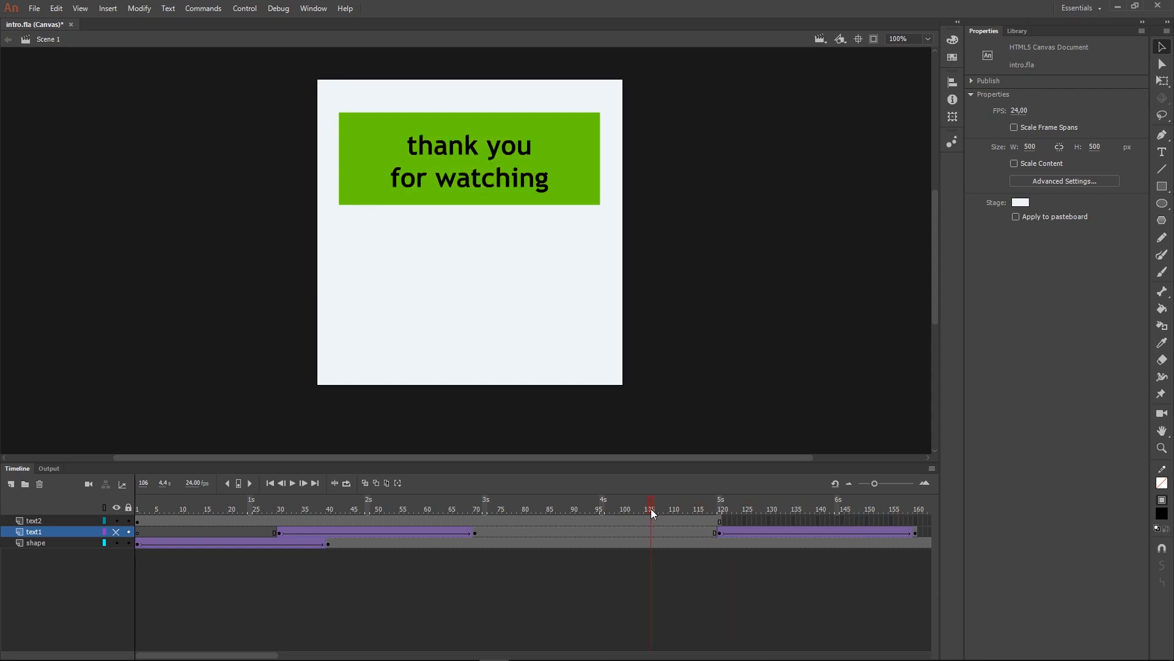
left_click(469, 148)
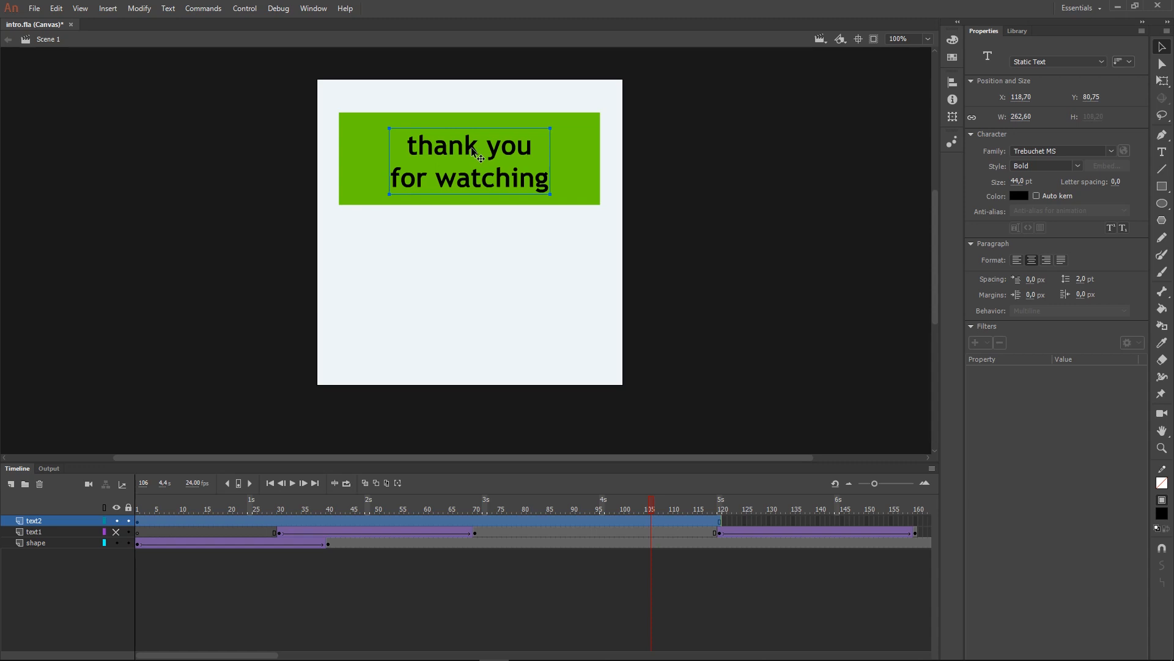
Convert the "thank you for watching" text into a movie clip symbol named text2.
key("F8")
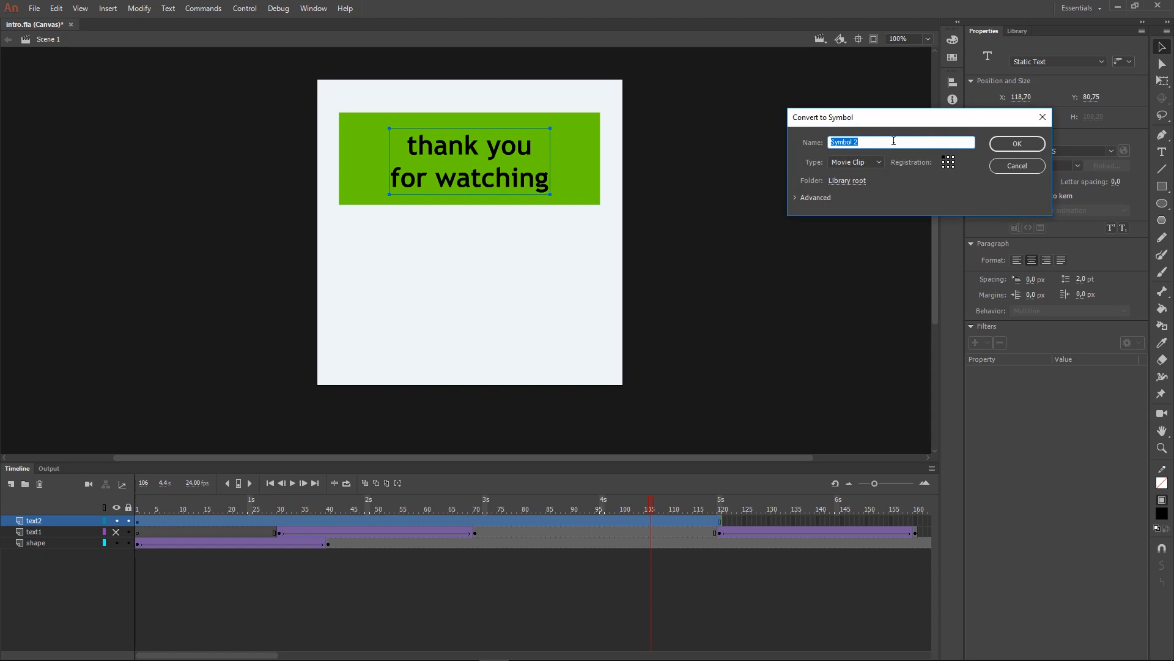
left_click(874, 142)
left_click_drag(874, 142, 762, 134)
type("text2")
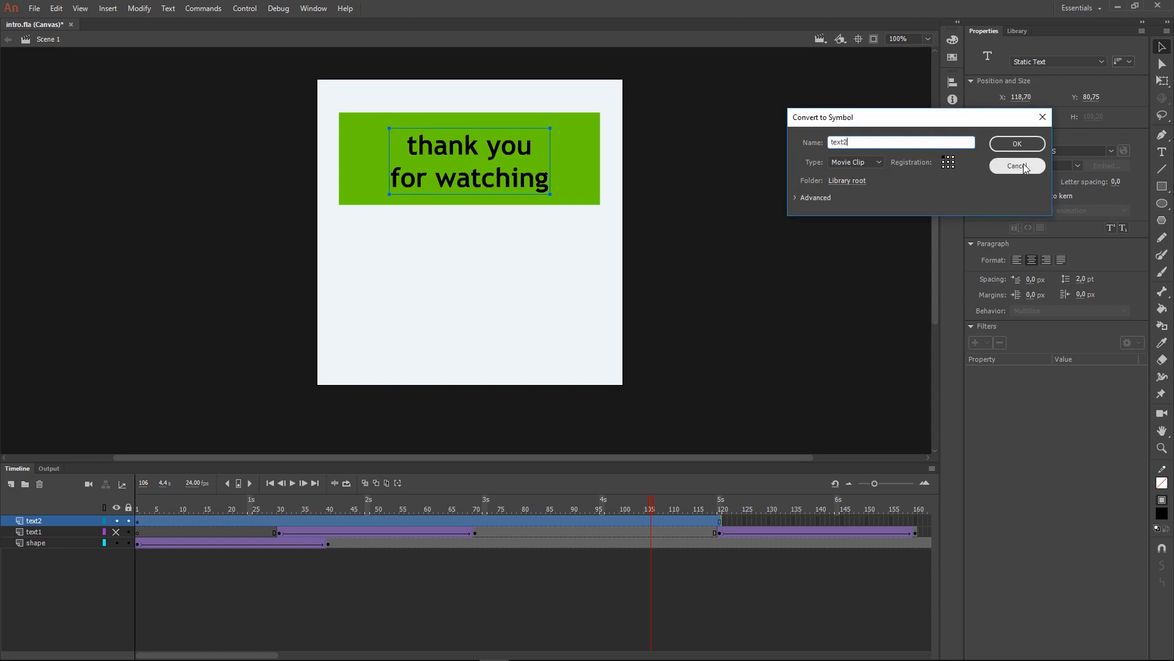
left_click(1025, 142)
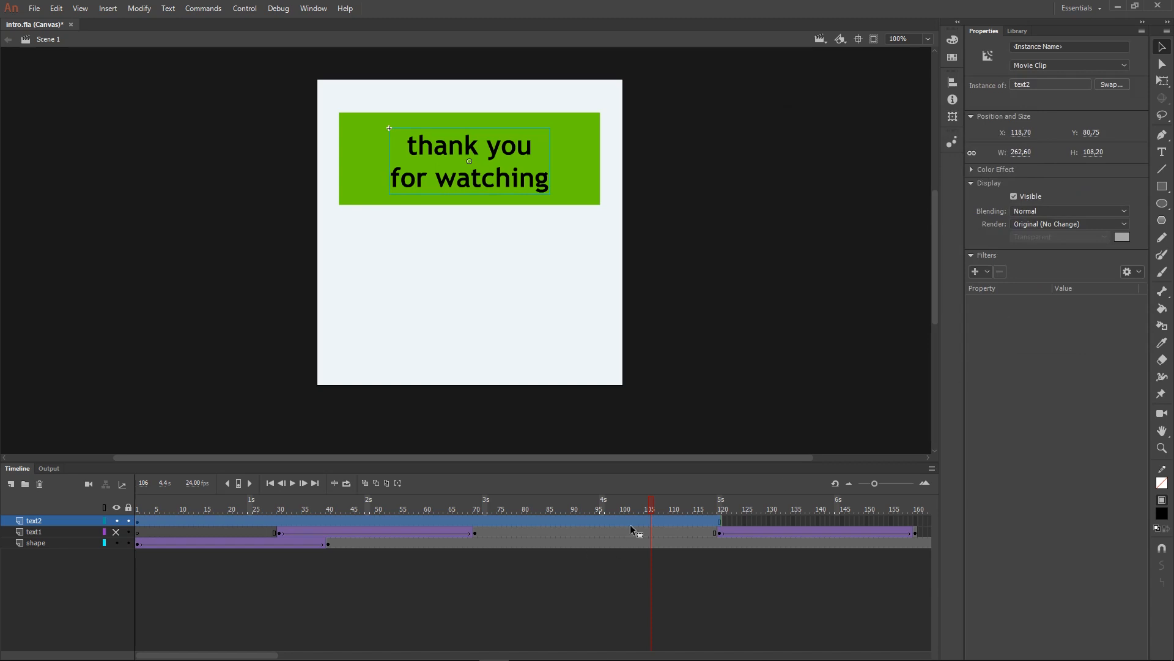
Move the text2 layer's starting keyframe from frame 1 to frame 127 and check where the text appears.
left_click_drag(651, 510, 795, 498)
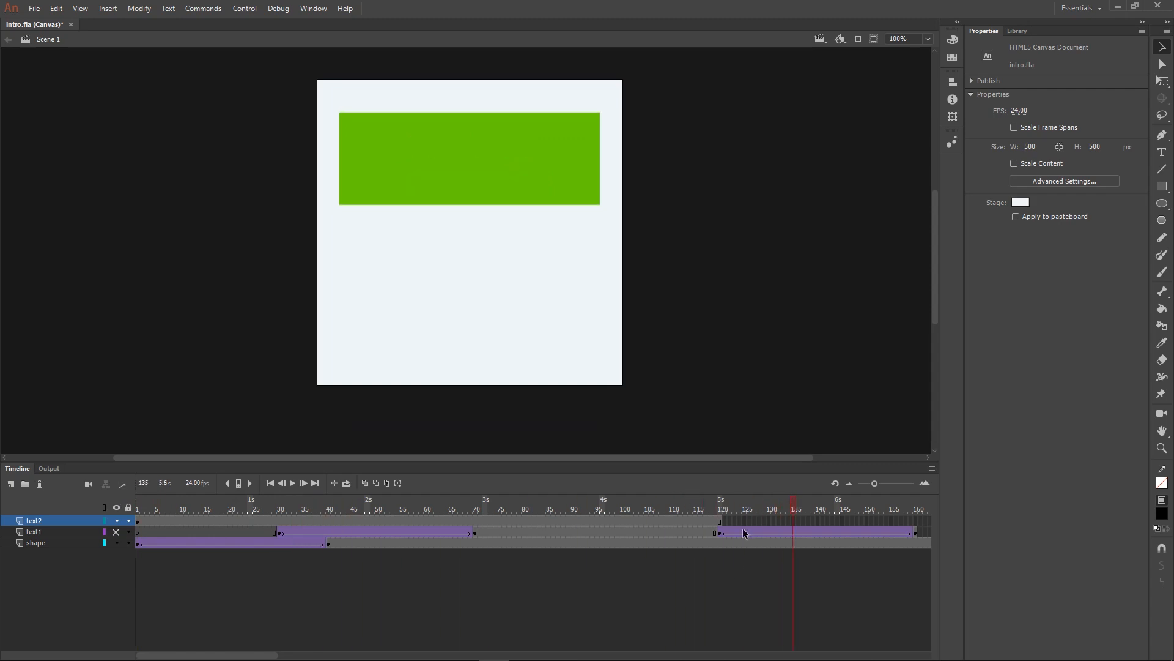
mouse_move(262, 655)
left_mouse_down()
mouse_move(318, 656)
mouse_move(259, 650)
left_mouse_up()
left_click(140, 536)
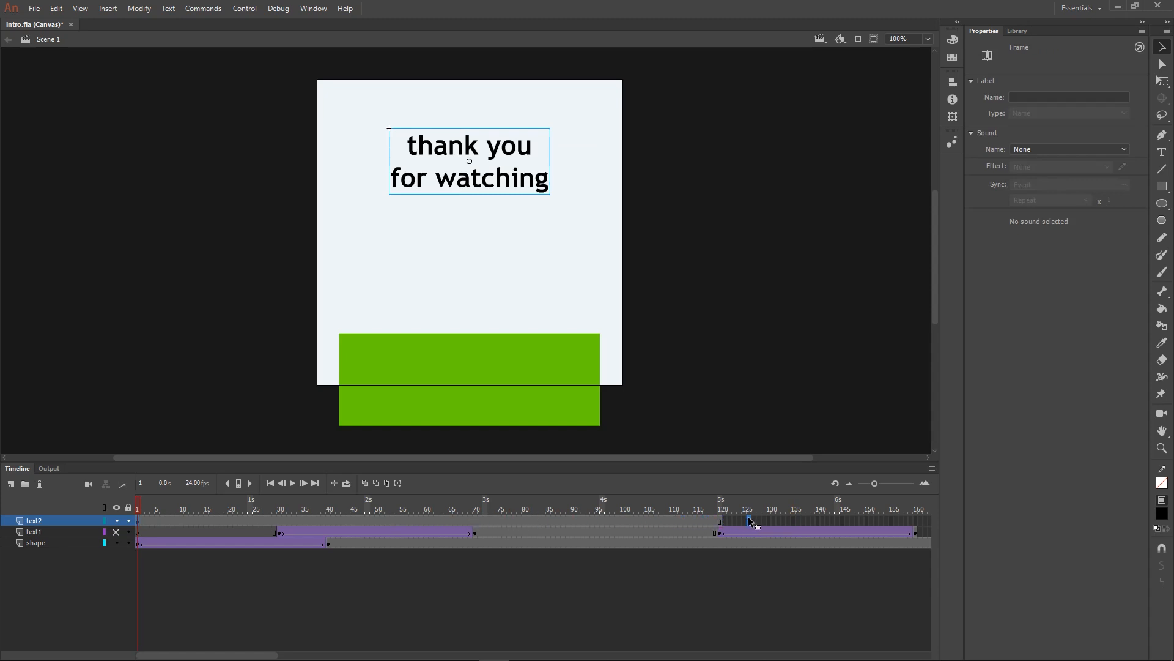
left_click_drag(748, 517, 757, 516)
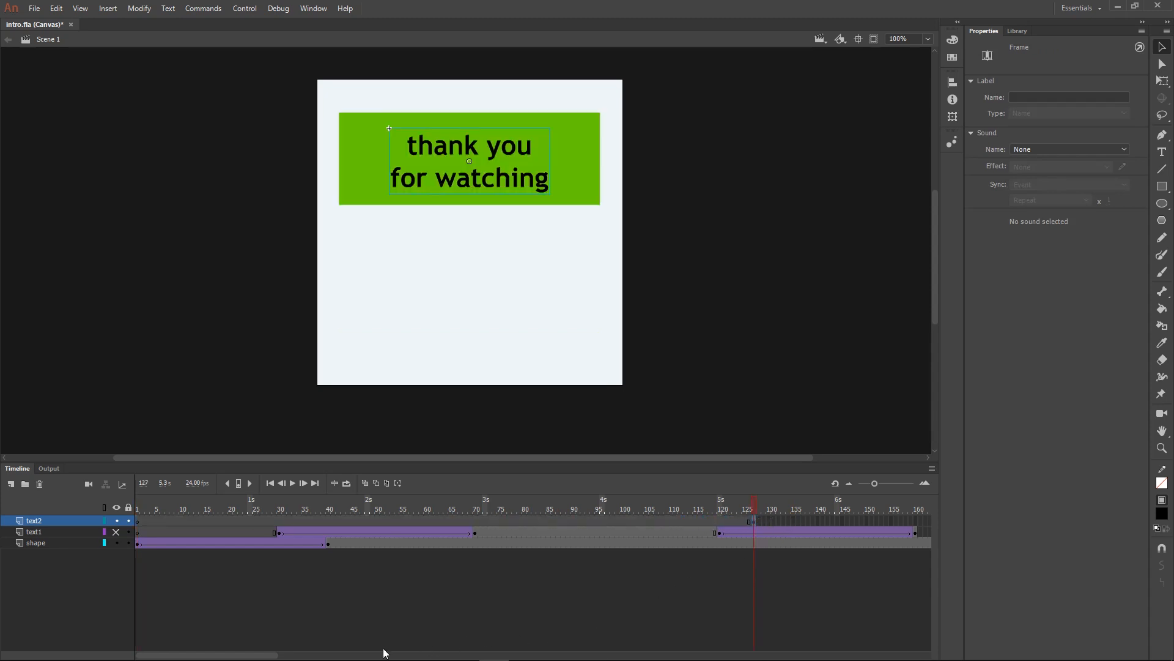
left_click_drag(273, 653, 317, 653)
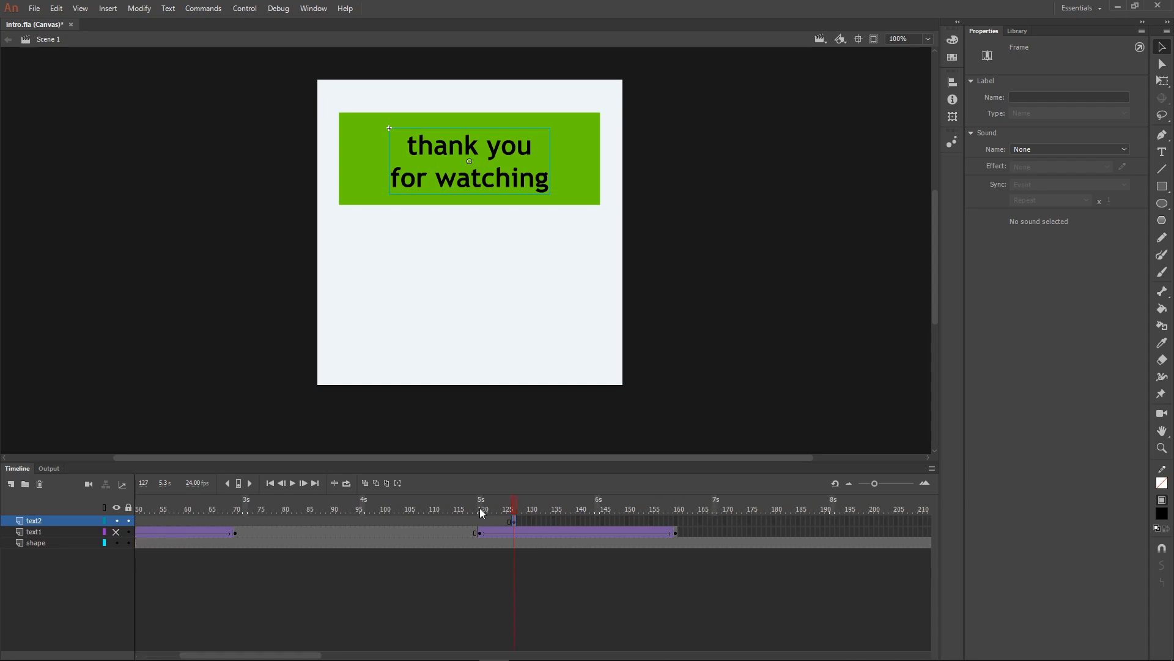
left_click(511, 505)
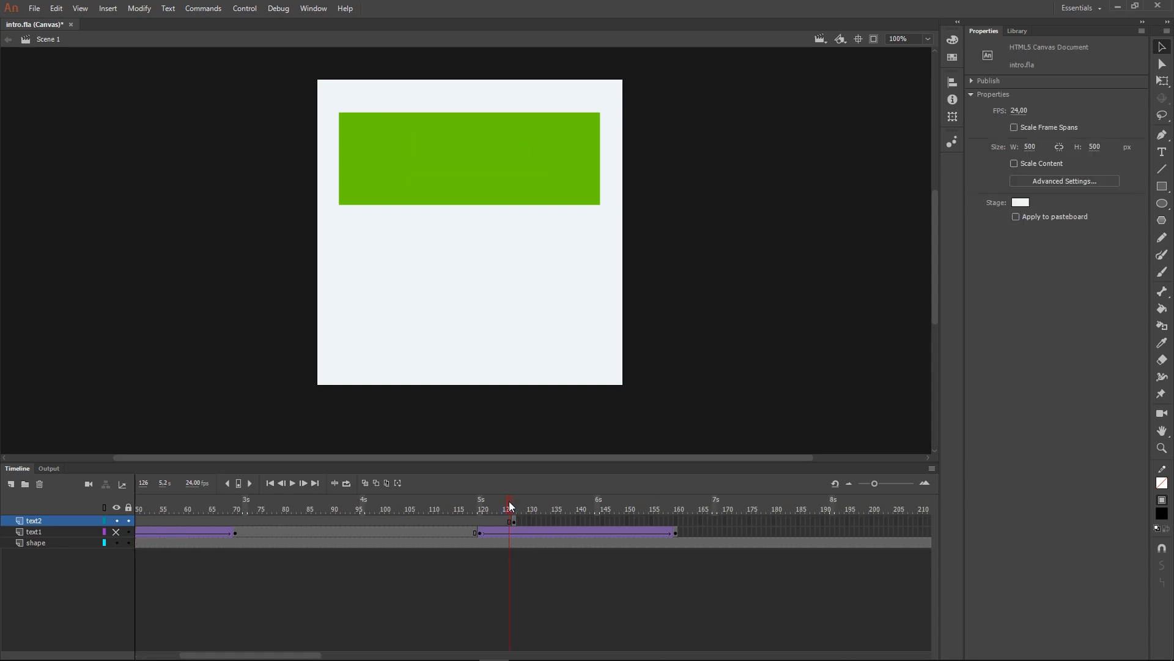
left_click_drag(510, 506, 722, 500)
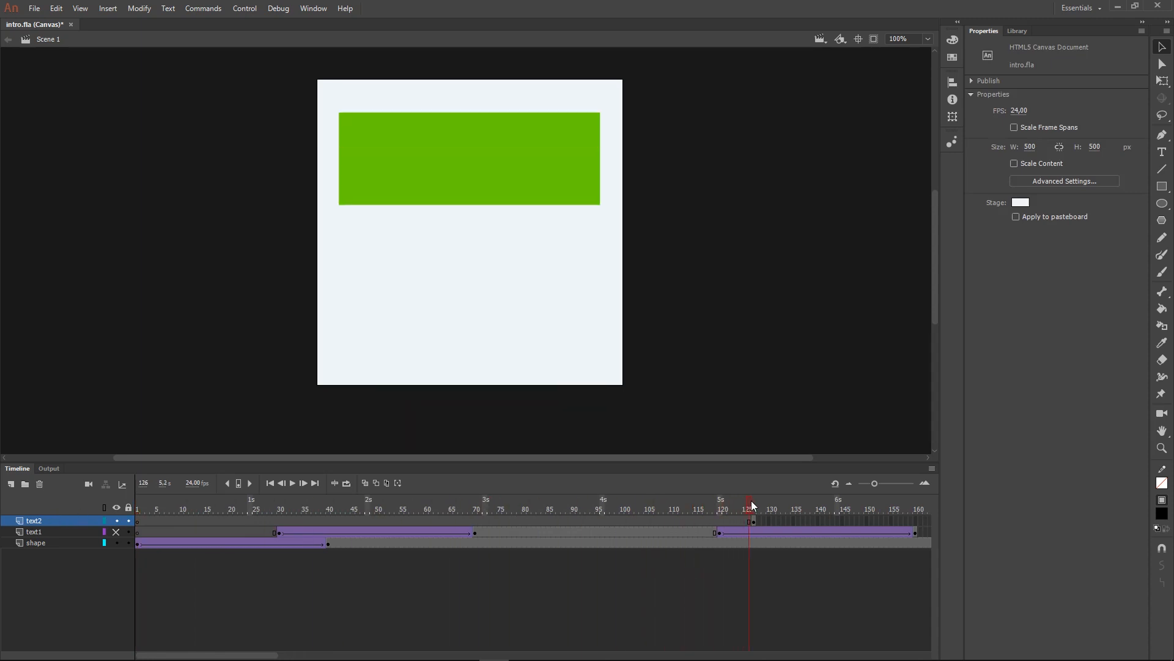
left_click_drag(751, 500, 754, 499)
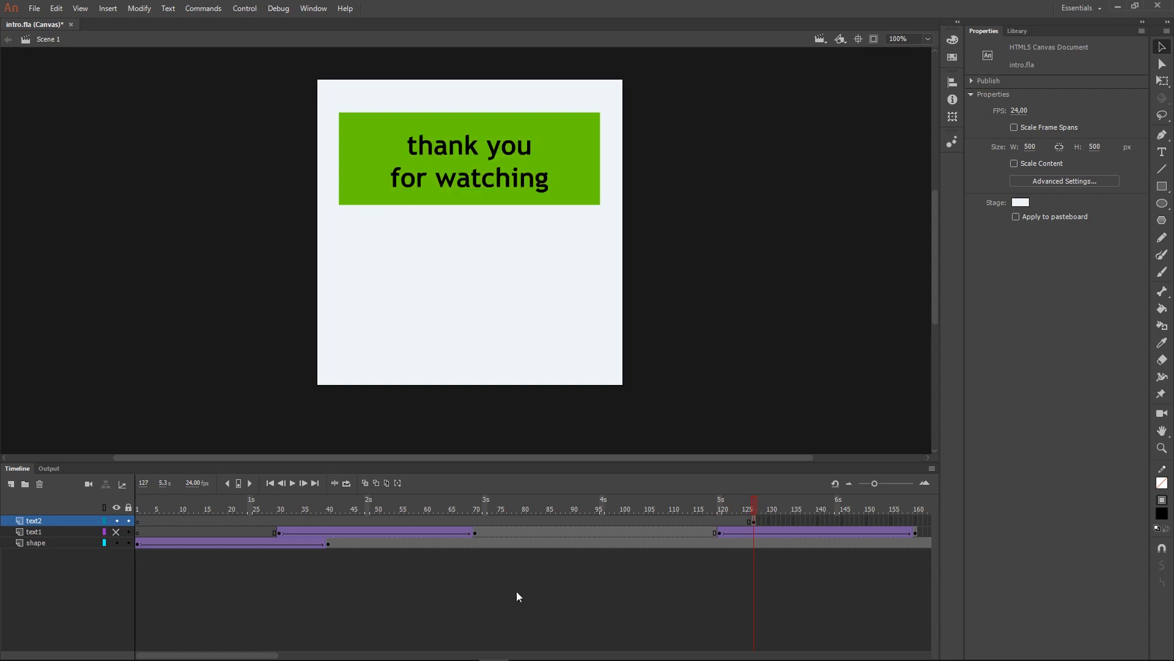
Insert a keyframe at frame 171 on the text2 layer.
left_click_drag(213, 655, 266, 656)
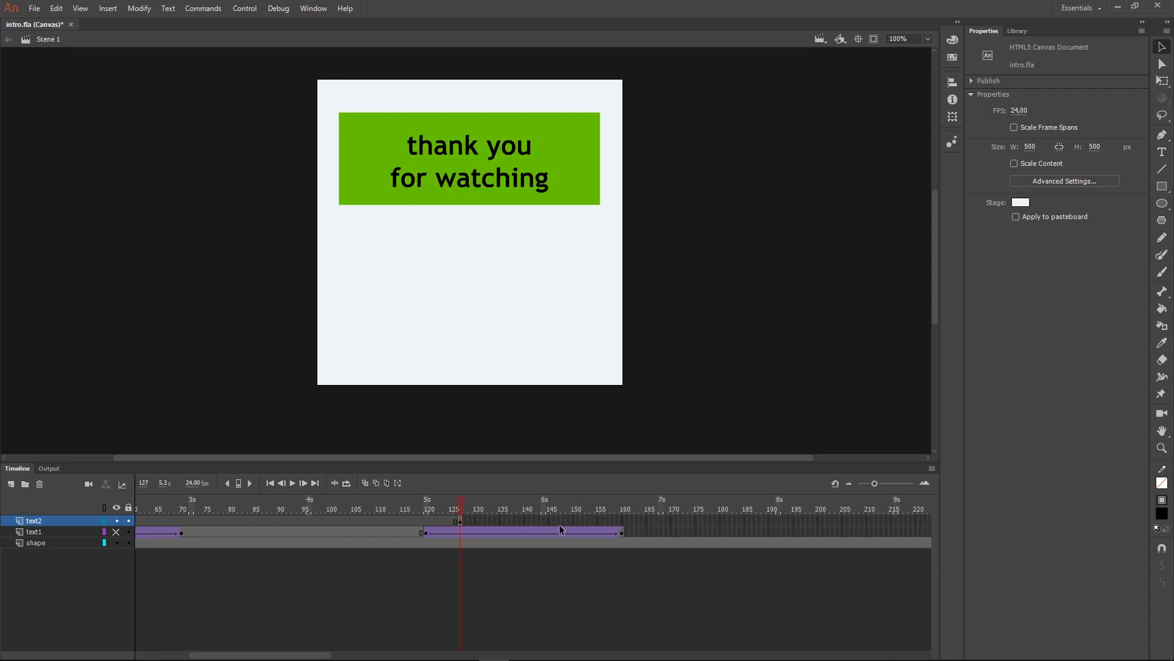
left_click(675, 520)
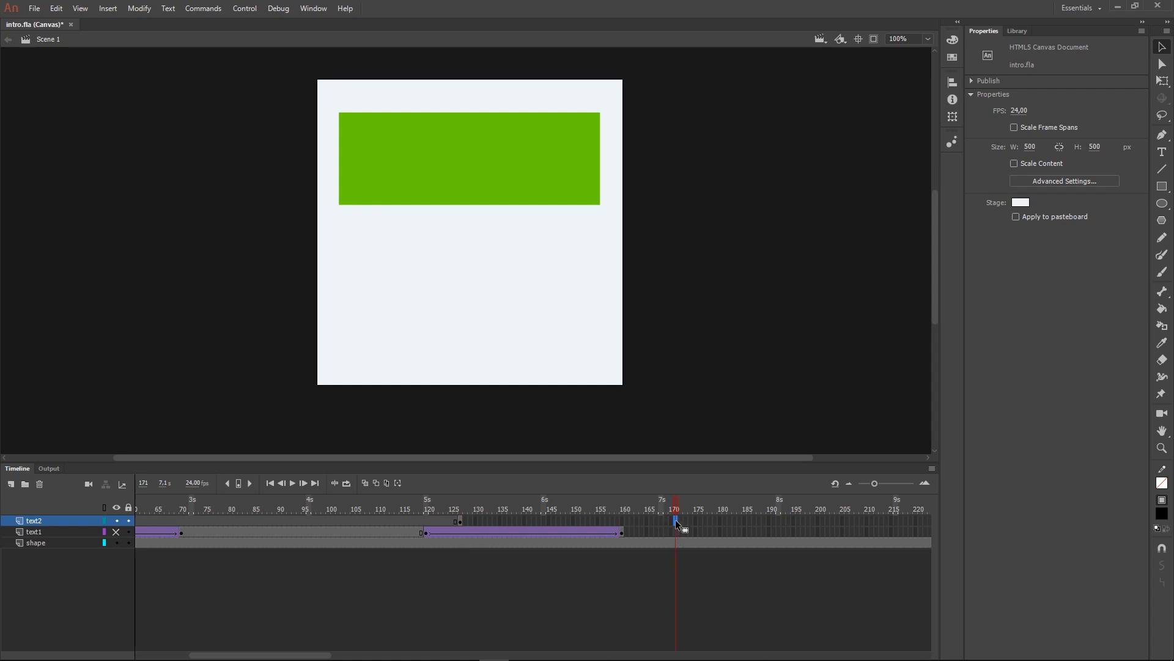
right_click(675, 519)
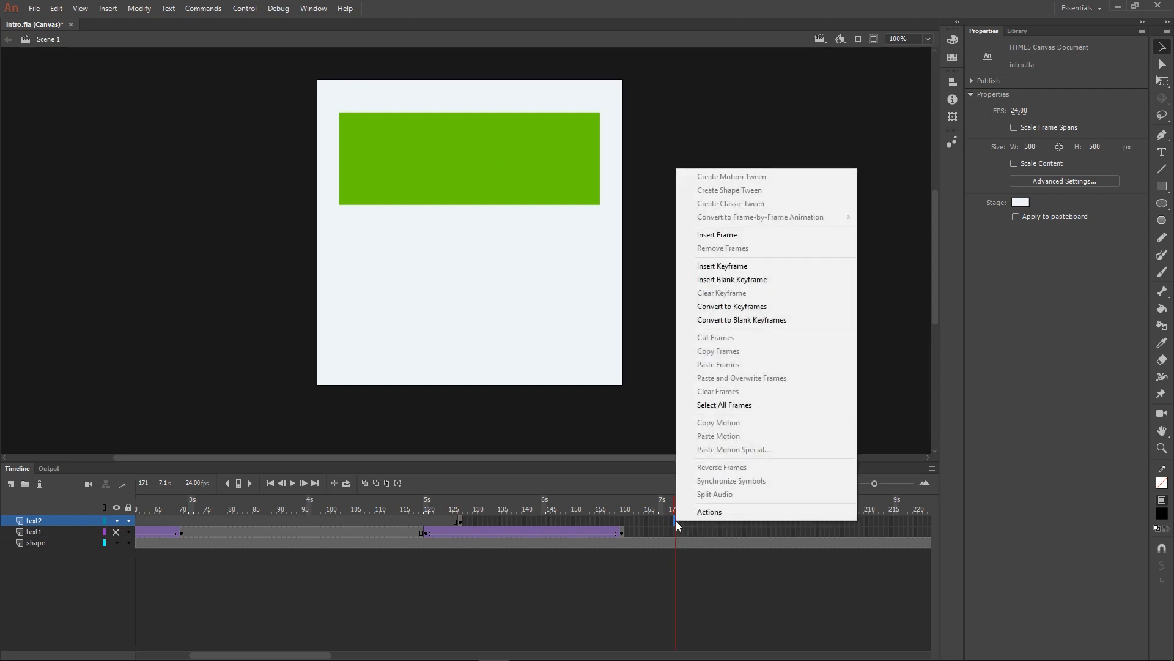
left_click(758, 267)
left_click(558, 588)
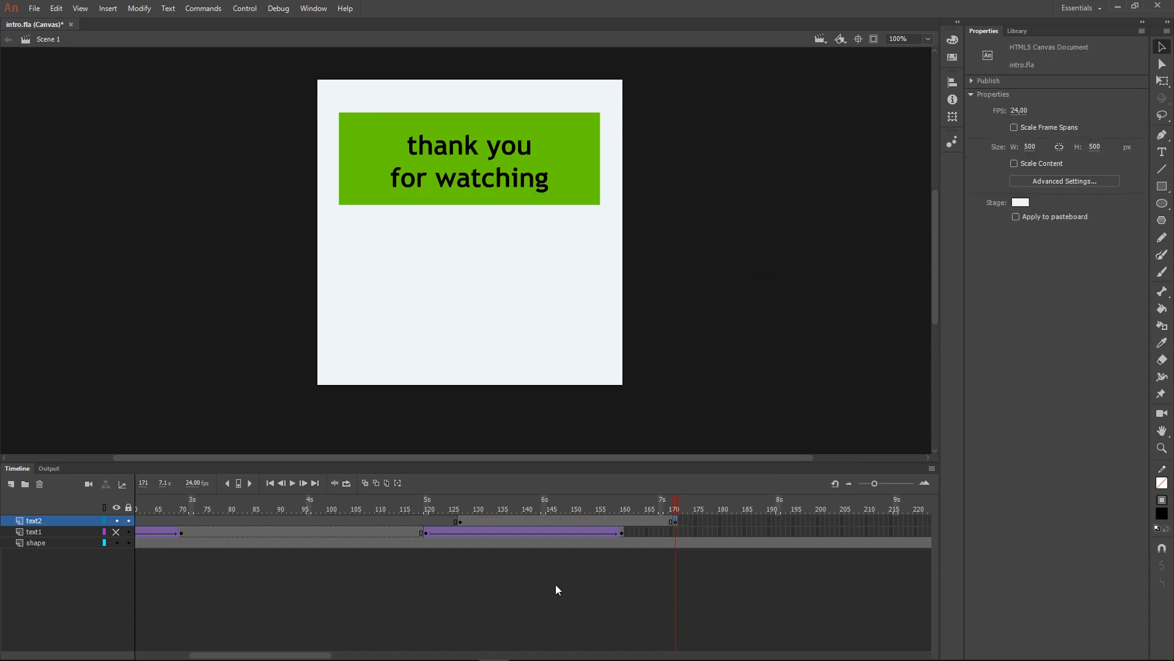
Move the "thank you for watching" text off the stage's left side at frame 127 and create a classic tween to frame 171.
left_click(461, 520)
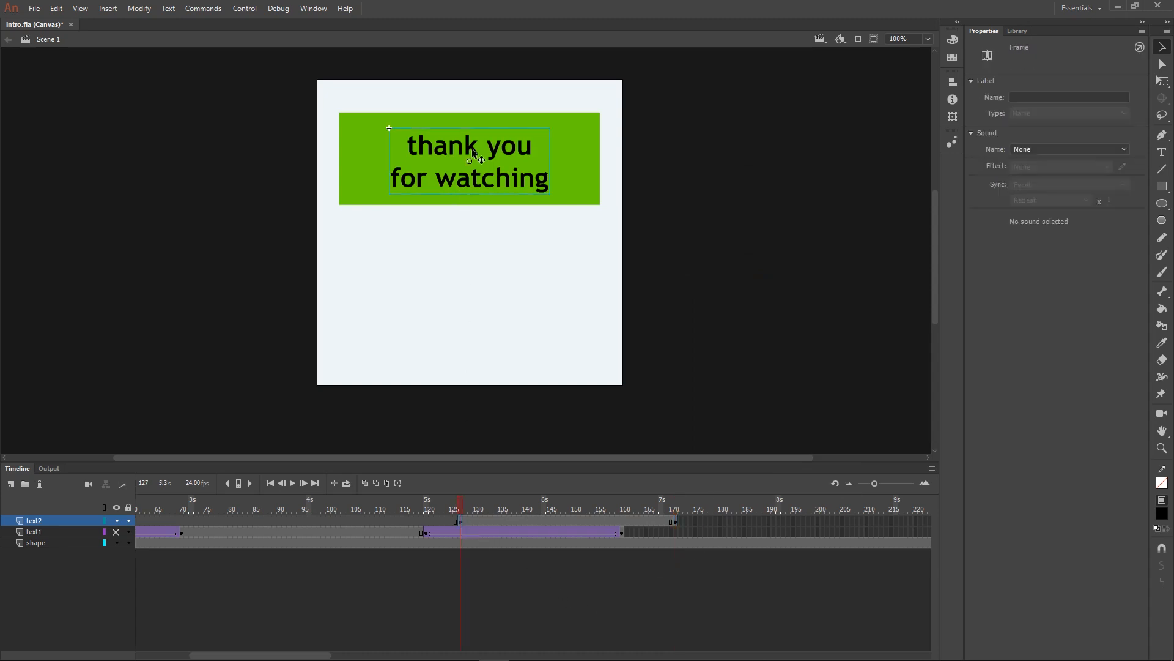
left_click_drag(469, 145, 222, 171)
left_click(557, 524)
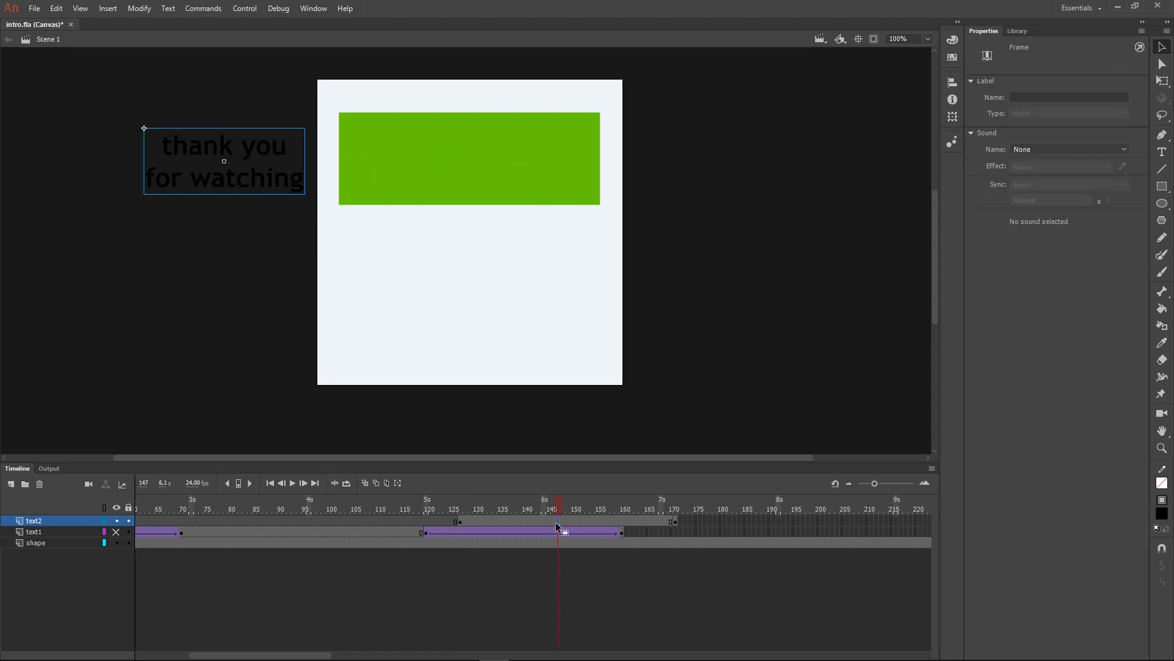
right_click(574, 521)
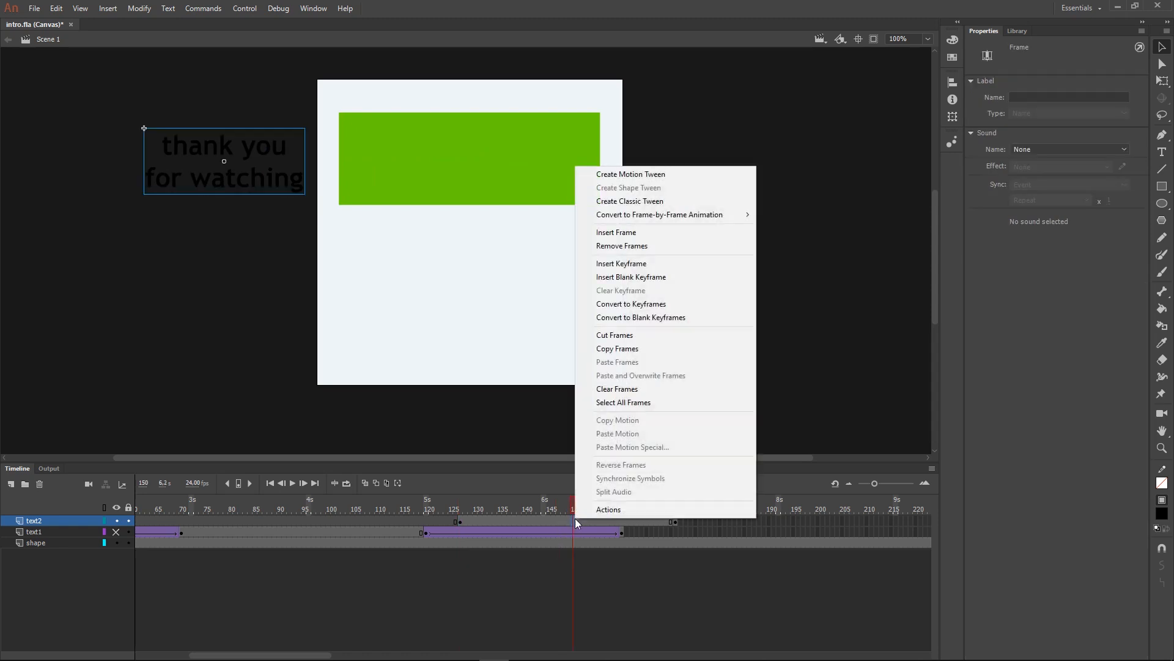
left_click(628, 202)
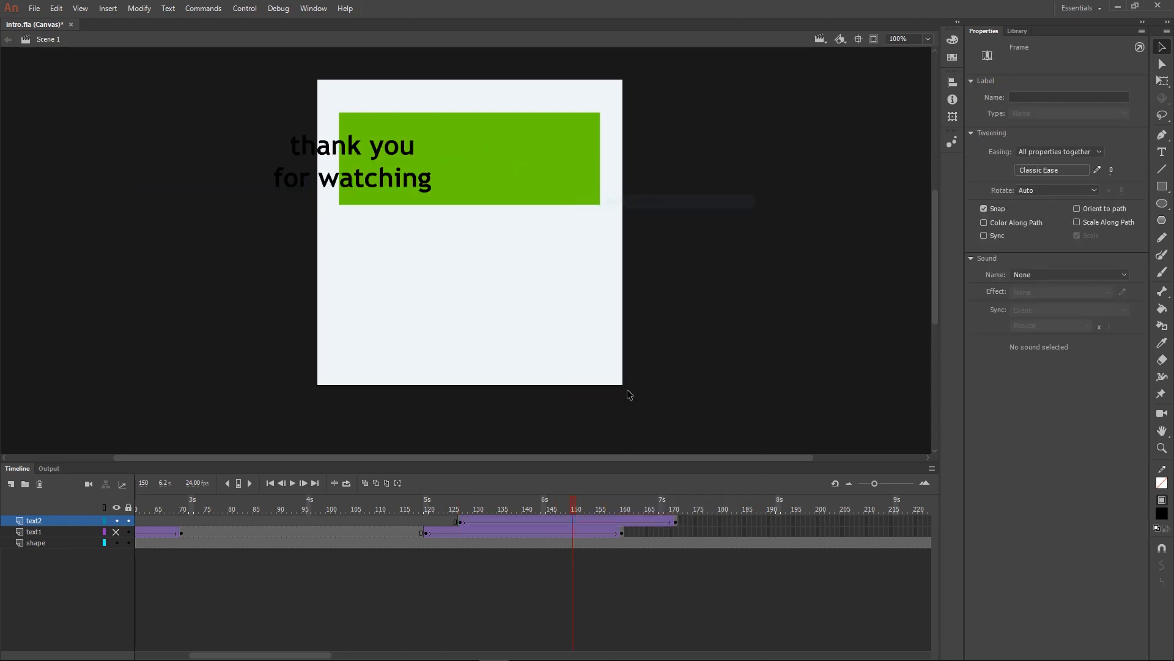
Apply the Ease In Out Quart easing to the text2 tween starting at frame 127 and preview the text's entrance.
left_click(459, 521)
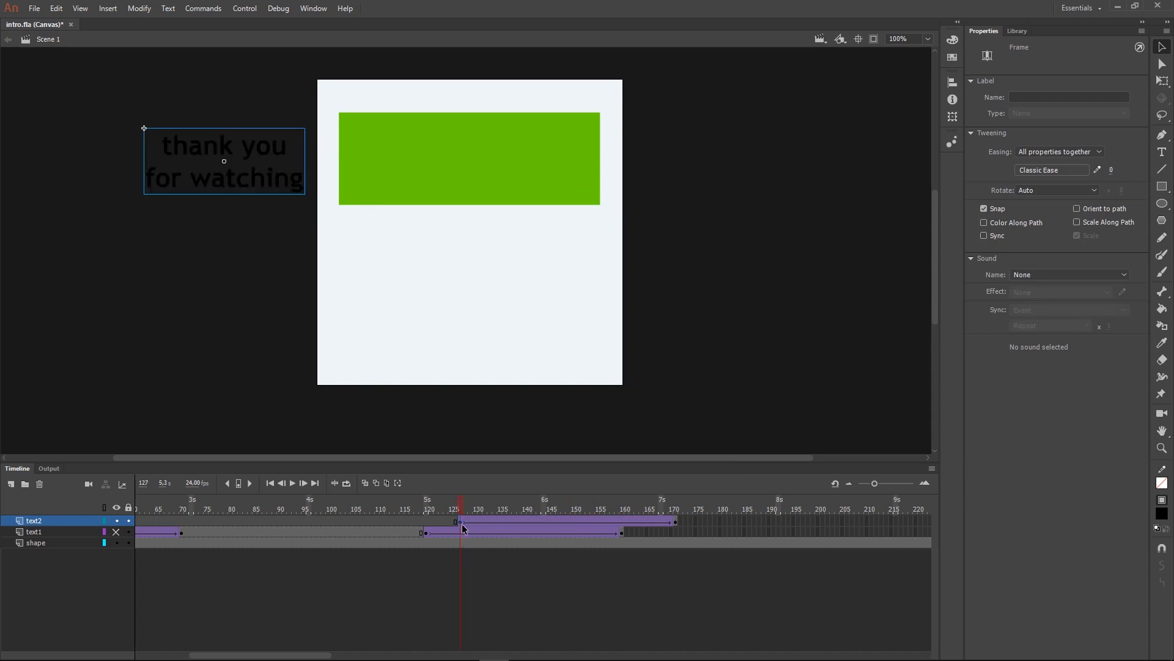
left_click(1065, 172)
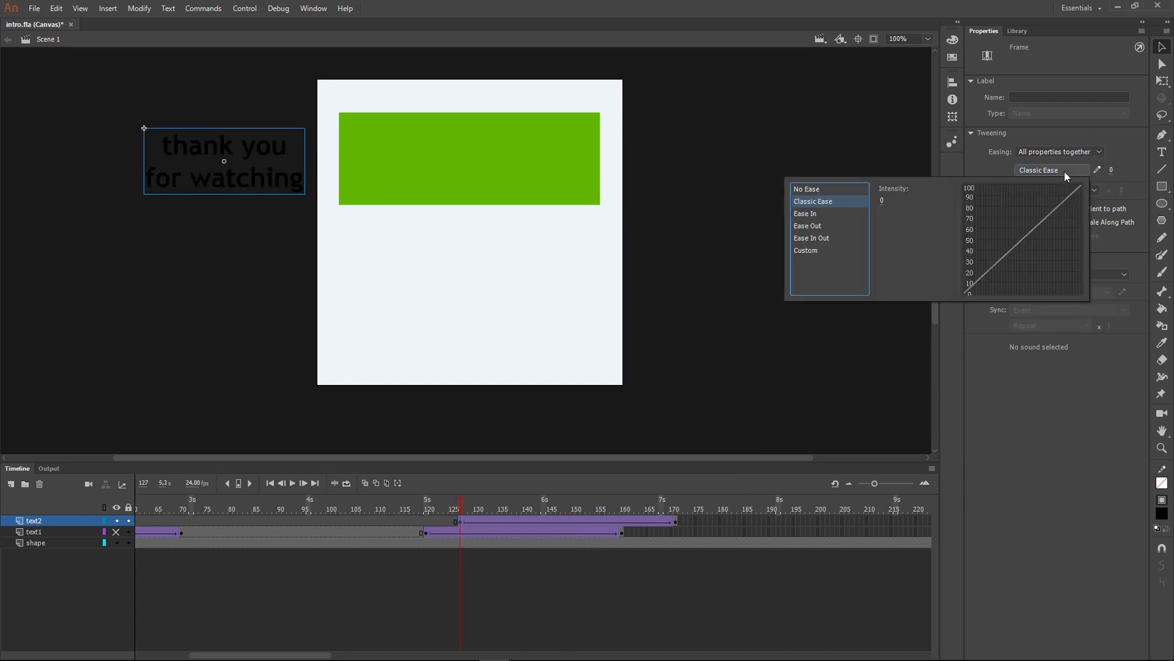
left_click(811, 240)
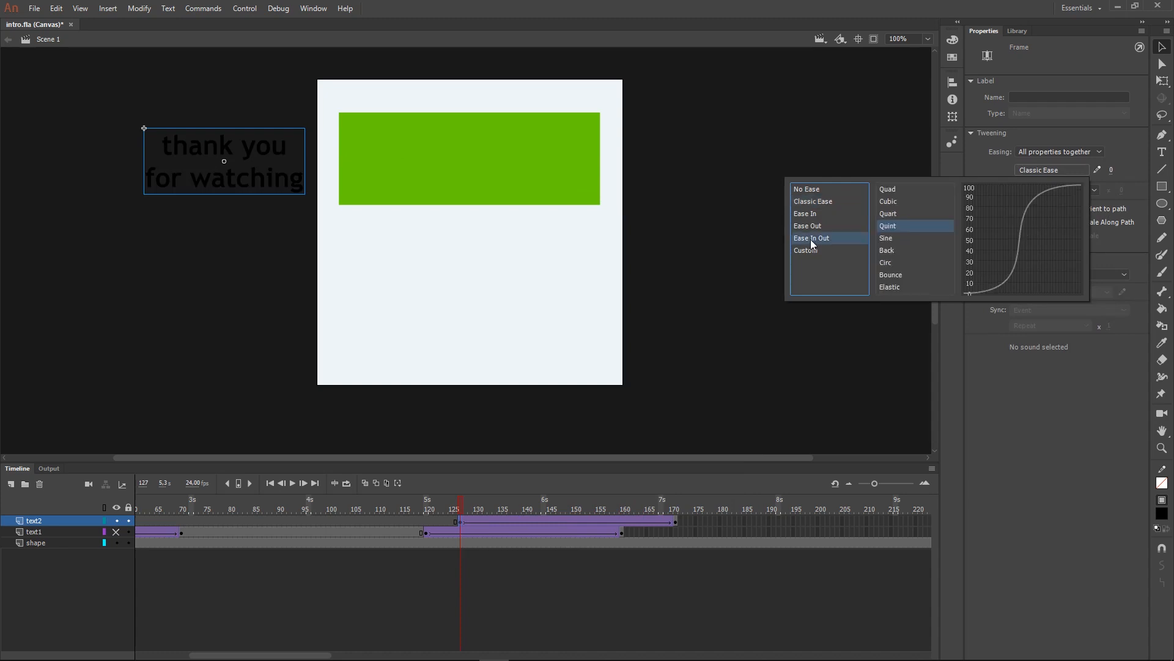
left_click(890, 219)
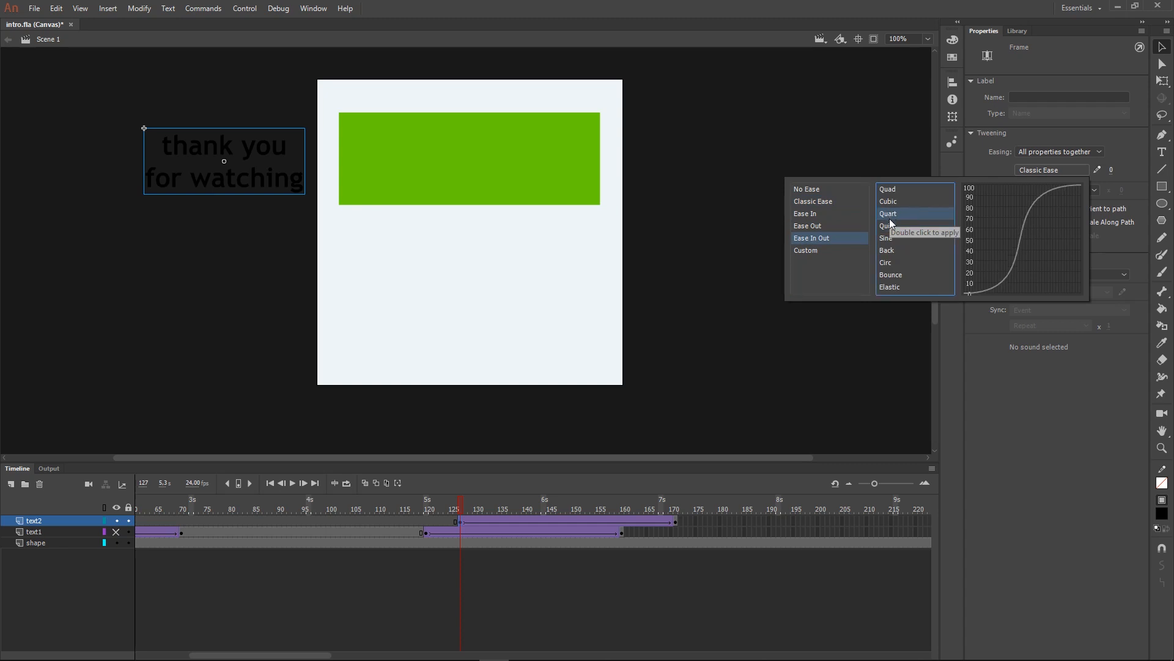
double_click(890, 220)
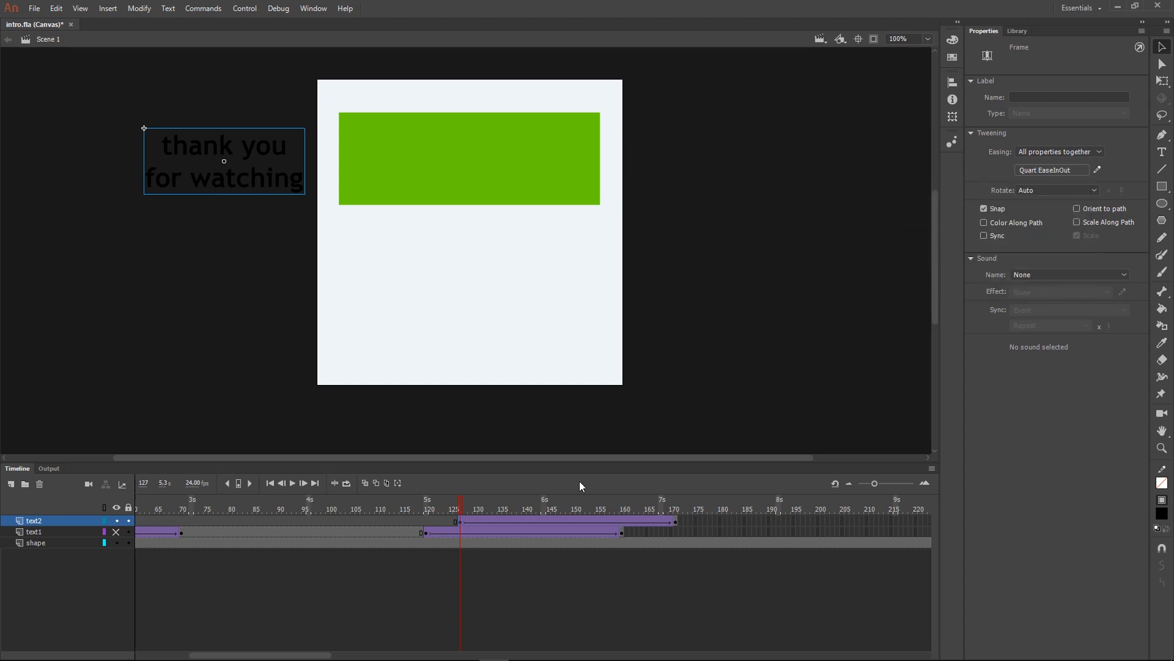
left_click(465, 506)
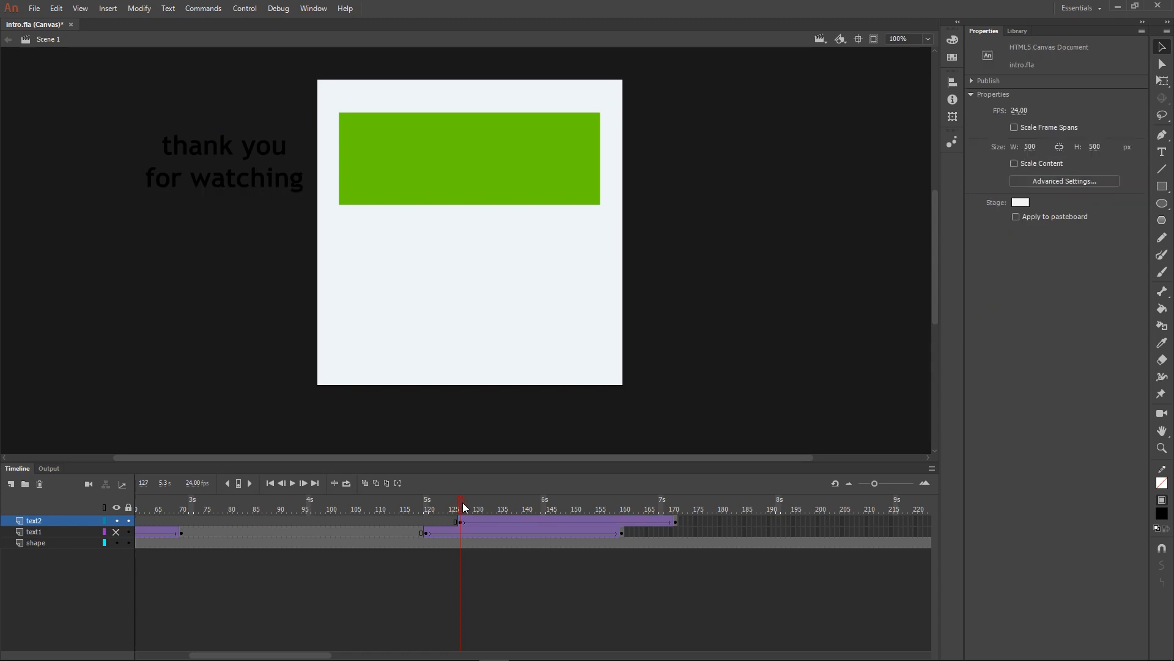
left_click_drag(479, 510, 649, 500)
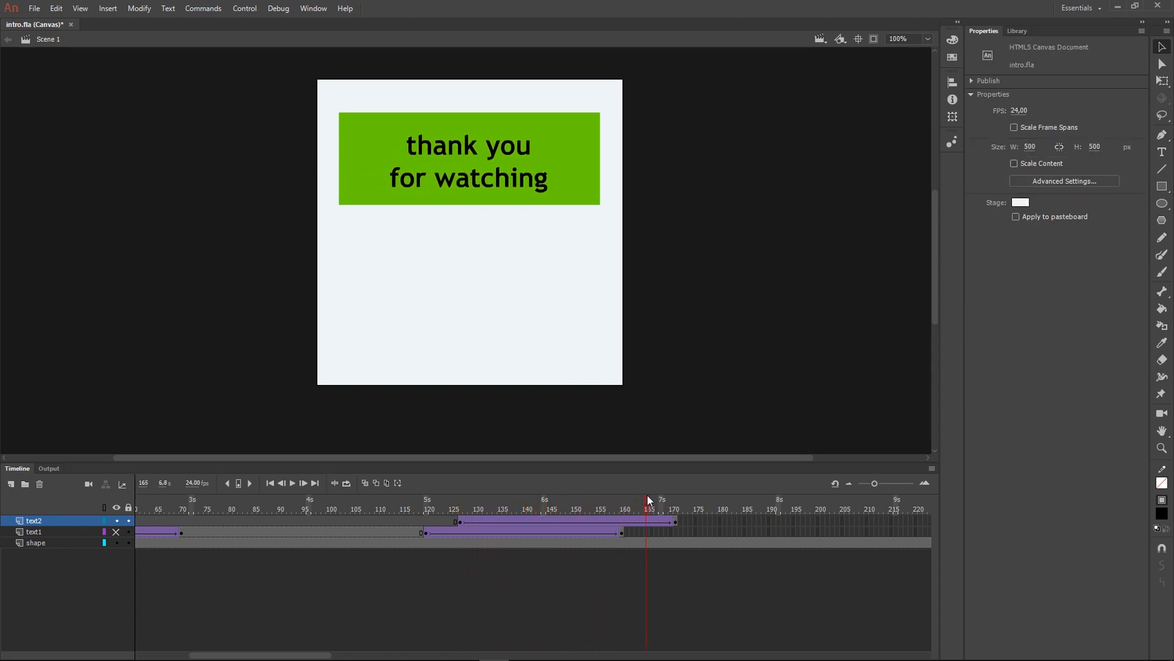
Examine the frames following the text2 tween's end at frame 171 while the green rectangle is still on stage.
left_click_drag(311, 649, 361, 659)
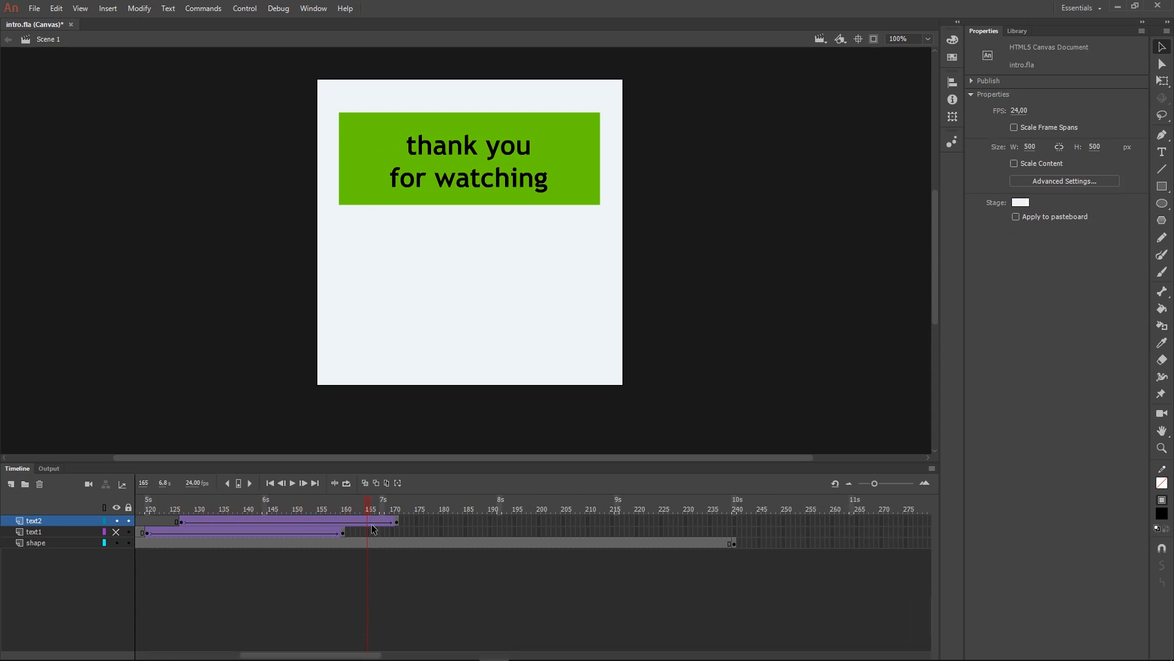
left_click_drag(368, 504, 396, 505)
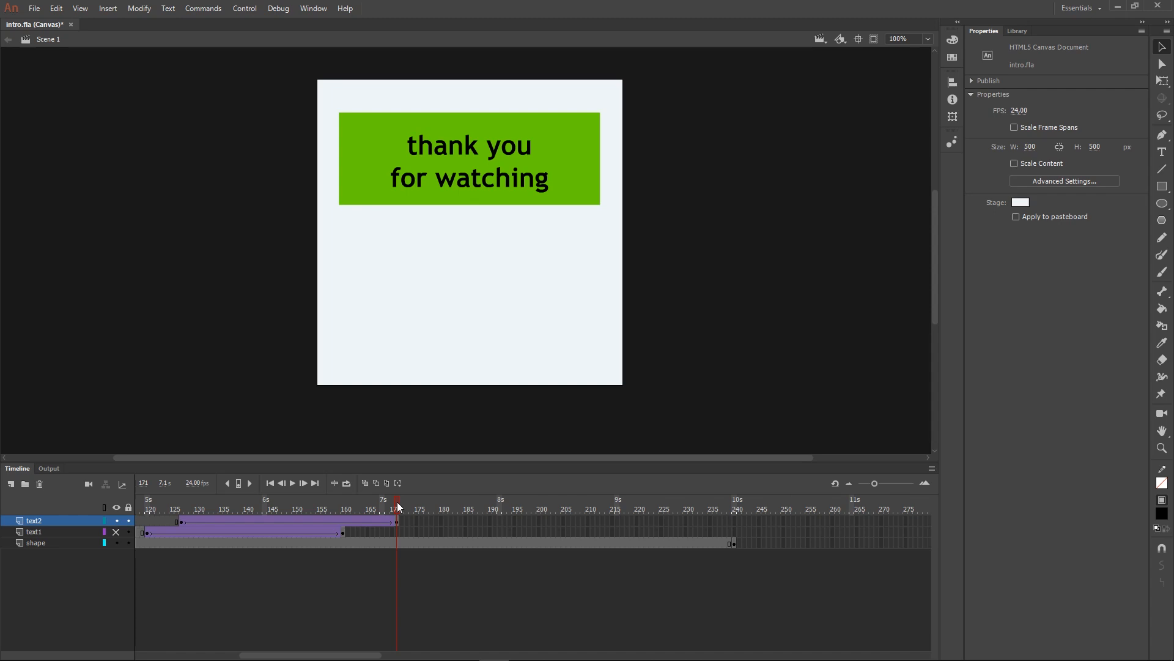
left_click_drag(399, 506, 405, 506)
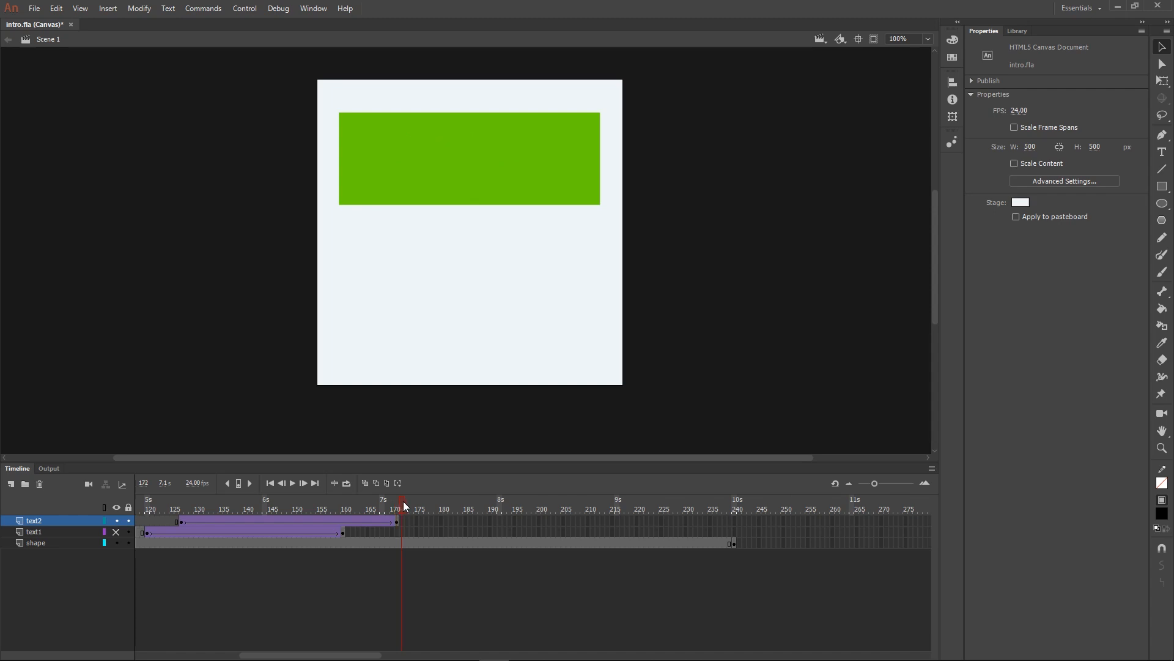
left_click_drag(640, 490, 510, 488)
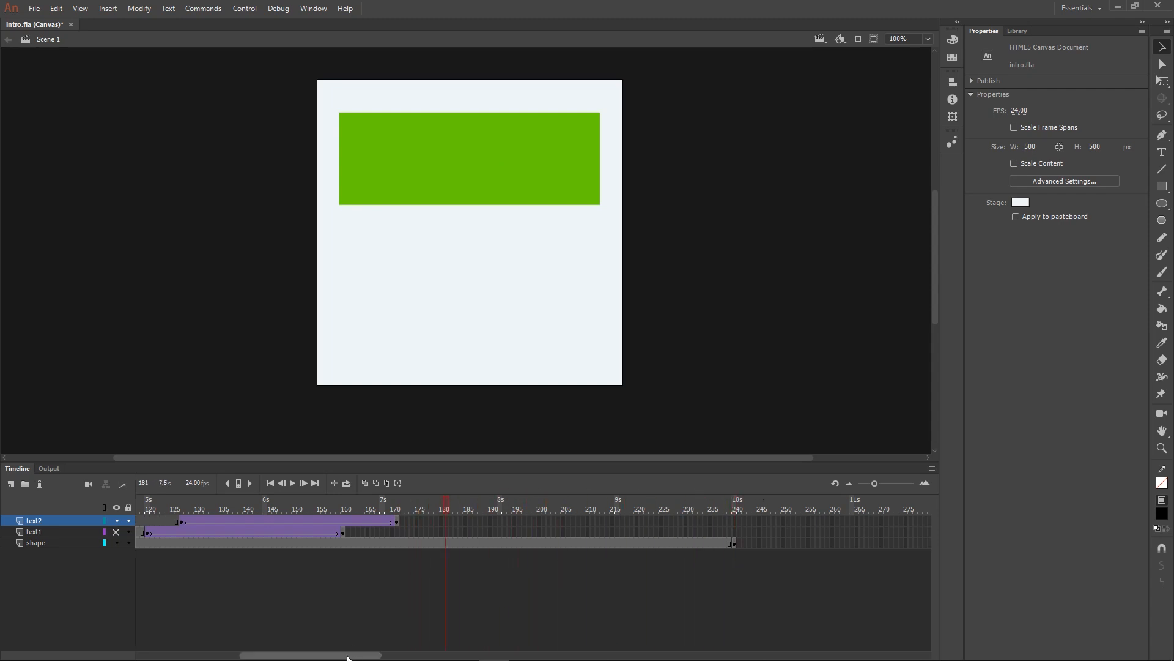
left_click_drag(349, 654, 310, 655)
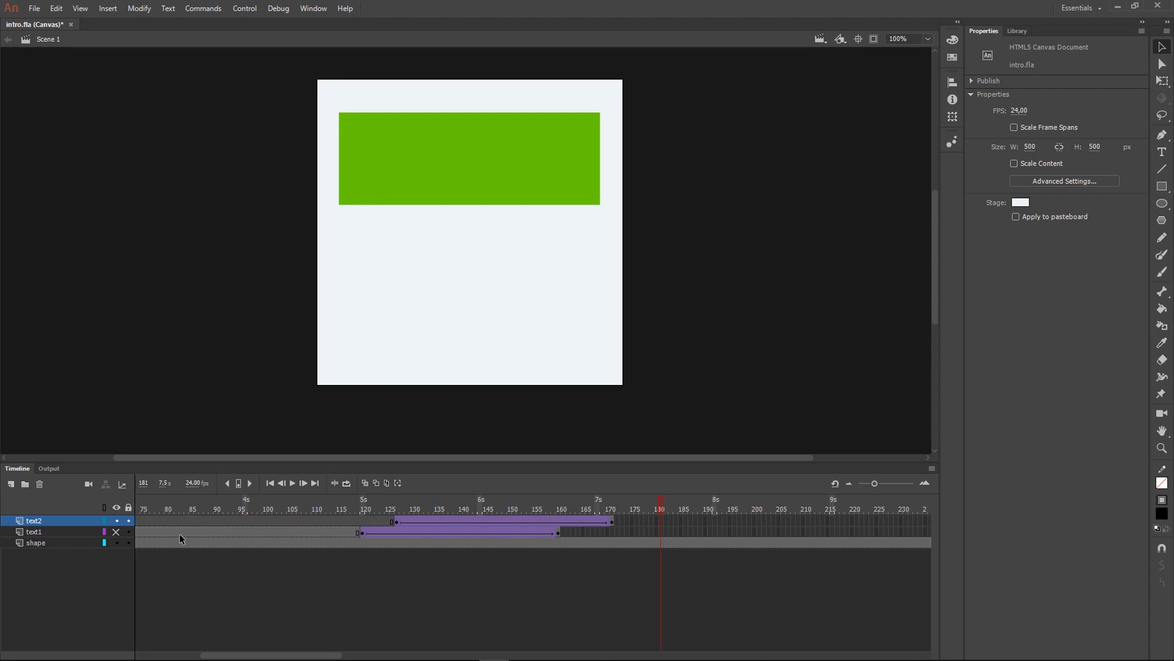
Hide the text2 layer, show the text1 layer and select the text1 keyframe at frame 160.
left_click(33, 532)
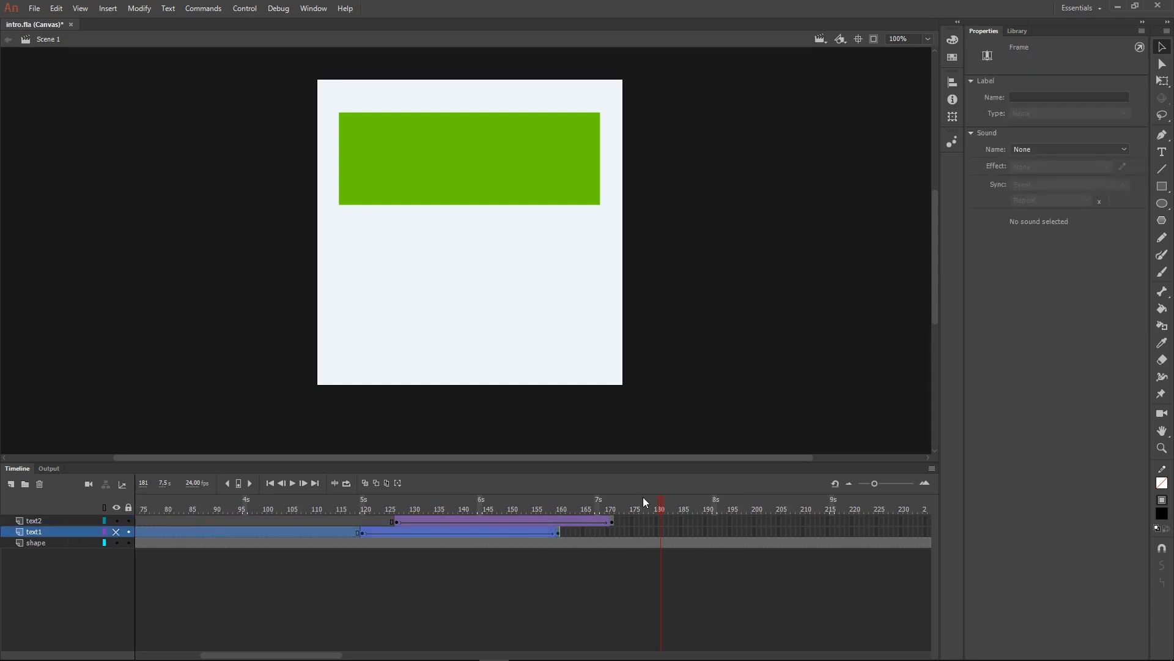
left_click_drag(661, 504, 549, 504)
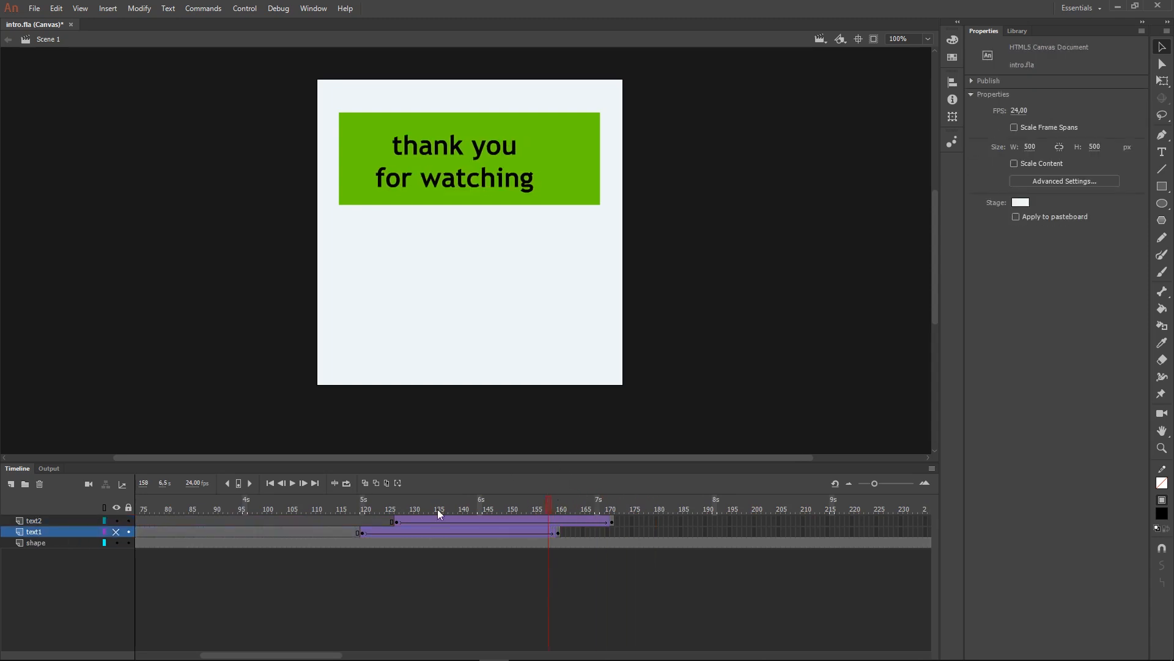
left_click(116, 520)
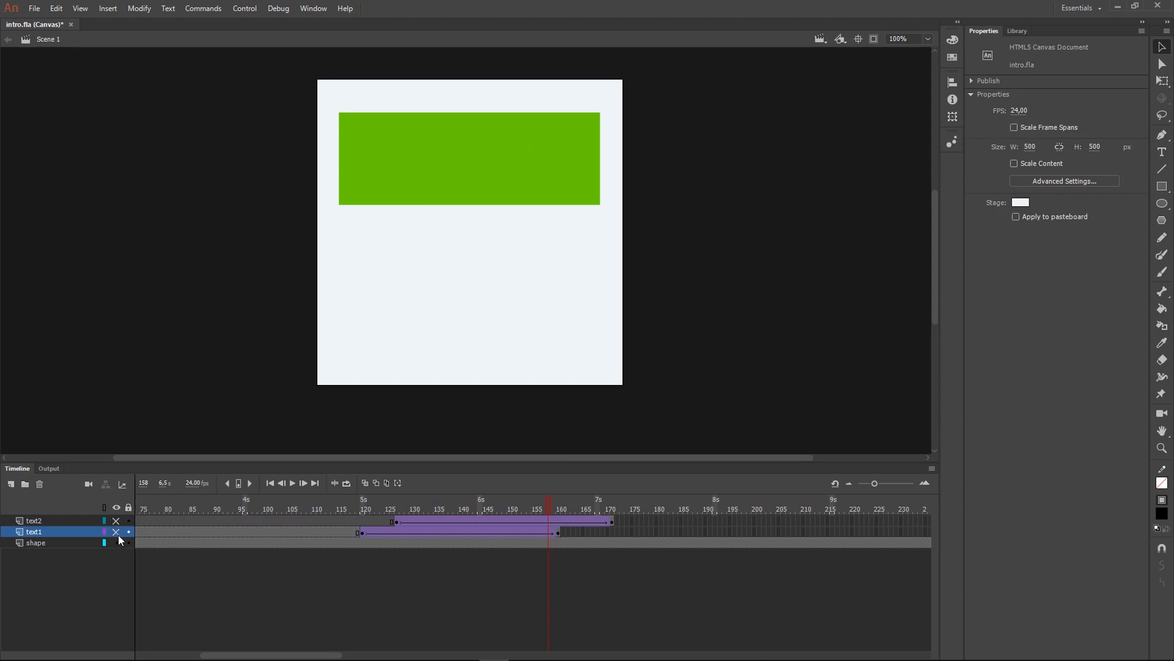
left_click(115, 535)
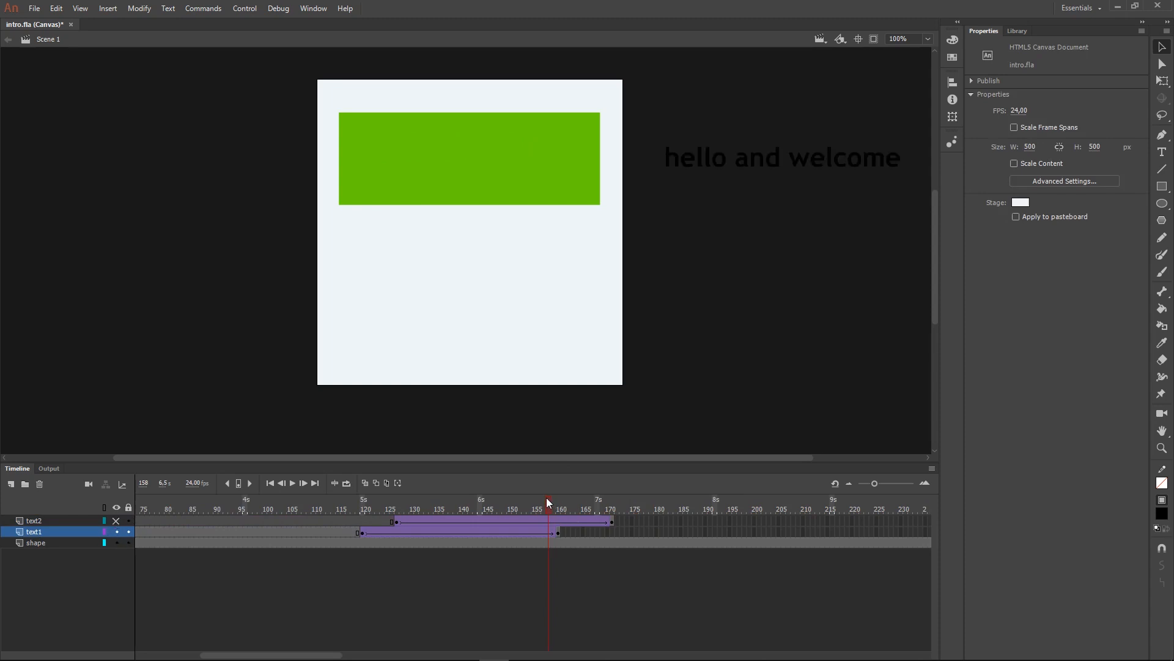
left_click_drag(549, 502, 560, 525)
left_click(559, 531)
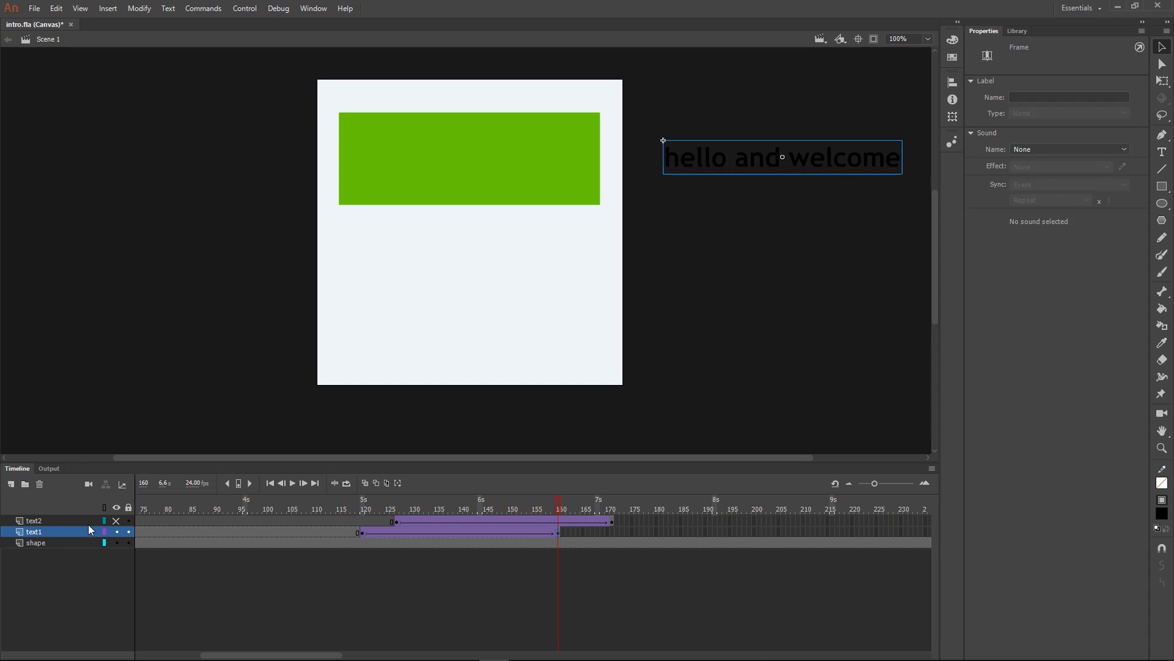
Show the text2 layer, hide the text1 layer and insert a keyframe on text2 at frame 240.
left_click(116, 521)
left_click(116, 531)
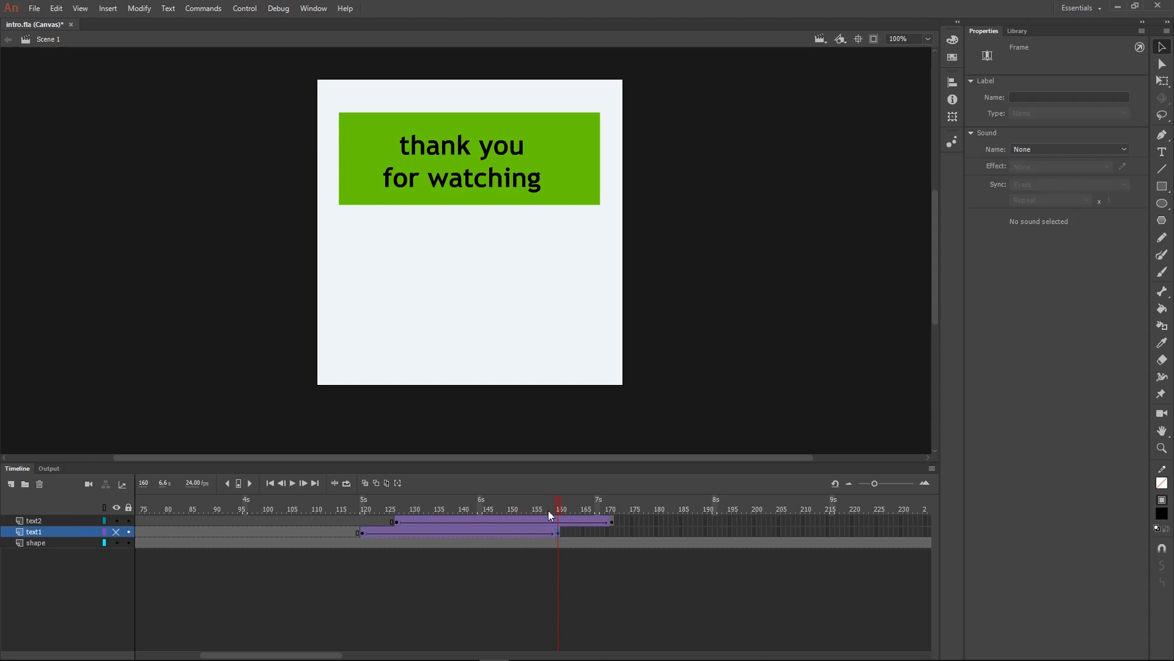
left_click_drag(555, 502, 611, 498)
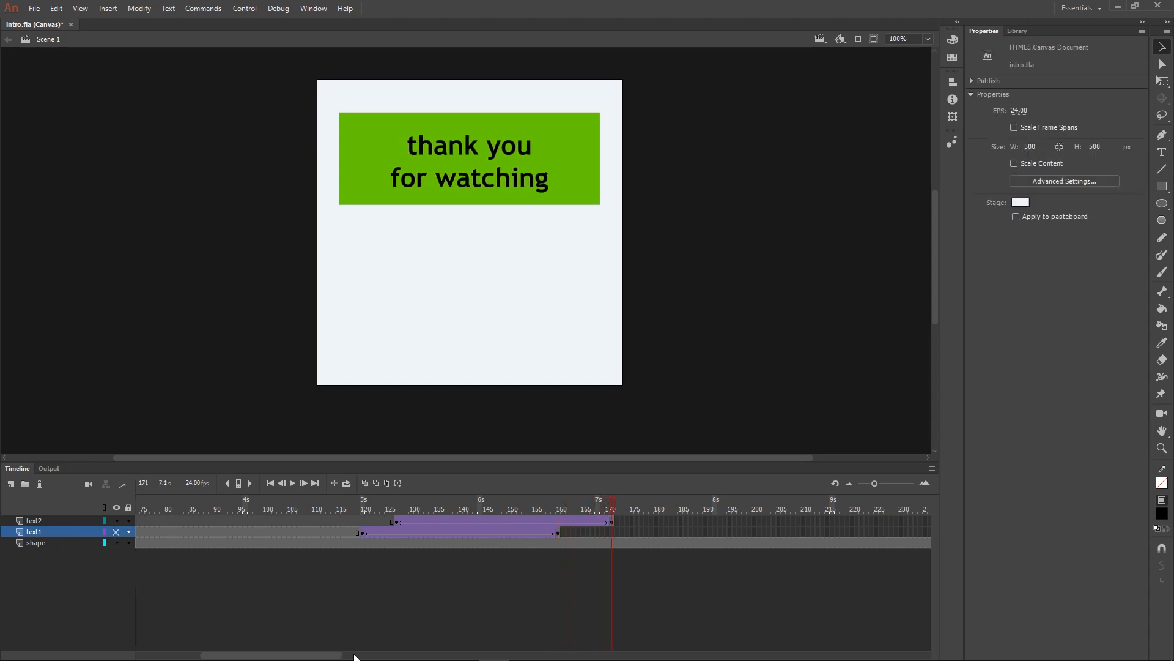
left_click_drag(339, 656, 389, 655)
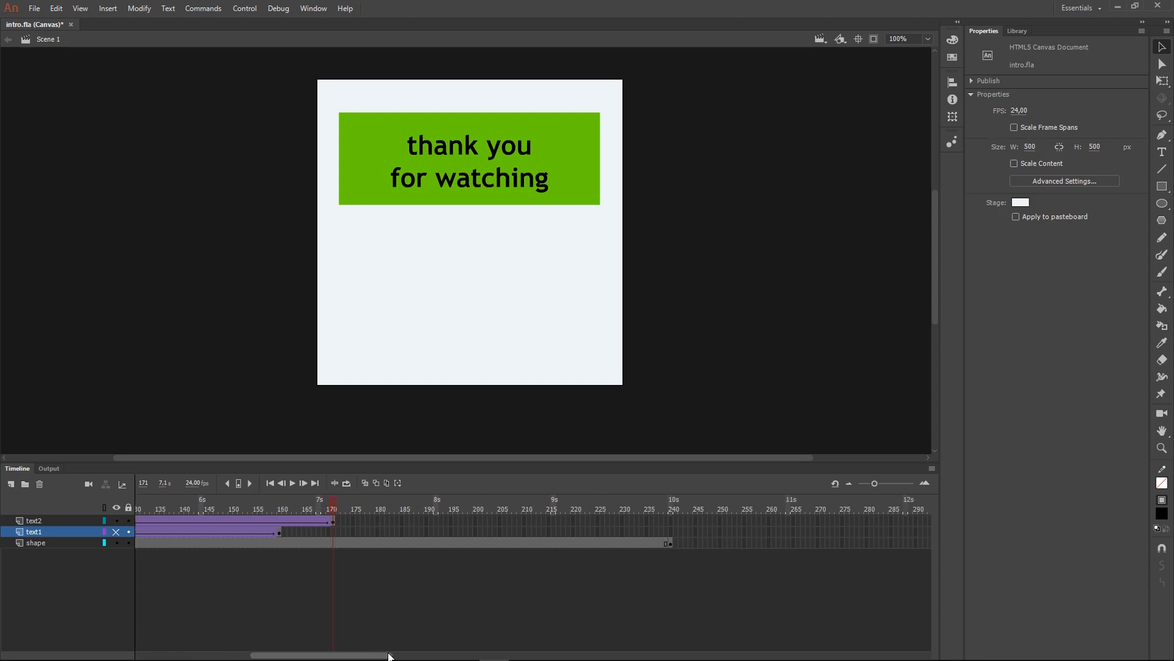
left_click(671, 521)
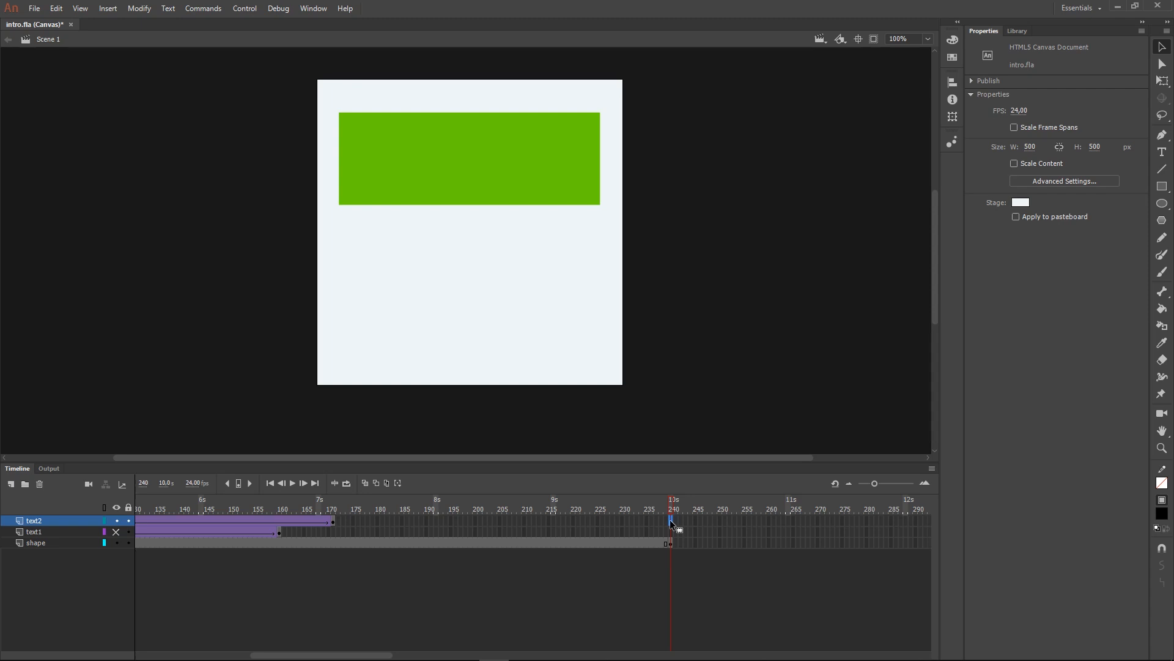
right_click(671, 521)
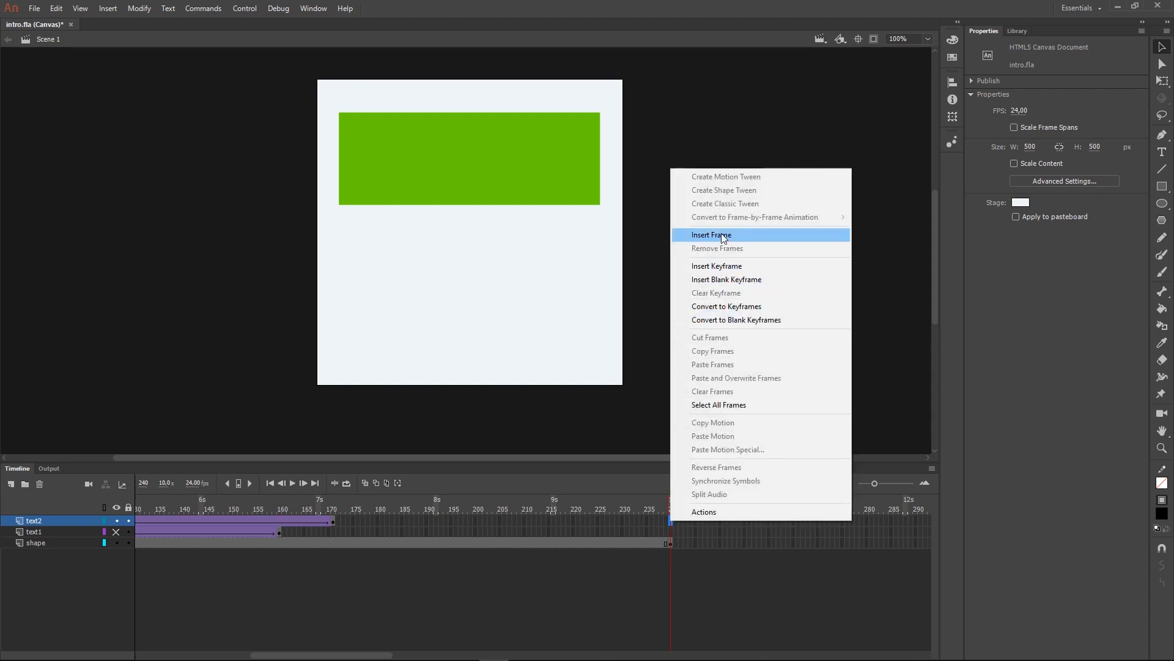
left_click(725, 270)
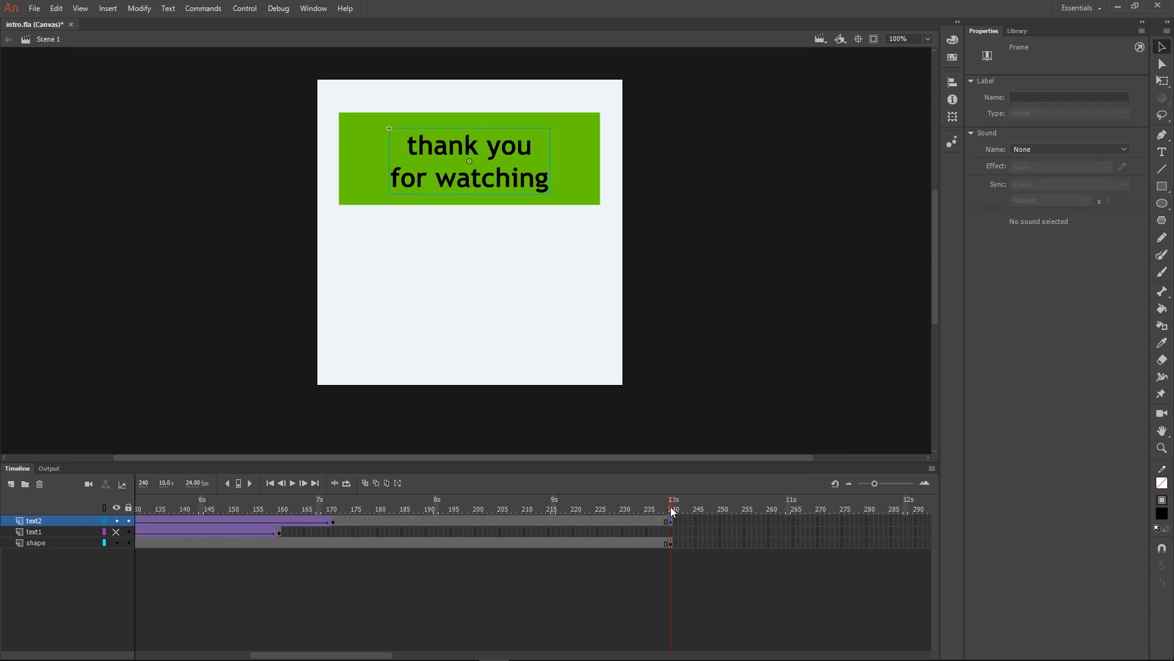
Save the document and test the full animation in the browser twice, returning to the timeline each time.
key("ctrl+s")
key("ctrl+Return")
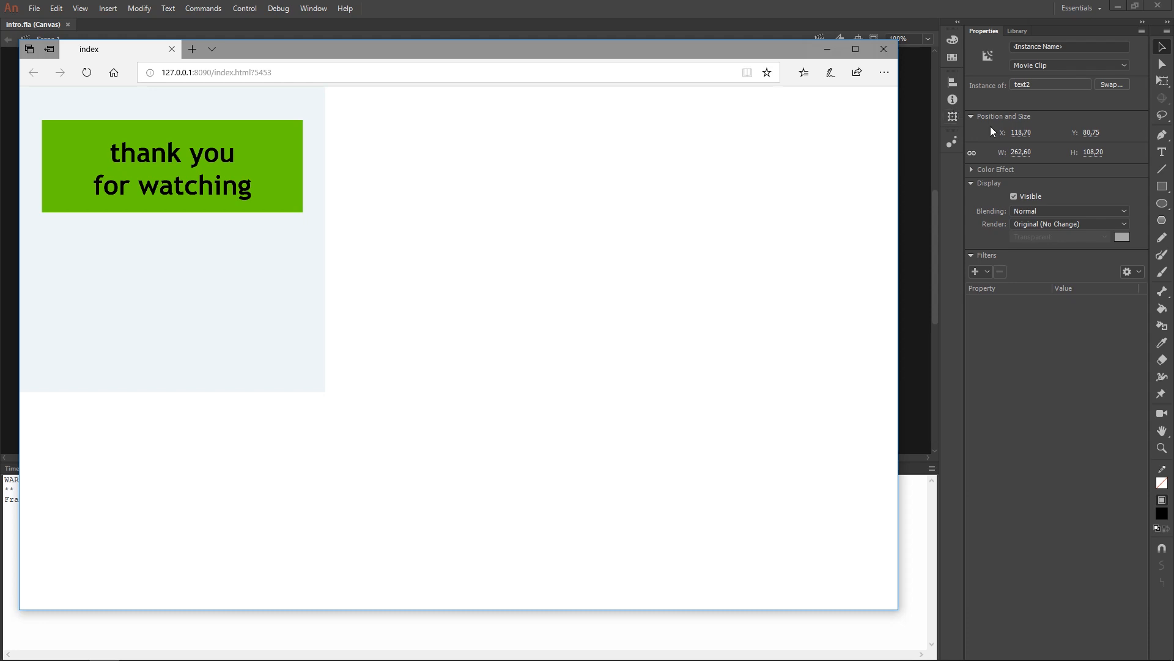
left_click(883, 48)
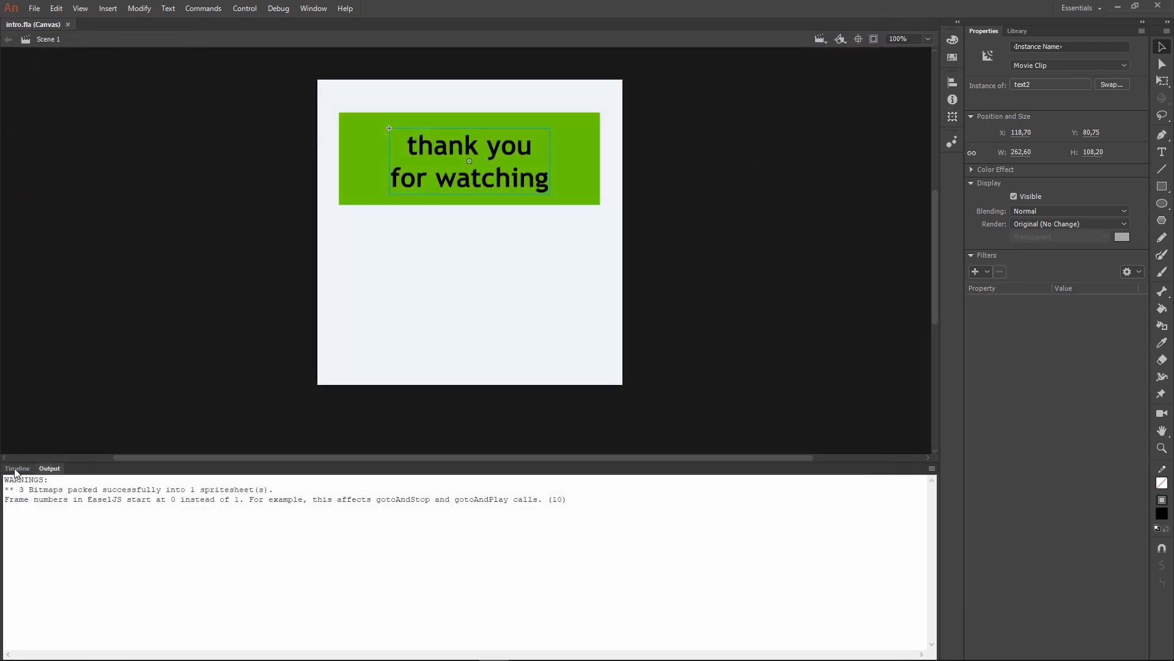
left_click(17, 468)
left_click_drag(350, 655, 284, 653)
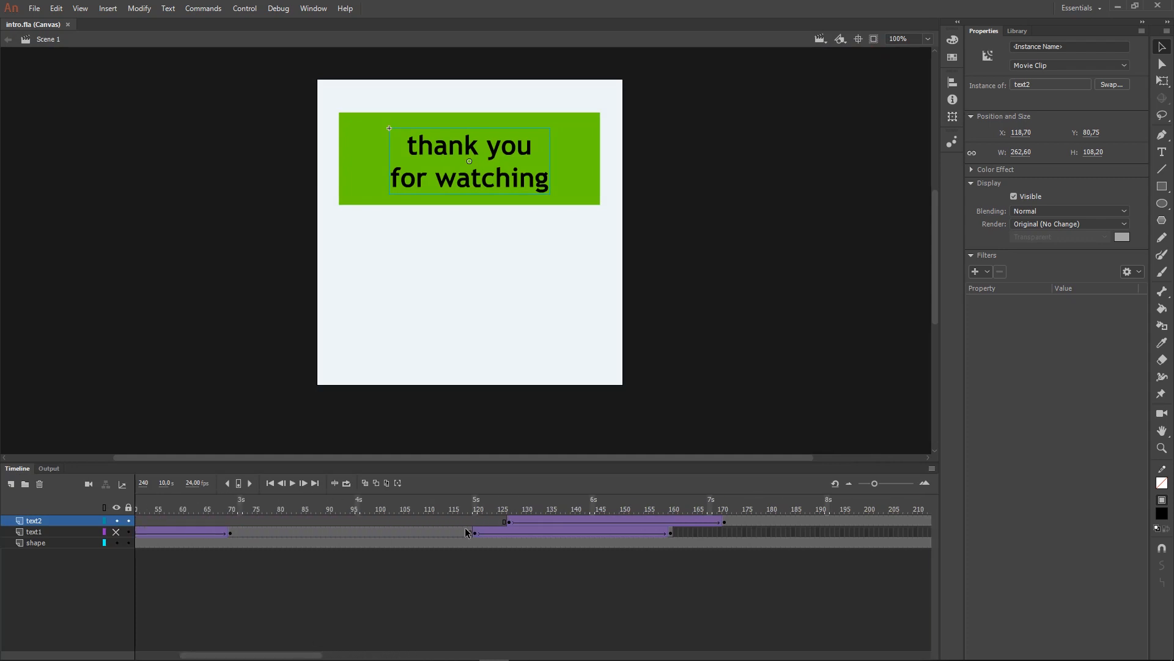
key("ctrl+Return")
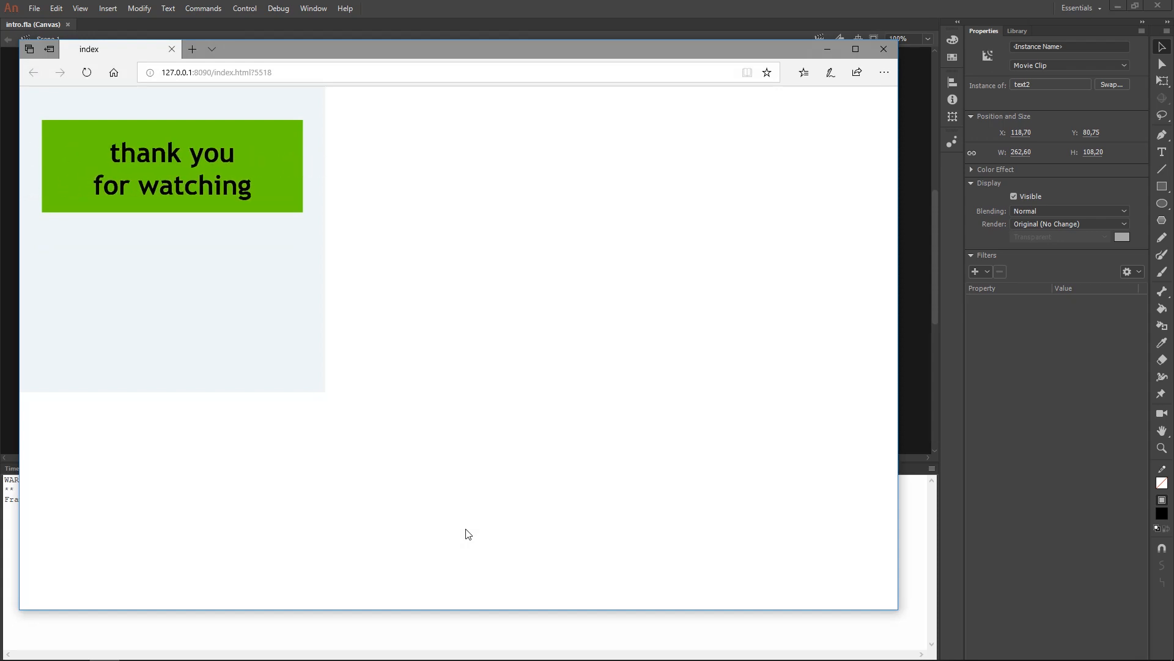
left_click(881, 50)
left_click(26, 469)
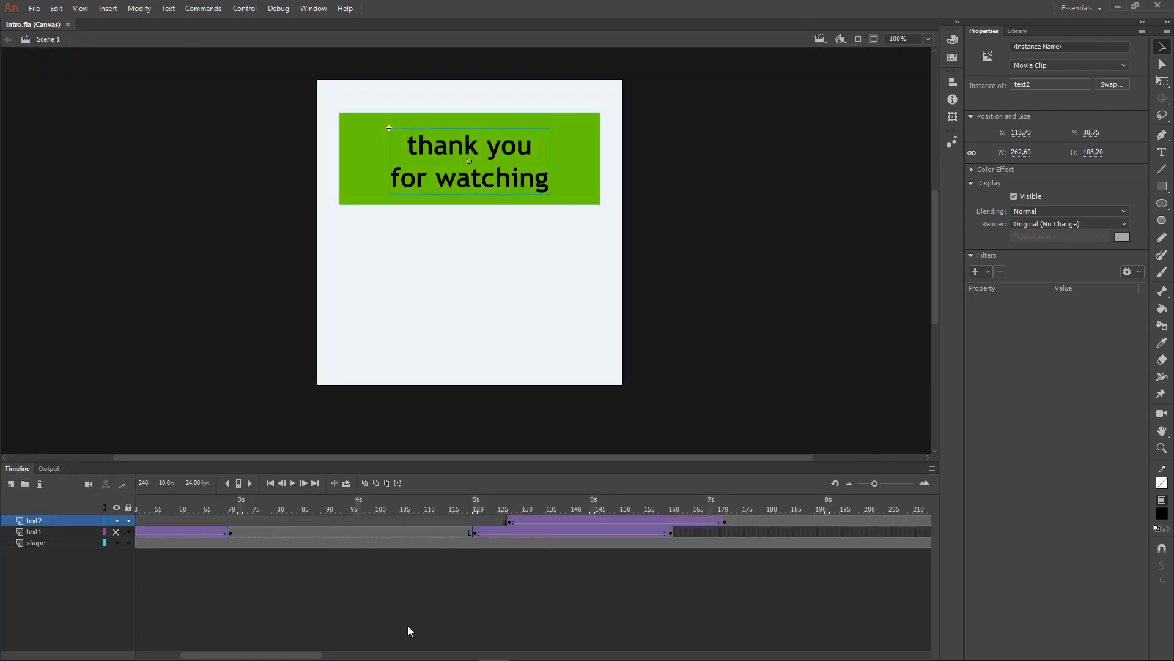
Shorten the text2 entrance tween by moving its end keyframe to frame 164.
left_click(726, 521)
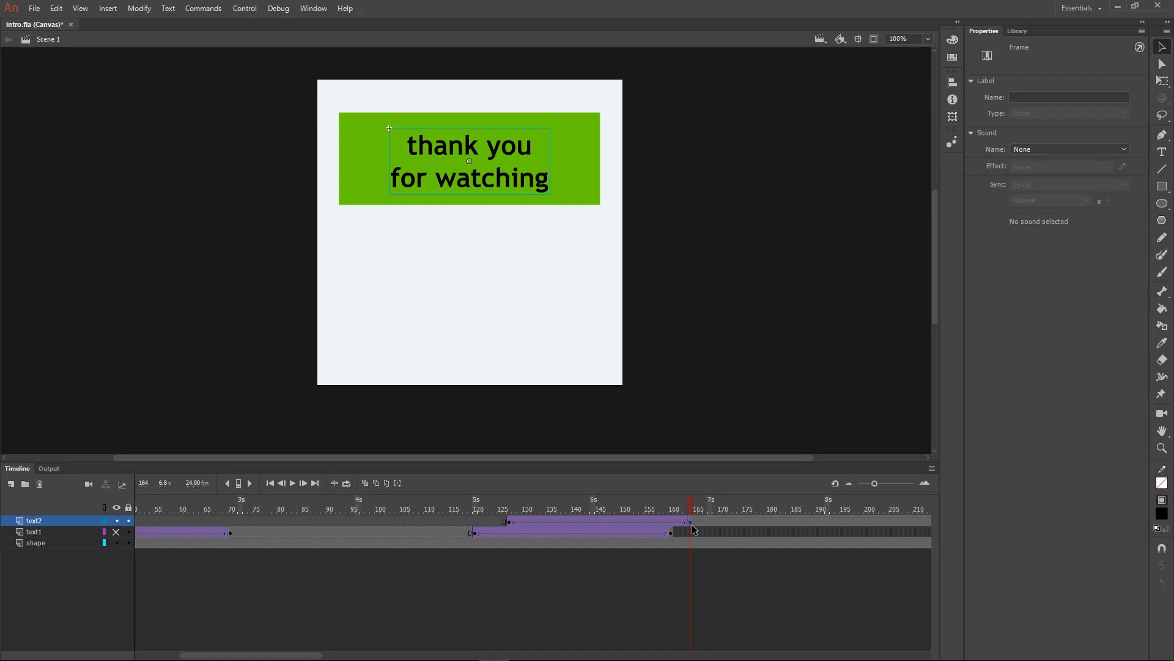
left_click(696, 522)
left_click_drag(695, 524, 770, 523)
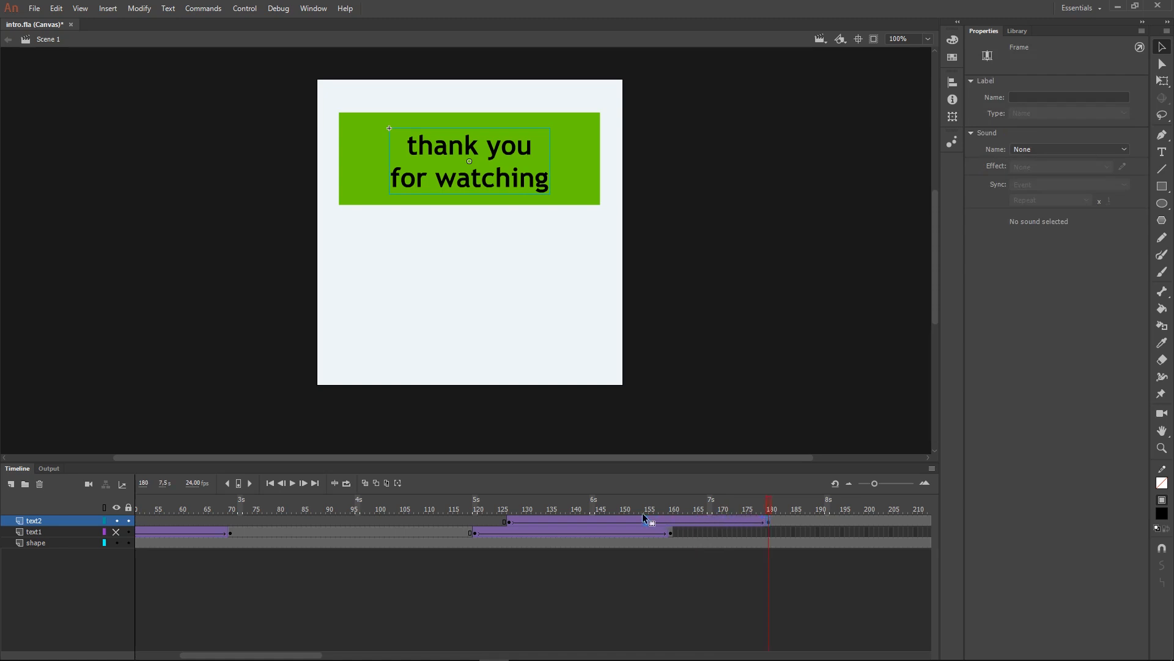
left_click_drag(642, 514, 693, 524)
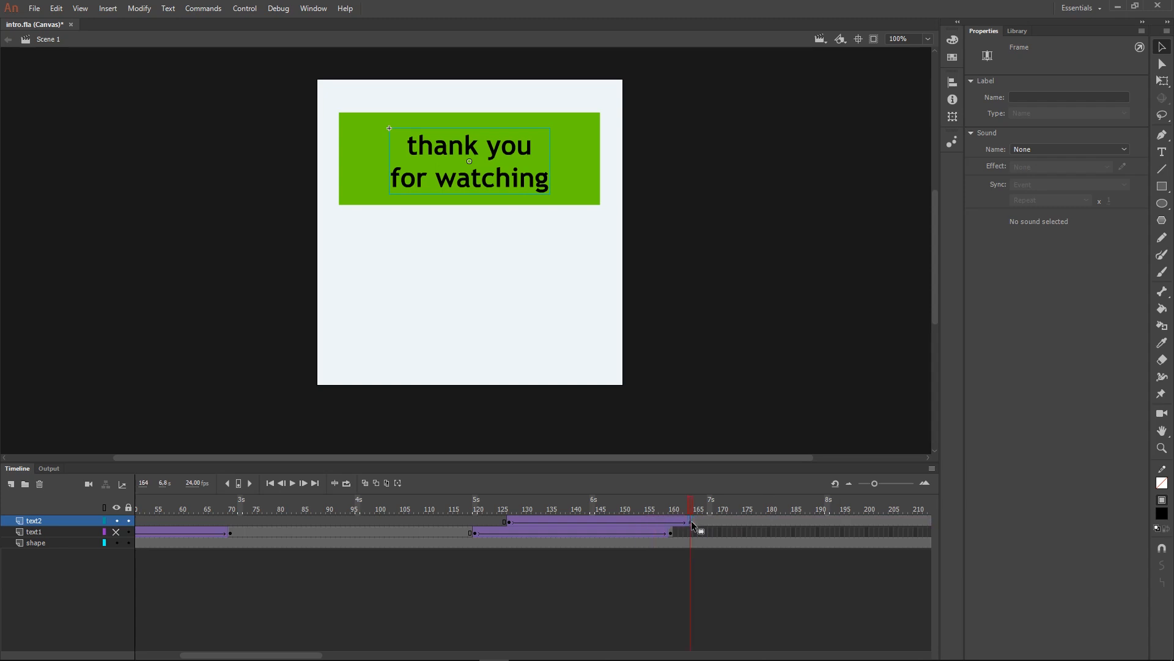
Select the whole text2 tween span and shift it earlier so that it starts at frame 116.
left_click(511, 523)
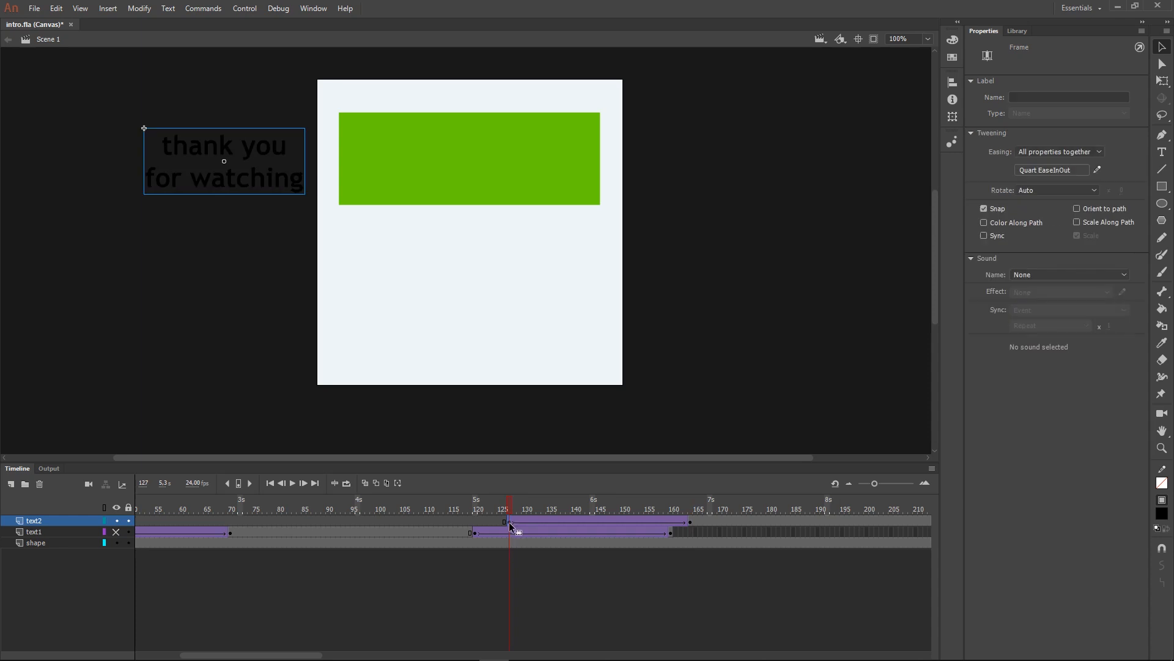
left_click(690, 523)
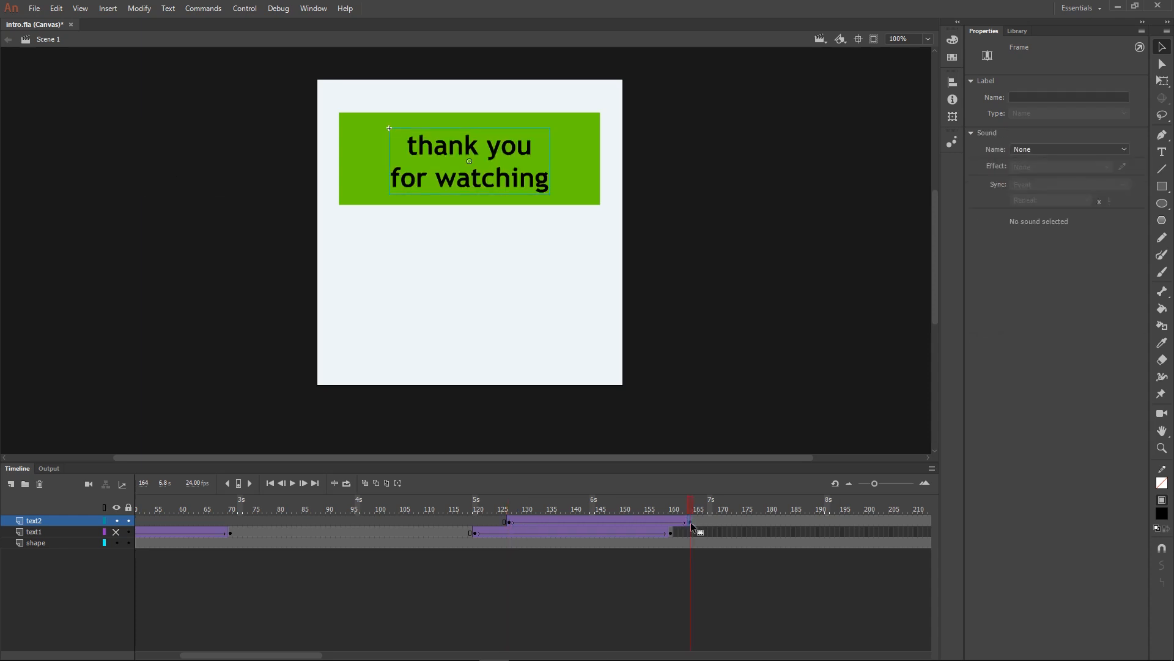
left_click(509, 522)
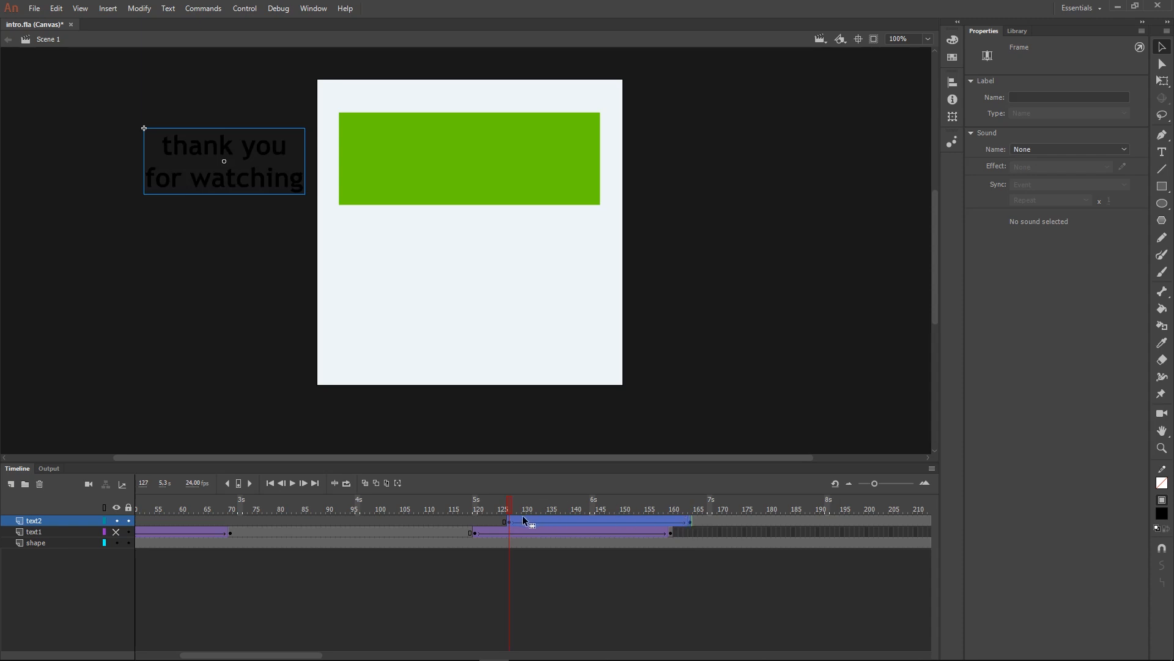
left_click_drag(510, 521, 456, 524)
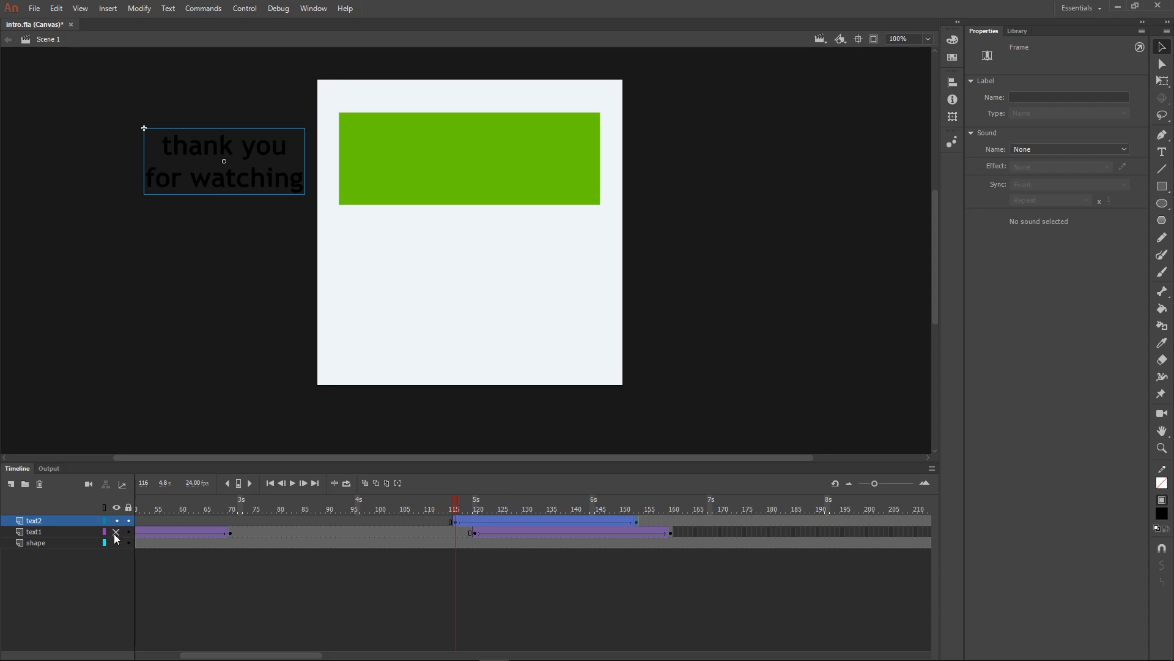
Show the text1 layer, preview how both texts overlap, and shift the whole text2 tween to start at frame 121.
left_click(116, 532)
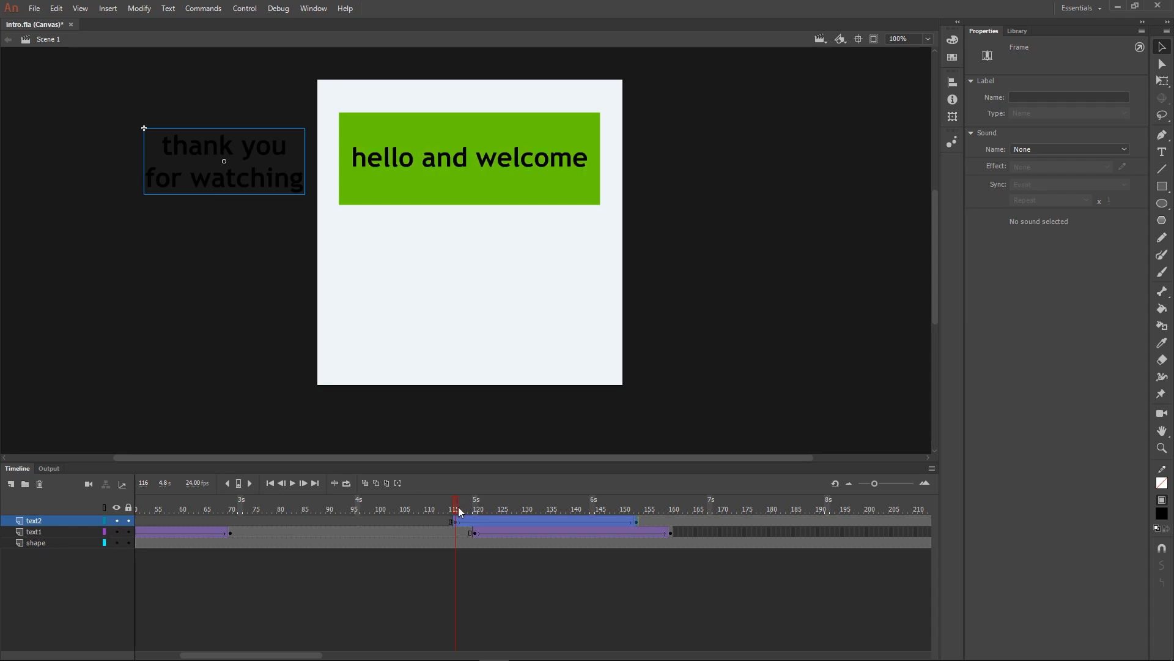
left_click_drag(458, 506, 603, 525)
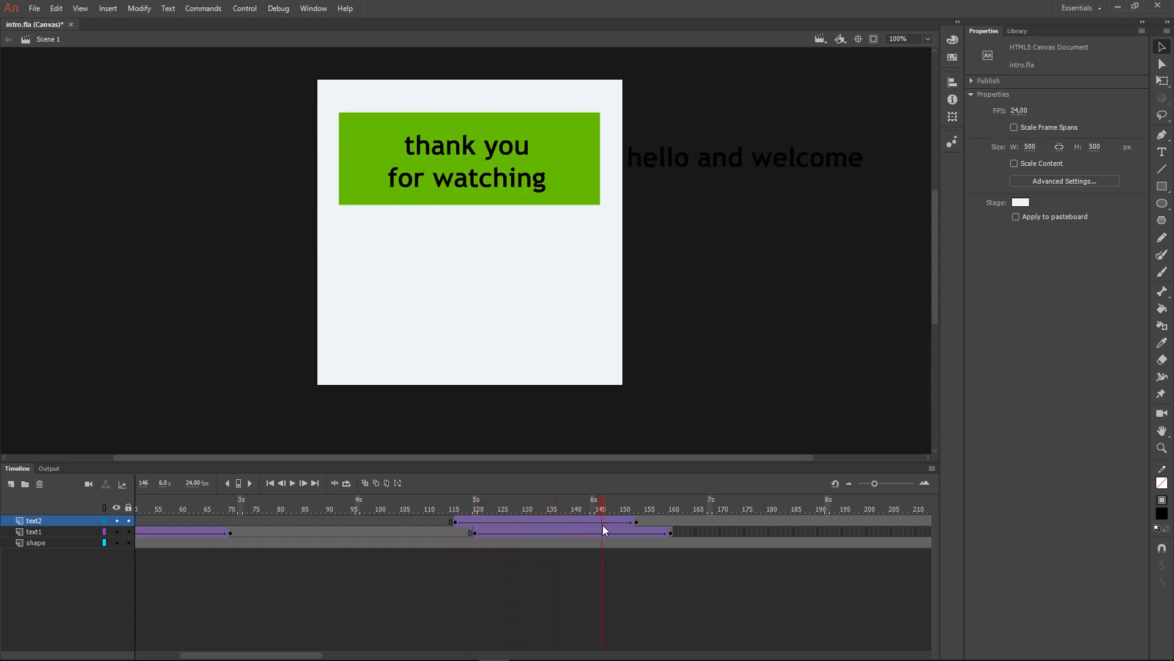
left_click(636, 522)
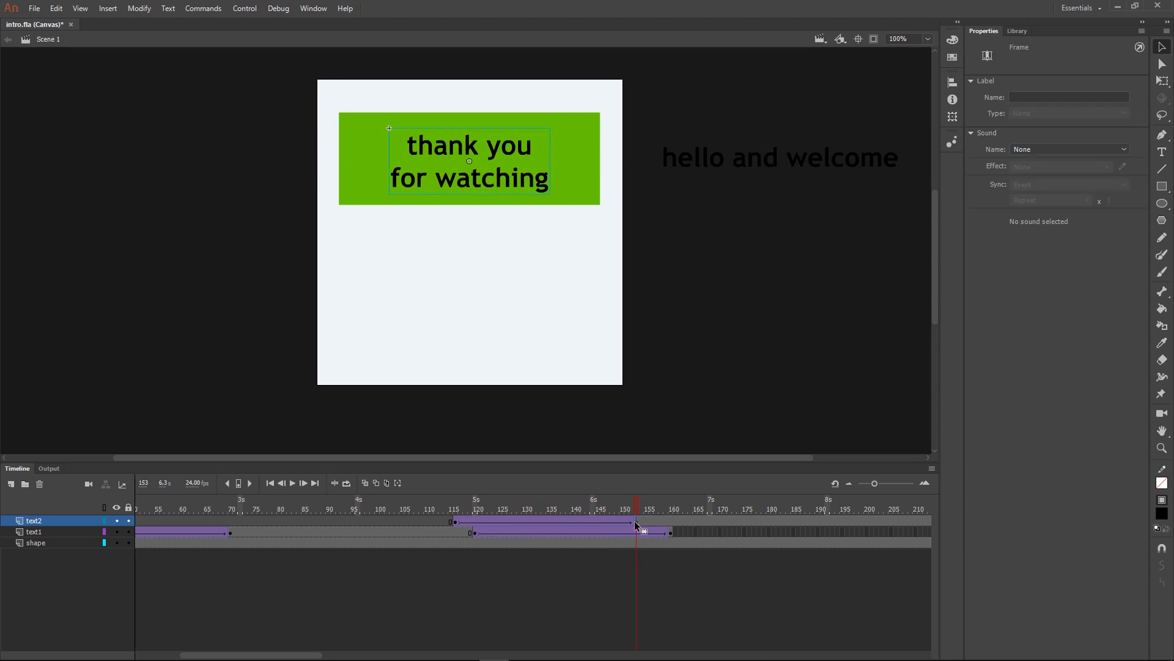
left_click(458, 525)
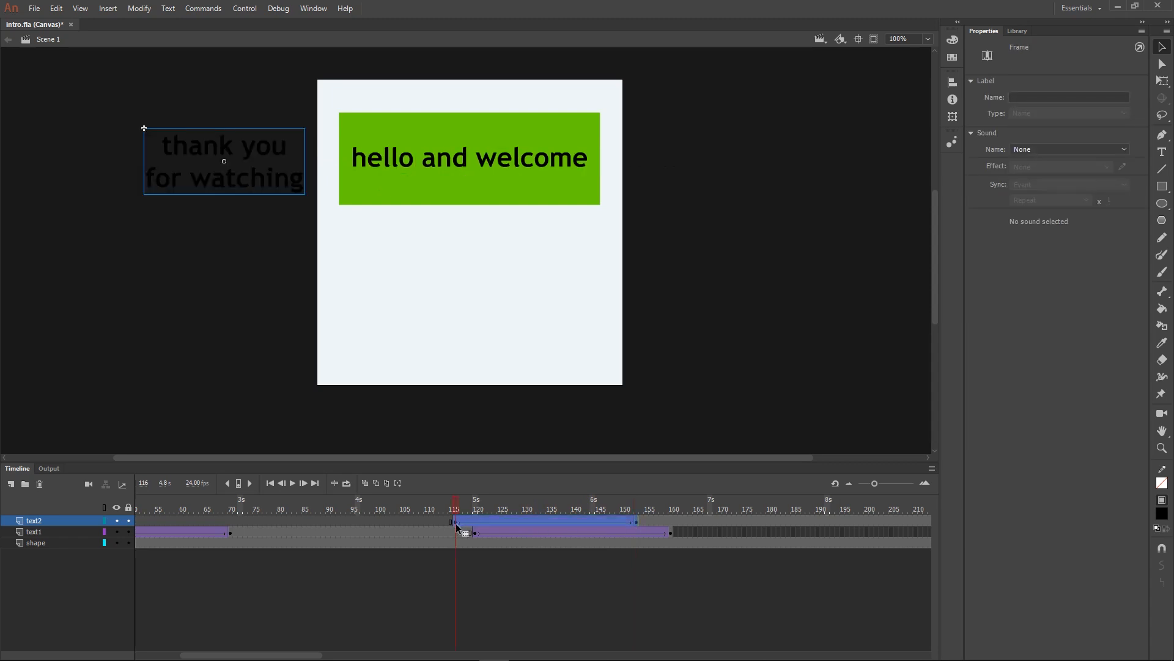
left_click_drag(456, 524, 692, 522)
left_click(479, 509)
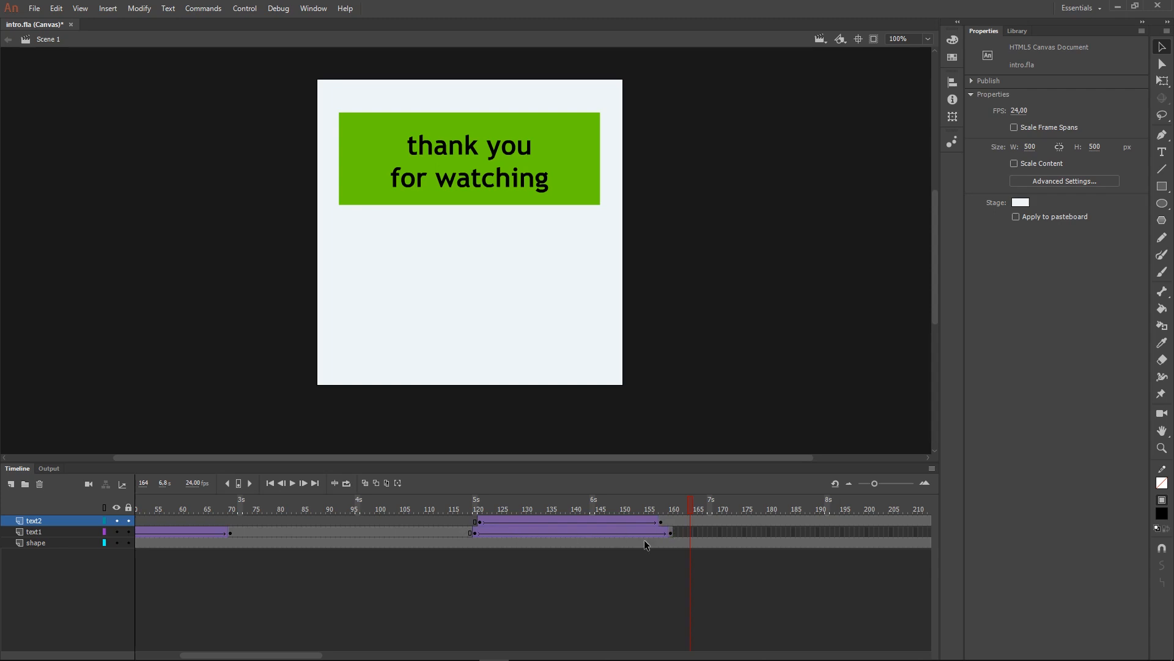
Save the document, test the retimed text transition in the browser and return to the timeline.
left_click_drag(292, 654, 242, 655)
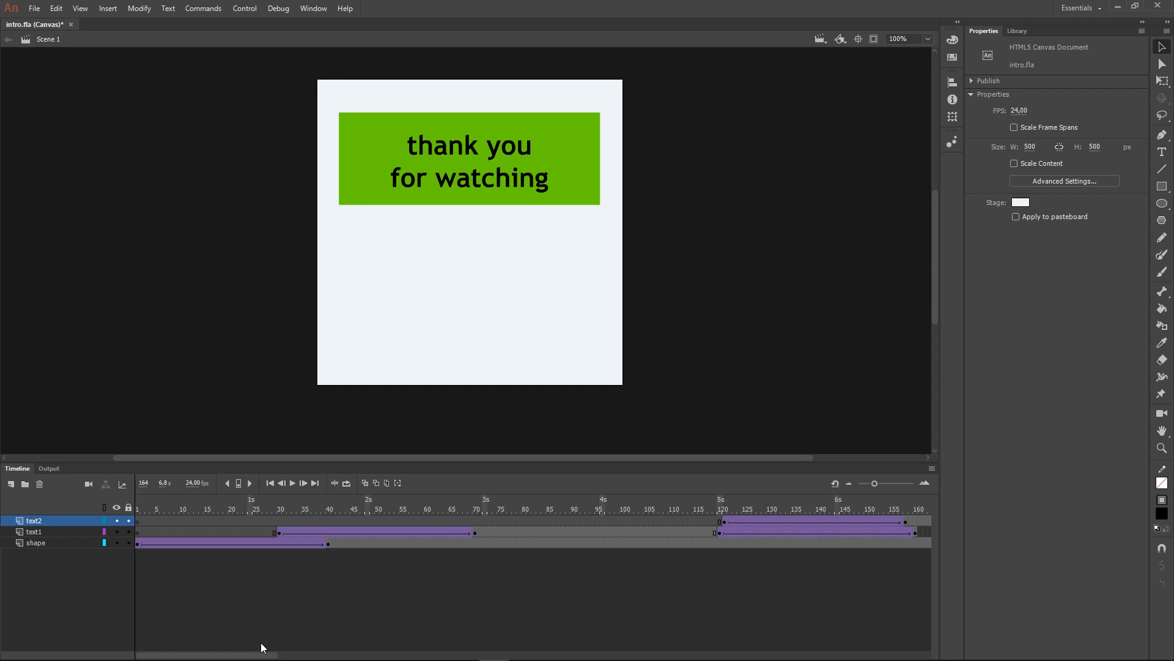
key("ctrl+Return")
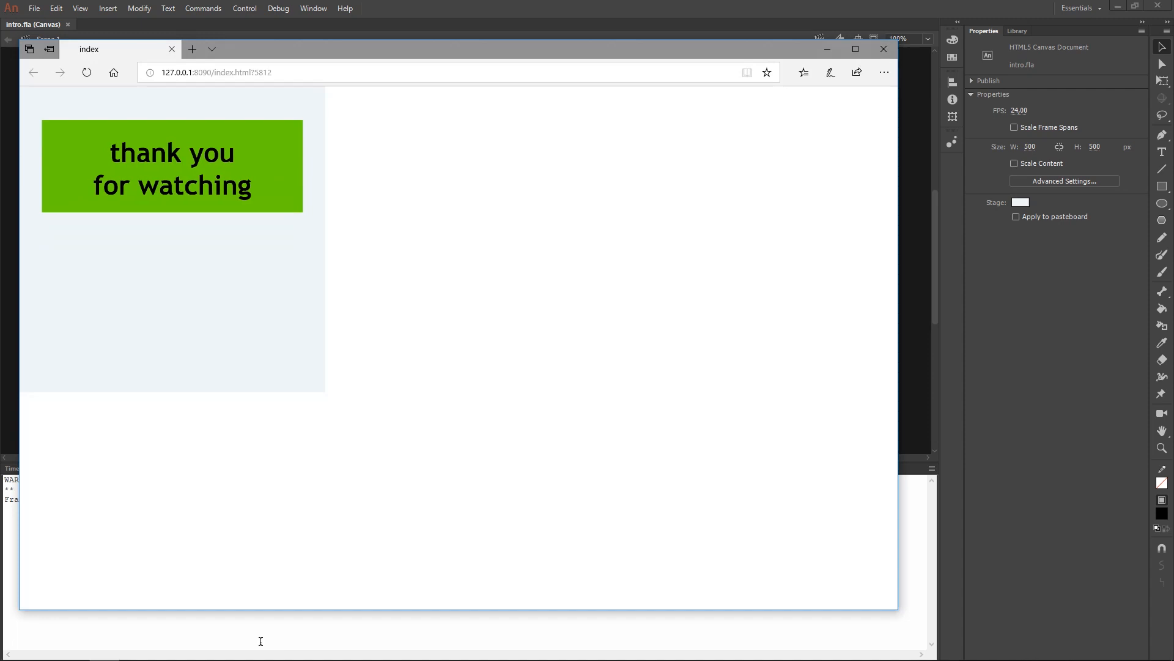
left_click(883, 54)
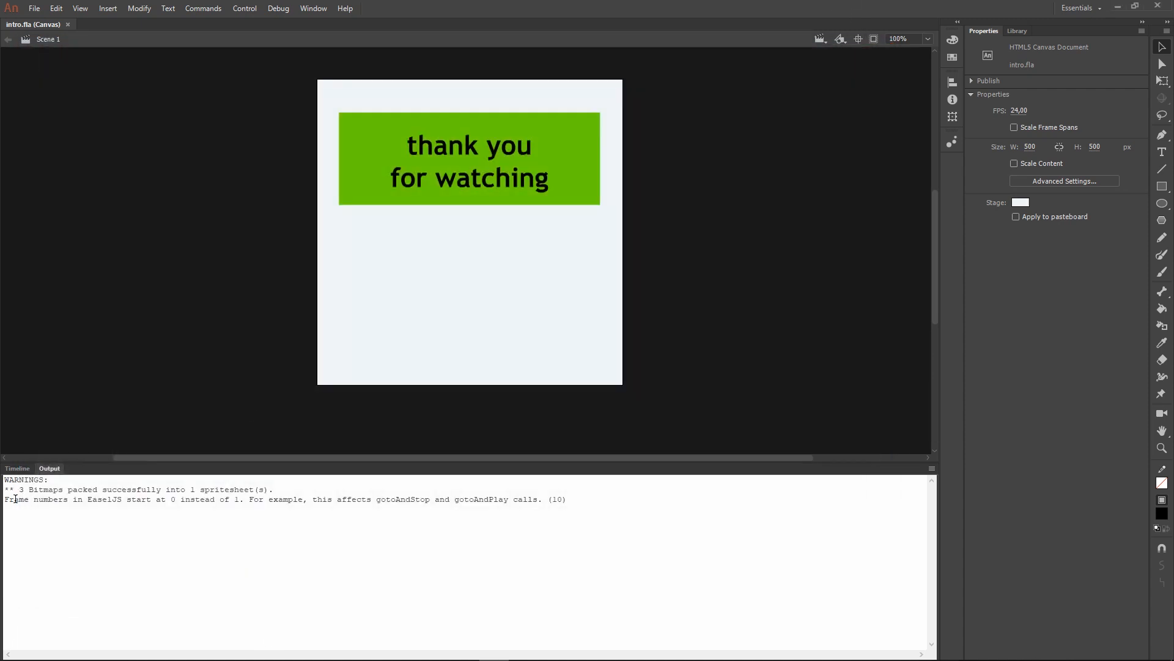
left_click(18, 468)
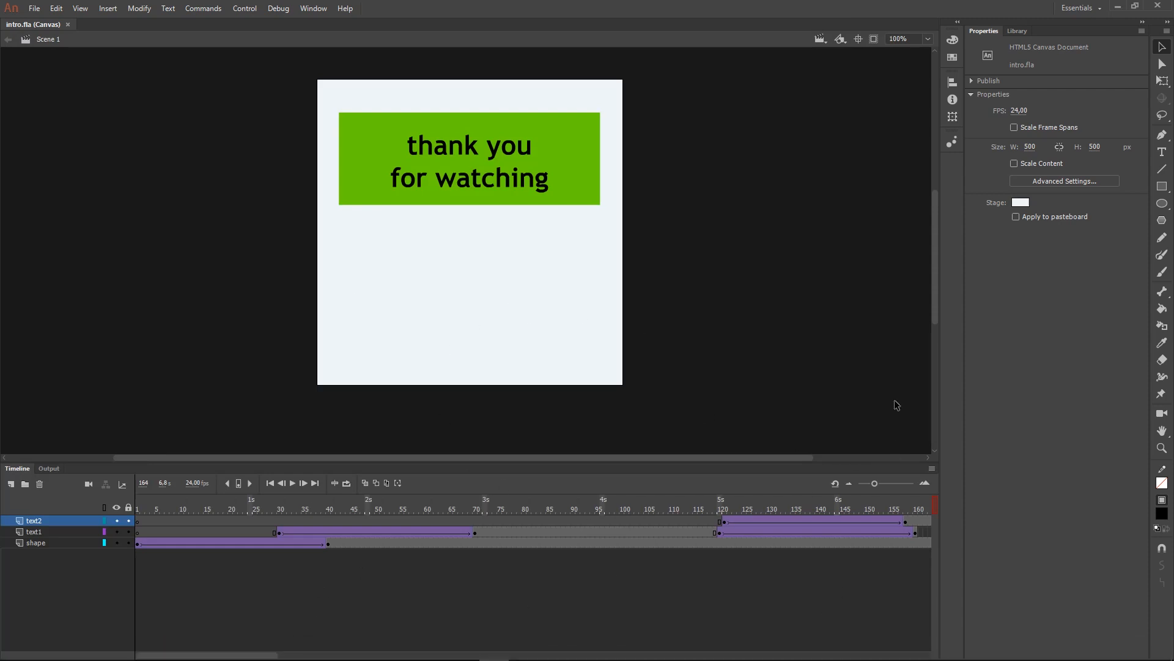
Add a new layer above text2 and name it "code".
left_click_drag(270, 656, 356, 656)
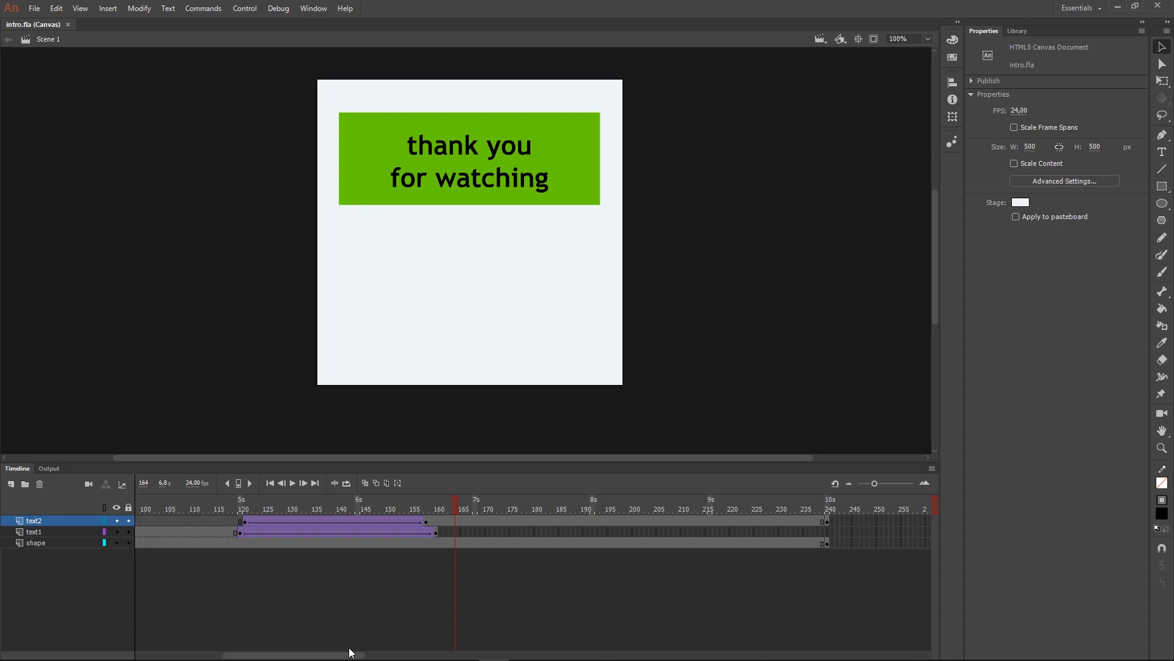
left_click_drag(343, 654, 249, 658)
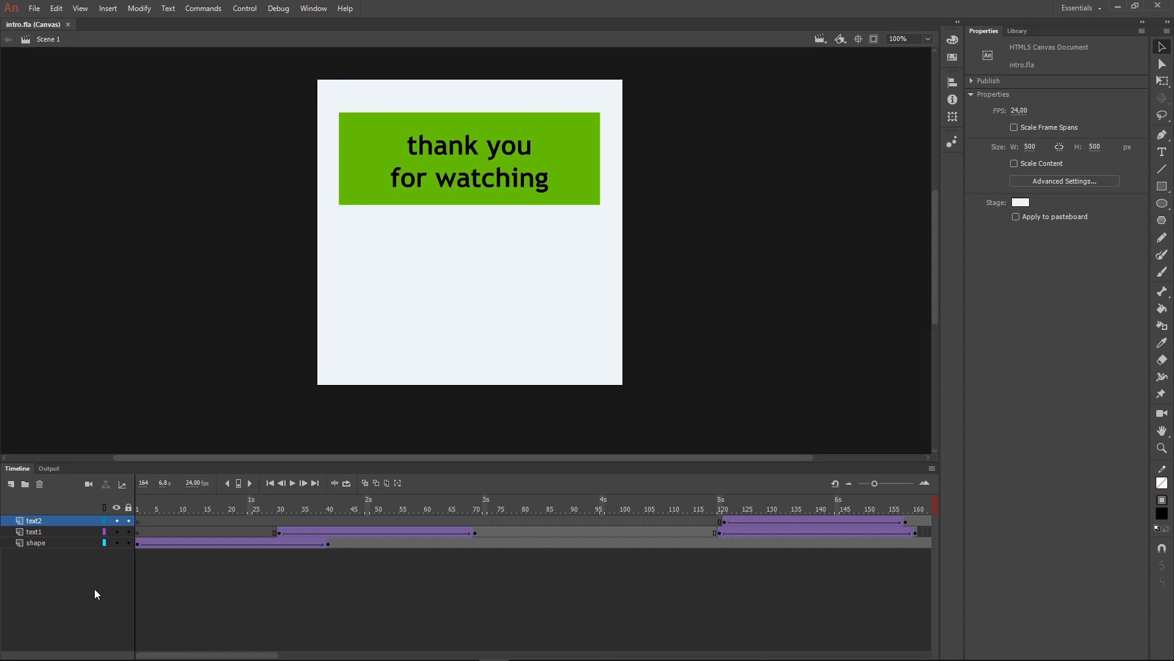
left_click(11, 484)
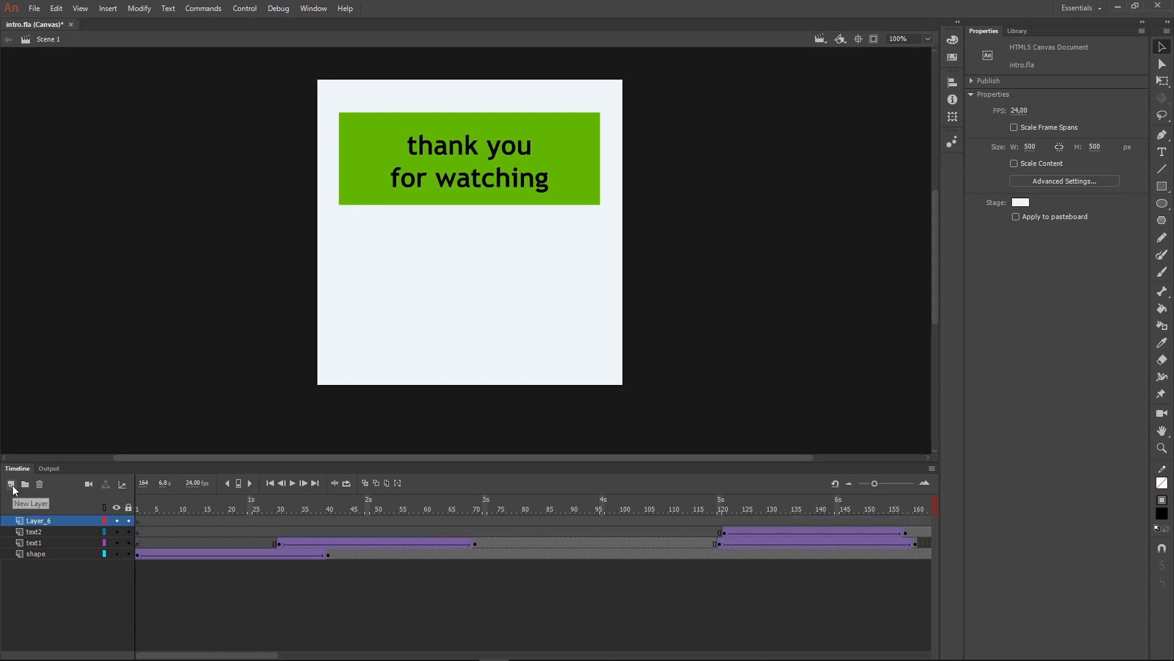
double_click(49, 520)
type("co")
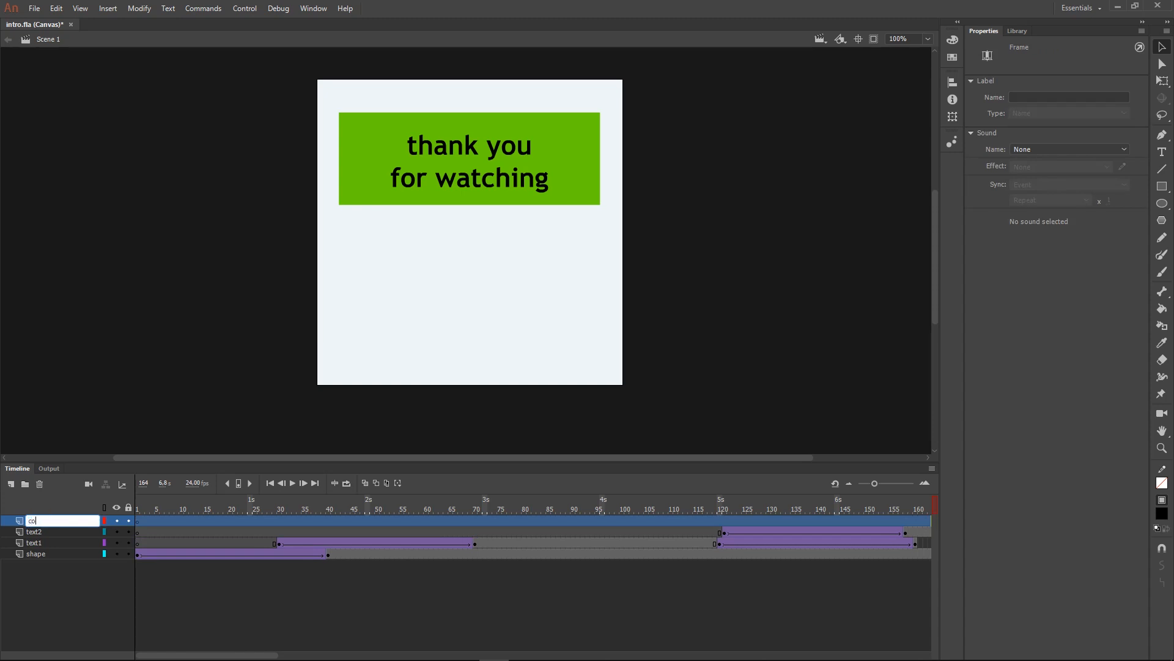
type("de")
left_click(108, 622)
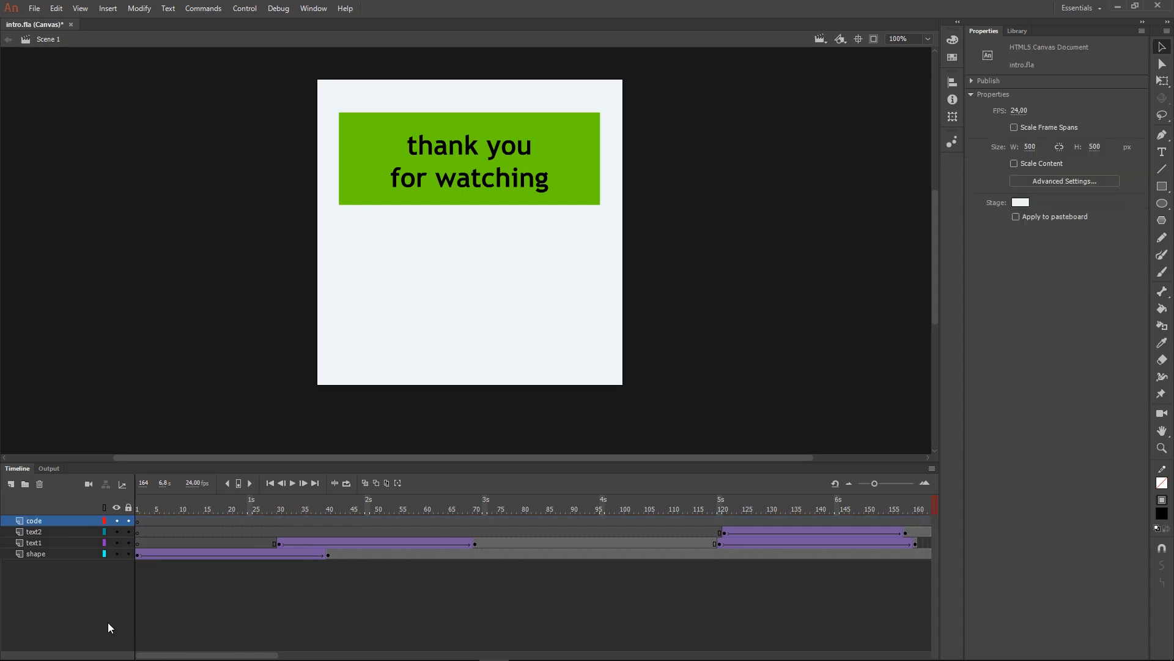
Add the frame script "this.stop()" to frame 1 of the code layer and collapse the script editor.
left_click(138, 521)
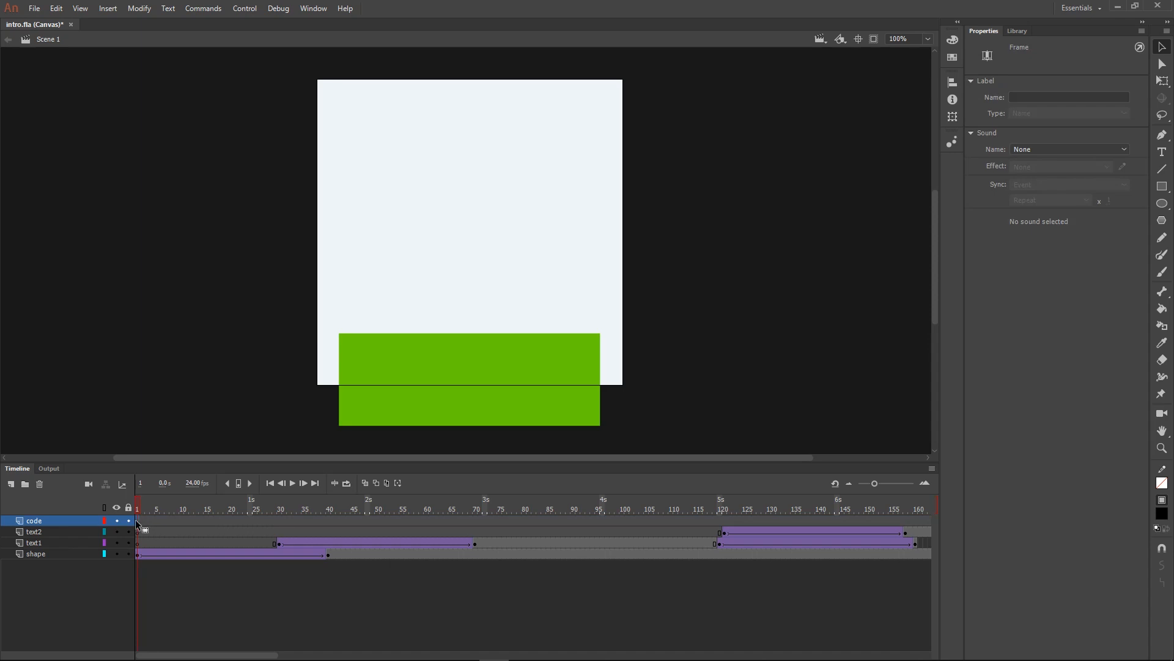
right_click(136, 521)
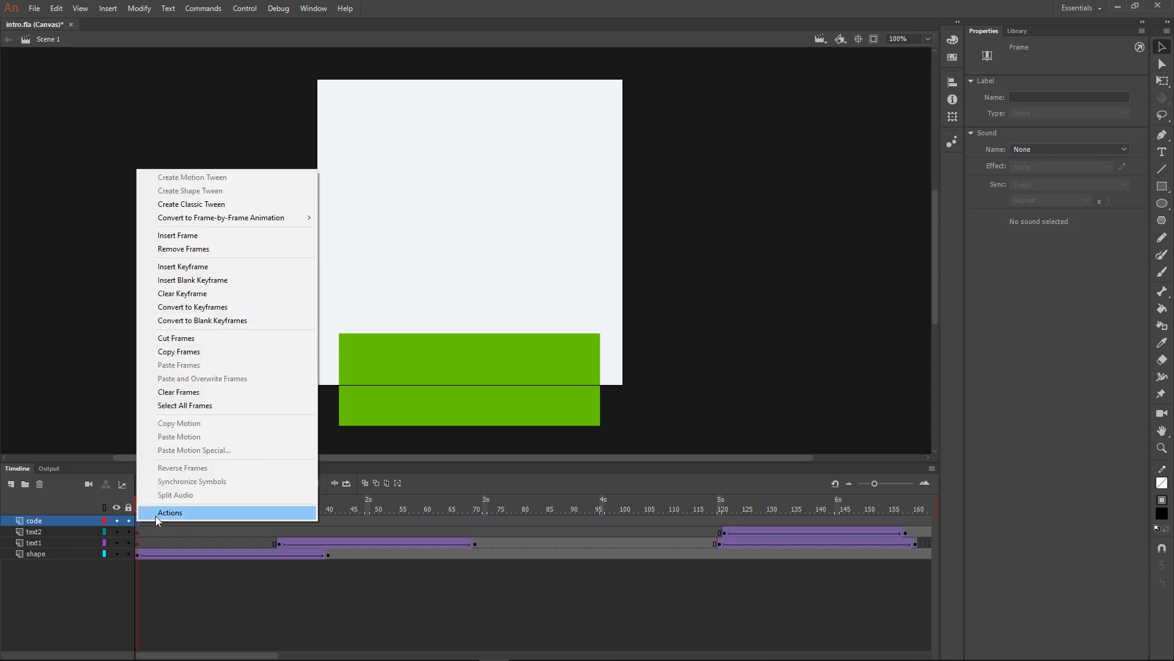
left_click(155, 516)
type("th")
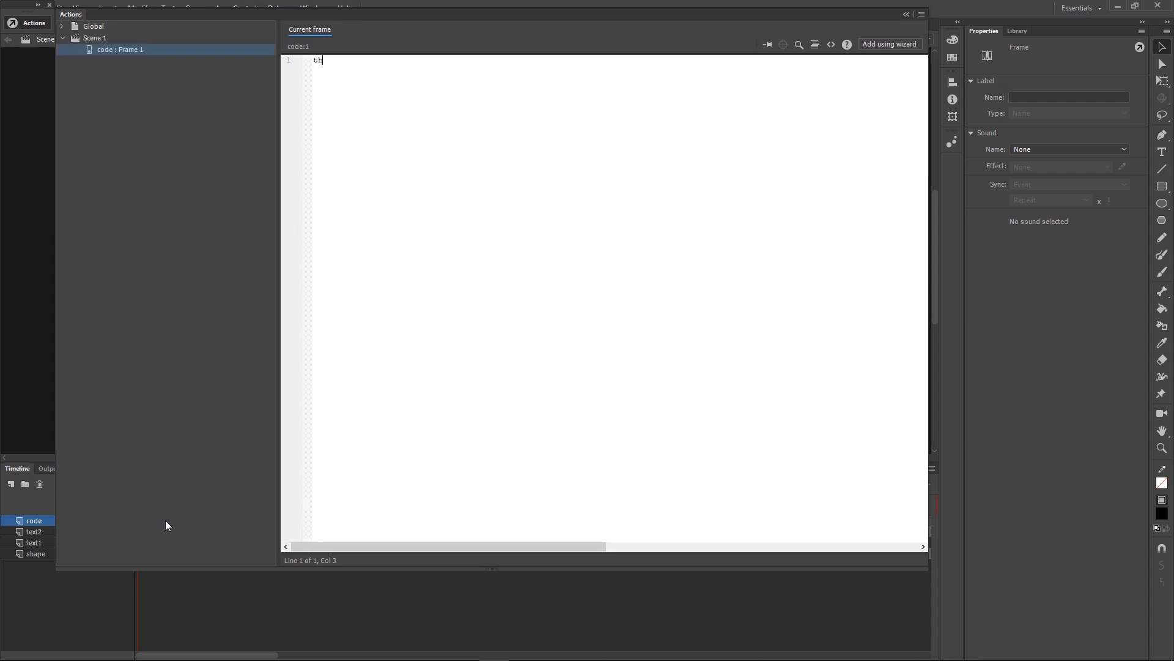
type("is.st")
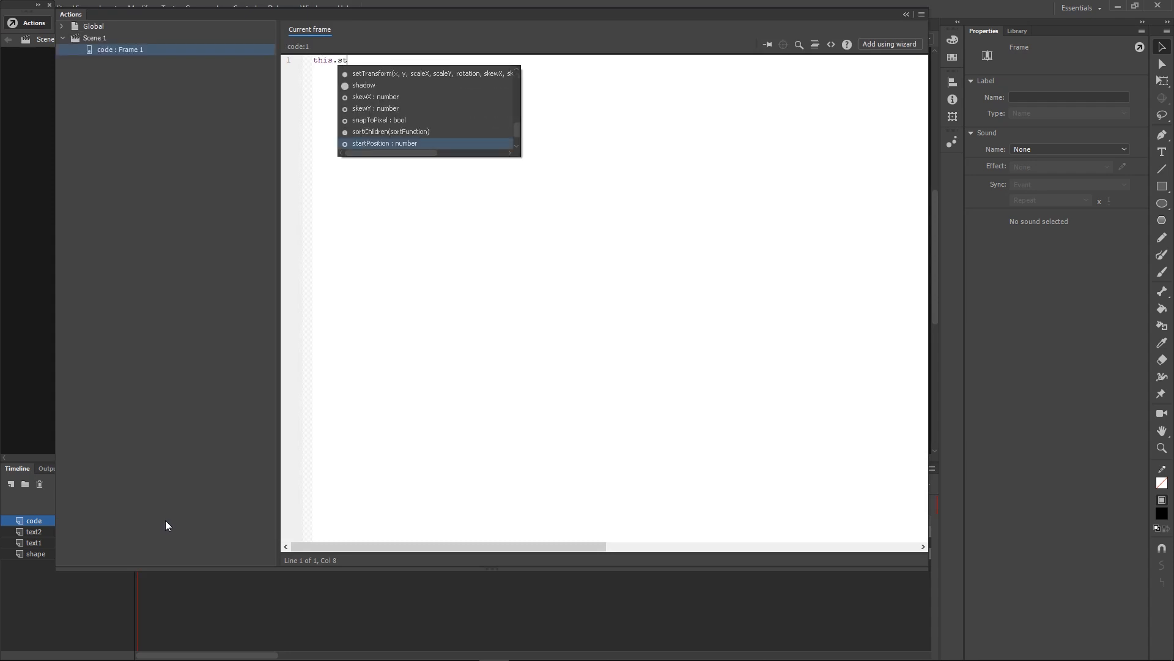
type("op")
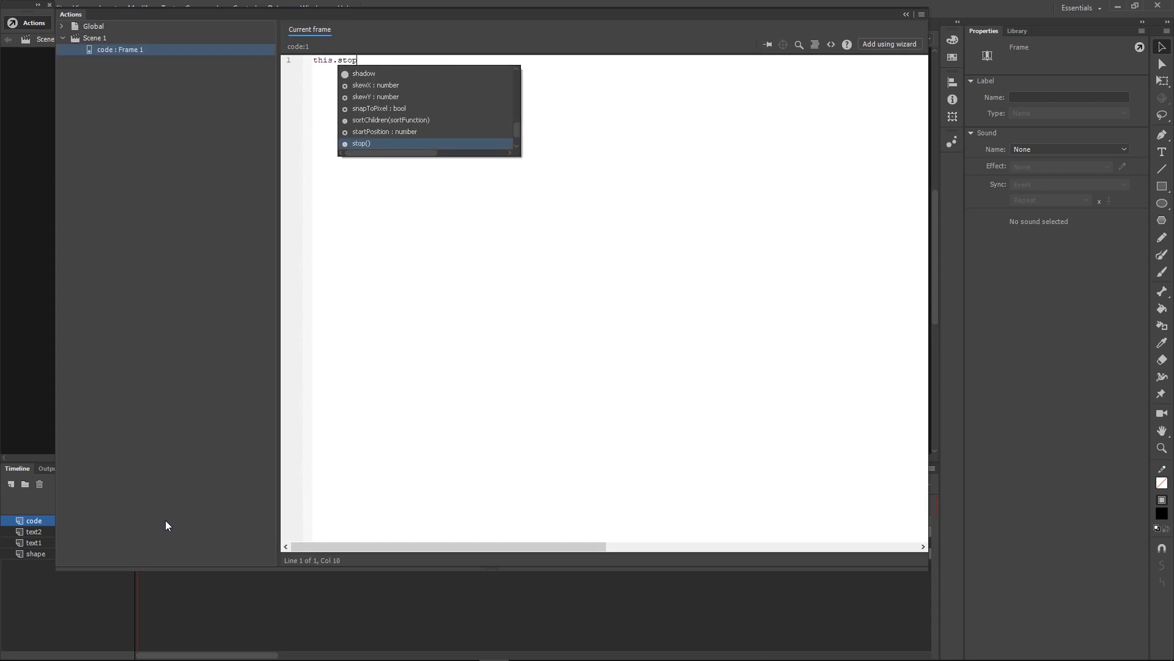
key("Return")
type(")")
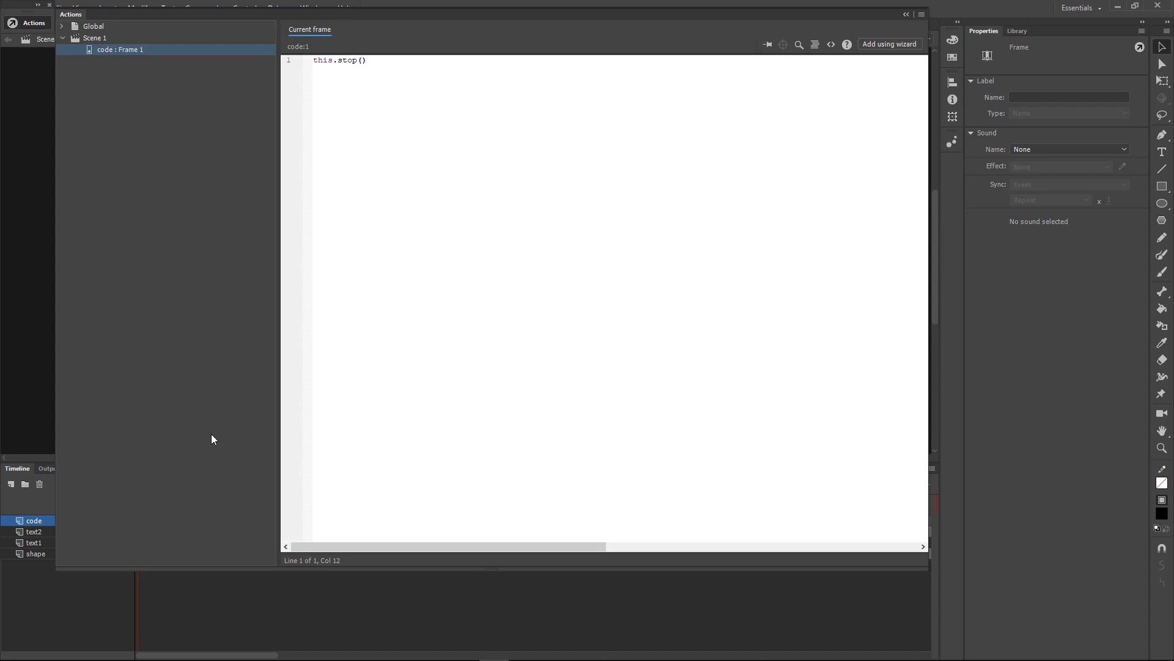
left_click(906, 15)
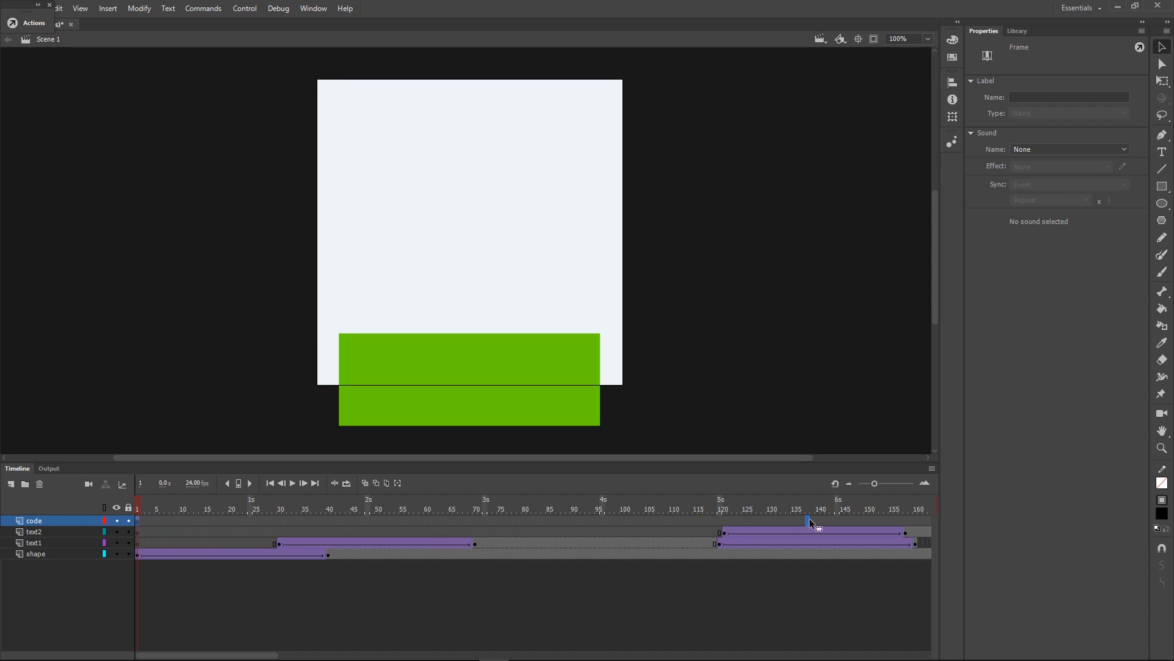
mouse_move(809, 519)
left_mouse_down()
mouse_move(935, 515)
mouse_move(827, 519)
left_mouse_up()
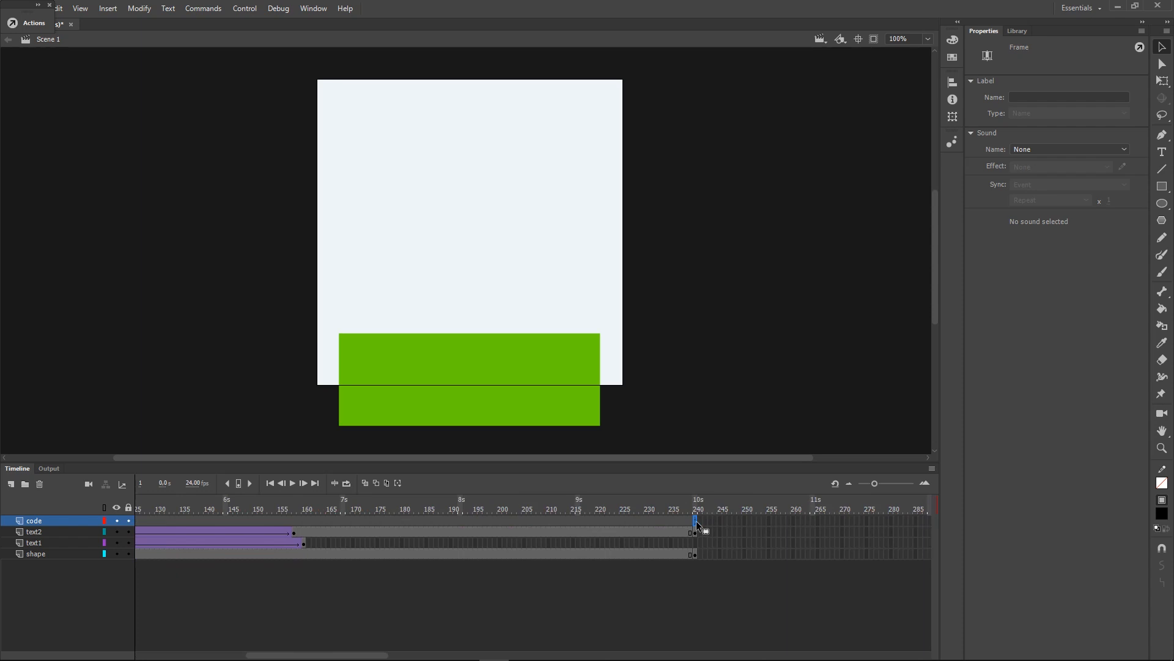
left_click(646, 553)
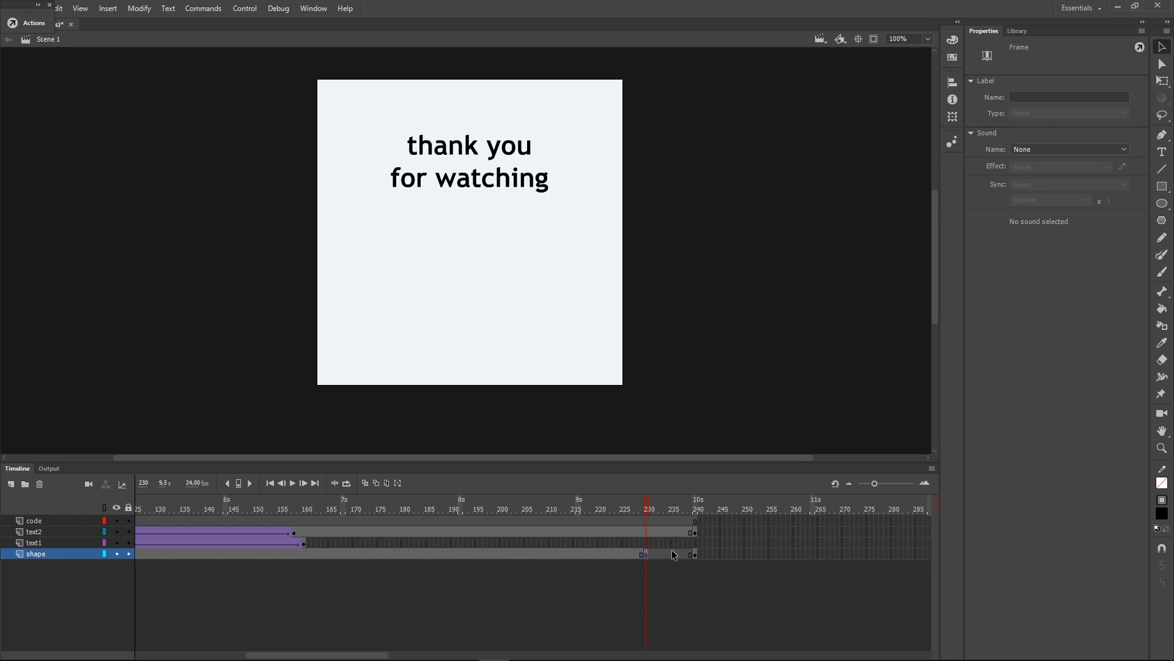
key("Home")
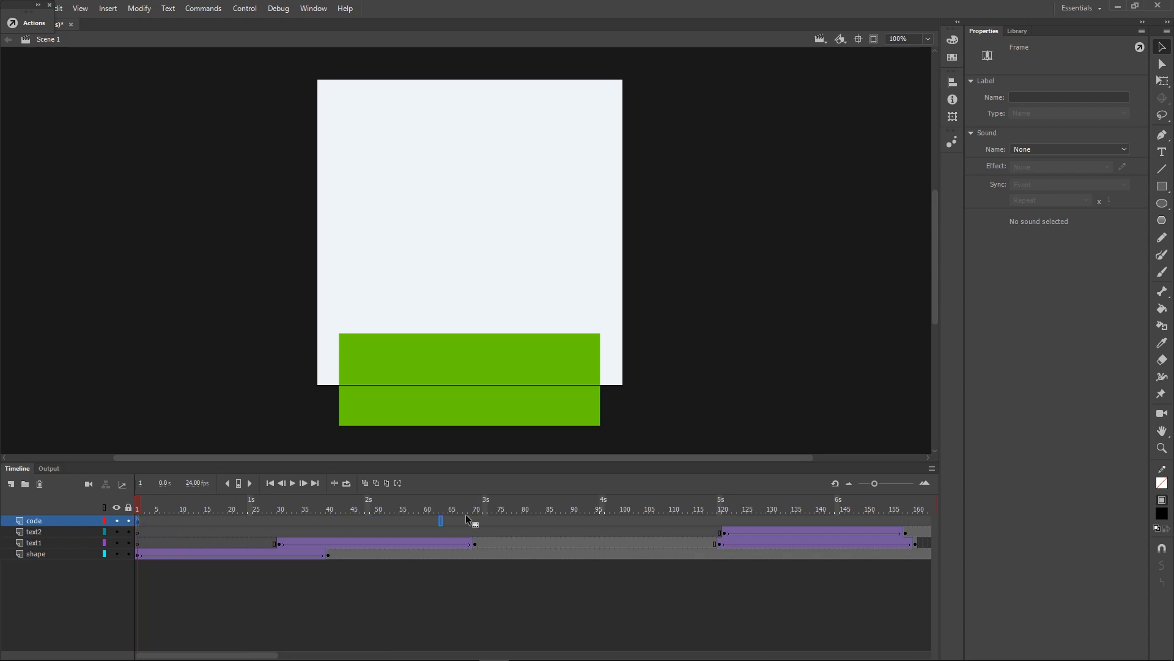
Move the scripted keyframe of the code layer from frame 1 to frame 240 and test the animation in the browser.
left_click_drag(909, 516, 769, 520)
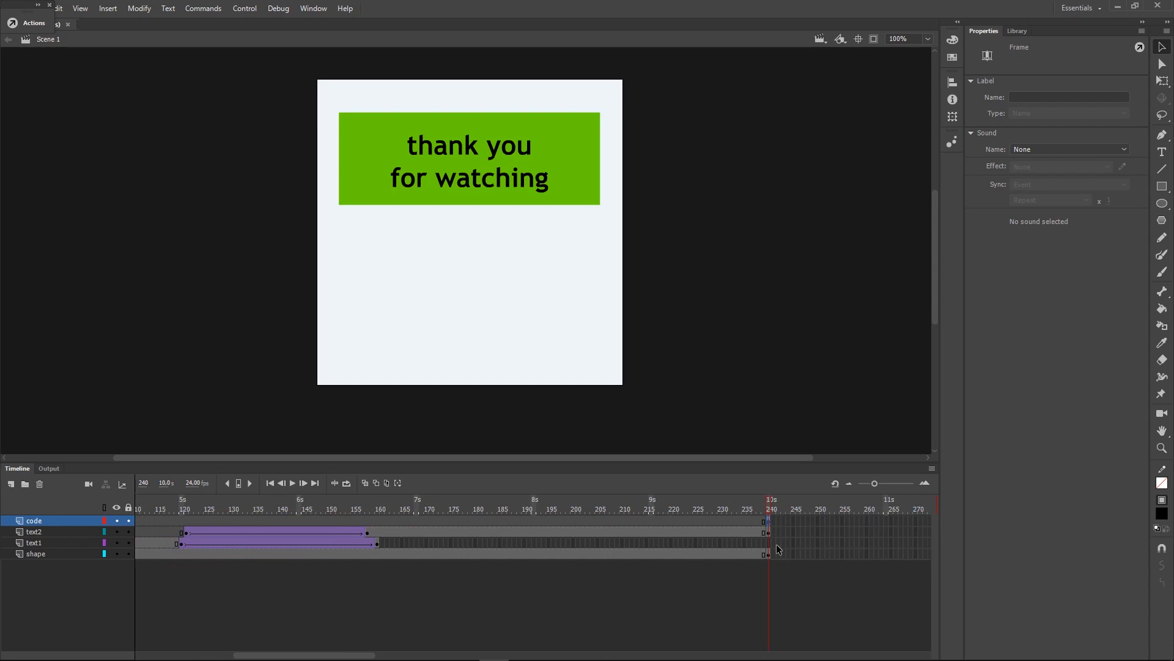
key("ctrl+Return")
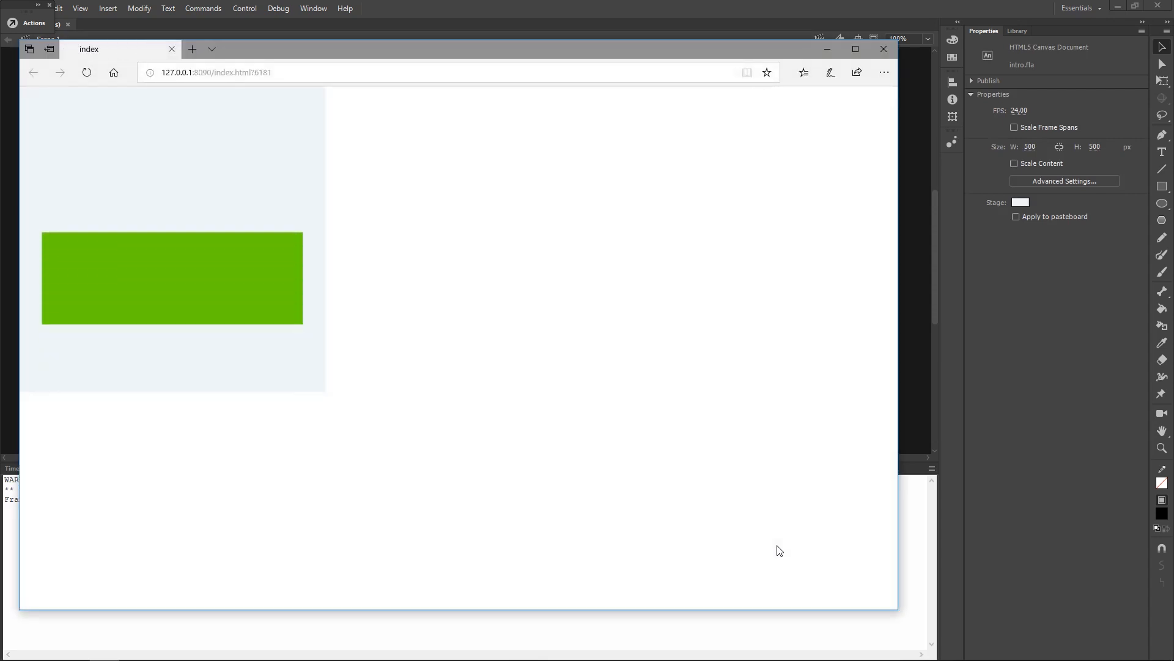